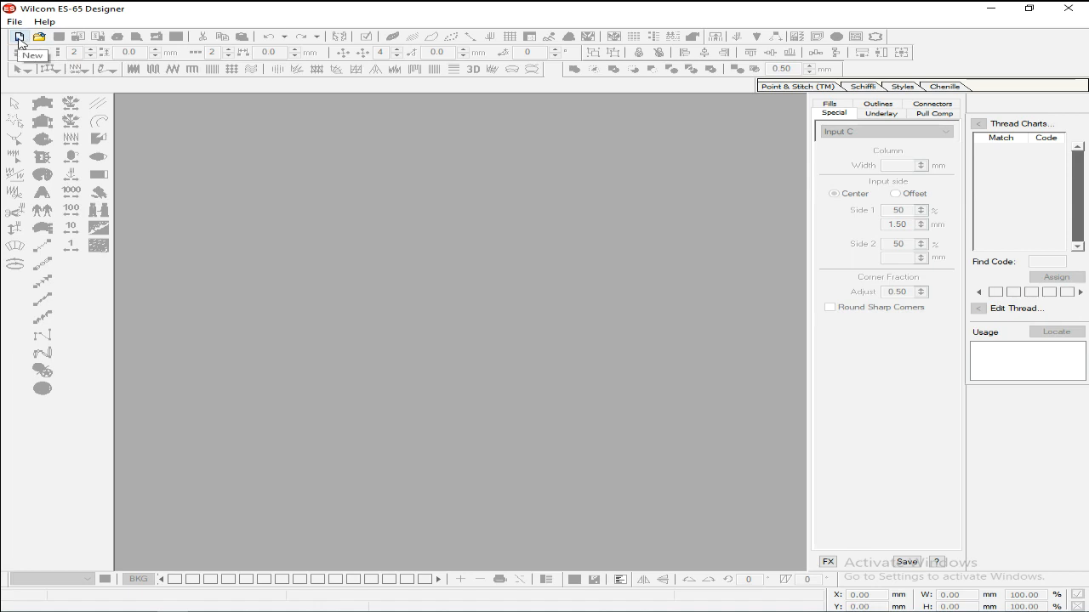
- Create a new design and open the saved Design2 design file from the Desktop
{"action": "left_click", "coordinate": [18, 37]}
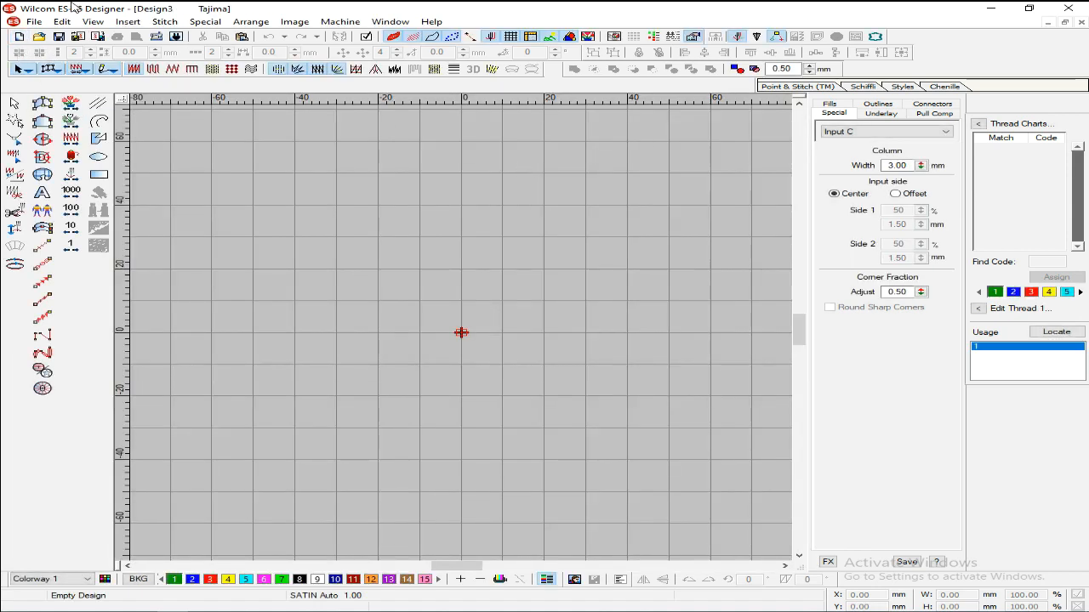
{"action": "left_click", "coordinate": [39, 37]}
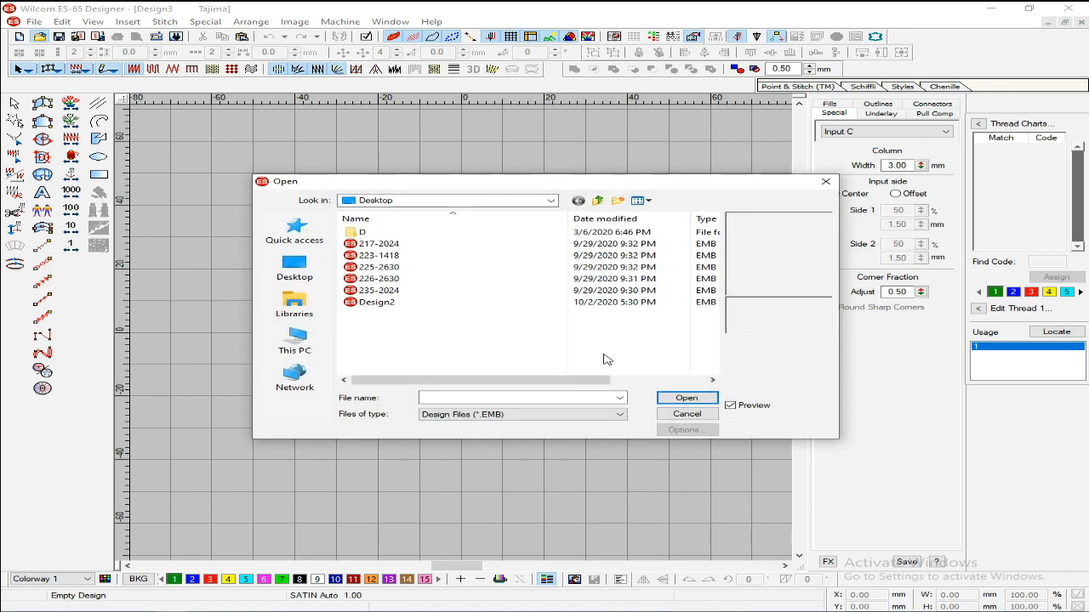
{"action": "left_click", "coordinate": [383, 305]}
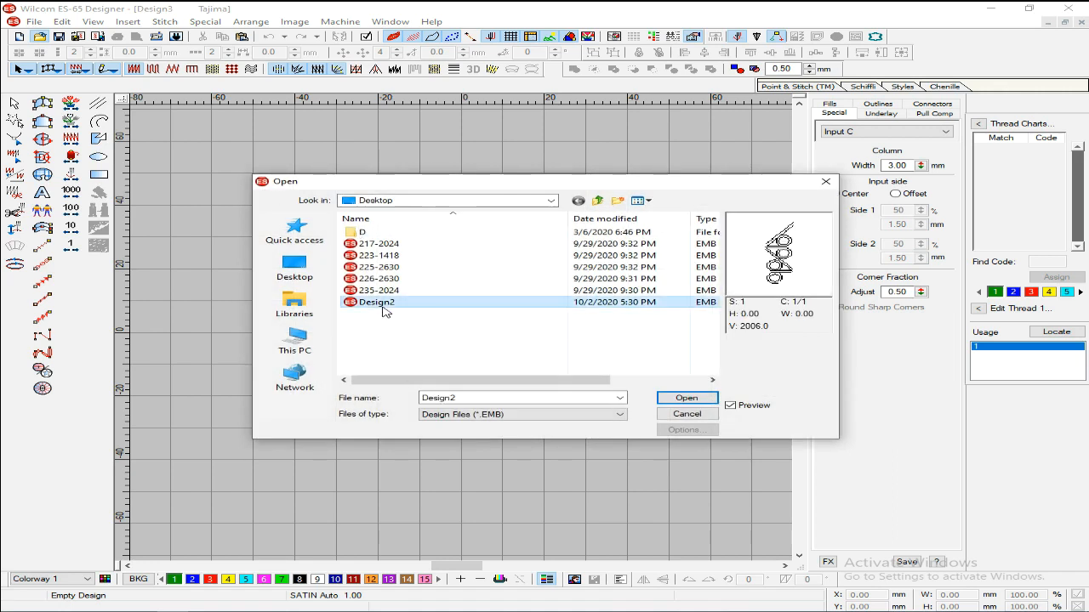
{"action": "left_click", "coordinate": [685, 398]}
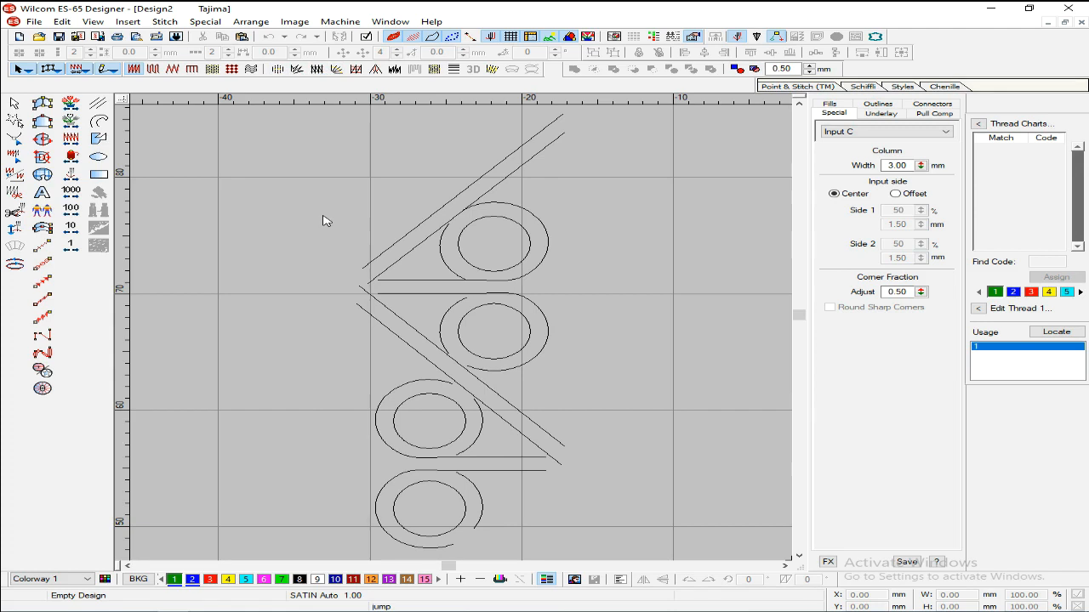
- Move the grouped outline artwork to the design origin at X 0, Y 0, and deselect it
{"action": "left_click", "coordinate": [477, 224]}
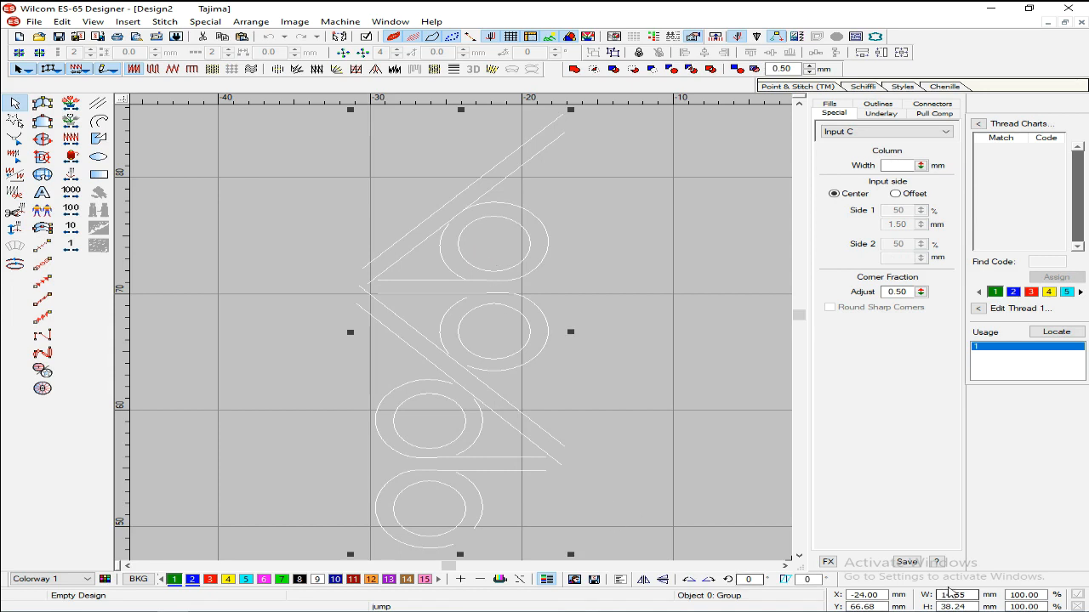
{"action": "double_click", "coordinate": [882, 595]}
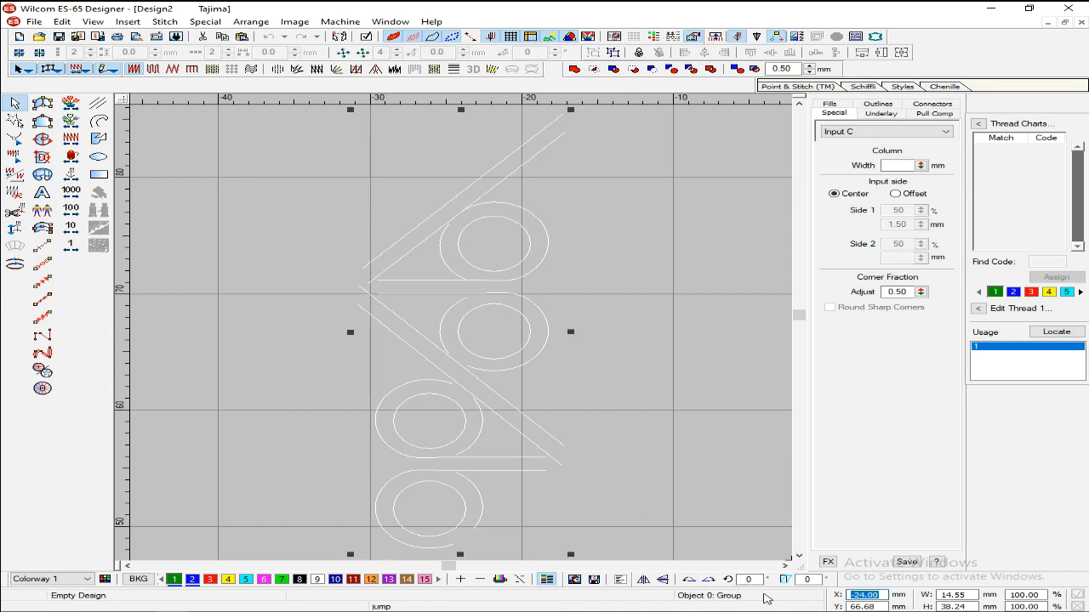
{"action": "type", "text": "0"}
{"action": "key", "text": "Tab"}
{"action": "key", "text": "BackSpace"}
{"action": "type", "text": "0"}
{"action": "key", "text": "Return"}
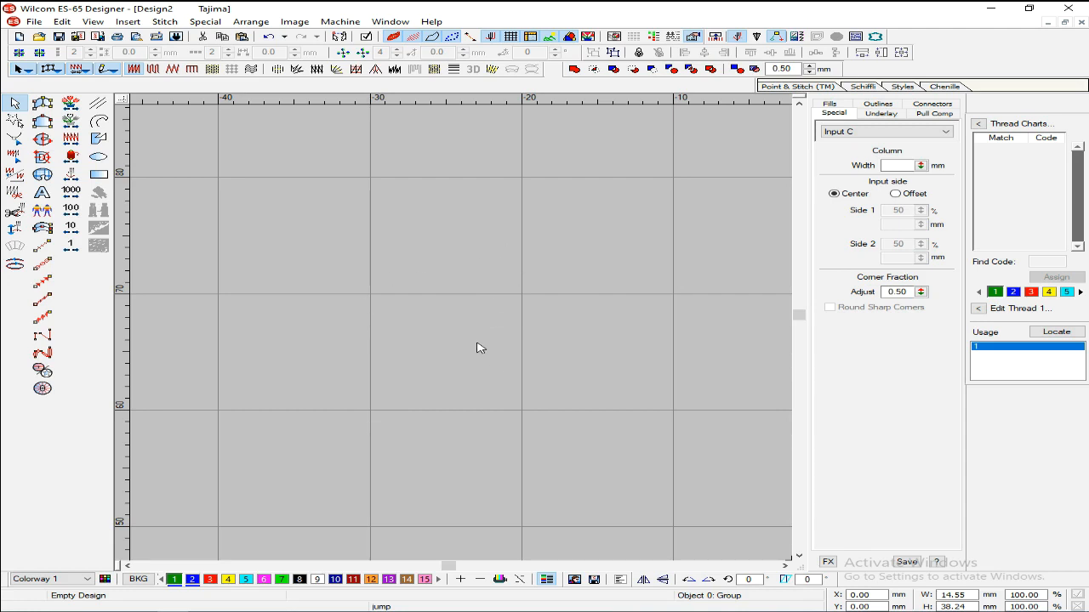
{"action": "scroll", "coordinate": [478, 348], "scroll_direction": "down", "scroll_amount": 4}
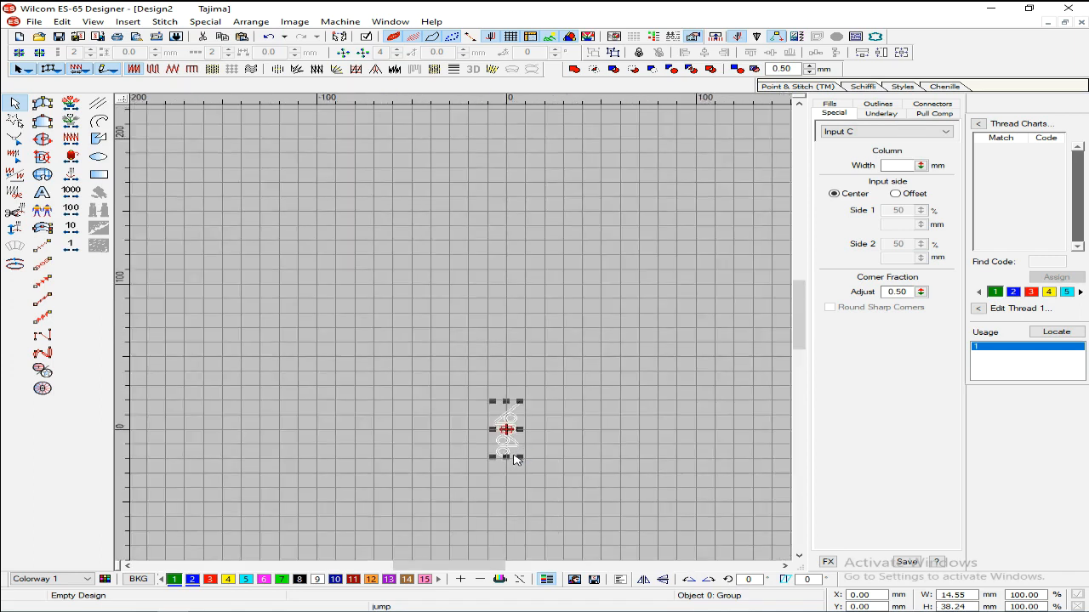
{"action": "key", "text": "0"}
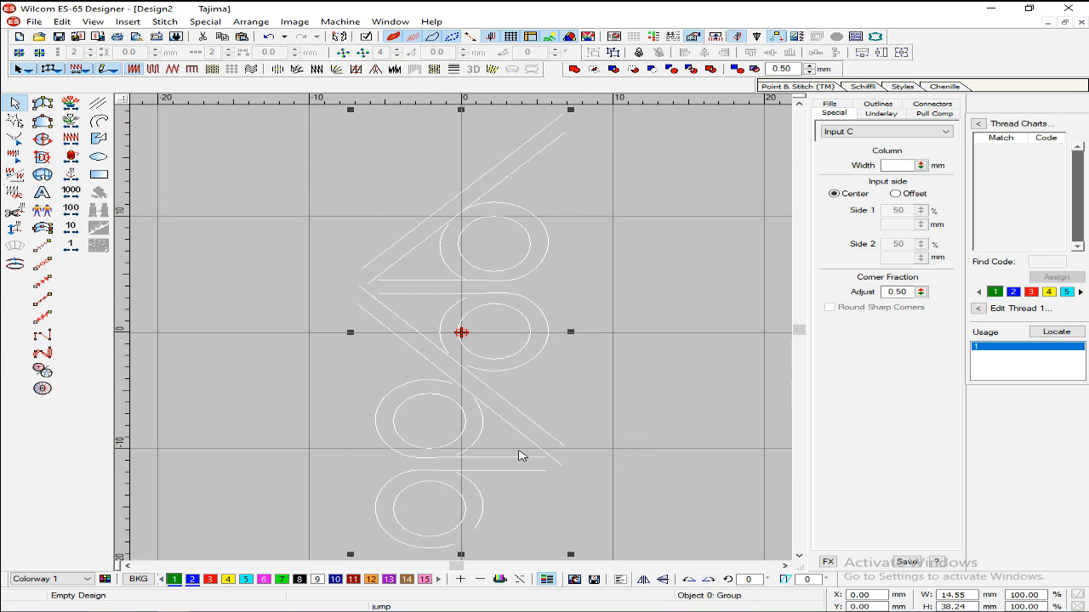
{"action": "left_click", "coordinate": [634, 340]}
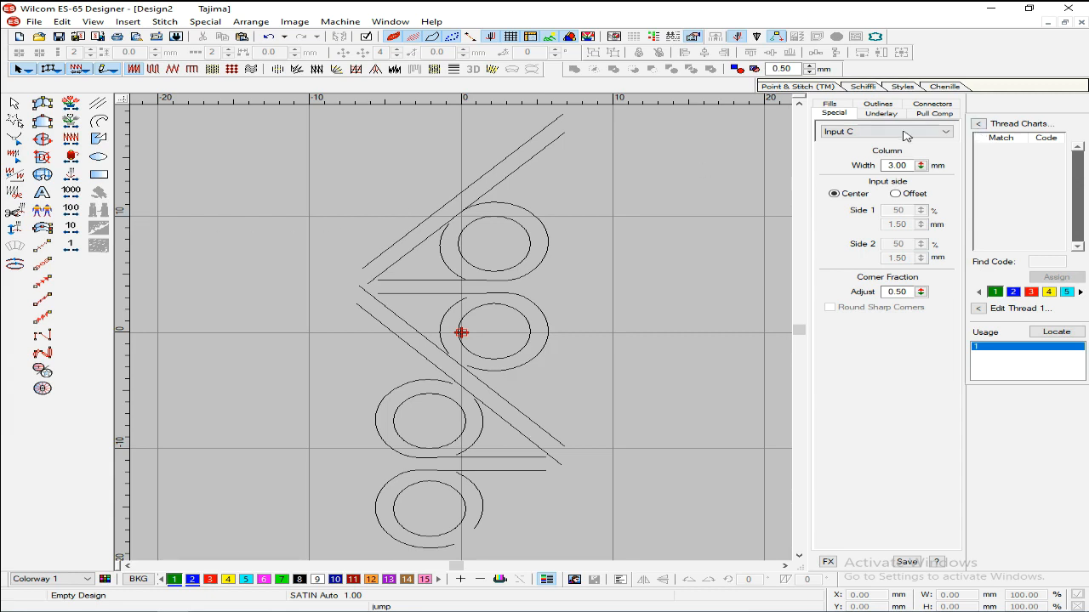
- Activate the Input C column tool with a column width of 1.10 mm
{"action": "left_click_drag", "start_coordinate": [910, 166], "coordinate": [687, 183]}
{"action": "type", "text": "1.10"}
{"action": "left_click", "coordinate": [42, 228]}
{"action": "left_click_drag", "start_coordinate": [910, 166], "coordinate": [675, 185]}
{"action": "type", "text": "1.10"}
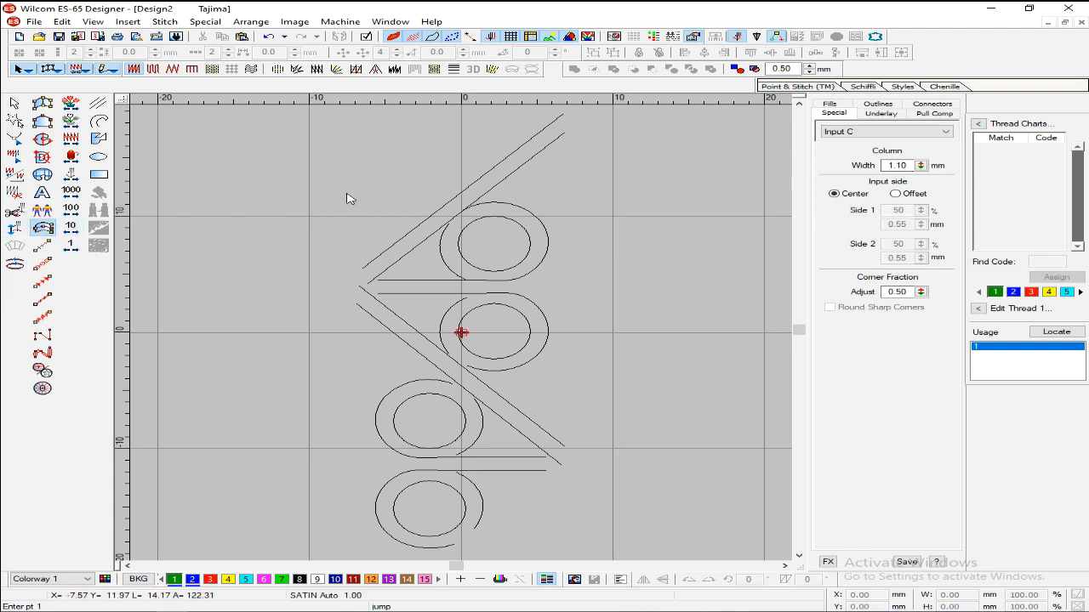
- Set the Input C column width to 2 mm and digitize a vertical sample satin column beside the artwork
{"action": "left_click_drag", "start_coordinate": [912, 168], "coordinate": [749, 170]}
{"action": "type", "text": "2"}
{"action": "key", "text": "Return"}
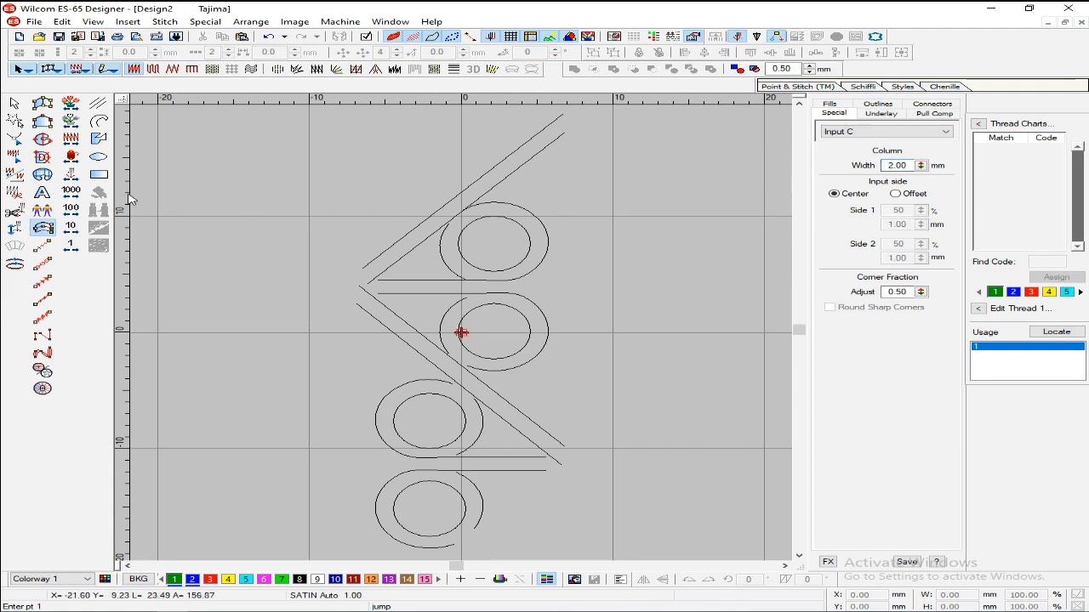
{"action": "left_click", "coordinate": [304, 168]}
{"action": "left_click", "coordinate": [304, 391]}
{"action": "key", "text": "Return"}
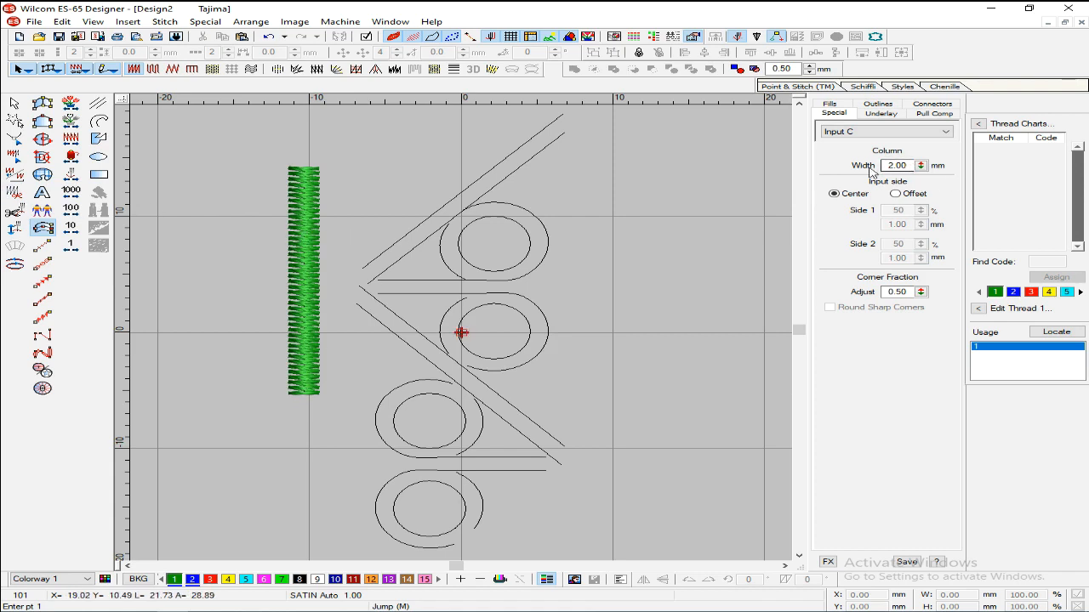
- Set the Input C column width to 1.10 mm and digitize a second vertical sample column beside the first
{"action": "left_click_drag", "start_coordinate": [910, 166], "coordinate": [705, 186]}
{"action": "type", "text": "1.10"}
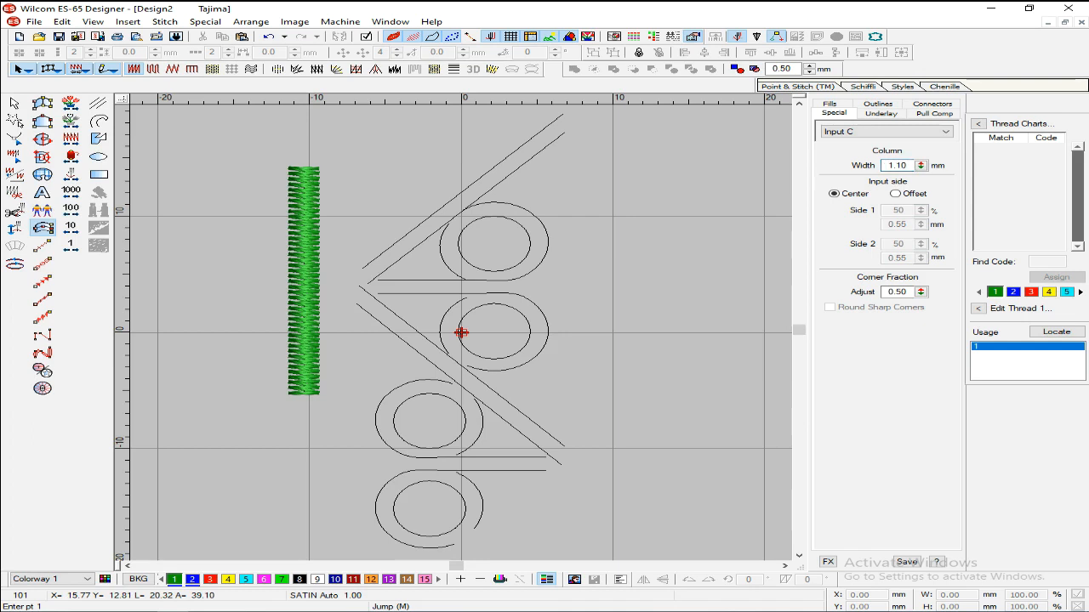
{"action": "left_click", "coordinate": [261, 167]}
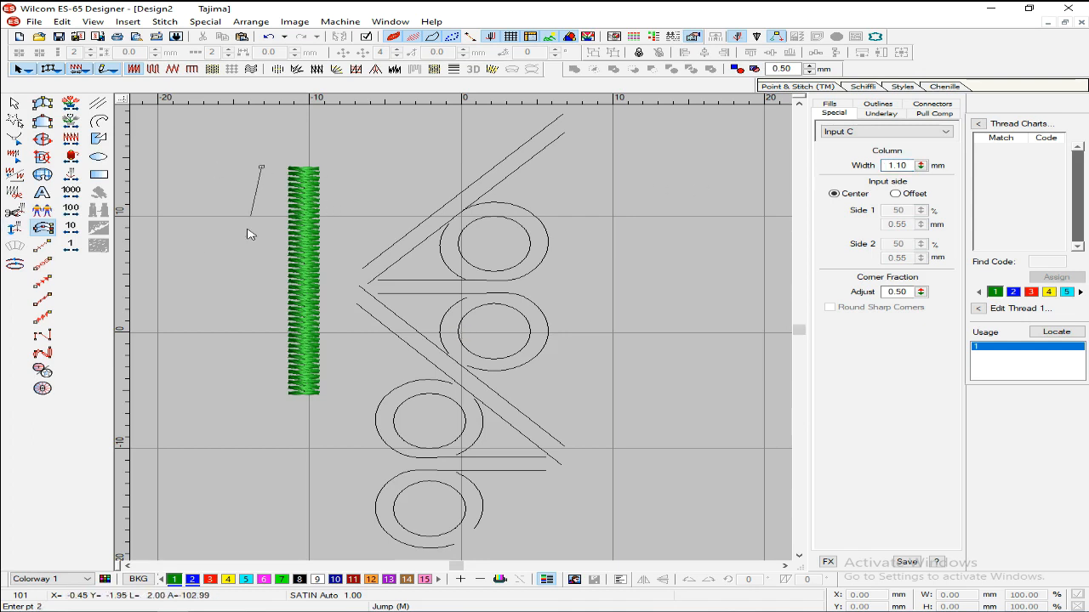
{"action": "left_click", "coordinate": [241, 400]}
{"action": "key", "text": "Return"}
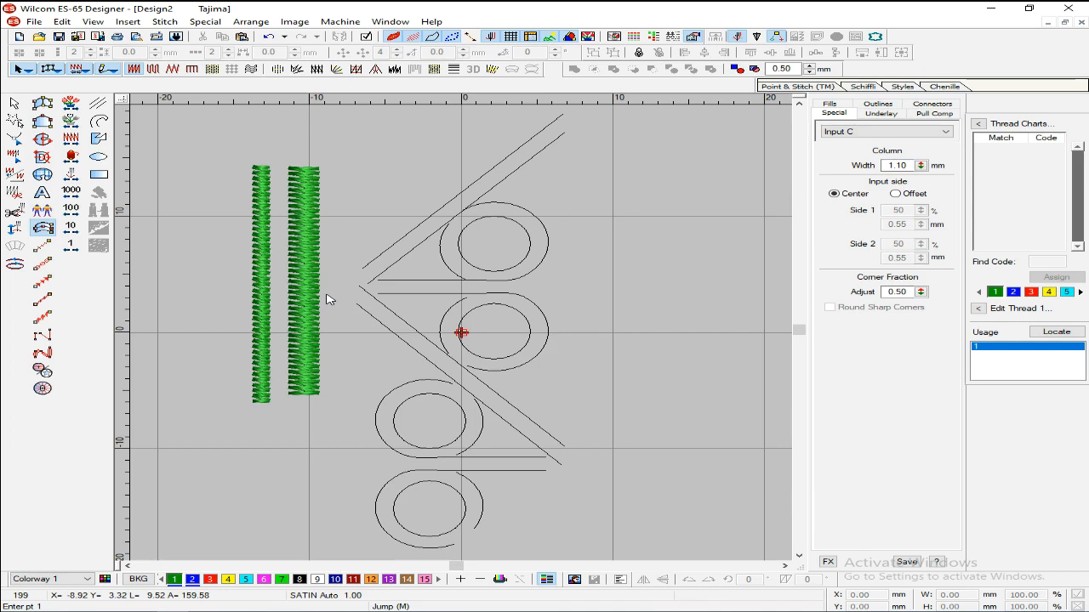
- Switch off the realistic stitch rendering and set the narrower sample column's input side to Offset with Side 1 at 0%
{"action": "left_click", "coordinate": [411, 38]}
{"action": "left_click", "coordinate": [269, 206]}
{"action": "key", "text": "Escape"}
{"action": "left_click", "coordinate": [265, 200]}
{"action": "left_click", "coordinate": [895, 193]}
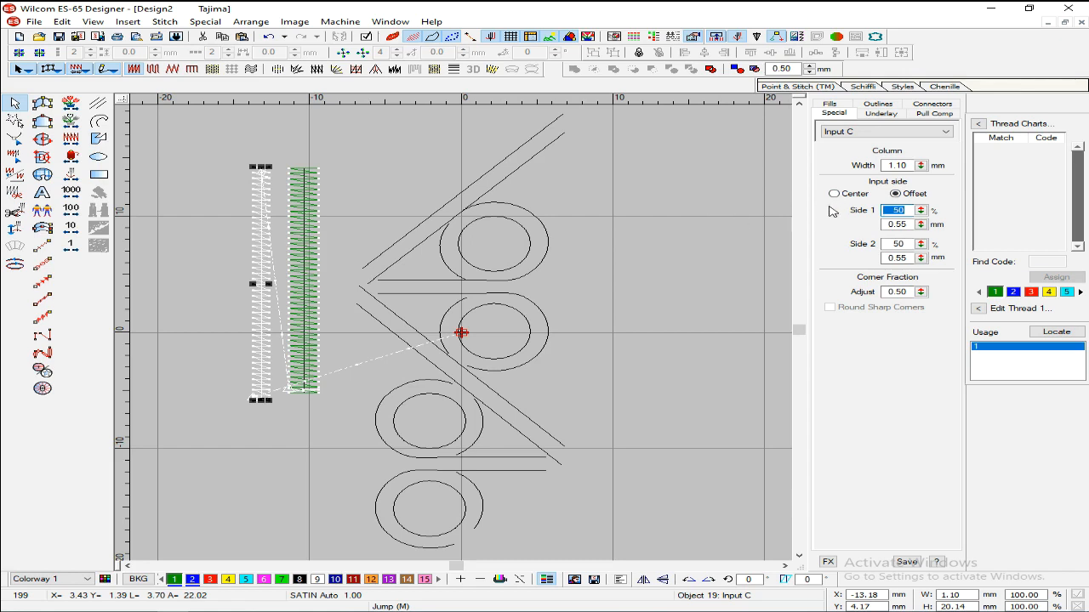
{"action": "type", "text": "0"}
{"action": "key", "text": "Return"}
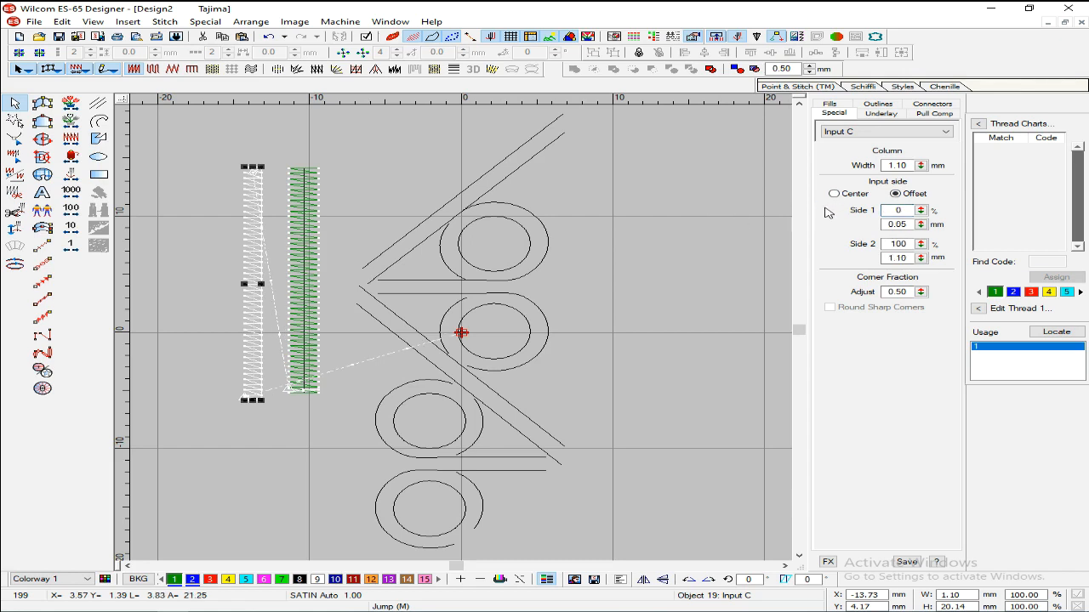
- Set the narrower sample column's Side 2 offset to 0%
{"action": "left_click_drag", "start_coordinate": [912, 245], "coordinate": [699, 256]}
{"action": "type", "text": "0"}
{"action": "key", "text": "Return"}
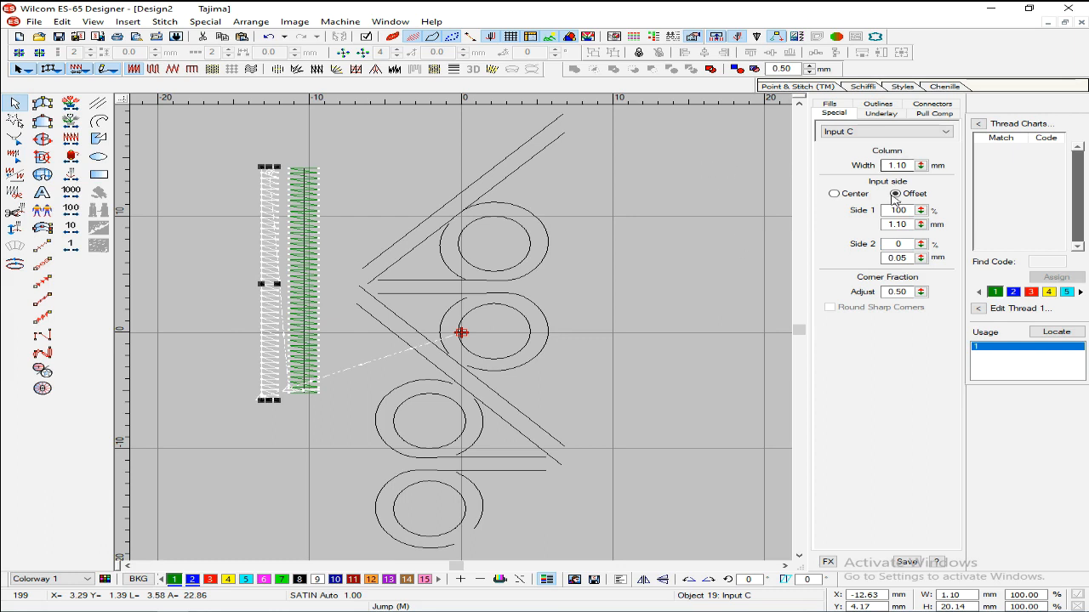
- Set the narrower sample column's Side 1 offset to 50% and deselect the column
{"action": "double_click", "coordinate": [899, 210]}
{"action": "type", "text": "50"}
{"action": "key", "text": "Return"}
{"action": "key", "text": "Escape"}
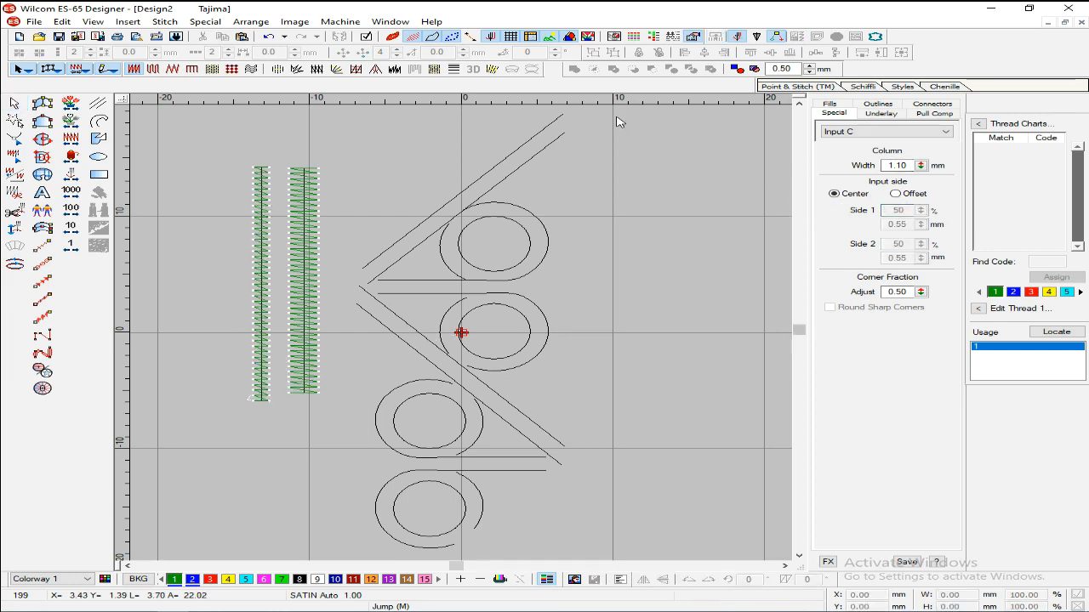
- Delete both vertical sample columns beside the artwork
{"action": "left_click", "coordinate": [308, 198]}
{"action": "key", "text": "Delete"}
{"action": "key", "text": "Delete"}
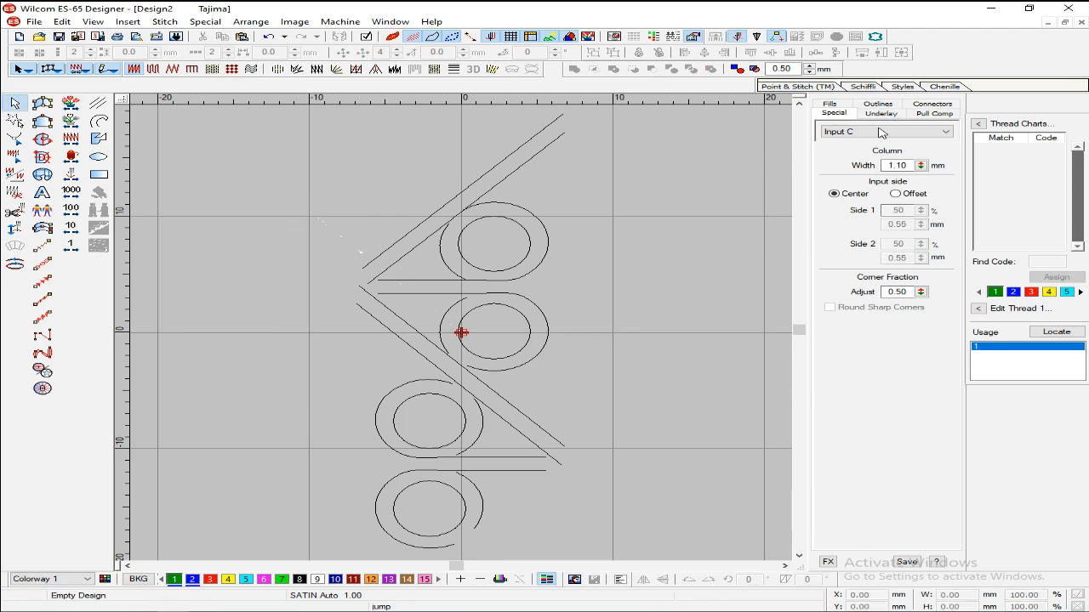
- Digitize an Input C satin column along the outer line of the artwork's upper diagonal pair, from its lower end to its upper end
{"action": "key", "text": "shift+z"}
{"action": "key", "text": "z"}
{"action": "key", "text": "b"}
{"action": "left_click_drag", "start_coordinate": [607, 332], "coordinate": [273, 175]}
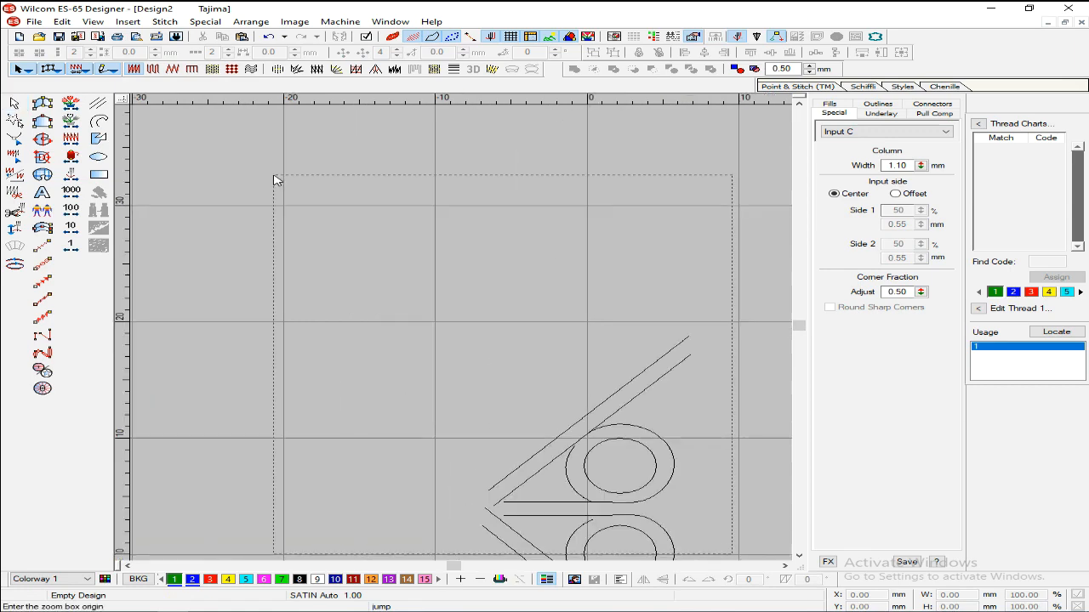
{"action": "left_click", "coordinate": [273, 176]}
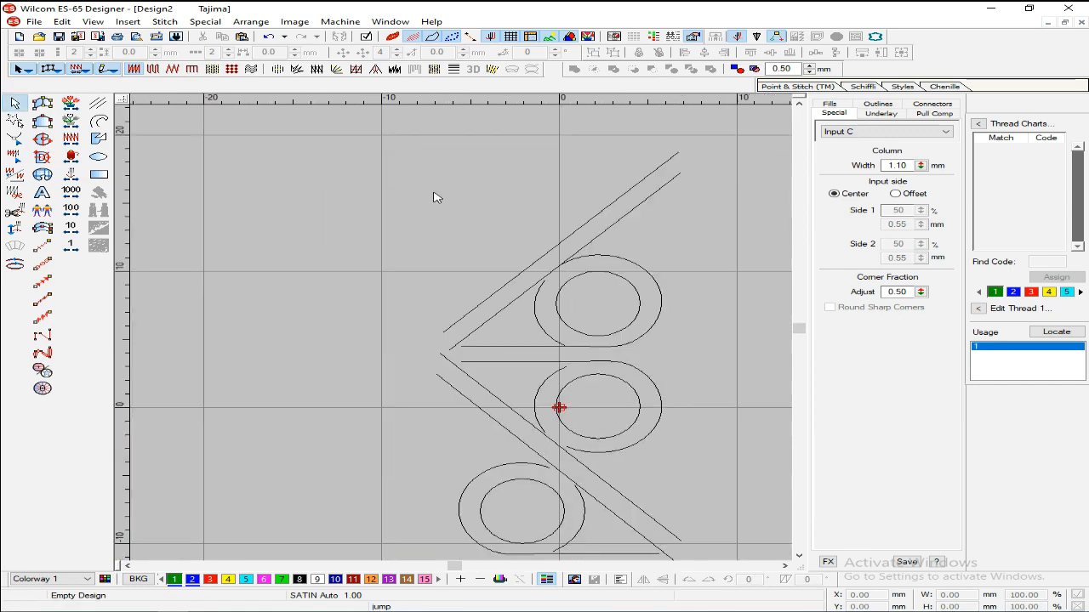
{"action": "left_click", "coordinate": [43, 229]}
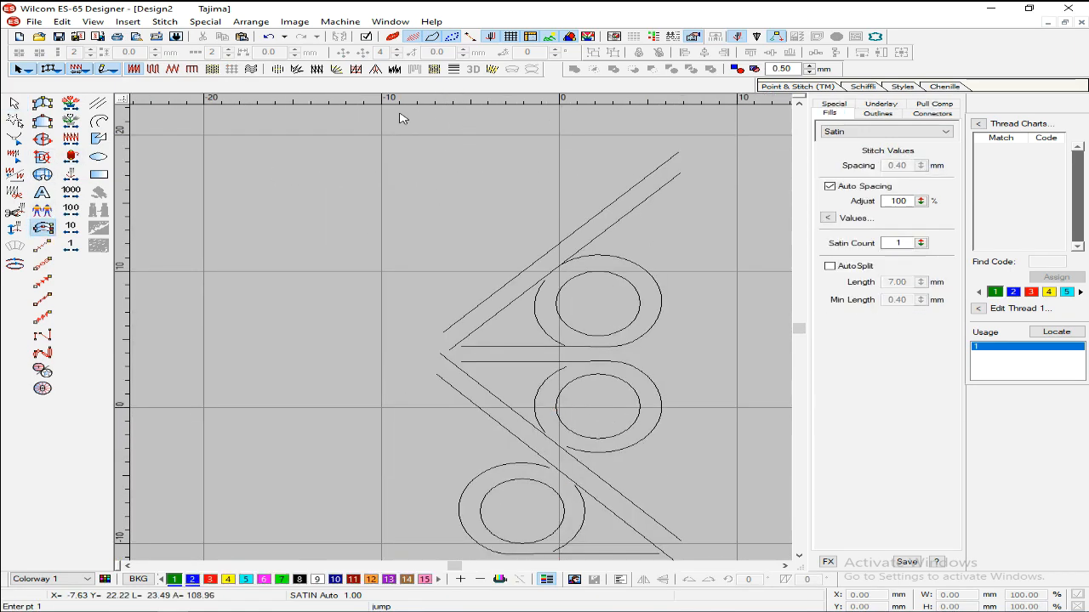
{"action": "left_click", "coordinate": [443, 333]}
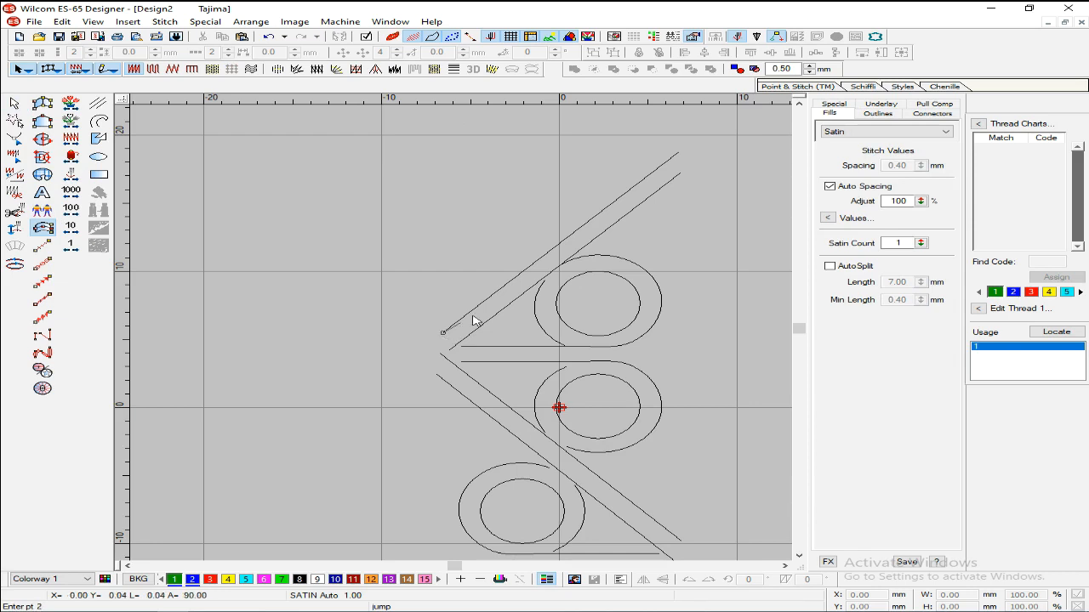
{"action": "left_click", "coordinate": [679, 152]}
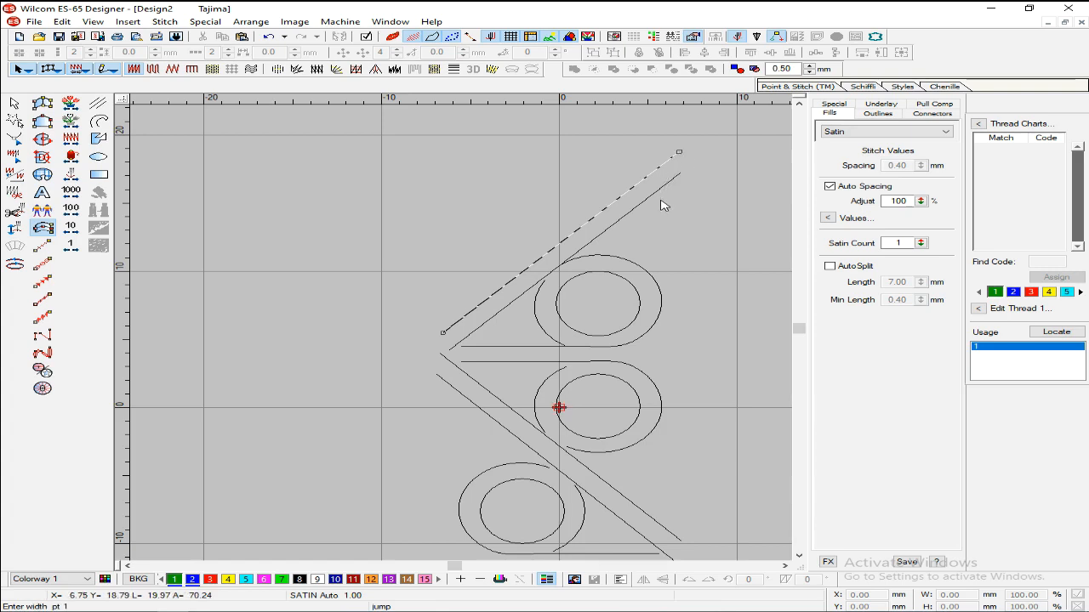
{"action": "key", "text": "Return"}
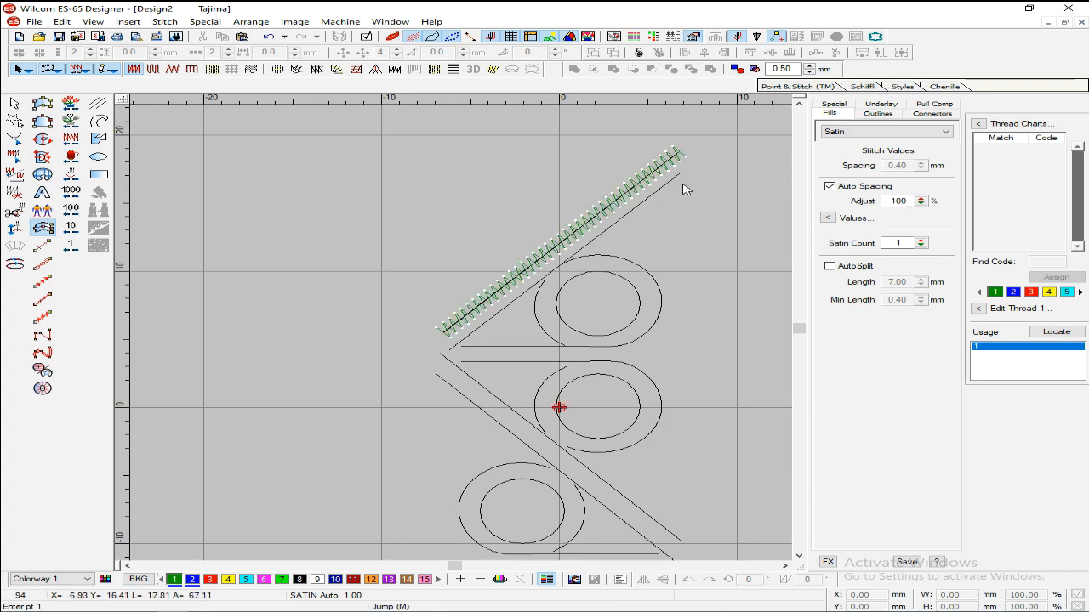
- Digitize a second Input C satin column along the inner parallel line of the upper diagonal pair, from its upper end to its lower end
{"action": "key", "text": "b"}
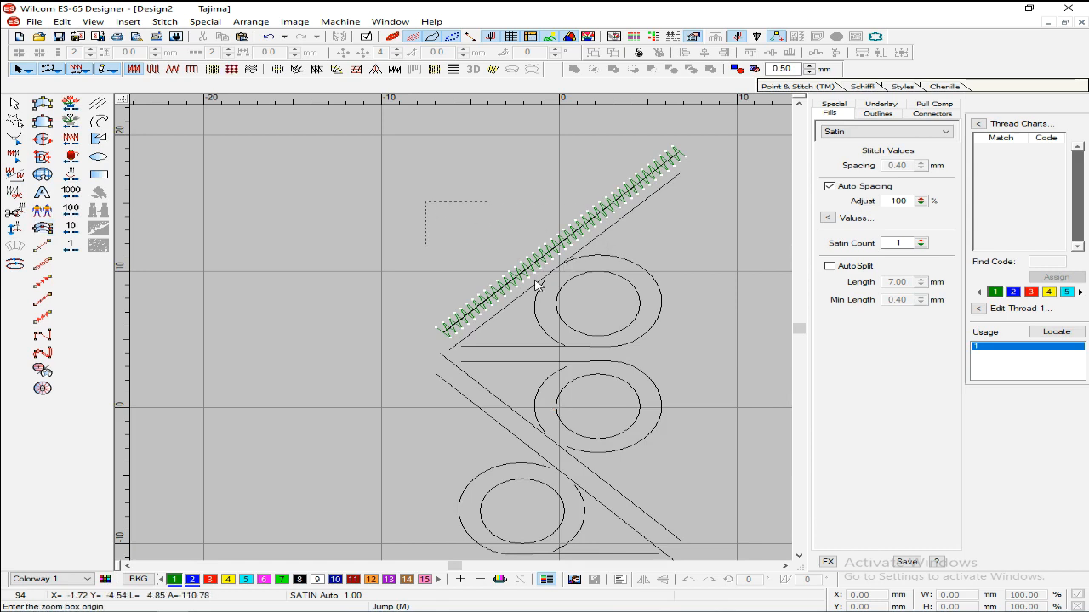
{"action": "left_click", "coordinate": [718, 425]}
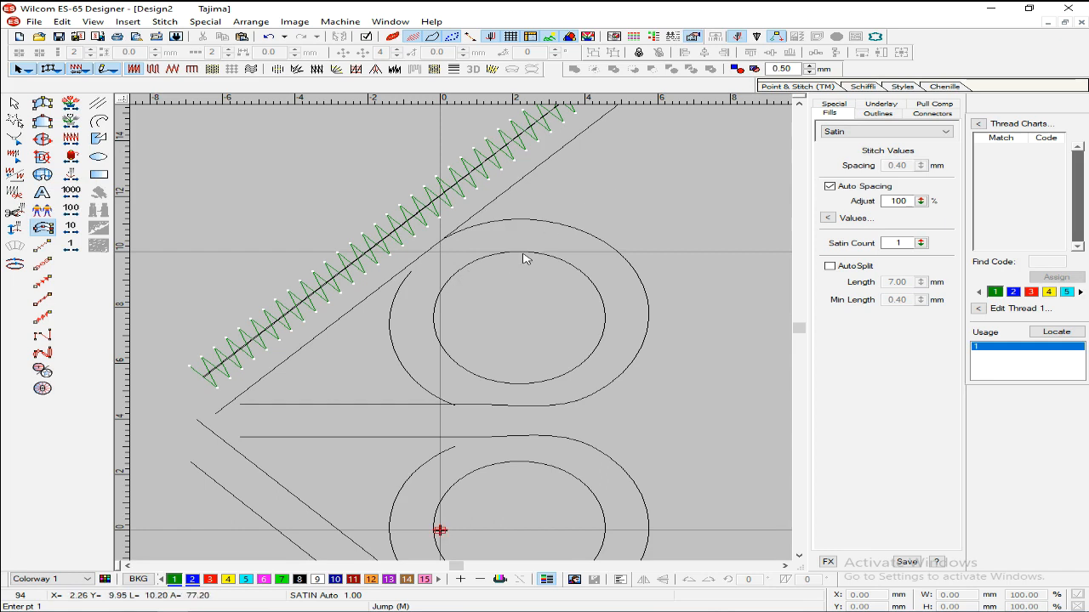
{"action": "key", "text": "shift+z"}
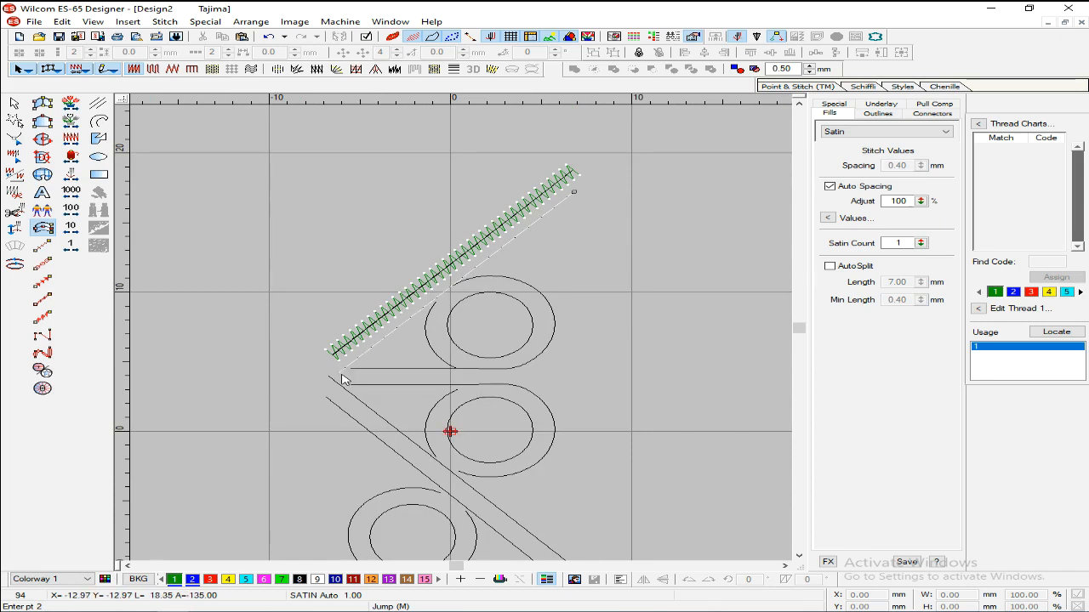
{"action": "left_click", "coordinate": [340, 375]}
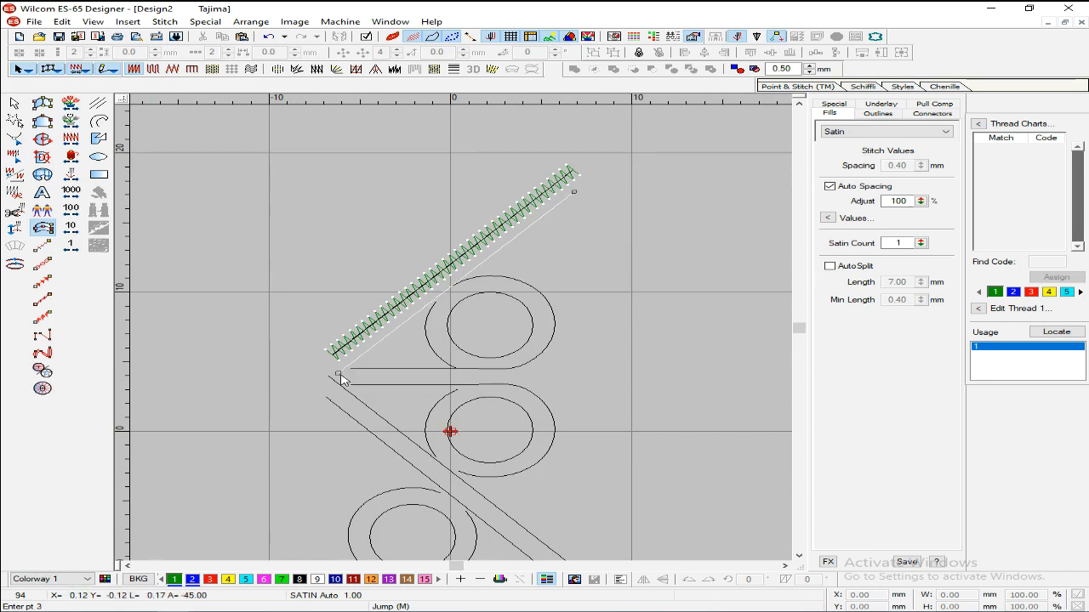
{"action": "key", "text": "Return"}
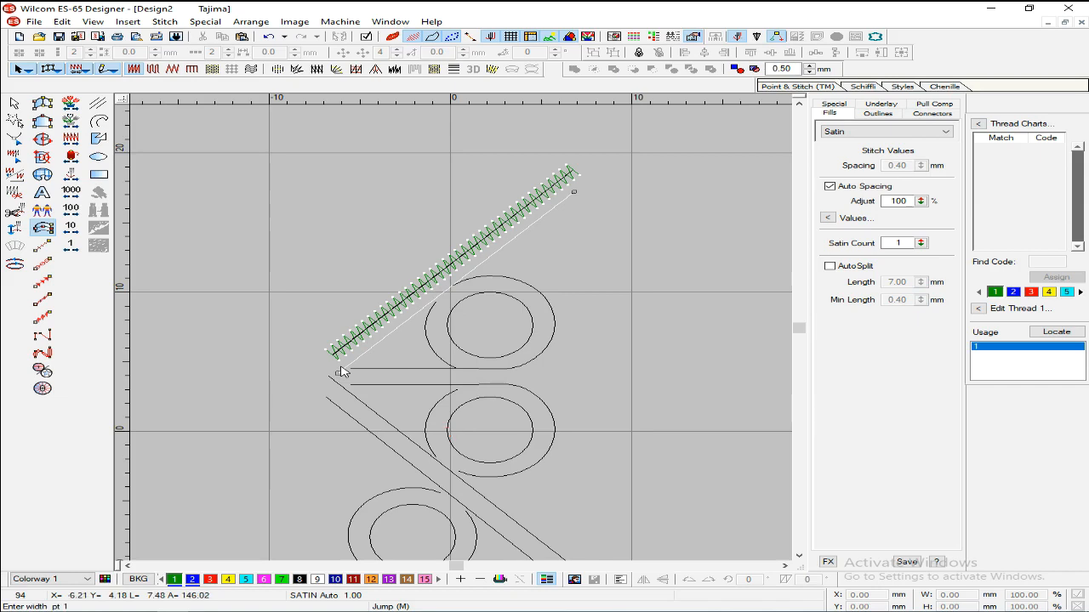
{"action": "key", "text": "Return"}
- Assign colour 2 to both diagonal satin columns at the artwork's upper edge
{"action": "key", "text": "z"}
{"action": "key", "text": "z"}
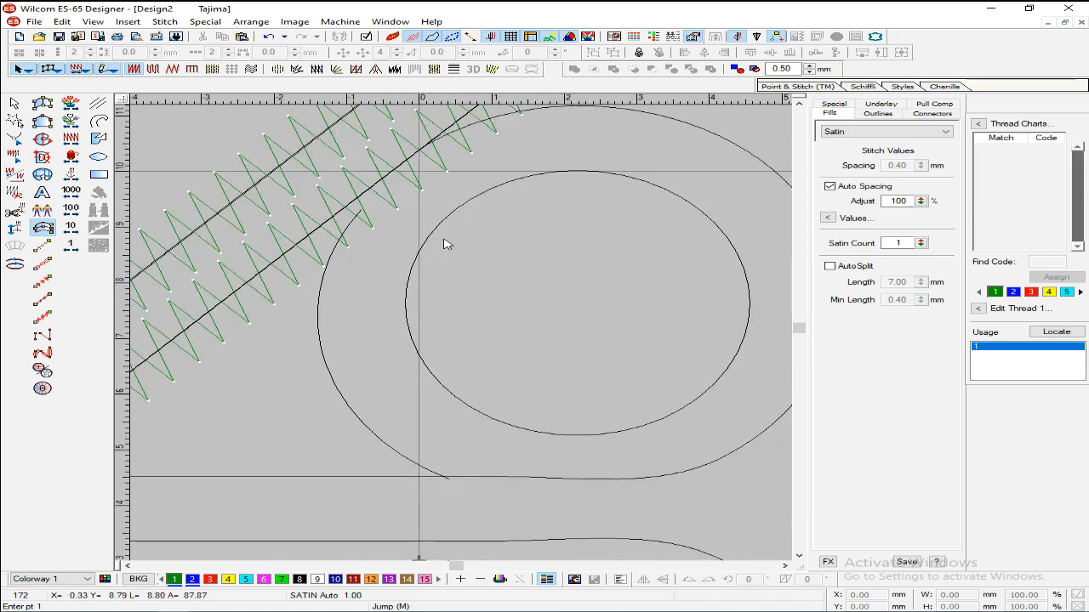
{"action": "key", "text": "shift+z"}
{"action": "key", "text": "shift+z"}
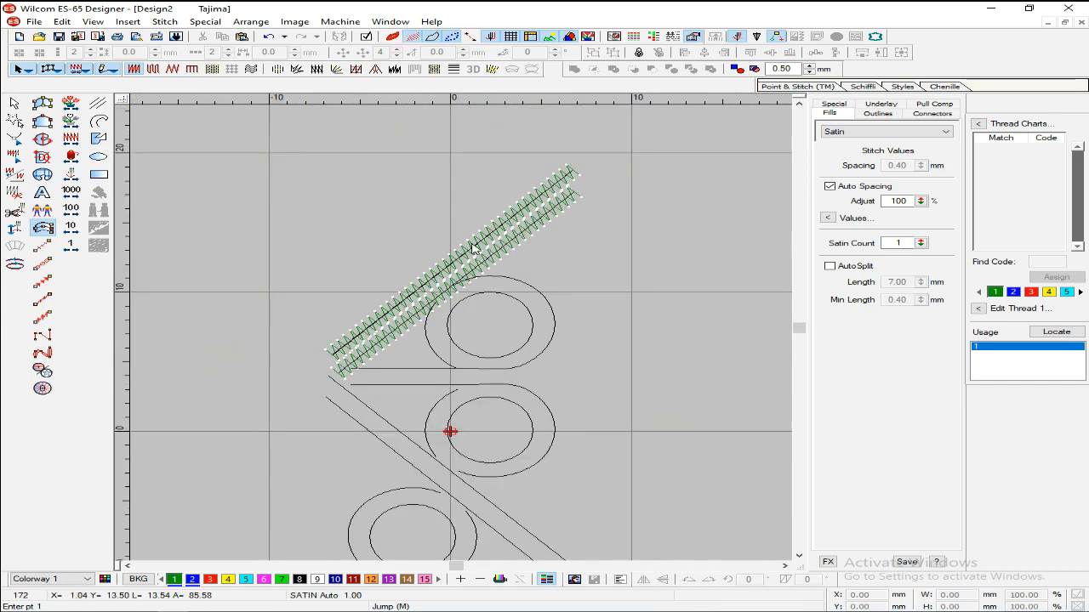
{"action": "key", "text": "Escape"}
{"action": "left_click", "coordinate": [518, 217], "text": "ctrl"}
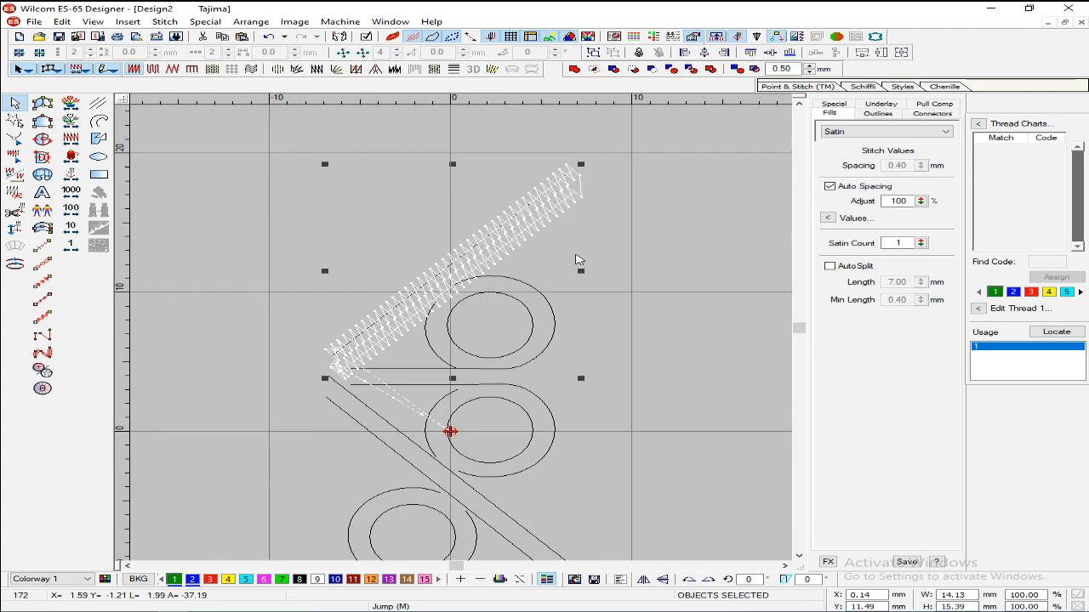
{"action": "left_click", "coordinate": [192, 579]}
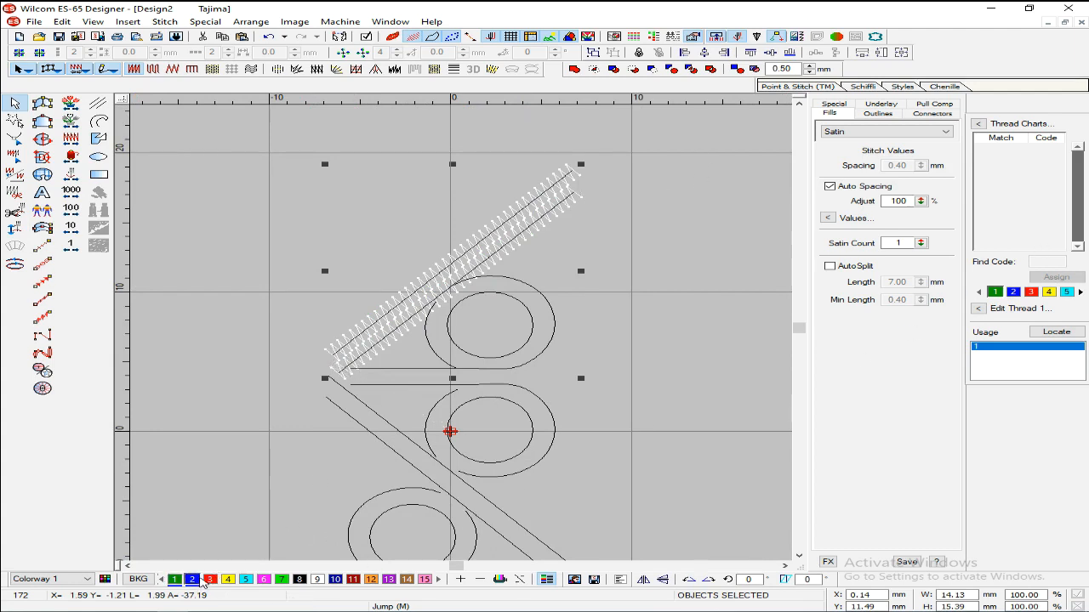
- Change thread 2 to a muted teal with Red 82, Green 135 and Blue 141, and deselect the columns
{"action": "left_click", "coordinate": [1014, 292]}
{"action": "left_click", "coordinate": [978, 308]}
{"action": "left_click", "coordinate": [615, 282]}
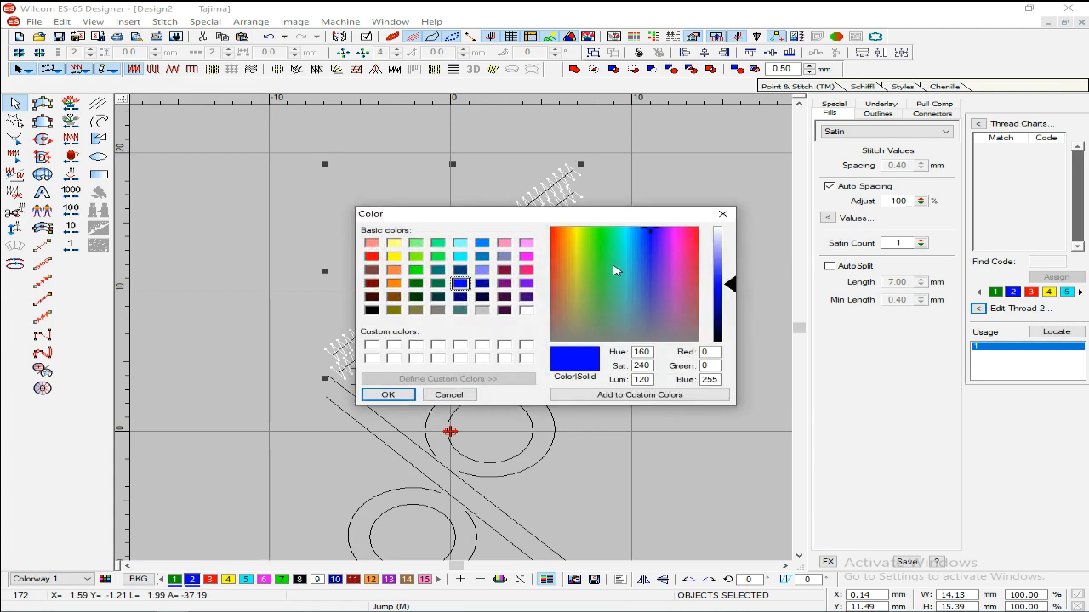
{"action": "left_click_drag", "start_coordinate": [662, 237], "coordinate": [638, 311]}
{"action": "mouse_move", "coordinate": [729, 294]}
{"action": "left_mouse_down"}
{"action": "mouse_move", "coordinate": [729, 260]}
{"action": "mouse_move", "coordinate": [729, 279]}
{"action": "left_mouse_up"}
{"action": "left_click_drag", "start_coordinate": [622, 314], "coordinate": [629, 308]}
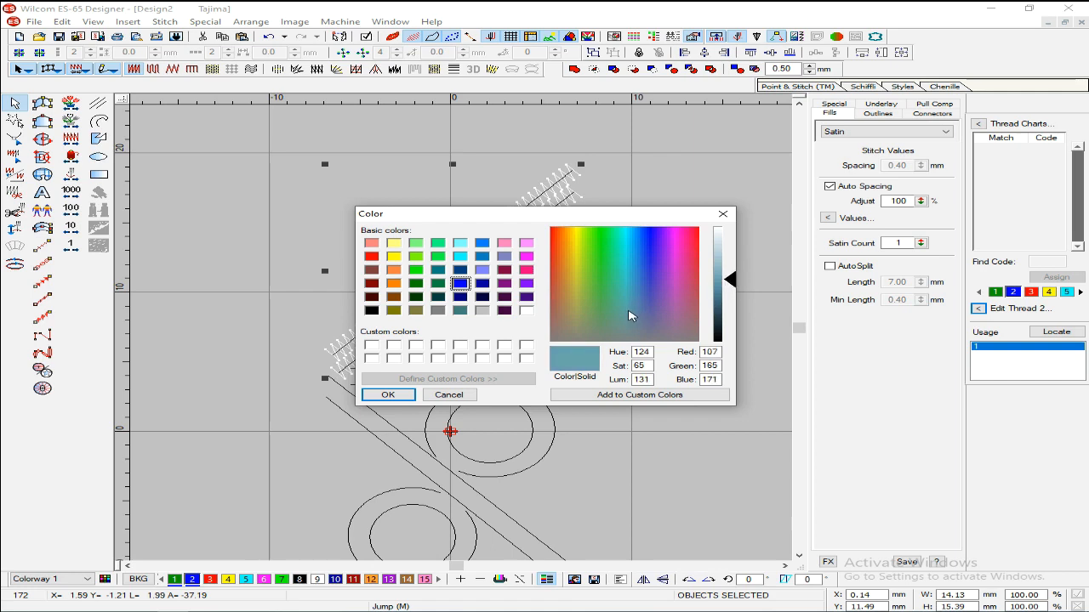
{"action": "left_click_drag", "start_coordinate": [729, 283], "coordinate": [728, 293]}
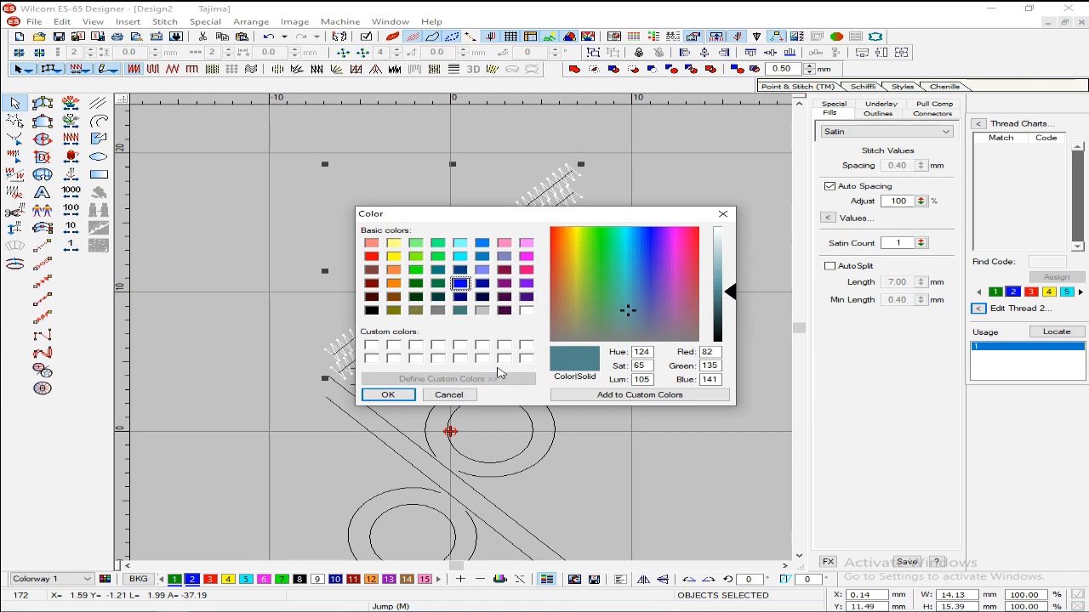
{"action": "left_click", "coordinate": [388, 395]}
{"action": "left_click", "coordinate": [691, 272]}
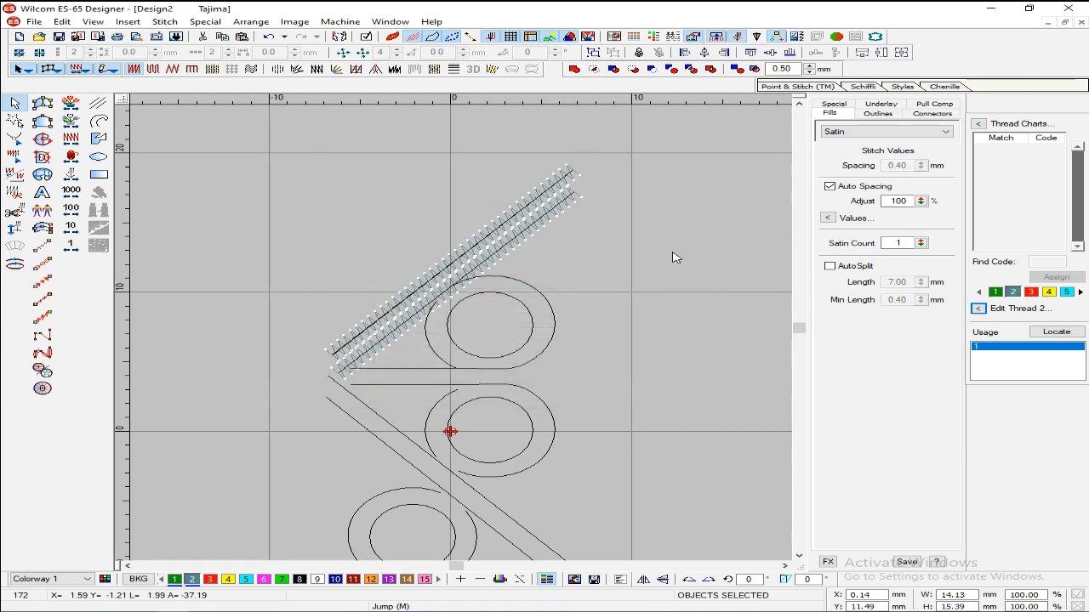
- Preview the recoloured diagonal columns in TrueView and check the Input C column settings
{"action": "left_click", "coordinate": [392, 37]}
{"action": "left_click", "coordinate": [393, 37]}
{"action": "key", "text": "z"}
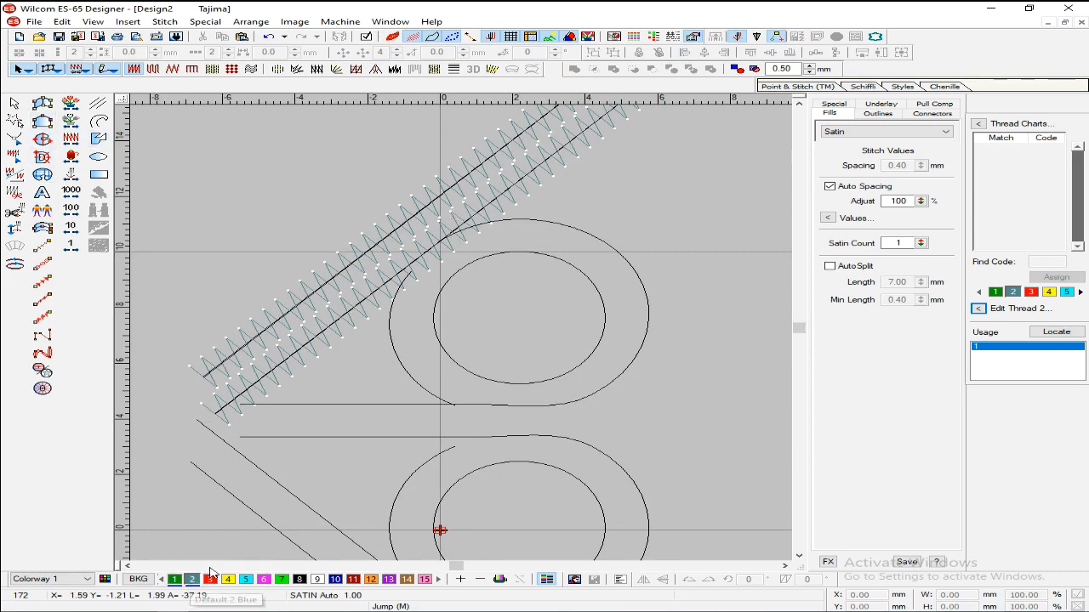
{"action": "left_click", "coordinate": [43, 228]}
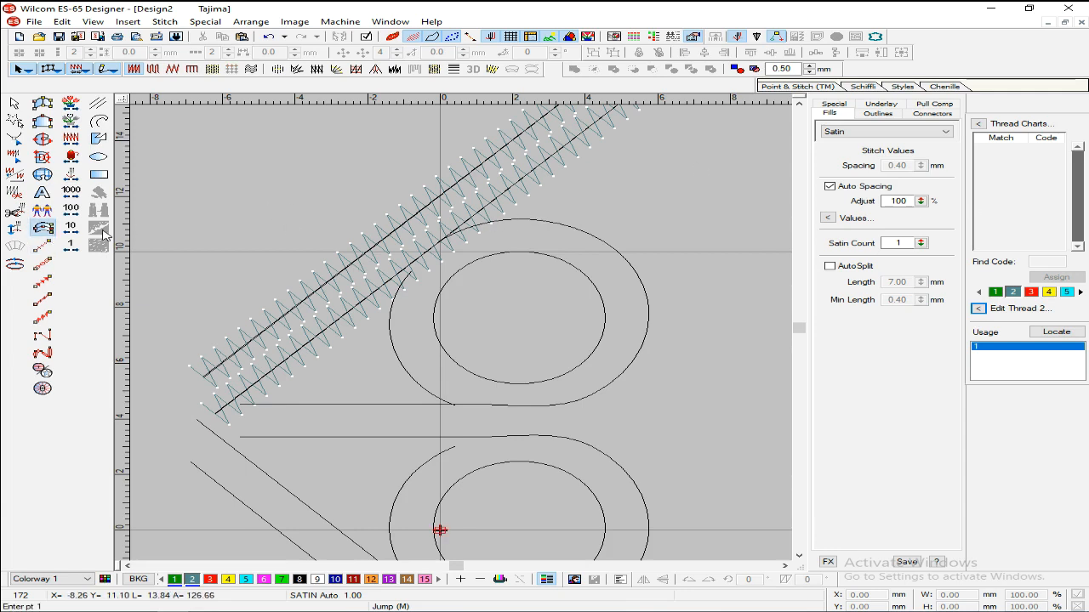
{"action": "right_click", "coordinate": [42, 228]}
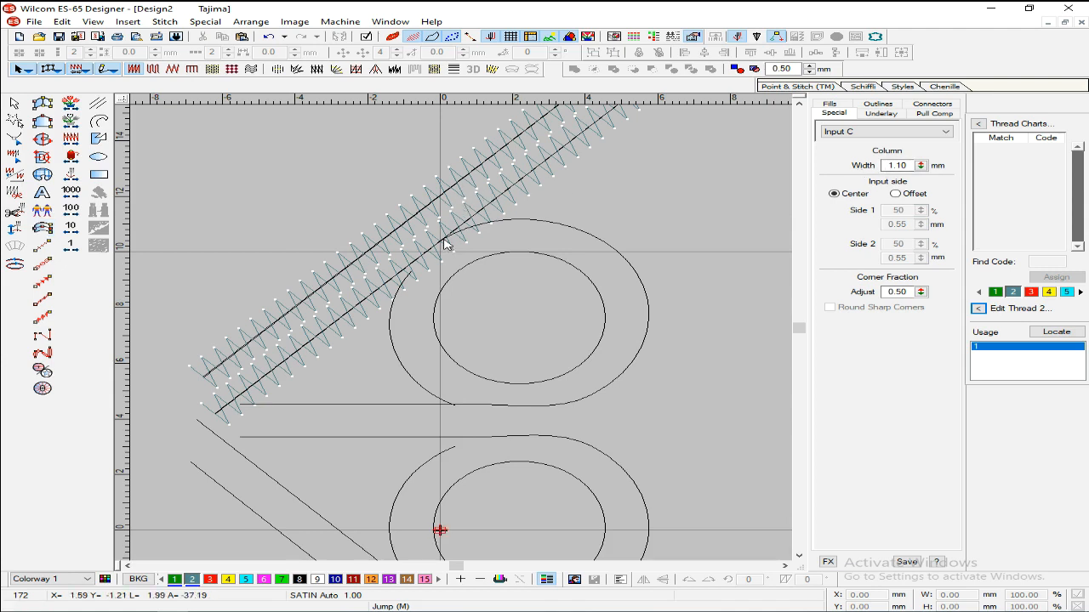
{"action": "key", "text": "z"}
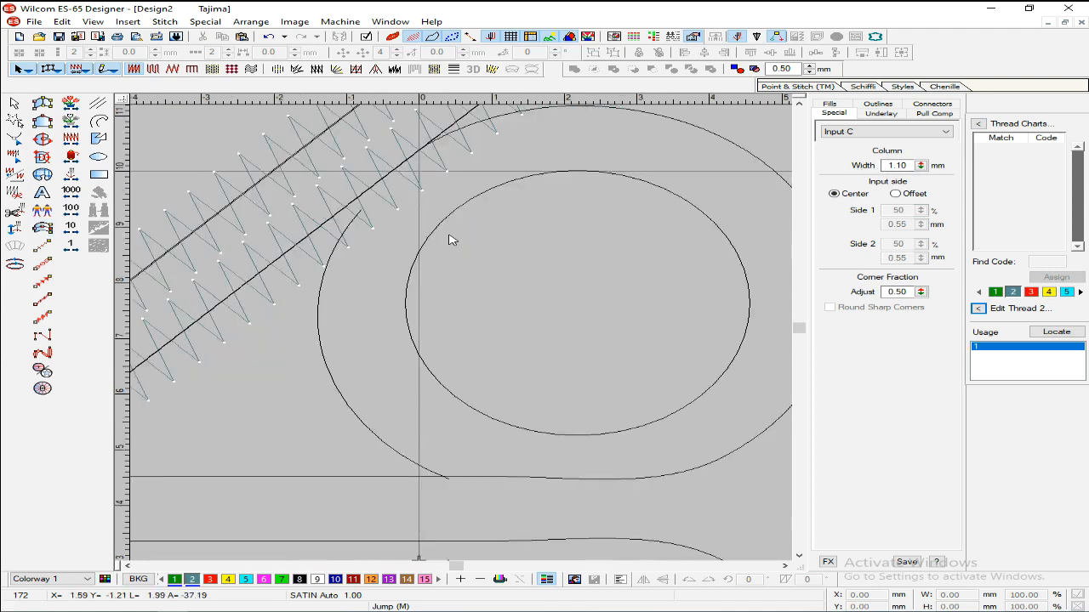
{"action": "left_click", "coordinate": [421, 151]}
{"action": "key", "text": "Escape"}
- Digitize an Input C satin column from the diagonal around the upper ring's outer curve and along its straight tail to the tail's far end
{"action": "left_click", "coordinate": [42, 228]}
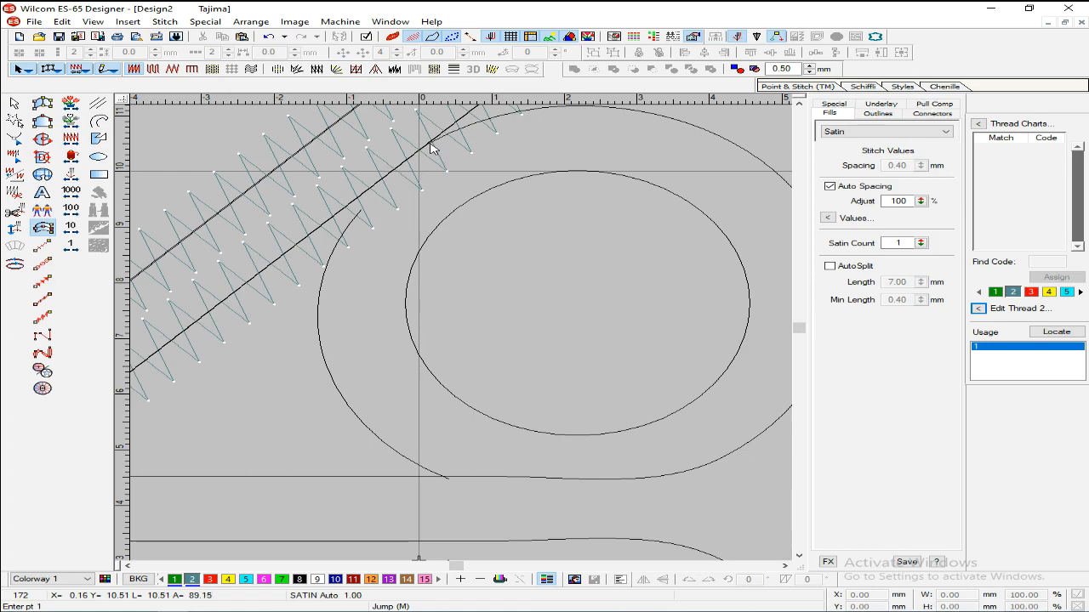
{"action": "left_click", "coordinate": [429, 144]}
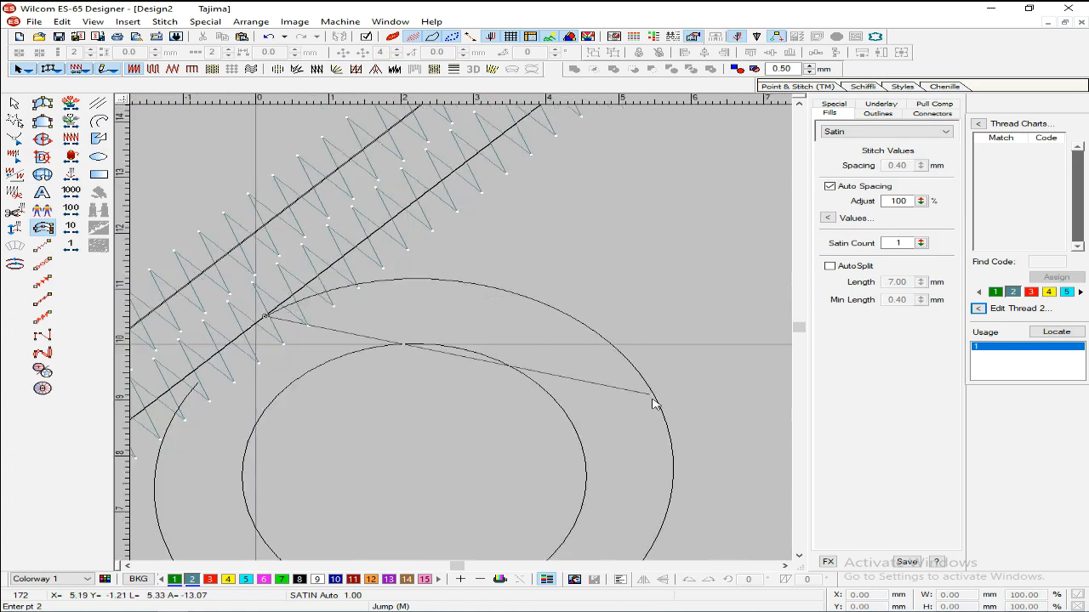
{"action": "key", "text": "shift+z"}
{"action": "scroll", "coordinate": [587, 391], "scroll_direction": "down", "scroll_amount": 1}
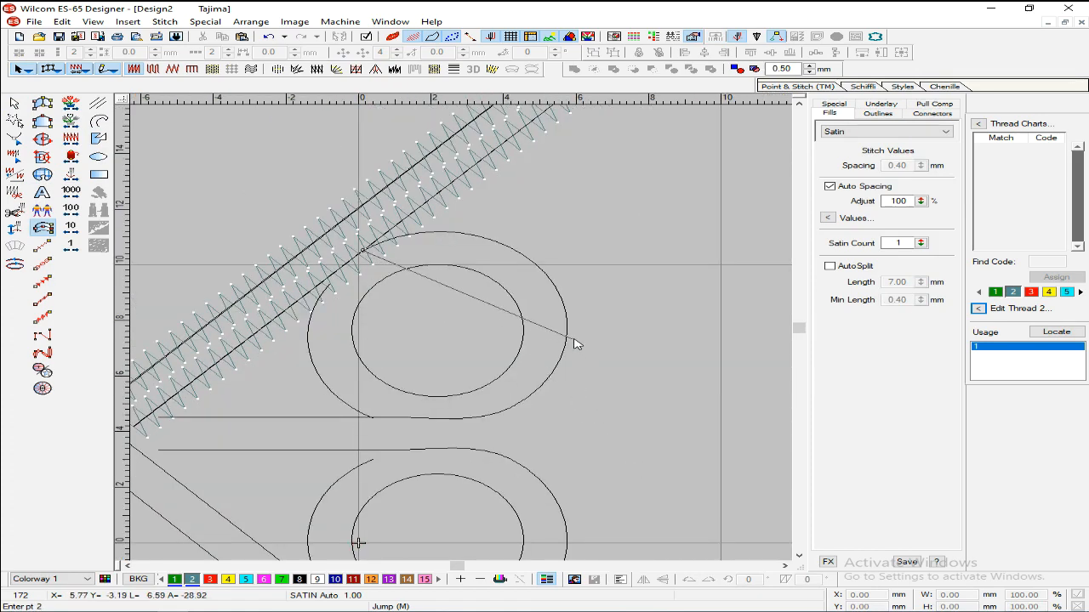
{"action": "left_click", "coordinate": [567, 324]}
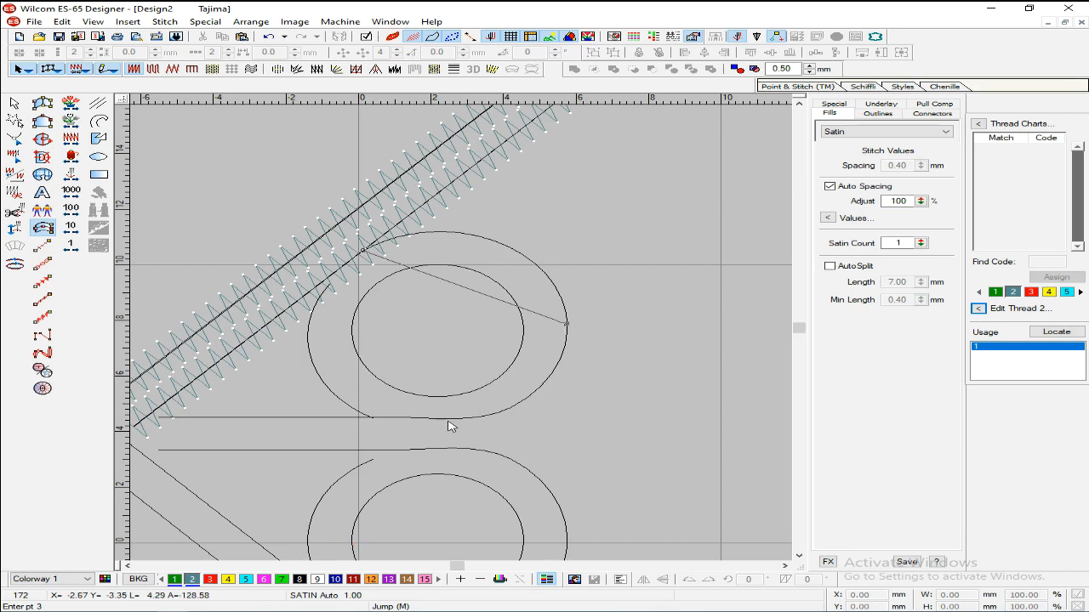
{"action": "left_click", "coordinate": [415, 421]}
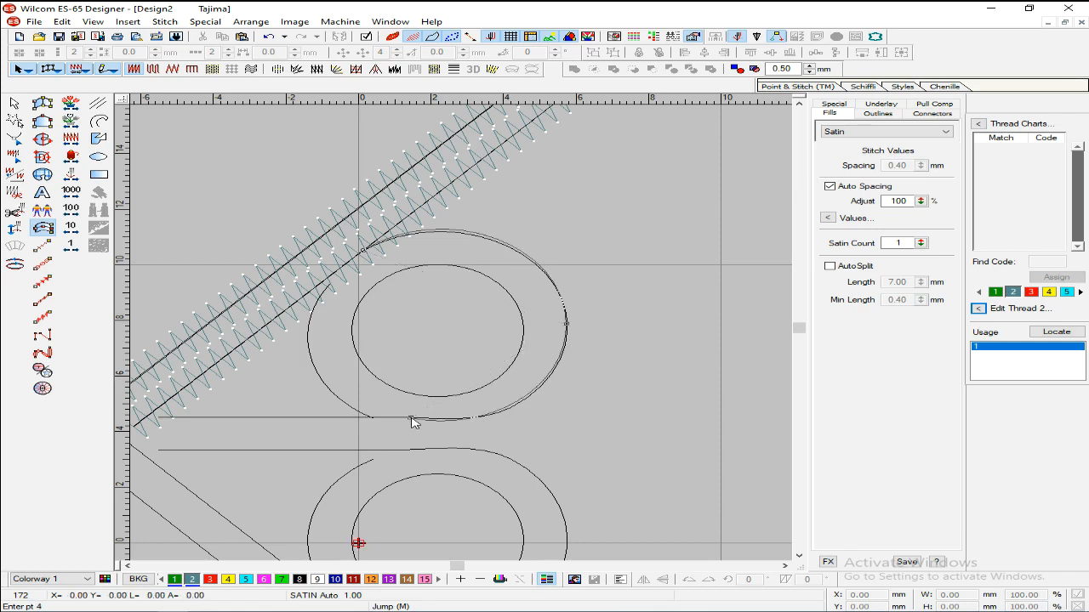
{"action": "key", "text": "BackSpace"}
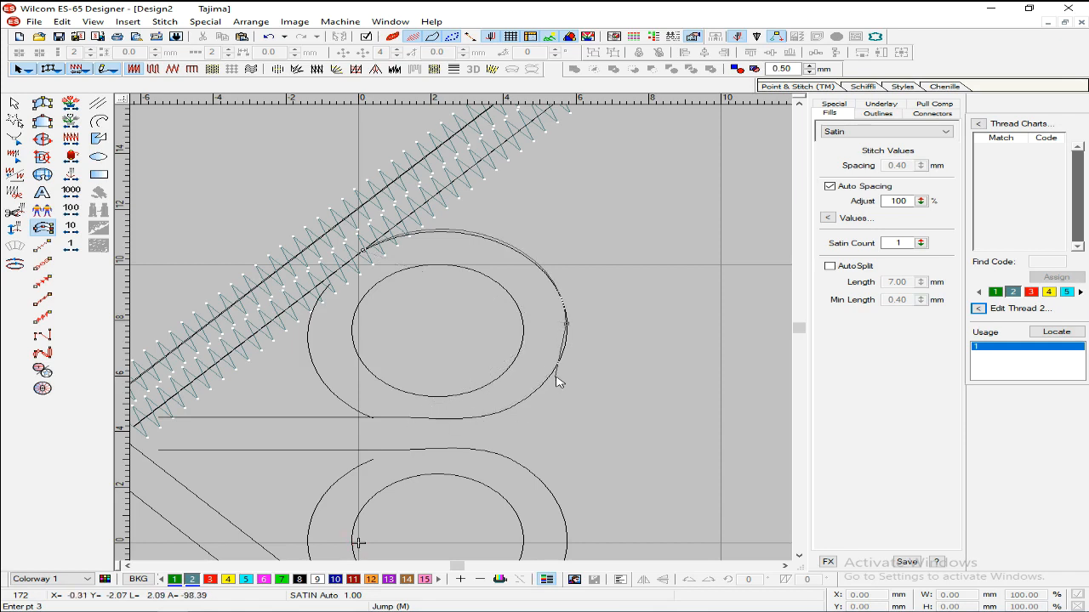
{"action": "left_click", "coordinate": [514, 407]}
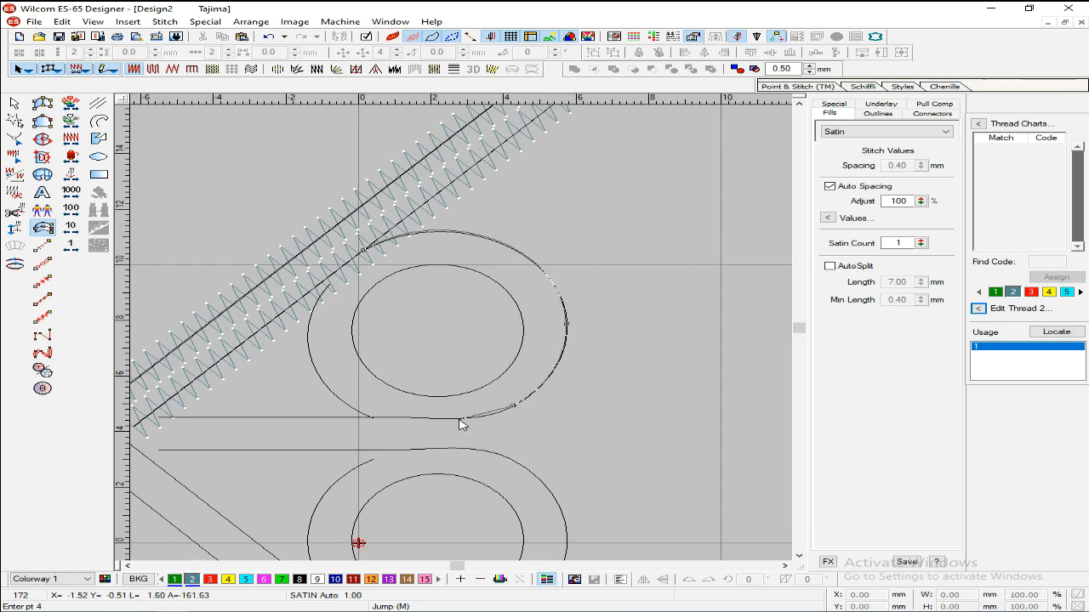
{"action": "left_click", "coordinate": [453, 418]}
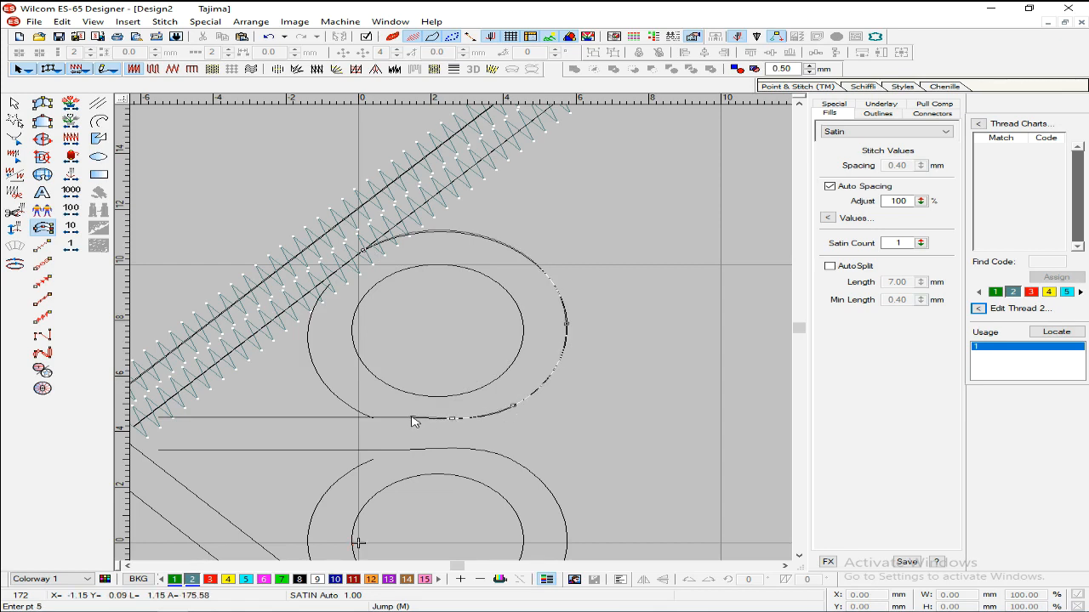
{"action": "left_click", "coordinate": [410, 419]}
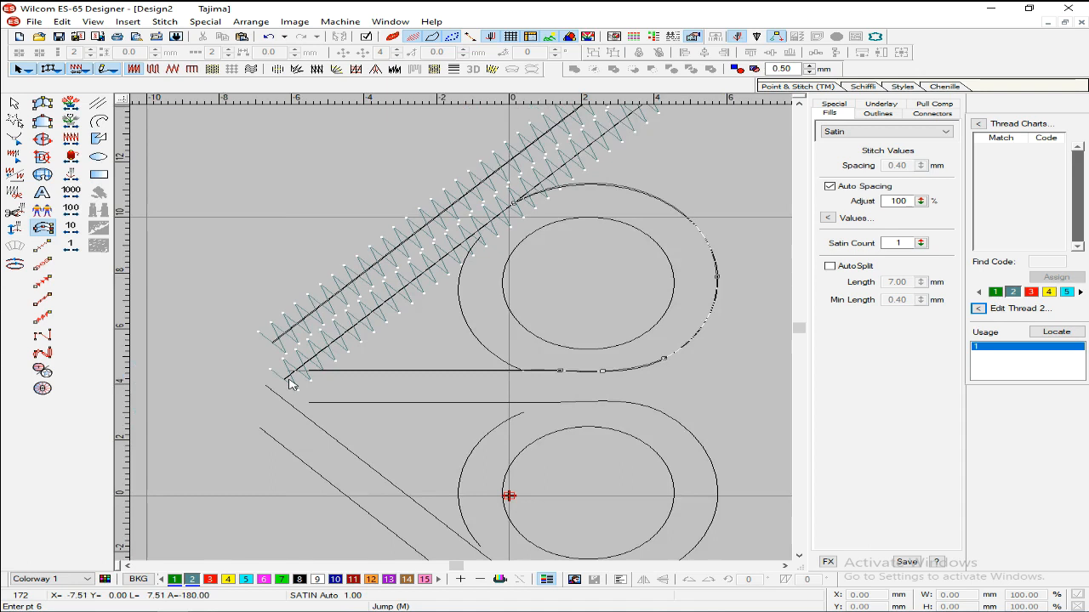
{"action": "key", "text": "BackSpace"}
{"action": "key", "text": "BackSpace"}
{"action": "left_click", "coordinate": [587, 371]}
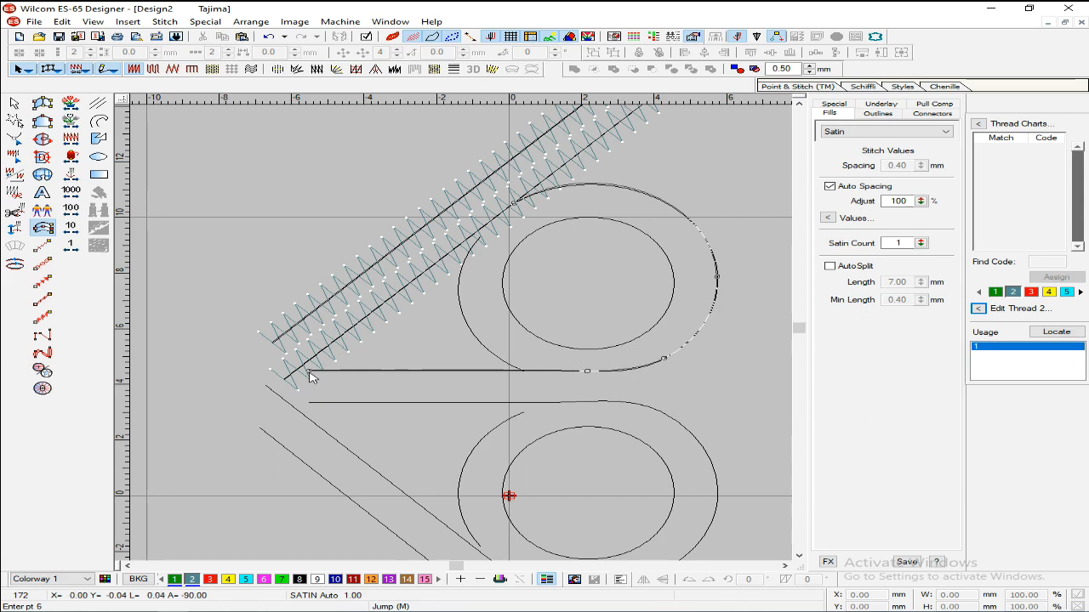
{"action": "left_click", "coordinate": [311, 378]}
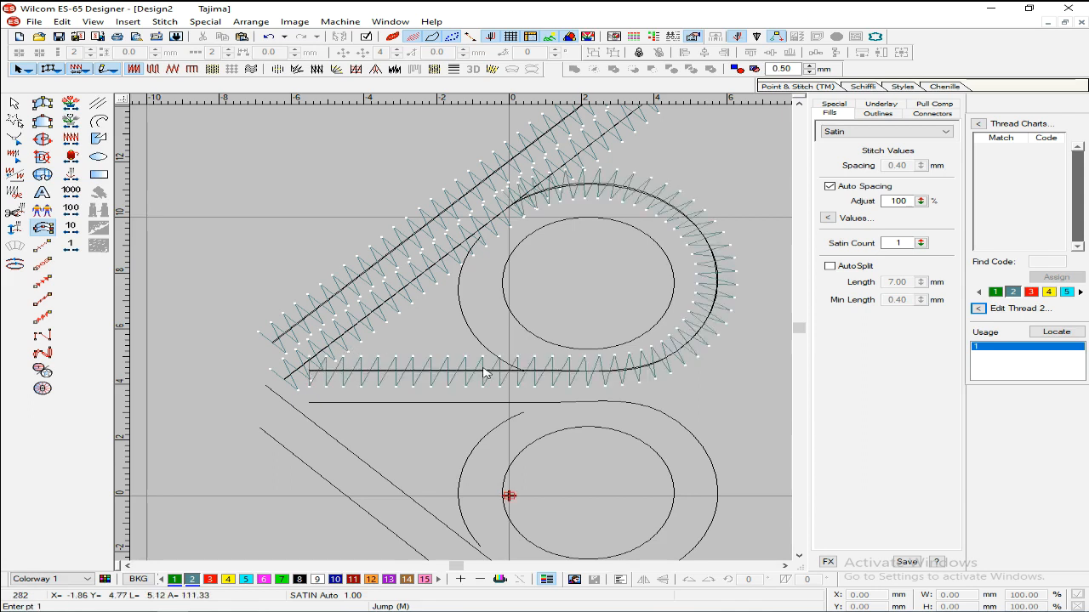
- Digitize a short Input C column along the upper ring's remaining outer arc, from the straight tail up to the diagonal column
{"action": "left_click", "coordinate": [460, 303]}
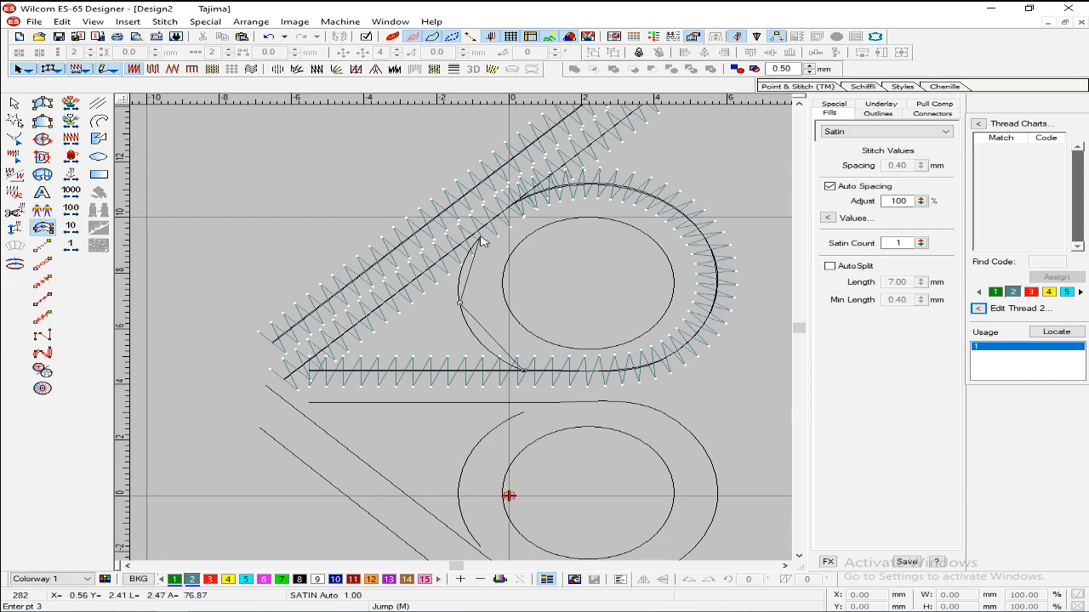
{"action": "left_click", "coordinate": [481, 243]}
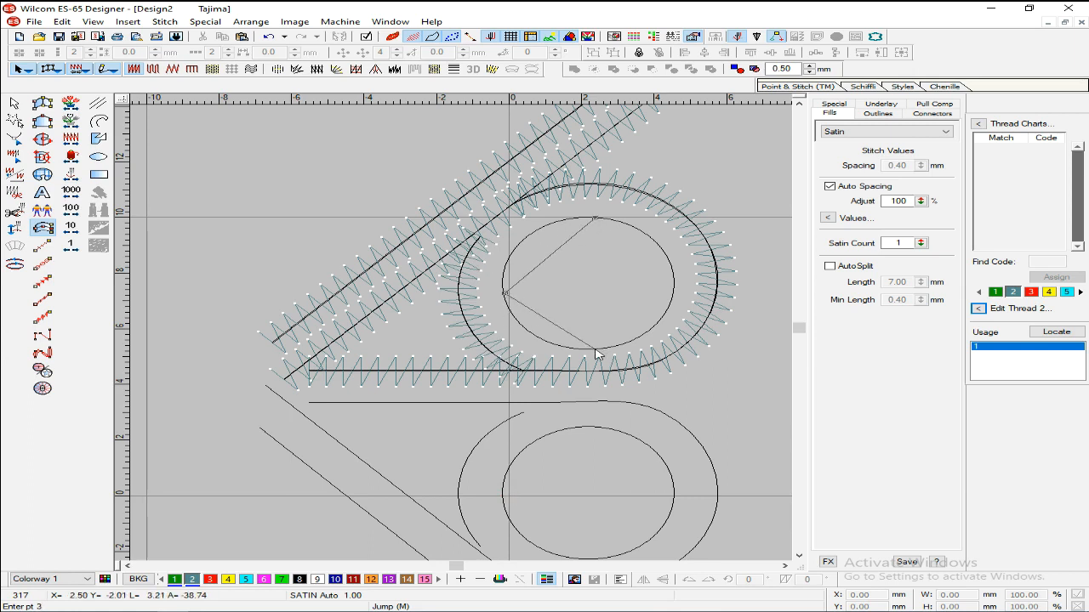
- Digitize a closed Input C satin column around the upper ring's inner ellipse, starting and ending at its topmost point
{"action": "key", "text": "Escape"}
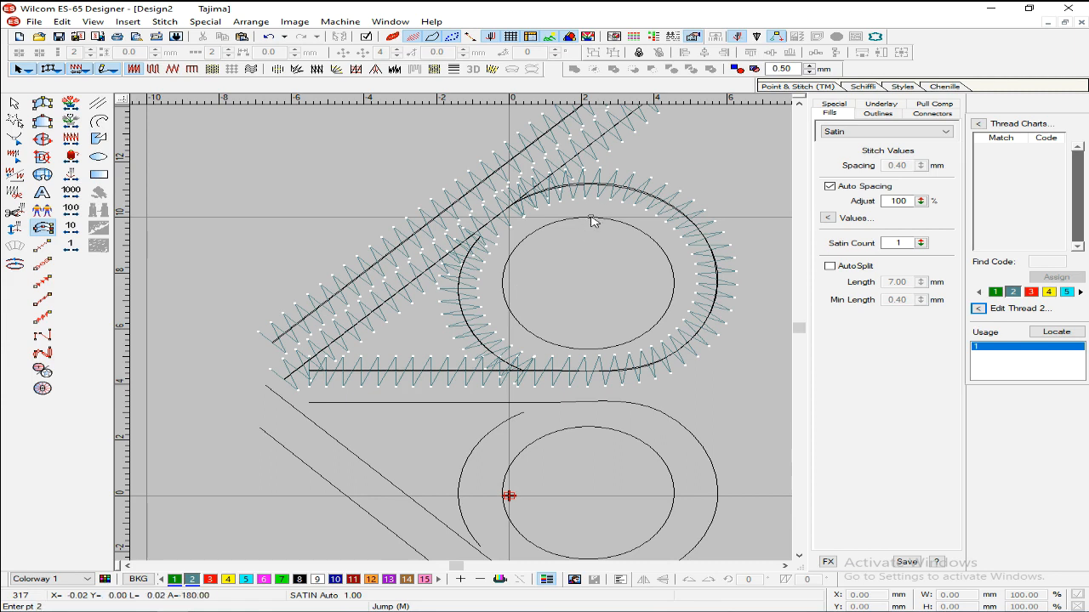
{"action": "left_click", "coordinate": [504, 293]}
{"action": "left_click", "coordinate": [593, 349]}
{"action": "left_click", "coordinate": [672, 283]}
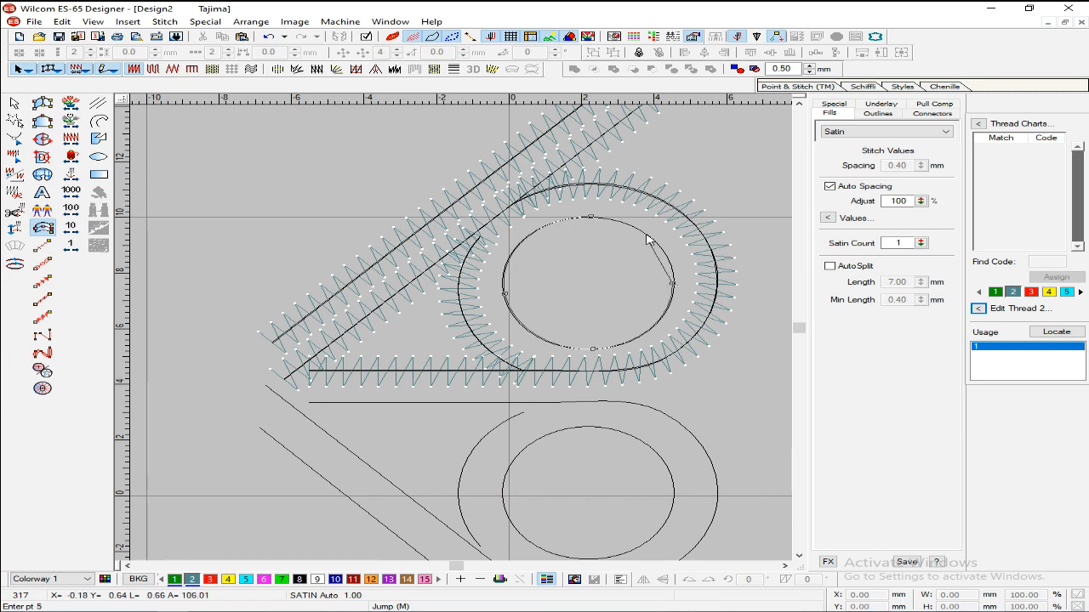
{"action": "left_click", "coordinate": [593, 221]}
{"action": "key", "text": "Return"}
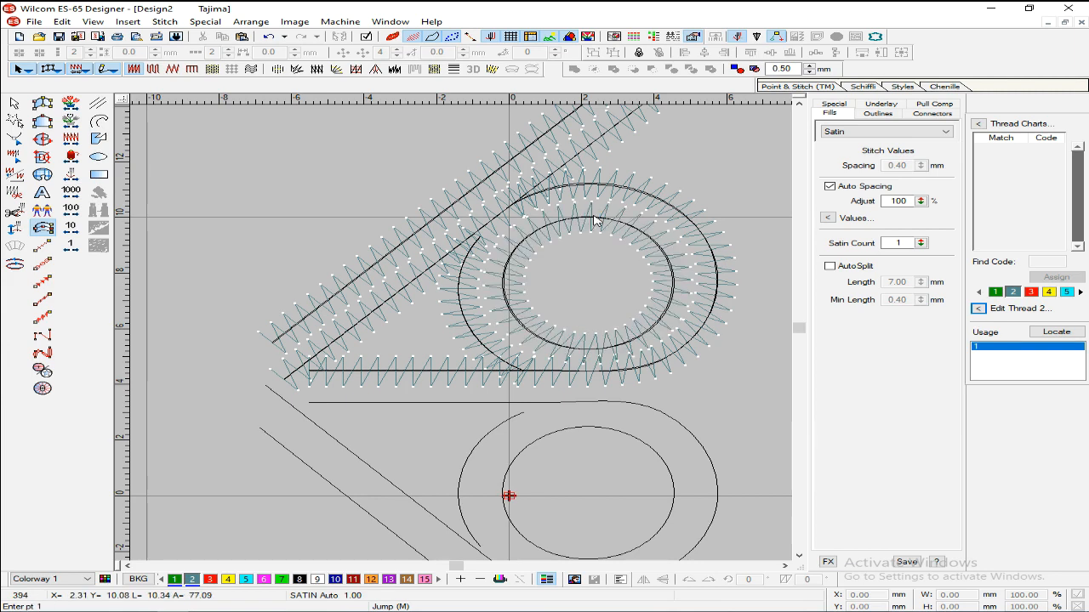
- Reshape the inner ellipse column by nudging its right-hand node four steps right onto the artwork line
{"action": "key", "text": "Escape"}
{"action": "key", "text": "h"}
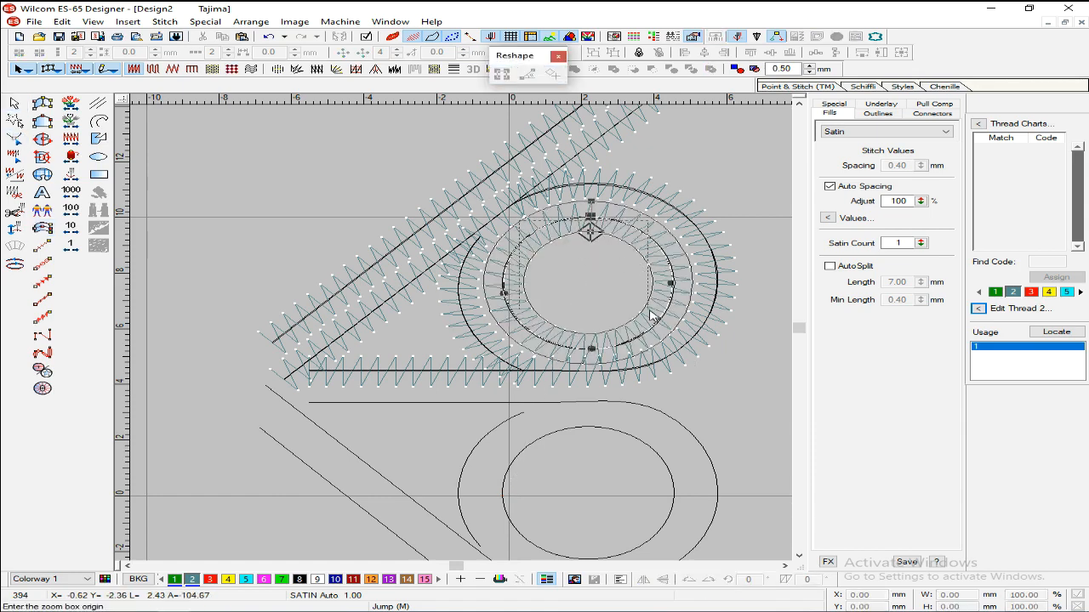
{"action": "left_click_drag", "start_coordinate": [649, 310], "coordinate": [651, 341]}
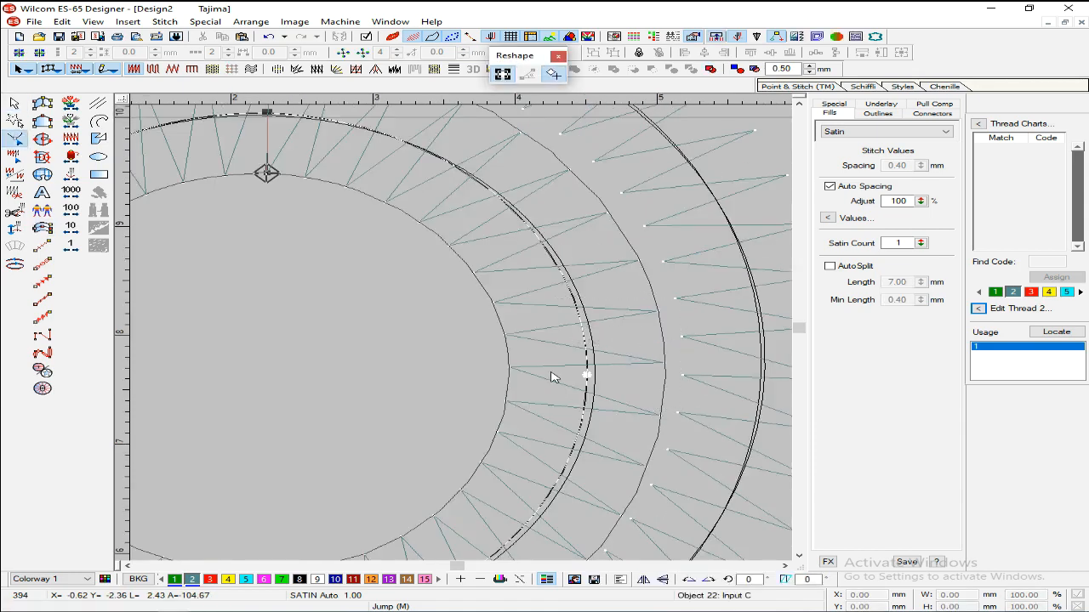
{"action": "key", "text": "Right"}
{"action": "key", "text": "Right"}
{"action": "key", "text": "Right"}
{"action": "key", "text": "Right"}
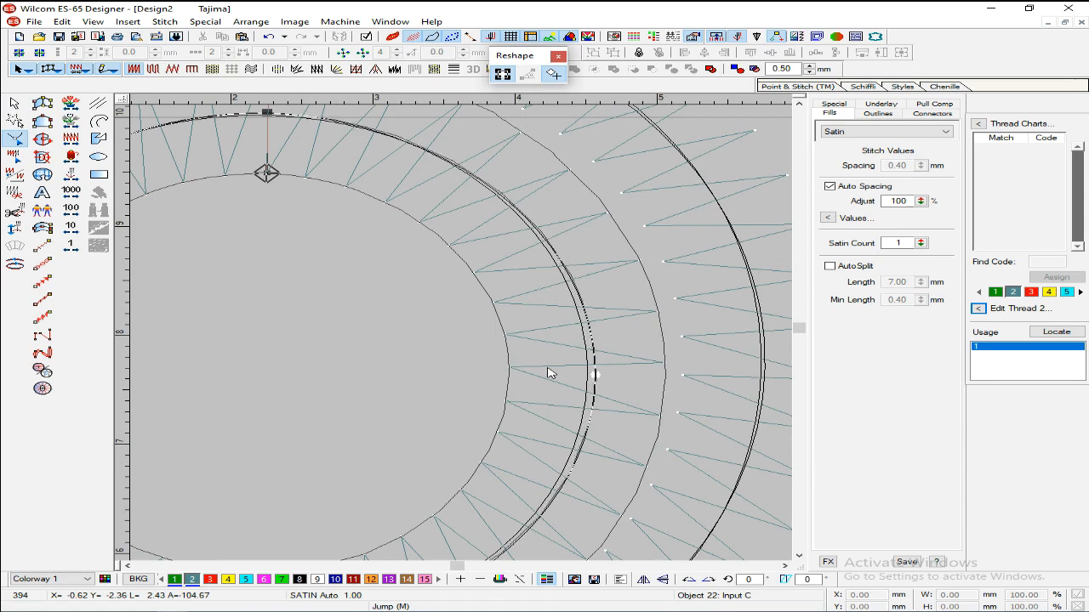
- Adjust the inner ellipse column's left-hand node to match the artwork line and apply the reshape
{"action": "key", "text": "shift+z"}
{"action": "middle_click", "coordinate": [312, 337]}
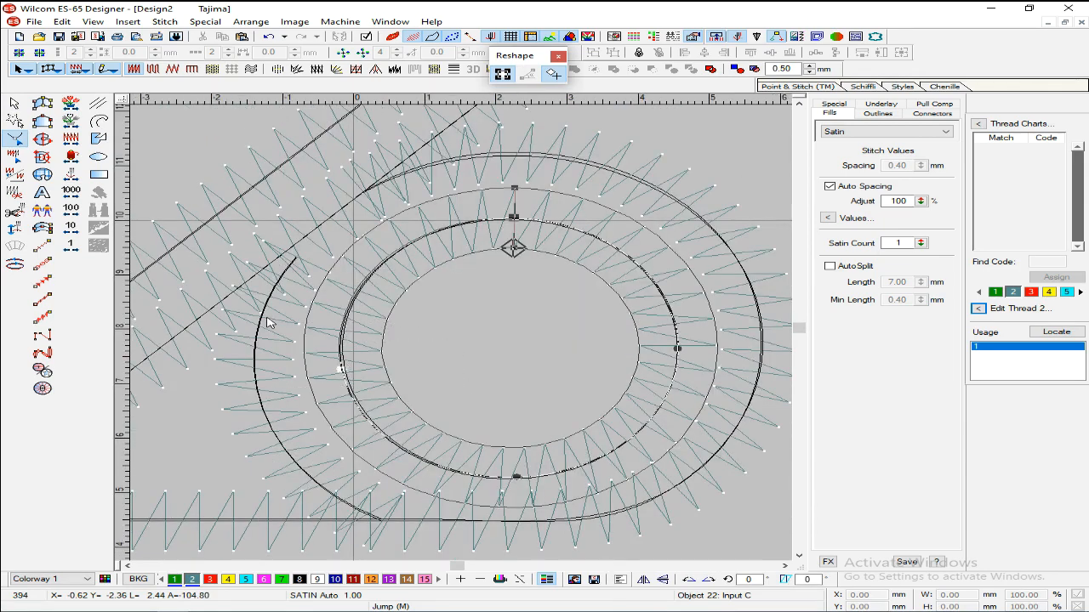
{"action": "key", "text": "Return"}
- Nudge the inner ellipse column's top node and bottom node one step down each to align with the artwork
{"action": "left_click", "coordinate": [514, 218]}
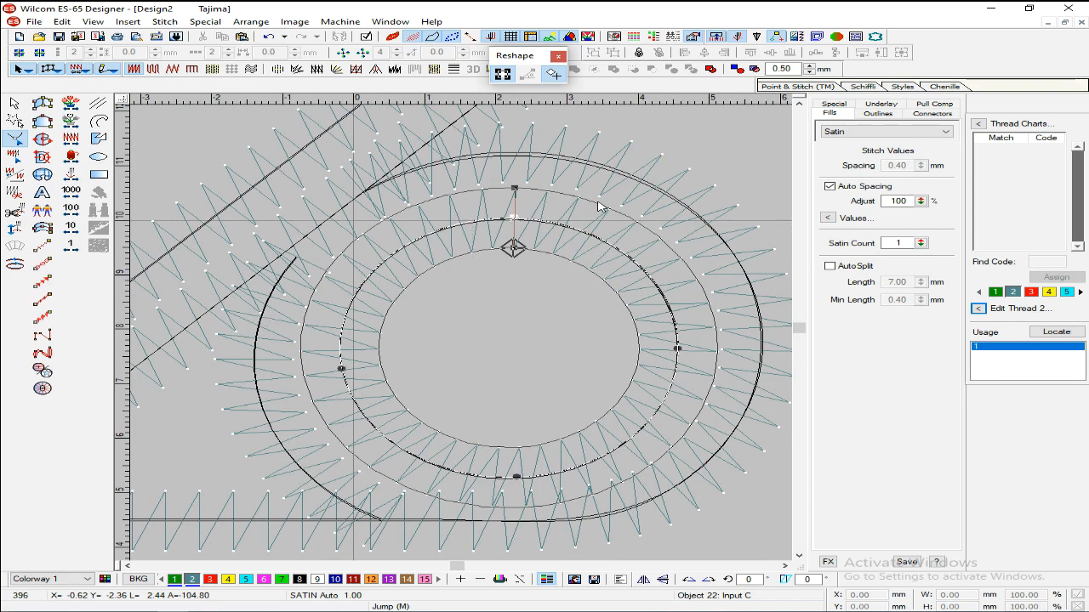
{"action": "key", "text": "Down"}
{"action": "left_click", "coordinate": [514, 478]}
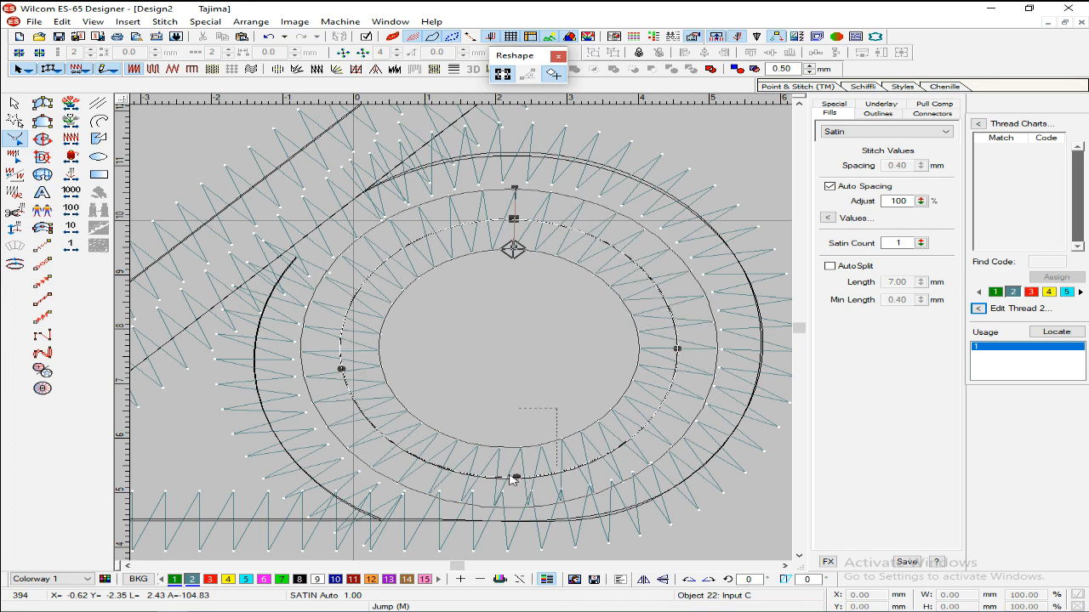
{"action": "key", "text": "Down"}
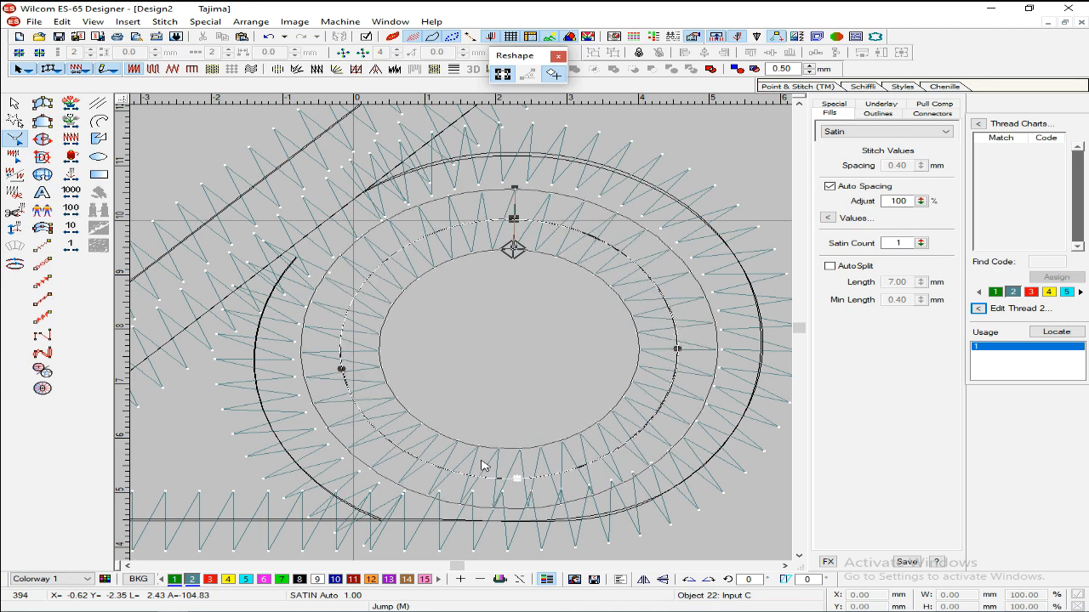
- Leave reshaping and group all the satin columns of the upper line-and-ring motif, including its diagonals, horizontal line and rings
{"action": "scroll", "coordinate": [664, 211], "scroll_direction": "down", "scroll_amount": 2}
{"action": "scroll", "coordinate": [651, 220], "scroll_direction": "up", "scroll_amount": 2}
{"action": "scroll", "coordinate": [651, 220], "scroll_direction": "down", "scroll_amount": 1}
{"action": "scroll", "coordinate": [651, 219], "scroll_direction": "up", "scroll_amount": 1}
{"action": "key", "text": "Escape"}
{"action": "scroll", "coordinate": [649, 220], "scroll_direction": "down", "scroll_amount": 2}
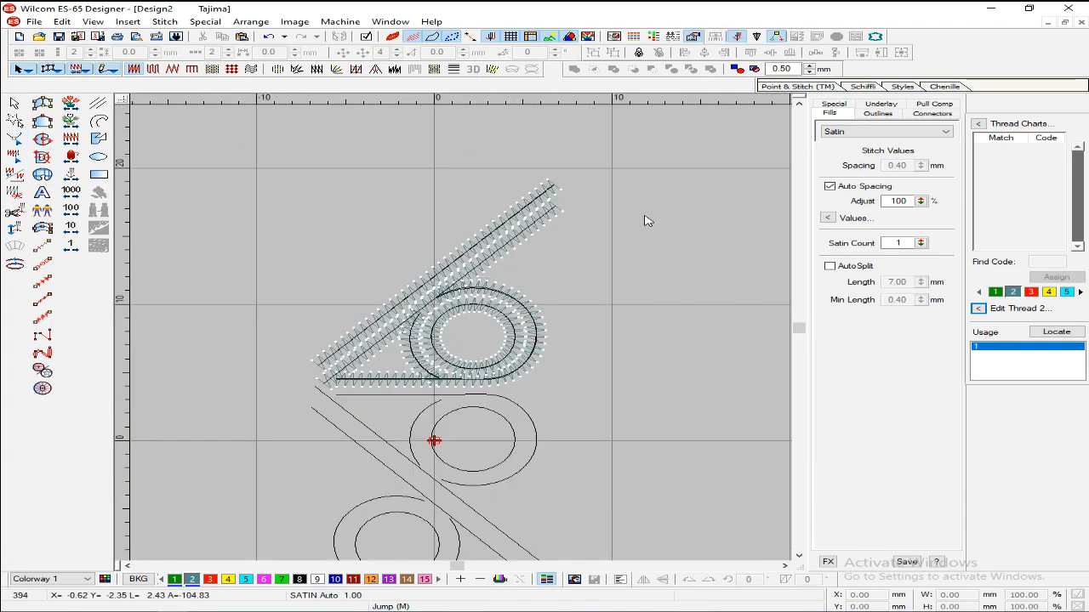
{"action": "scroll", "coordinate": [644, 222], "scroll_direction": "up", "scroll_amount": 1}
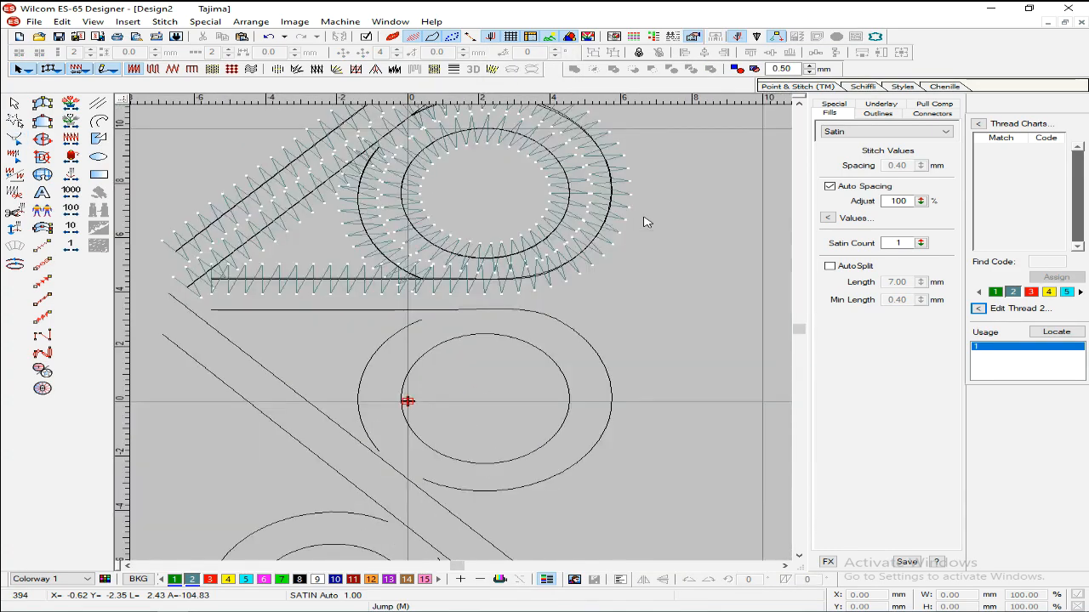
{"action": "scroll", "coordinate": [644, 222], "scroll_direction": "down", "scroll_amount": 1}
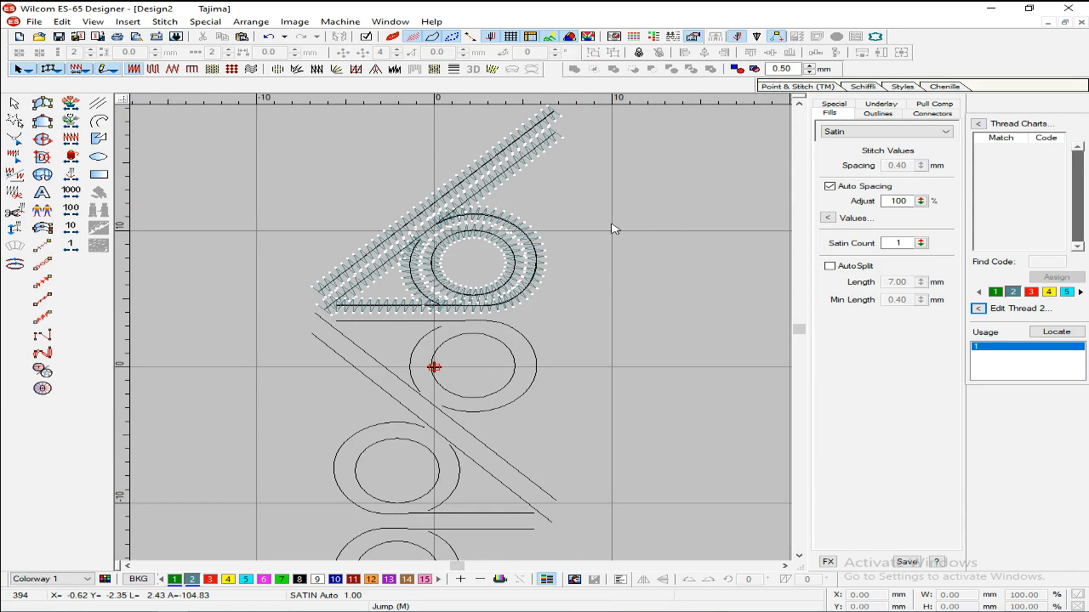
{"action": "key", "text": "Escape"}
{"action": "left_click", "coordinate": [451, 262]}
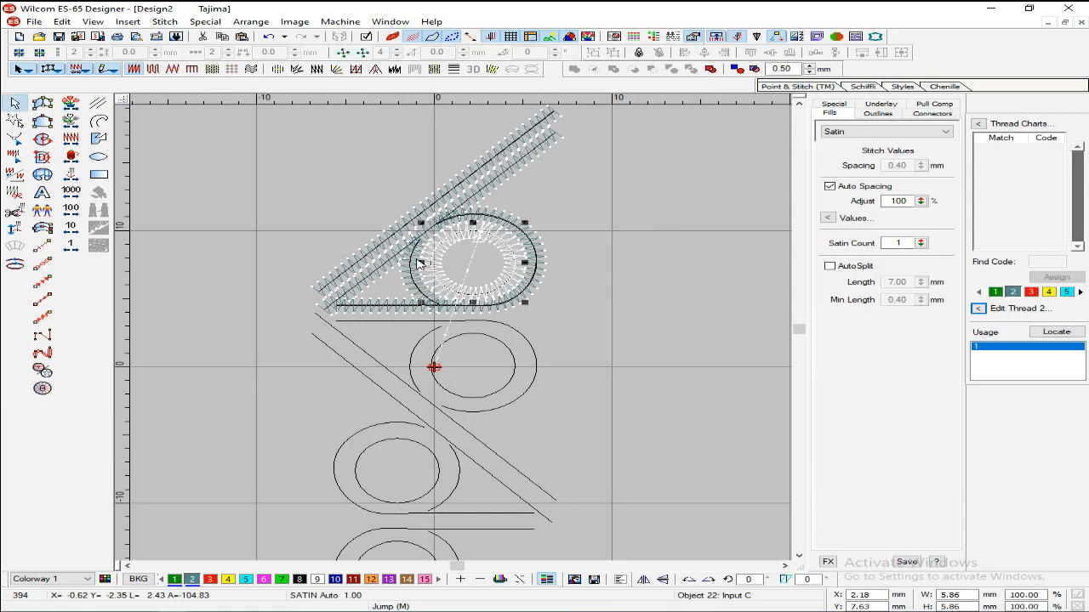
{"action": "left_click", "coordinate": [525, 235]}
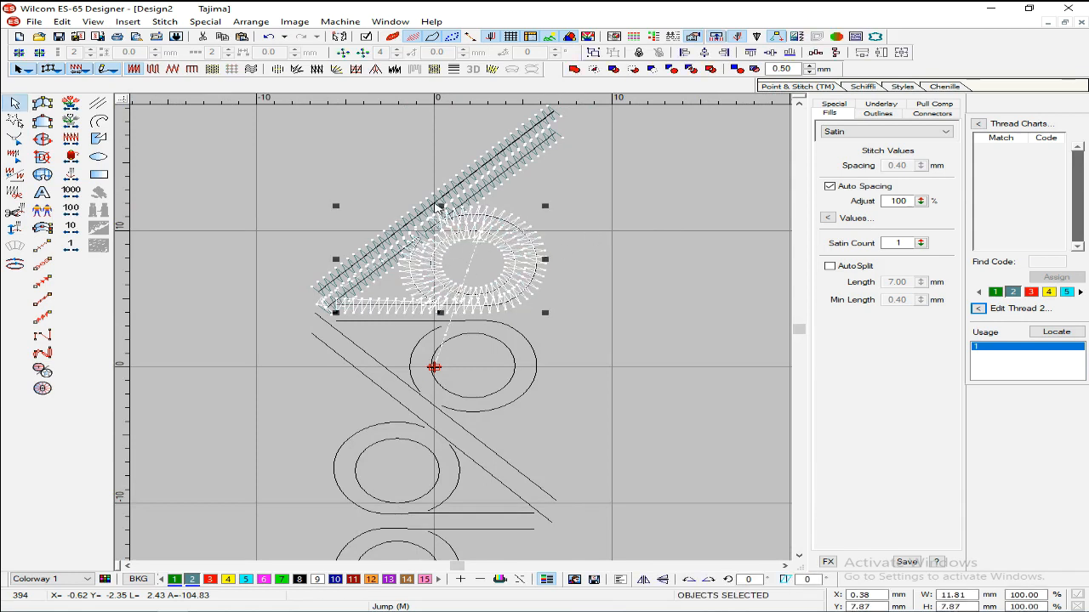
{"action": "left_click", "coordinate": [391, 246], "text": "ctrl"}
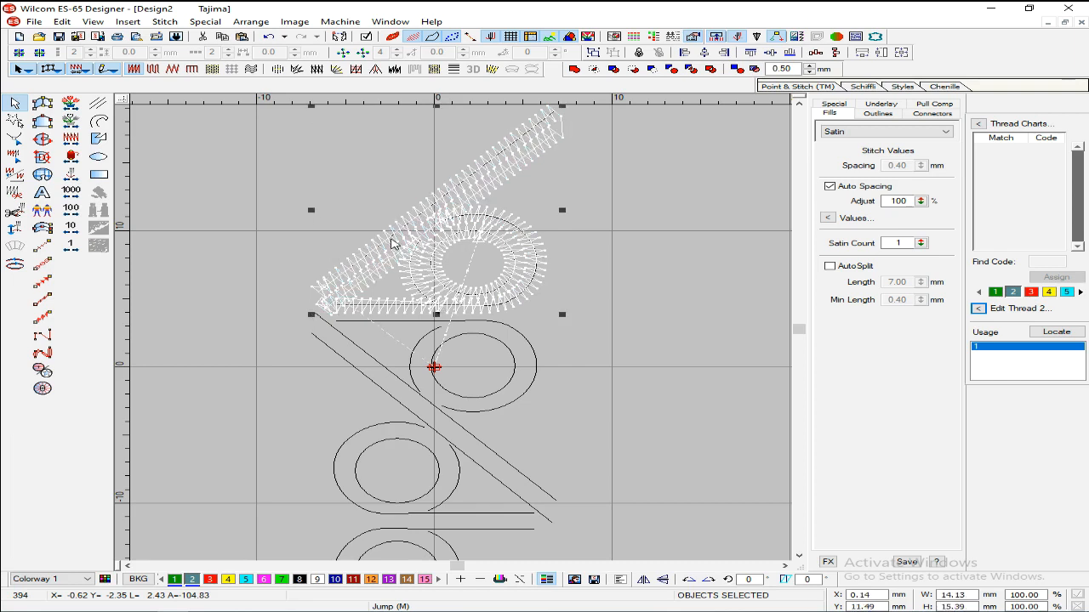
{"action": "key", "text": "ctrl+g"}
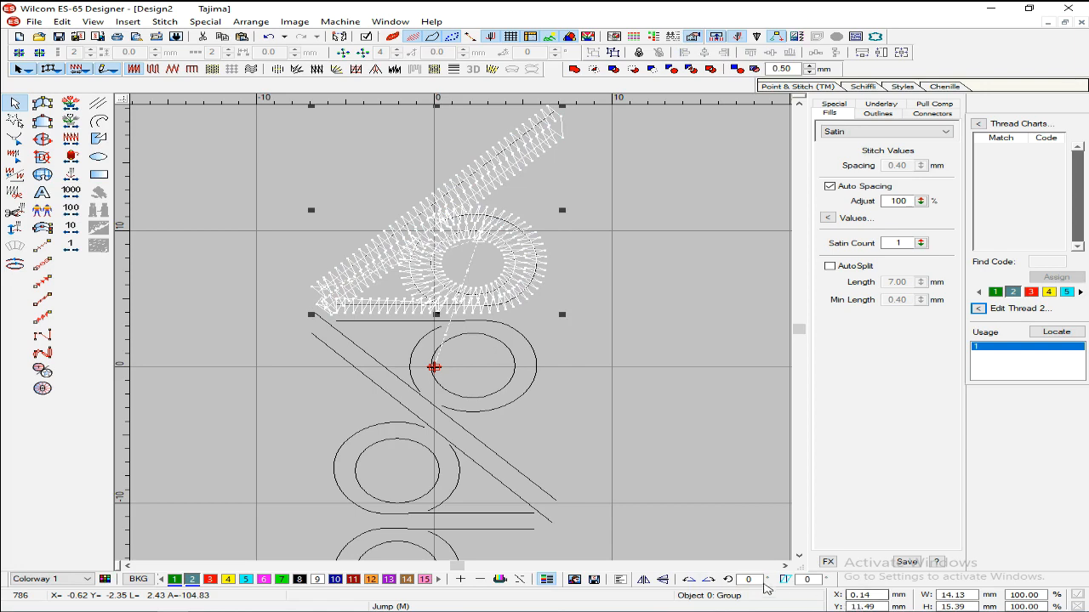
- Place a vertically mirrored duplicate of the group over the second line-and-ring artwork, nudged into alignment at about X 0.14, Y -3.65 mm
{"action": "left_click", "coordinate": [663, 581]}
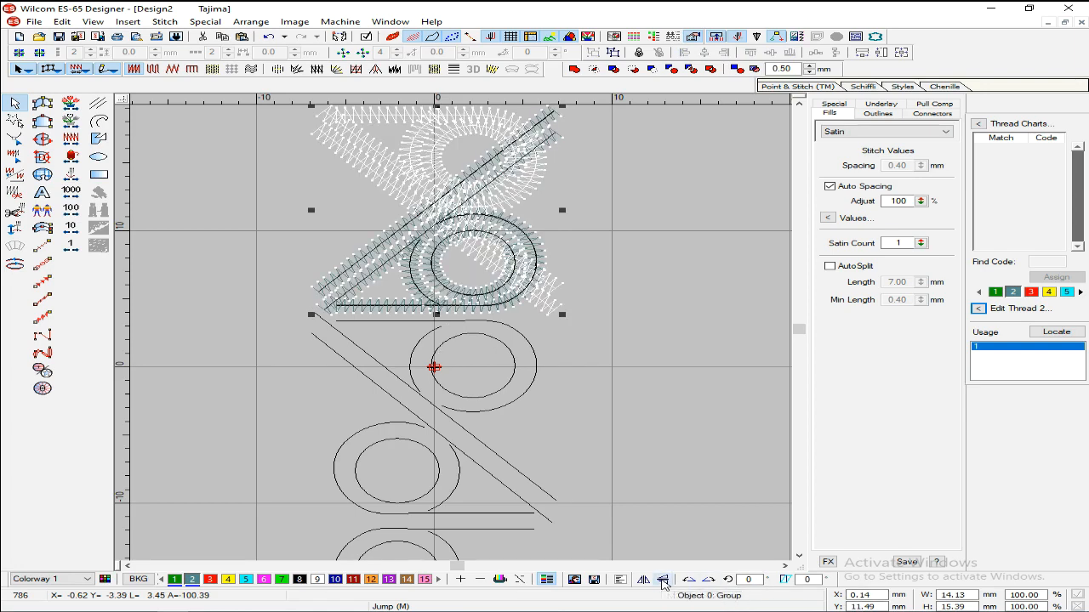
{"action": "left_click_drag", "start_coordinate": [395, 161], "coordinate": [394, 421]}
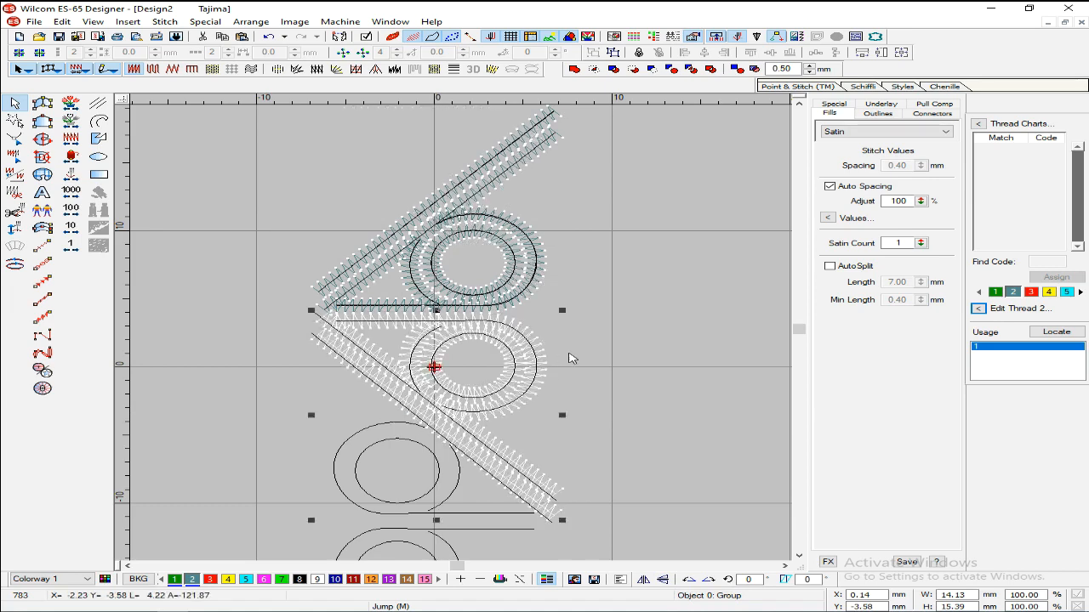
{"action": "key", "text": "z"}
{"action": "scroll", "coordinate": [616, 307], "scroll_direction": "down", "scroll_amount": 3}
{"action": "key", "text": "Down"}
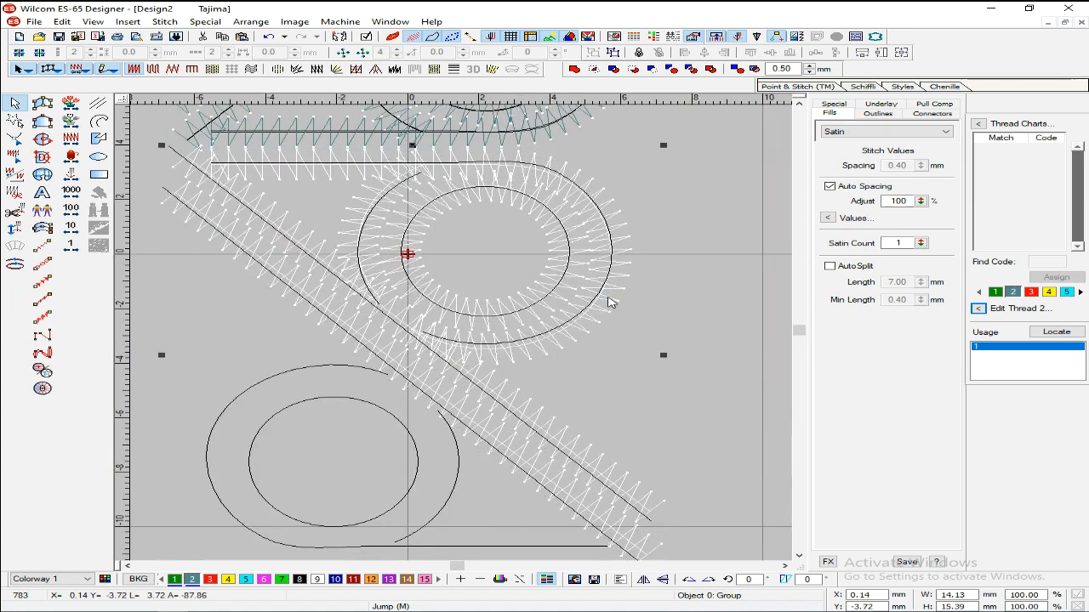
{"action": "key", "text": "Down"}
{"action": "key", "text": "Down"}
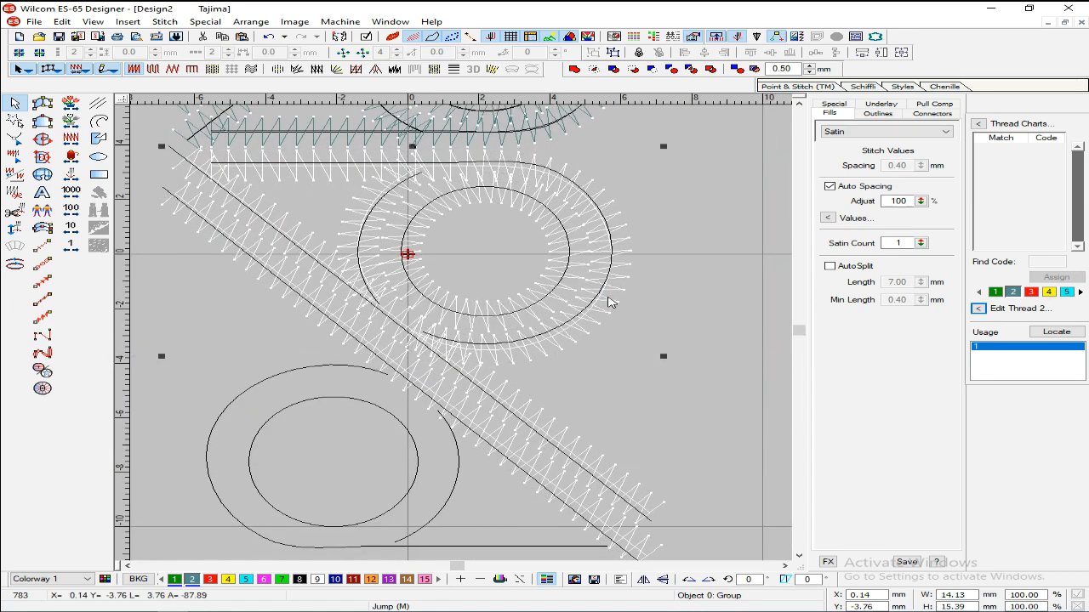
{"action": "key", "text": "Down"}
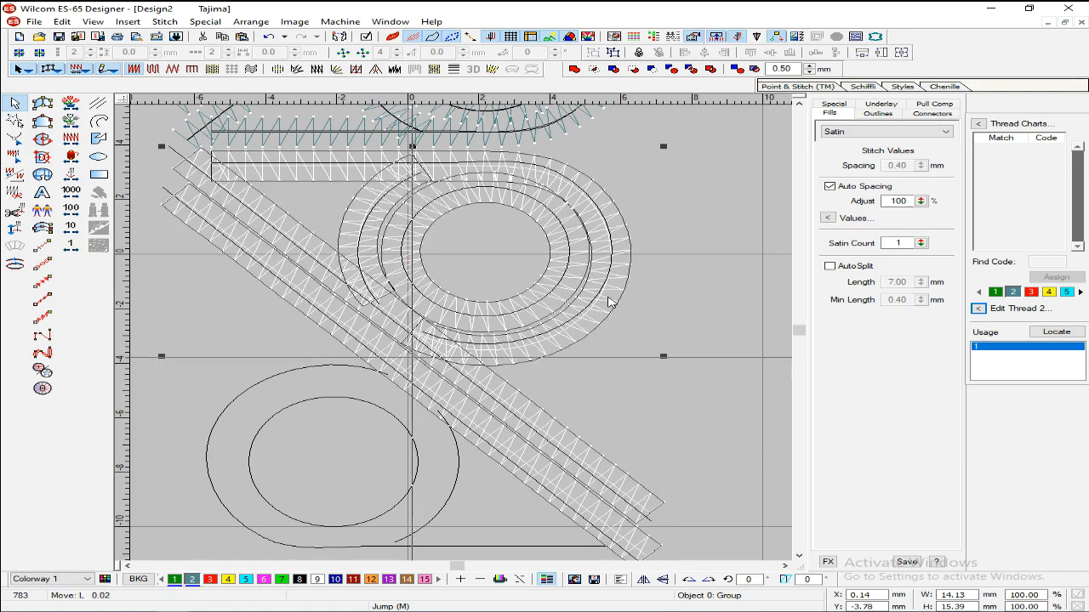
{"action": "key", "text": "Up"}
{"action": "key", "text": "Up"}
{"action": "key", "text": "Up"}
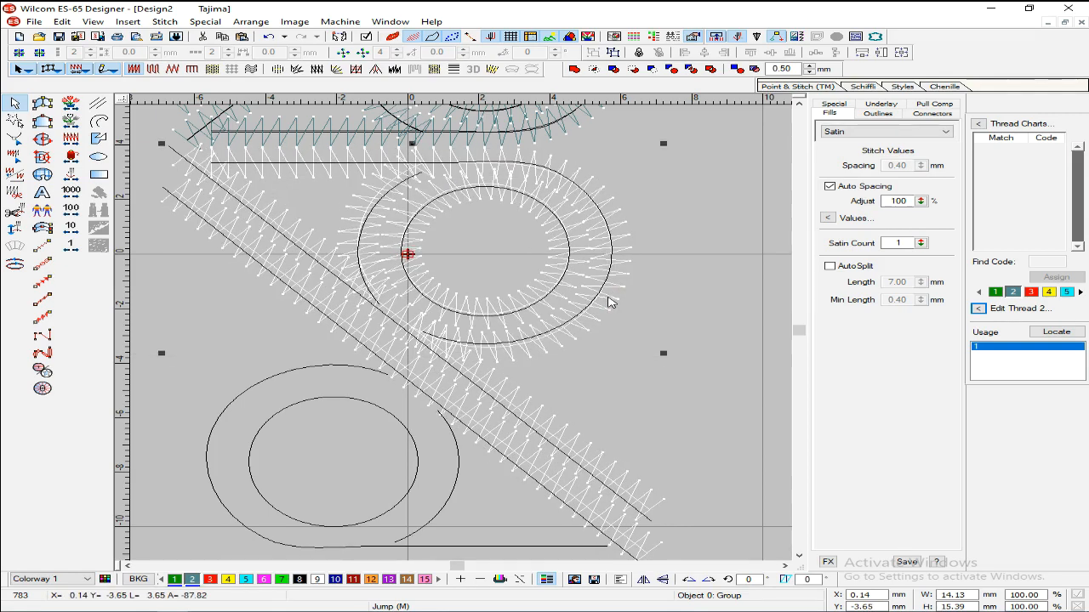
{"action": "key", "text": "shift+z"}
{"action": "left_click", "coordinate": [633, 230]}
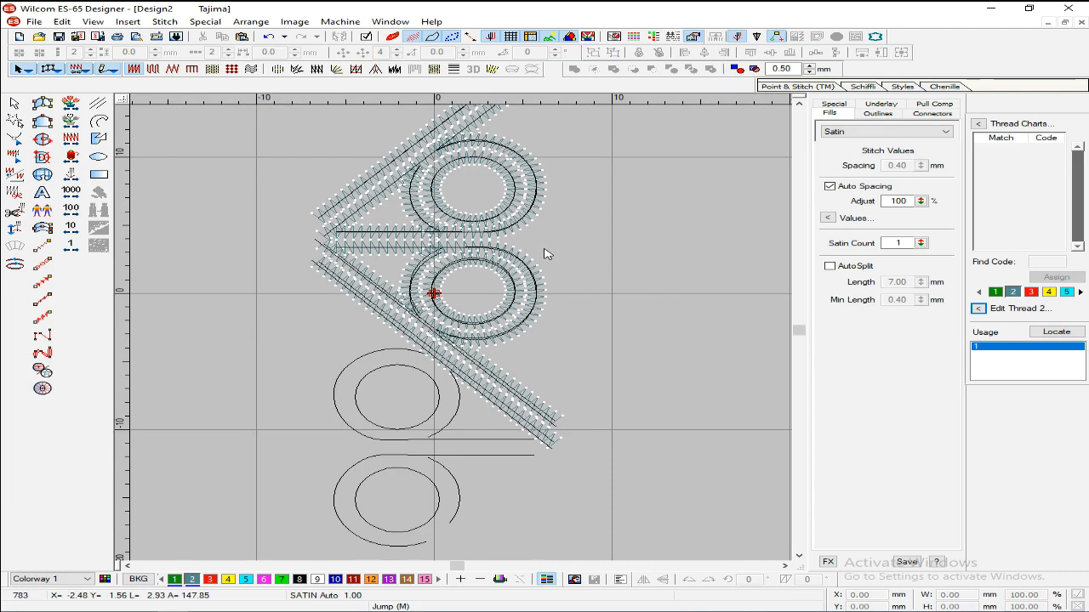
{"action": "left_click", "coordinate": [427, 153]}
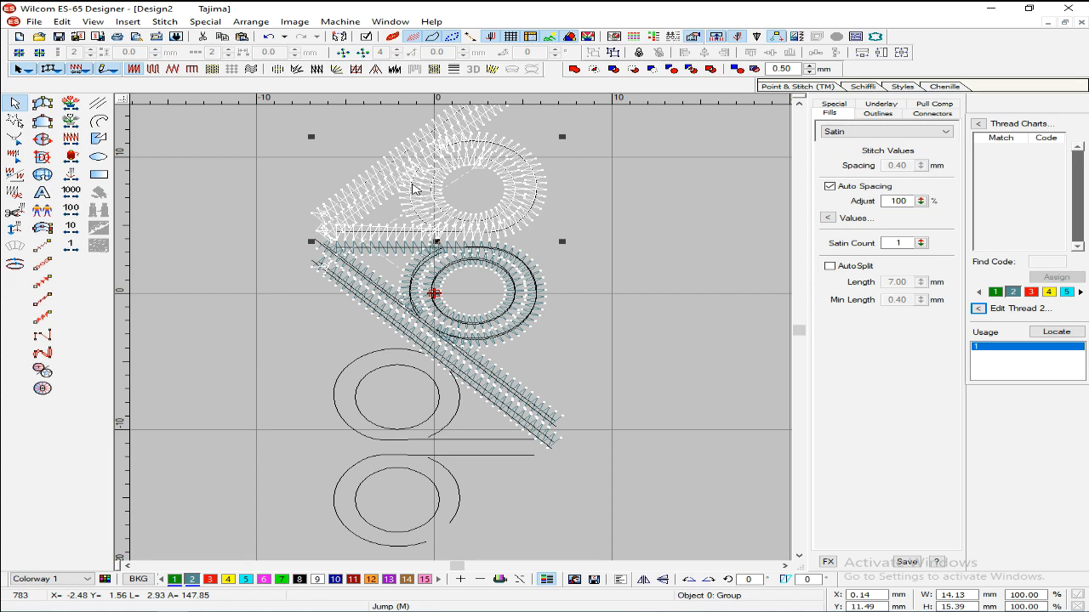
{"action": "key", "text": "Escape"}
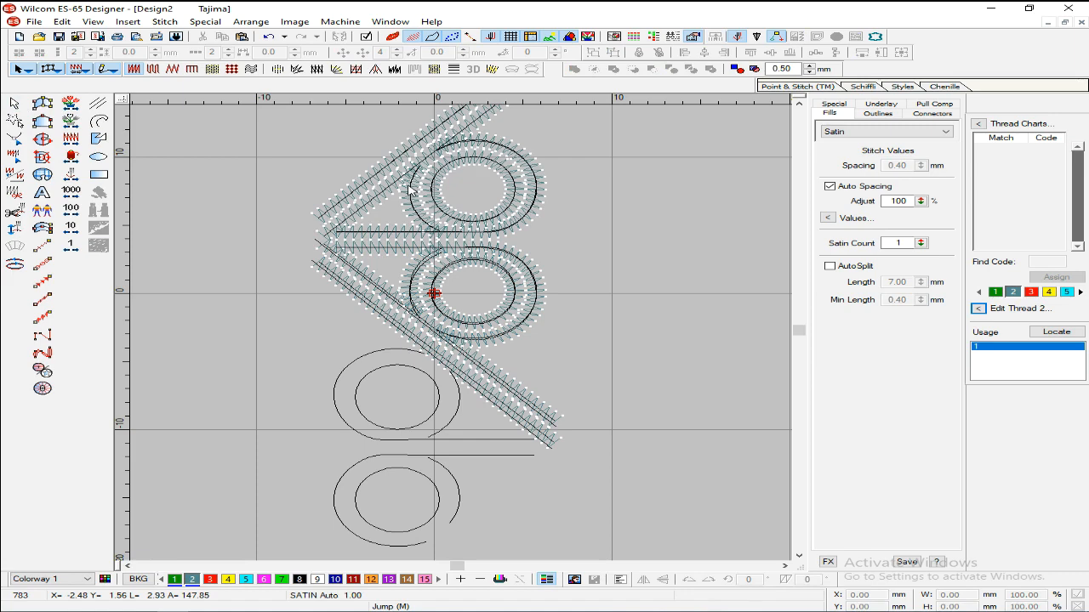
{"action": "key", "text": "shift+z"}
{"action": "key", "text": "z"}
{"action": "scroll", "coordinate": [541, 213], "scroll_direction": "down", "scroll_amount": 3}
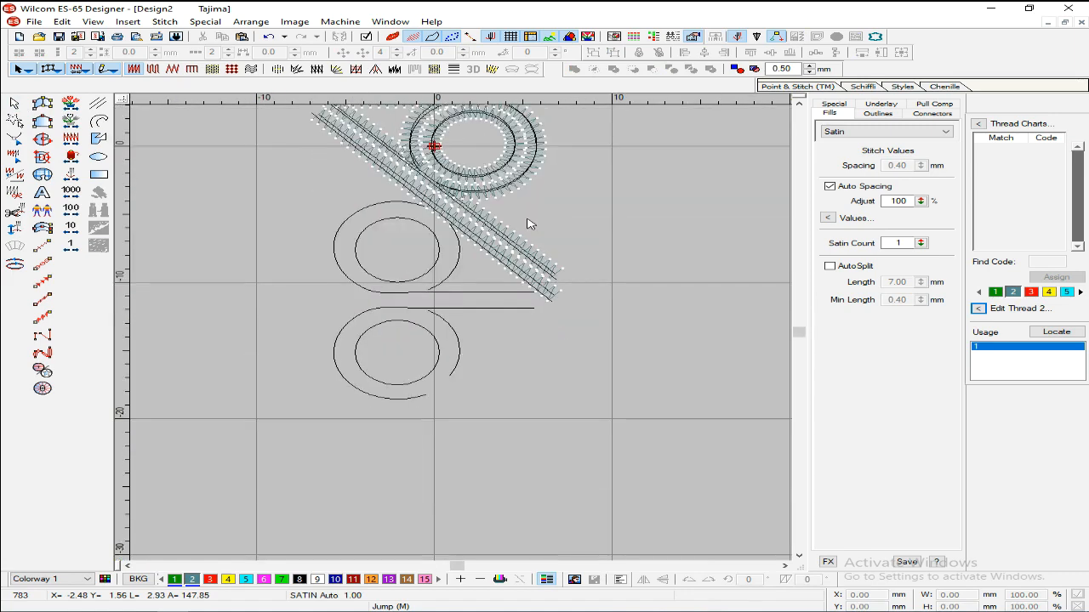
{"action": "scroll", "coordinate": [499, 233], "scroll_direction": "up", "scroll_amount": 2}
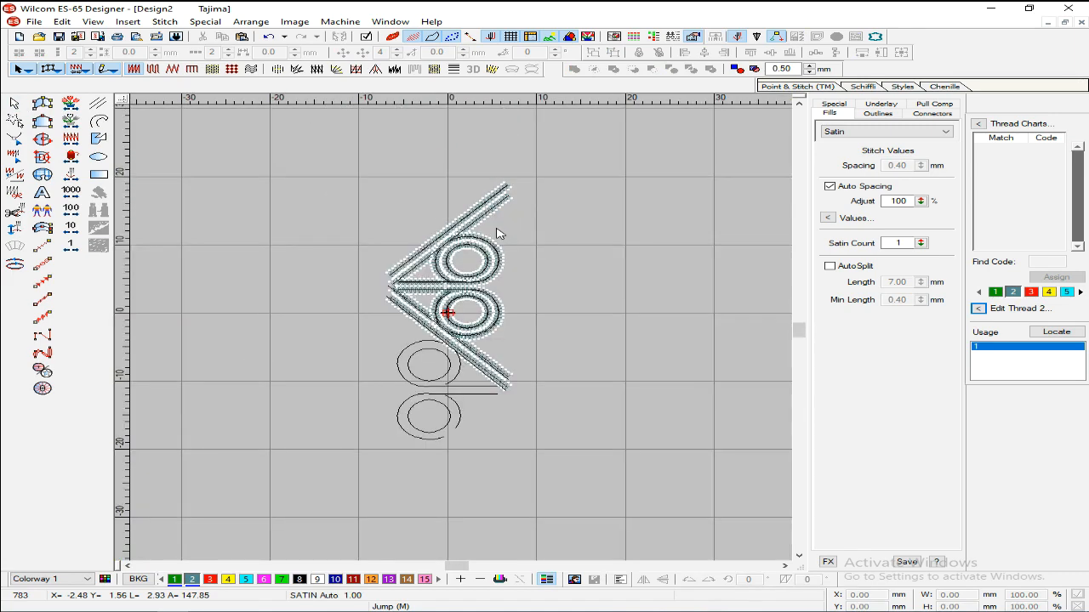
{"action": "left_click", "coordinate": [453, 242]}
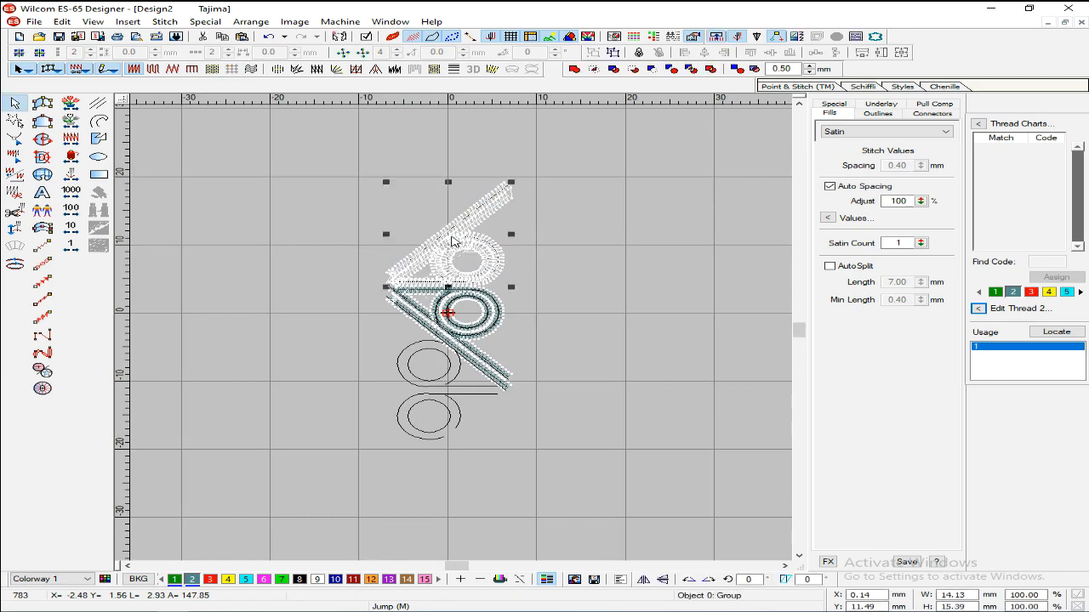
{"action": "key", "text": "z"}
{"action": "left_click", "coordinate": [600, 255]}
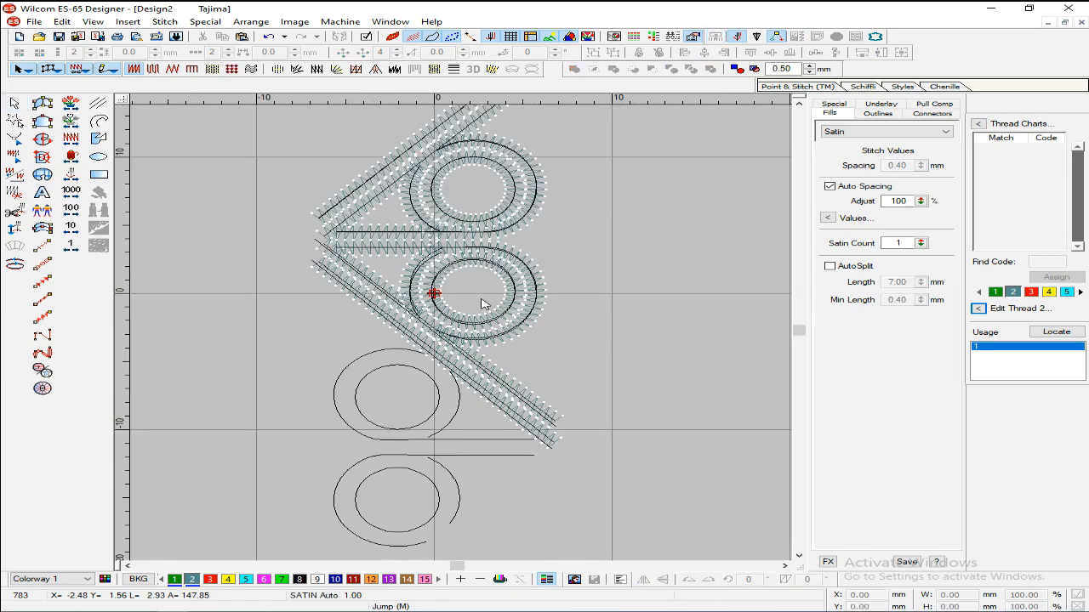
- Try fitting a horizontally mirrored duplicate of the second group over the third ring artwork, and delete that copy
{"action": "left_click", "coordinate": [514, 319]}
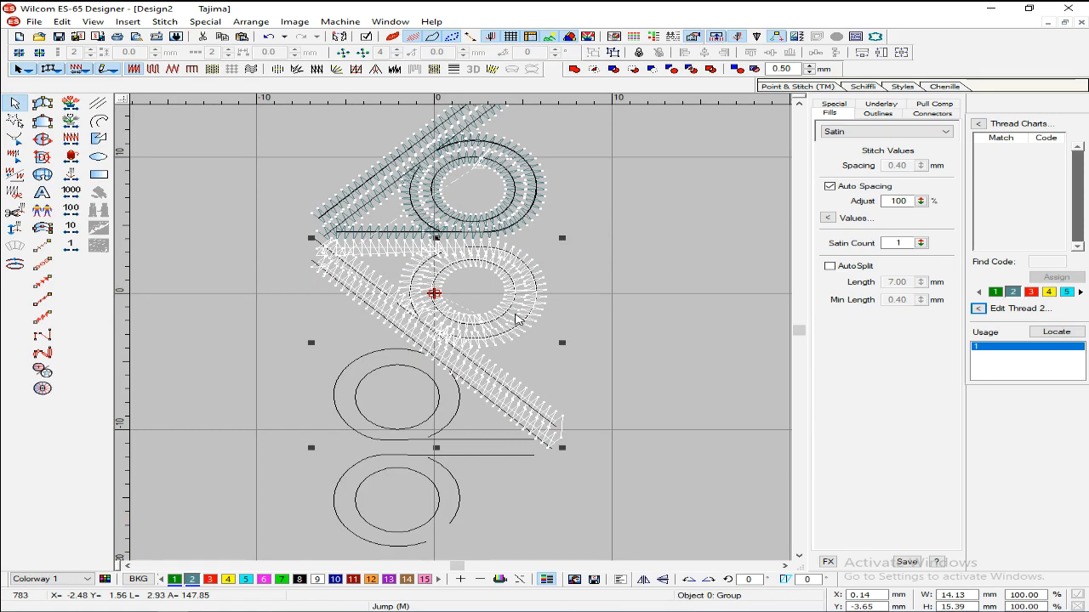
{"action": "left_click", "coordinate": [515, 316]}
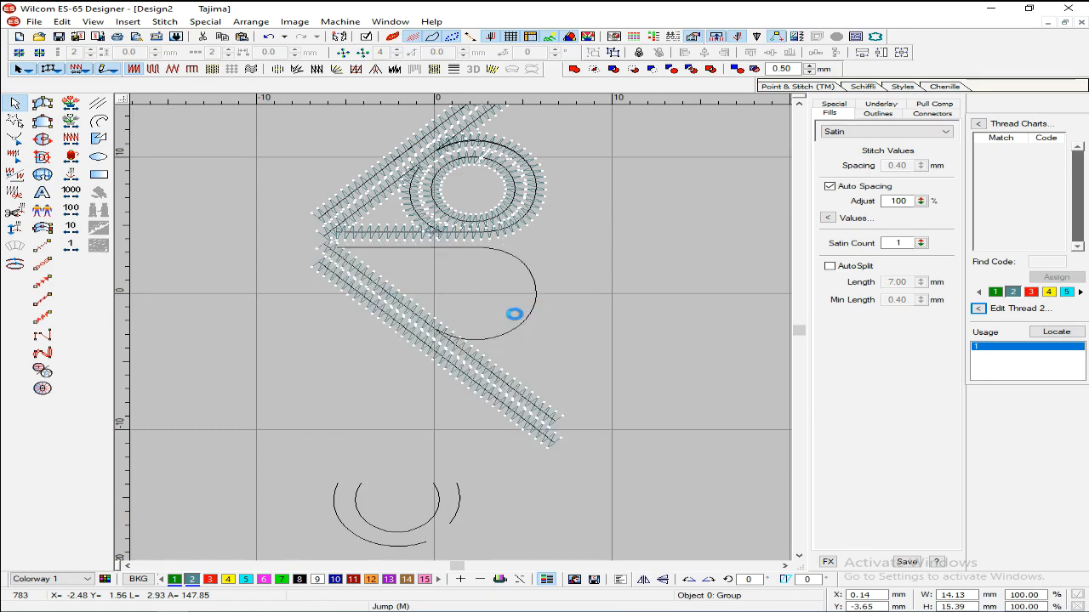
{"action": "left_click", "coordinate": [644, 579]}
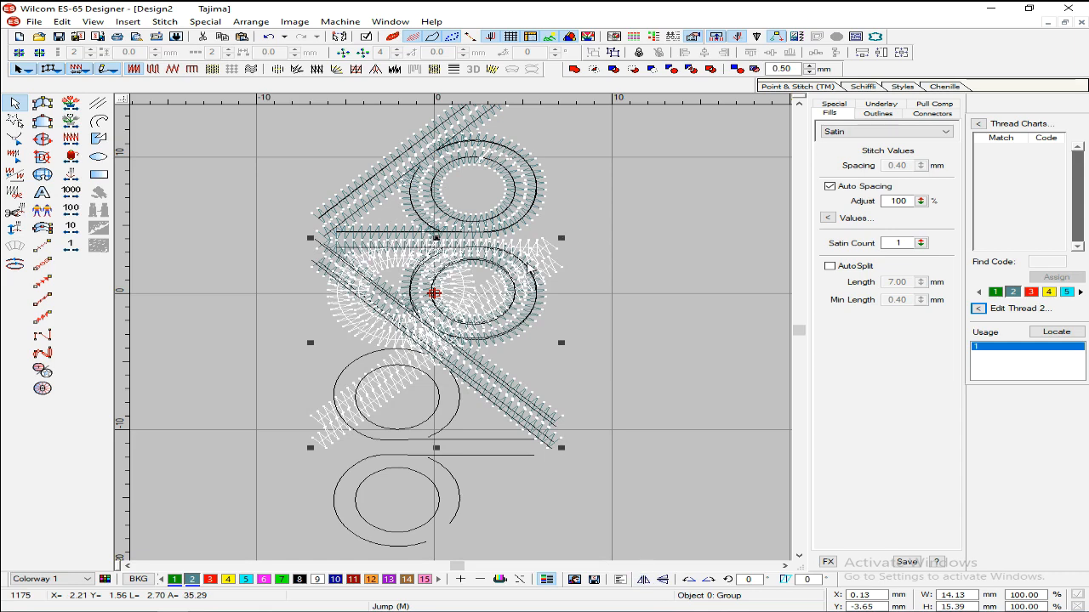
{"action": "left_click_drag", "start_coordinate": [362, 354], "coordinate": [368, 455]}
{"action": "key", "text": "z"}
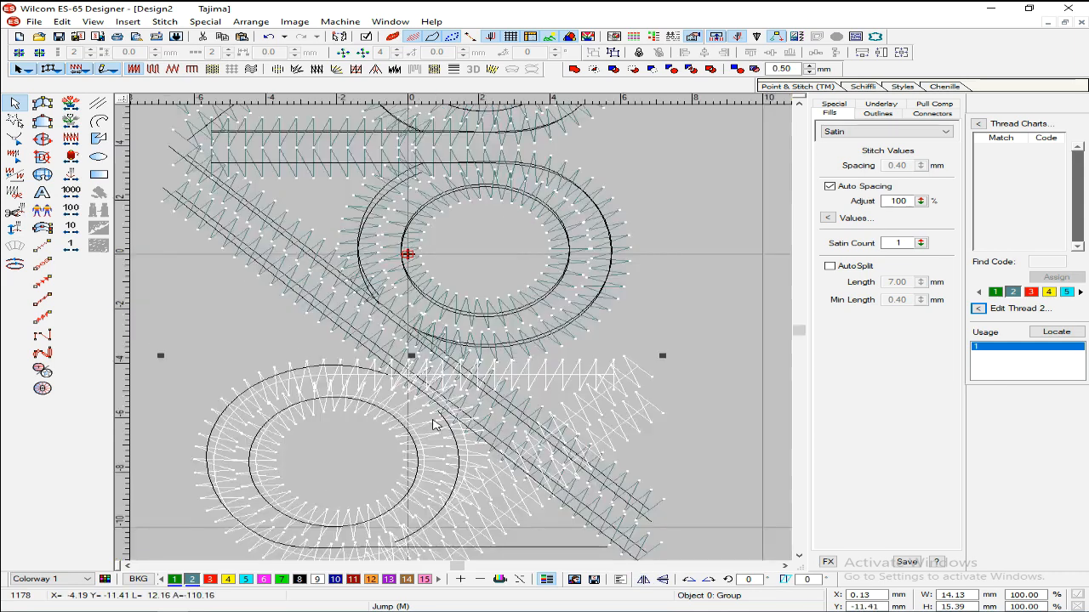
{"action": "scroll", "coordinate": [497, 410], "scroll_direction": "down", "scroll_amount": 2}
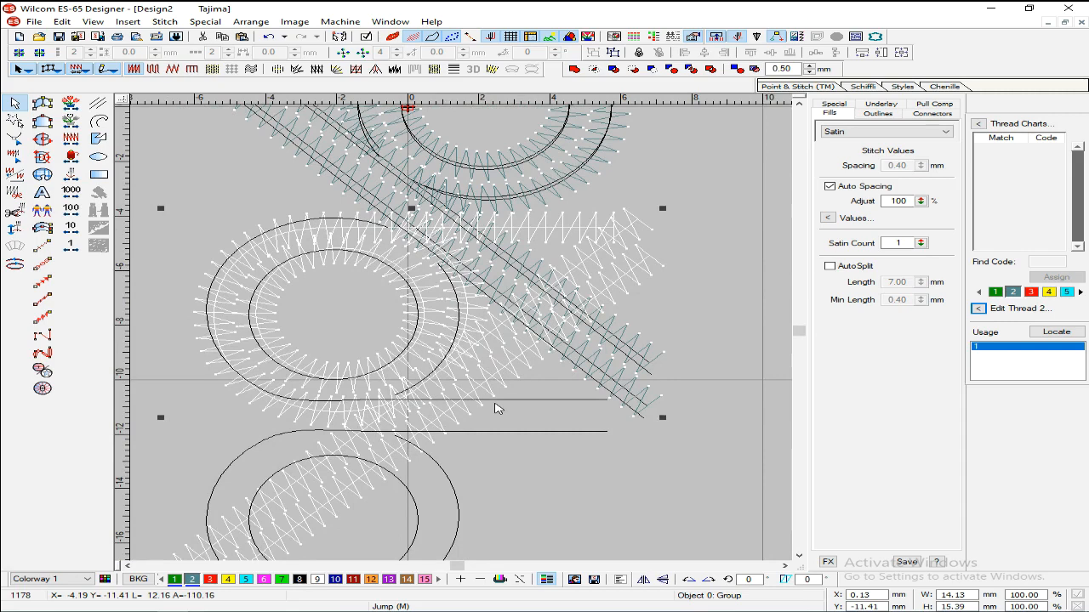
{"action": "key", "text": "Delete"}
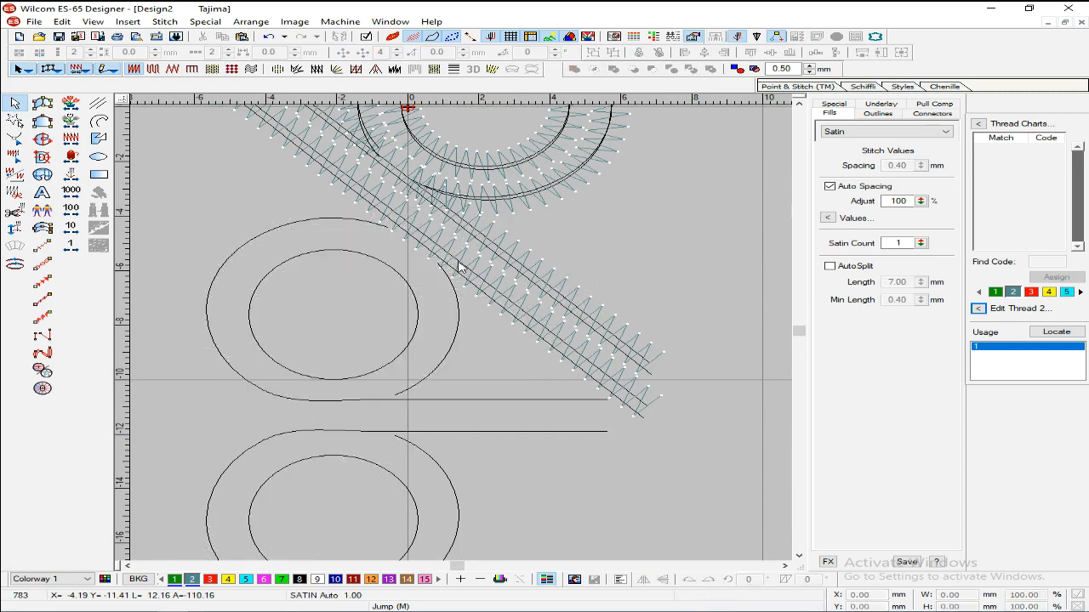
- Duplicate the uppermost group, mirror the copy horizontally and move it down over the third ring and its horizontal line
{"action": "key", "text": "shift+z"}
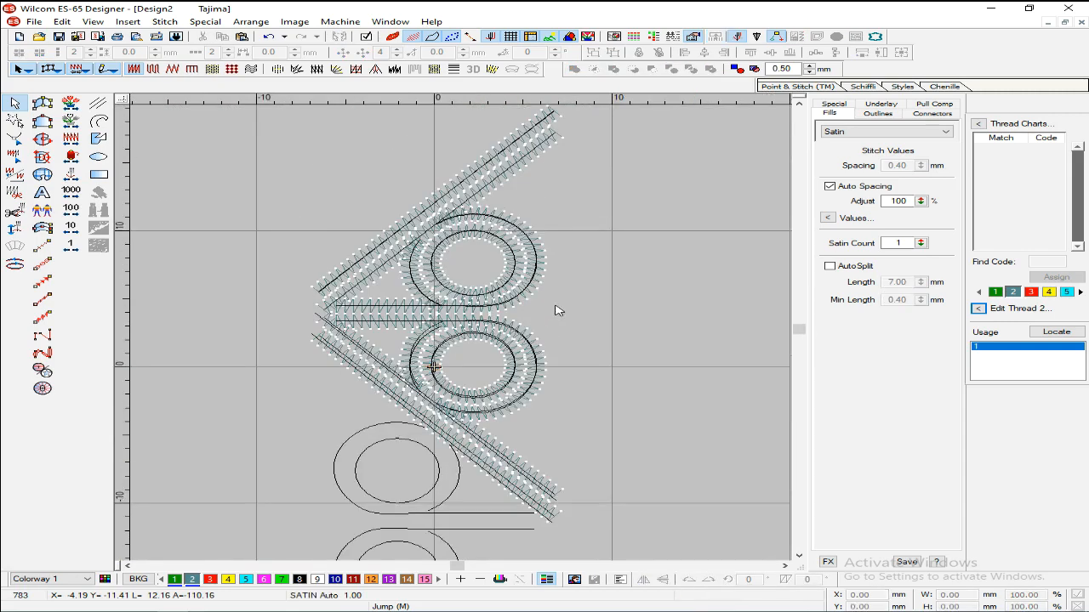
{"action": "left_click", "coordinate": [456, 331]}
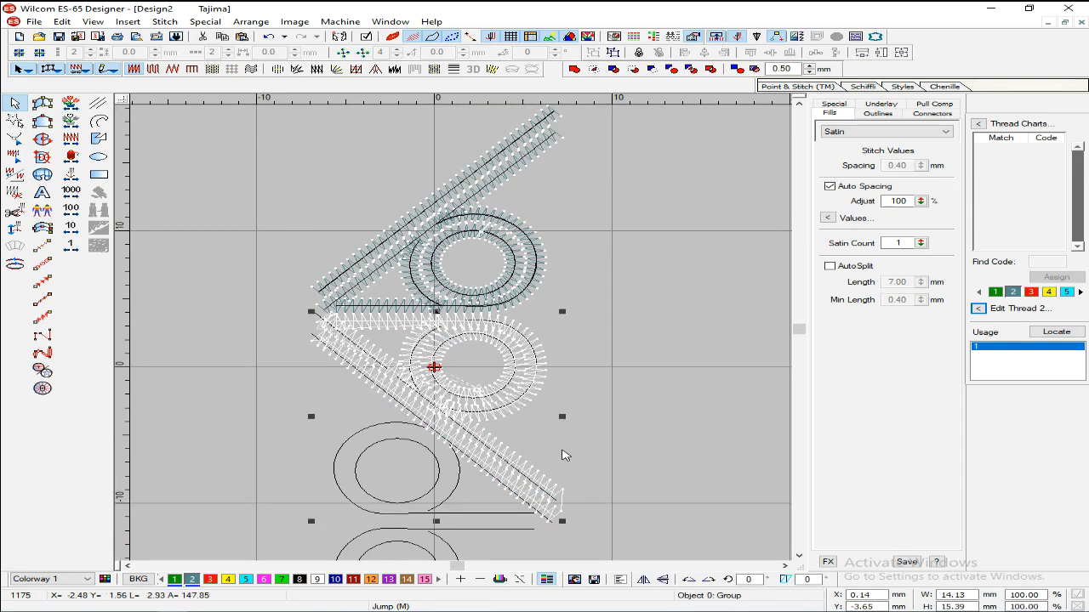
{"action": "left_click", "coordinate": [474, 289]}
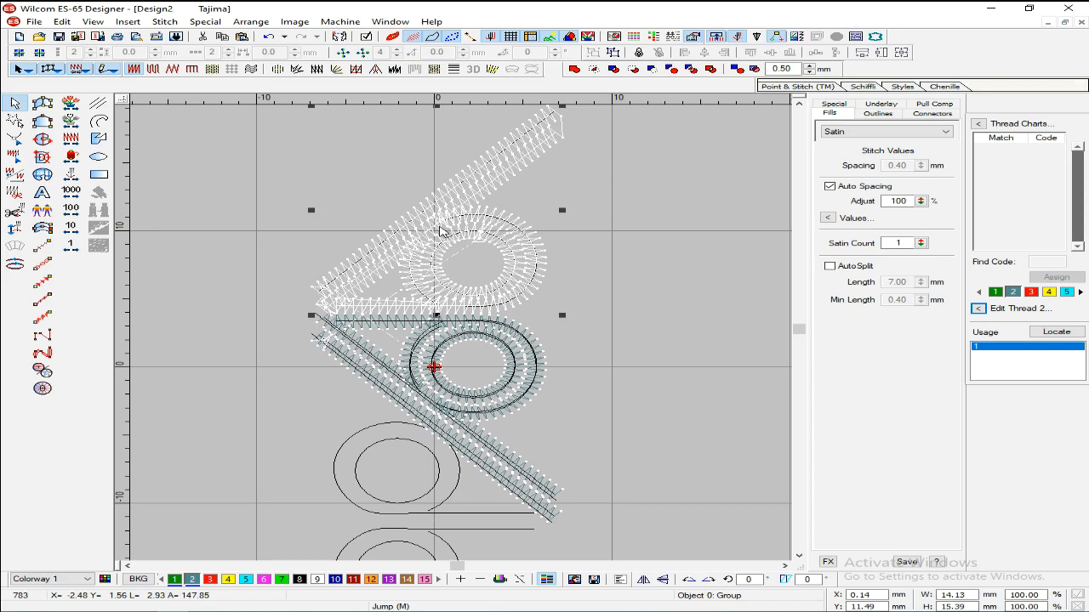
{"action": "key", "text": "ctrl+d"}
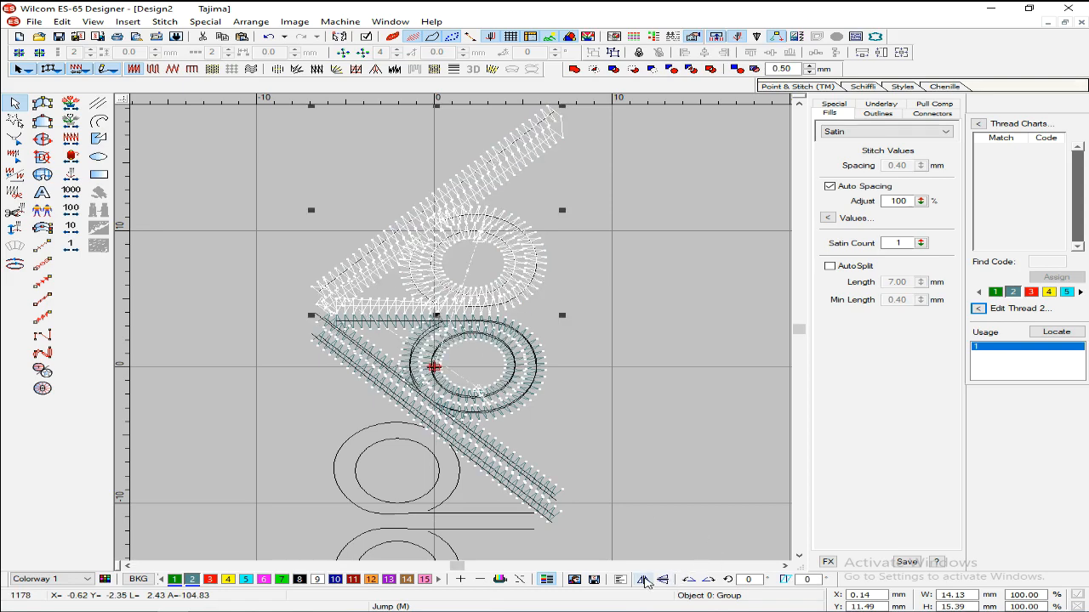
{"action": "left_click", "coordinate": [643, 580]}
{"action": "left_click_drag", "start_coordinate": [406, 185], "coordinate": [384, 427]}
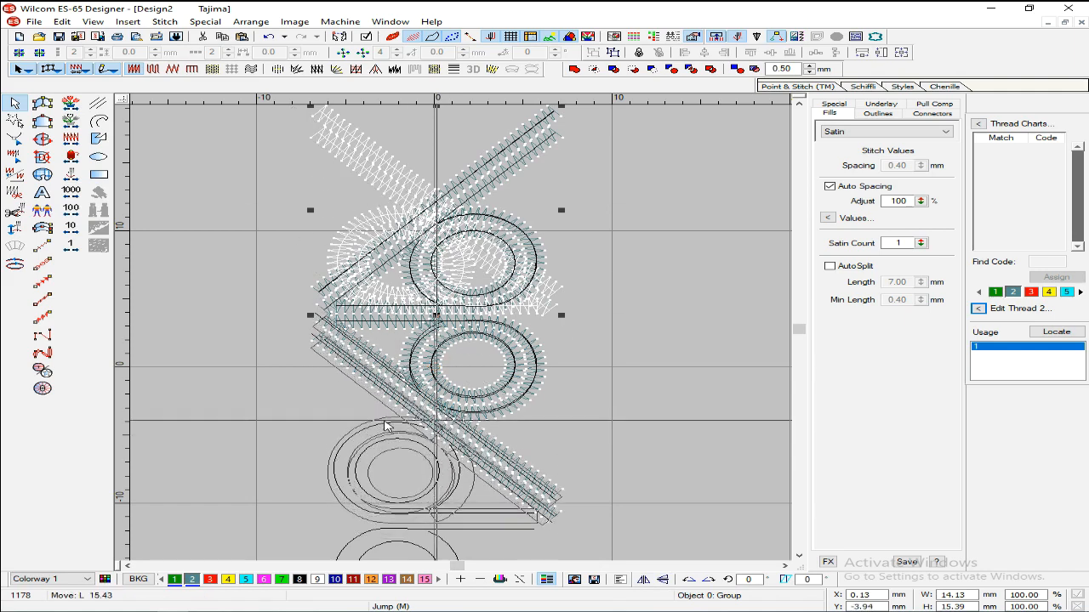
- Nudge the mirrored copy up and left to align with the third ring artwork, at about X -0.02, Y -3.72 mm
{"action": "key", "text": "Up"}
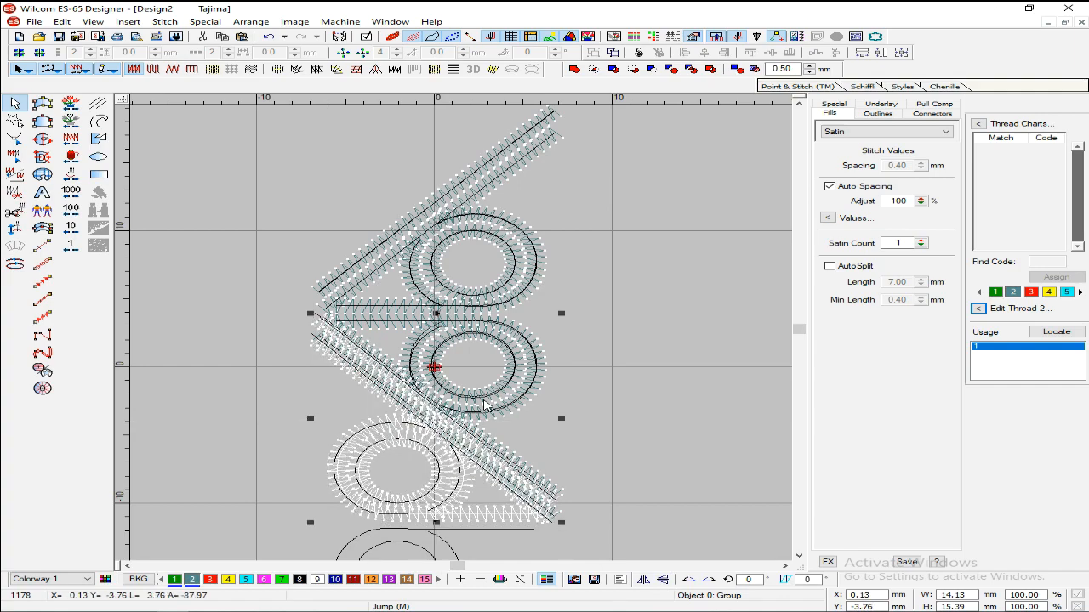
{"action": "scroll", "coordinate": [484, 406], "scroll_direction": "up", "scroll_amount": 2}
{"action": "key", "text": "Up"}
{"action": "key", "text": "Left"}
{"action": "key", "text": "Down"}
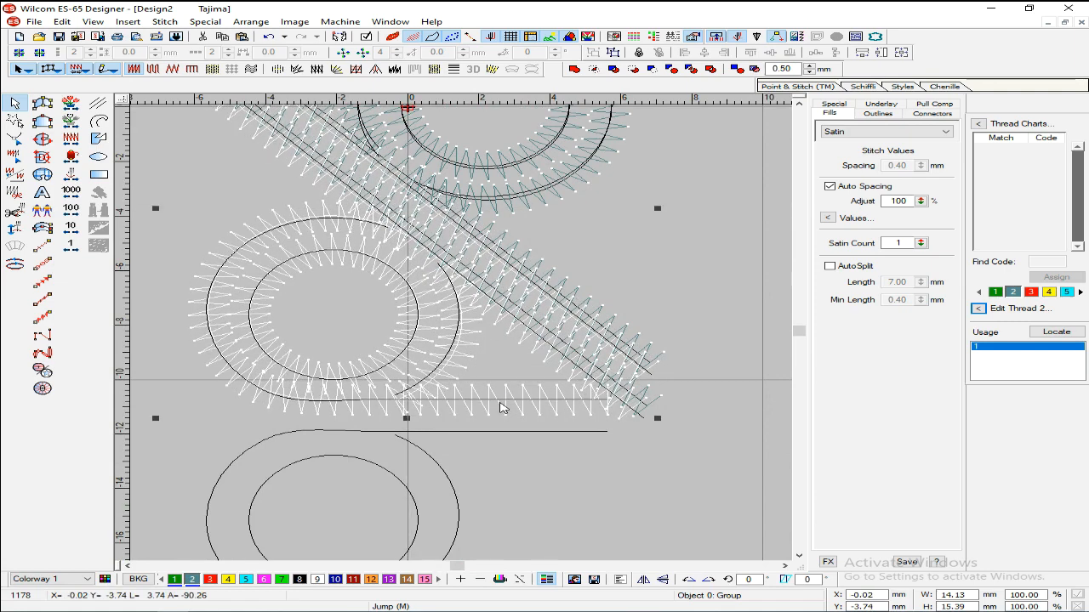
{"action": "key", "text": "Up"}
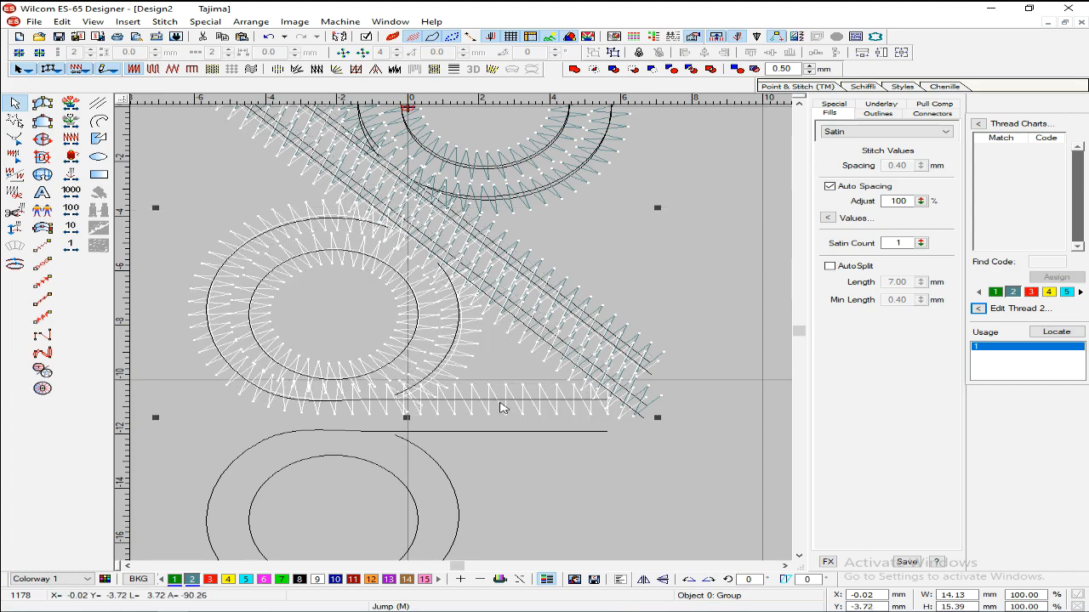
{"action": "scroll", "coordinate": [503, 408], "scroll_direction": "down", "scroll_amount": 2}
{"action": "scroll", "coordinate": [590, 379], "scroll_direction": "up", "scroll_amount": 2}
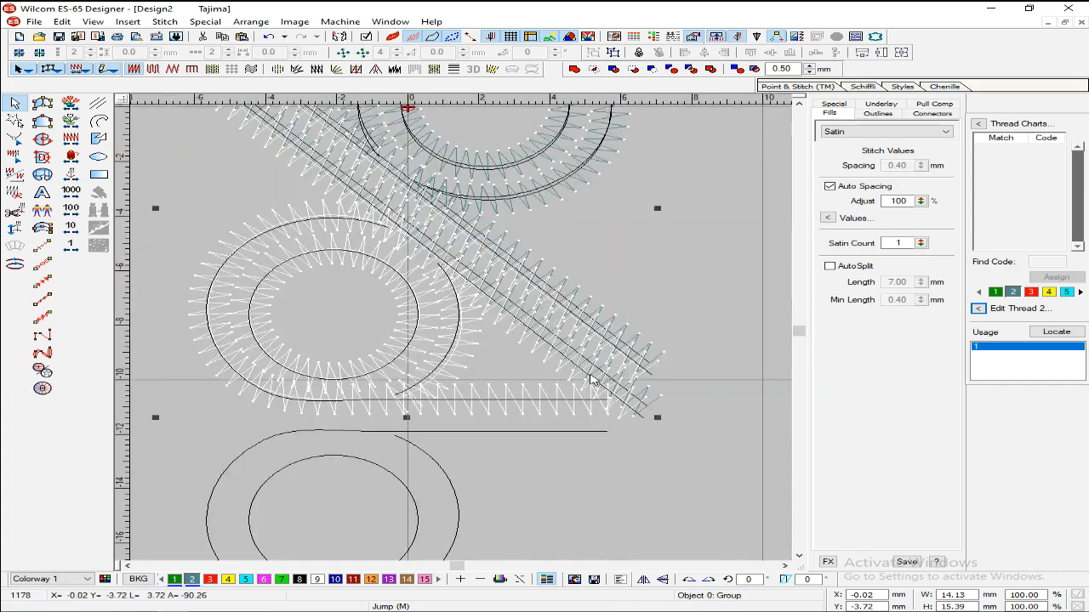
- Recolour the mirrored third-motif copy yellow, ungroup it and delete its two diagonal satin lines
{"action": "scroll", "coordinate": [590, 379], "scroll_direction": "down", "scroll_amount": 2}
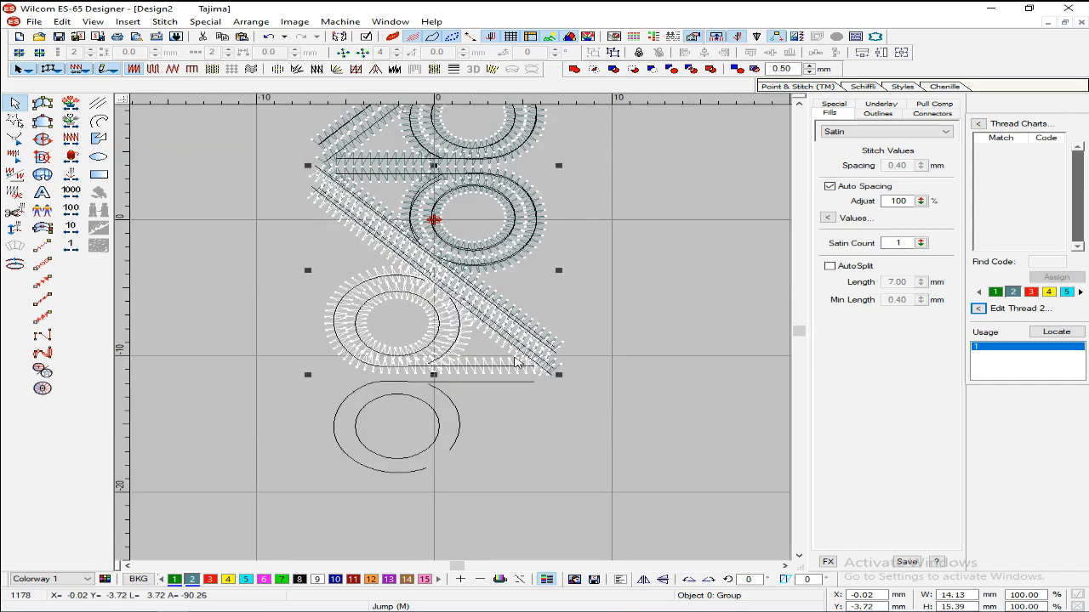
{"action": "scroll", "coordinate": [514, 362], "scroll_direction": "up", "scroll_amount": 2}
{"action": "scroll", "coordinate": [441, 379], "scroll_direction": "down", "scroll_amount": 2}
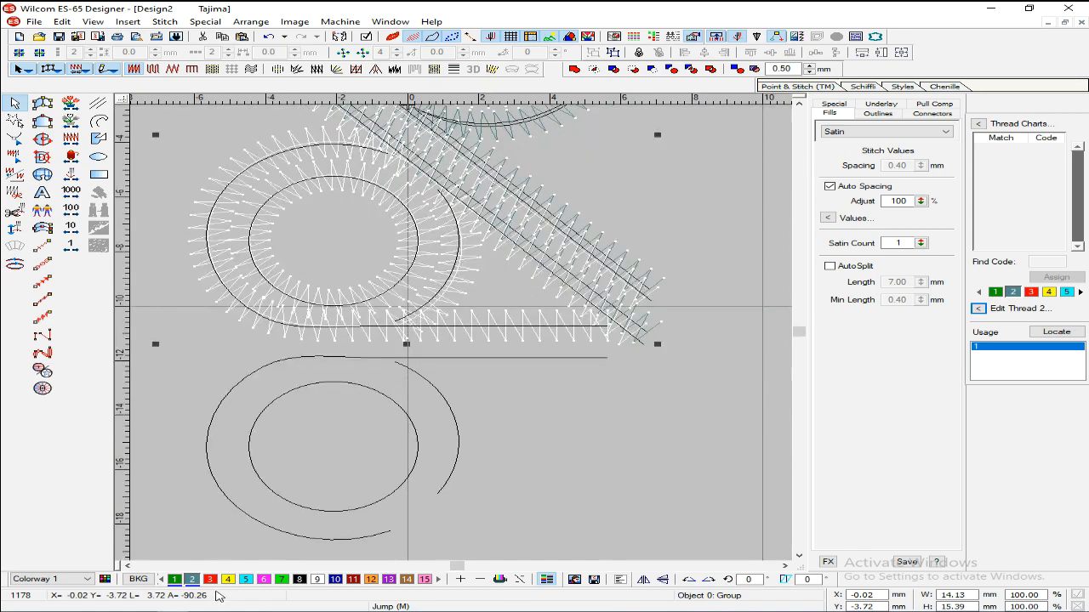
{"action": "scroll", "coordinate": [412, 359], "scroll_direction": "down", "scroll_amount": 2}
{"action": "left_click", "coordinate": [362, 265]}
{"action": "left_click", "coordinate": [394, 260]}
{"action": "left_click", "coordinate": [397, 289]}
{"action": "scroll", "coordinate": [374, 296], "scroll_direction": "up", "scroll_amount": 2}
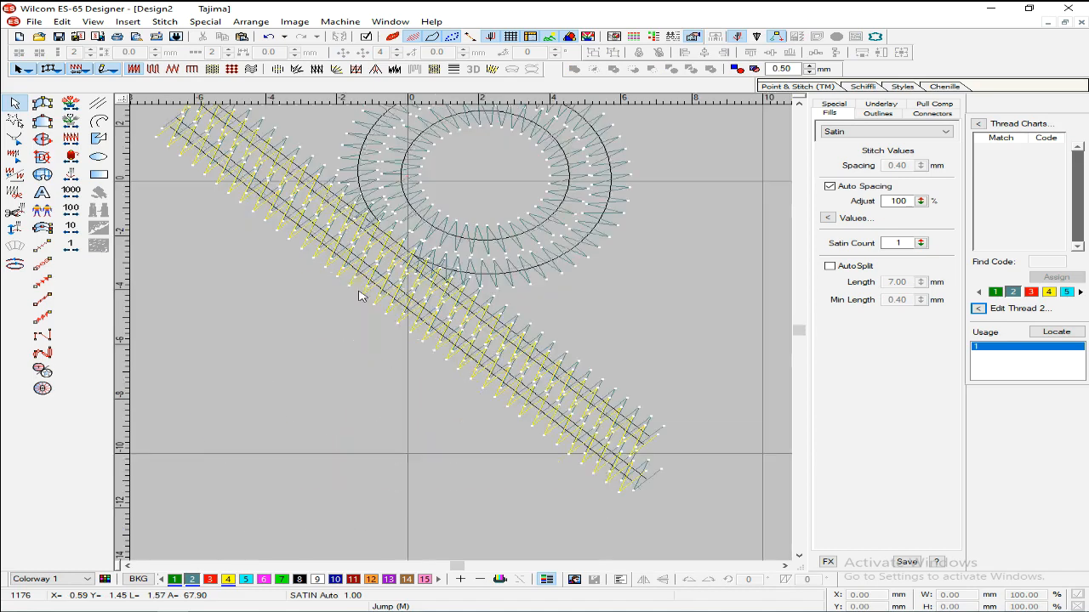
{"action": "left_click", "coordinate": [320, 257]}
{"action": "key", "text": "Delete"}
{"action": "left_click", "coordinate": [365, 228]}
{"action": "key", "text": "Delete"}
{"action": "scroll", "coordinate": [449, 316], "scroll_direction": "down", "scroll_amount": 2}
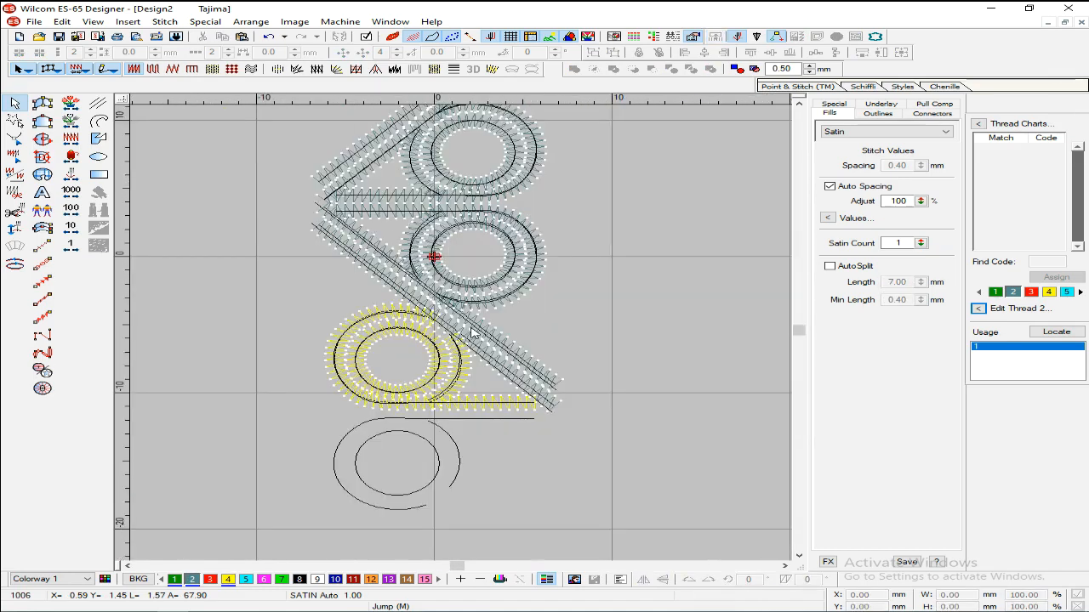
- Duplicate the yellow ring and horizontal line, mirror the copy vertically and place it over the fourth ring artwork at about X -0.26, Y -15.28 mm
{"action": "left_click", "coordinate": [464, 400]}
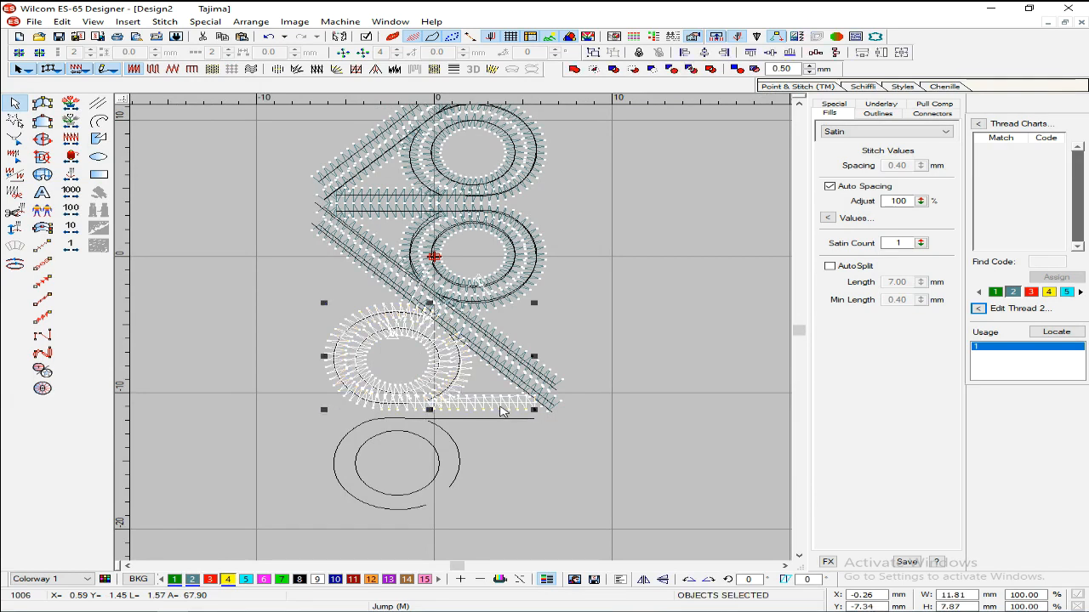
{"action": "left_click", "coordinate": [661, 578]}
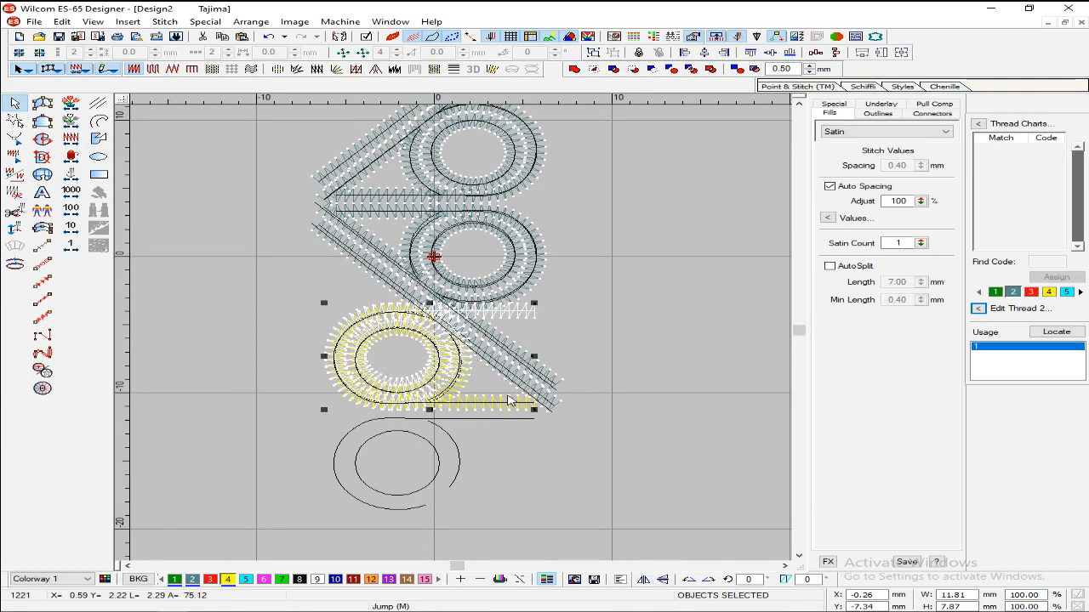
{"action": "left_click_drag", "start_coordinate": [489, 377], "coordinate": [500, 472]}
{"action": "key", "text": "z"}
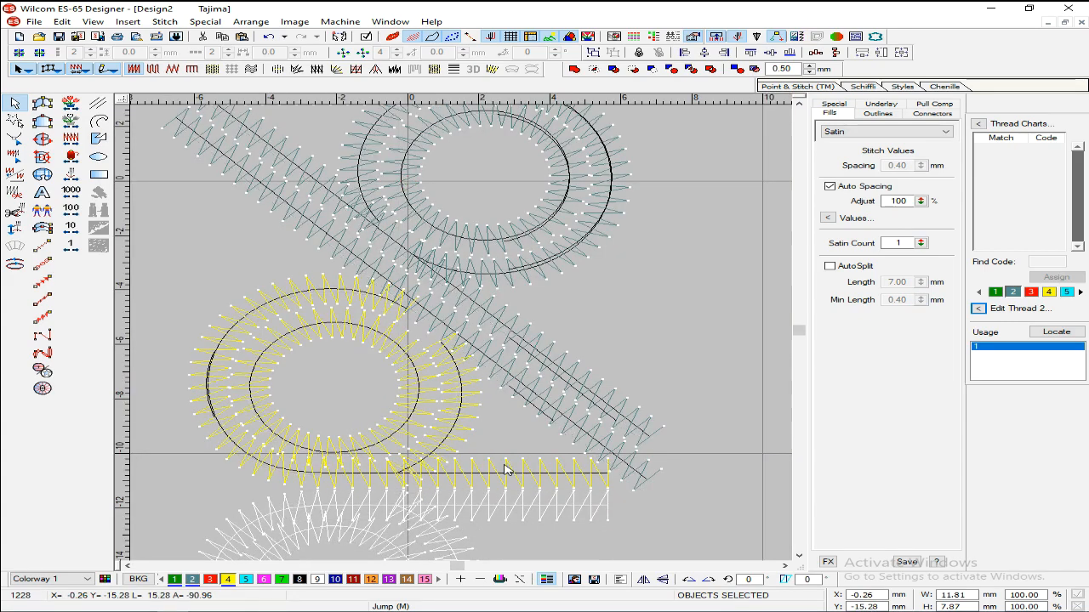
{"action": "key", "text": "shift+z"}
{"action": "key", "text": "Escape"}
{"action": "key", "text": "shift+z"}
{"action": "key", "text": "z"}
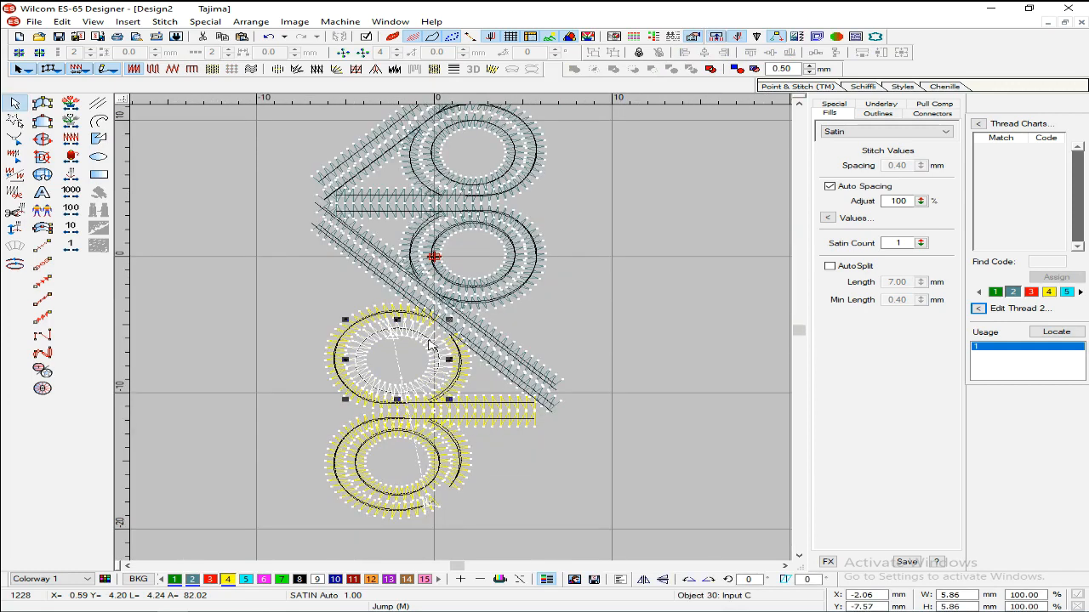
- Select all Yellow objects by color and recolour them to color 2, Blue
{"action": "left_click", "coordinate": [72, 20]}
{"action": "mouse_move", "coordinate": [264, 215]}
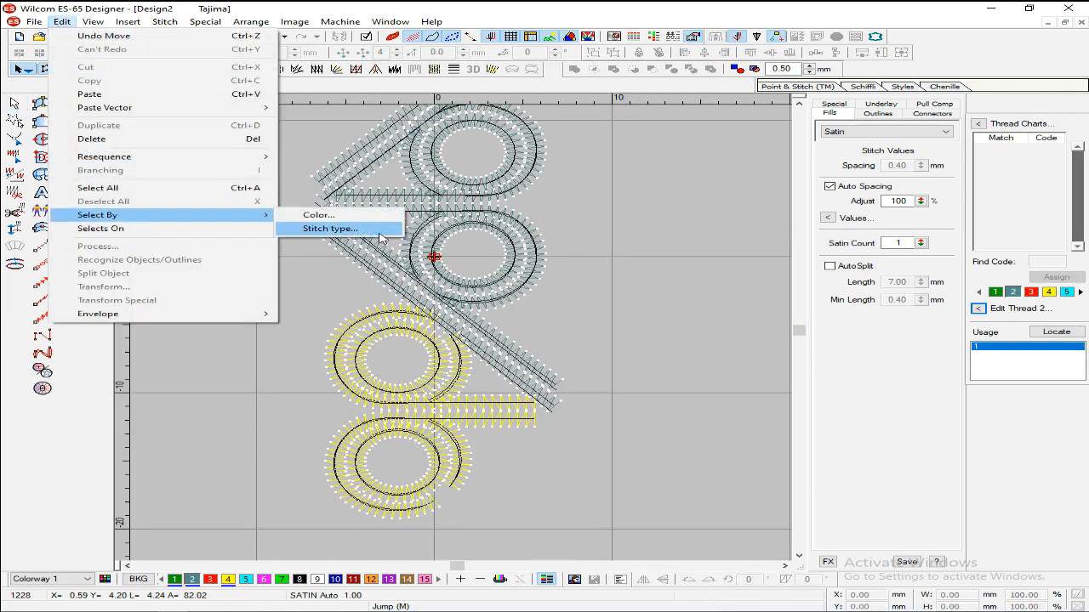
{"action": "left_click", "coordinate": [354, 221]}
{"action": "left_click", "coordinate": [399, 293]}
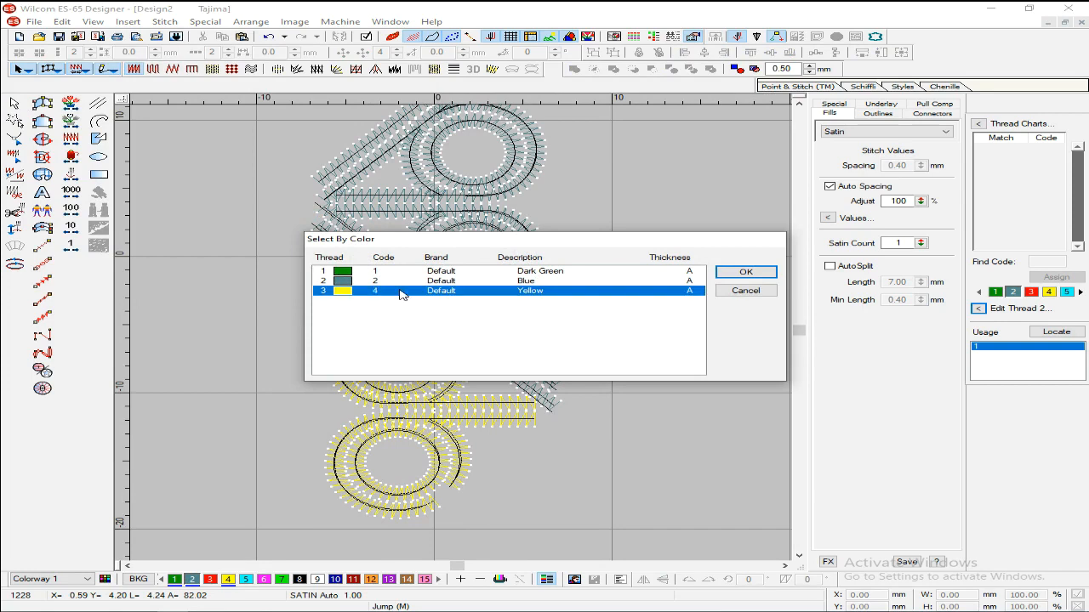
{"action": "left_click", "coordinate": [753, 274]}
{"action": "left_click", "coordinate": [193, 580]}
{"action": "key", "text": "Escape"}
{"action": "key", "text": "Escape"}
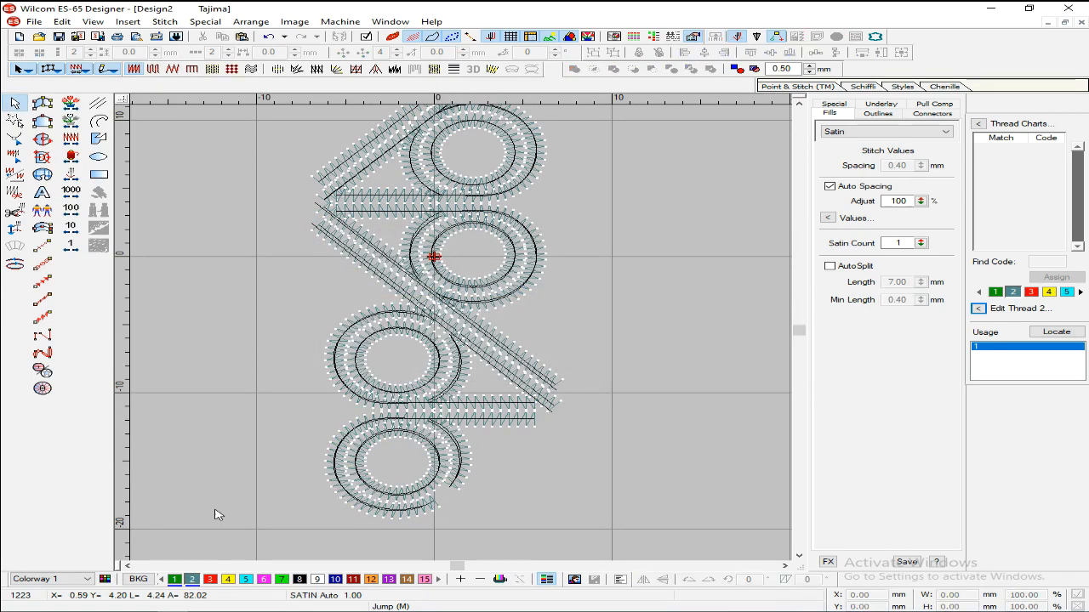
- Select all Blue stitch objects by color and combine them into one group
{"action": "key", "text": "shift+z"}
{"action": "scroll", "coordinate": [477, 311], "scroll_direction": "down", "scroll_amount": 1}
{"action": "scroll", "coordinate": [476, 311], "scroll_direction": "up", "scroll_amount": 1}
{"action": "key", "text": "o"}
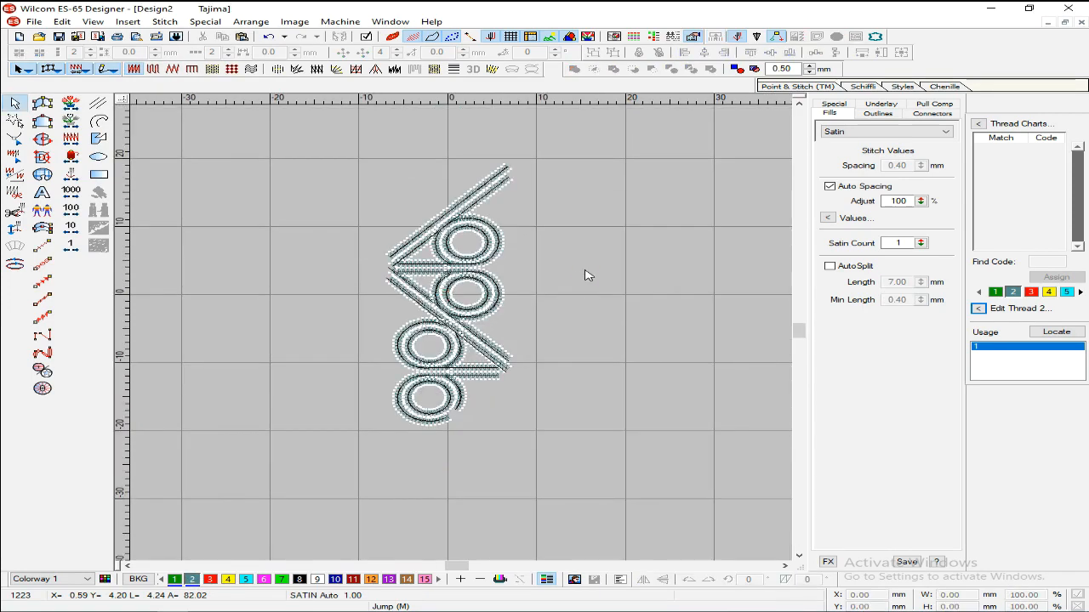
{"action": "key", "text": "ctrl+a"}
{"action": "left_click", "coordinate": [590, 205]}
{"action": "left_click", "coordinate": [474, 193]}
{"action": "left_click", "coordinate": [60, 21]}
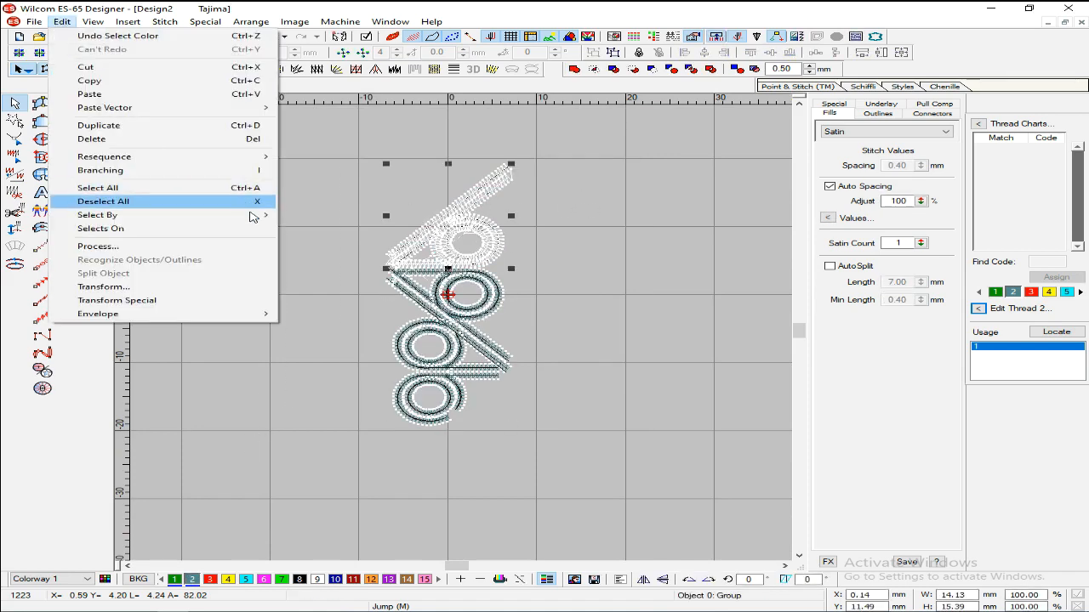
{"action": "mouse_move", "coordinate": [247, 216]}
{"action": "left_click", "coordinate": [357, 218]}
{"action": "left_click", "coordinate": [375, 283]}
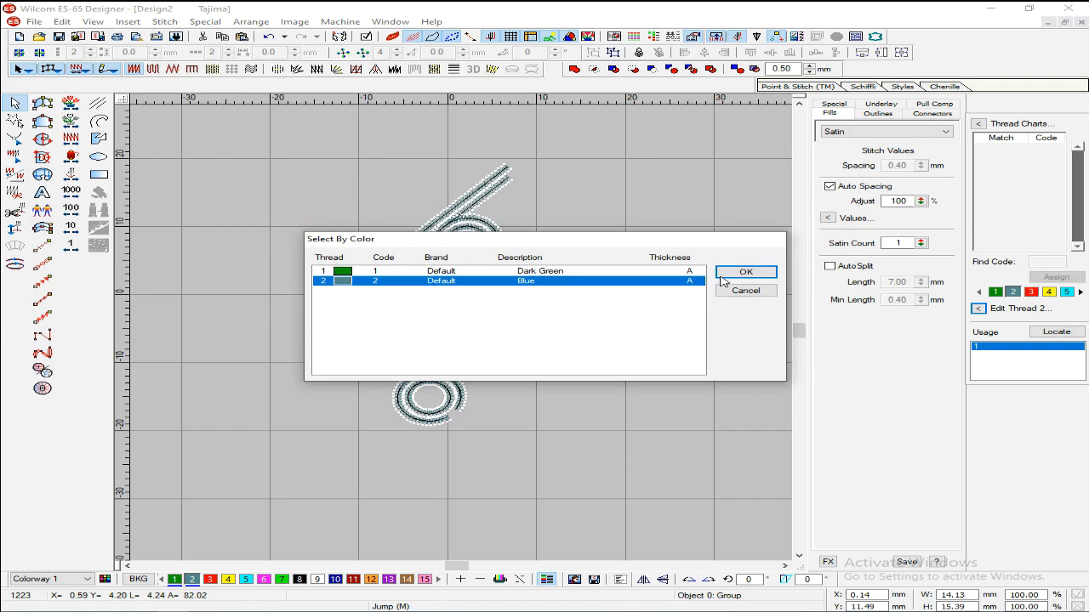
{"action": "left_click", "coordinate": [740, 273]}
{"action": "key", "text": "ctrl+g"}
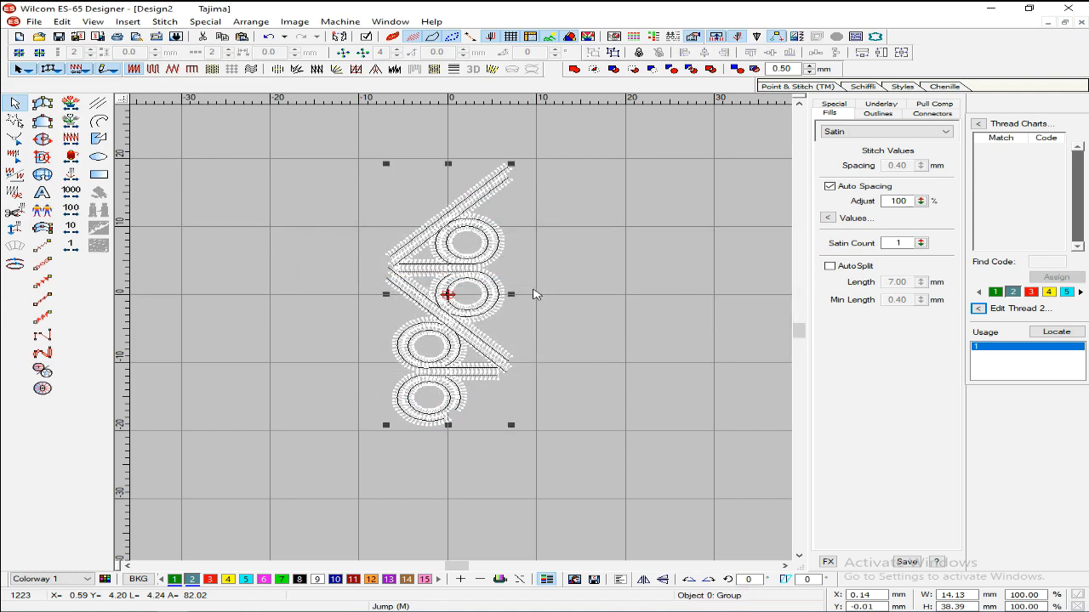
- Place a duplicate of the whole motif group directly below the original, nudged into alignment at X 0.14, Y -30.74 mm
{"action": "left_click_drag", "start_coordinate": [490, 289], "coordinate": [478, 504]}
{"action": "scroll", "coordinate": [672, 274], "scroll_direction": "up", "scroll_amount": 5}
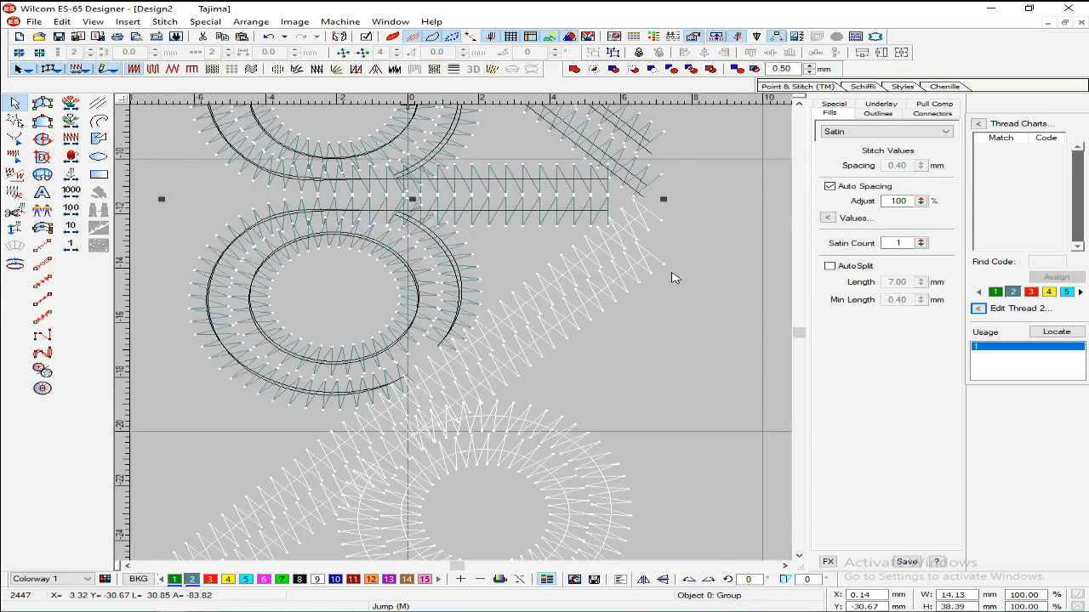
{"action": "scroll", "coordinate": [672, 274], "scroll_direction": "up", "scroll_amount": 2}
{"action": "key", "text": "Down"}
{"action": "key", "text": "Down"}
{"action": "key", "text": "Down"}
{"action": "key", "text": "Down"}
{"action": "key", "text": "Down"}
{"action": "key", "text": "Down"}
{"action": "key", "text": "Down"}
{"action": "key", "text": "Down"}
{"action": "key", "text": "Down"}
{"action": "key", "text": "Up"}
{"action": "key", "text": "Up"}
{"action": "key", "text": "Up"}
{"action": "scroll", "coordinate": [672, 274], "scroll_direction": "down", "scroll_amount": 4}
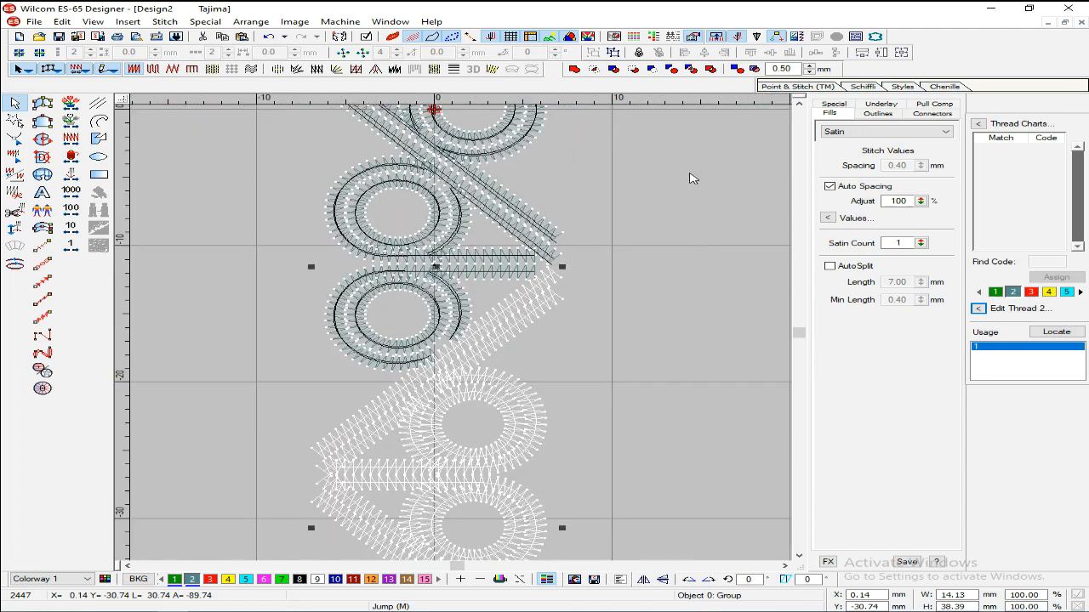
{"action": "scroll", "coordinate": [690, 178], "scroll_direction": "down", "scroll_amount": 2}
- Preview the joined motif groups as realistic stitching, examine the join between them and return to the plain stitch view
{"action": "left_click", "coordinate": [392, 36]}
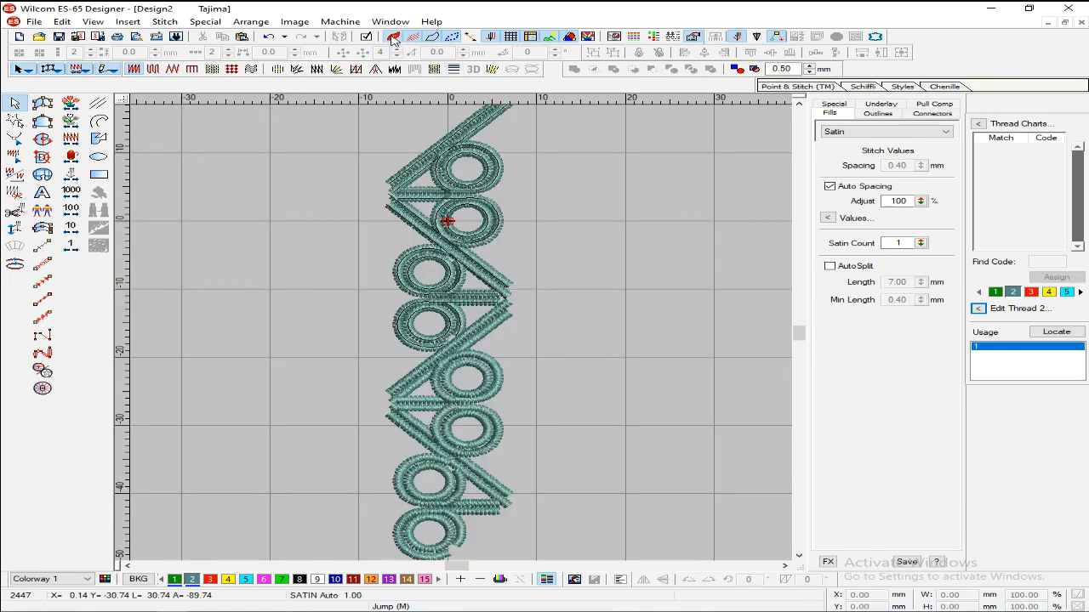
{"action": "scroll", "coordinate": [393, 40], "scroll_direction": "up", "scroll_amount": 2}
{"action": "scroll", "coordinate": [395, 42], "scroll_direction": "down", "scroll_amount": 2}
{"action": "scroll", "coordinate": [542, 136], "scroll_direction": "up", "scroll_amount": 2}
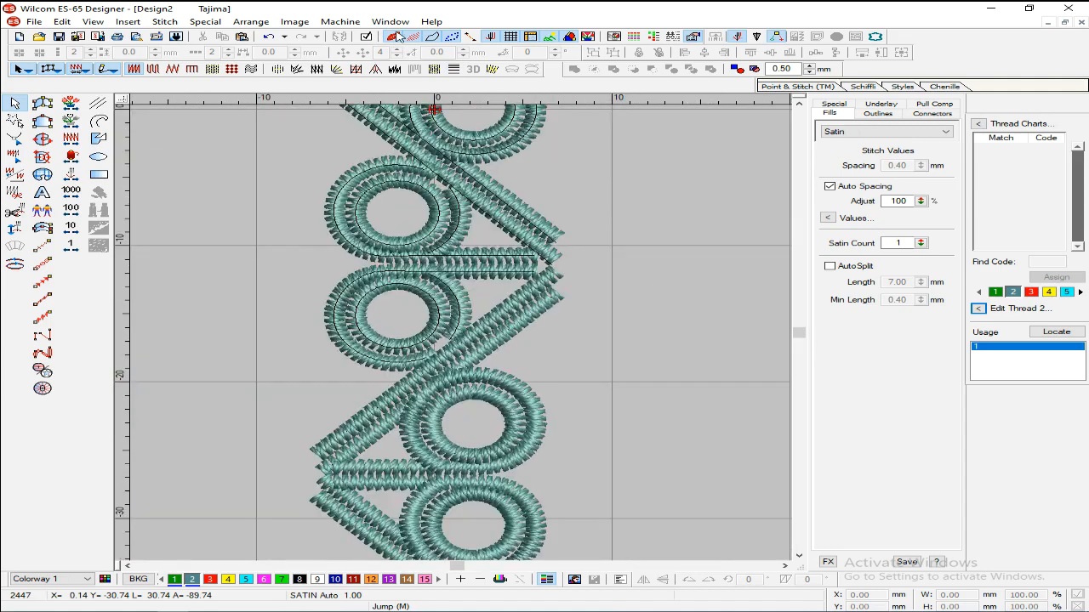
{"action": "left_click", "coordinate": [392, 35]}
{"action": "scroll", "coordinate": [500, 238], "scroll_direction": "down", "scroll_amount": 2}
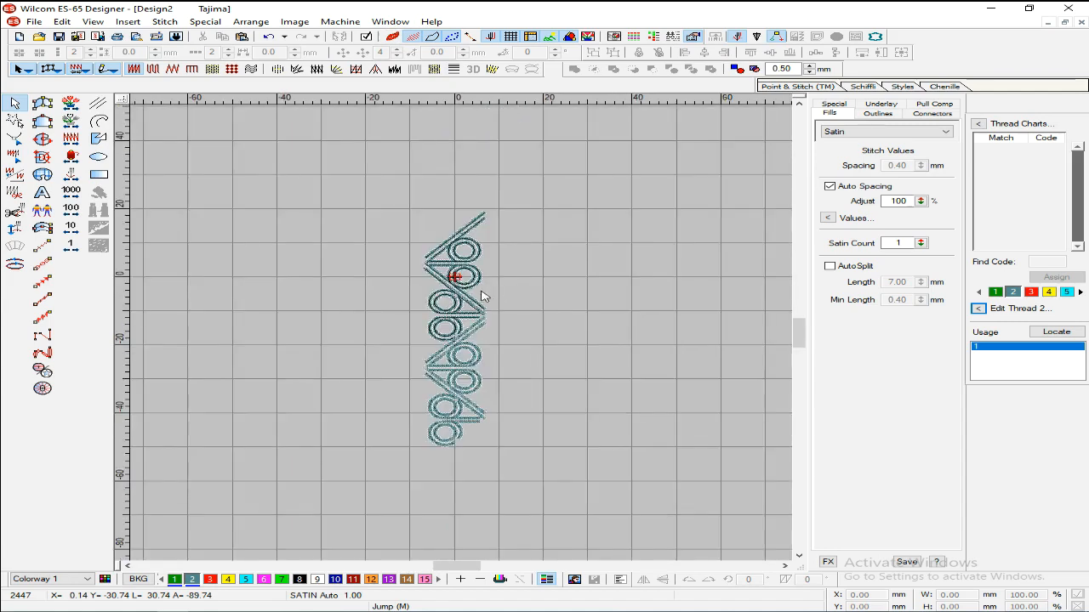
- Temporarily shift both stitch groups aside to select the original line artwork, undo the shift and delete the artwork
{"action": "left_click", "coordinate": [480, 315]}
{"action": "left_click", "coordinate": [476, 361], "text": "ctrl"}
{"action": "left_click_drag", "start_coordinate": [476, 362], "coordinate": [672, 385]}
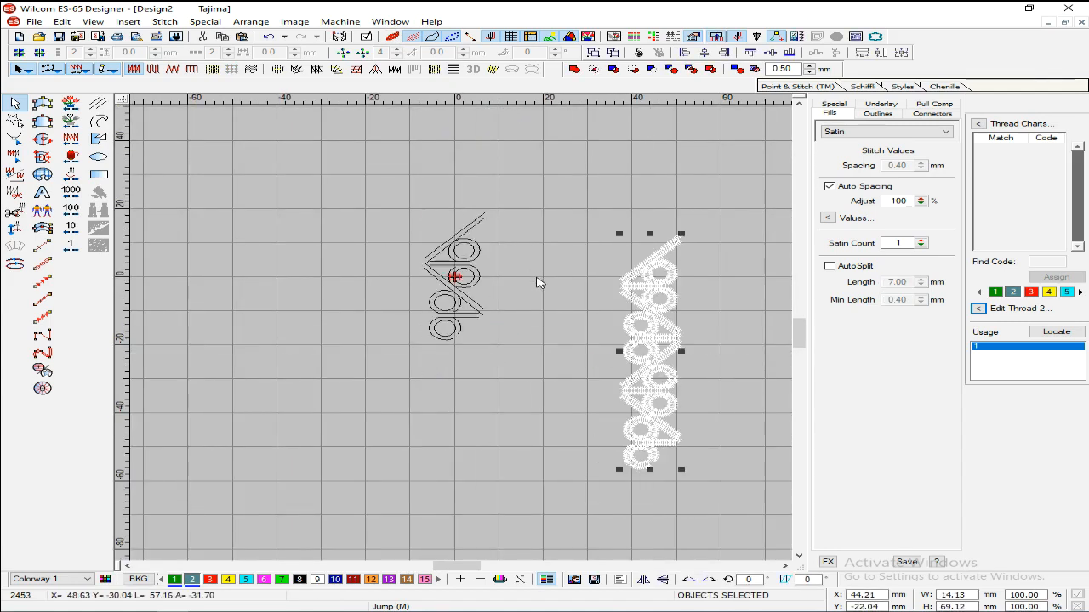
{"action": "left_click", "coordinate": [546, 202]}
{"action": "left_click_drag", "start_coordinate": [548, 201], "coordinate": [369, 379]}
{"action": "key", "text": "ctrl+z"}
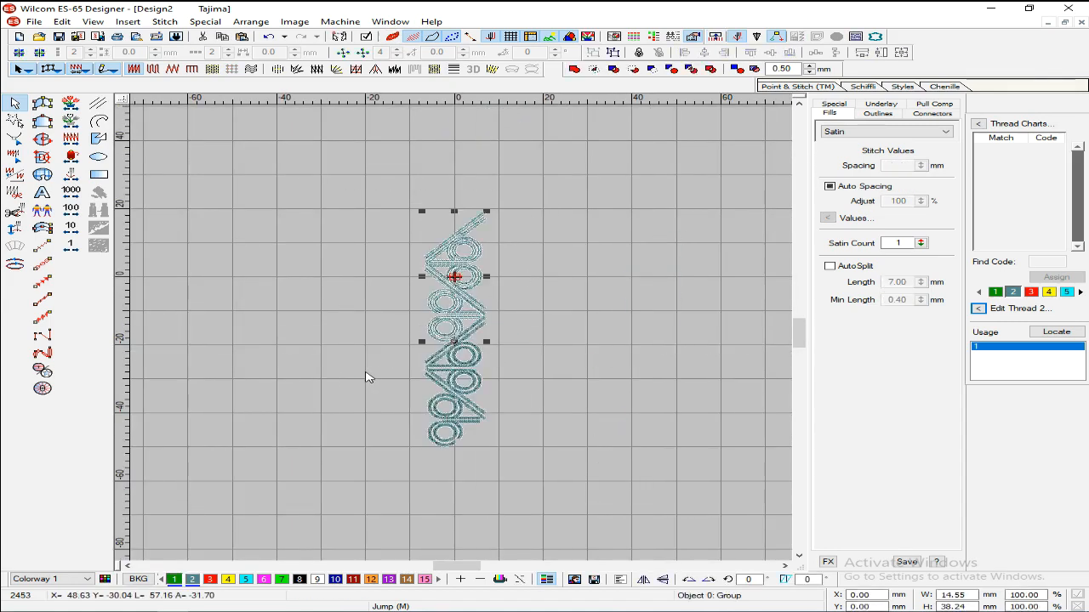
{"action": "left_click", "coordinate": [375, 364]}
- Draw a rectangle around the stitched motifs and set its size to 20 mm wide and 300 mm high
{"action": "scroll", "coordinate": [536, 290], "scroll_direction": "up", "scroll_amount": 1}
{"action": "scroll", "coordinate": [382, 214], "scroll_direction": "down", "scroll_amount": 2}
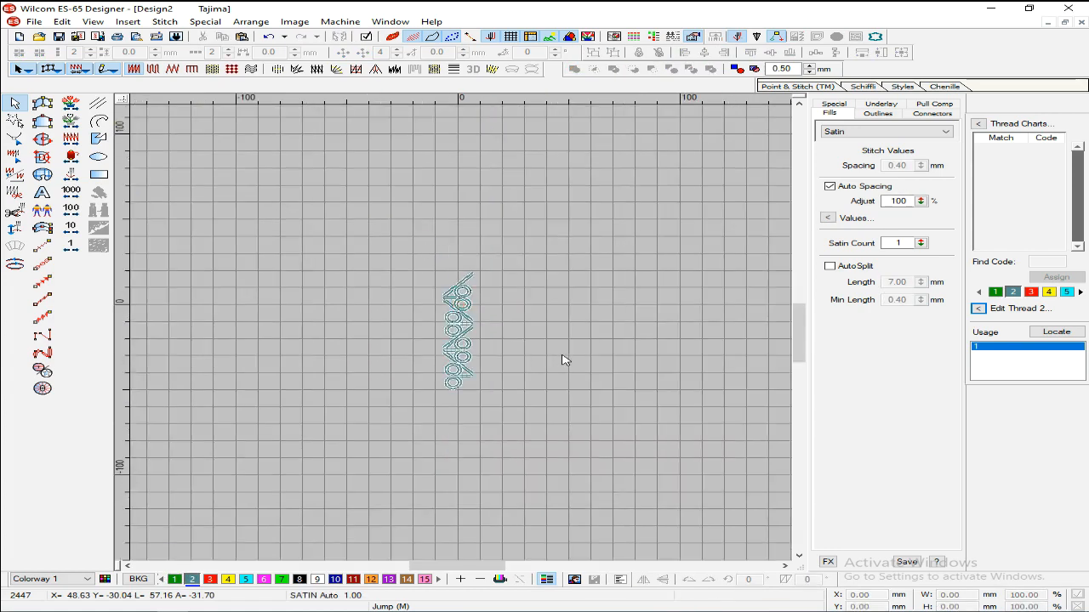
{"action": "left_click", "coordinate": [99, 173]}
{"action": "left_click", "coordinate": [429, 249]}
{"action": "left_click", "coordinate": [502, 459]}
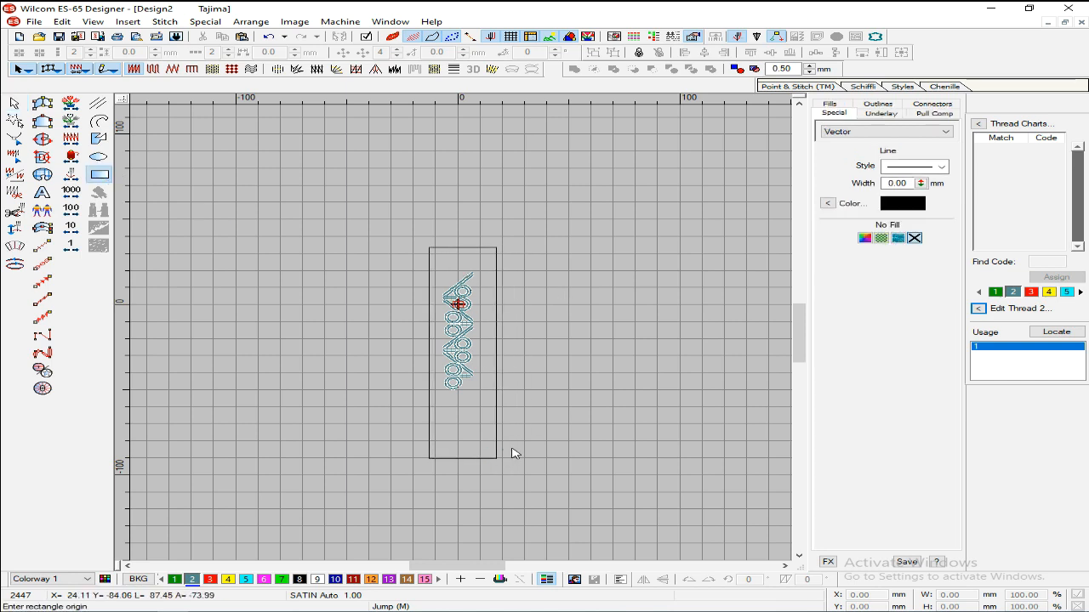
{"action": "left_click", "coordinate": [968, 594]}
{"action": "type", "text": "2"}
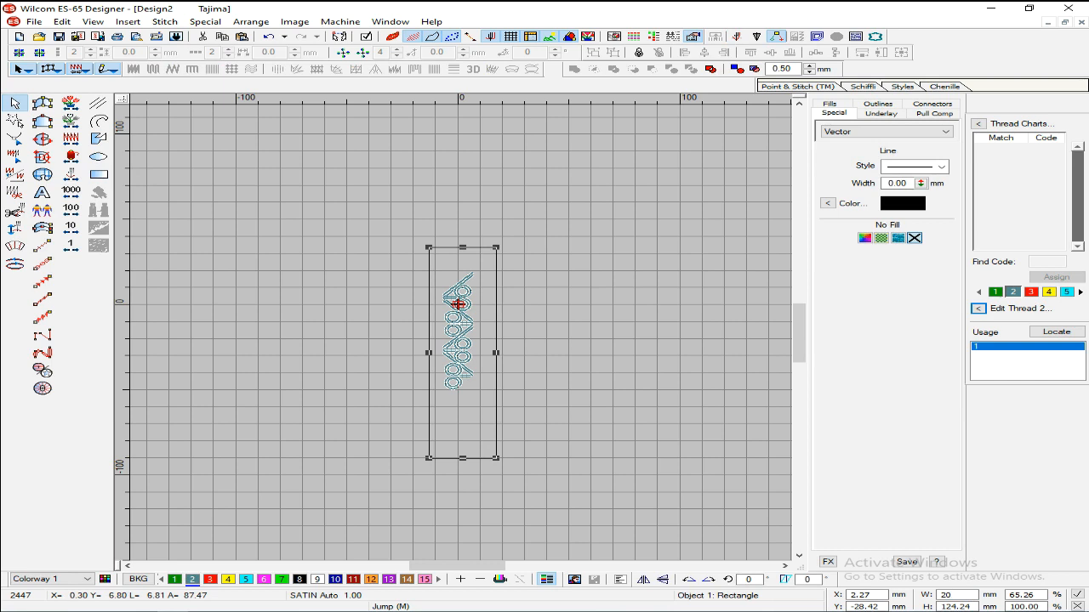
{"action": "type", "text": "0"}
{"action": "left_click", "coordinate": [974, 607]}
{"action": "type", "text": "3."}
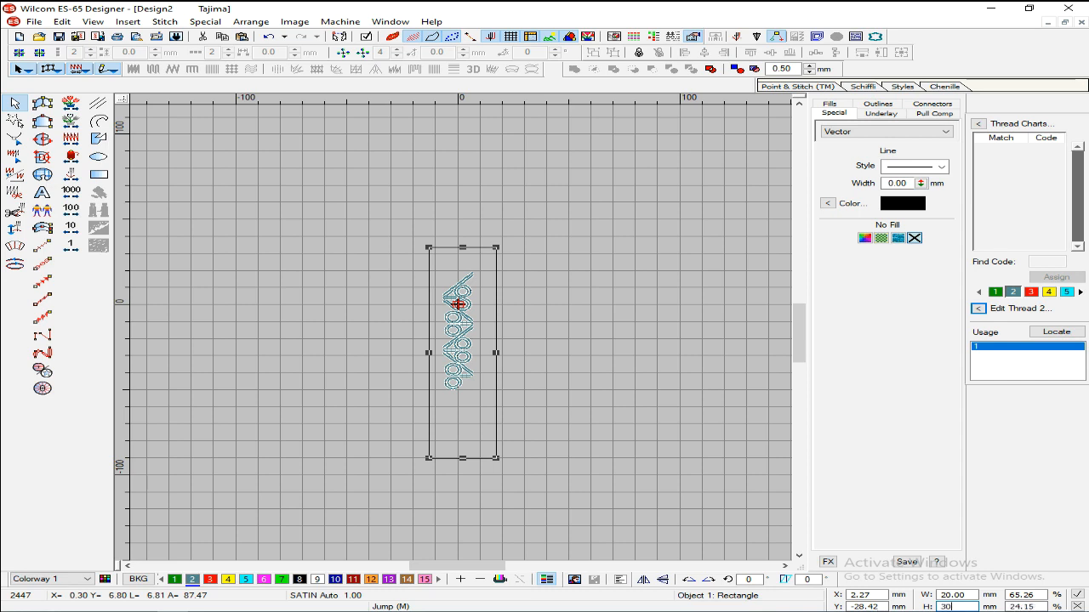
{"action": "key", "text": "Return"}
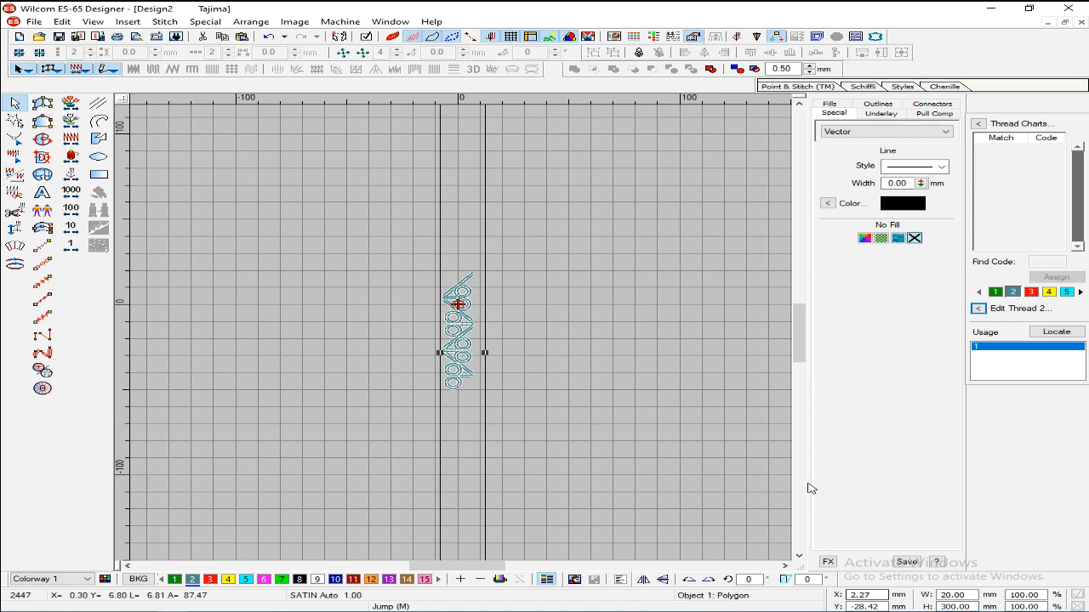
{"action": "left_click", "coordinate": [653, 389]}
- Digitize an Input C satin column down the full left edge of the rectangle, ending in a short diagonal tail past its lower corner
{"action": "scroll", "coordinate": [592, 402], "scroll_direction": "up", "scroll_amount": 1}
{"action": "scroll", "coordinate": [510, 365], "scroll_direction": "down", "scroll_amount": 1}
{"action": "scroll", "coordinate": [425, 336], "scroll_direction": "up", "scroll_amount": 3}
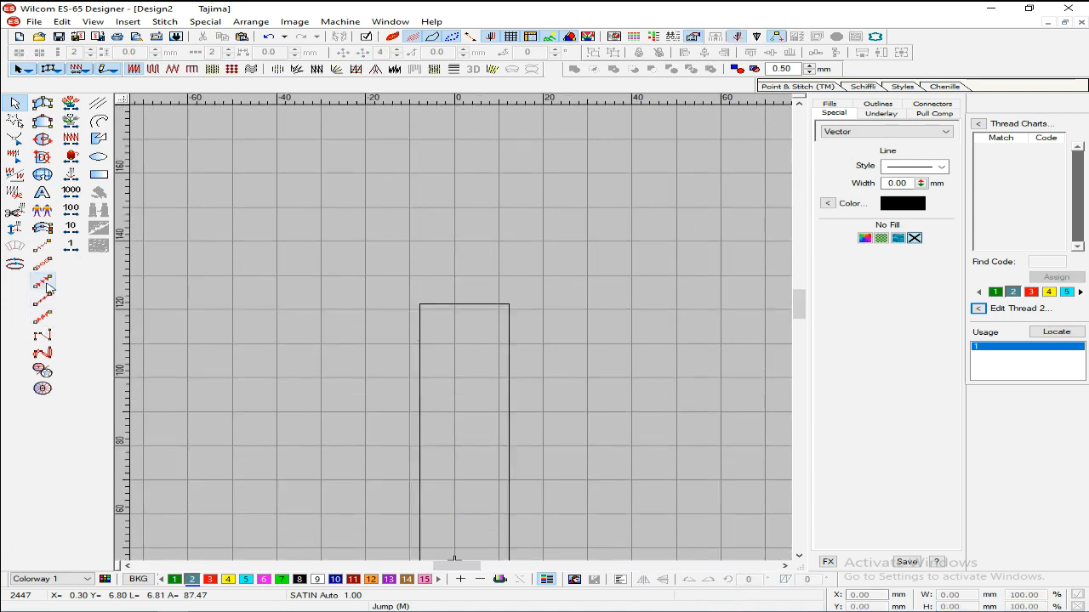
{"action": "left_click", "coordinate": [43, 228]}
{"action": "left_click", "coordinate": [420, 305]}
{"action": "scroll", "coordinate": [439, 365], "scroll_direction": "down", "scroll_amount": 9}
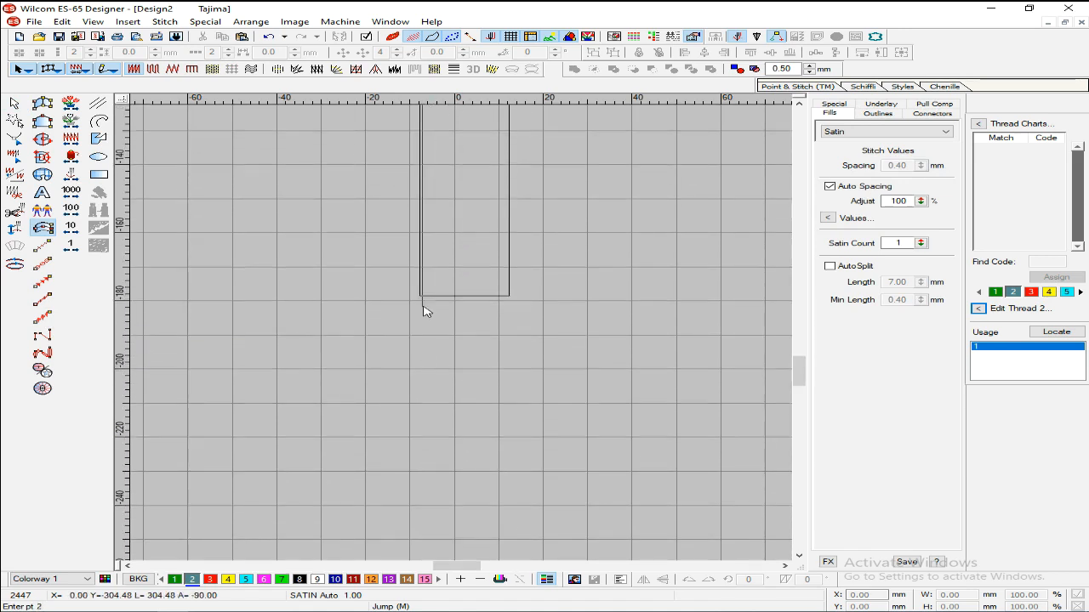
{"action": "left_click", "coordinate": [421, 297]}
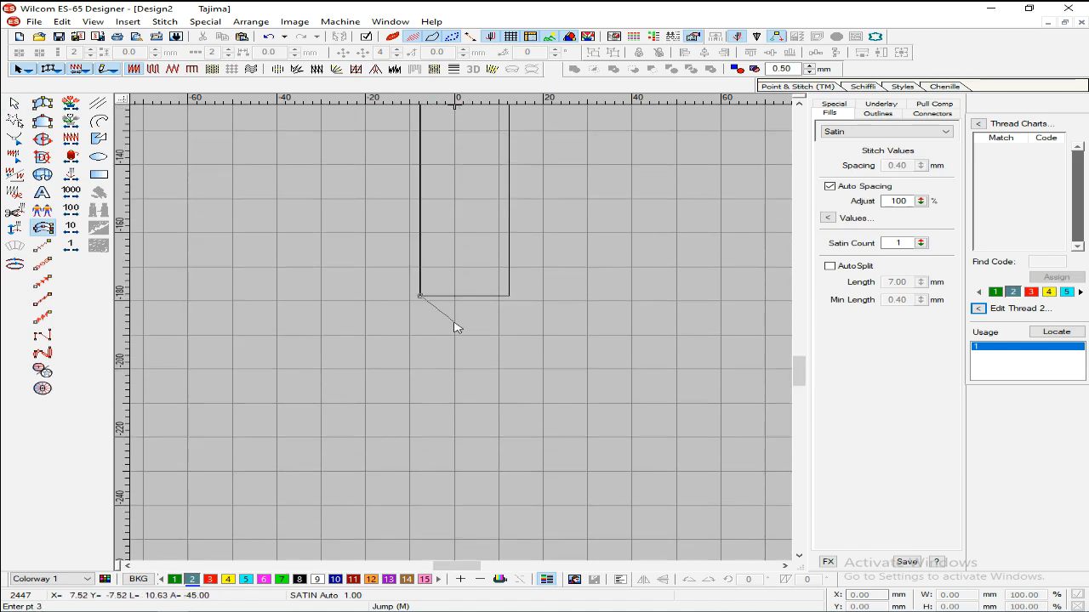
{"action": "key", "text": "Return"}
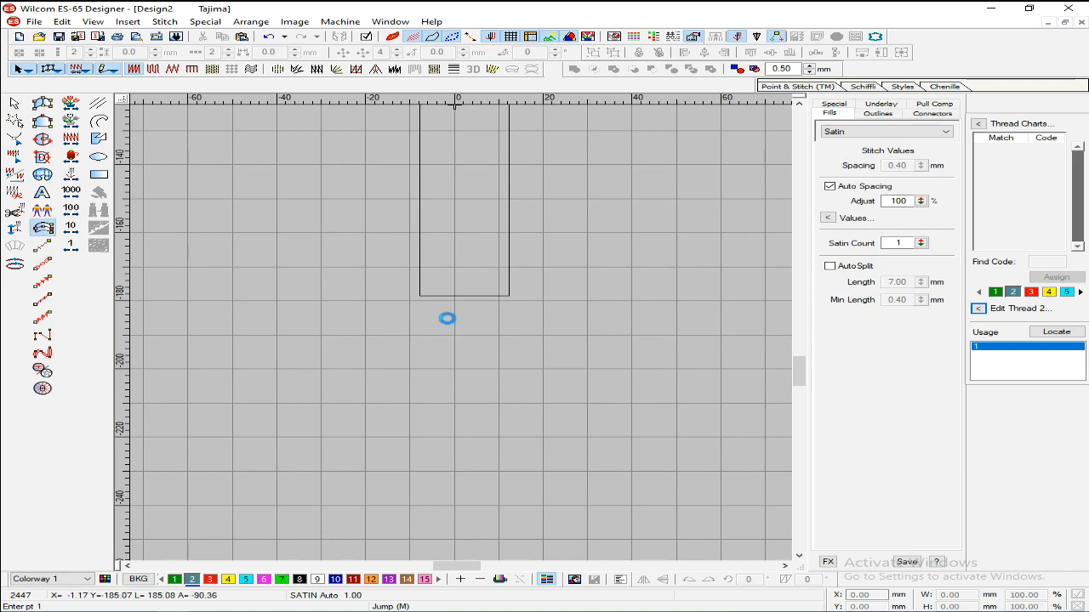
{"action": "key", "text": "z"}
{"action": "scroll", "coordinate": [440, 331], "scroll_direction": "down", "scroll_amount": 8}
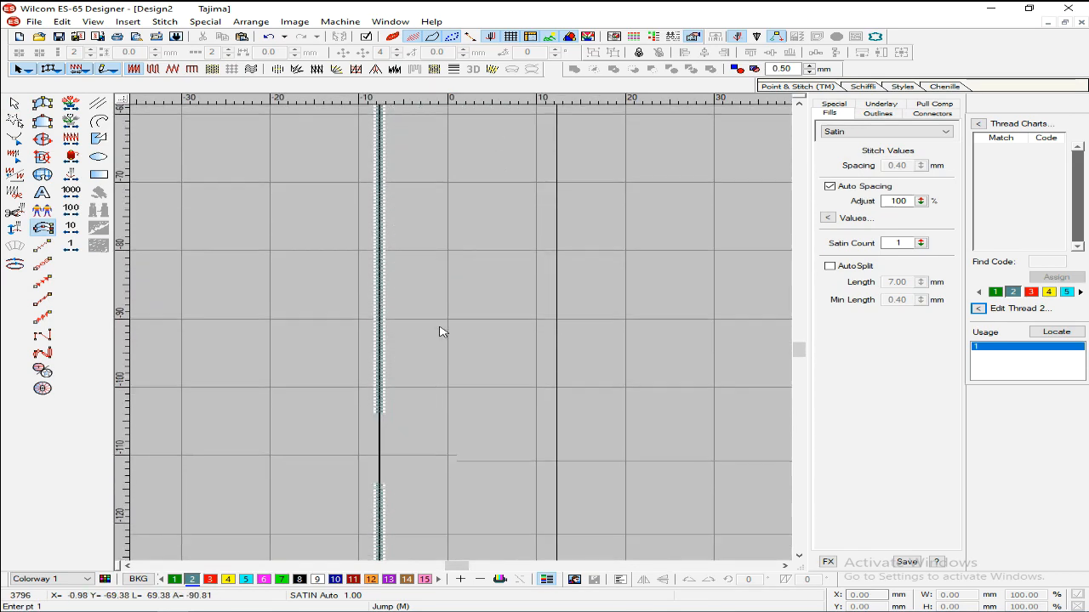
{"action": "key", "text": "z"}
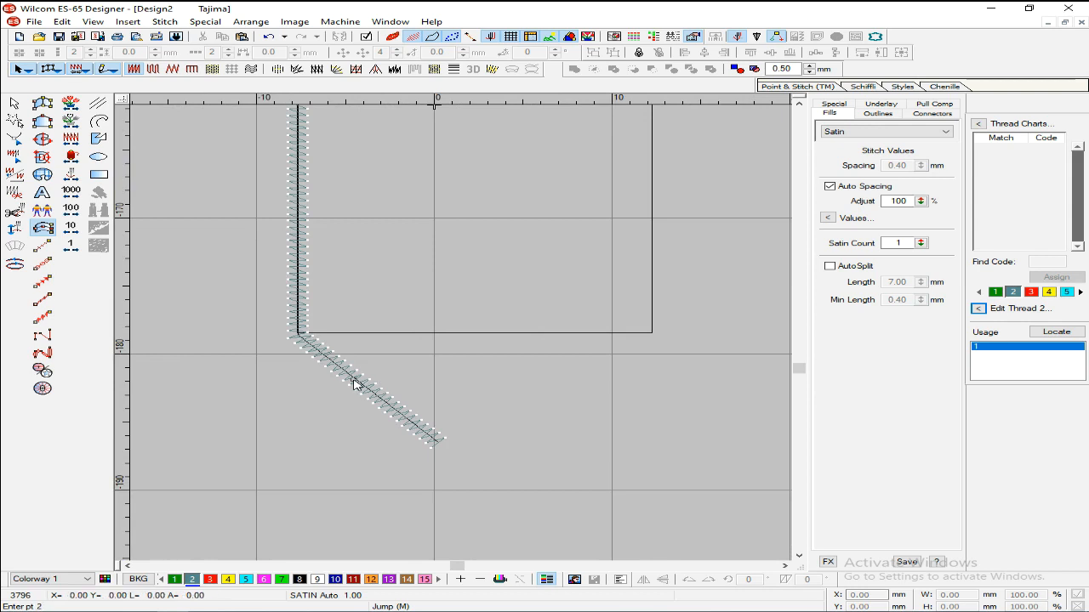
- Duplicate the long satin column and nudge the copy outward beside the original, to about X -5.06, Y -32.70 mm
{"action": "key", "text": "Escape"}
{"action": "key", "text": "ctrl+d"}
{"action": "key", "text": "Left"}
{"action": "key", "text": "Left"}
{"action": "key", "text": "Left"}
{"action": "key", "text": "Left"}
{"action": "key", "text": "Left"}
{"action": "key", "text": "Left"}
{"action": "key", "text": "Left"}
{"action": "key", "text": "Left"}
{"action": "key", "text": "Left"}
{"action": "key", "text": "Left"}
{"action": "key", "text": "Left"}
{"action": "key", "text": "Left"}
{"action": "key", "text": "Left"}
{"action": "key", "text": "Left"}
{"action": "key", "text": "Left"}
{"action": "key", "text": "Left"}
{"action": "key", "text": "Left"}
{"action": "key", "text": "Left"}
{"action": "key", "text": "Left"}
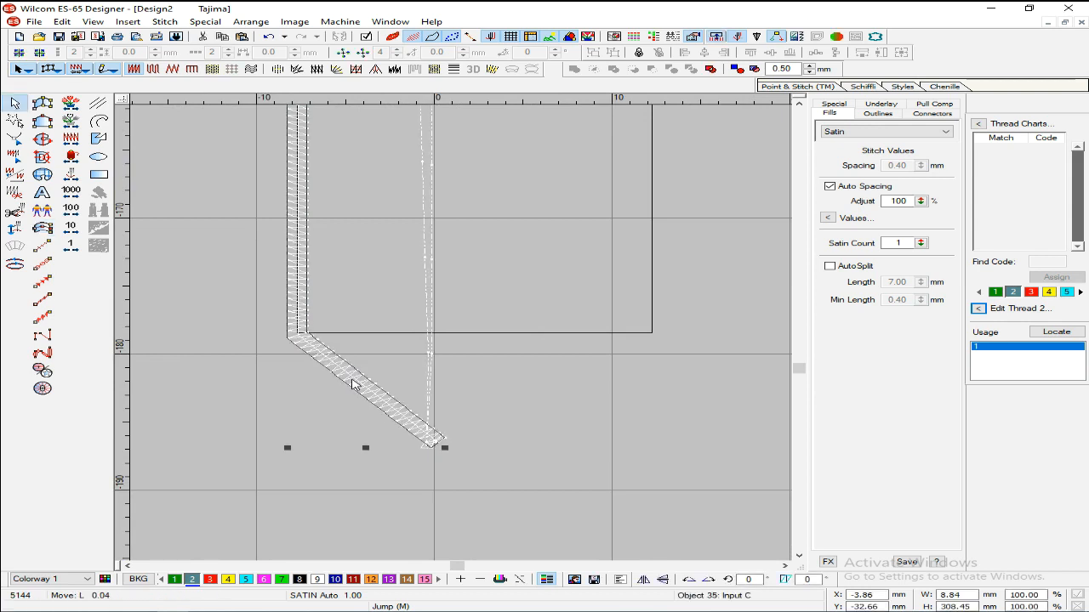
{"action": "key", "text": "Left"}
{"action": "key", "text": "Left"}
{"action": "key", "text": "Left"}
{"action": "key", "text": "Left"}
{"action": "key", "text": "Left"}
{"action": "key", "text": "Left"}
{"action": "key", "text": "Left"}
{"action": "key", "text": "Left"}
{"action": "key", "text": "Left"}
{"action": "key", "text": "Down"}
{"action": "key", "text": "Down"}
{"action": "key", "text": "Down"}
{"action": "key", "text": "Down"}
{"action": "key", "text": "Down"}
{"action": "key", "text": "Down"}
{"action": "key", "text": "Down"}
{"action": "key", "text": "Down"}
{"action": "key", "text": "Down"}
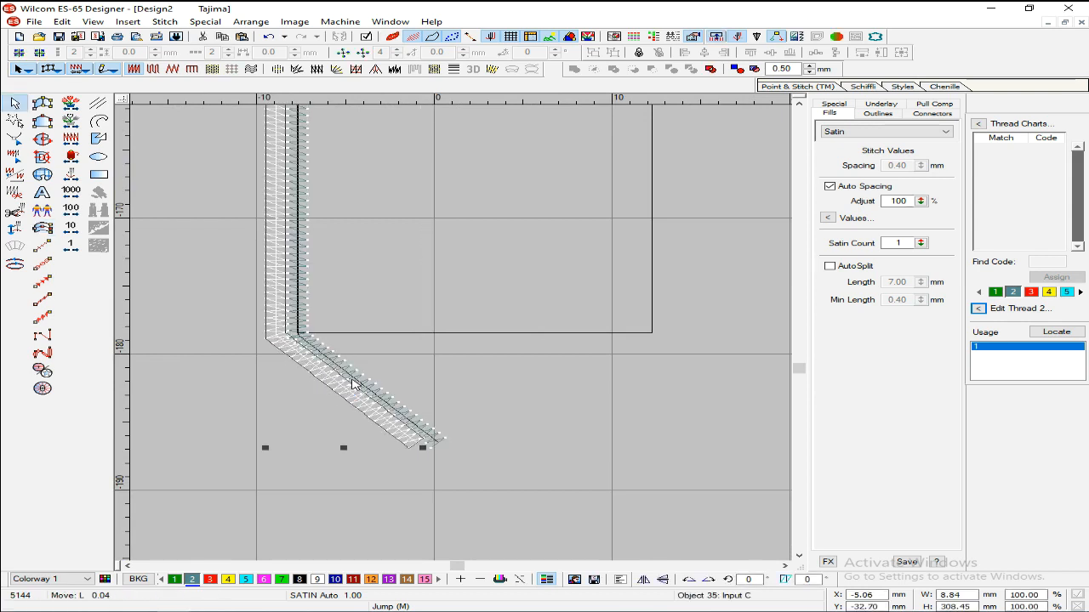
- Reshape the outer satin column's lower tail, moving its end point outward to lengthen the diagonal so it lines up with the inner column's end
{"action": "key", "text": "h"}
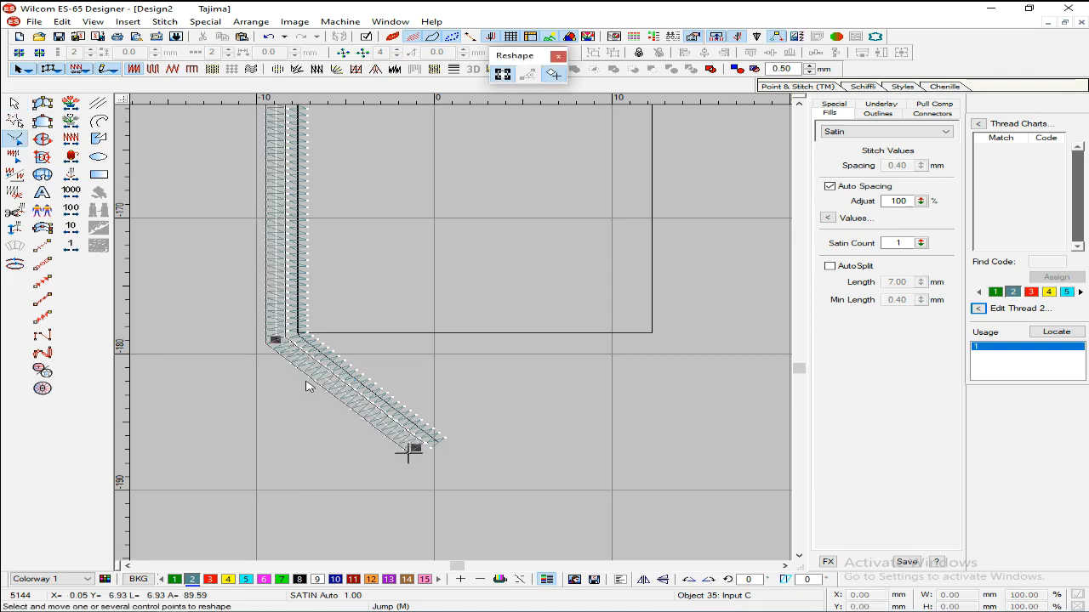
{"action": "key", "text": "z"}
{"action": "left_click_drag", "start_coordinate": [492, 381], "coordinate": [535, 428]}
{"action": "key", "text": "Return"}
{"action": "key", "text": "shift+z"}
{"action": "key", "text": "shift+z"}
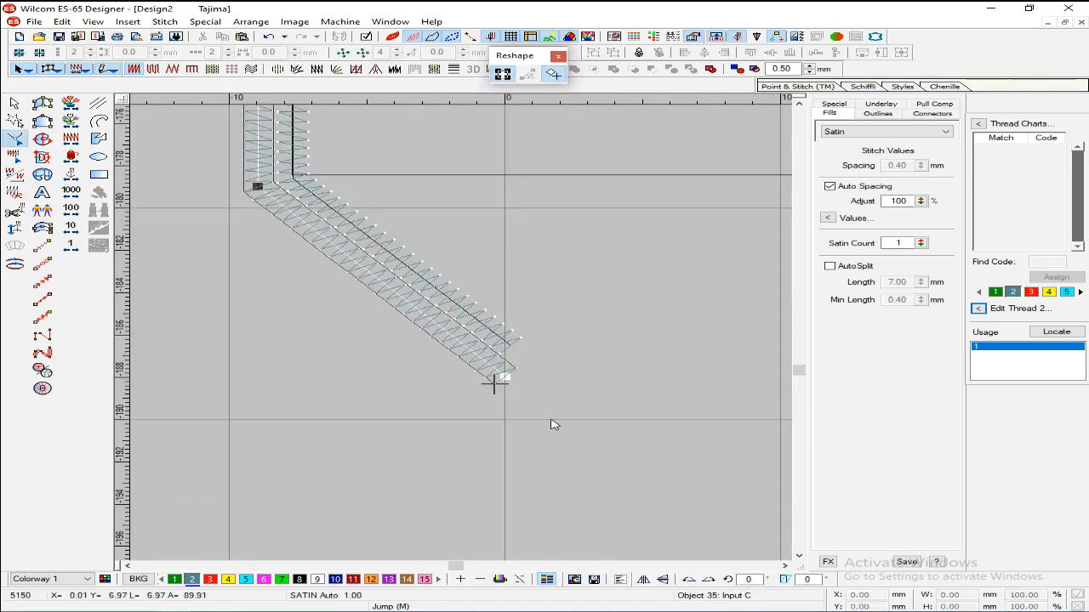
{"action": "key", "text": "Escape"}
- Reshape the outer satin column's upper end, raising its end points to just above the rectangle's top edge
{"action": "scroll", "coordinate": [510, 359], "scroll_direction": "up", "scroll_amount": 5}
{"action": "scroll", "coordinate": [502, 361], "scroll_direction": "up", "scroll_amount": 15}
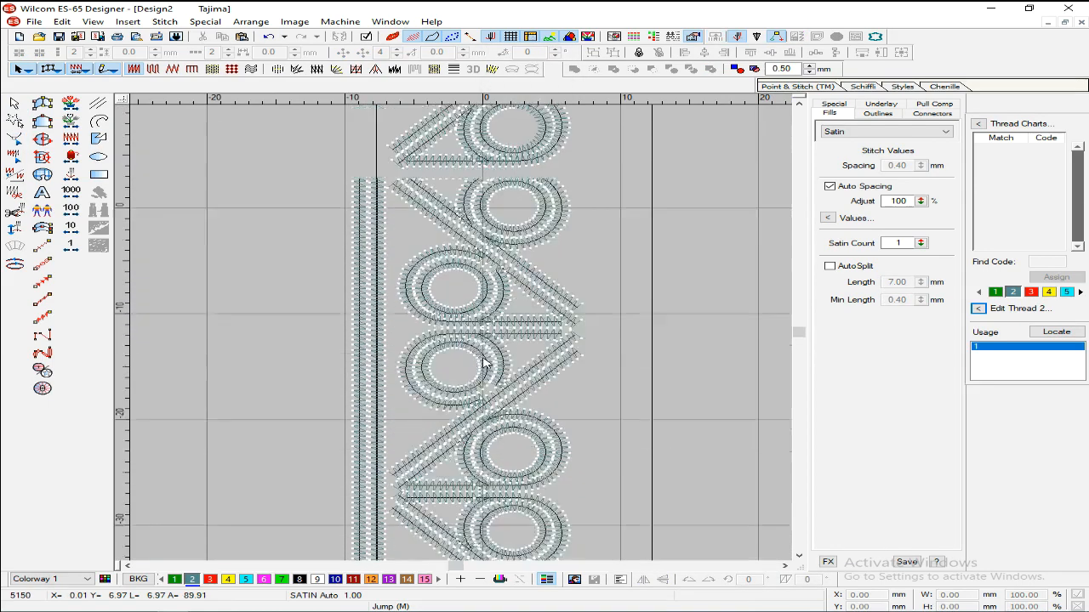
{"action": "scroll", "coordinate": [467, 367], "scroll_direction": "up", "scroll_amount": 4}
{"action": "key", "text": "z"}
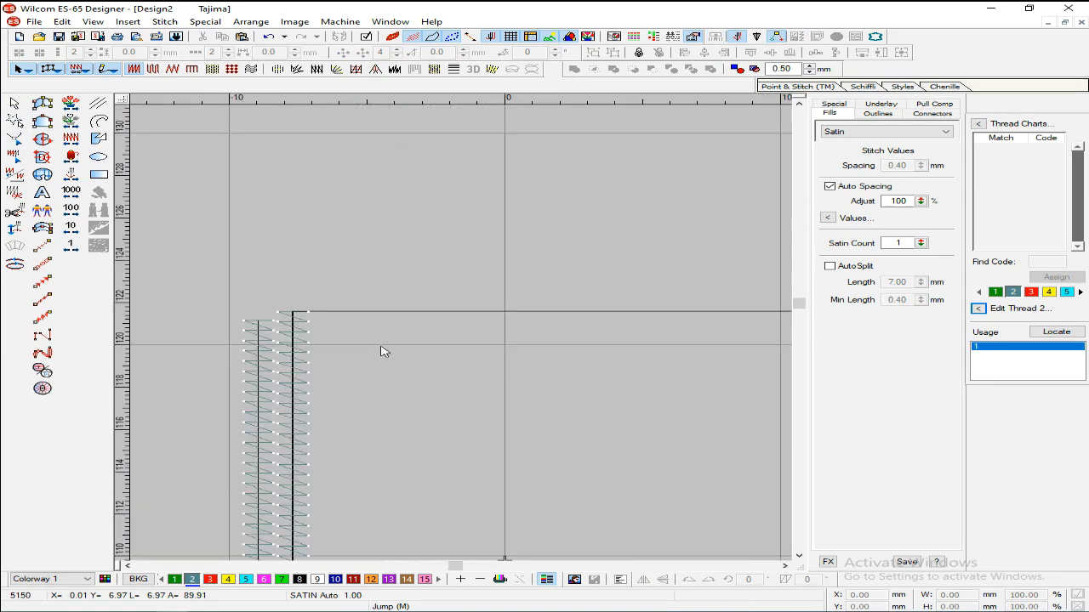
{"action": "left_click", "coordinate": [263, 340]}
{"action": "key", "text": "h"}
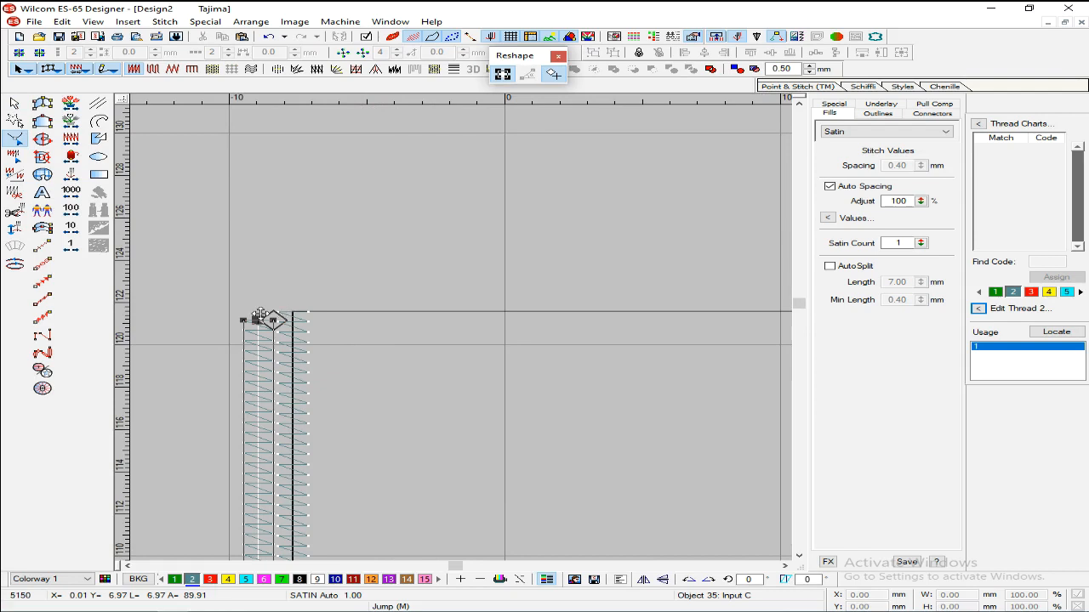
{"action": "key", "text": "b"}
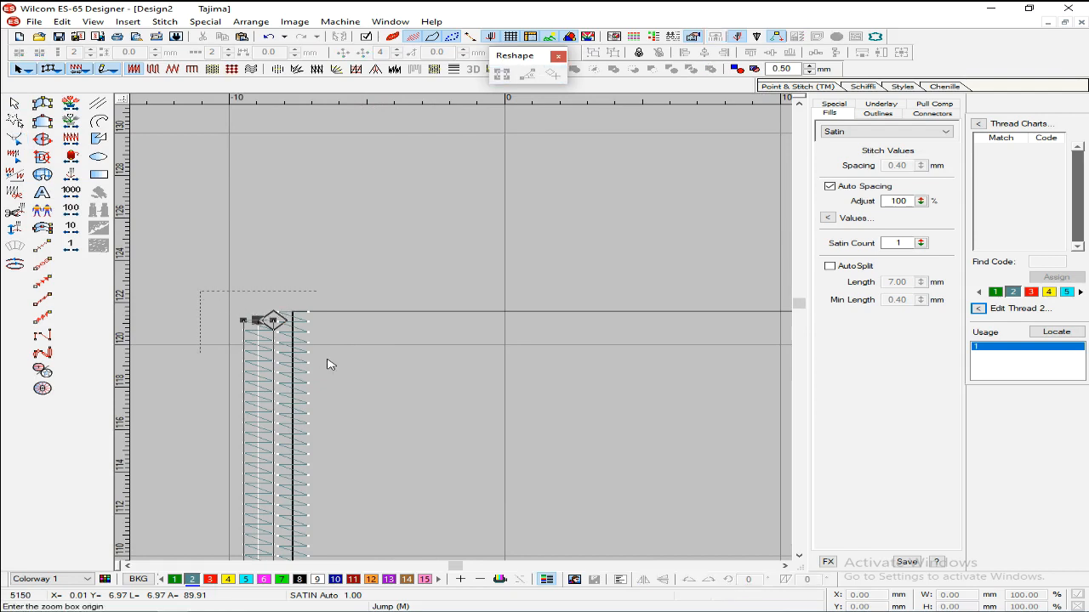
{"action": "left_click_drag", "start_coordinate": [199, 292], "coordinate": [323, 339]}
{"action": "left_click_drag", "start_coordinate": [433, 305], "coordinate": [493, 234]}
{"action": "key", "text": "Return"}
{"action": "key", "text": "Escape"}
{"action": "key", "text": "shift+z"}
{"action": "key", "text": "shift+z"}
{"action": "key", "text": "shift+z"}
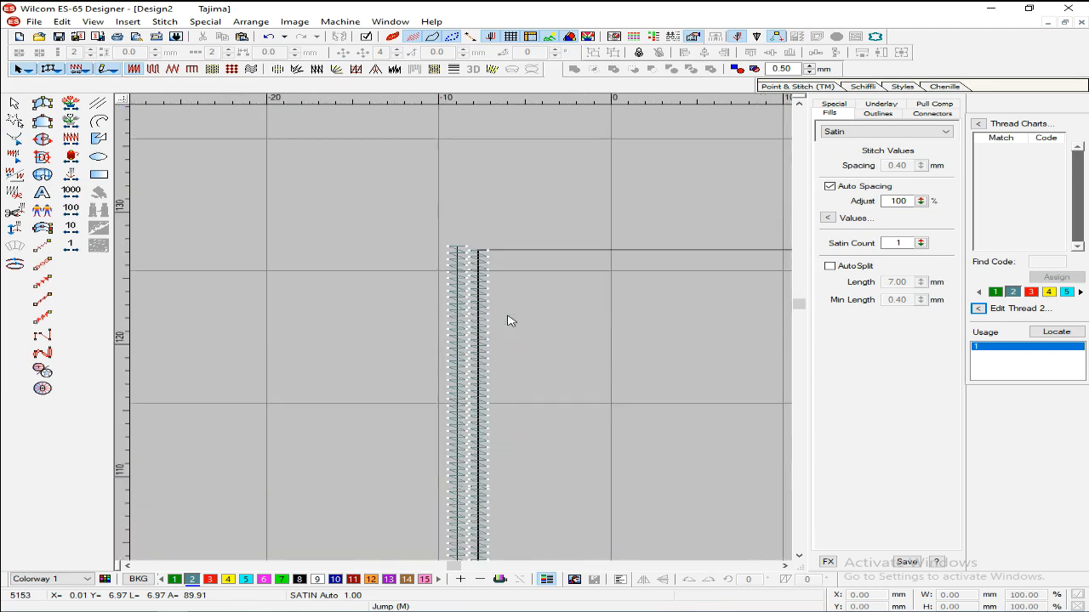
- Duplicate the outer satin column and nudge the copy inward between the two columns, to about X -3.98 mm
{"action": "scroll", "coordinate": [502, 319], "scroll_direction": "down", "scroll_amount": 4}
{"action": "key", "text": "z"}
{"action": "left_click", "coordinate": [463, 320]}
{"action": "key", "text": "ctrl+d"}
{"action": "key", "text": "Right"}
{"action": "key", "text": "Right"}
{"action": "key", "text": "Right"}
{"action": "key", "text": "Right"}
{"action": "key", "text": "Right"}
{"action": "key", "text": "Right"}
{"action": "key", "text": "Right"}
{"action": "key", "text": "Right"}
{"action": "key", "text": "Right"}
{"action": "key", "text": "Right"}
{"action": "key", "text": "Right"}
{"action": "key", "text": "Right"}
{"action": "key", "text": "Right"}
{"action": "key", "text": "Right"}
{"action": "key", "text": "Right"}
{"action": "key", "text": "Right"}
{"action": "key", "text": "Right"}
{"action": "key", "text": "Right"}
{"action": "key", "text": "Right"}
{"action": "key", "text": "Right"}
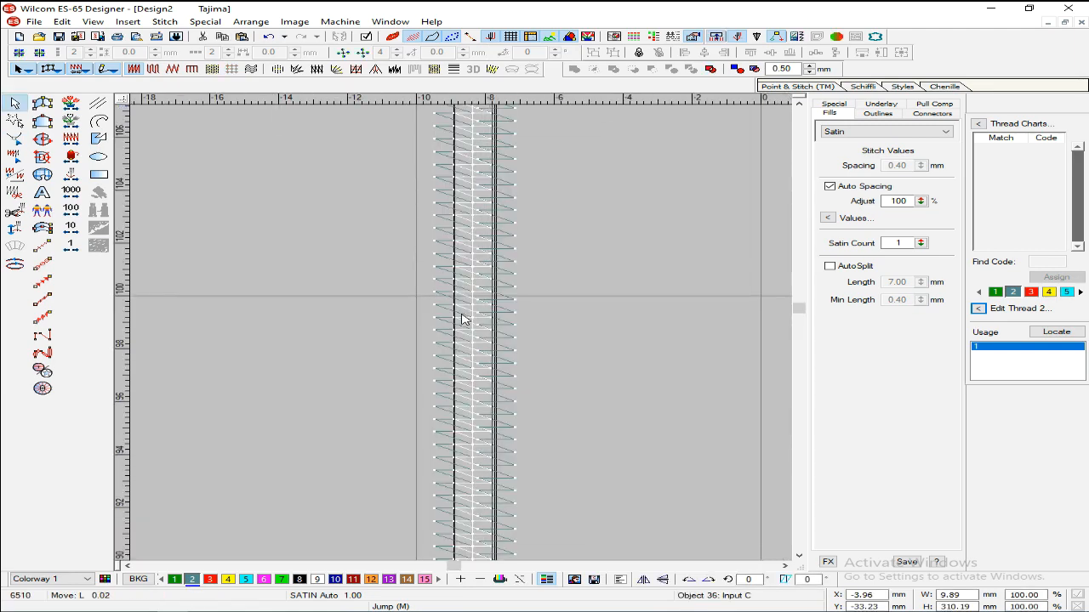
{"action": "key", "text": "Left"}
- Nudge the middle column copy upward to about Y -33.03 mm so its diagonal tail runs between the two satin tails
{"action": "scroll", "coordinate": [488, 333], "scroll_direction": "down", "scroll_amount": 3}
{"action": "scroll", "coordinate": [593, 343], "scroll_direction": "down", "scroll_amount": 15}
{"action": "scroll", "coordinate": [593, 344], "scroll_direction": "down", "scroll_amount": 15}
{"action": "scroll", "coordinate": [597, 345], "scroll_direction": "down", "scroll_amount": 6}
{"action": "key", "text": "shift+z"}
{"action": "key", "text": "shift+z"}
{"action": "key", "text": "shift+z"}
{"action": "key", "text": "shift+z"}
{"action": "scroll", "coordinate": [597, 345], "scroll_direction": "down", "scroll_amount": 3}
{"action": "scroll", "coordinate": [556, 353], "scroll_direction": "up", "scroll_amount": 2}
{"action": "key", "text": "z"}
{"action": "key", "text": "z"}
{"action": "scroll", "coordinate": [552, 352], "scroll_direction": "up", "scroll_amount": 1}
{"action": "key", "text": "z"}
{"action": "scroll", "coordinate": [552, 352], "scroll_direction": "up", "scroll_amount": 2}
{"action": "key", "text": "shift+z"}
{"action": "scroll", "coordinate": [551, 352], "scroll_direction": "up", "scroll_amount": 5}
{"action": "key", "text": "z"}
{"action": "scroll", "coordinate": [549, 352], "scroll_direction": "up", "scroll_amount": 5}
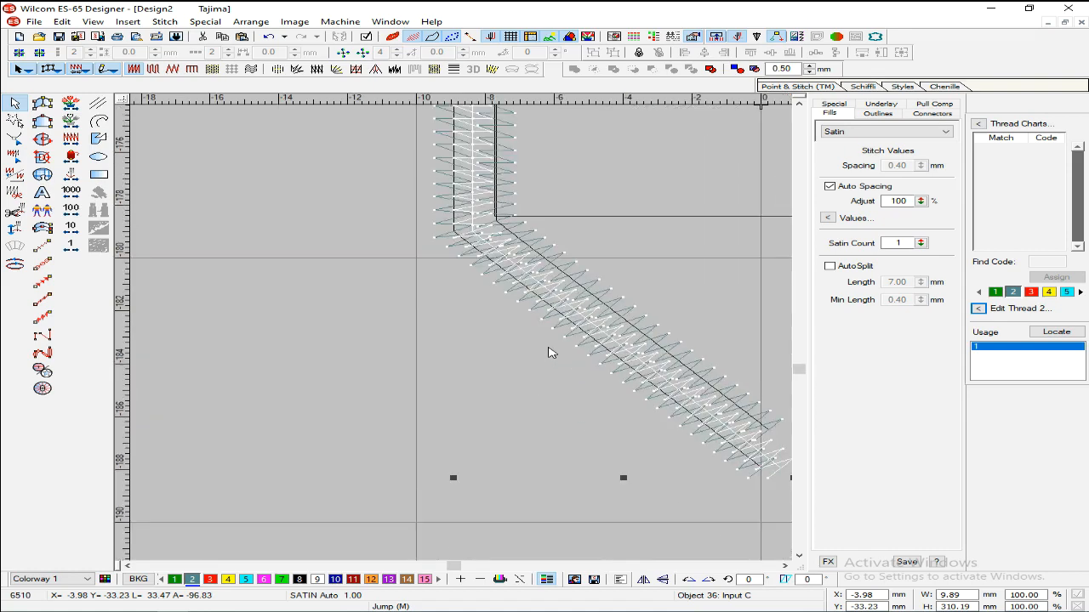
{"action": "key", "text": "Up"}
{"action": "key", "text": "Up"}
{"action": "key", "text": "Up"}
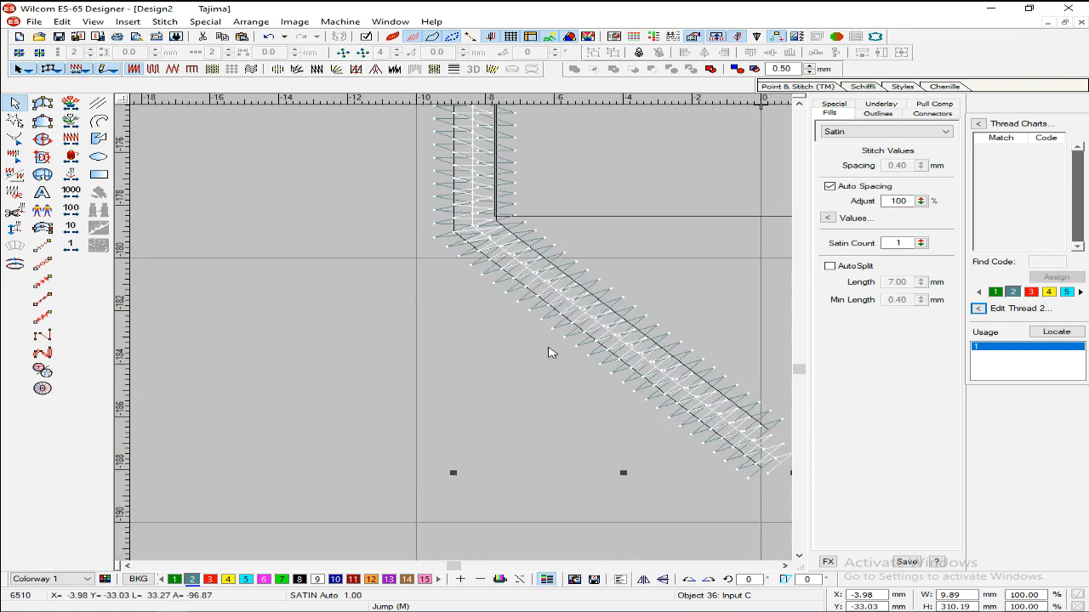
- Convert the middle column copy to a Backstitch outline and check the border's lower corner in the realistic stitch preview
{"action": "left_click", "coordinate": [44, 299]}
{"action": "left_click", "coordinate": [770, 486]}
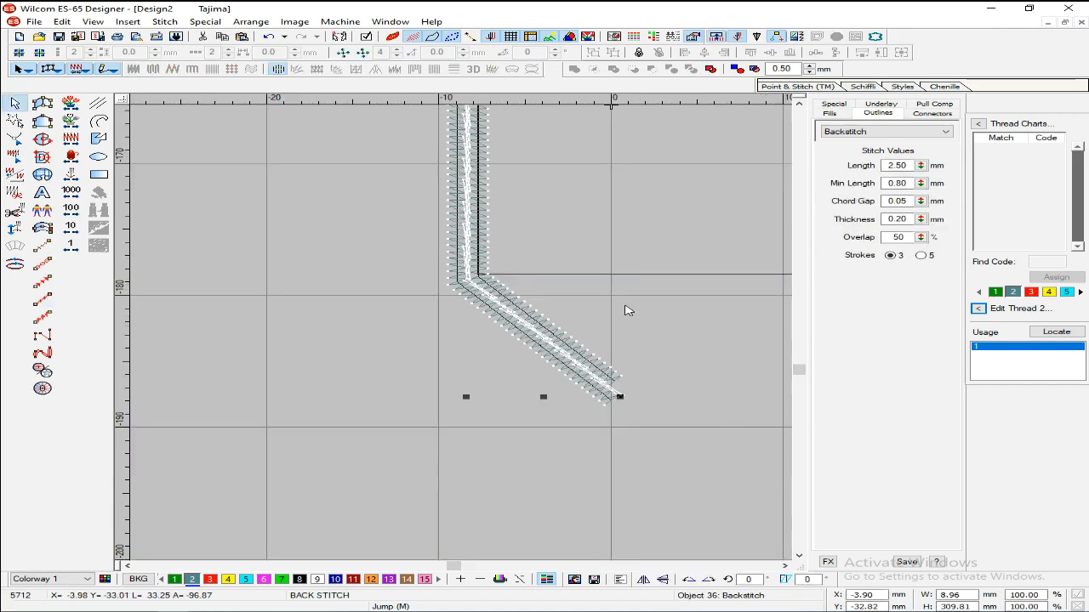
{"action": "key", "text": "shift+z"}
{"action": "key", "text": "shift+z"}
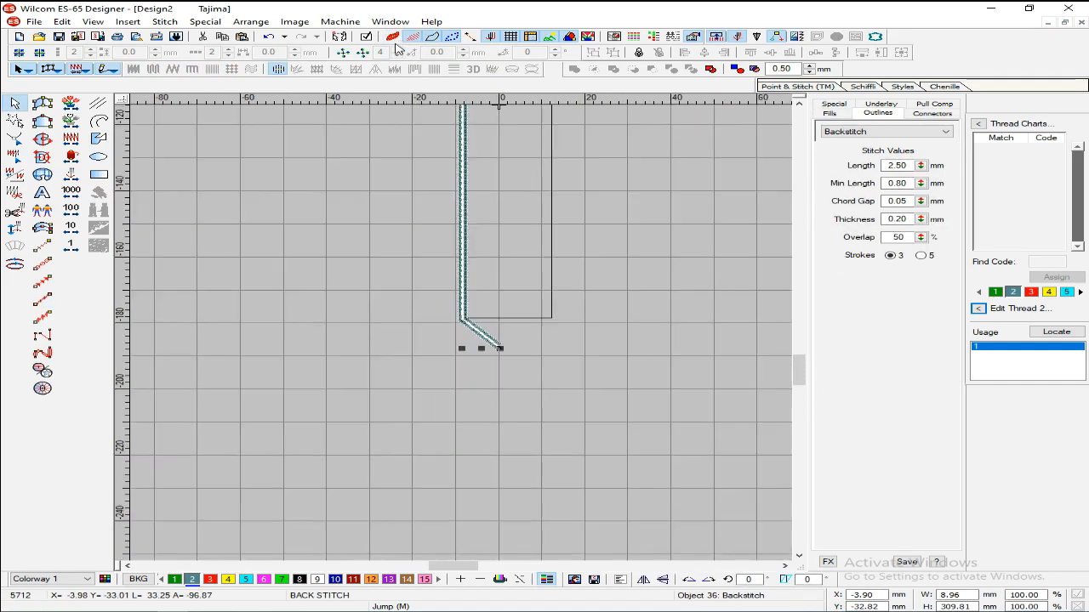
{"action": "key", "text": "z"}
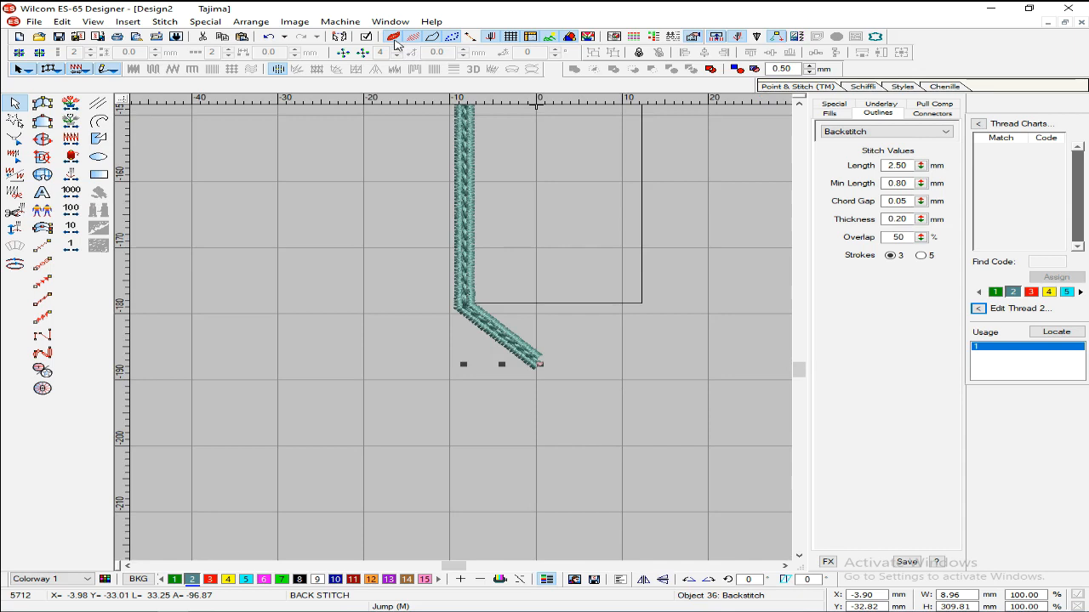
{"action": "key", "text": "z"}
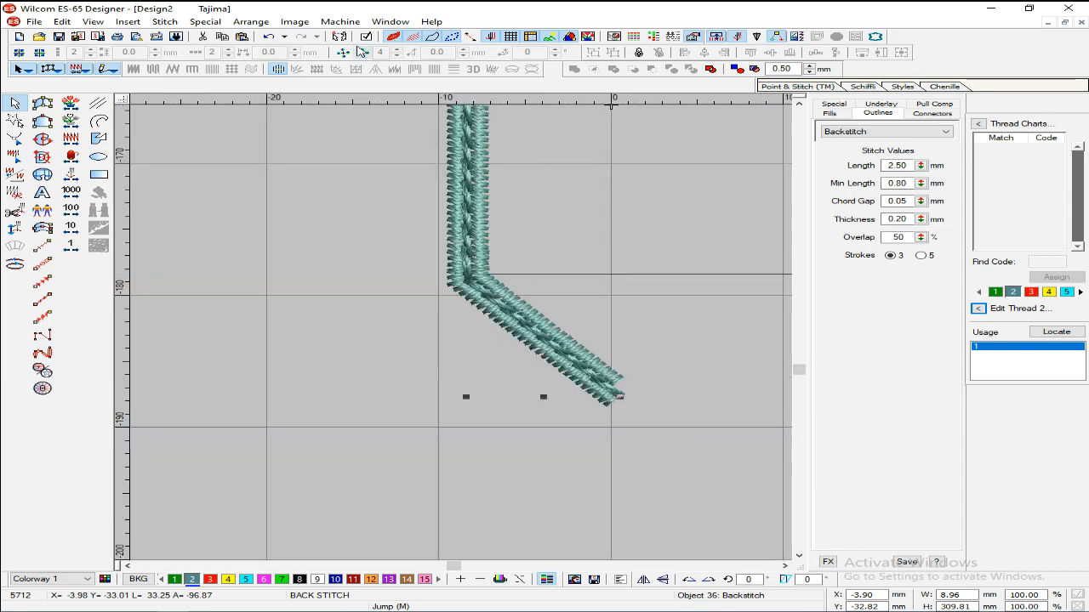
{"action": "left_click", "coordinate": [400, 40]}
- Reshape the backstitch line's lower end, pulling its end point back between the ends of the two satin columns
{"action": "key", "text": "z"}
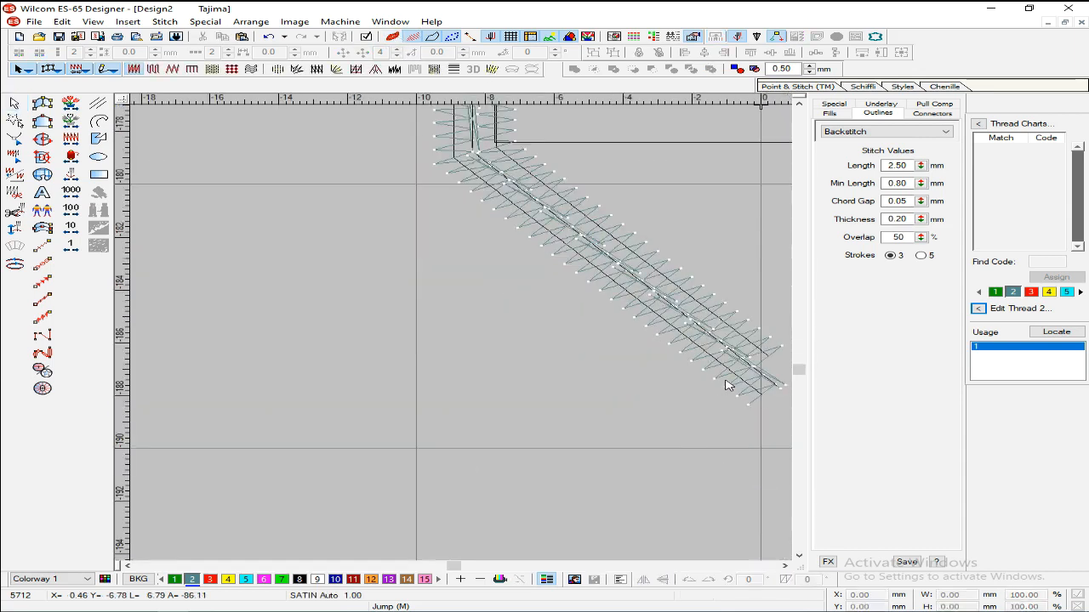
{"action": "left_click", "coordinate": [749, 376]}
{"action": "key", "text": "h"}
{"action": "key", "text": "b"}
{"action": "left_click_drag", "start_coordinate": [540, 311], "coordinate": [715, 438]}
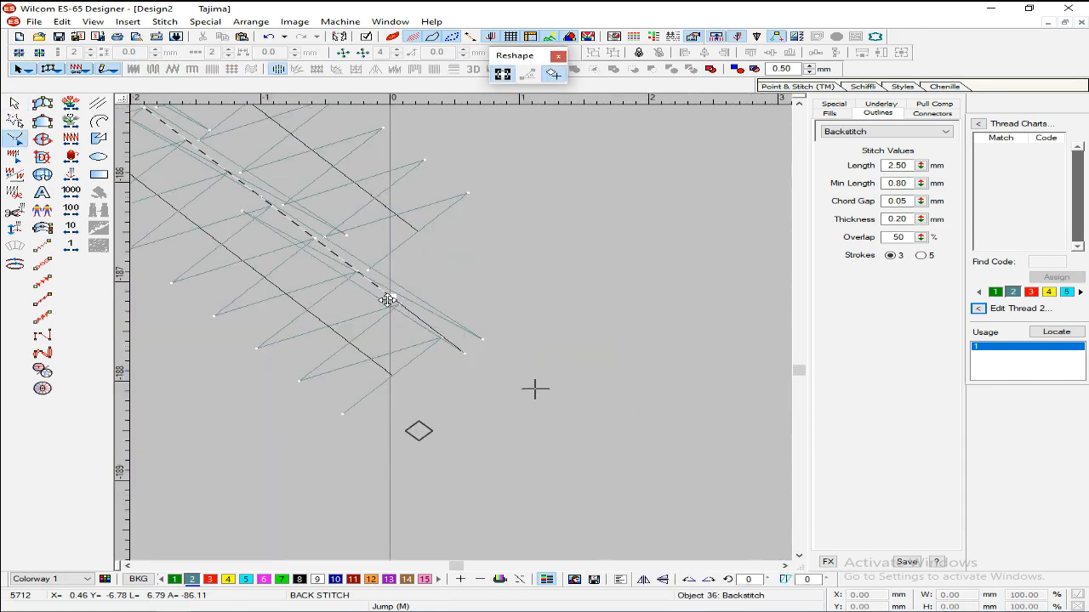
{"action": "key", "text": "Return"}
{"action": "key", "text": "Escape"}
{"action": "key", "text": "shift+z"}
{"action": "key", "text": "shift+z"}
{"action": "key", "text": "shift+z"}
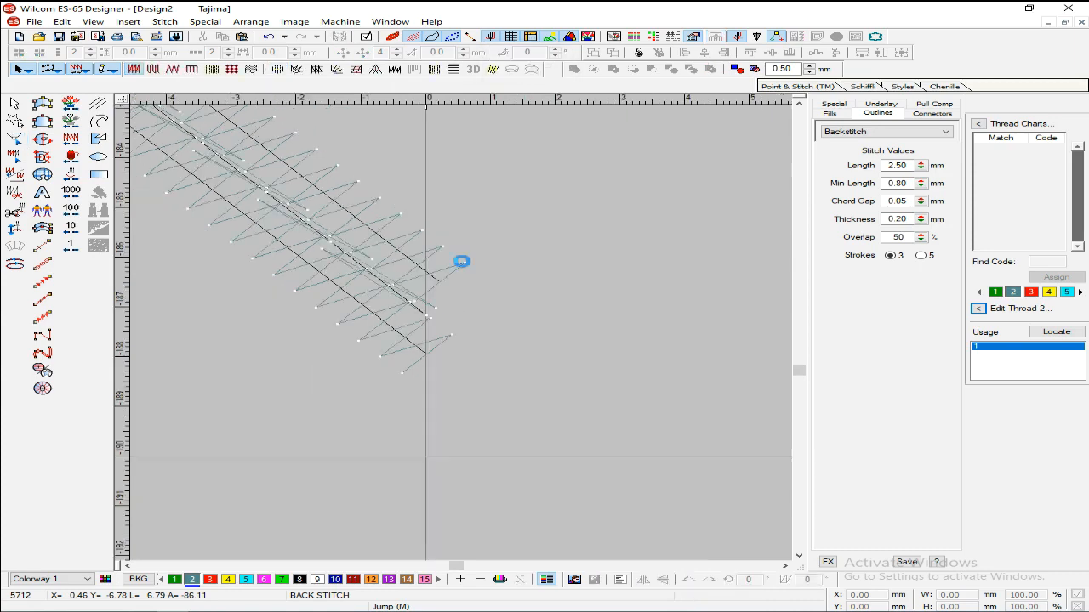
- Select both stitched motifs and move them outside the long border near its upper end, to about X -16.25, Y 87.78 mm
{"action": "scroll", "coordinate": [455, 284], "scroll_direction": "up", "scroll_amount": 3}
{"action": "scroll", "coordinate": [454, 283], "scroll_direction": "up", "scroll_amount": 2}
{"action": "key", "text": "shift+z"}
{"action": "key", "text": "shift+z"}
{"action": "key", "text": "shift+z"}
{"action": "scroll", "coordinate": [473, 257], "scroll_direction": "up", "scroll_amount": 3}
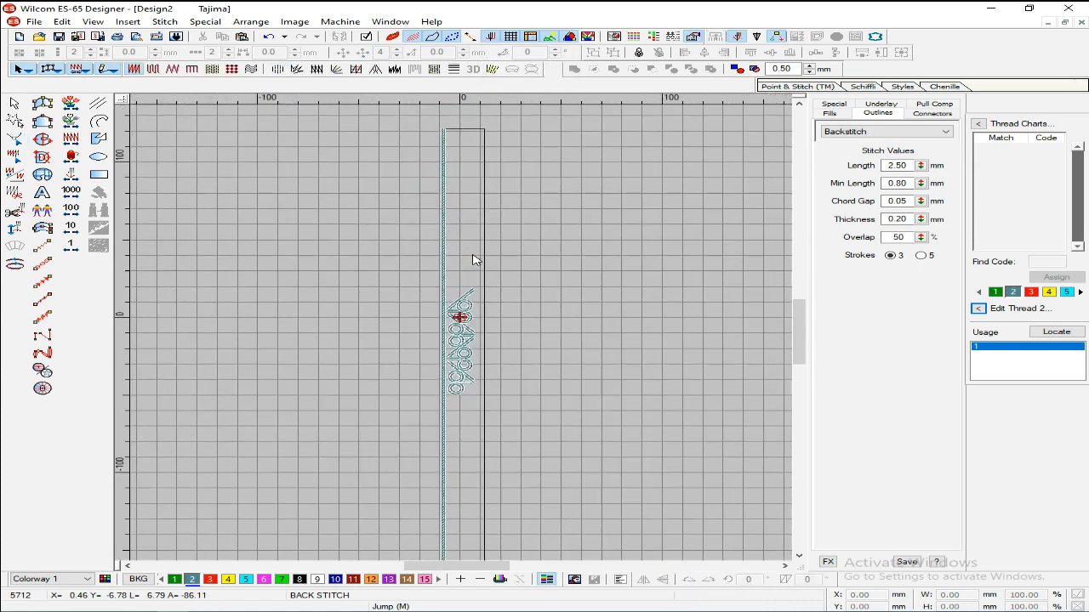
{"action": "key", "text": "z"}
{"action": "scroll", "coordinate": [471, 265], "scroll_direction": "down", "scroll_amount": 2}
{"action": "scroll", "coordinate": [513, 281], "scroll_direction": "up", "scroll_amount": 3}
{"action": "left_click_drag", "start_coordinate": [568, 295], "coordinate": [398, 483]}
{"action": "left_click_drag", "start_coordinate": [478, 118], "coordinate": [443, 191]}
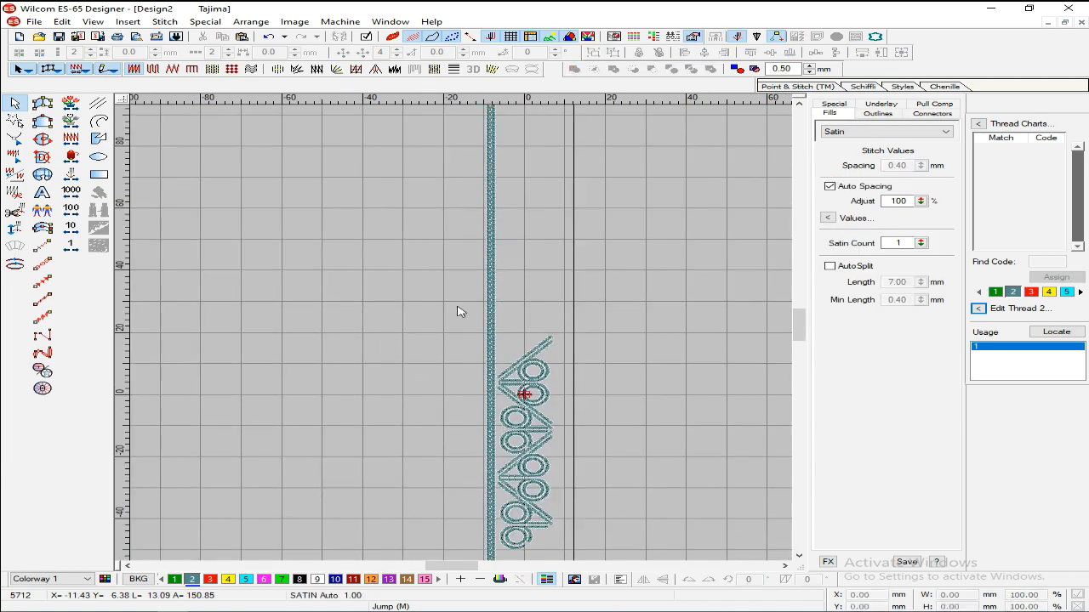
{"action": "left_click", "coordinate": [525, 404]}
{"action": "left_click_drag", "start_coordinate": [522, 389], "coordinate": [476, 422]}
{"action": "key", "text": "z"}
{"action": "scroll", "coordinate": [544, 331], "scroll_direction": "down", "scroll_amount": 3}
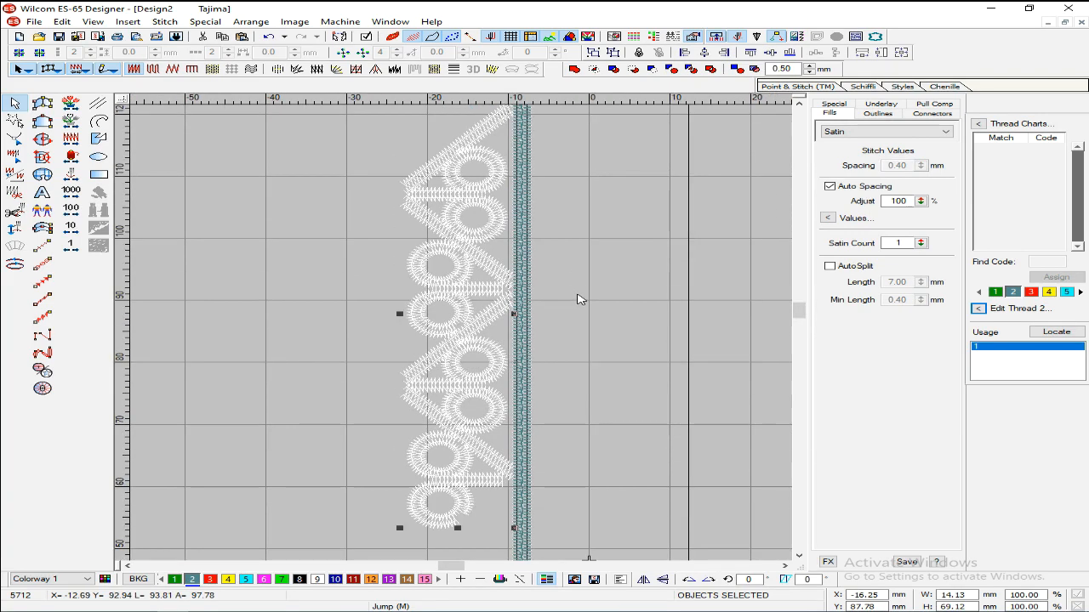
- Nudge the selected motifs right to X -15.96 mm so their tips meet the border's outer satin column
{"action": "key", "text": "z"}
{"action": "key", "text": "z"}
{"action": "key", "text": "Right"}
{"action": "key", "text": "Right"}
{"action": "key", "text": "Right"}
{"action": "key", "text": "Right"}
{"action": "key", "text": "Right"}
{"action": "key", "text": "Right"}
{"action": "key", "text": "Right"}
{"action": "key", "text": "Right"}
{"action": "key", "text": "Right"}
{"action": "key", "text": "Right"}
{"action": "key", "text": "Right"}
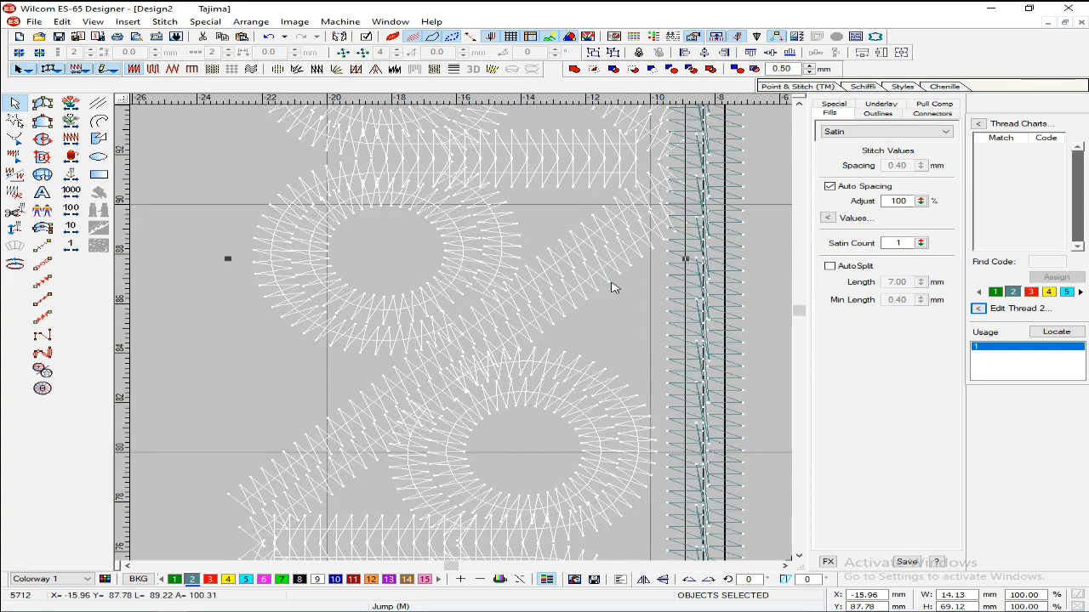
- Move the motifs upward along the border past the rectangle's top edge, to about Y 115.21 mm
{"action": "key", "text": "shift+z"}
{"action": "key", "text": "shift+z"}
{"action": "key", "text": "shift+z"}
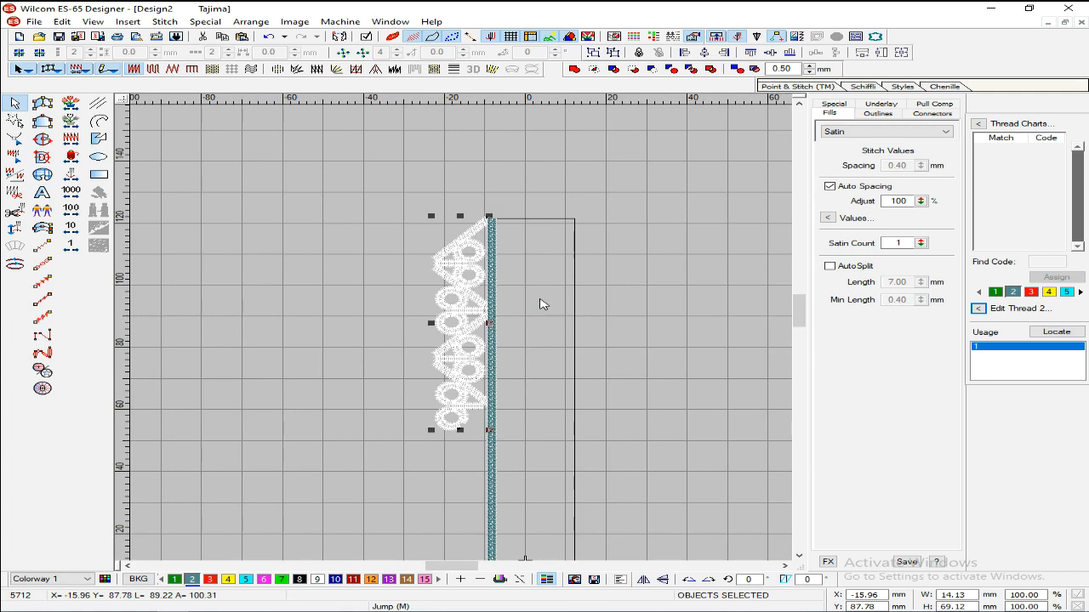
{"action": "left_click_drag", "start_coordinate": [473, 237], "coordinate": [465, 239]}
{"action": "key", "text": "z"}
{"action": "key", "text": "z"}
{"action": "key", "text": "z"}
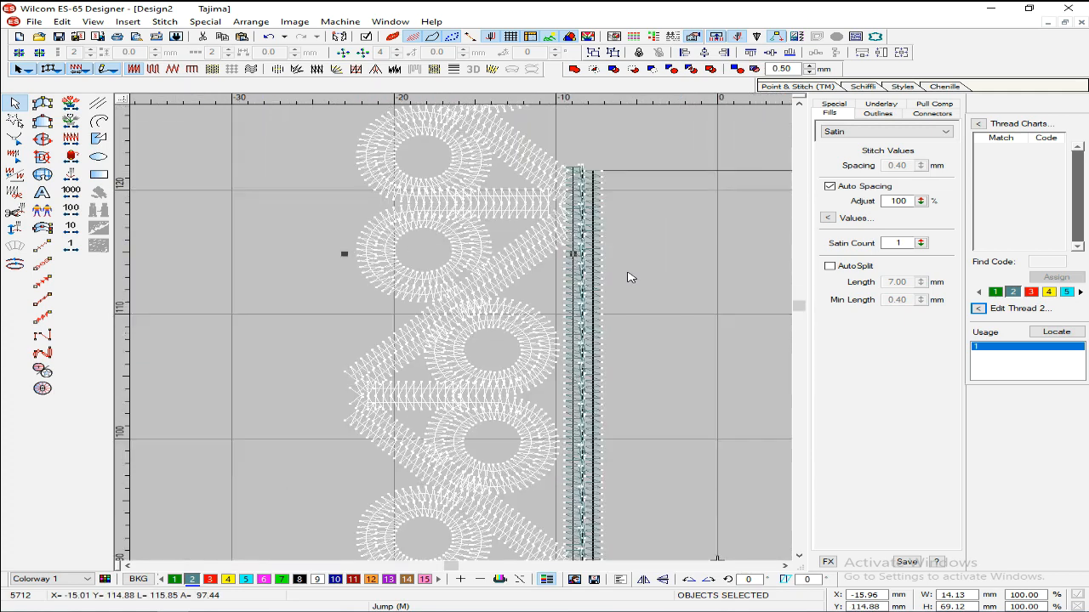
{"action": "key", "text": "Up"}
{"action": "key", "text": "Up"}
{"action": "key", "text": "Up"}
{"action": "key", "text": "Up"}
{"action": "key", "text": "Up"}
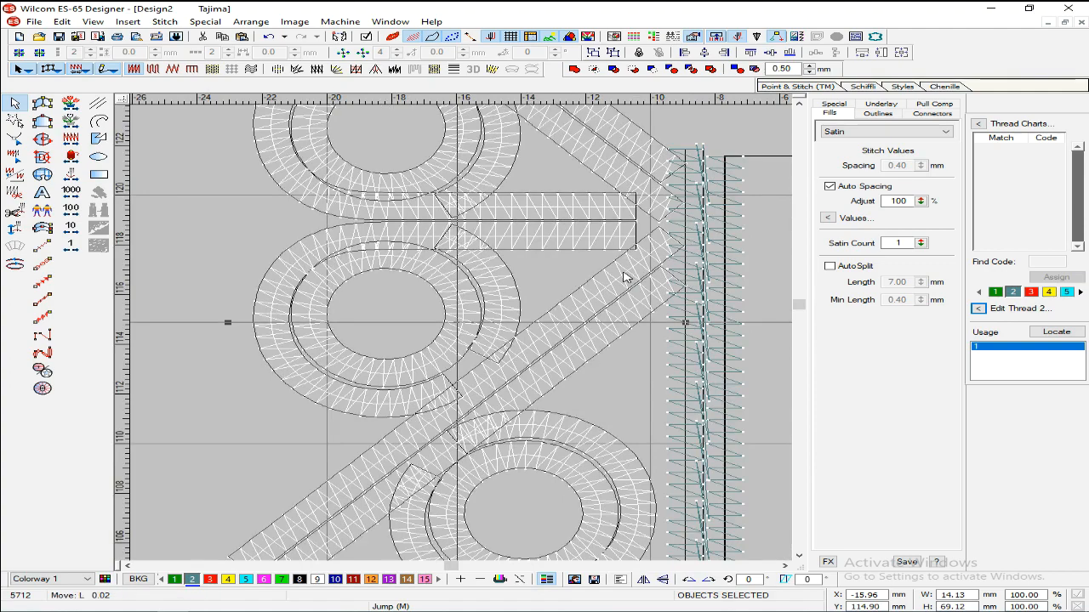
- Duplicate the motifs and place the copy directly below the first set, nudged up to about Y 53.71 mm to continue the pattern
{"action": "key", "text": "shift+z"}
{"action": "key", "text": "shift+z"}
{"action": "key", "text": "shift+z"}
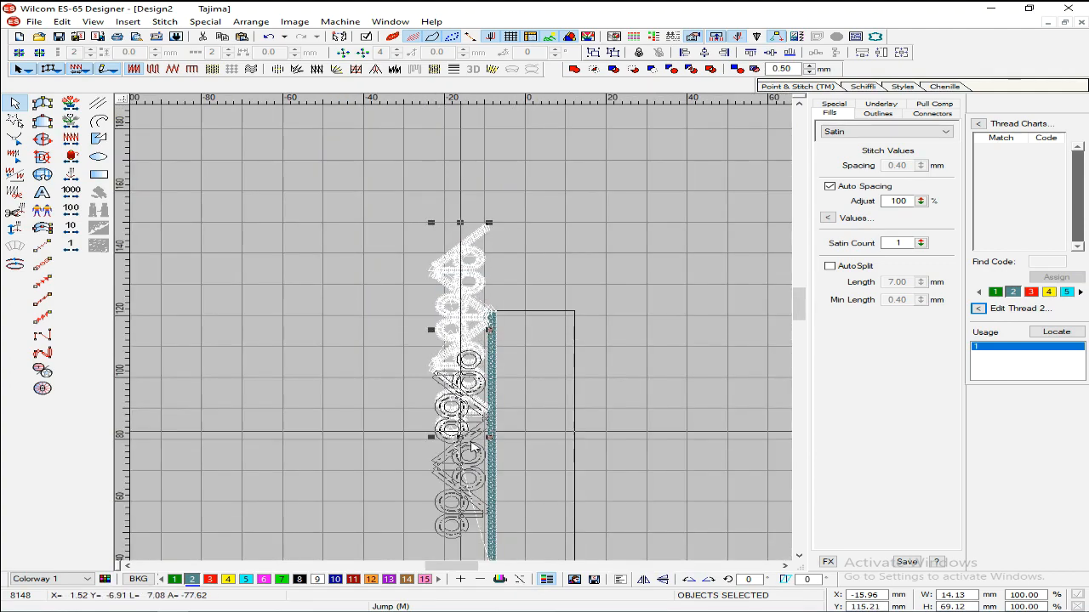
{"action": "key", "text": "z"}
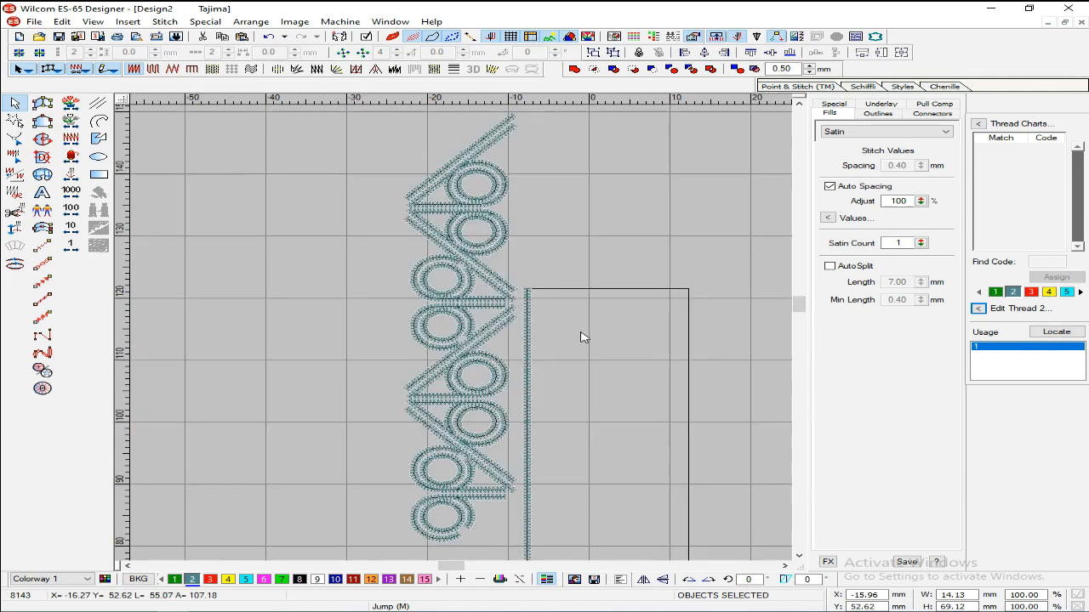
{"action": "key", "text": "z"}
{"action": "key", "text": "z"}
{"action": "key", "text": "Up"}
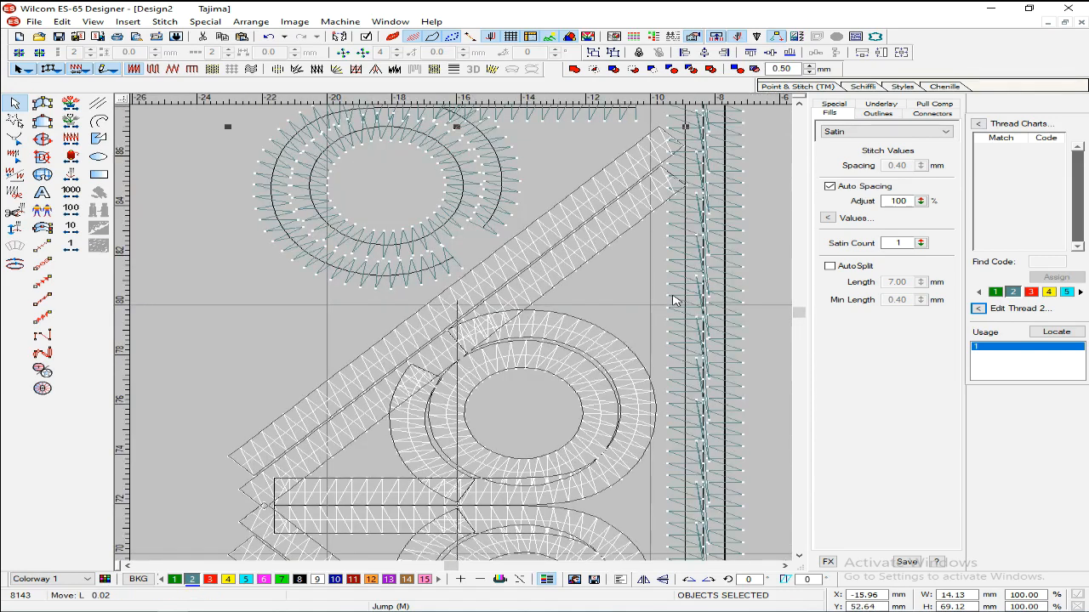
{"action": "key", "text": "Up"}
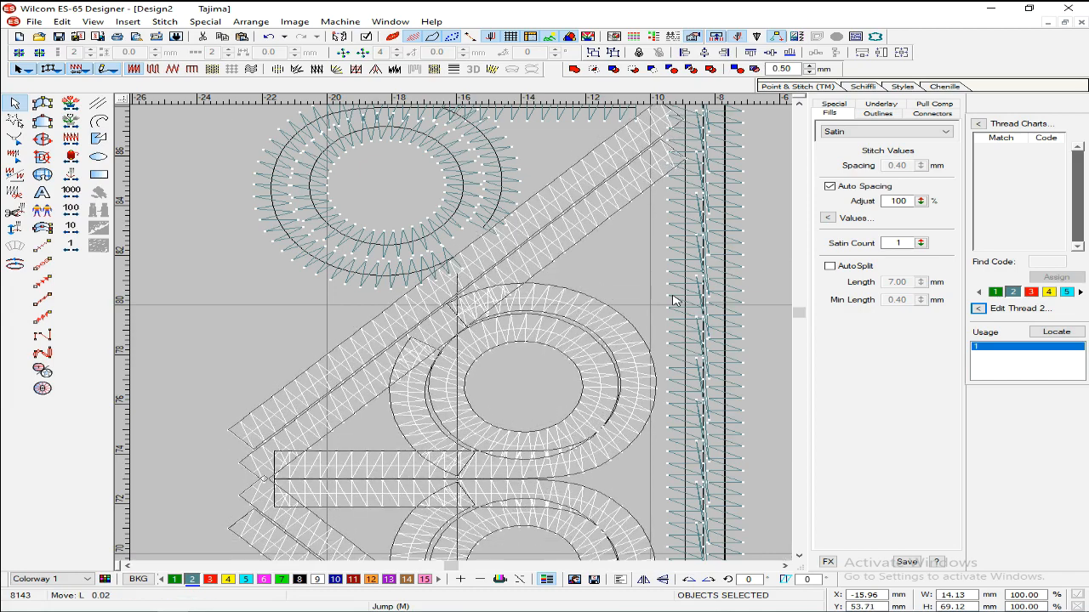
- Duplicate the selected motifs and move the copy down along the border below the previous set, to about Y -8.22 mm
{"action": "key", "text": "shift+z"}
{"action": "key", "text": "shift+z"}
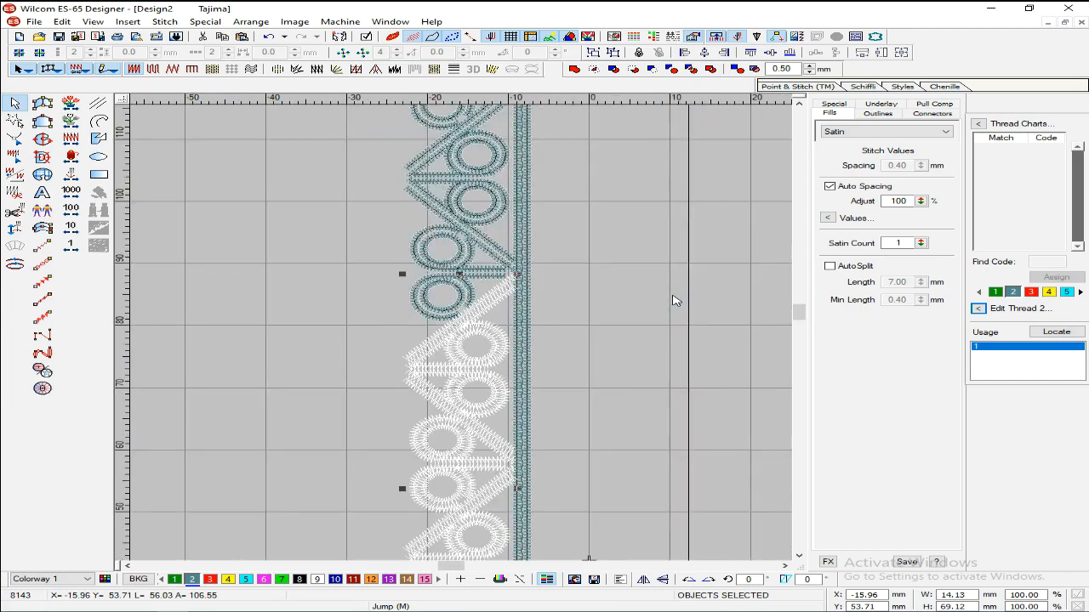
{"action": "key", "text": "shift+z"}
{"action": "key", "text": "shift+z"}
{"action": "key", "text": "Down"}
{"action": "key", "text": "Down"}
{"action": "key", "text": "Down"}
{"action": "key", "text": "Down"}
{"action": "key", "text": "Down"}
{"action": "key", "text": "Down"}
{"action": "key", "text": "Down"}
{"action": "key", "text": "Down"}
{"action": "key", "text": "Down"}
{"action": "key", "text": "Down"}
{"action": "key", "text": "Down"}
{"action": "key", "text": "Down"}
{"action": "key", "text": "Down"}
{"action": "key", "text": "Down"}
{"action": "key", "text": "Down"}
{"action": "key", "text": "Down"}
{"action": "key", "text": "Down"}
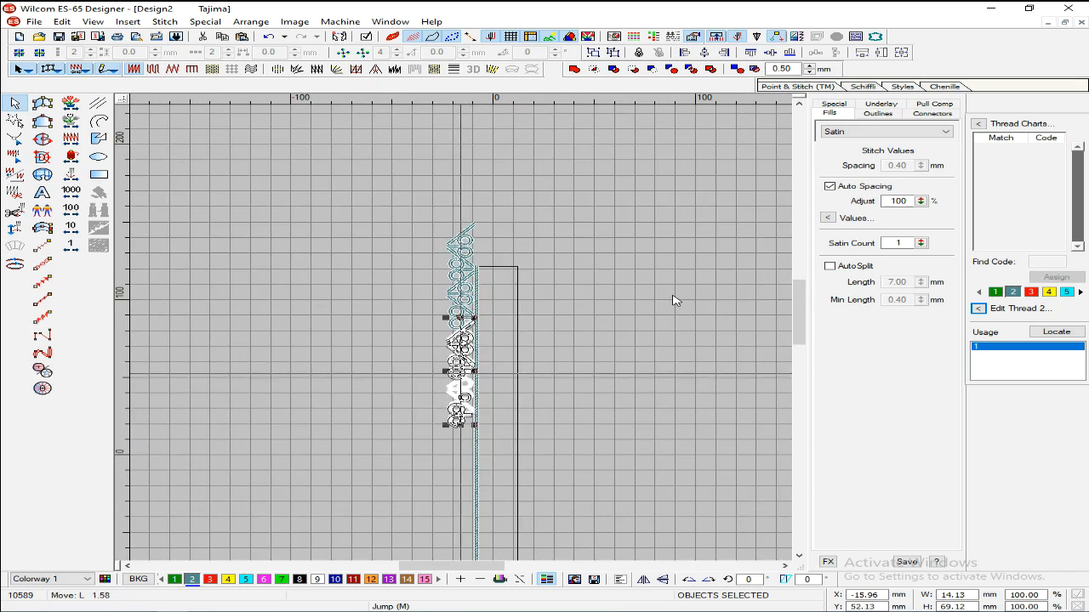
{"action": "key", "text": "Down"}
{"action": "key", "text": "Down"}
{"action": "key", "text": "Down"}
{"action": "key", "text": "Down"}
{"action": "key", "text": "Down"}
{"action": "key", "text": "Down"}
{"action": "key", "text": "Down"}
{"action": "key", "text": "Down"}
{"action": "key", "text": "Down"}
{"action": "key", "text": "Down"}
{"action": "key", "text": "Down"}
{"action": "key", "text": "Down"}
{"action": "key", "text": "Down"}
{"action": "key", "text": "Down"}
{"action": "key", "text": "Down"}
{"action": "key", "text": "Down"}
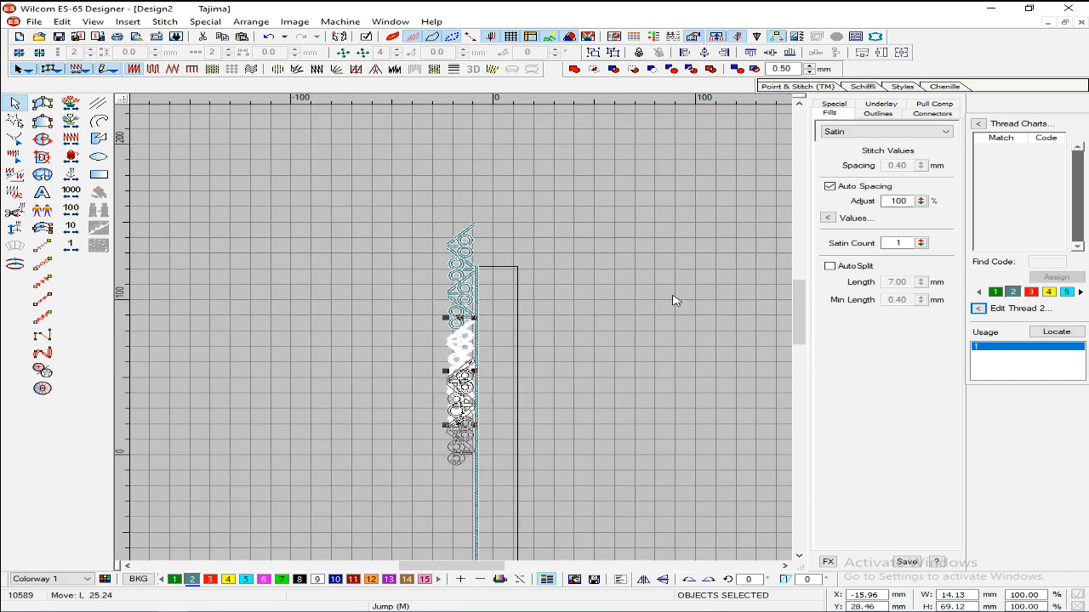
{"action": "key", "text": "Down"}
{"action": "key", "text": "Down"}
{"action": "key", "text": "Down"}
{"action": "key", "text": "Down"}
{"action": "key", "text": "Down"}
{"action": "key", "text": "Down"}
{"action": "key", "text": "Down"}
{"action": "key", "text": "Down"}
{"action": "key", "text": "Down"}
{"action": "key", "text": "Down"}
{"action": "key", "text": "Down"}
{"action": "key", "text": "Down"}
{"action": "key", "text": "Down"}
{"action": "key", "text": "Down"}
{"action": "key", "text": "Down"}
{"action": "key", "text": "Down"}
{"action": "key", "text": "Down"}
{"action": "key", "text": "Down"}
{"action": "key", "text": "Down"}
{"action": "key", "text": "Down"}
{"action": "key", "text": "Down"}
{"action": "key", "text": "Down"}
{"action": "key", "text": "Down"}
{"action": "key", "text": "Down"}
{"action": "key", "text": "Down"}
{"action": "key", "text": "Down"}
{"action": "key", "text": "Down"}
{"action": "key", "text": "Down"}
{"action": "key", "text": "Down"}
{"action": "key", "text": "Down"}
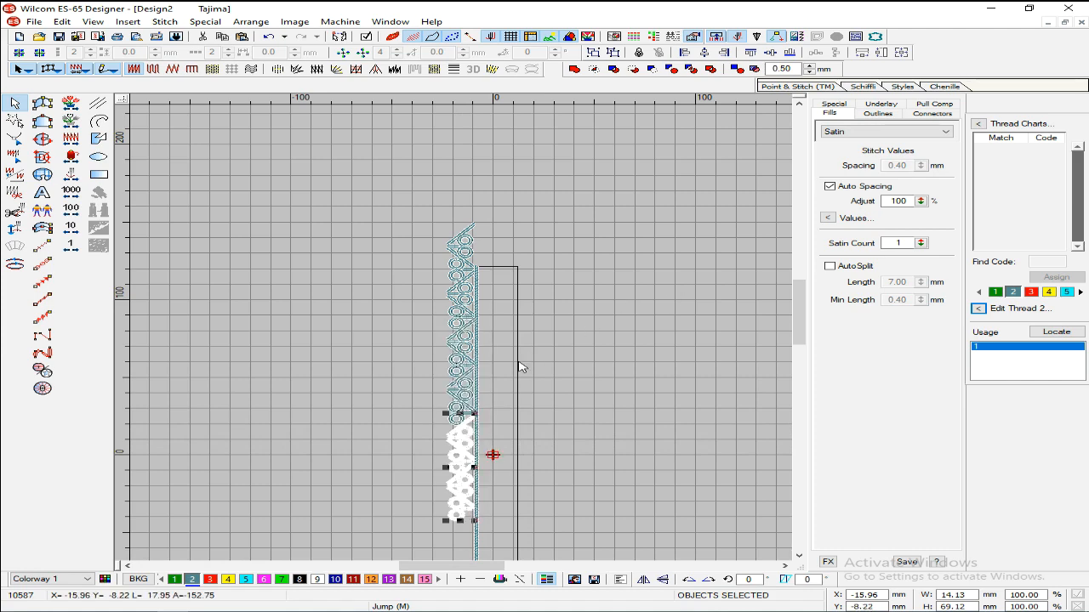
- Nudge the copied motifs vertically to about Y -7.78 mm so their upper diagonal joins the previous set beside the border
{"action": "key", "text": "b"}
{"action": "left_click_drag", "start_coordinate": [448, 406], "coordinate": [491, 437]}
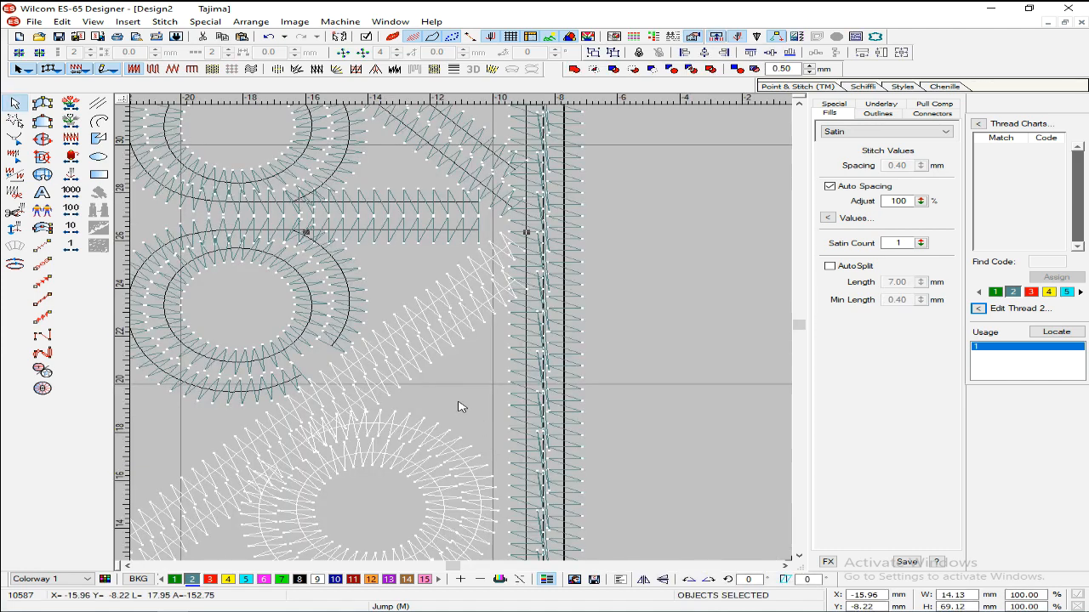
{"action": "key", "text": "Up"}
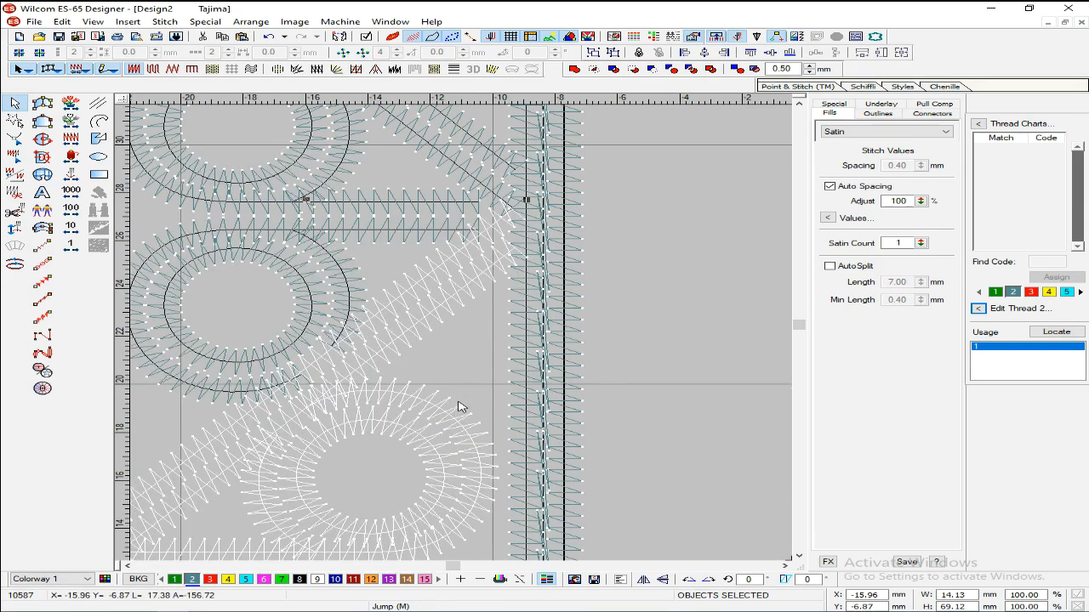
{"action": "key", "text": "Down"}
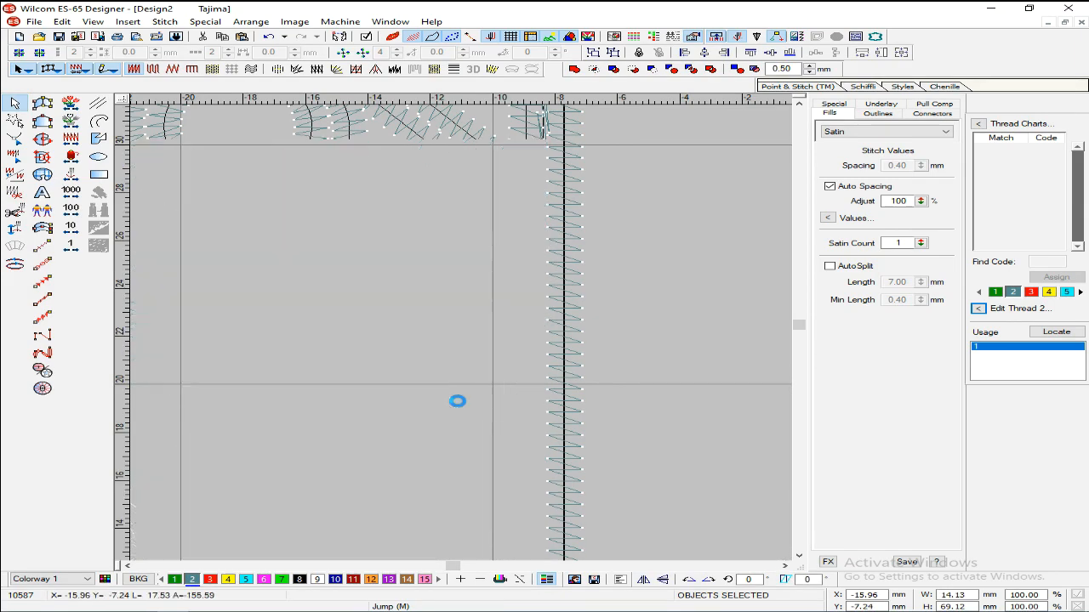
{"action": "key", "text": "Down"}
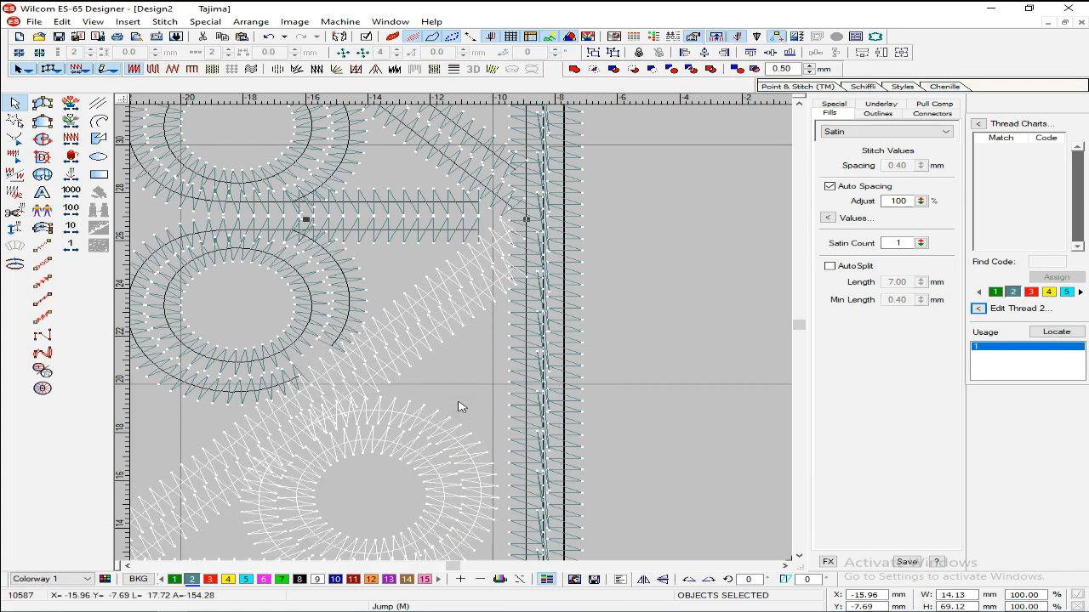
{"action": "key", "text": "Up"}
{"action": "key", "text": "Up"}
{"action": "key", "text": "Up"}
{"action": "key", "text": "Up"}
{"action": "key", "text": "Up"}
{"action": "key", "text": "Up"}
{"action": "key", "text": "Up"}
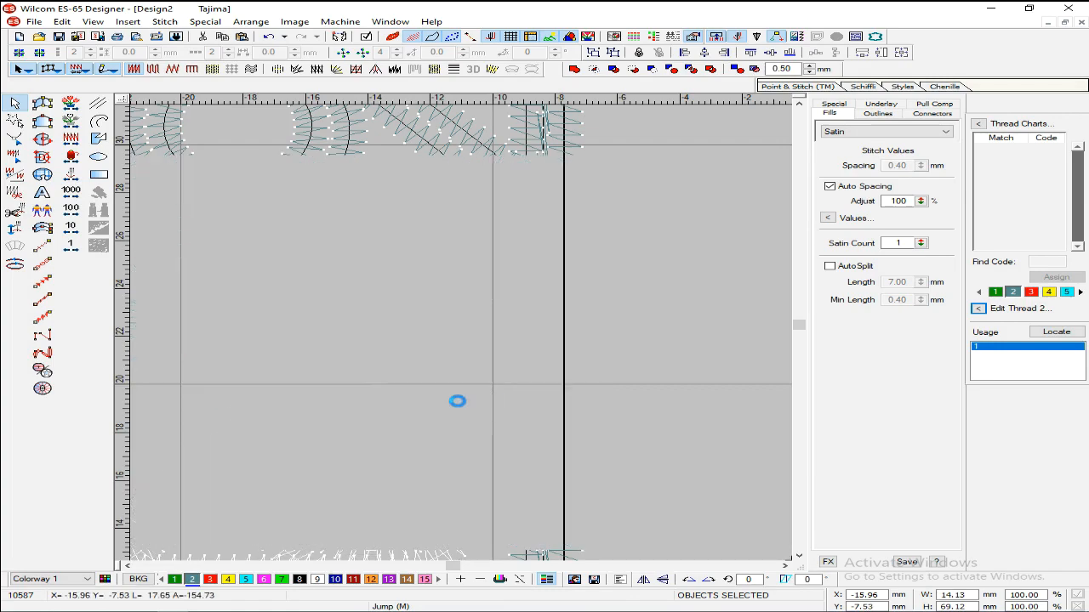
{"action": "key", "text": "Down"}
{"action": "key", "text": "Down"}
{"action": "key", "text": "Down"}
{"action": "key", "text": "Down"}
{"action": "key", "text": "Down"}
{"action": "key", "text": "Down"}
{"action": "key", "text": "Down"}
{"action": "key", "text": "Down"}
{"action": "key", "text": "Down"}
{"action": "key", "text": "Down"}
{"action": "key", "text": "Down"}
{"action": "key", "text": "Down"}
{"action": "key", "text": "Down"}
{"action": "key", "text": "Down"}
{"action": "key", "text": "Down"}
{"action": "key", "text": "Down"}
{"action": "key", "text": "Down"}
{"action": "key", "text": "Down"}
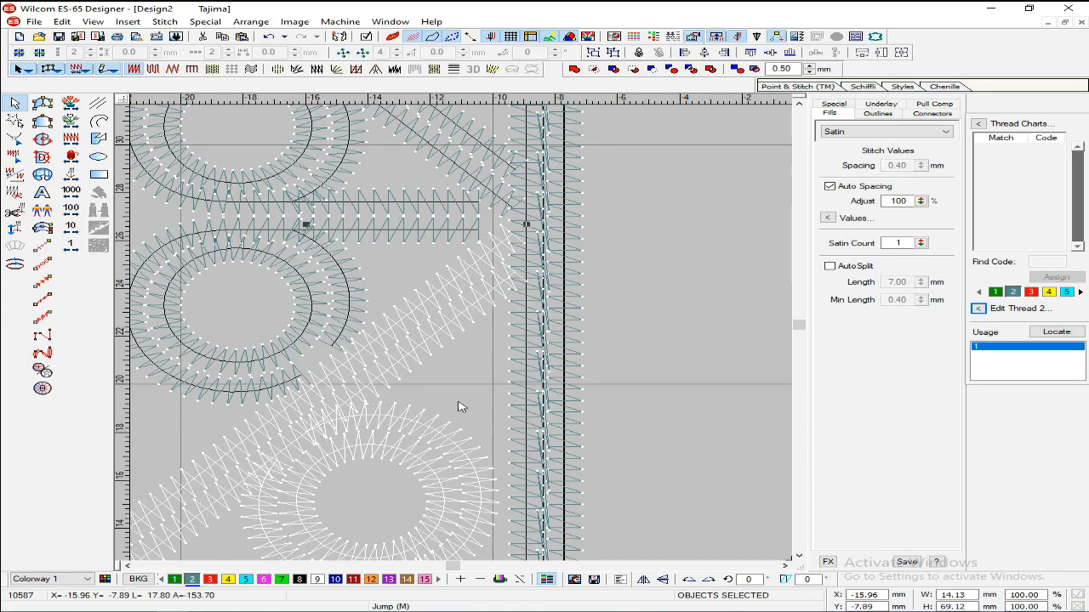
{"action": "key", "text": "Up"}
{"action": "key", "text": "Up"}
{"action": "key", "text": "Up"}
{"action": "key", "text": "Up"}
{"action": "key", "text": "Up"}
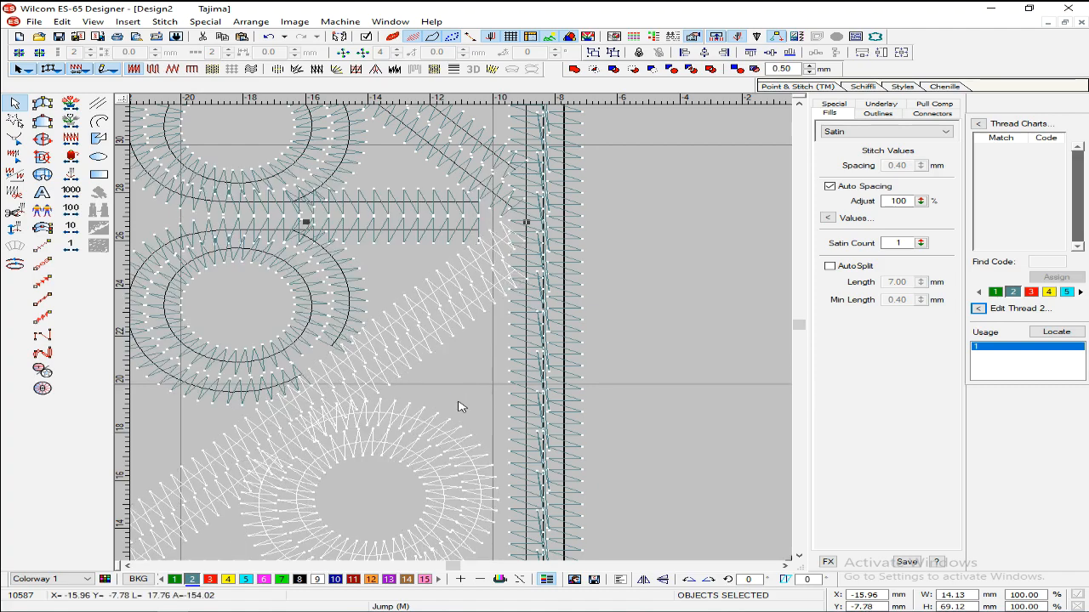
- Duplicate the motifs again and align the copy directly beneath the previous set, at about Y -69.24 mm
{"action": "key", "text": "shift+z"}
{"action": "scroll", "coordinate": [544, 301], "scroll_direction": "down", "scroll_amount": 8}
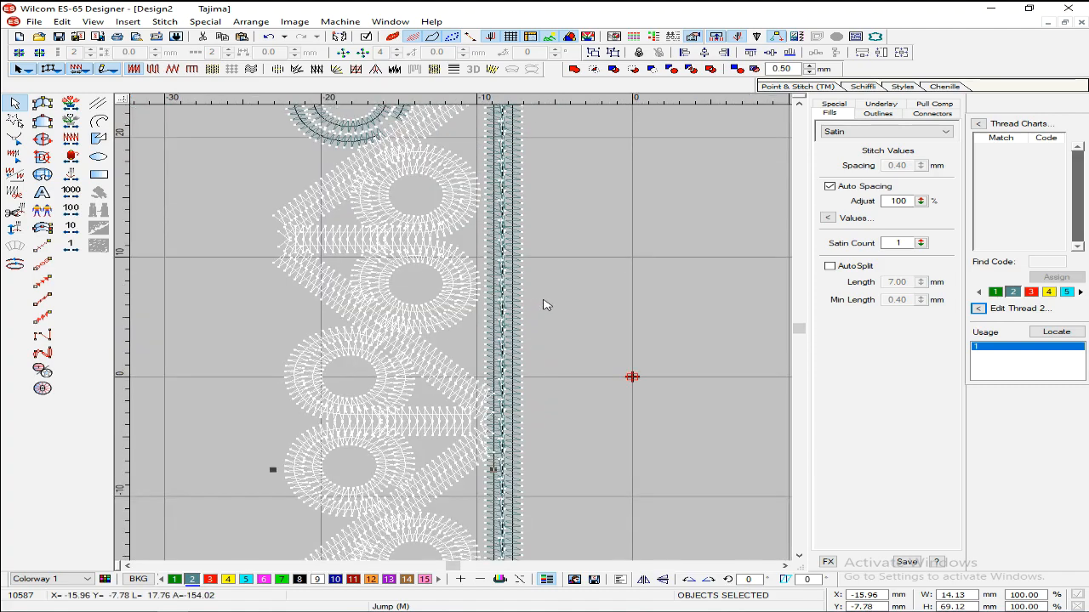
{"action": "key", "text": "shift+z"}
{"action": "key", "text": "shift+z"}
{"action": "key", "text": "shift+z"}
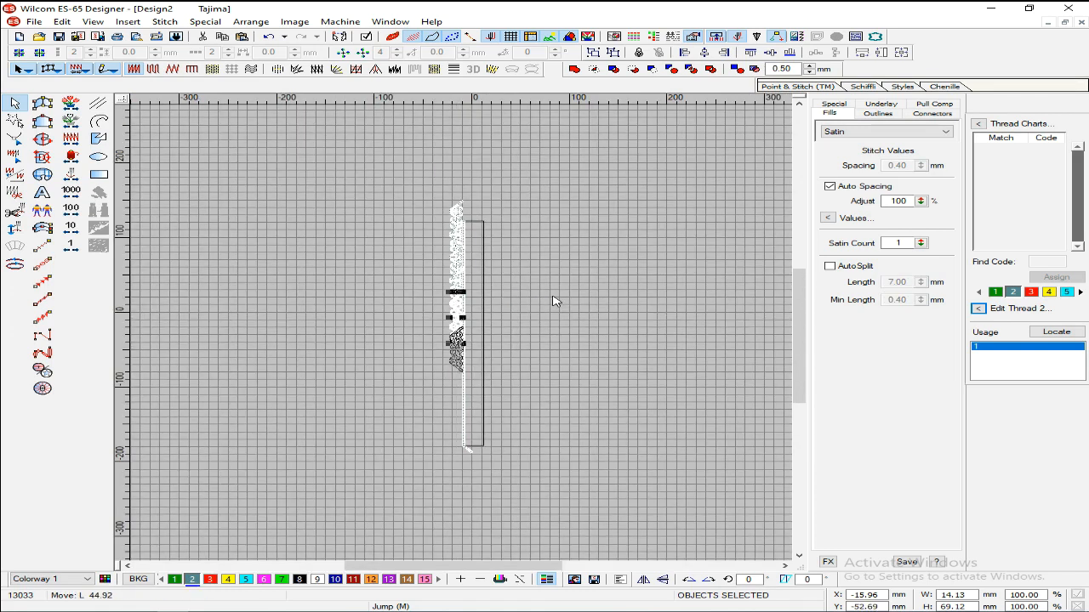
{"action": "key", "text": "b"}
{"action": "left_click_drag", "start_coordinate": [427, 327], "coordinate": [509, 356]}
{"action": "key", "text": "b"}
{"action": "left_click_drag", "start_coordinate": [372, 284], "coordinate": [484, 366]}
{"action": "key", "text": "shift+z"}
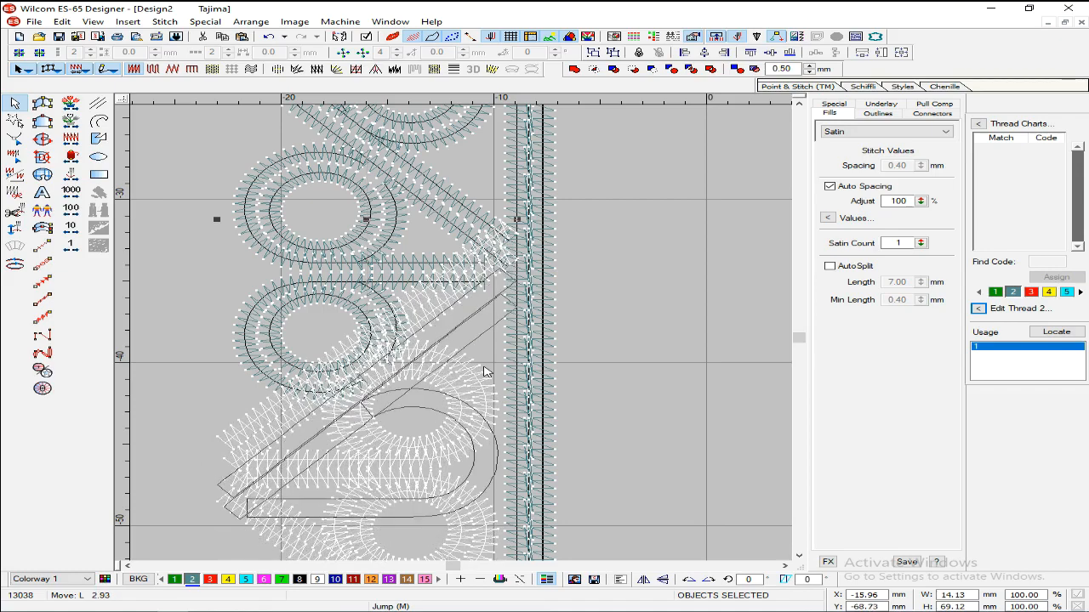
{"action": "key", "text": "z"}
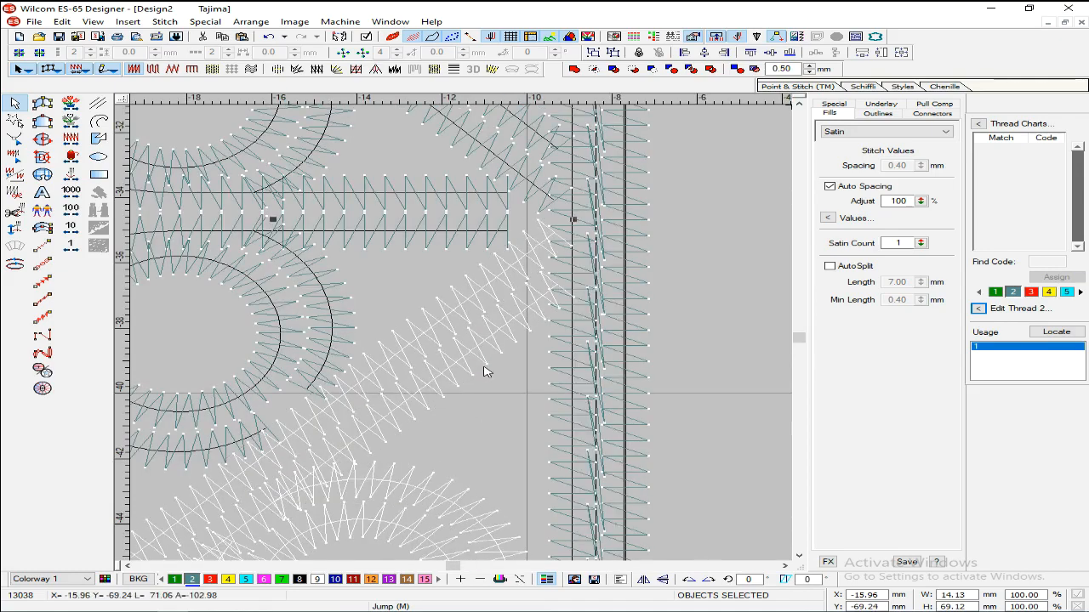
- Duplicate the selected motifs again and place the copy directly below the previous set, at about Y -128.95 mm
{"action": "key", "text": "shift+z"}
{"action": "key", "text": "shift+z"}
{"action": "scroll", "coordinate": [486, 332], "scroll_direction": "down", "scroll_amount": 3}
{"action": "scroll", "coordinate": [451, 331], "scroll_direction": "down", "scroll_amount": 2}
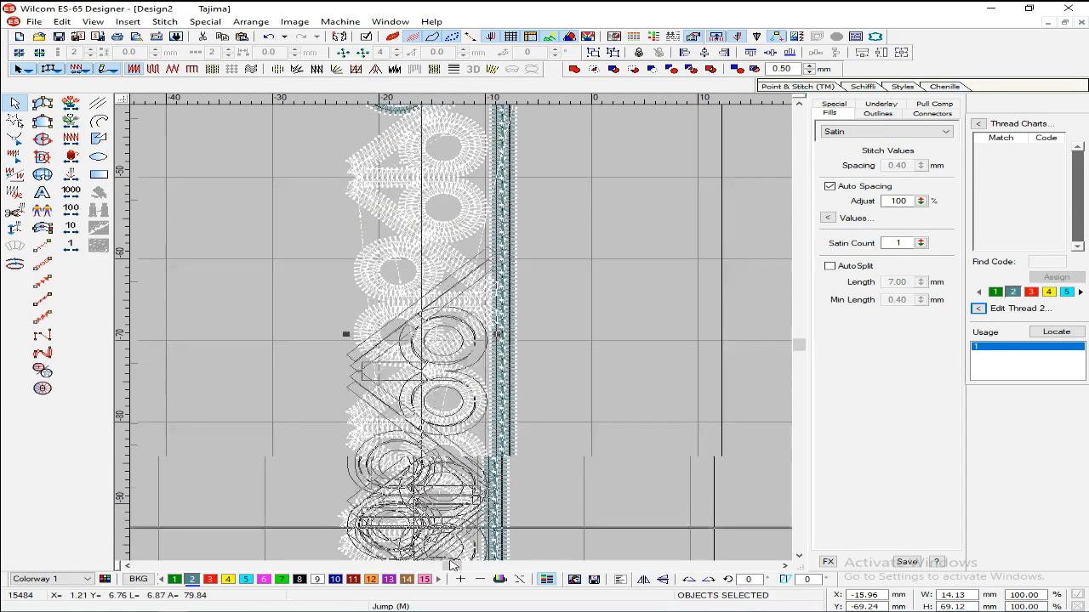
{"action": "scroll", "coordinate": [445, 561], "scroll_direction": "down", "scroll_amount": 2}
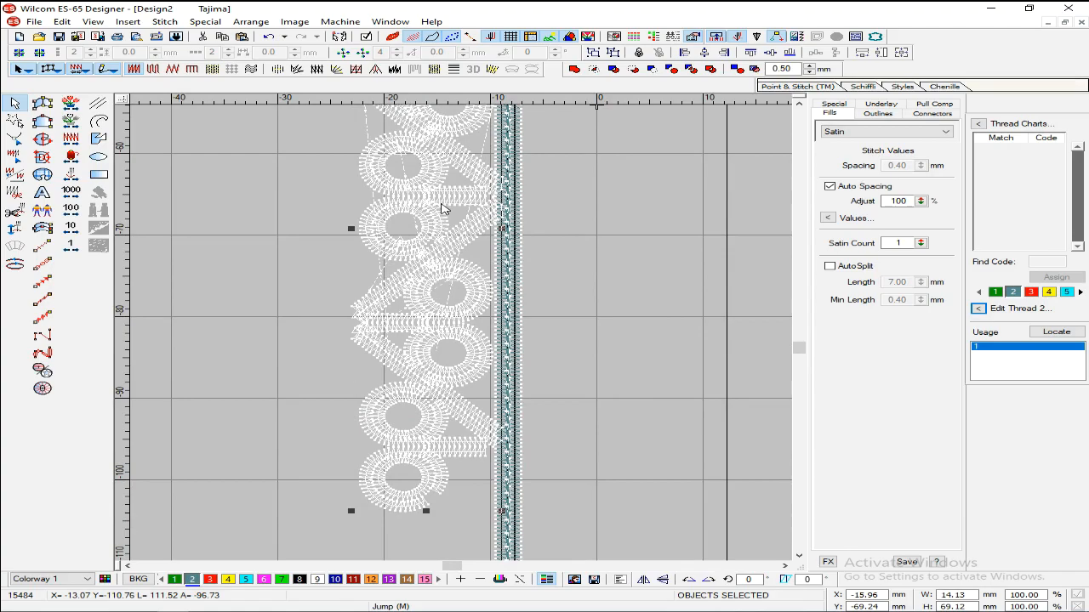
{"action": "scroll", "coordinate": [472, 500], "scroll_direction": "down", "scroll_amount": 4}
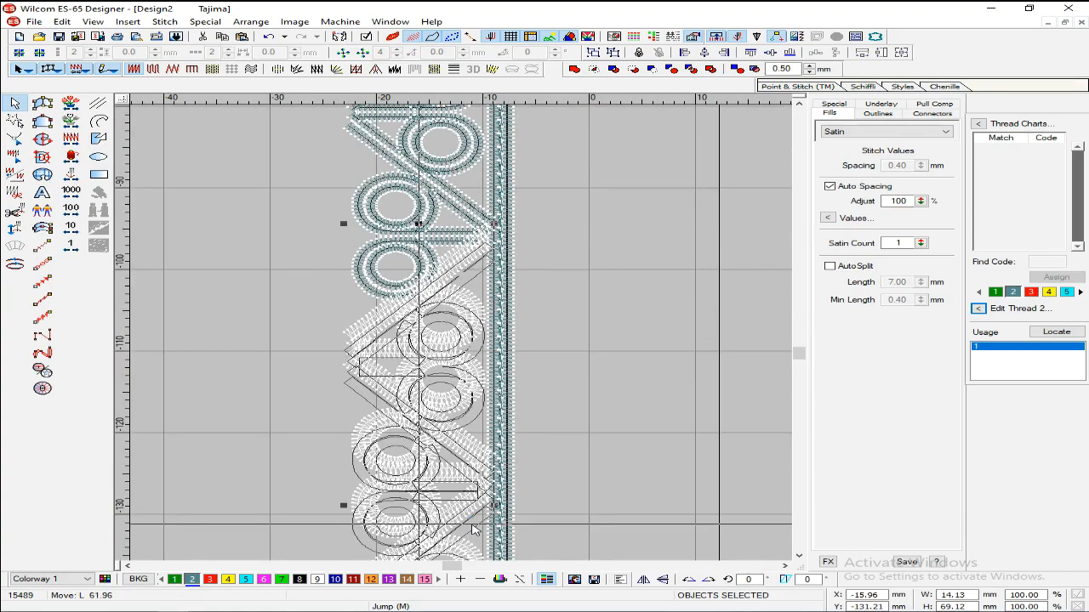
{"action": "key", "text": "ctrl+z"}
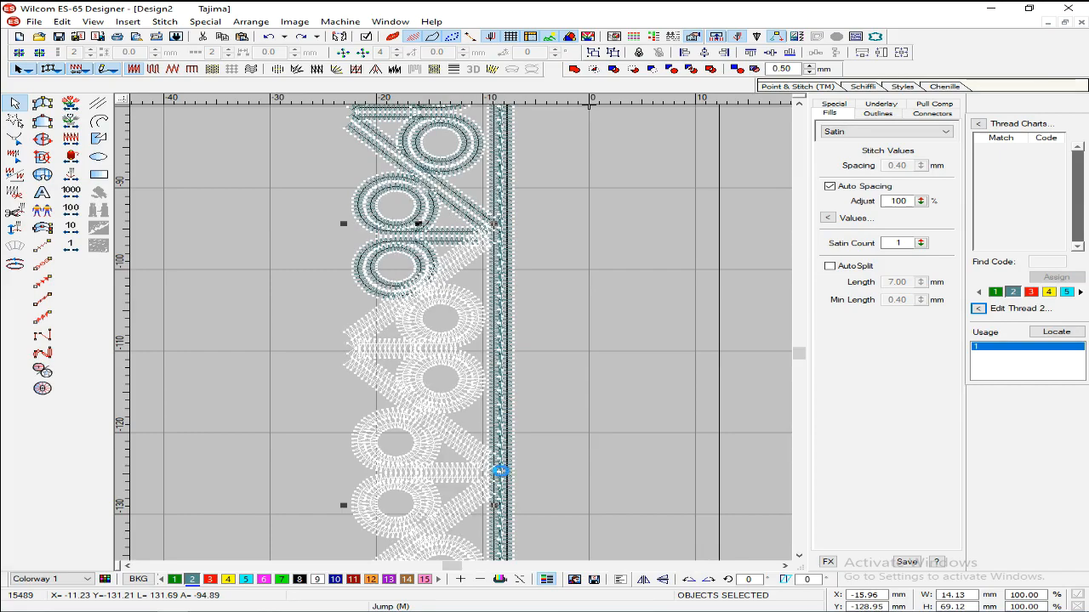
- Nudge the copied motifs down to about Y -130.60 mm so their upper diagonal meets the end of the previous set
{"action": "key", "text": "z"}
{"action": "key", "text": "z"}
{"action": "key", "text": "Down"}
{"action": "key", "text": "Down"}
{"action": "key", "text": "Down"}
{"action": "key", "text": "Down"}
{"action": "key", "text": "Down"}
{"action": "key", "text": "Down"}
{"action": "key", "text": "Down"}
{"action": "key", "text": "Down"}
{"action": "key", "text": "Down"}
{"action": "key", "text": "Down"}
{"action": "key", "text": "Down"}
{"action": "key", "text": "Down"}
{"action": "key", "text": "Down"}
{"action": "key", "text": "Down"}
{"action": "key", "text": "Down"}
{"action": "key", "text": "Down"}
{"action": "key", "text": "Down"}
{"action": "key", "text": "Down"}
{"action": "key", "text": "Down"}
{"action": "key", "text": "Down"}
{"action": "key", "text": "Down"}
{"action": "key", "text": "Down"}
{"action": "key", "text": "Down"}
{"action": "key", "text": "Down"}
{"action": "key", "text": "Down"}
{"action": "key", "text": "Down"}
{"action": "key", "text": "Down"}
{"action": "key", "text": "Down"}
{"action": "key", "text": "Down"}
{"action": "key", "text": "Down"}
{"action": "key", "text": "Down"}
{"action": "key", "text": "Down"}
{"action": "key", "text": "Down"}
{"action": "key", "text": "Down"}
{"action": "key", "text": "Down"}
{"action": "key", "text": "Down"}
{"action": "key", "text": "Down"}
{"action": "key", "text": "Down"}
{"action": "key", "text": "Down"}
{"action": "key", "text": "Down"}
{"action": "key", "text": "Down"}
{"action": "key", "text": "Down"}
{"action": "key", "text": "Down"}
{"action": "key", "text": "Down"}
{"action": "key", "text": "Down"}
{"action": "key", "text": "Down"}
{"action": "key", "text": "Down"}
{"action": "key", "text": "Down"}
{"action": "key", "text": "Down"}
{"action": "key", "text": "Down"}
{"action": "key", "text": "Down"}
{"action": "key", "text": "Down"}
{"action": "key", "text": "Down"}
{"action": "key", "text": "Down"}
{"action": "key", "text": "Down"}
{"action": "key", "text": "Down"}
{"action": "key", "text": "Down"}
{"action": "key", "text": "Down"}
{"action": "key", "text": "Down"}
{"action": "key", "text": "Down"}
{"action": "key", "text": "Down"}
{"action": "key", "text": "Down"}
{"action": "key", "text": "Down"}
{"action": "key", "text": "Down"}
{"action": "key", "text": "Down"}
{"action": "key", "text": "Down"}
{"action": "key", "text": "Down"}
{"action": "key", "text": "Down"}
{"action": "key", "text": "Down"}
{"action": "key", "text": "Down"}
{"action": "key", "text": "Down"}
{"action": "key", "text": "shift+z"}
{"action": "key", "text": "shift+z"}
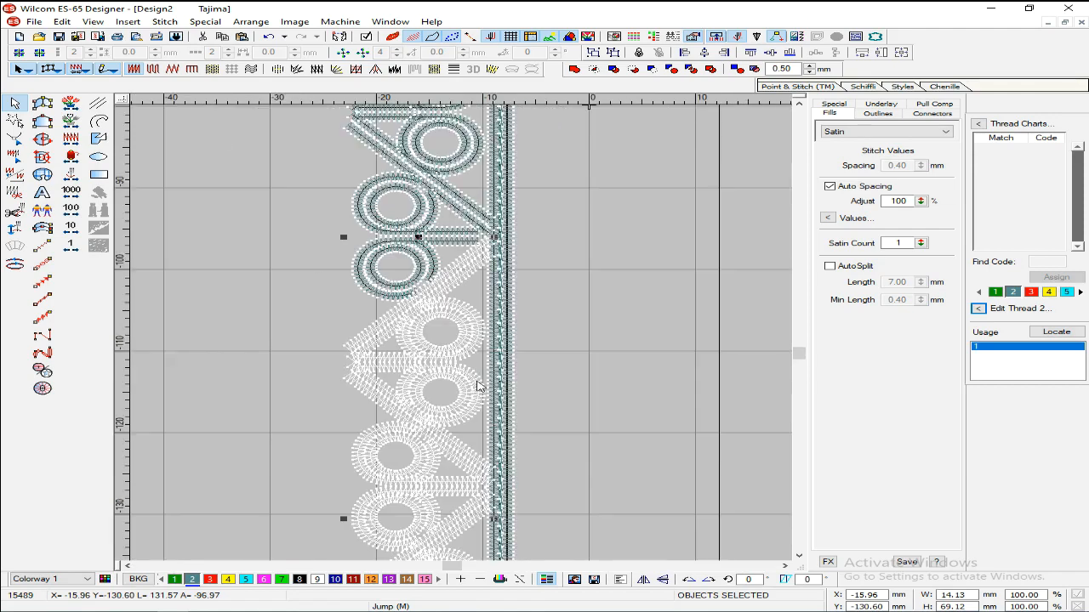
- Duplicate the motifs and move the new copy down past the lower end of the border, to about Y -191.50 mm
{"action": "scroll", "coordinate": [479, 365], "scroll_direction": "down", "scroll_amount": 5}
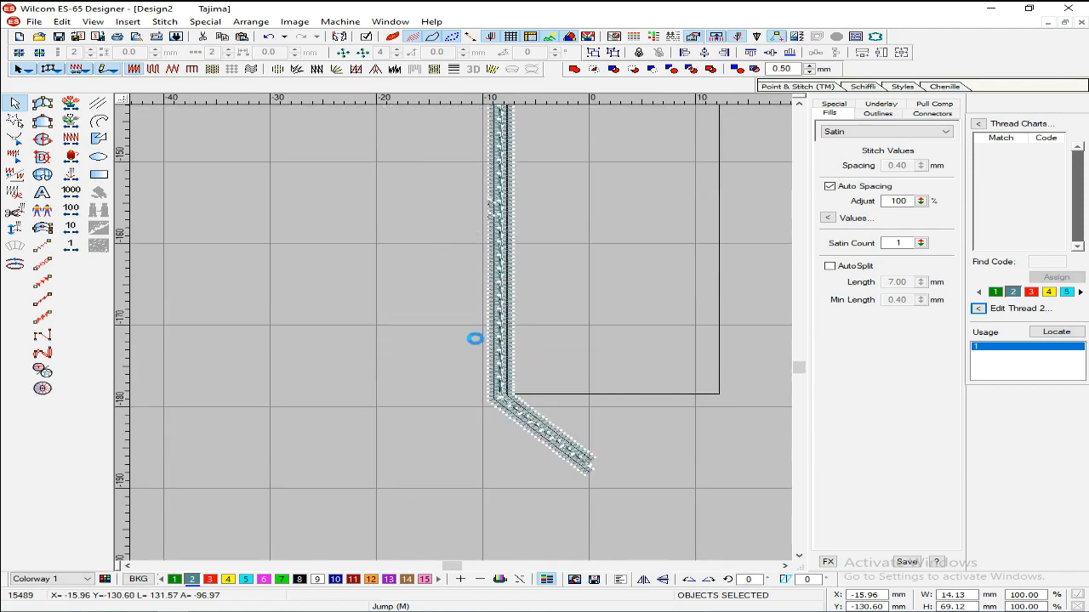
{"action": "key", "text": "shift+z"}
{"action": "key", "text": "shift+z"}
{"action": "key", "text": "Down"}
{"action": "key", "text": "Down"}
{"action": "key", "text": "Down"}
{"action": "key", "text": "Down"}
{"action": "key", "text": "Down"}
{"action": "key", "text": "Down"}
{"action": "key", "text": "Down"}
{"action": "key", "text": "Down"}
{"action": "key", "text": "Down"}
{"action": "key", "text": "Down"}
{"action": "key", "text": "Down"}
{"action": "key", "text": "Down"}
{"action": "key", "text": "Down"}
{"action": "key", "text": "Down"}
{"action": "key", "text": "Down"}
{"action": "key", "text": "Down"}
{"action": "key", "text": "Down"}
{"action": "key", "text": "Down"}
{"action": "key", "text": "Down"}
{"action": "key", "text": "Down"}
{"action": "key", "text": "Down"}
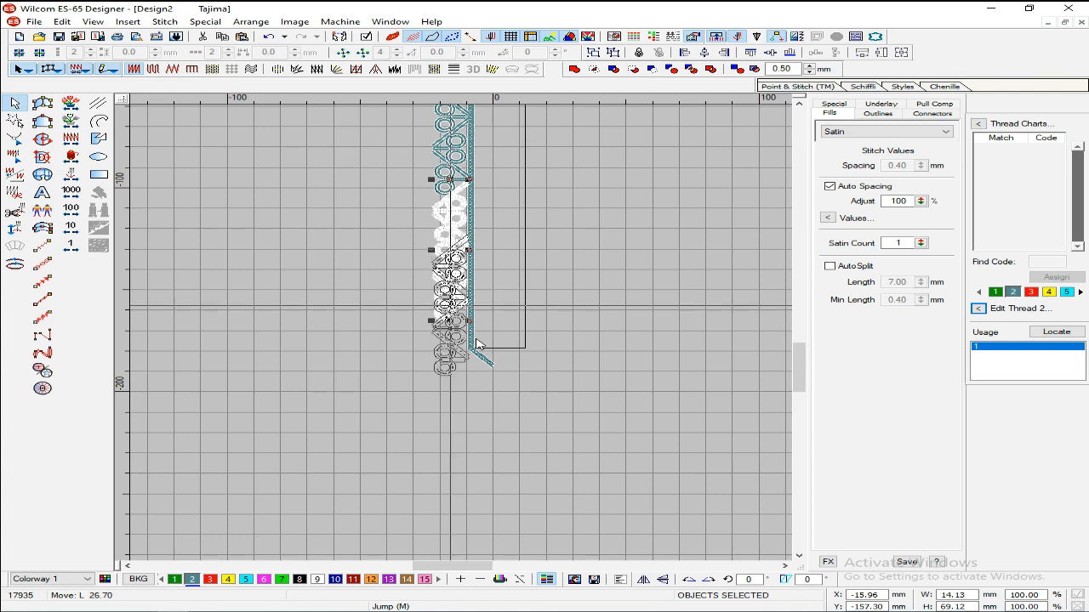
{"action": "key", "text": "Down"}
{"action": "key", "text": "Down"}
{"action": "key", "text": "Down"}
{"action": "key", "text": "Down"}
{"action": "key", "text": "Down"}
{"action": "key", "text": "Down"}
{"action": "key", "text": "Down"}
{"action": "key", "text": "Down"}
{"action": "key", "text": "Down"}
{"action": "key", "text": "Down"}
{"action": "key", "text": "Down"}
{"action": "key", "text": "Down"}
{"action": "key", "text": "Down"}
{"action": "key", "text": "Down"}
{"action": "key", "text": "Down"}
{"action": "key", "text": "Down"}
{"action": "key", "text": "Down"}
{"action": "key", "text": "Down"}
{"action": "key", "text": "Down"}
{"action": "key", "text": "Down"}
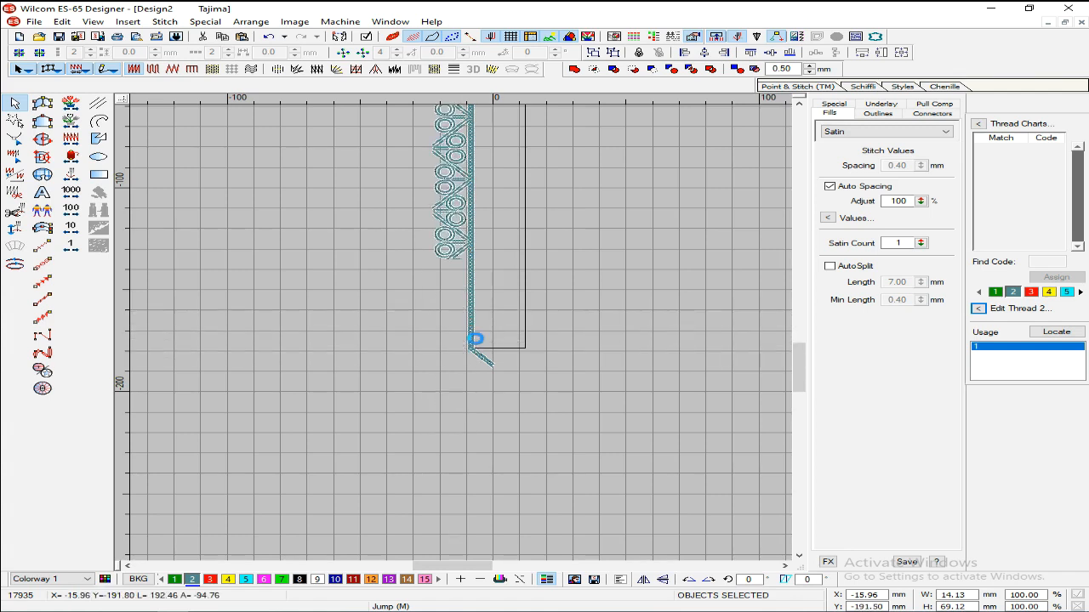
- Fine-tune the lowest copy's vertical position to about Y -191.98 mm to join the set above, and deselect it
{"action": "key", "text": "z"}
{"action": "key", "text": "z"}
{"action": "key", "text": "z"}
{"action": "key", "text": "Up"}
{"action": "key", "text": "Up"}
{"action": "key", "text": "Down"}
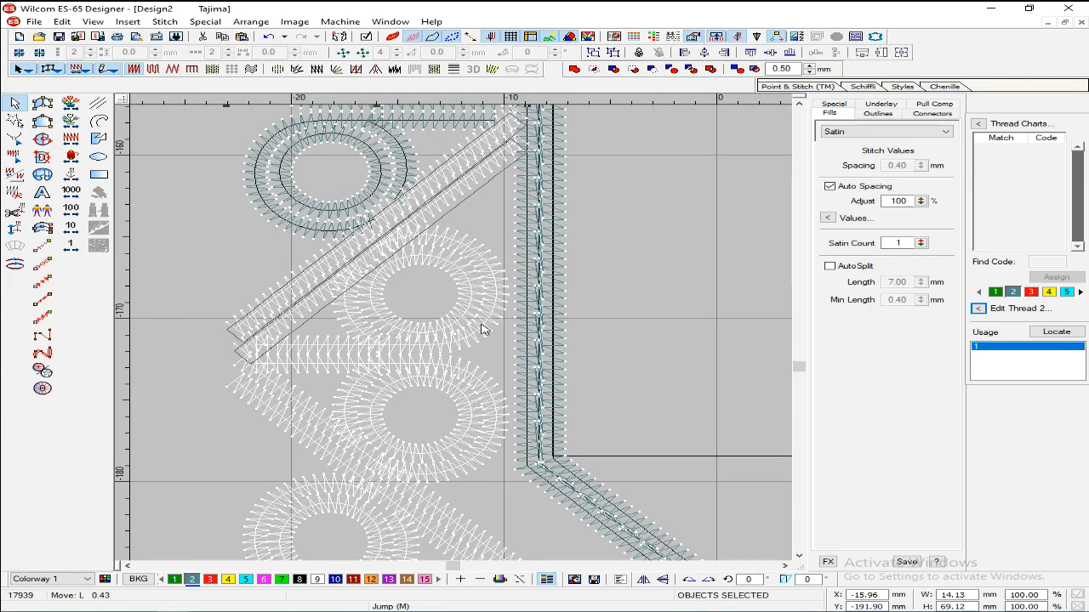
{"action": "key", "text": "z"}
{"action": "key", "text": "Down"}
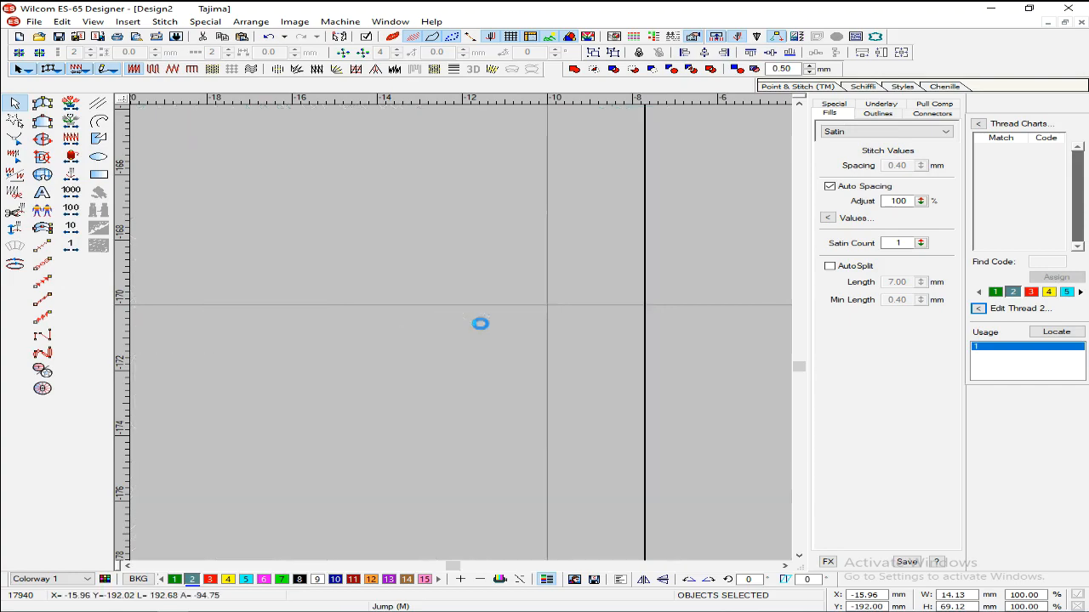
{"action": "key", "text": "Up"}
{"action": "key", "text": "shift+z"}
{"action": "key", "text": "shift+z"}
{"action": "key", "text": "shift+z"}
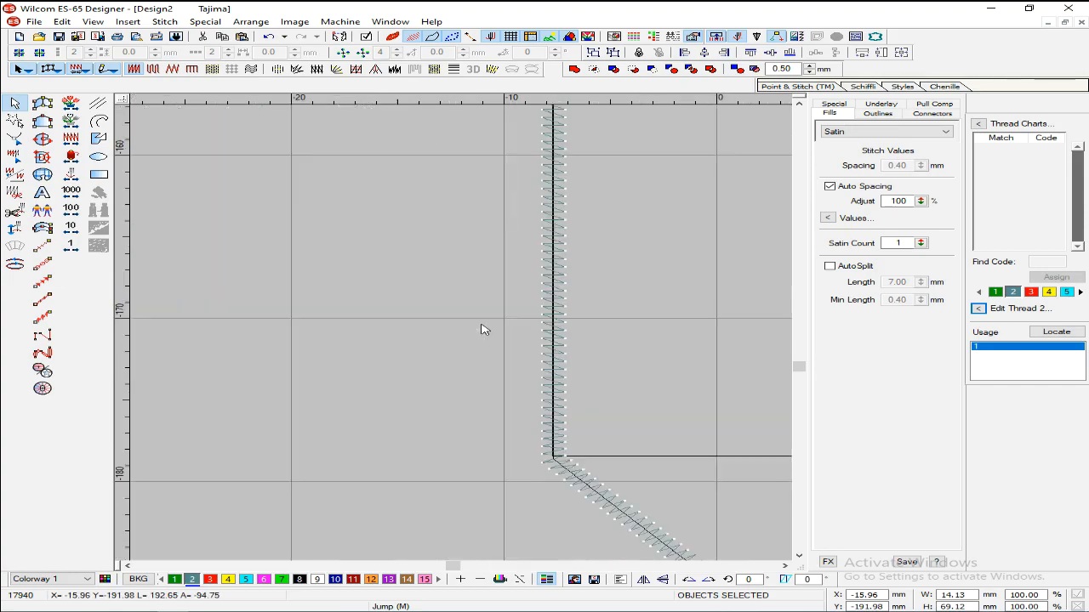
{"action": "scroll", "coordinate": [482, 324], "scroll_direction": "down", "scroll_amount": 1}
{"action": "key", "text": "Escape"}
{"action": "key", "text": "Escape"}
{"action": "key", "text": "shift+z"}
{"action": "key", "text": "shift+z"}
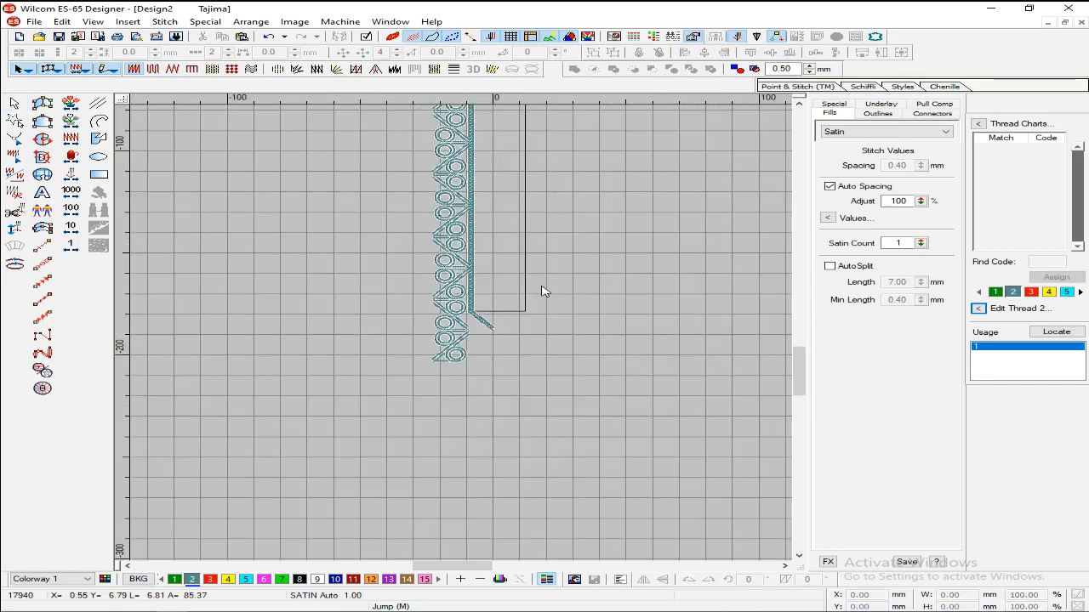
- Duplicate the two lowest motif groups and slant the copy diagonally, about 44 x 56 mm, placing it near X -6.80, Y -234.19 mm
{"action": "scroll", "coordinate": [536, 288], "scroll_direction": "up", "scroll_amount": 1}
{"action": "key", "text": "z"}
{"action": "key", "text": "z"}
{"action": "scroll", "coordinate": [524, 282], "scroll_direction": "down", "scroll_amount": 5}
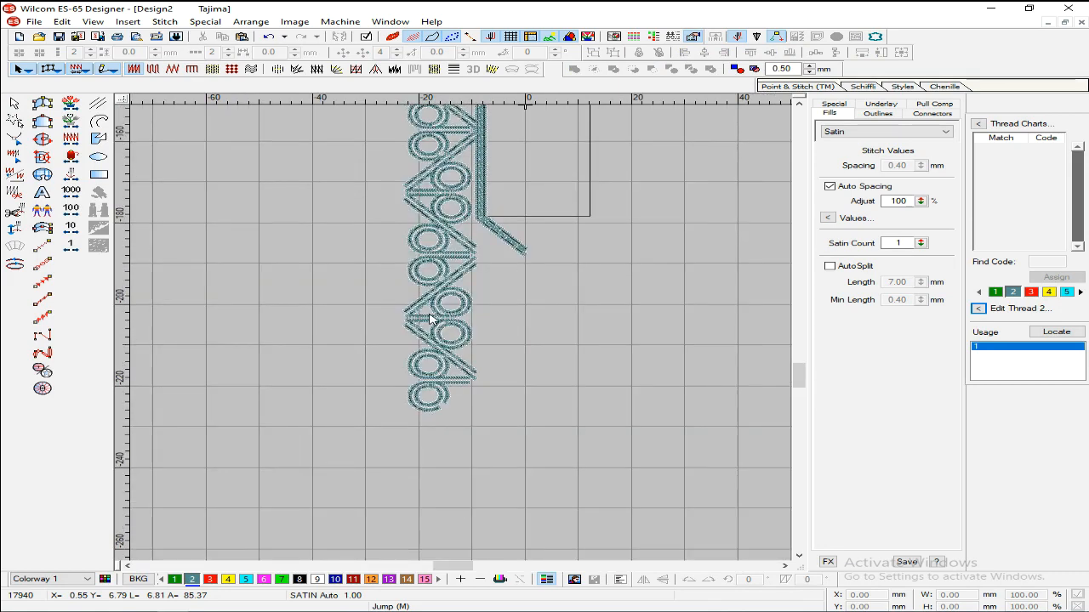
{"action": "left_click", "coordinate": [435, 314]}
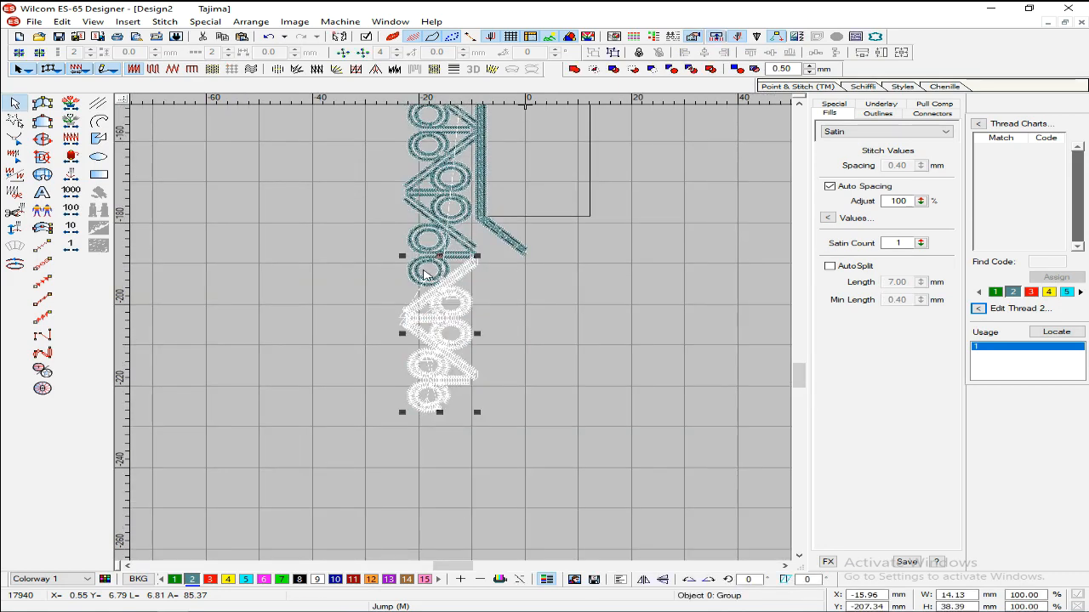
{"action": "left_click", "coordinate": [425, 274], "text": "ctrl"}
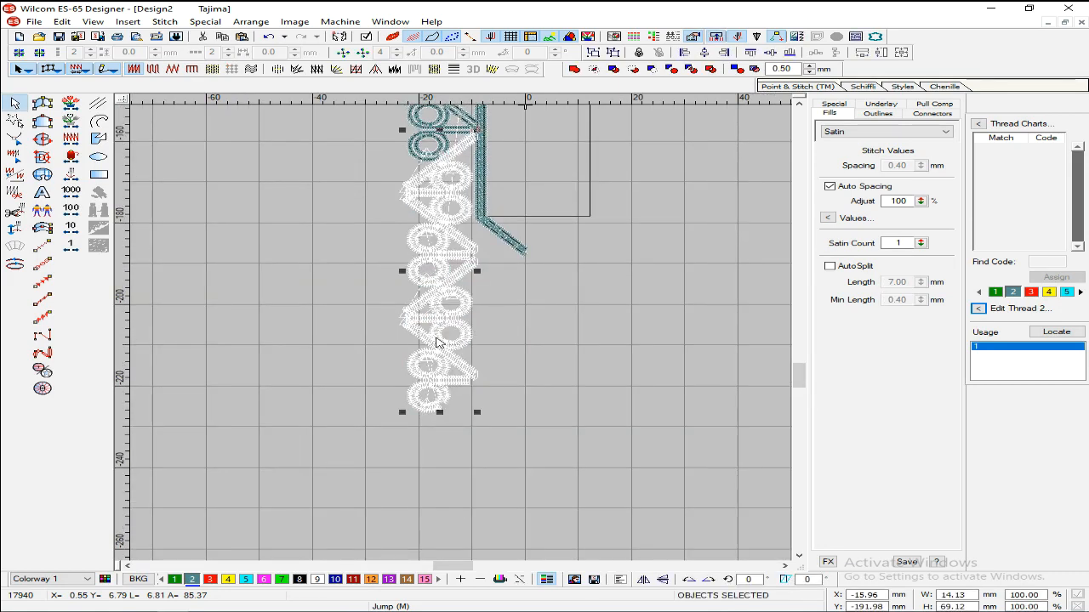
{"action": "key", "text": "ctrl+g"}
{"action": "left_click", "coordinate": [667, 580]}
{"action": "left_click_drag", "start_coordinate": [432, 297], "coordinate": [435, 476]}
{"action": "key", "text": "z"}
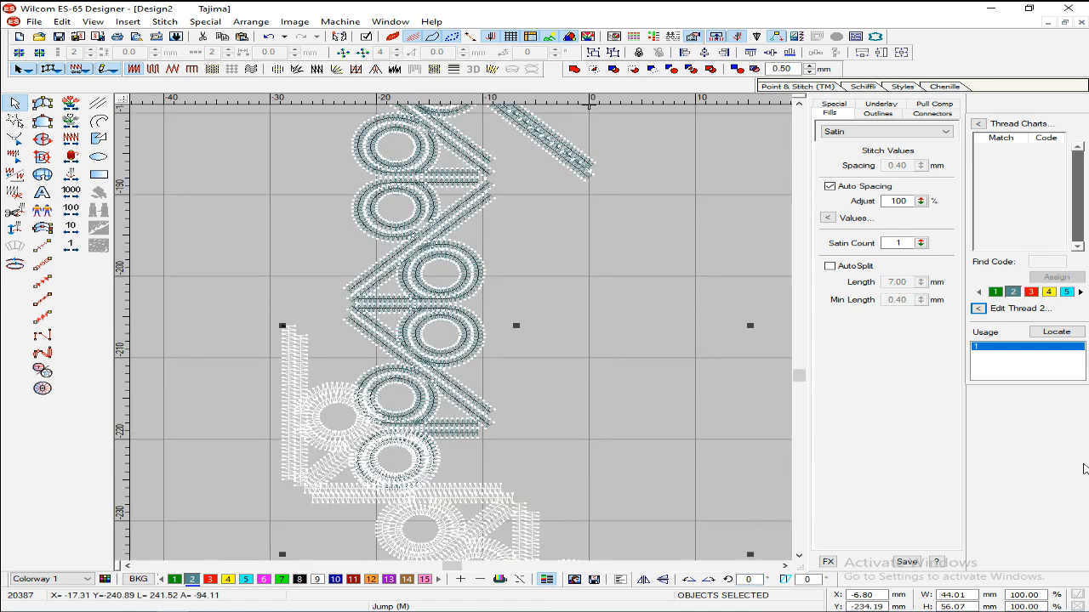
- Move the slanted motif copy under the border's lower end and adjust it vertically to about X -1.52, Y -231.74 mm
{"action": "scroll", "coordinate": [581, 285], "scroll_direction": "down", "scroll_amount": 3}
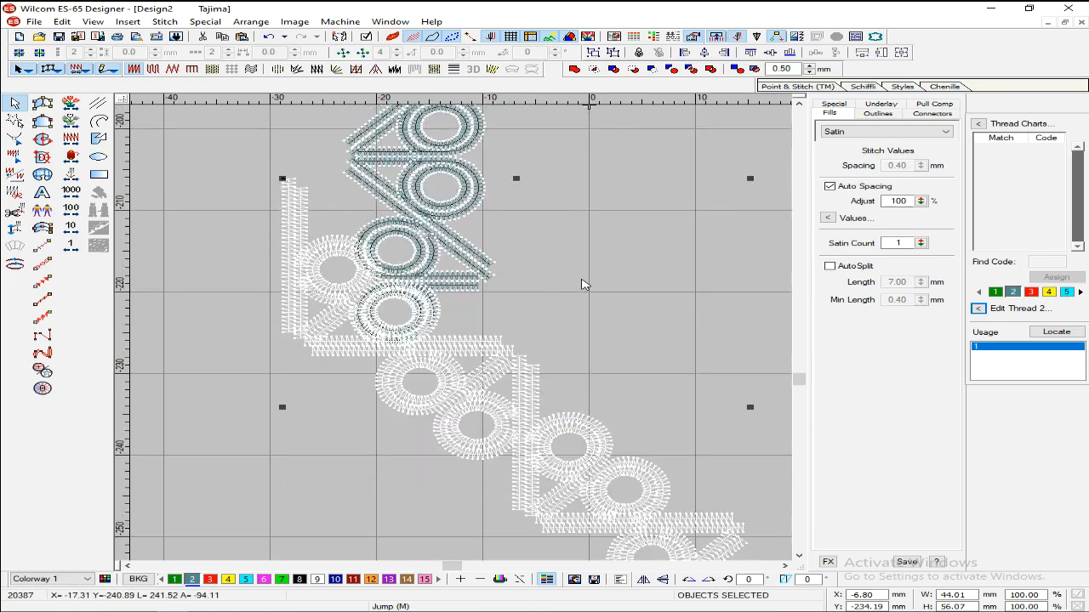
{"action": "left_click_drag", "start_coordinate": [596, 290], "coordinate": [651, 271]}
{"action": "key", "text": "z"}
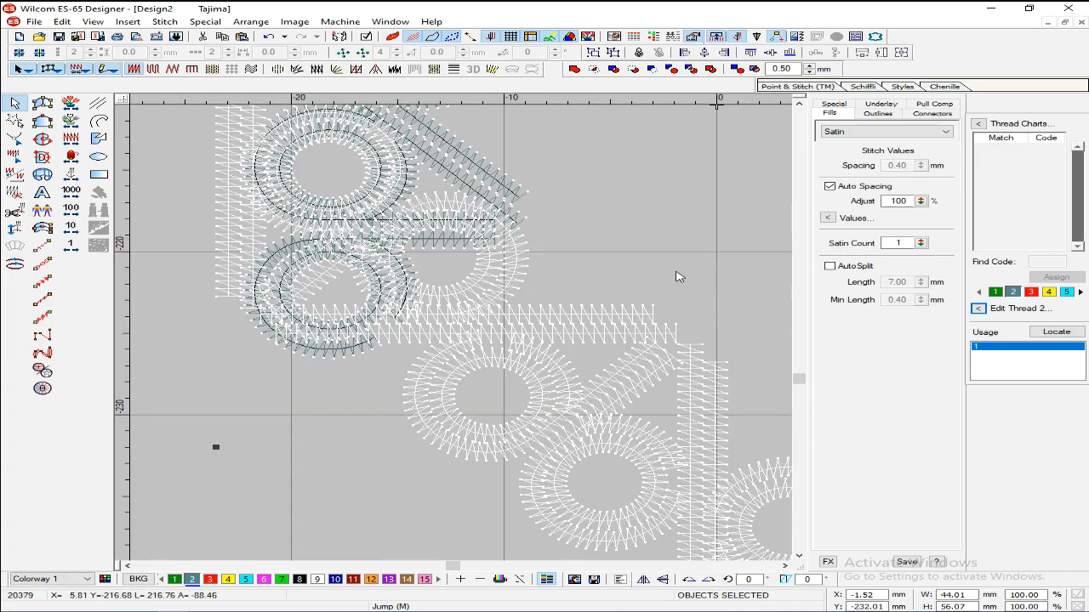
{"action": "key", "text": "Down"}
{"action": "key", "text": "Down"}
{"action": "key", "text": "Down"}
{"action": "key", "text": "Down"}
{"action": "key", "text": "Down"}
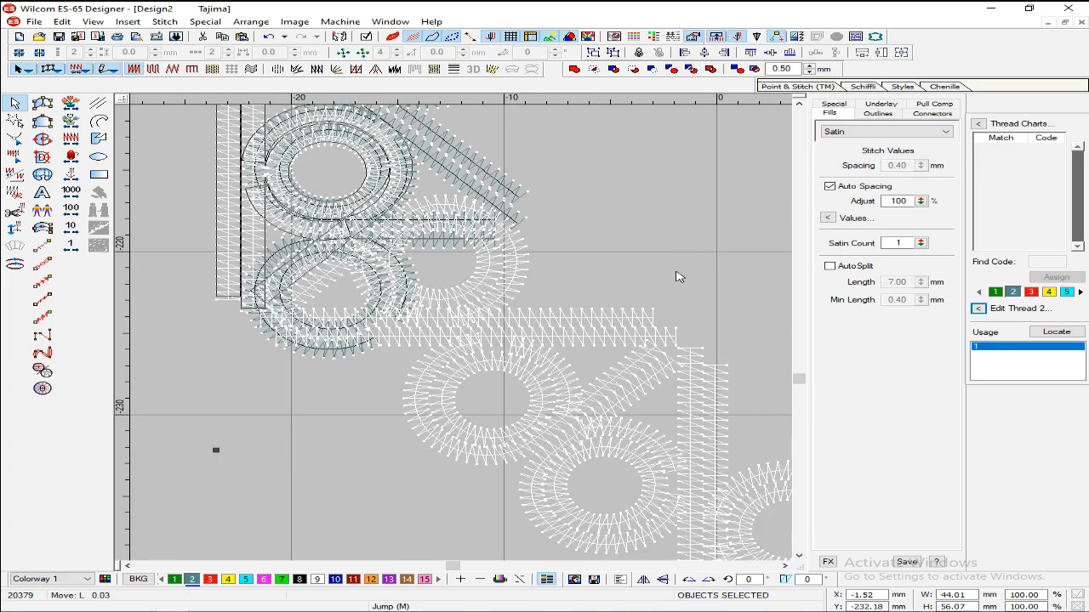
{"action": "key", "text": "Up"}
{"action": "key", "text": "Up"}
{"action": "key", "text": "Up"}
{"action": "key", "text": "Up"}
{"action": "key", "text": "Up"}
{"action": "key", "text": "Up"}
{"action": "key", "text": "Up"}
{"action": "key", "text": "Up"}
{"action": "key", "text": "Up"}
{"action": "key", "text": "Up"}
{"action": "key", "text": "Up"}
{"action": "key", "text": "Up"}
{"action": "key", "text": "Up"}
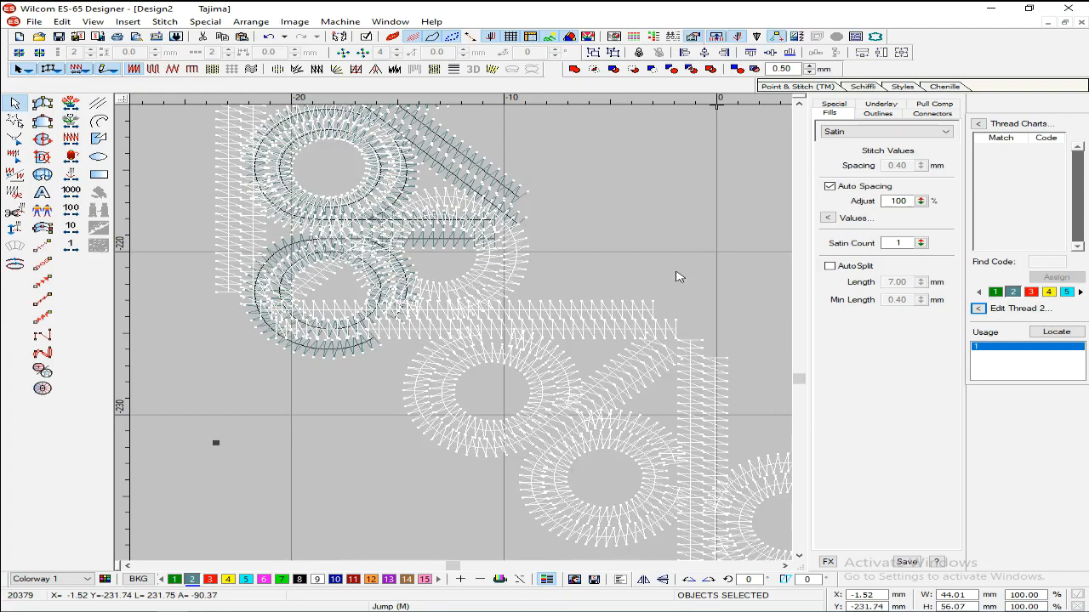
- Nudge the slanted copy slightly right and down to about X -1.40, Y -232.04 mm
{"action": "key", "text": "Right"}
{"action": "key", "text": "Right"}
{"action": "key", "text": "Down"}
{"action": "key", "text": "Down"}
{"action": "key", "text": "Right"}
{"action": "key", "text": "Down"}
{"action": "key", "text": "Down"}
{"action": "key", "text": "Down"}
{"action": "key", "text": "Down"}
{"action": "key", "text": "Down"}
{"action": "key", "text": "Down"}
{"action": "key", "text": "Down"}
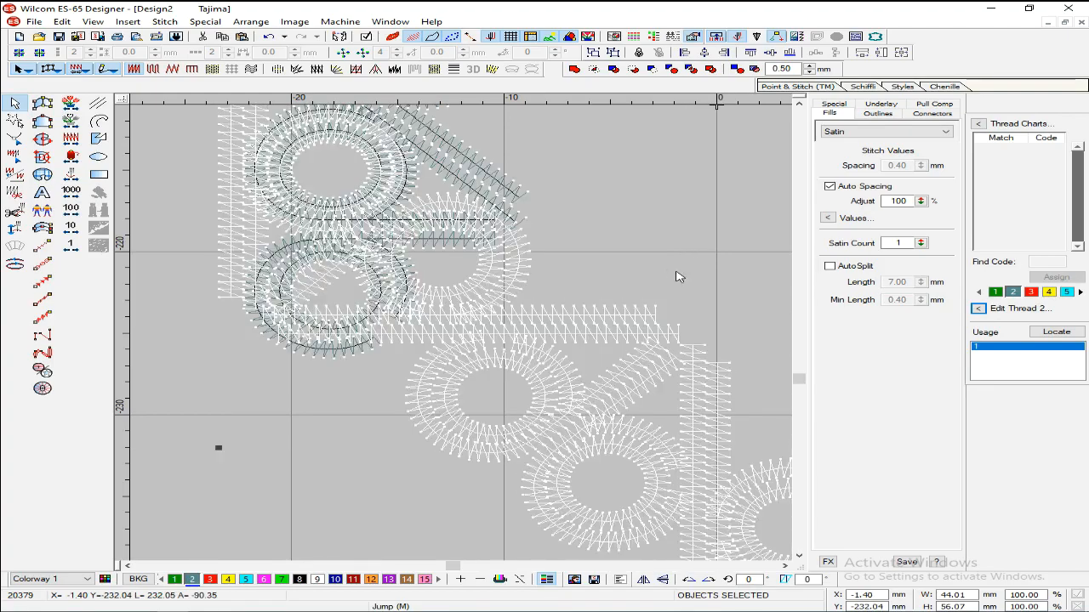
- Fine-tune the slanted copy's position to about X -1.38, Y -231.81 mm
{"action": "key", "text": "Right"}
{"action": "key", "text": "Right"}
{"action": "key", "text": "Right"}
{"action": "key", "text": "Up"}
{"action": "key", "text": "Up"}
{"action": "key", "text": "Up"}
{"action": "key", "text": "Up"}
{"action": "key", "text": "Up"}
{"action": "key", "text": "Left"}
{"action": "key", "text": "Left"}
{"action": "key", "text": "Left"}
{"action": "key", "text": "Up"}
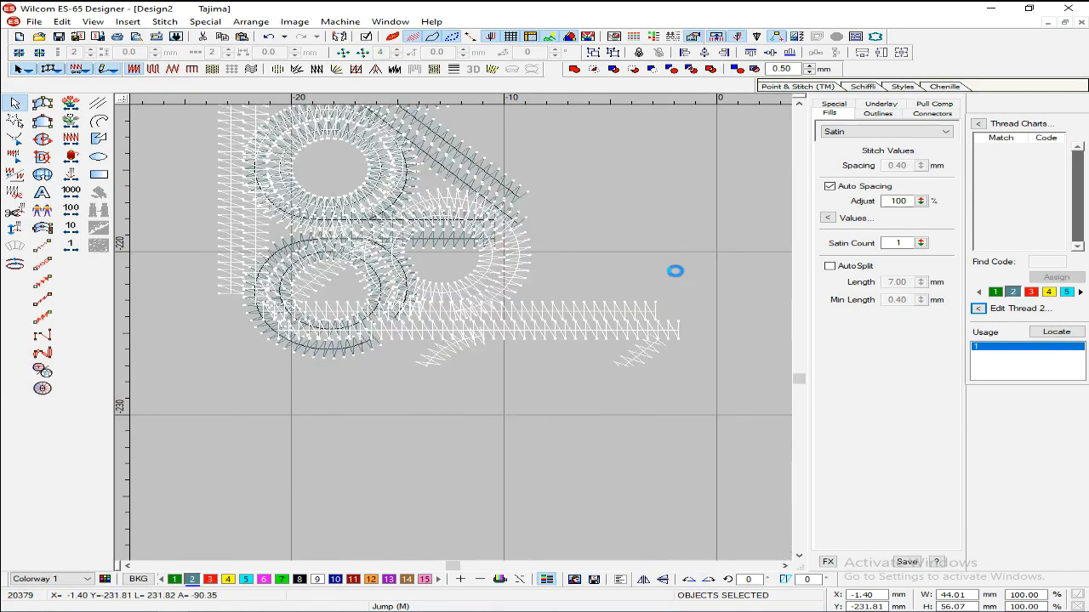
{"action": "key", "text": "z"}
{"action": "key", "text": "Left"}
{"action": "key", "text": "shift+z"}
{"action": "key", "text": "shift+z"}
{"action": "key", "text": "shift+z"}
{"action": "key", "text": "z"}
{"action": "key", "text": "z"}
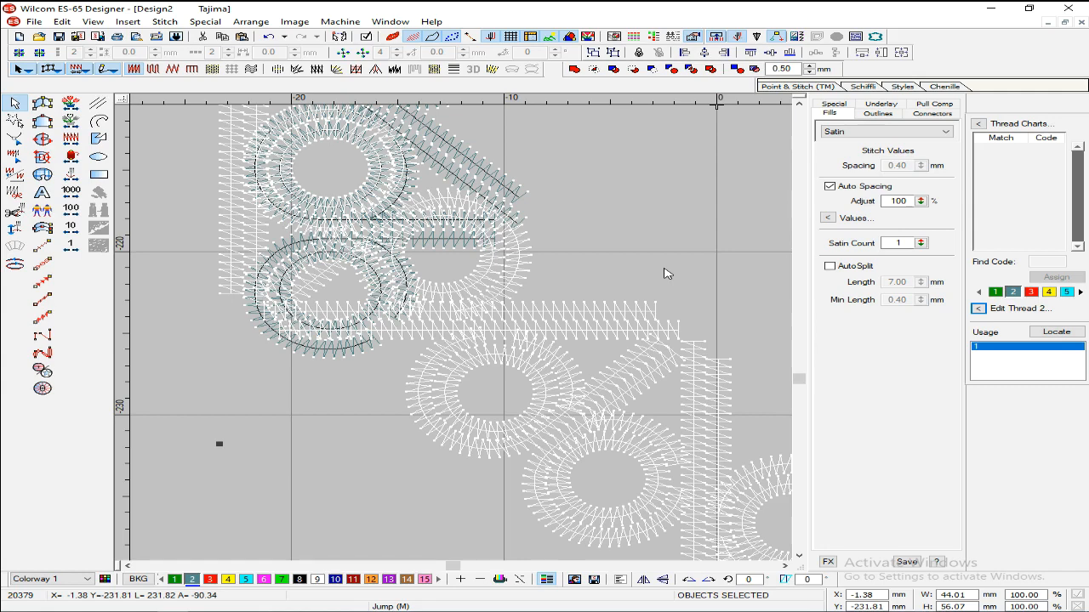
{"action": "key", "text": "shift+z"}
{"action": "key", "text": "shift+z"}
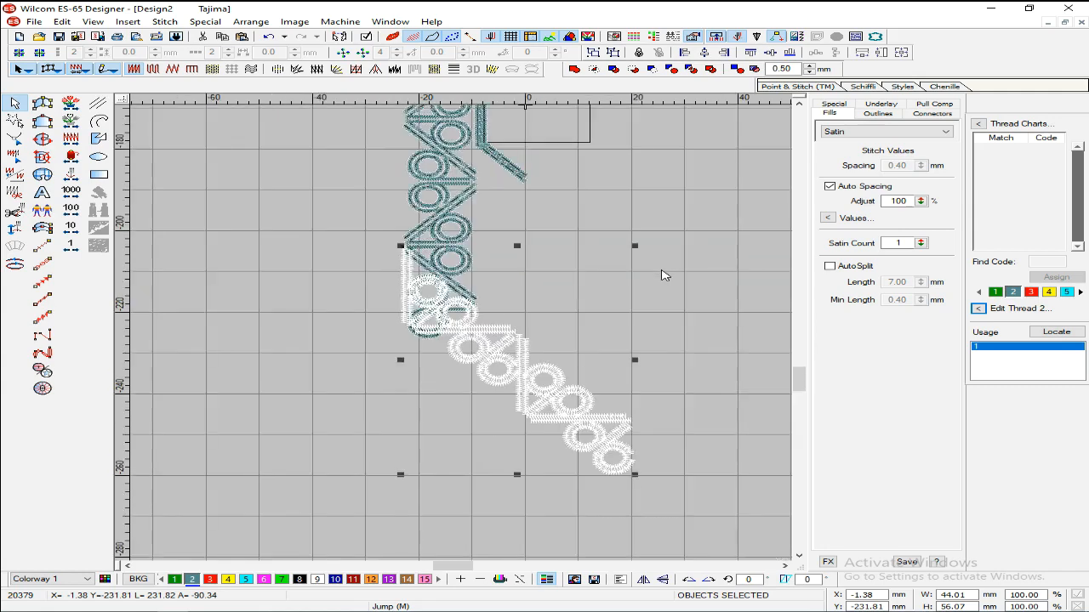
- Move the slanted copy further down the border, to about X -1.29, Y -239.43 mm
{"action": "key", "text": "z"}
{"action": "scroll", "coordinate": [659, 276], "scroll_direction": "down", "scroll_amount": 2}
{"action": "key", "text": "shift+z"}
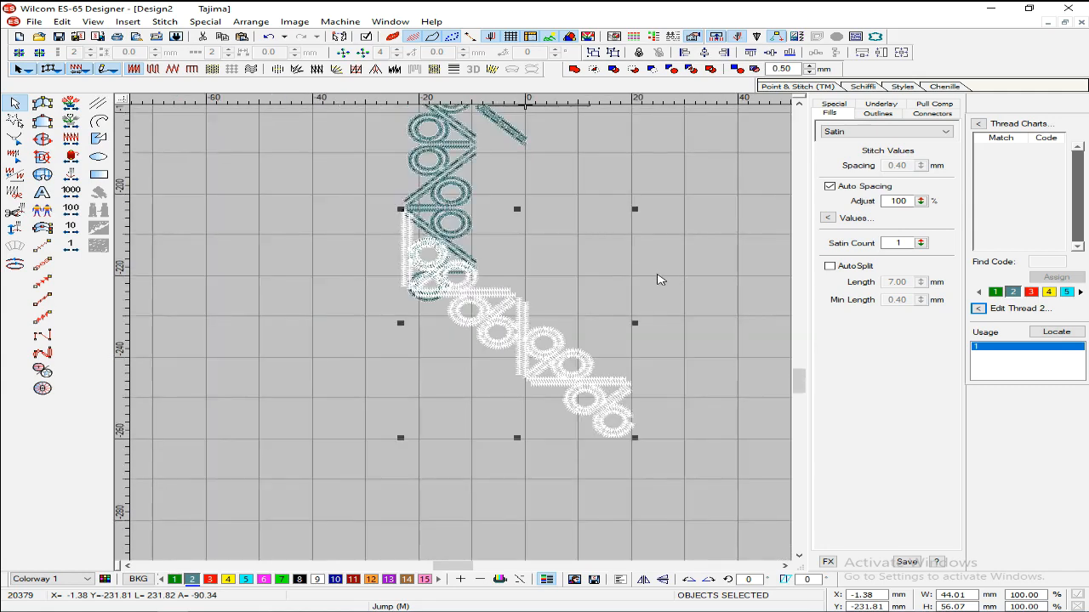
{"action": "key", "text": "z"}
{"action": "left_click_drag", "start_coordinate": [654, 236], "coordinate": [660, 309]}
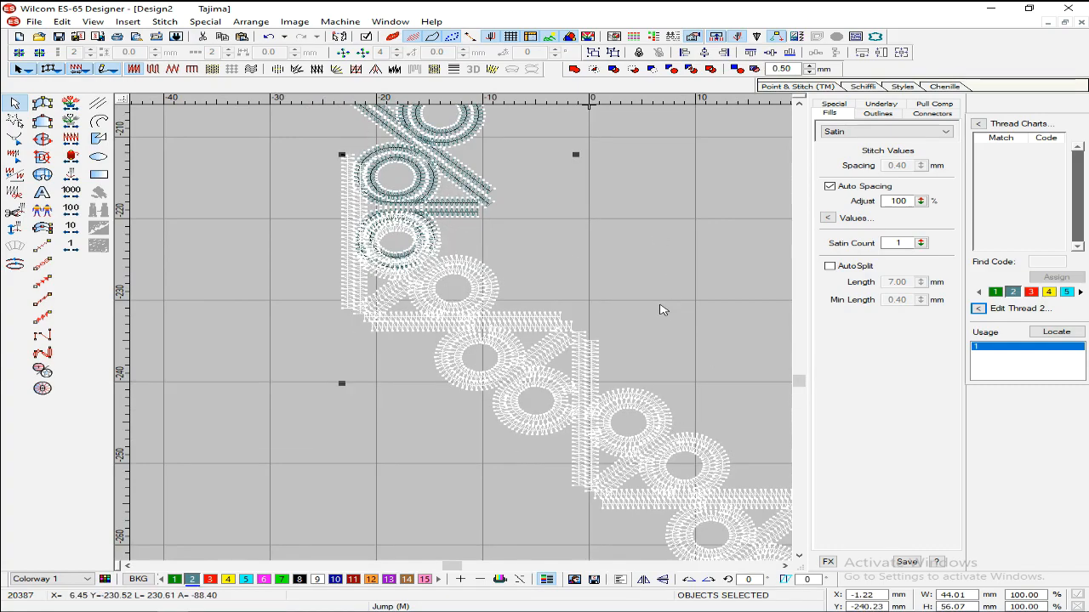
{"action": "key", "text": "shift+z"}
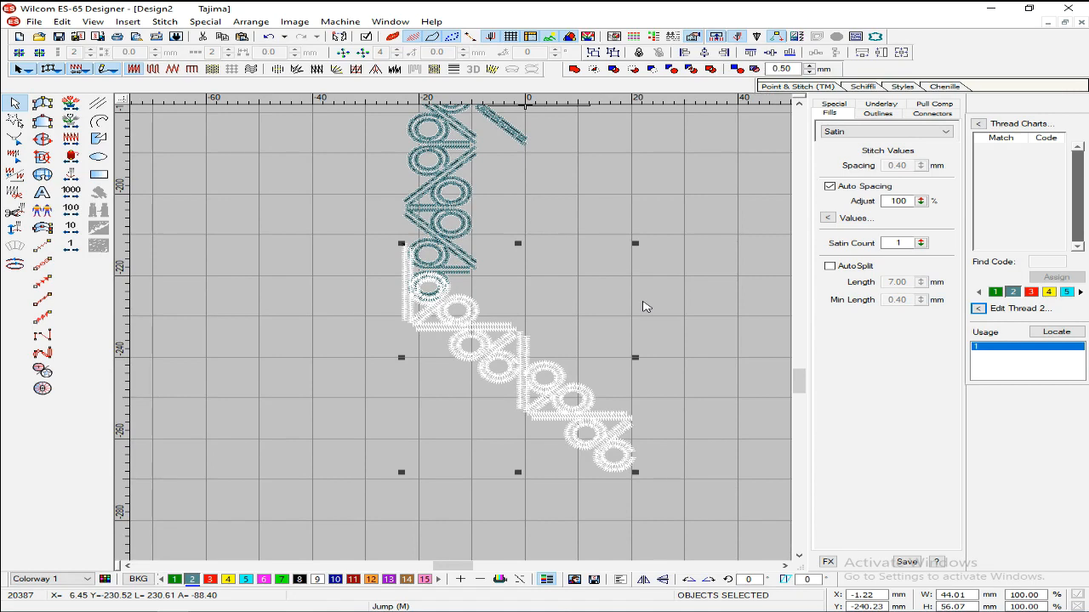
{"action": "key", "text": "z"}
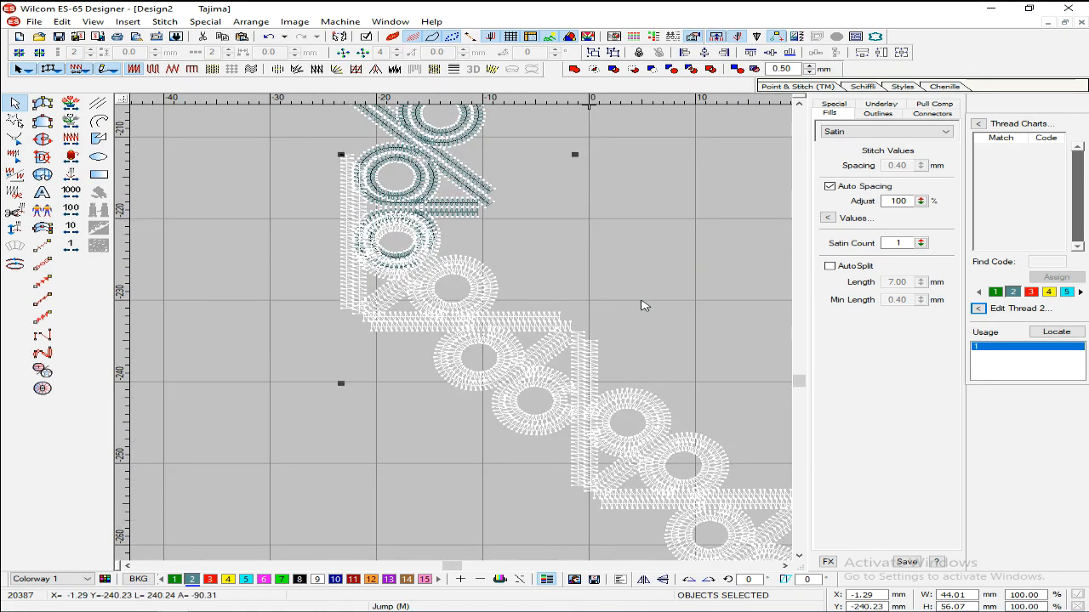
{"action": "key", "text": "z"}
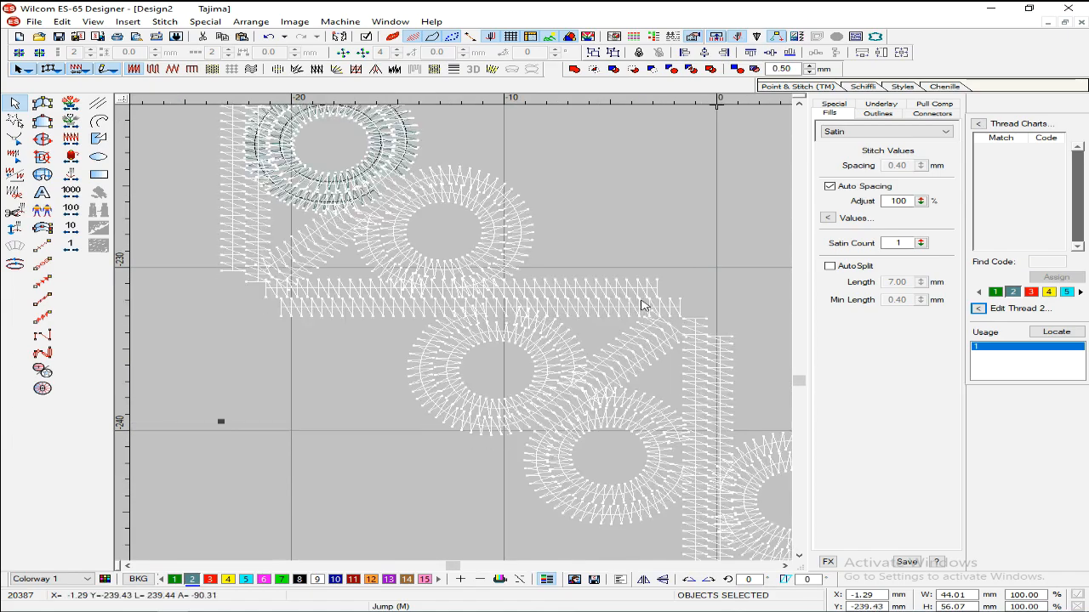
- Shift the slanted copy up and outward to about X -5.02, Y -235.27 mm
{"action": "key", "text": "shift+z"}
{"action": "mouse_move", "coordinate": [639, 271]}
{"action": "left_mouse_down"}
{"action": "mouse_move", "coordinate": [629, 264]}
{"action": "mouse_move", "coordinate": [642, 267]}
{"action": "left_mouse_up"}
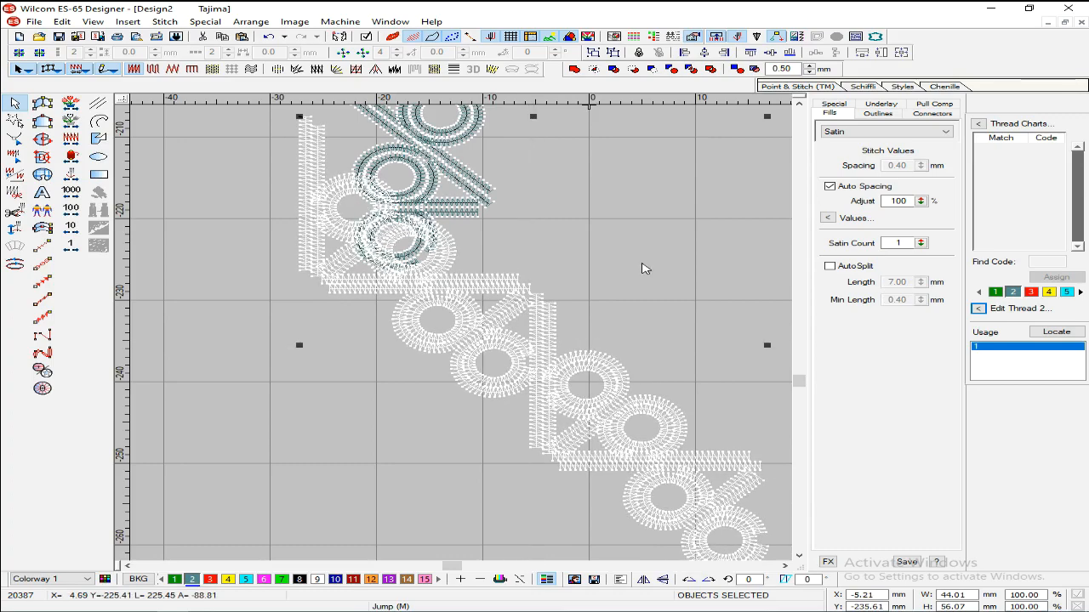
{"action": "key", "text": "z"}
{"action": "left_click_drag", "start_coordinate": [675, 266], "coordinate": [678, 268]}
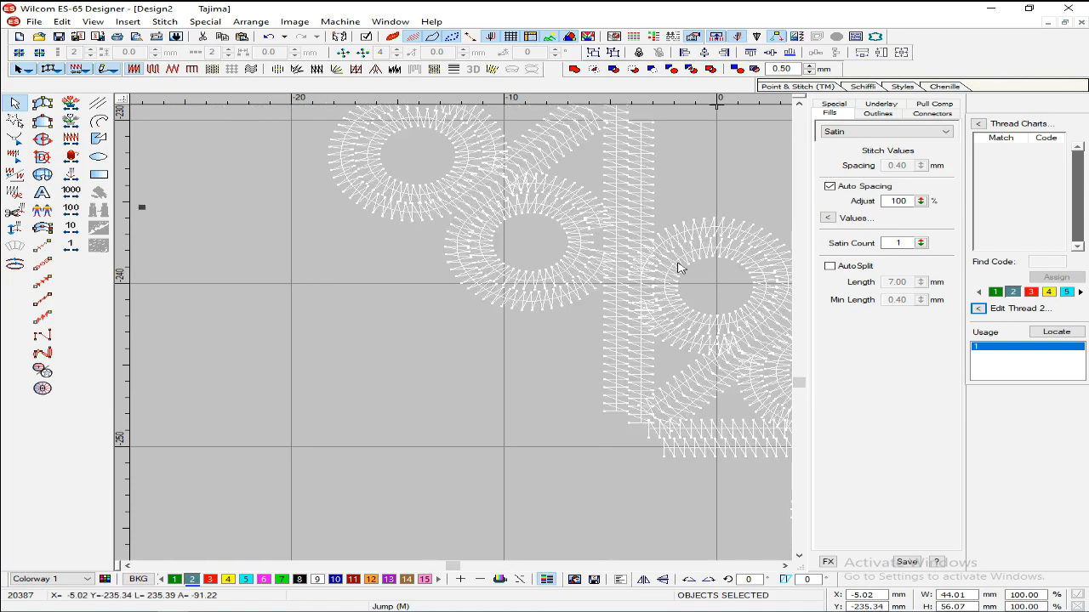
{"action": "key", "text": "shift+z"}
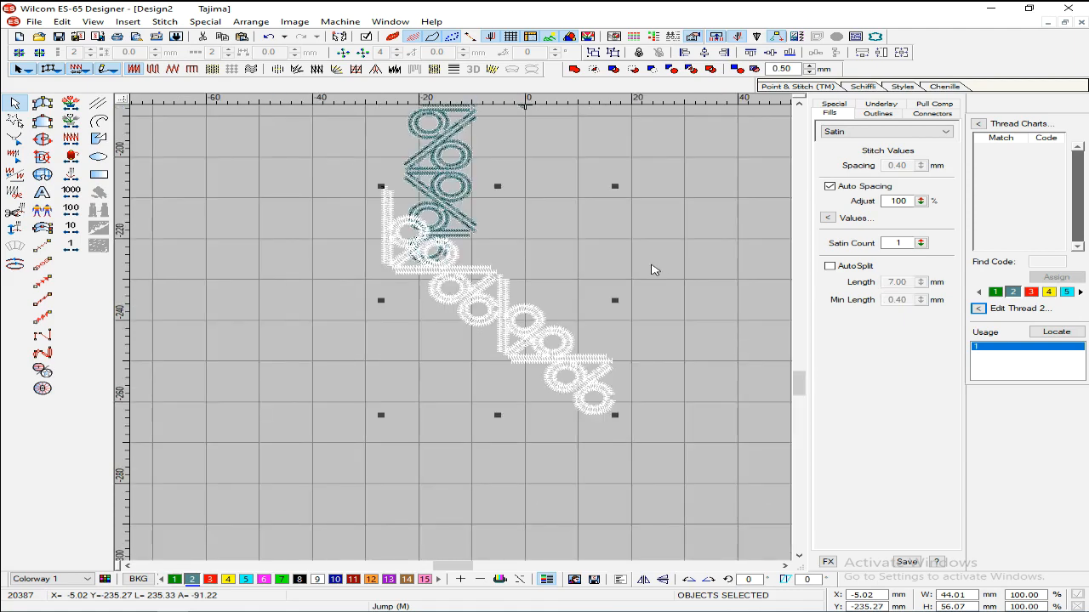
{"action": "key", "text": "z"}
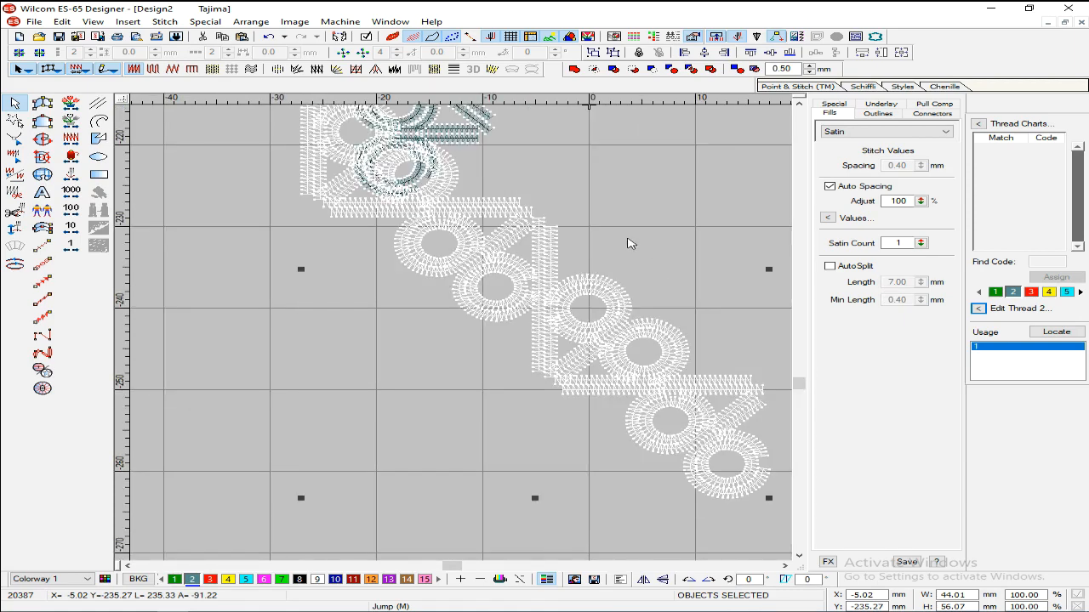
- Move the slanted copy up to the rectangle's lower corner, at about X -1.42, Y -201.10 mm, joining the upright motif's outer tip
{"action": "key", "text": "shift+z"}
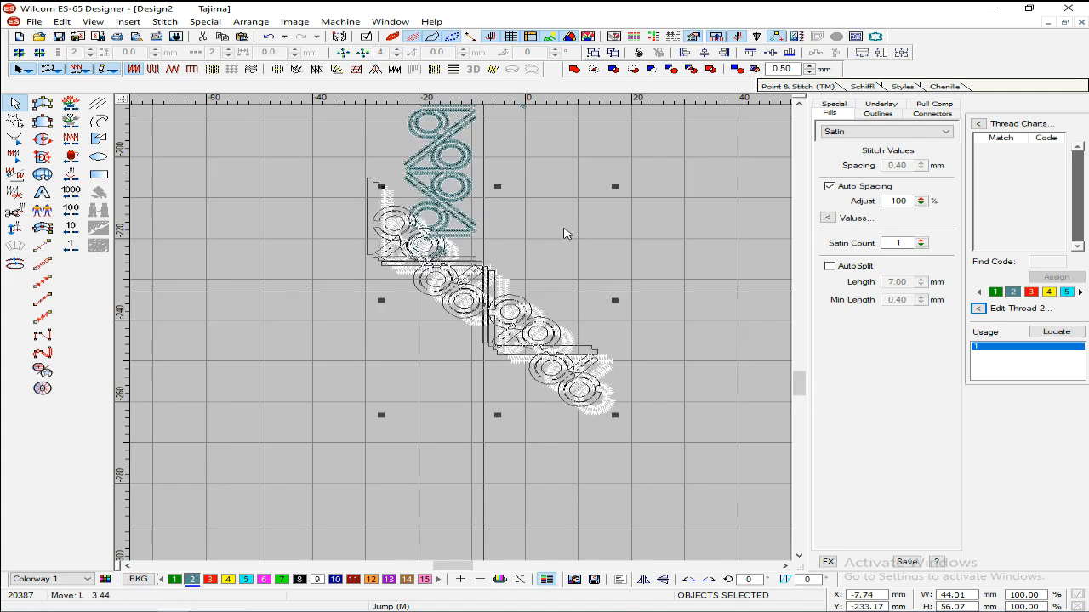
{"action": "key", "text": "shift+z"}
{"action": "key", "text": "z"}
{"action": "left_click_drag", "start_coordinate": [554, 160], "coordinate": [553, 154]}
{"action": "key", "text": "z"}
{"action": "scroll", "coordinate": [619, 210], "scroll_direction": "up", "scroll_amount": 3}
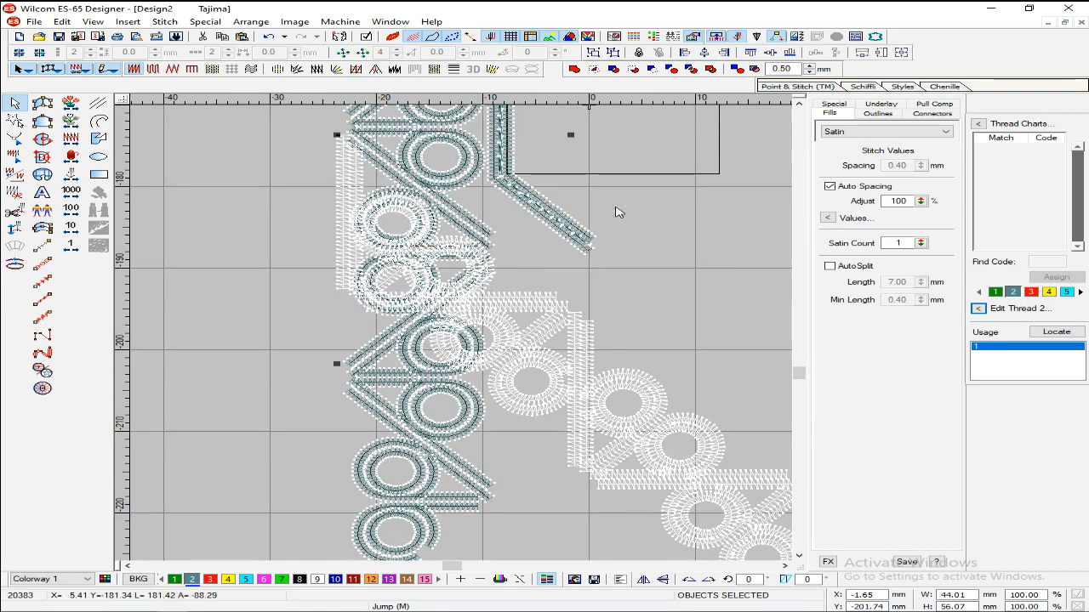
{"action": "key", "text": "z"}
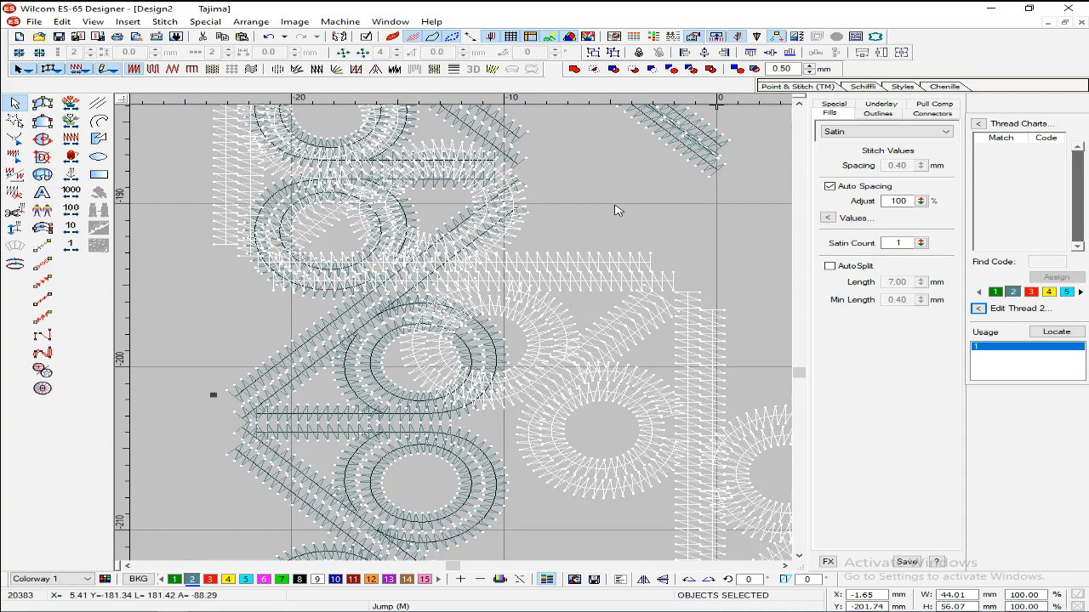
{"action": "key", "text": "shift+z"}
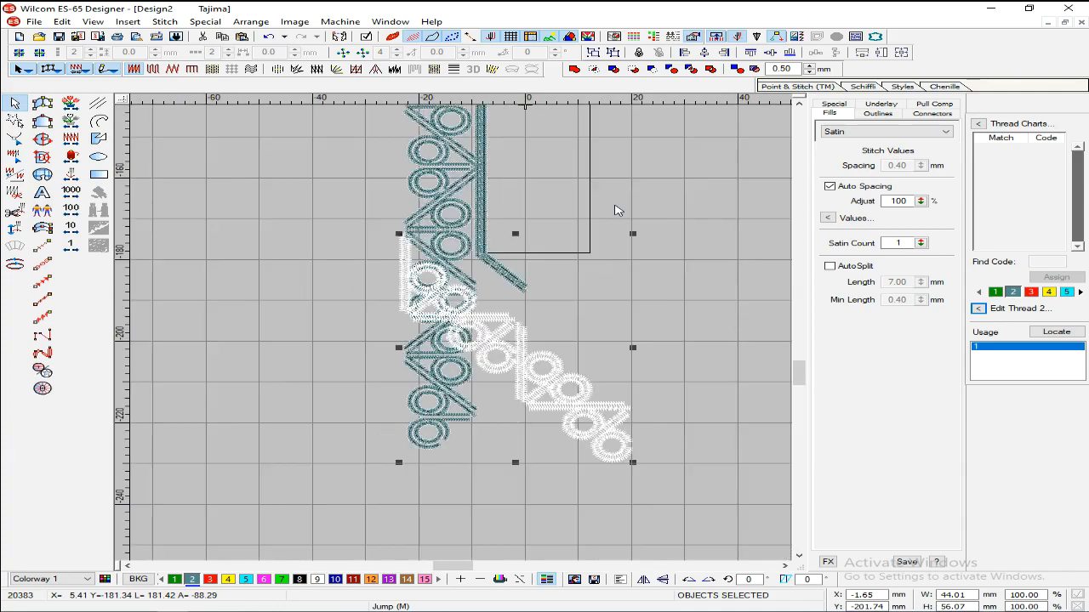
{"action": "key", "text": "z"}
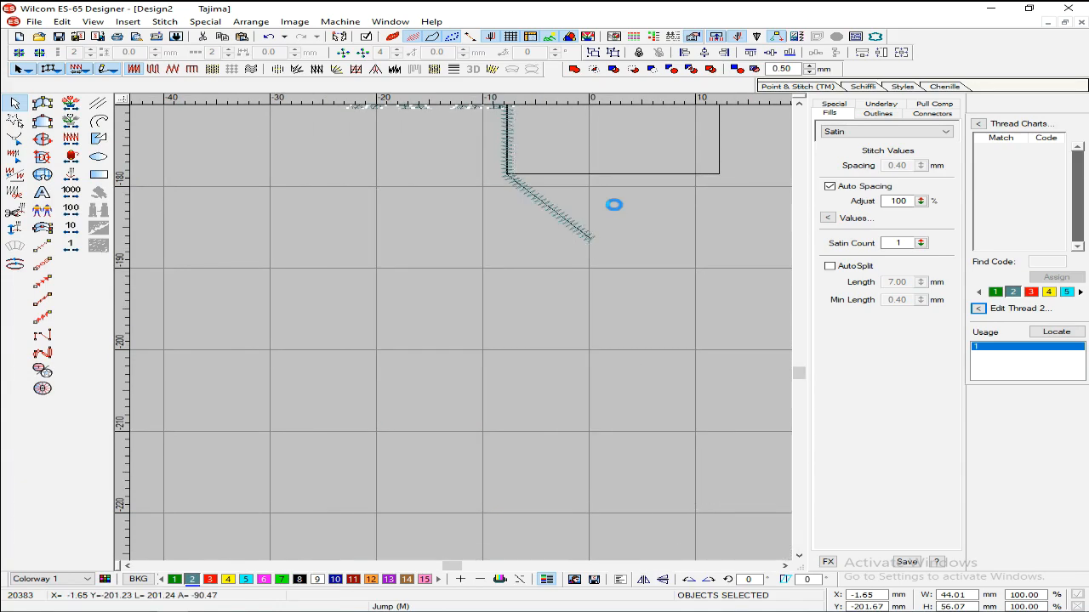
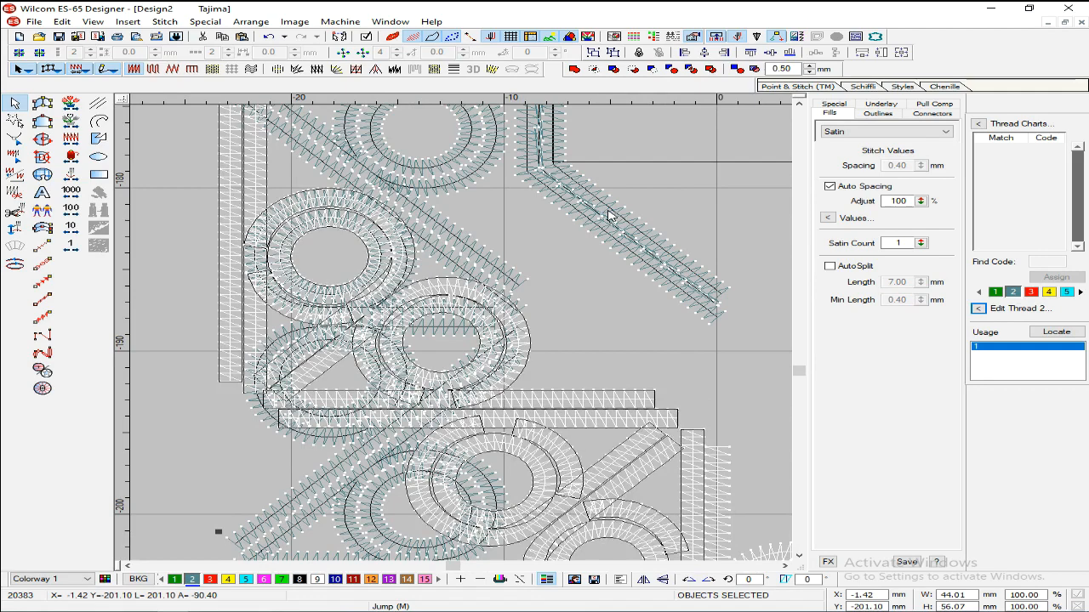
{"action": "key", "text": "shift+z"}
{"action": "key", "text": "shift+z"}
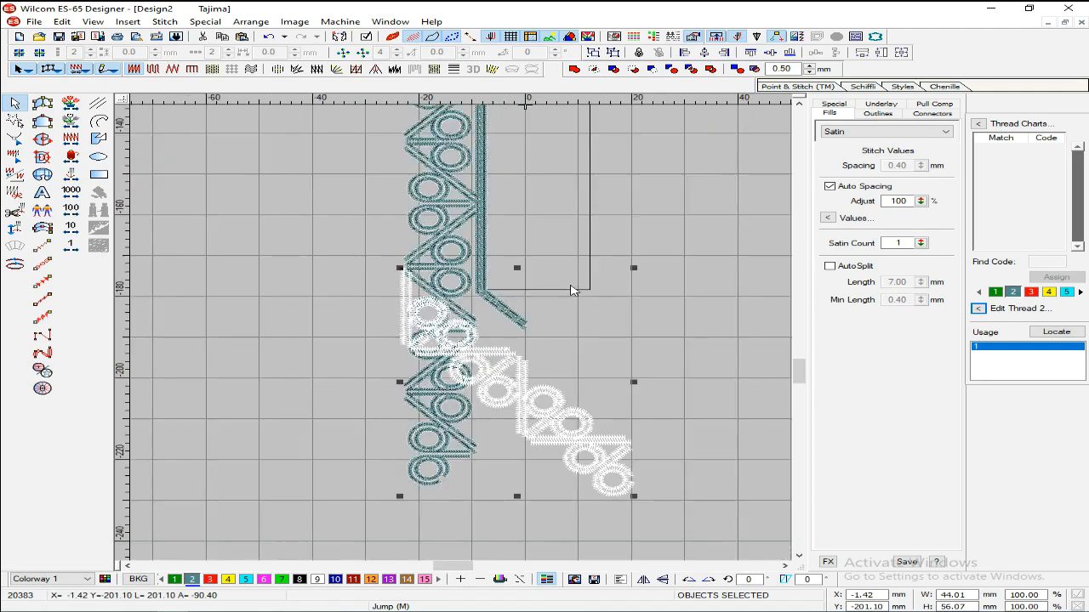
- Recolour the slanted copy yellow with colour 4 and delete the lowest upright motif group
{"action": "left_click", "coordinate": [228, 579]}
{"action": "left_click", "coordinate": [442, 429]}
{"action": "key", "text": "Delete"}
- Ungroup the upright motif under the slanted copy and delete its lower ring's outer outline with the attached horizontal line
{"action": "key", "text": "z"}
{"action": "scroll", "coordinate": [412, 344], "scroll_direction": "up", "scroll_amount": 1}
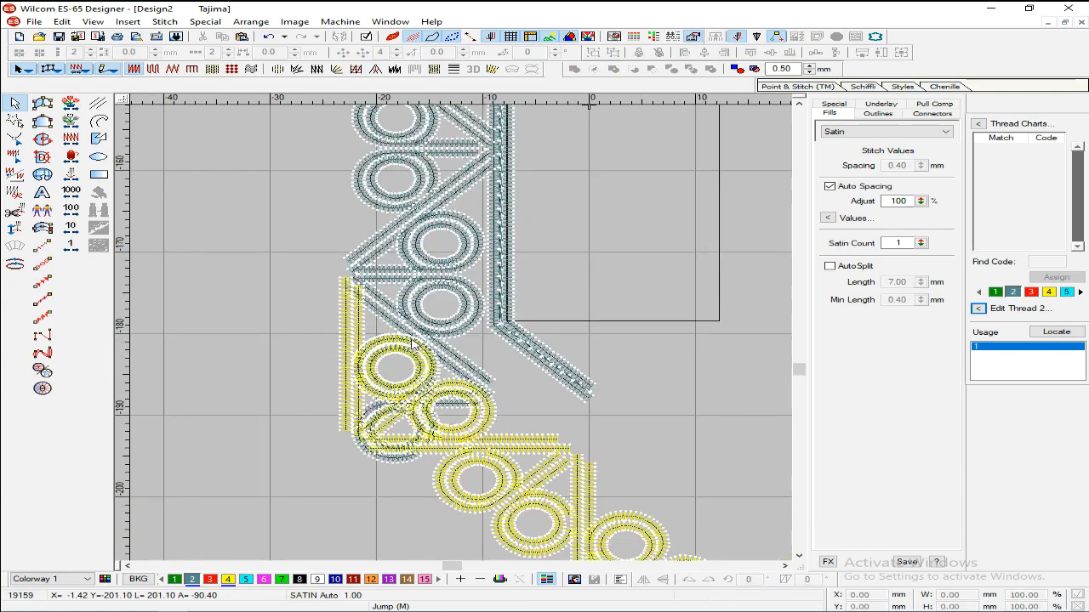
{"action": "scroll", "coordinate": [413, 344], "scroll_direction": "down", "scroll_amount": 1}
{"action": "key", "text": "z"}
{"action": "left_click", "coordinate": [449, 333]}
{"action": "key", "text": "ctrl+u"}
{"action": "left_click", "coordinate": [448, 333]}
{"action": "key", "text": "Delete"}
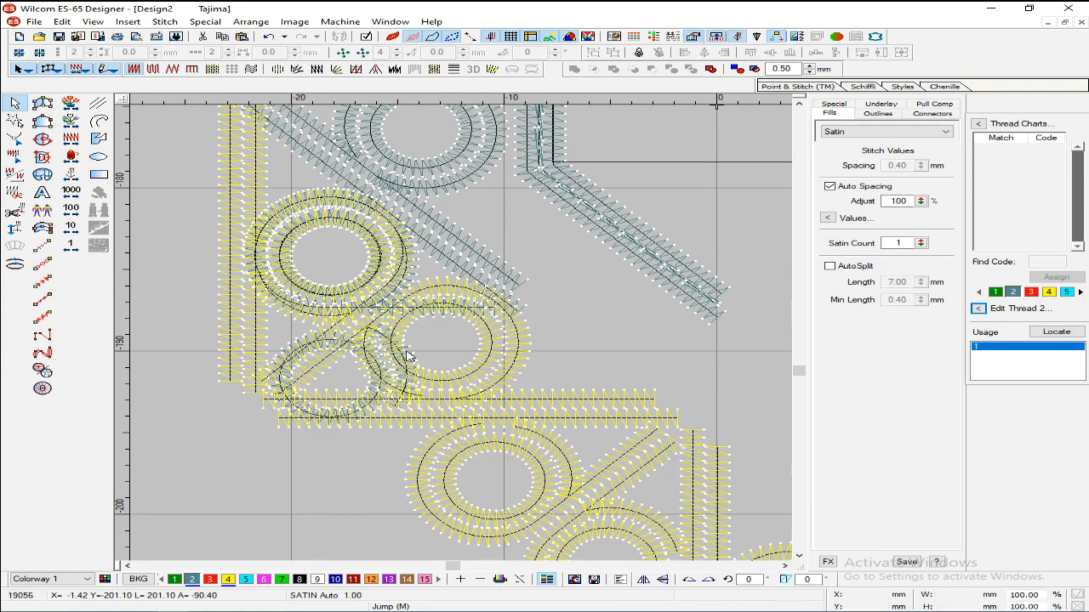
- Delete the rest of the lower teal ring and the upper teal ring's outer outline and arc beneath the yellow motifs
{"action": "left_click", "coordinate": [409, 351]}
{"action": "key", "text": "Delete"}
{"action": "left_click", "coordinate": [375, 399]}
{"action": "key", "text": "Delete"}
{"action": "left_click", "coordinate": [452, 315]}
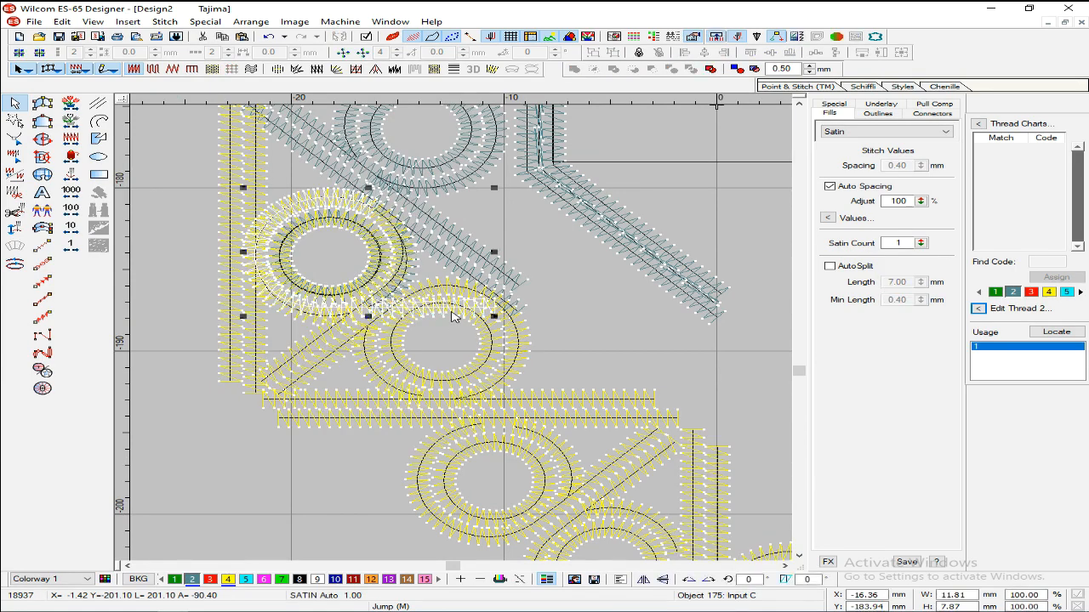
{"action": "key", "text": "Delete"}
{"action": "left_click", "coordinate": [384, 264]}
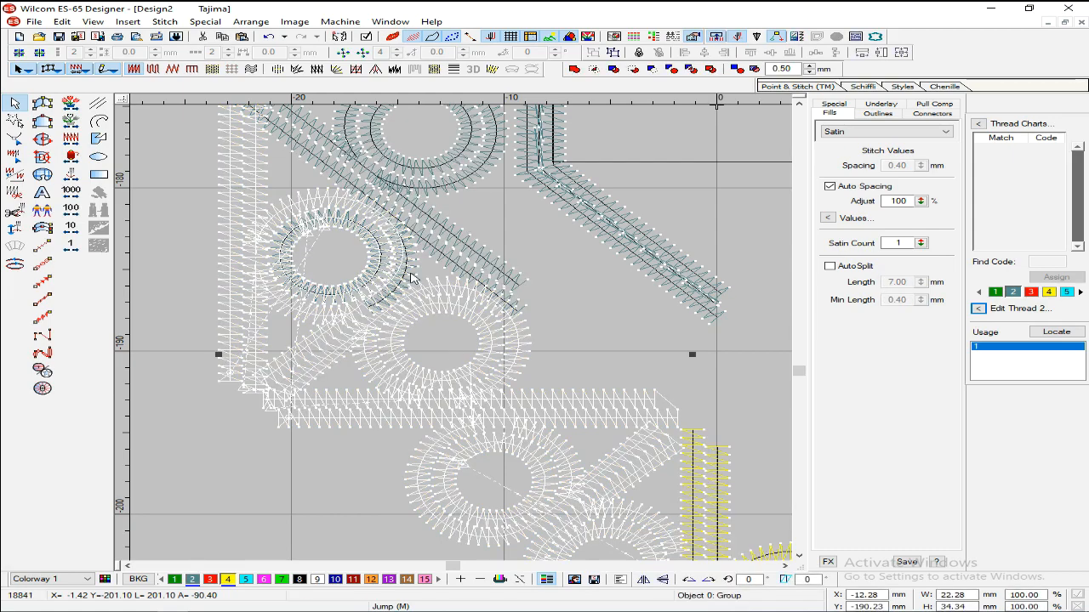
{"action": "key", "text": "Delete"}
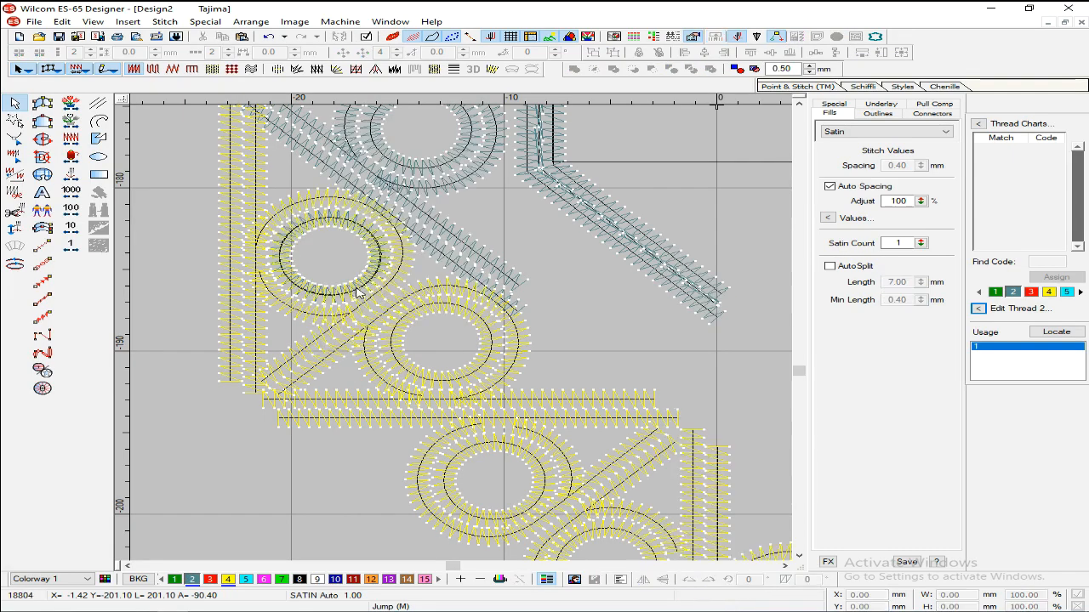
- Delete the leftover inner teal ring beneath the slanted copy's first ring, keeping the yellow group in place
{"action": "left_click", "coordinate": [355, 289]}
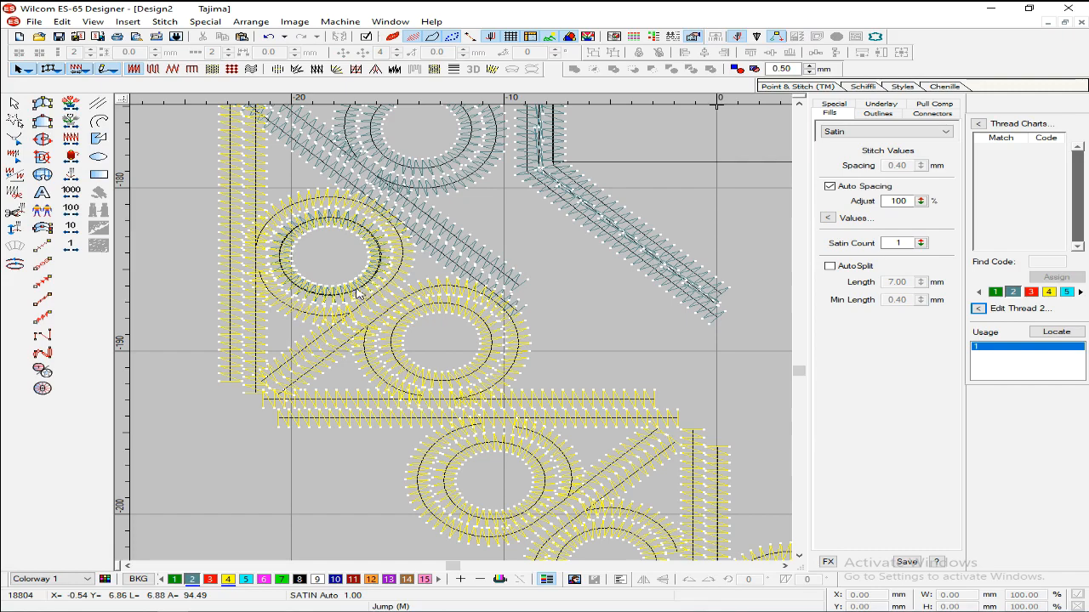
{"action": "scroll", "coordinate": [356, 288], "scroll_direction": "down", "scroll_amount": 1}
{"action": "left_click_drag", "start_coordinate": [389, 308], "coordinate": [362, 334]}
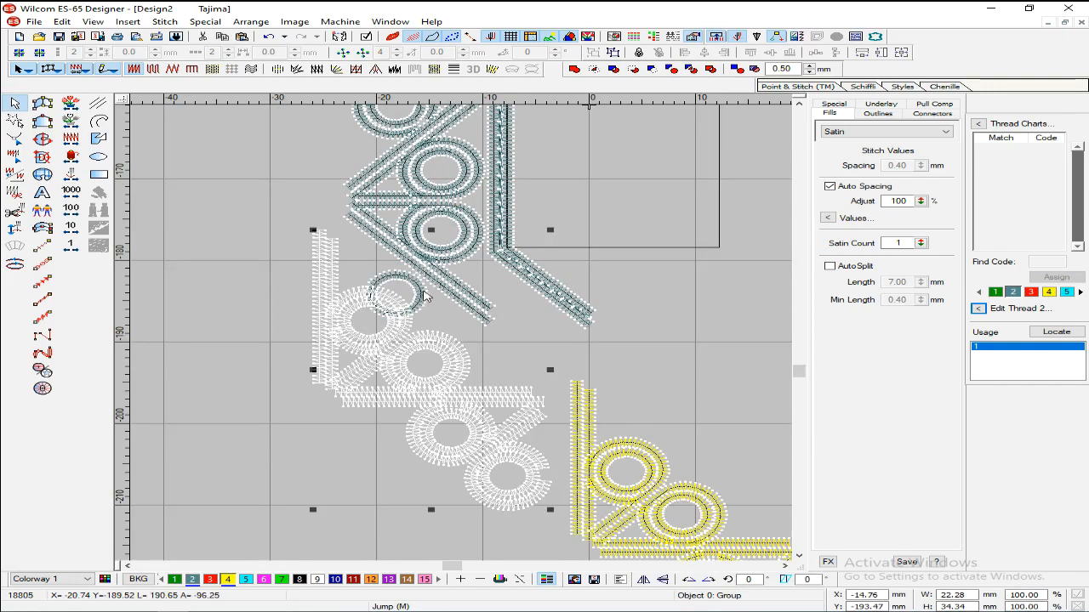
{"action": "left_click", "coordinate": [423, 298]}
{"action": "key", "text": "ctrl+z"}
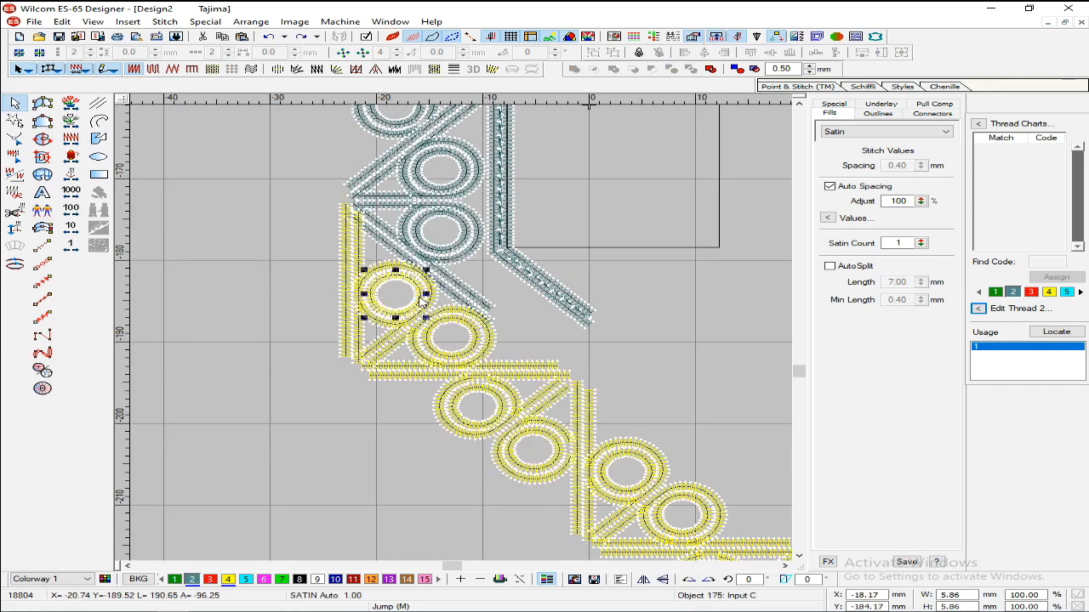
{"action": "key", "text": "Delete"}
{"action": "key", "text": "Escape"}
- Recolour both yellow slanted motif groups to teal with colour 2 and deselect them
{"action": "scroll", "coordinate": [469, 306], "scroll_direction": "down", "scroll_amount": 1}
{"action": "scroll", "coordinate": [531, 306], "scroll_direction": "down", "scroll_amount": 1}
{"action": "scroll", "coordinate": [534, 309], "scroll_direction": "down", "scroll_amount": 1}
{"action": "scroll", "coordinate": [536, 309], "scroll_direction": "up", "scroll_amount": 1}
{"action": "scroll", "coordinate": [536, 309], "scroll_direction": "up", "scroll_amount": 1}
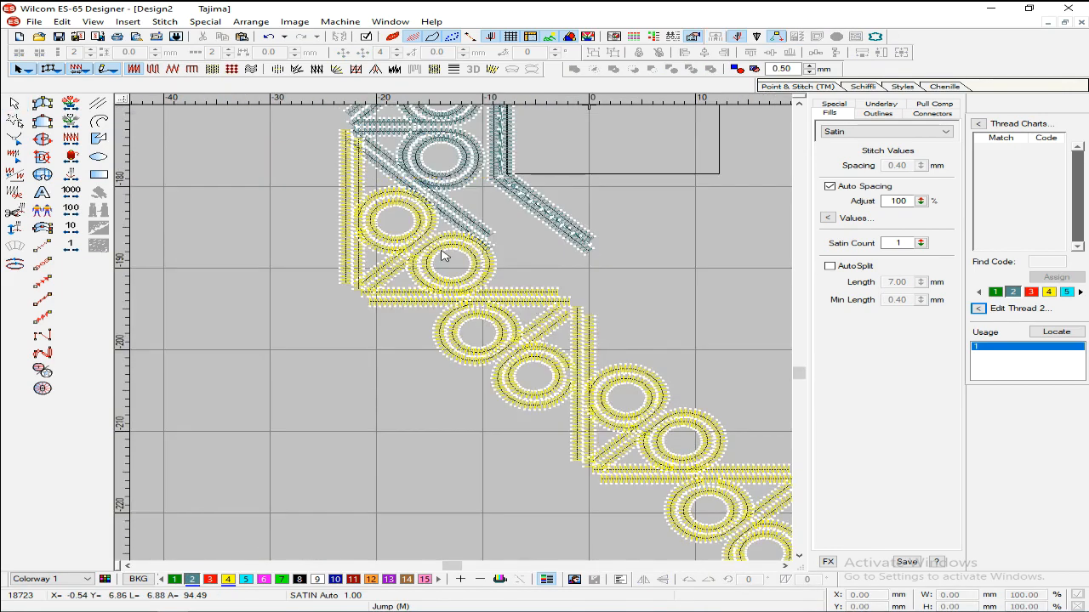
{"action": "left_click", "coordinate": [469, 284]}
{"action": "left_click", "coordinate": [604, 382], "text": "ctrl"}
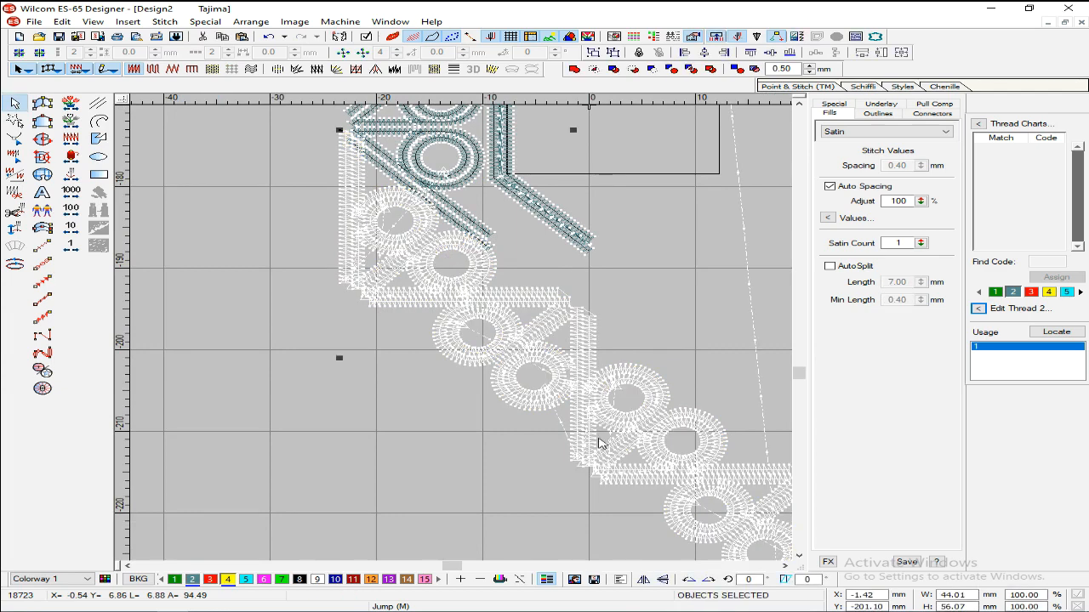
{"action": "left_click", "coordinate": [195, 581]}
{"action": "left_click", "coordinate": [239, 518]}
{"action": "scroll", "coordinate": [374, 464], "scroll_direction": "down", "scroll_amount": 2}
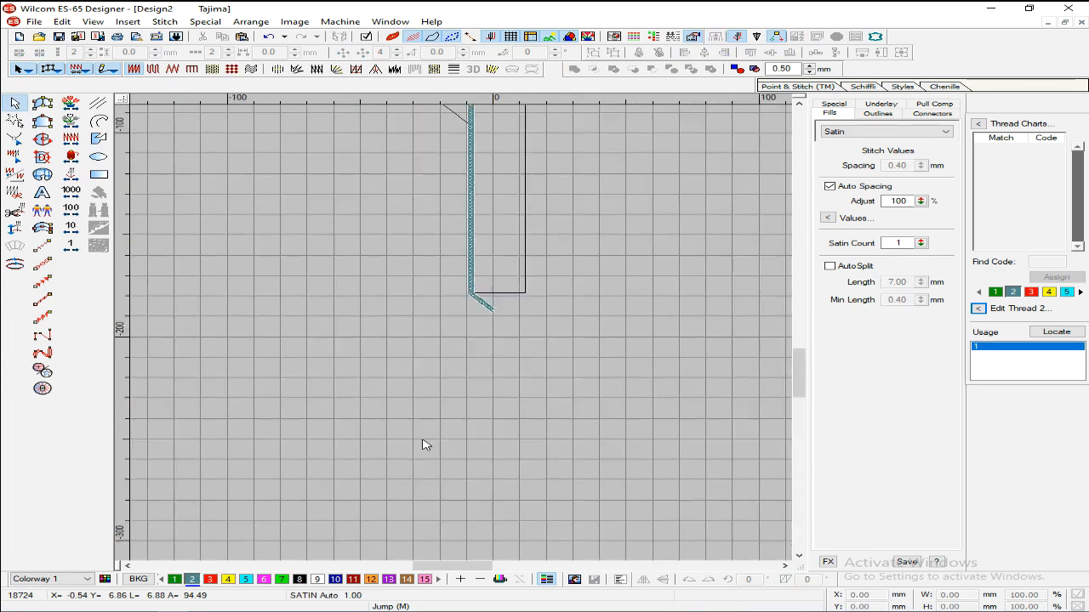
- Undo the recolouring, deletions and placement of the slanted motif copies and the removal of the upright motif beneath them
{"action": "scroll", "coordinate": [468, 428], "scroll_direction": "up", "scroll_amount": 1}
{"action": "scroll", "coordinate": [477, 430], "scroll_direction": "down", "scroll_amount": 1}
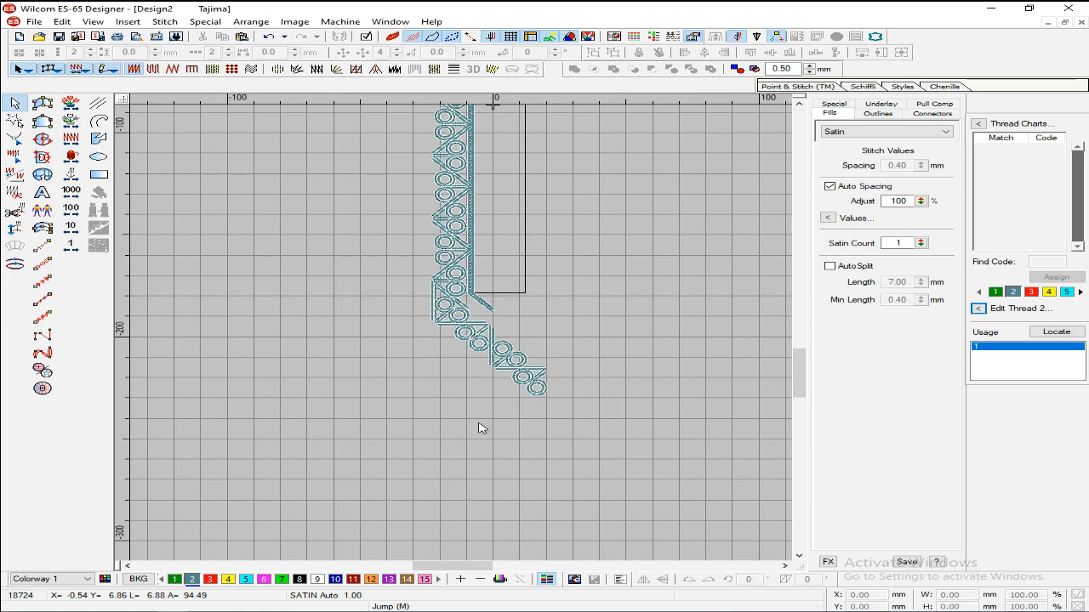
{"action": "scroll", "coordinate": [481, 428], "scroll_direction": "up", "scroll_amount": 1}
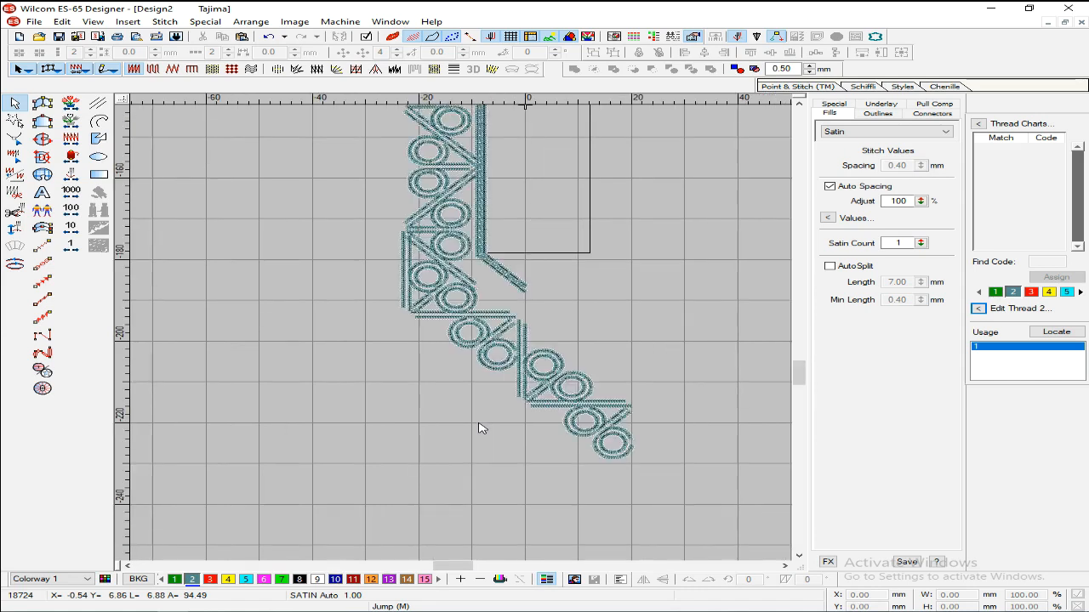
{"action": "left_click", "coordinate": [403, 292]}
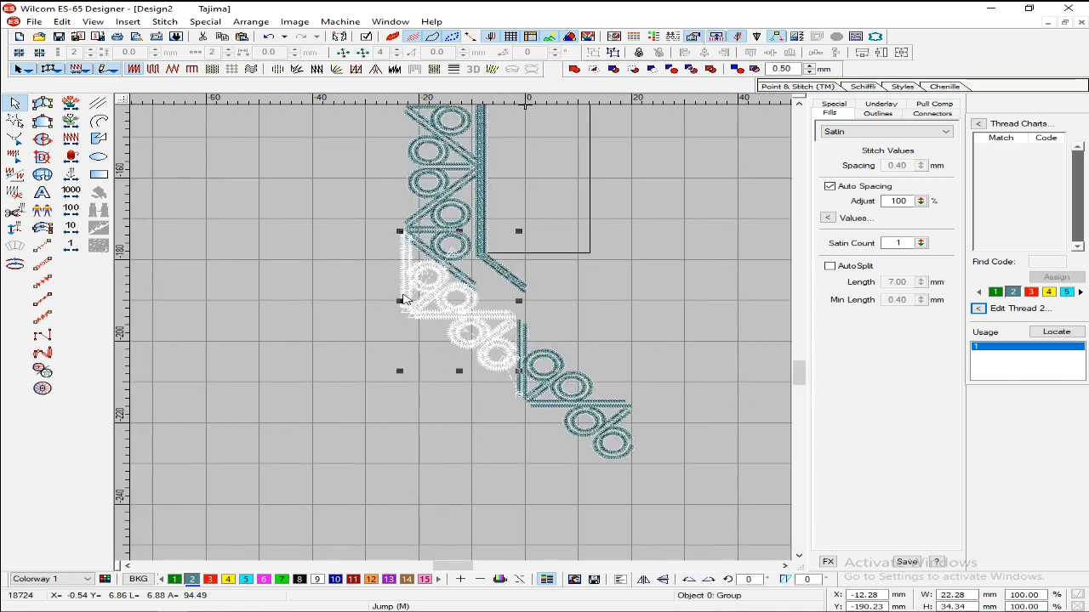
{"action": "key", "text": "Escape"}
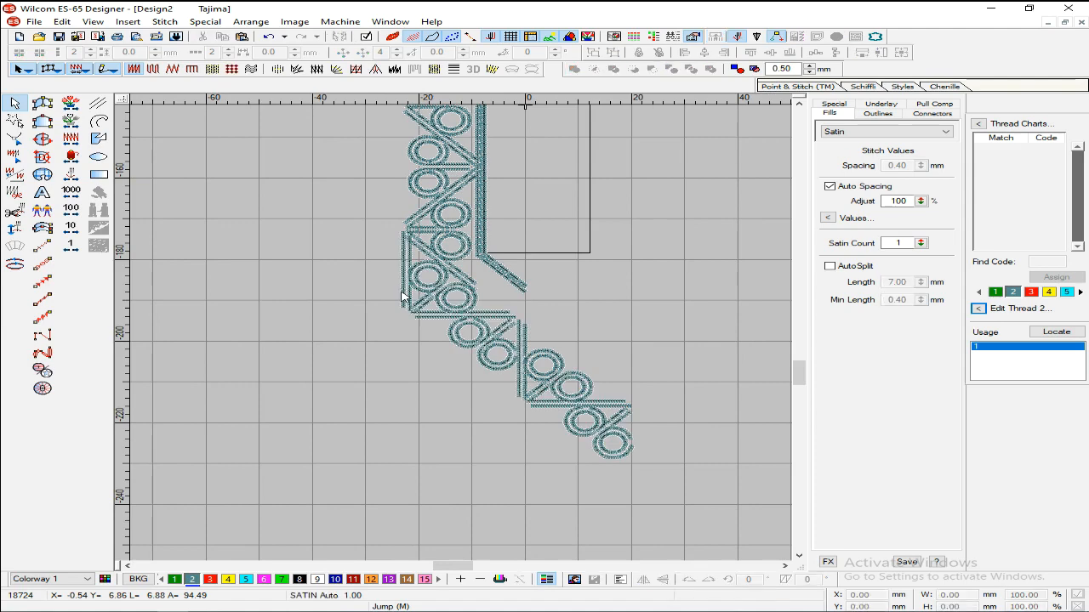
{"action": "left_click", "coordinate": [402, 293]}
{"action": "key", "text": "ctrl+z"}
{"action": "key", "text": "ctrl+z"}
{"action": "key", "text": "ctrl+z"}
{"action": "key", "text": "ctrl+z"}
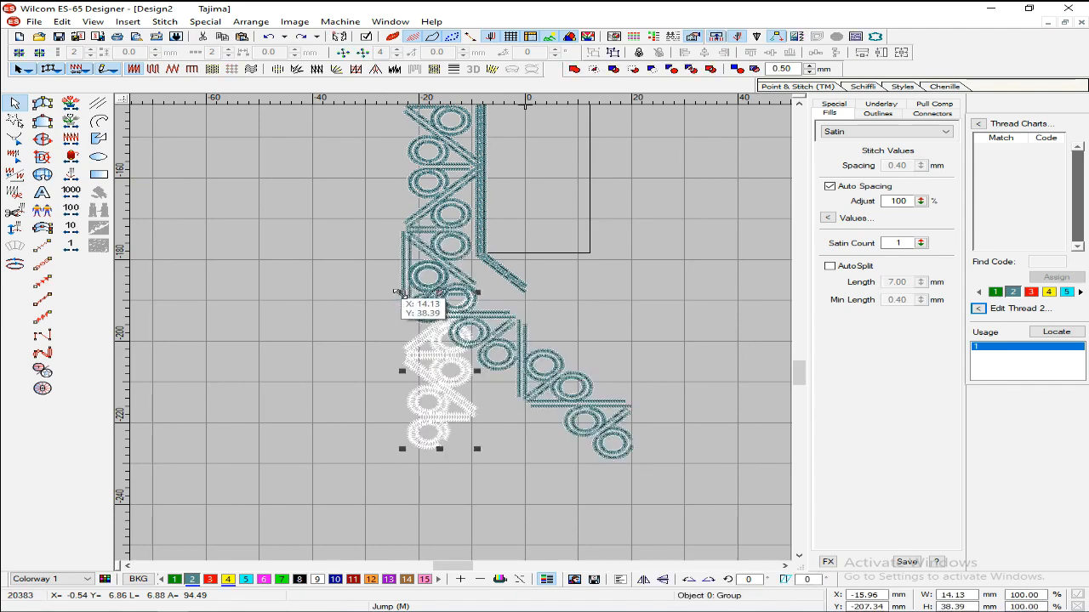
{"action": "key", "text": "ctrl+z"}
{"action": "key", "text": "ctrl+z"}
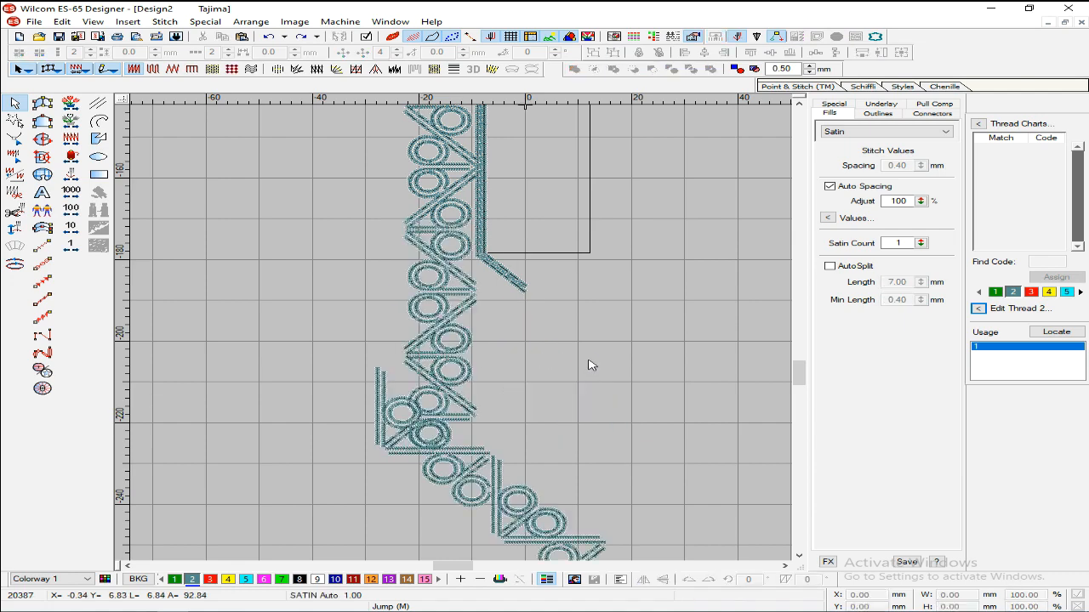
- Move both slanted motif groups together so their first ring sits over the upright column's lowest ring, nudging them left into alignment
{"action": "scroll", "coordinate": [591, 365], "scroll_direction": "down", "scroll_amount": 2}
{"action": "left_click", "coordinate": [441, 384]}
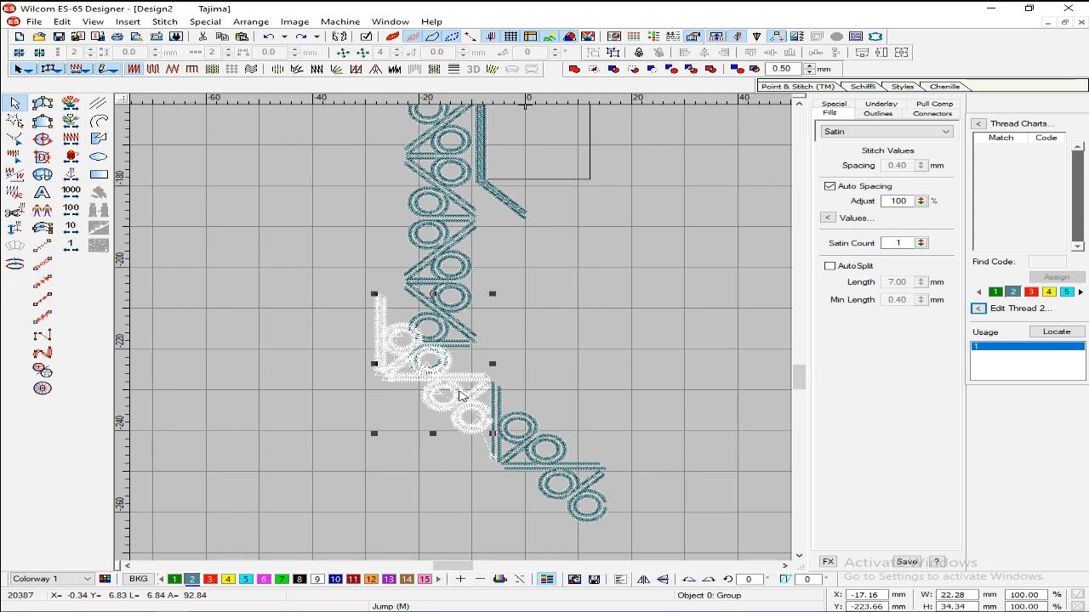
{"action": "left_click", "coordinate": [501, 426], "text": "ctrl"}
{"action": "left_click_drag", "start_coordinate": [578, 405], "coordinate": [604, 424]}
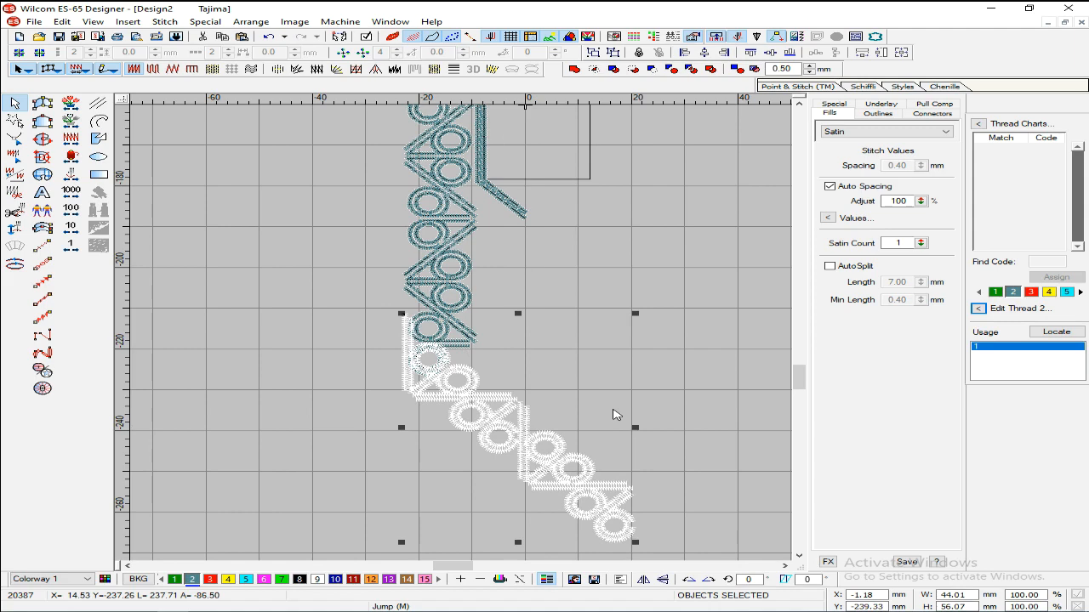
{"action": "key", "text": "z"}
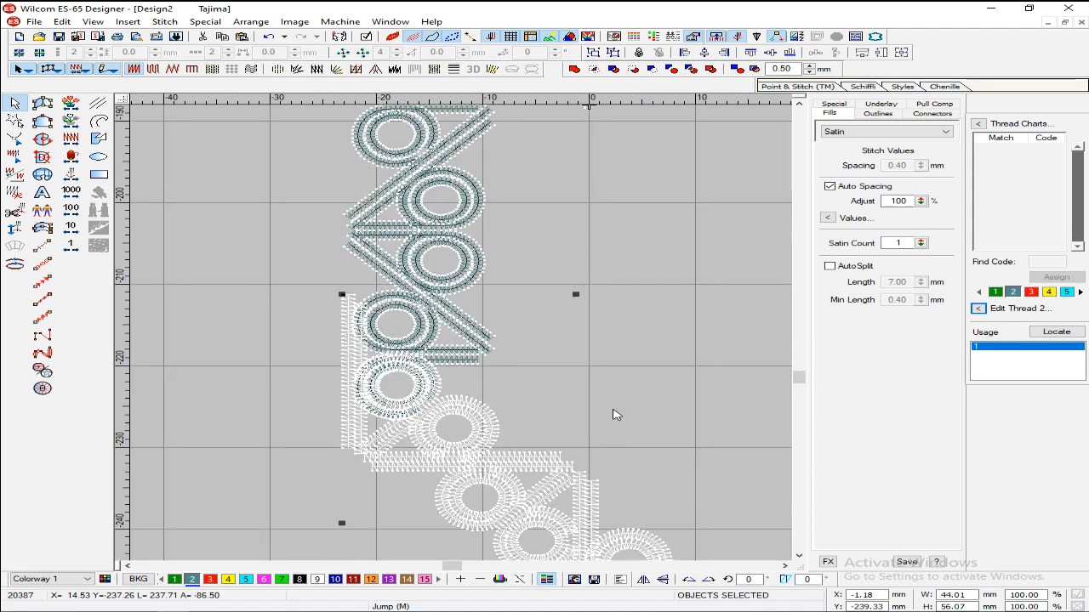
{"action": "key", "text": "z"}
{"action": "key", "text": "Left"}
{"action": "key", "text": "Left"}
{"action": "key", "text": "Left"}
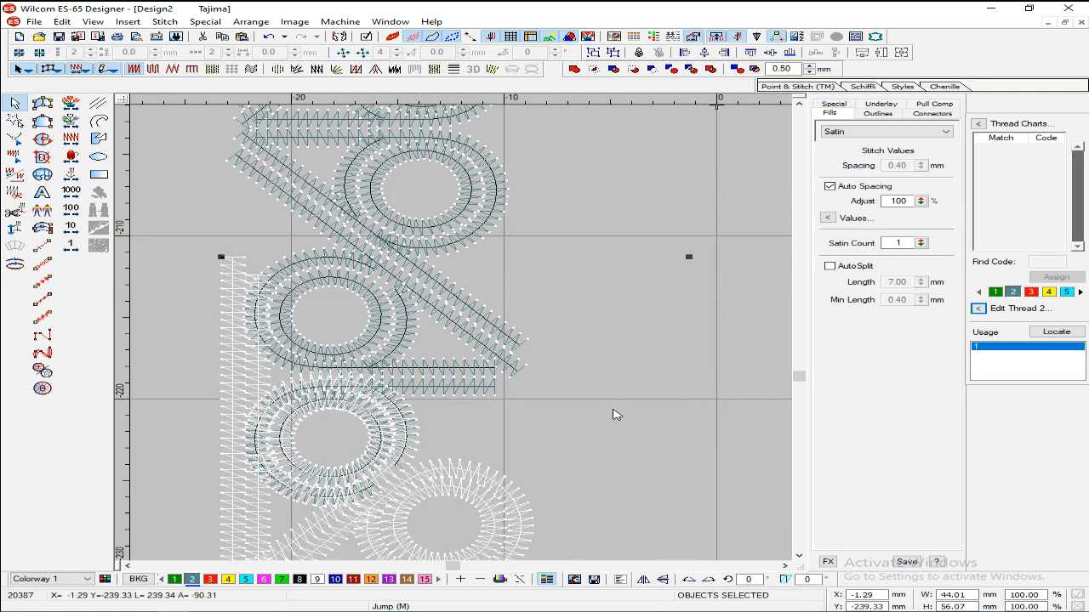
{"action": "key", "text": "Left"}
{"action": "key", "text": "shift+z"}
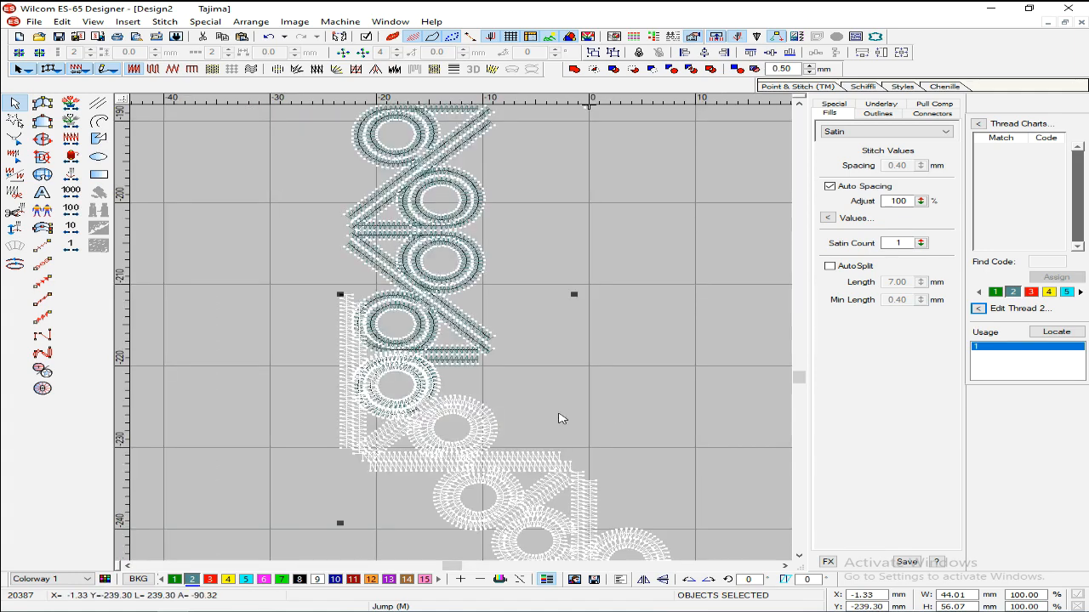
- Recolour the slanted groups yellow with colour 4, ungroup the upper one and delete its two vertical satin lines
{"action": "left_click", "coordinate": [231, 579]}
{"action": "left_click", "coordinate": [339, 391]}
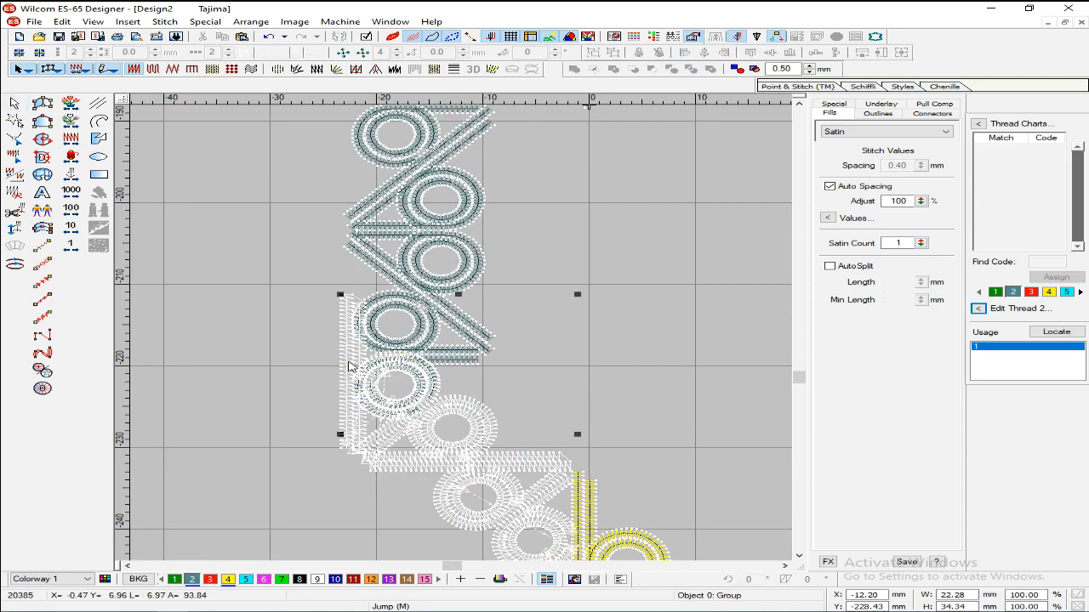
{"action": "key", "text": "ctrl+u"}
{"action": "left_click", "coordinate": [329, 375]}
{"action": "left_click", "coordinate": [342, 360]}
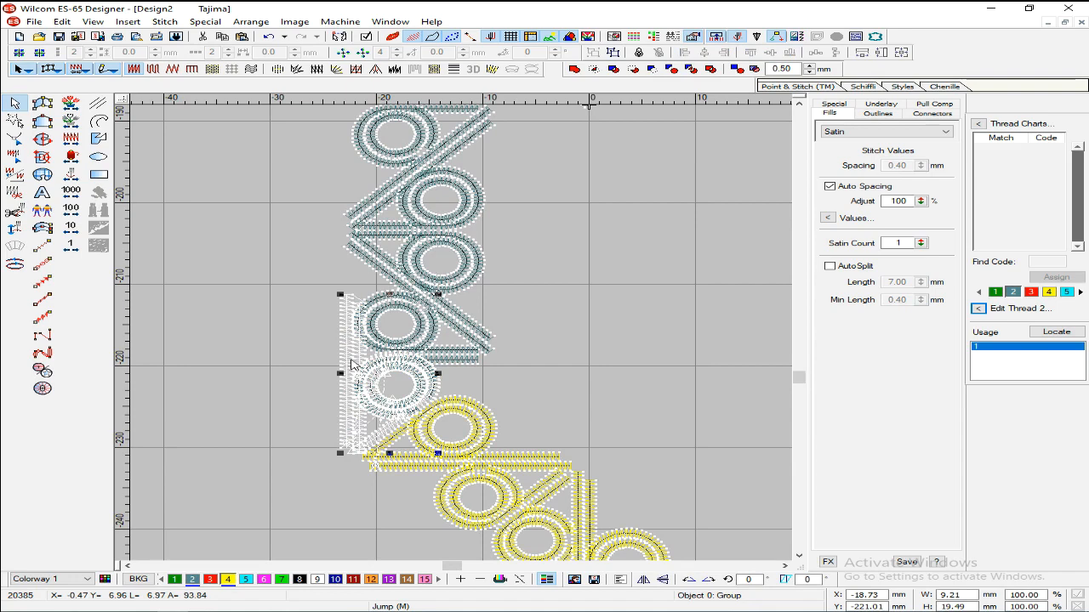
{"action": "key", "text": "ctrl+u"}
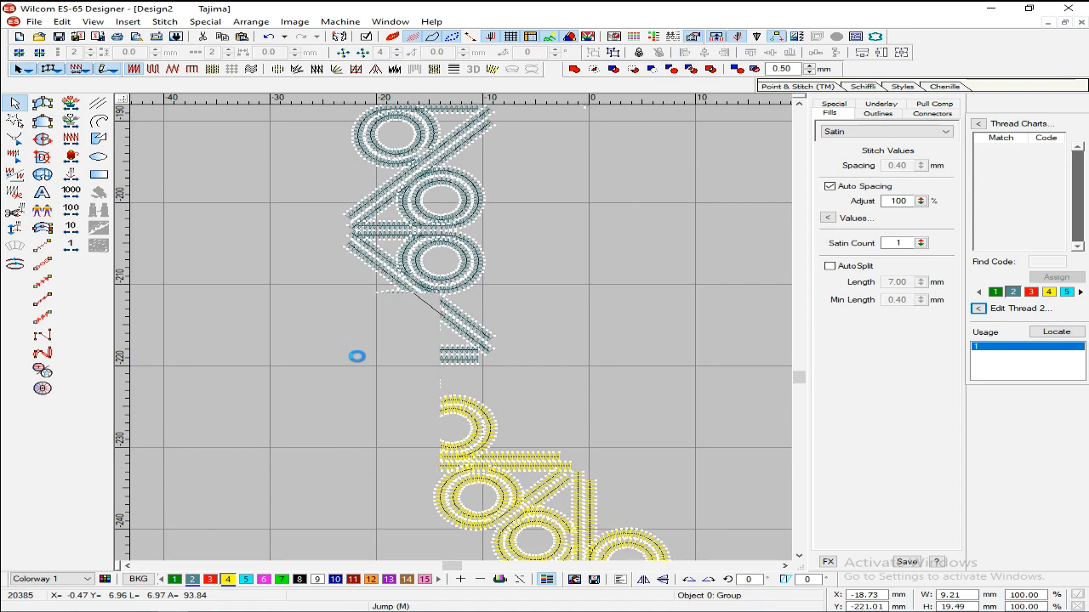
{"action": "left_click", "coordinate": [348, 358]}
{"action": "key", "text": "Delete"}
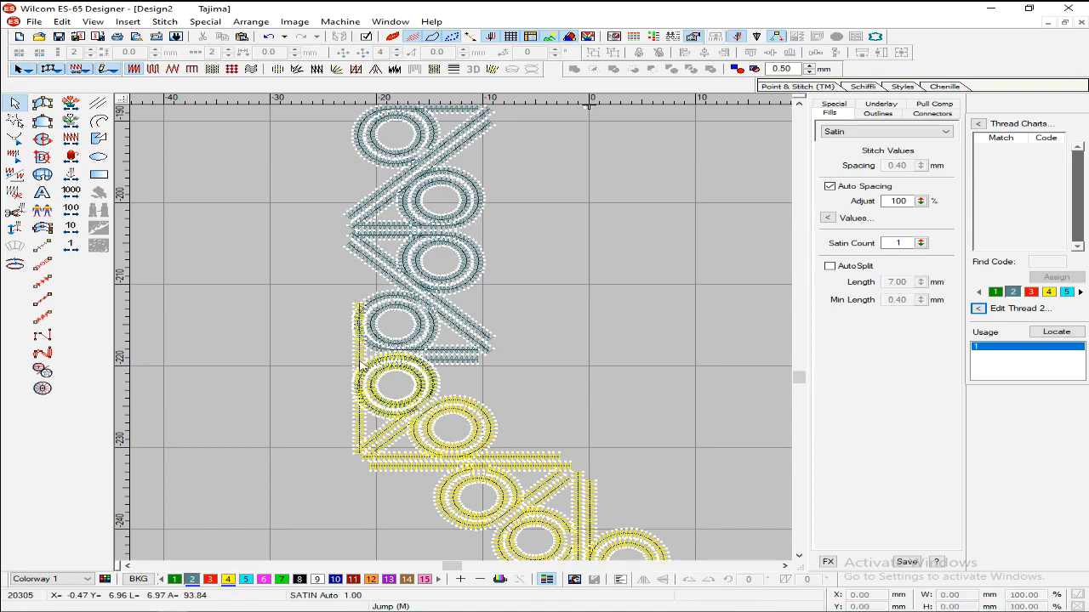
{"action": "left_click", "coordinate": [362, 358]}
{"action": "key", "text": "Delete"}
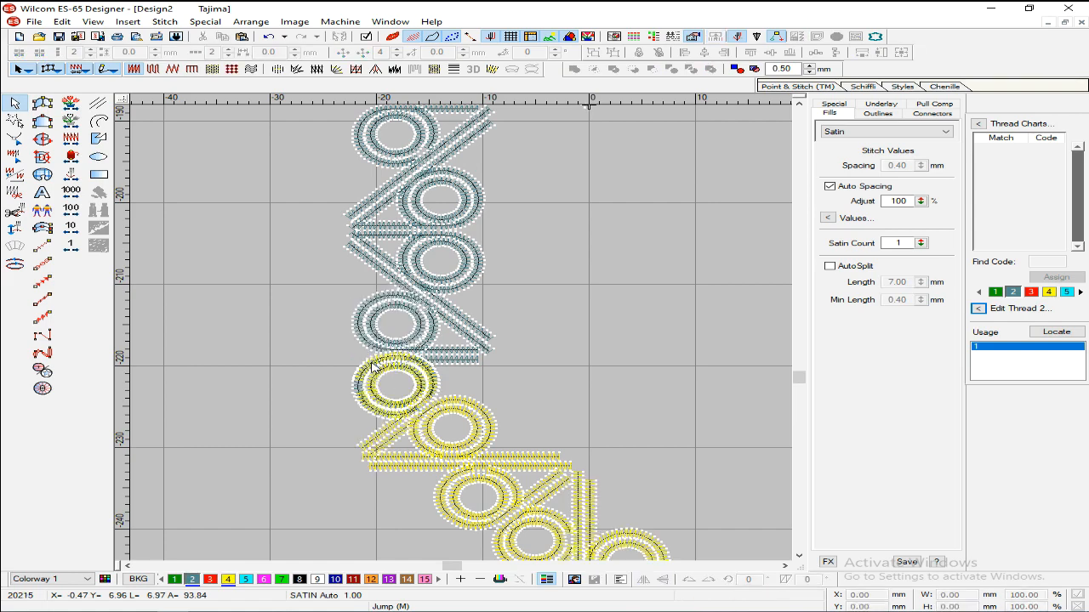
- Restore the slanted copy's first outer ring and delete only its yellow inner ring
{"action": "left_click", "coordinate": [385, 373]}
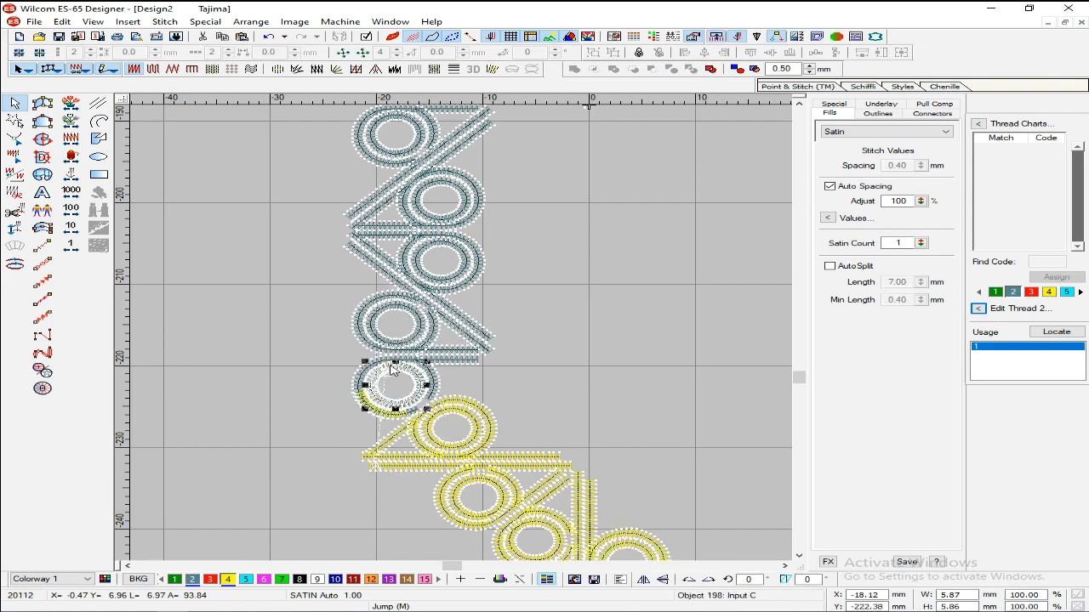
{"action": "key", "text": "ctrl+z"}
{"action": "left_click", "coordinate": [393, 371]}
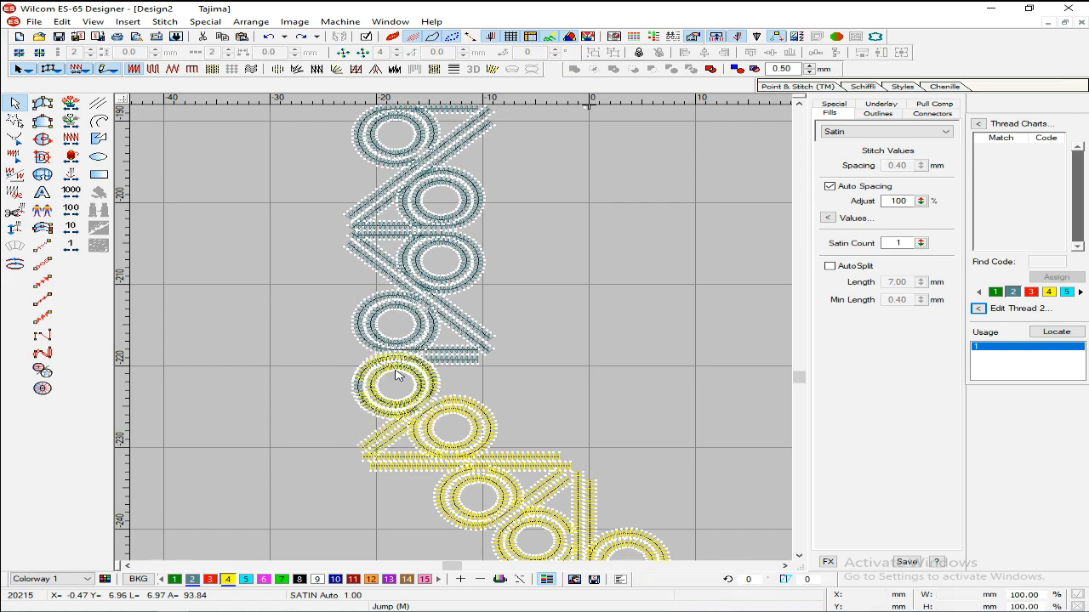
{"action": "key", "text": "Delete"}
- Ungroup the lowest upright teal motif and select its bottom ring's outer outline with the attached horizontal line
{"action": "left_click", "coordinate": [451, 366]}
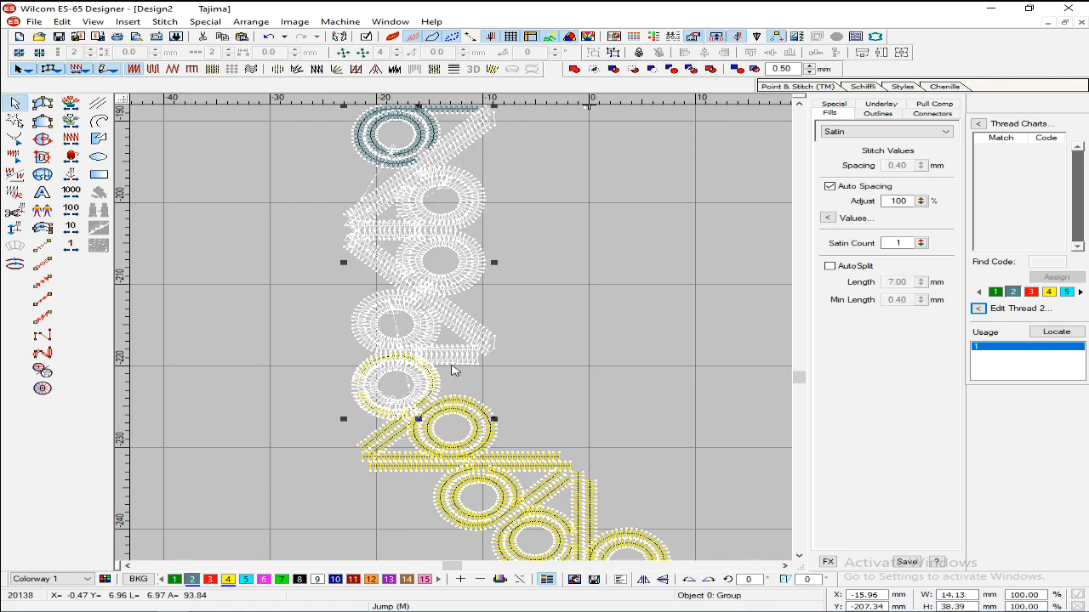
{"action": "key", "text": "z"}
{"action": "scroll", "coordinate": [494, 370], "scroll_direction": "down", "scroll_amount": 1}
{"action": "key", "text": "z"}
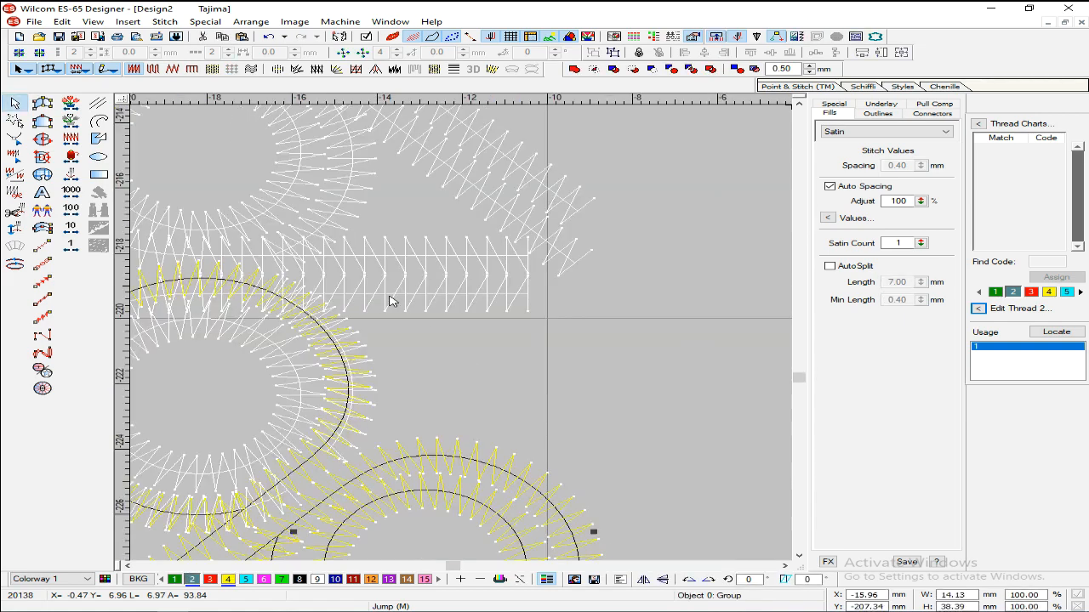
{"action": "key", "text": "shift+z"}
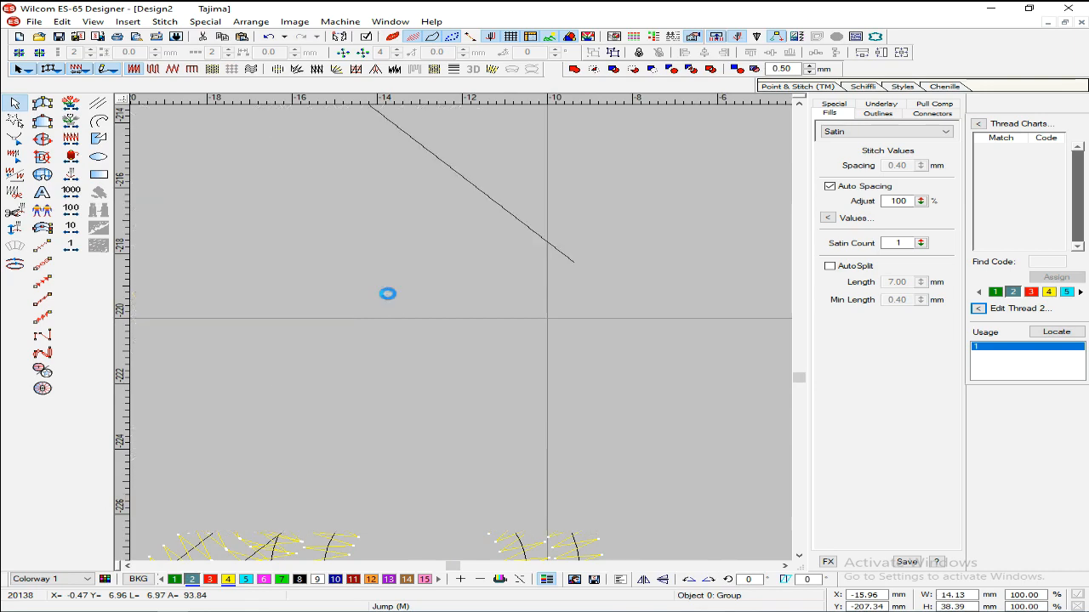
{"action": "left_click", "coordinate": [384, 297]}
{"action": "key", "text": "z"}
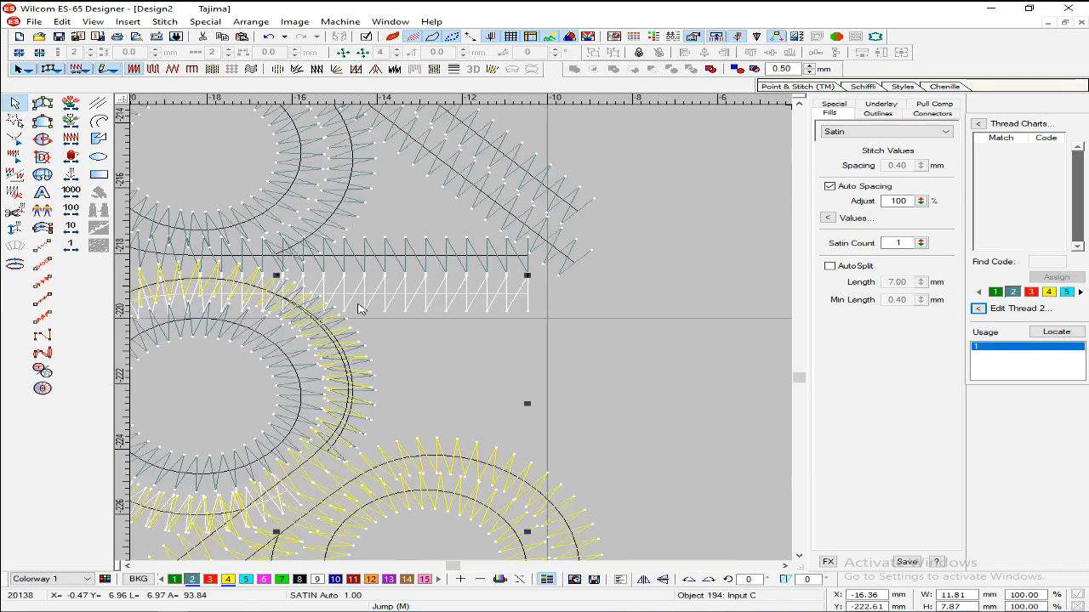
- Reshape the teal outline by deleting its control points around the ring, keeping the attached horizontal line
{"action": "key", "text": "h"}
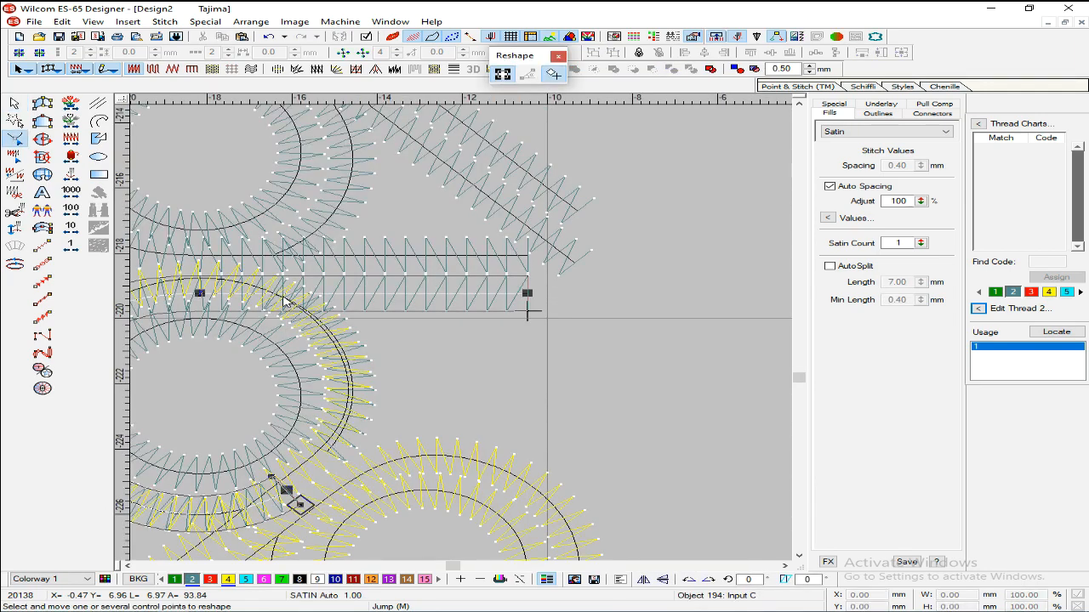
{"action": "key", "text": "shift+z"}
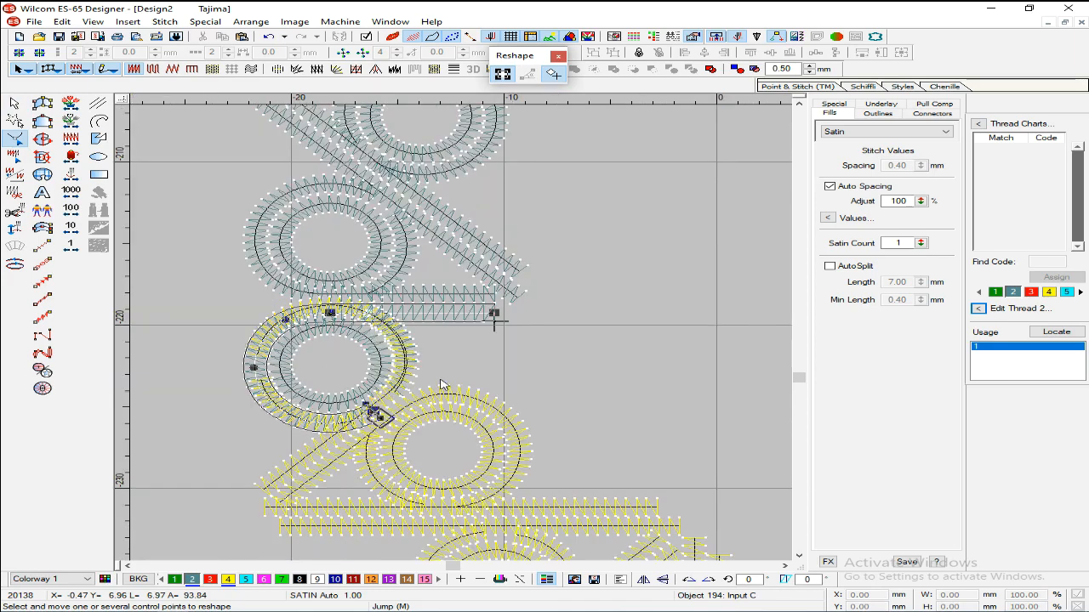
{"action": "left_click_drag", "start_coordinate": [447, 374], "coordinate": [294, 447]}
{"action": "key", "text": "Delete"}
{"action": "left_click_drag", "start_coordinate": [207, 450], "coordinate": [337, 305]}
{"action": "key", "text": "Delete"}
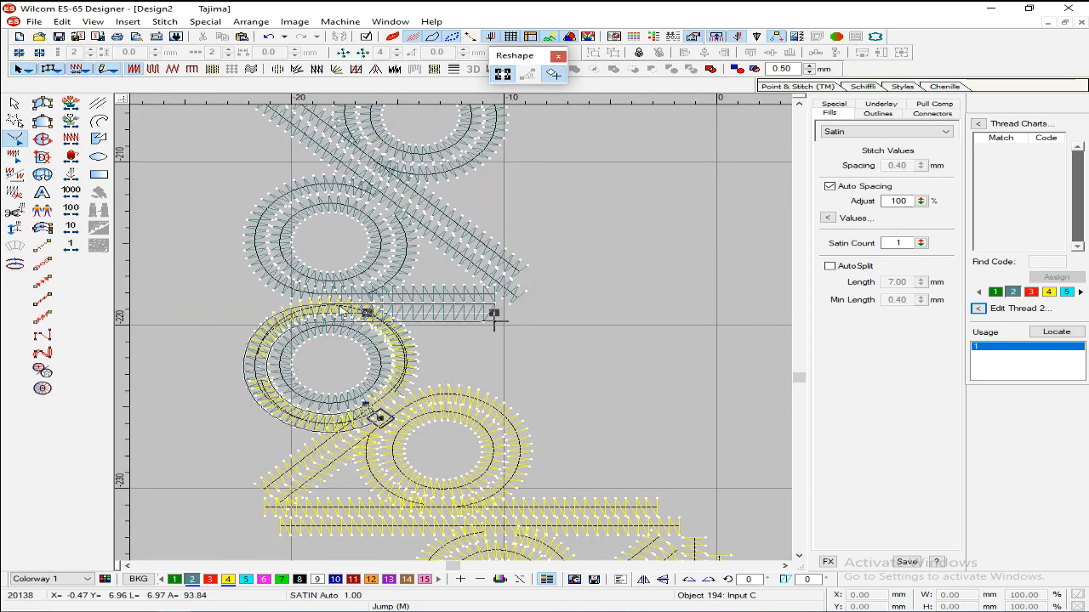
{"action": "key", "text": "Escape"}
{"action": "left_click", "coordinate": [368, 351]}
{"action": "key", "text": "shift+z"}
{"action": "key", "text": "z"}
{"action": "key", "text": "Escape"}
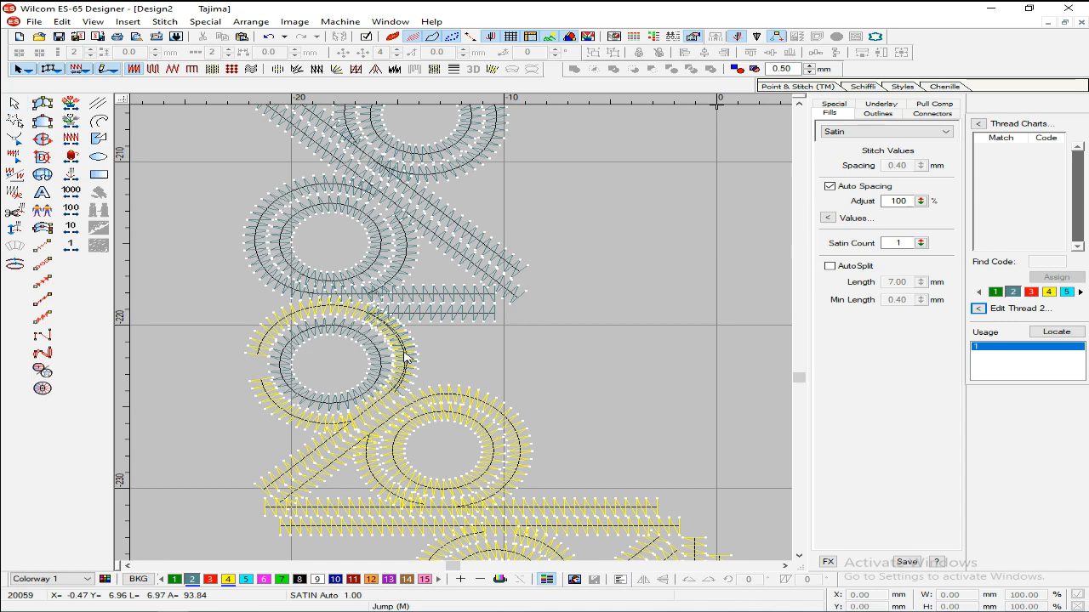
- Delete the leftover teal arc overlapping the yellow outer ring
{"action": "left_click", "coordinate": [403, 351]}
{"action": "left_click_drag", "start_coordinate": [405, 353], "coordinate": [351, 372]}
{"action": "key", "text": "Escape"}
{"action": "left_click", "coordinate": [403, 349]}
{"action": "key", "text": "ctrl+z"}
{"action": "key", "text": "Delete"}
- Recolour all the yellow slanted motif pieces to teal with colour 2 and deselect them
{"action": "scroll", "coordinate": [442, 356], "scroll_direction": "down", "scroll_amount": 3}
{"action": "scroll", "coordinate": [485, 355], "scroll_direction": "up", "scroll_amount": 1}
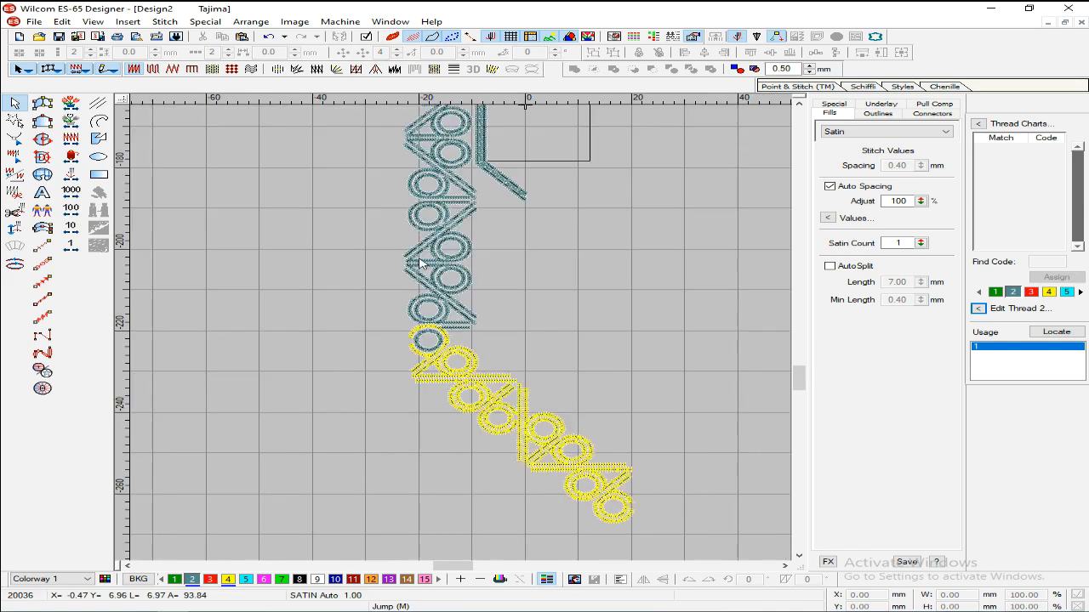
{"action": "scroll", "coordinate": [420, 263], "scroll_direction": "up", "scroll_amount": 2}
{"action": "left_click_drag", "start_coordinate": [593, 534], "coordinate": [681, 518]}
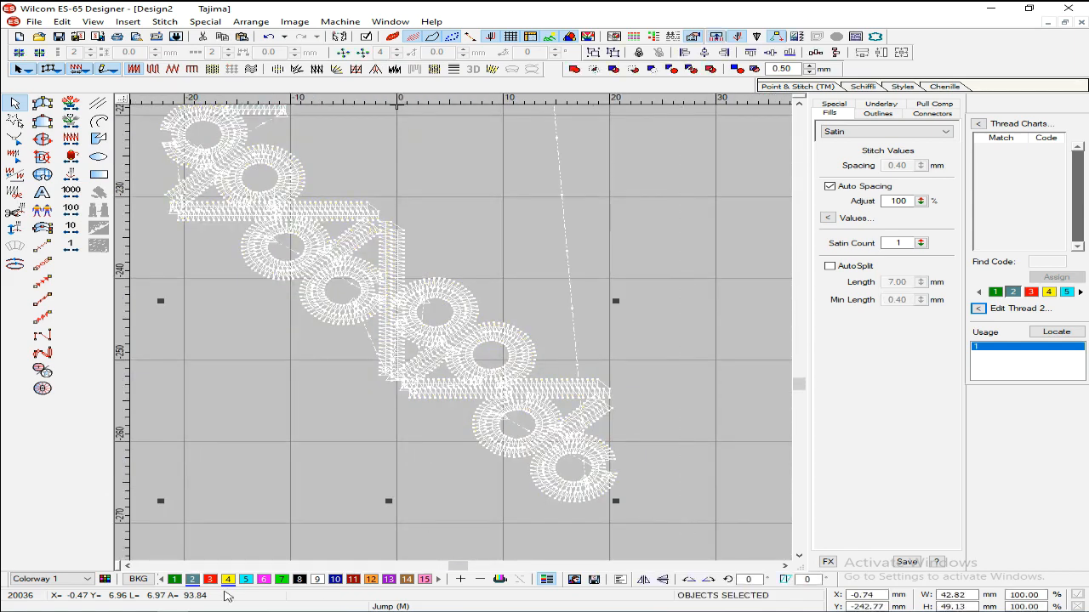
{"action": "left_click", "coordinate": [212, 549]}
{"action": "scroll", "coordinate": [389, 332], "scroll_direction": "down", "scroll_amount": 4}
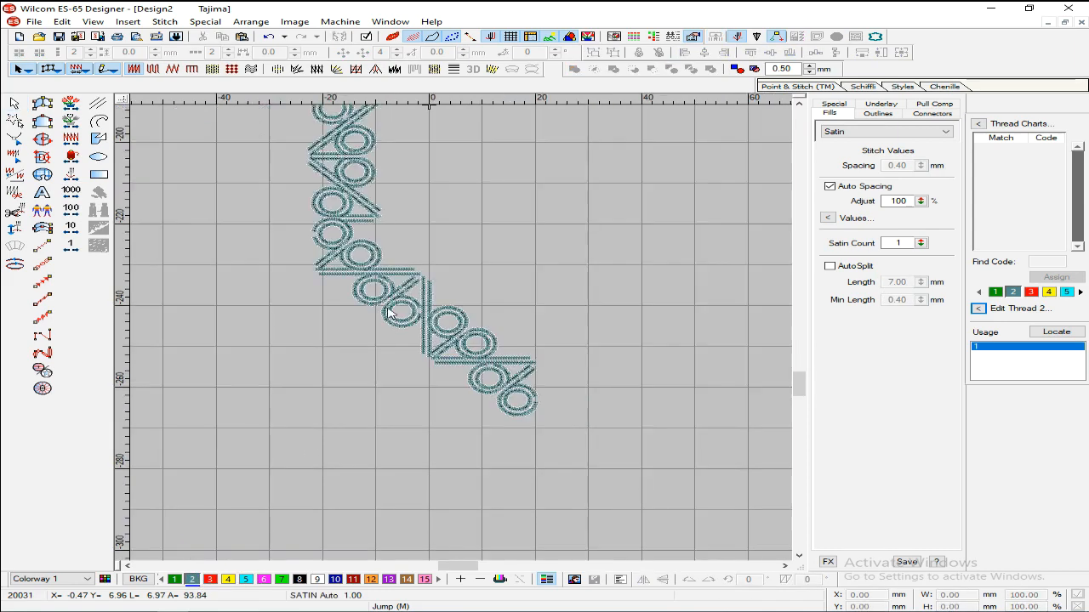
- Select the whole upright motif column together with all the slanted corner motifs
{"action": "scroll", "coordinate": [393, 295], "scroll_direction": "up", "scroll_amount": 2}
{"action": "scroll", "coordinate": [347, 249], "scroll_direction": "down", "scroll_amount": 1}
{"action": "left_click_drag", "start_coordinate": [330, 325], "coordinate": [452, 232]}
{"action": "scroll", "coordinate": [488, 473], "scroll_direction": "down", "scroll_amount": 5}
{"action": "scroll", "coordinate": [487, 454], "scroll_direction": "up", "scroll_amount": 1}
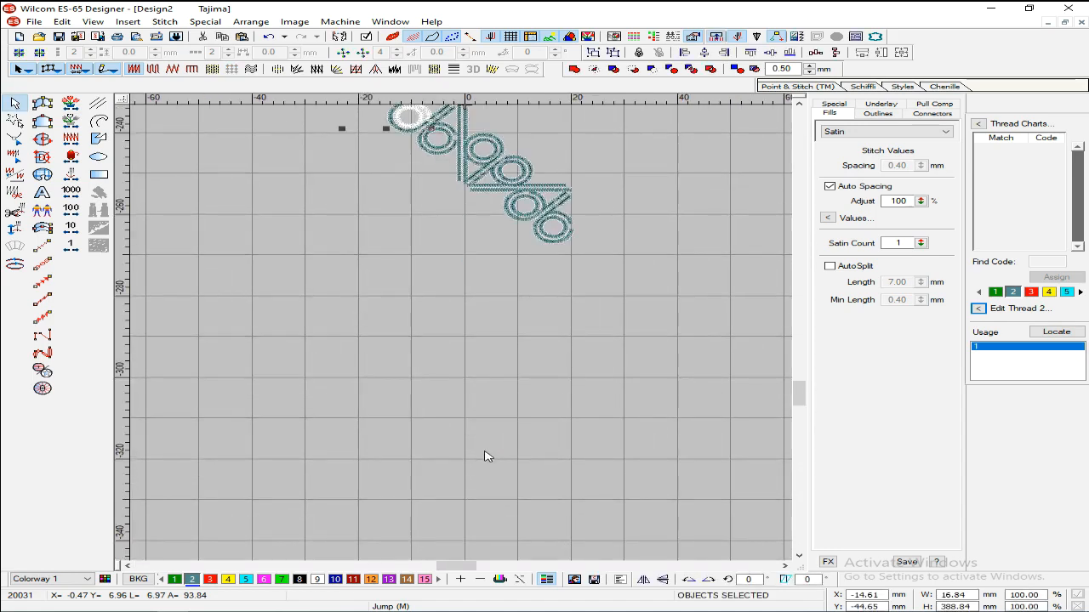
{"action": "scroll", "coordinate": [450, 400], "scroll_direction": "up", "scroll_amount": 2}
{"action": "left_click", "coordinate": [359, 419], "text": "ctrl"}
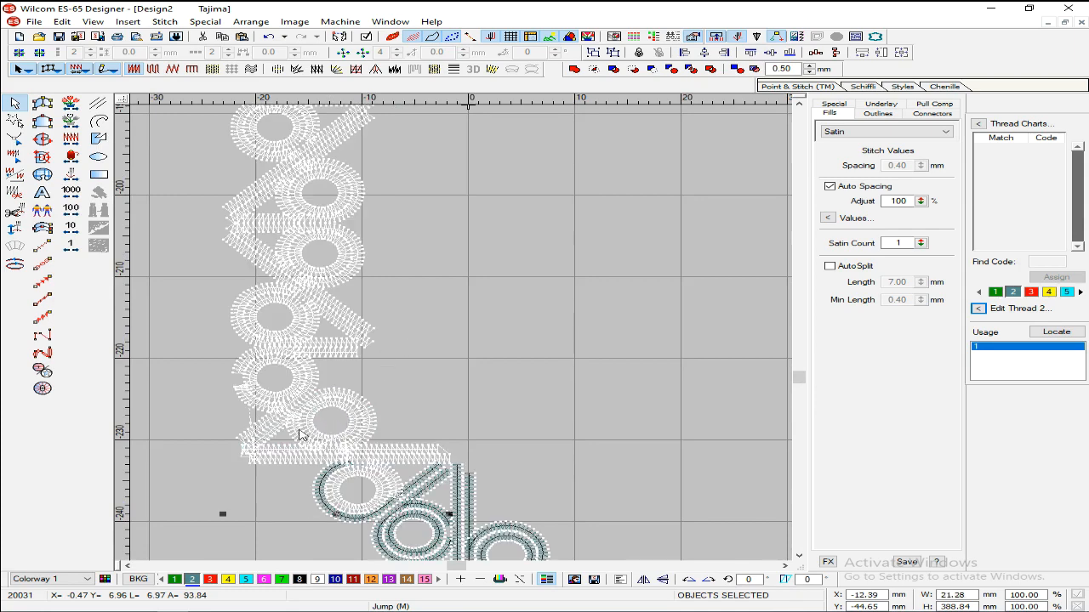
{"action": "left_click", "coordinate": [431, 489], "text": "ctrl"}
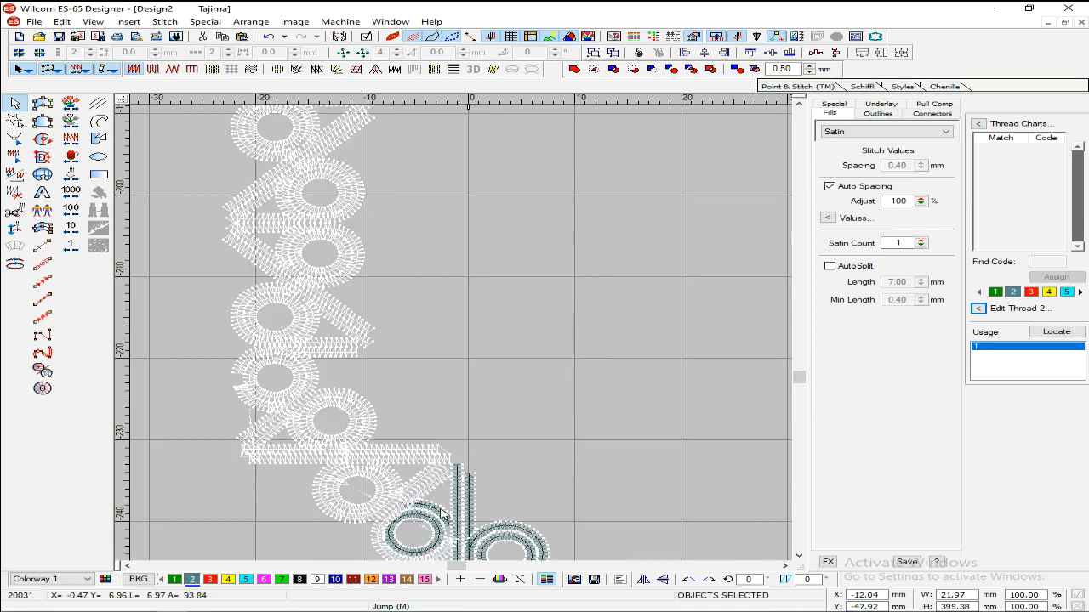
{"action": "left_click", "coordinate": [461, 523], "text": "ctrl"}
{"action": "key", "text": "shift+z"}
{"action": "scroll", "coordinate": [596, 407], "scroll_direction": "down", "scroll_amount": 2}
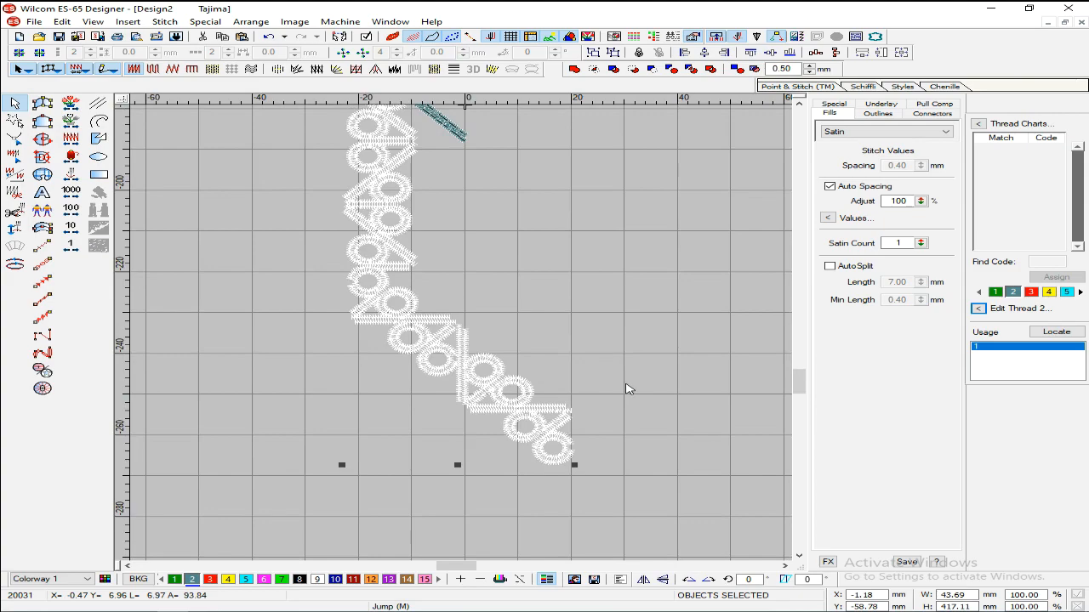
- Move the selected column and slanted corner section up about 45 mm to line up with the border's slanted lower line
{"action": "key", "text": "shift+z"}
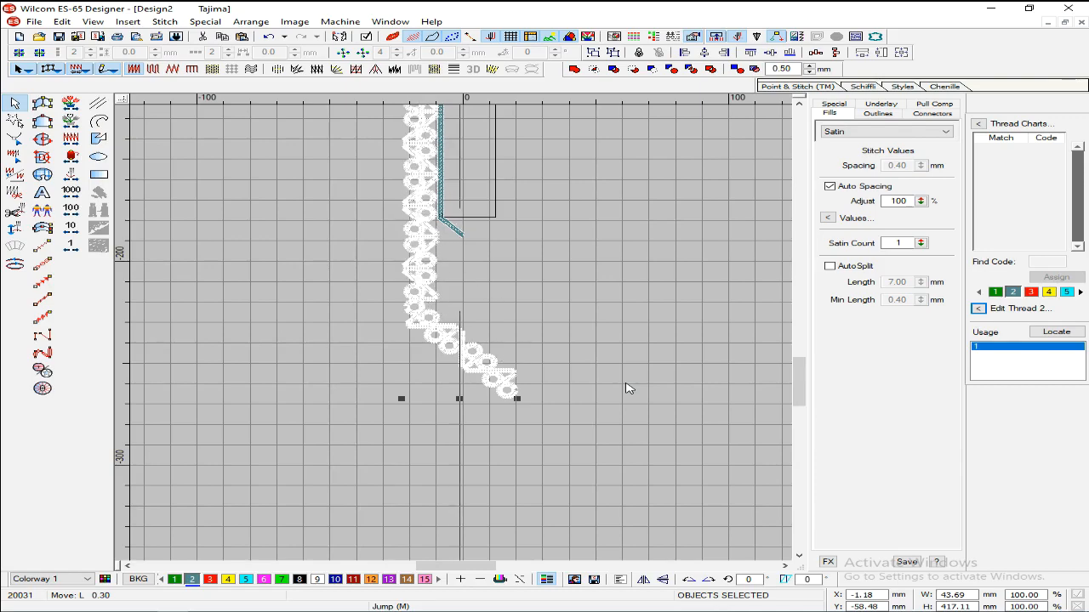
{"action": "key", "text": "Up"}
{"action": "key", "text": "Up"}
{"action": "key", "text": "Up"}
{"action": "key", "text": "Up"}
{"action": "key", "text": "Up"}
{"action": "key", "text": "Up"}
{"action": "key", "text": "Up"}
{"action": "key", "text": "Up"}
{"action": "key", "text": "Up"}
{"action": "key", "text": "Up"}
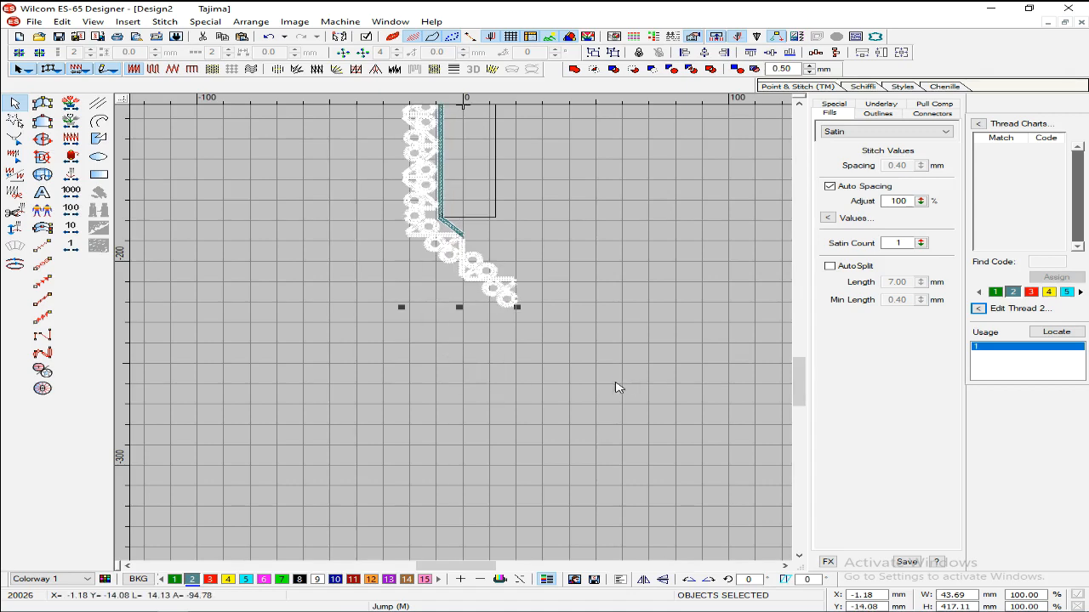
- Delete the slanted corner motifs together with the loose motif pieces at the lower end of the column
{"action": "key", "text": "z"}
{"action": "scroll", "coordinate": [535, 414], "scroll_direction": "up", "scroll_amount": 3}
{"action": "key", "text": "z"}
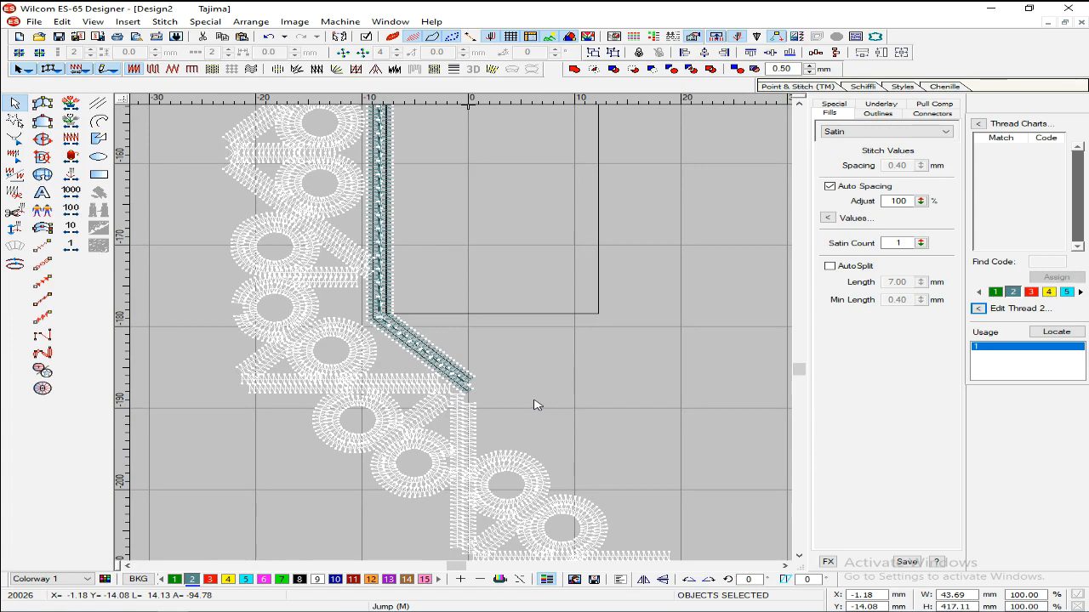
{"action": "left_click", "coordinate": [349, 393]}
{"action": "left_click", "coordinate": [280, 304]}
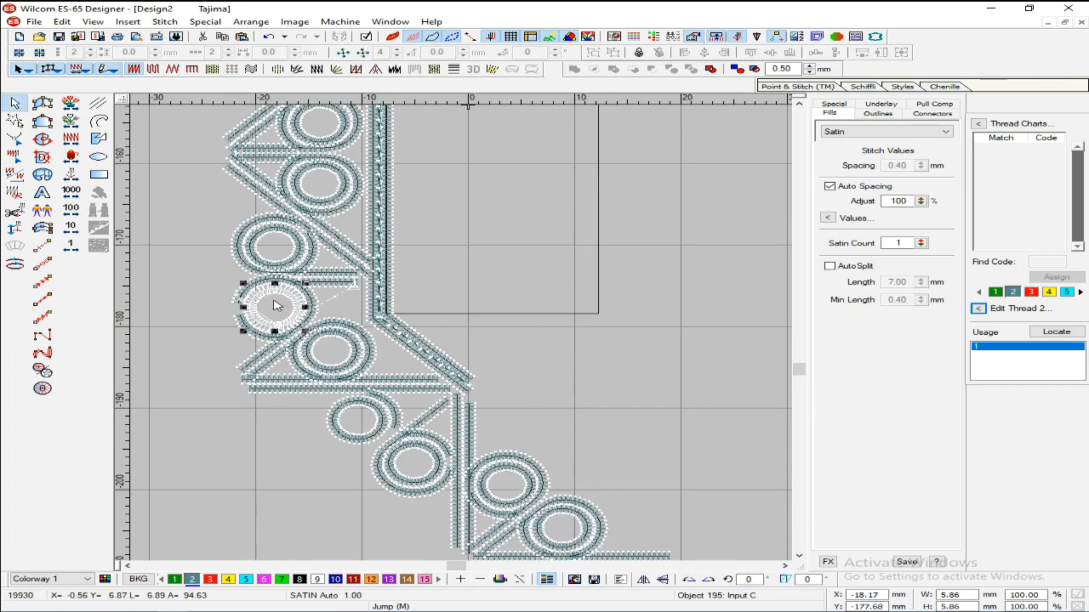
{"action": "left_click", "coordinate": [307, 215]}
{"action": "left_click", "coordinate": [212, 241]}
{"action": "left_click_drag", "start_coordinate": [177, 202], "coordinate": [578, 469]}
{"action": "key", "text": "Delete"}
- Delete the motif pieces still left over around the border's slanted lower line
{"action": "left_click", "coordinate": [448, 329]}
{"action": "mouse_move", "coordinate": [542, 344]}
{"action": "left_mouse_down"}
{"action": "mouse_move", "coordinate": [354, 201]}
{"action": "mouse_move", "coordinate": [411, 282]}
{"action": "left_mouse_up"}
{"action": "scroll", "coordinate": [481, 336], "scroll_direction": "up", "scroll_amount": 3}
{"action": "key", "text": "shift+z"}
{"action": "key", "text": "Delete"}
- Delete the incomplete two-ring motif at the lower end of the column and clear the selection
{"action": "left_click", "coordinate": [383, 204]}
{"action": "scroll", "coordinate": [383, 205], "scroll_direction": "down", "scroll_amount": 1}
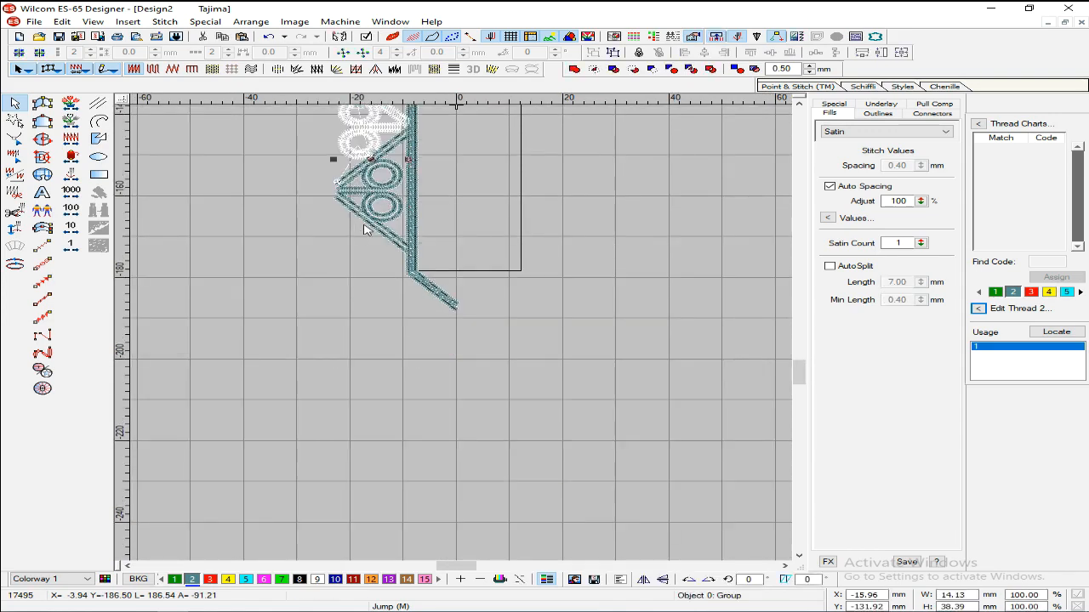
{"action": "left_click", "coordinate": [370, 216], "text": "ctrl"}
{"action": "scroll", "coordinate": [352, 331], "scroll_direction": "up", "scroll_amount": 2}
{"action": "left_click", "coordinate": [289, 438]}
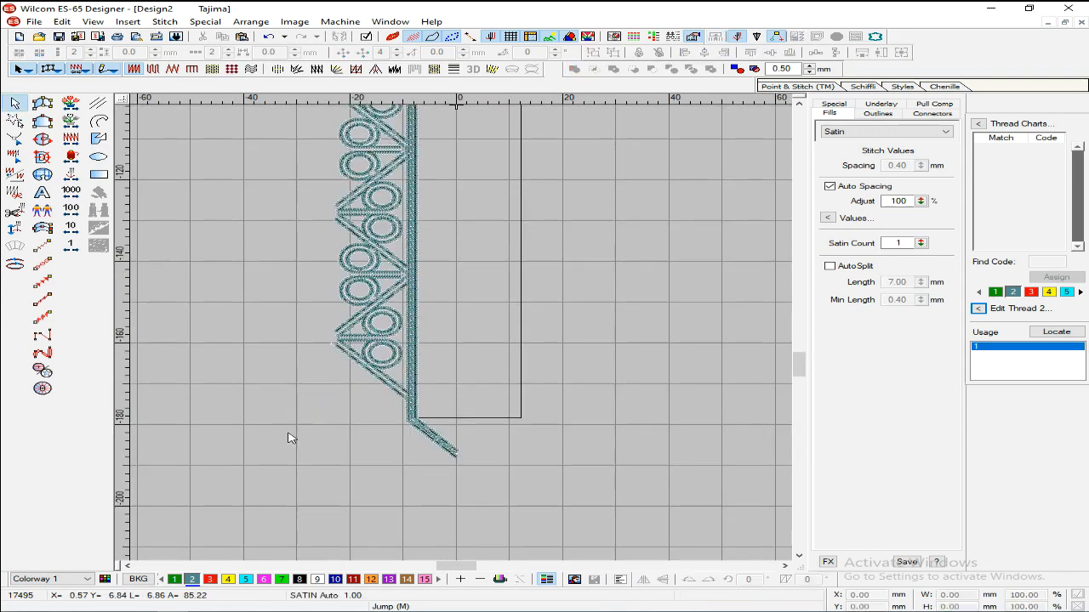
{"action": "left_click", "coordinate": [416, 276]}
{"action": "key", "text": "Delete"}
{"action": "left_click", "coordinate": [360, 285]}
{"action": "key", "text": "Escape"}
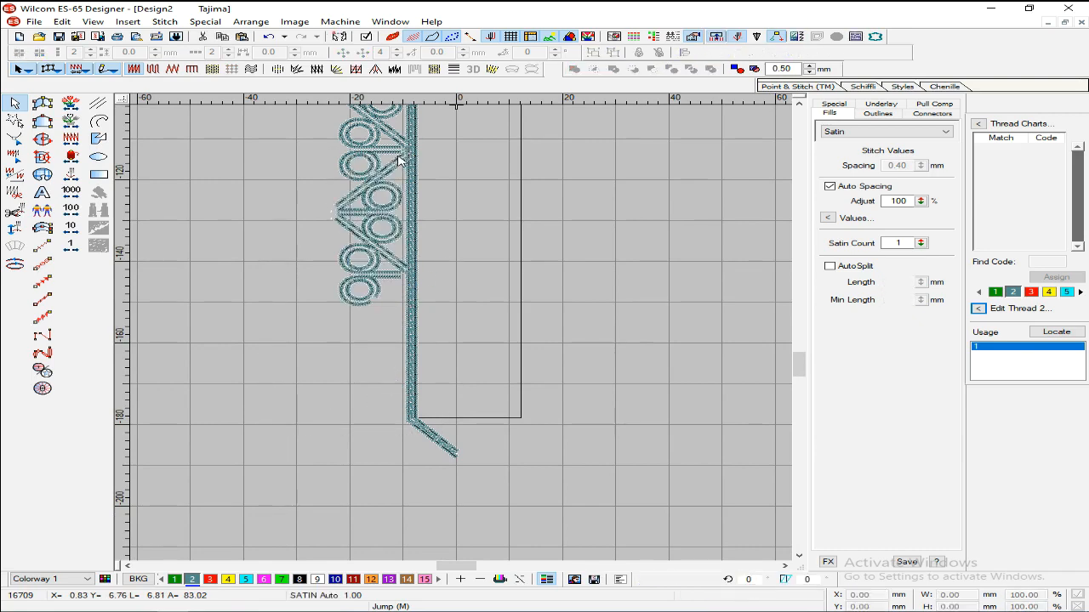
- Try to copy the column's lowest motif group 33 mm further down, and undo the attempt
{"action": "left_click", "coordinate": [360, 153]}
{"action": "key", "text": "Delete"}
{"action": "left_click", "coordinate": [372, 245]}
{"action": "left_click_drag", "start_coordinate": [372, 246], "coordinate": [397, 363]}
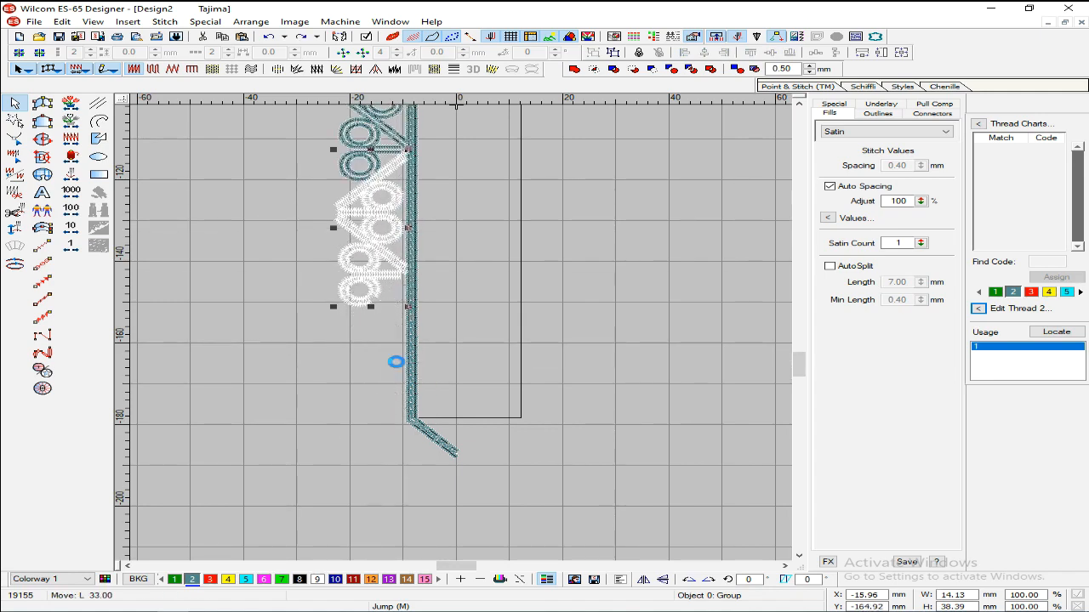
{"action": "left_click", "coordinate": [361, 156], "text": "ctrl"}
{"action": "left_click_drag", "start_coordinate": [374, 141], "coordinate": [284, 213]}
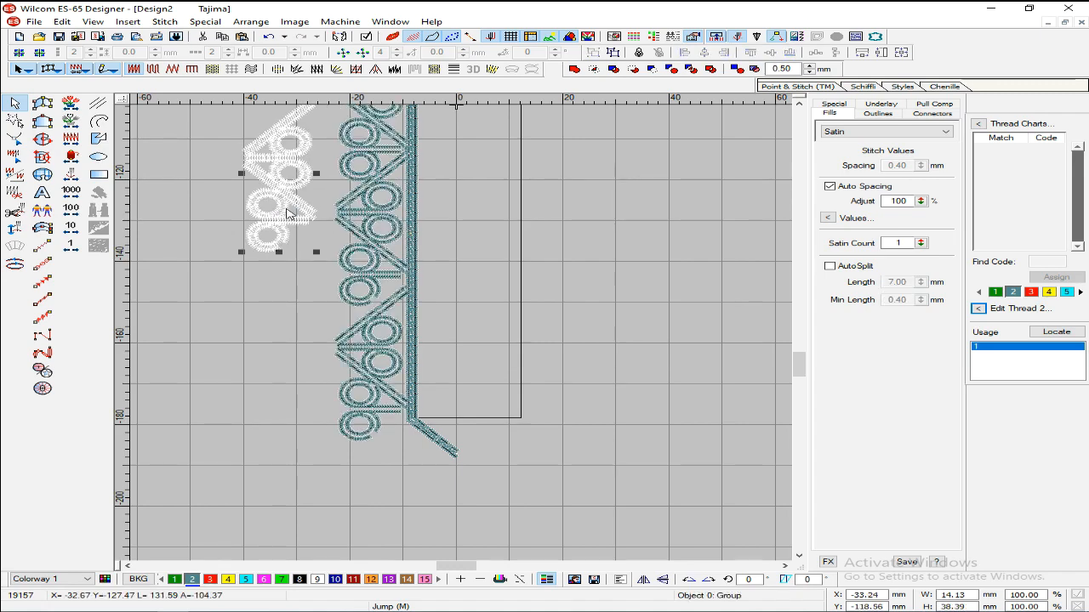
{"action": "key", "text": "ctrl+z"}
{"action": "key", "text": "ctrl+z"}
- Copy the two lowest motif groups together about 61 mm straight down to extend the column
{"action": "left_click", "coordinate": [379, 247], "text": "ctrl"}
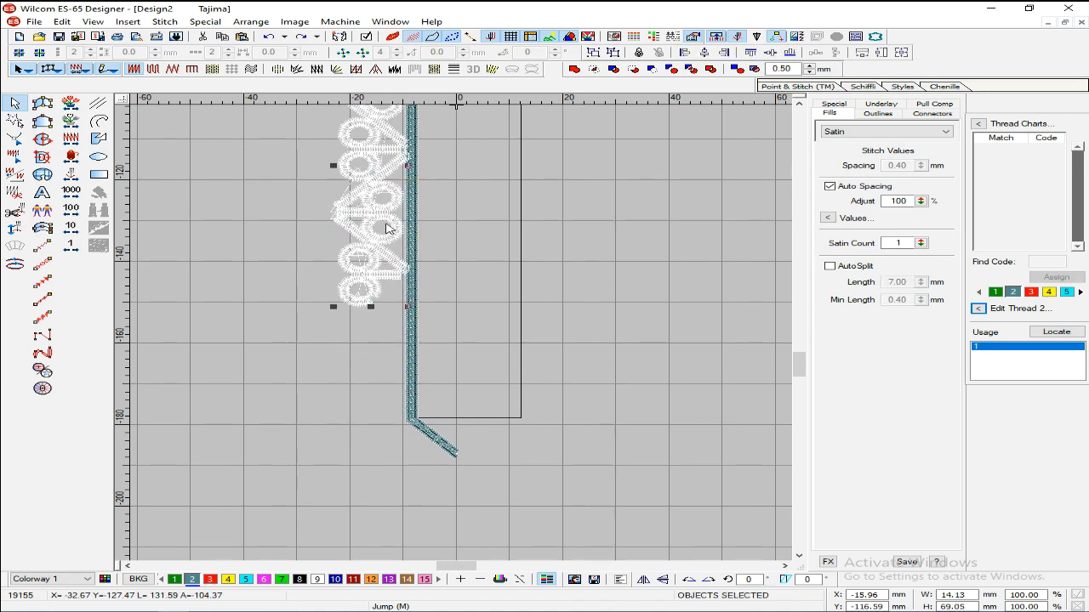
{"action": "left_click_drag", "start_coordinate": [400, 178], "coordinate": [400, 417]}
{"action": "scroll", "coordinate": [463, 322], "scroll_direction": "up", "scroll_amount": 2}
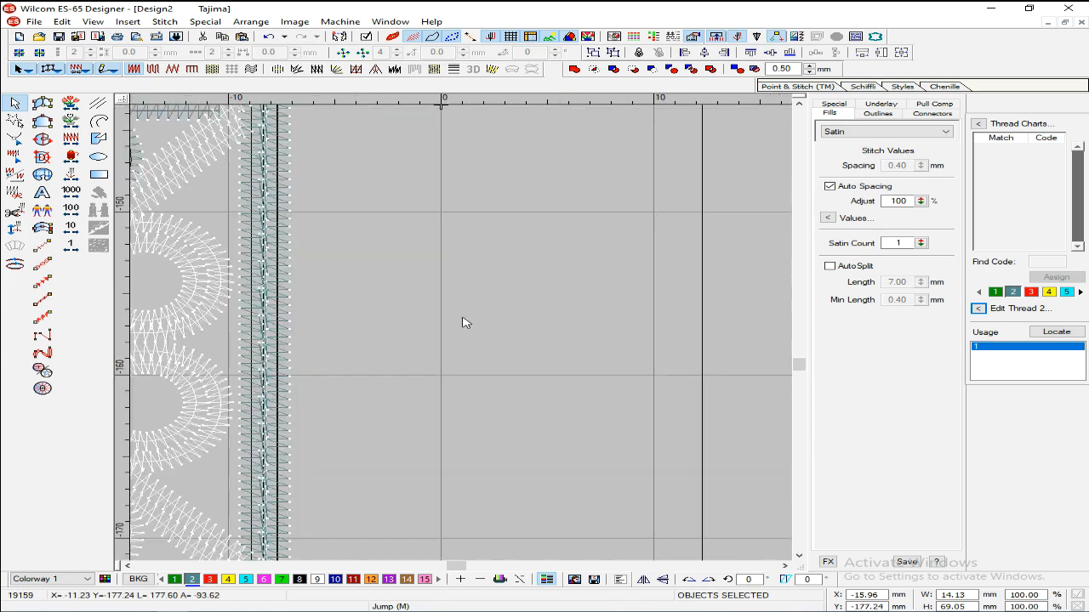
- Nudge the copied motif groups down about 0.6 mm to fit under the ring above, and deselect them
{"action": "scroll", "coordinate": [462, 317], "scroll_direction": "down", "scroll_amount": 1}
{"action": "scroll", "coordinate": [252, 308], "scroll_direction": "up", "scroll_amount": 3}
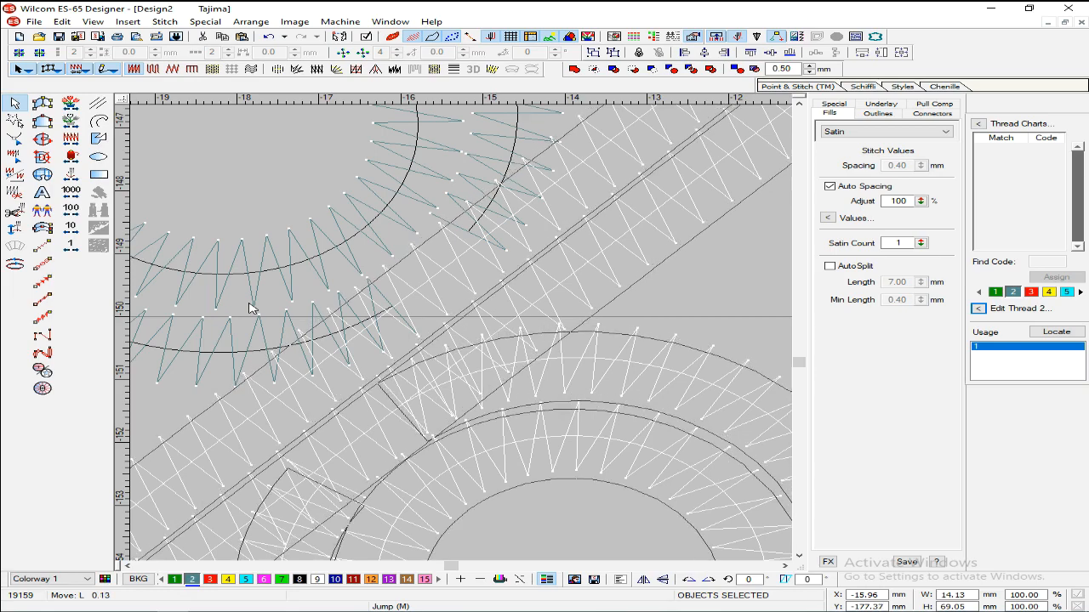
{"action": "key", "text": "Down"}
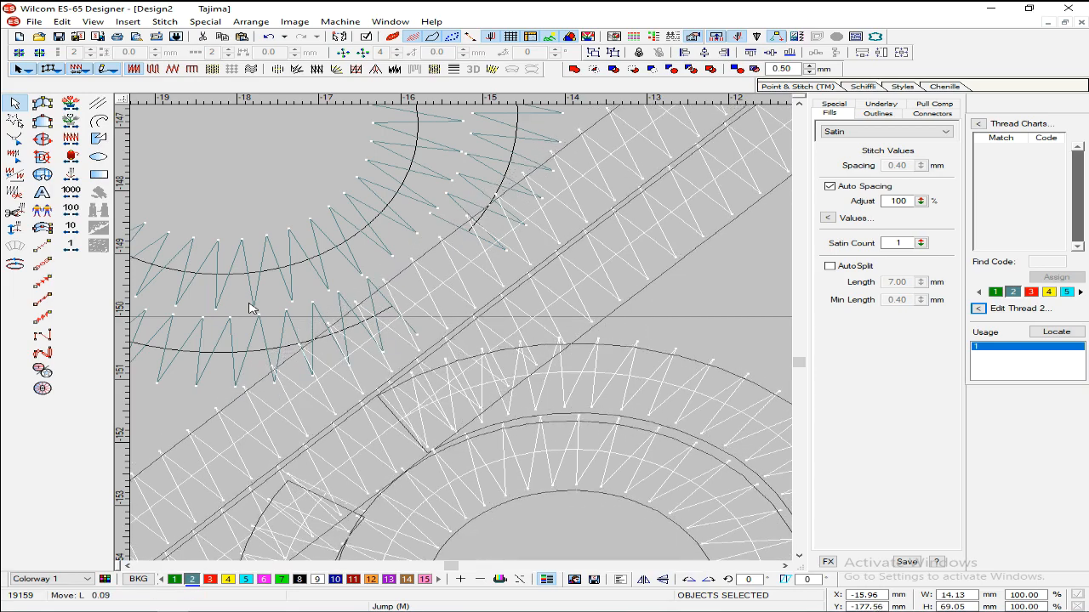
{"action": "key", "text": "Down"}
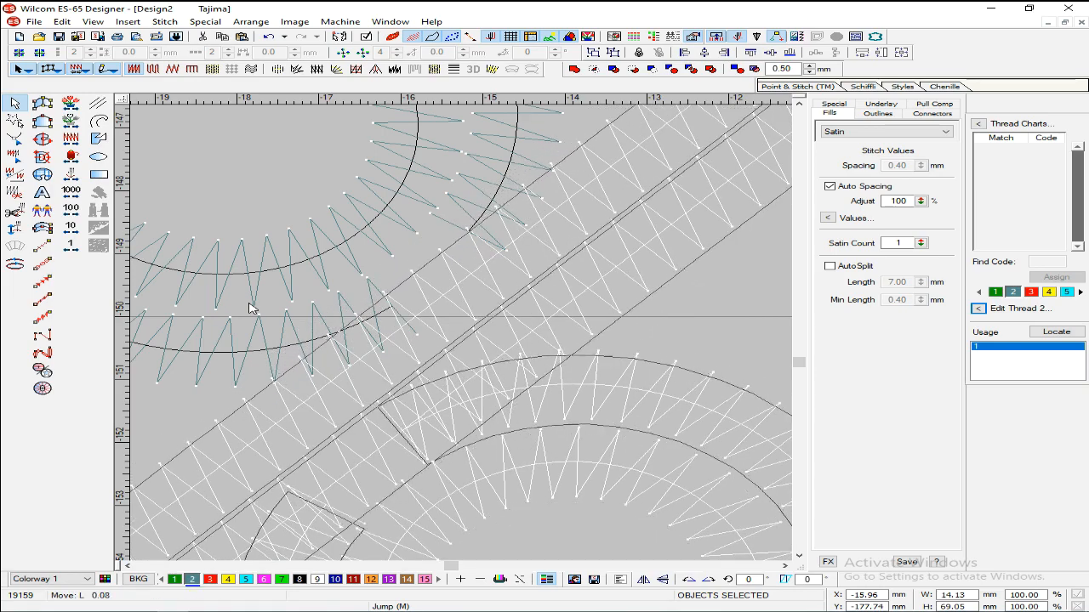
{"action": "key", "text": "Down"}
{"action": "key", "text": "Down"}
{"action": "key", "text": "shift+z"}
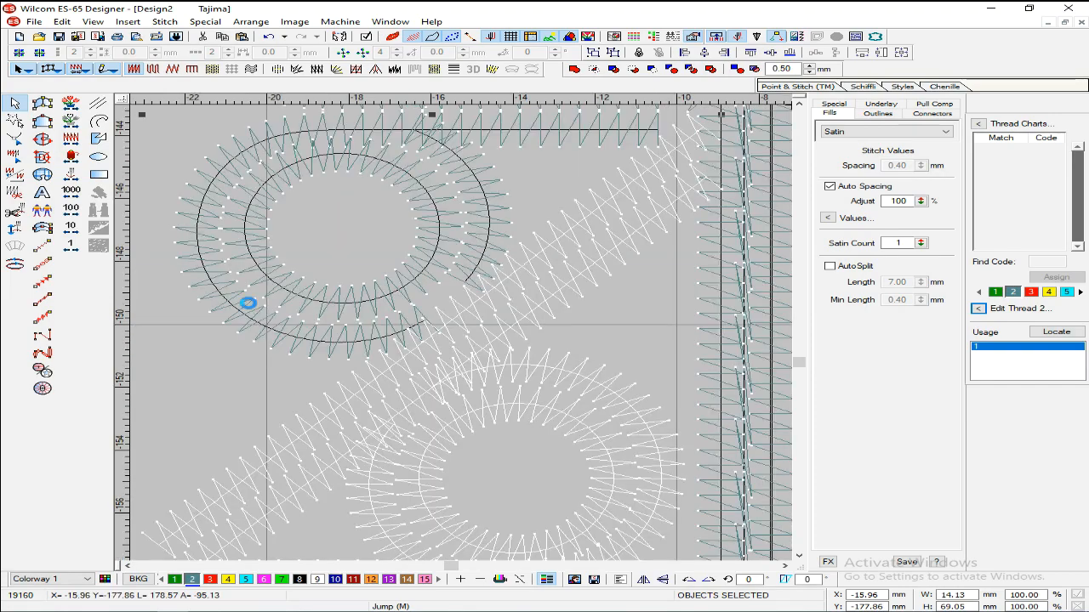
{"action": "key", "text": "Escape"}
- Try to rotate the lowest motif group itself 45° counter-clockwise, and undo the rotation
{"action": "key", "text": "shift+z"}
{"action": "key", "text": "shift+z"}
{"action": "scroll", "coordinate": [404, 327], "scroll_direction": "down", "scroll_amount": 3}
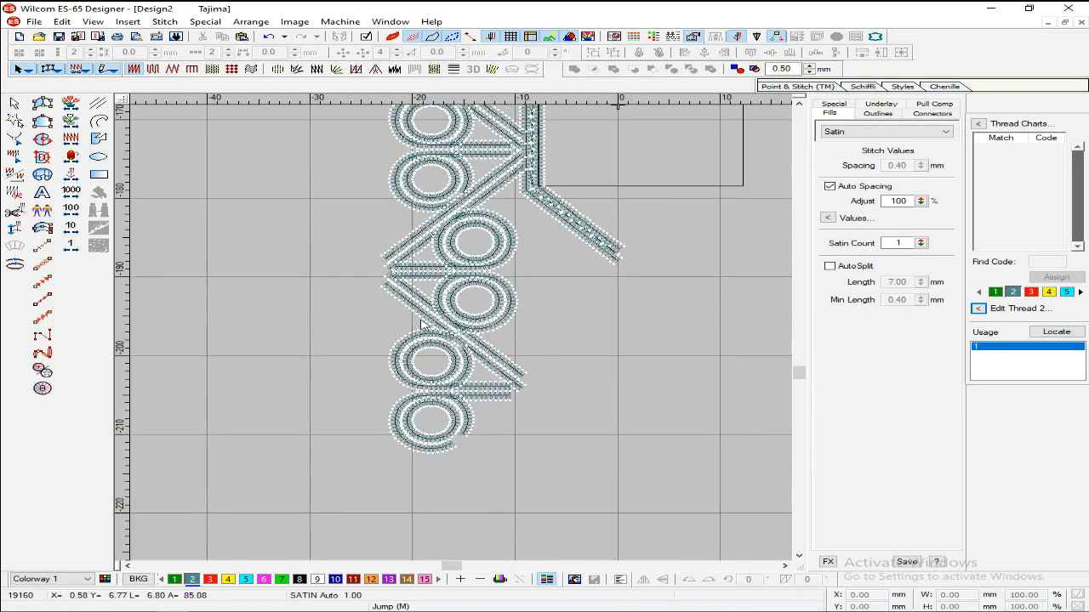
{"action": "left_click", "coordinate": [464, 301]}
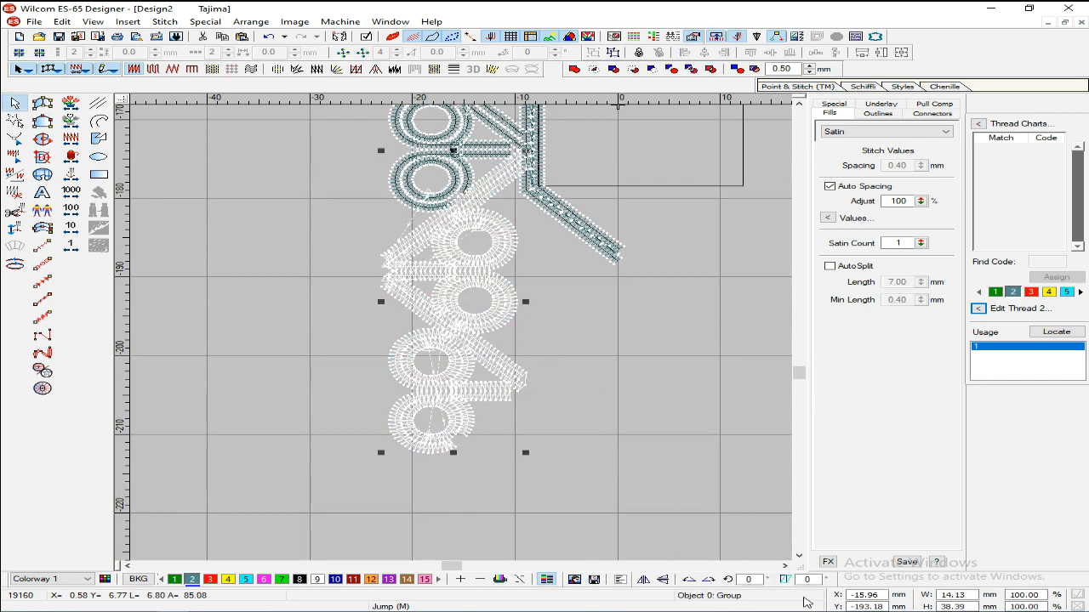
{"action": "left_click", "coordinate": [688, 581]}
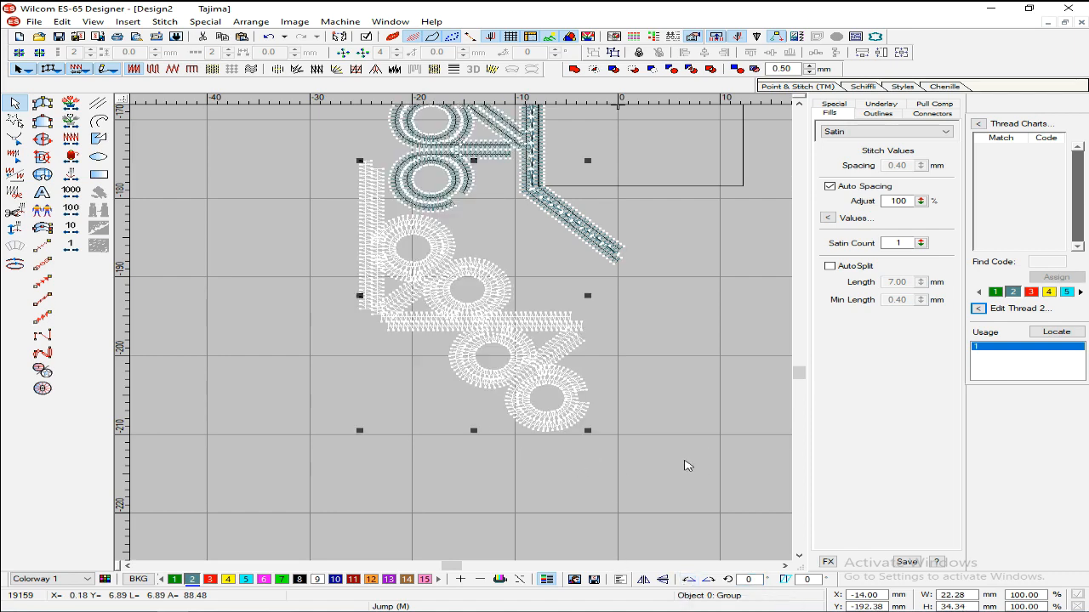
{"action": "key", "text": "ctrl+z"}
- Duplicate the lowest motif group and rotate the duplicate by 45°
{"action": "key", "text": "ctrl+d"}
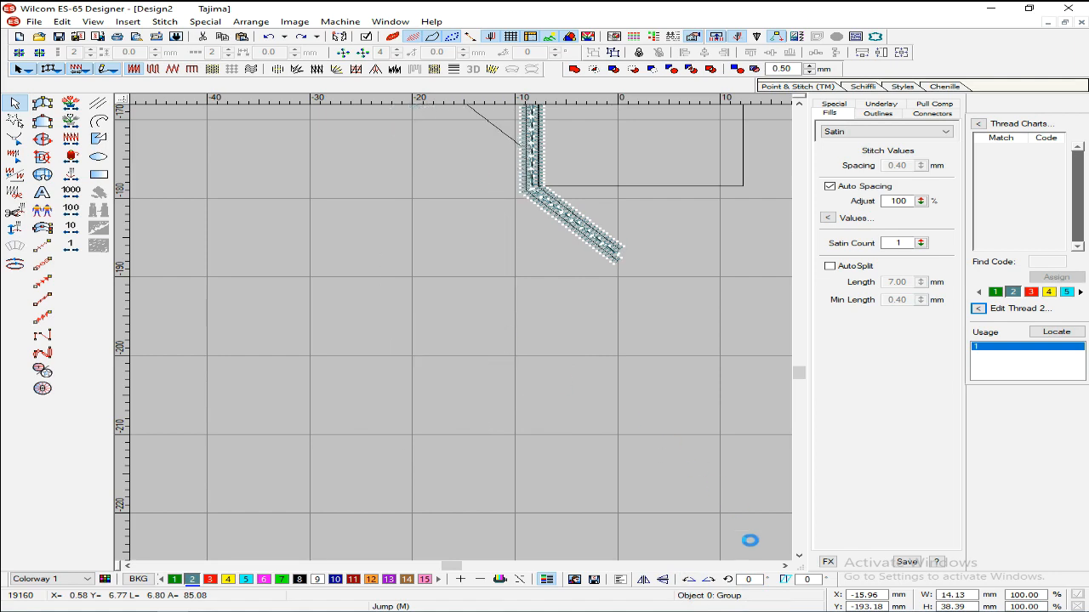
{"action": "type", "text": "45"}
{"action": "key", "text": "Return"}
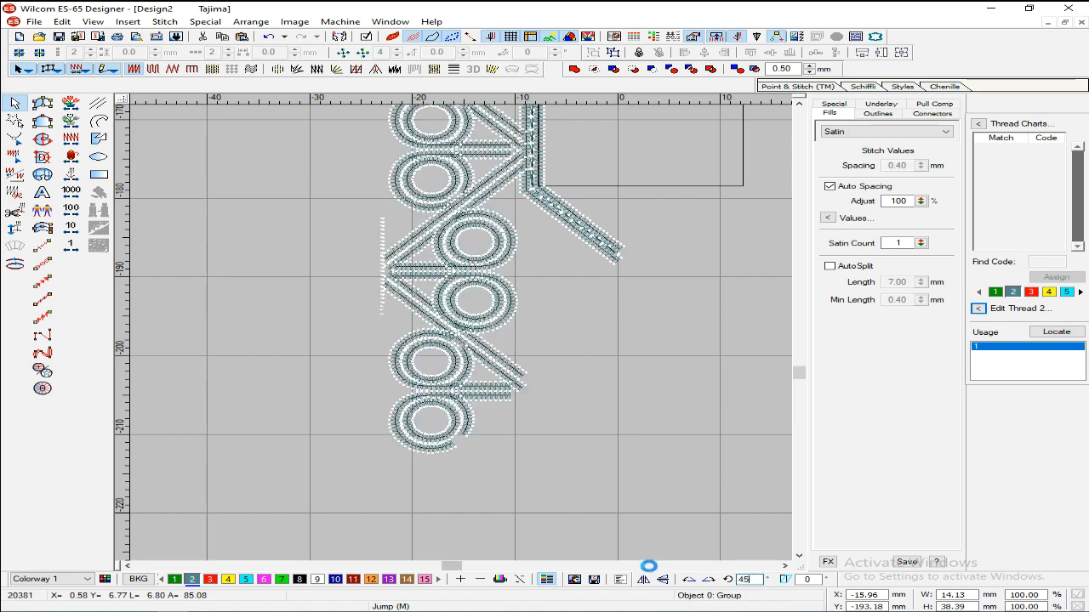
- Move the rotated motif group about 9 mm right and 2 mm up towards the border's slanted lower line
{"action": "left_click_drag", "start_coordinate": [561, 270], "coordinate": [647, 250]}
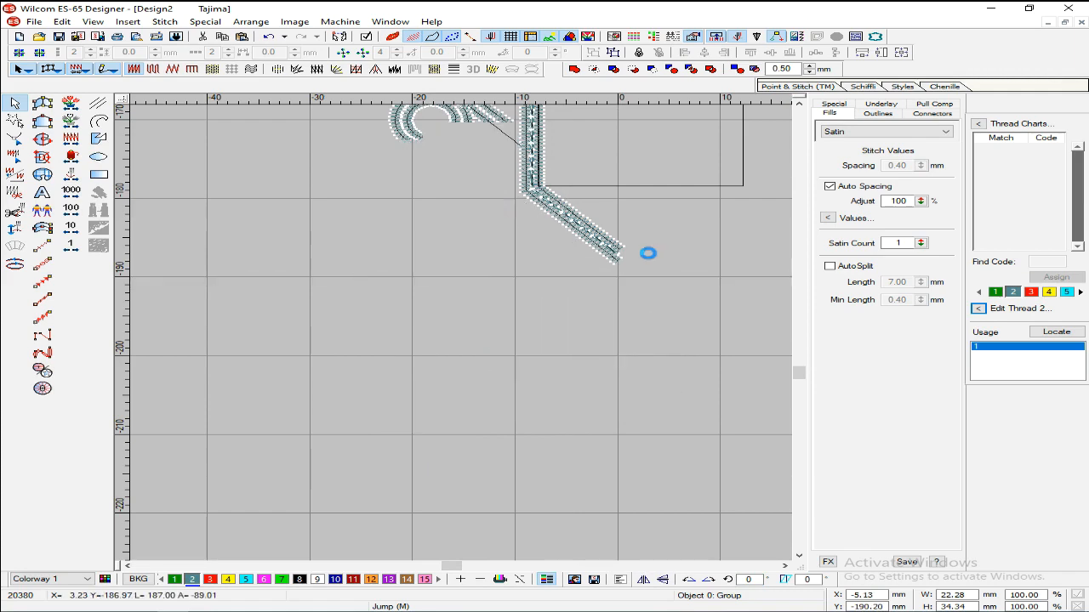
{"action": "scroll", "coordinate": [666, 272], "scroll_direction": "up", "scroll_amount": 3}
{"action": "key", "text": "z"}
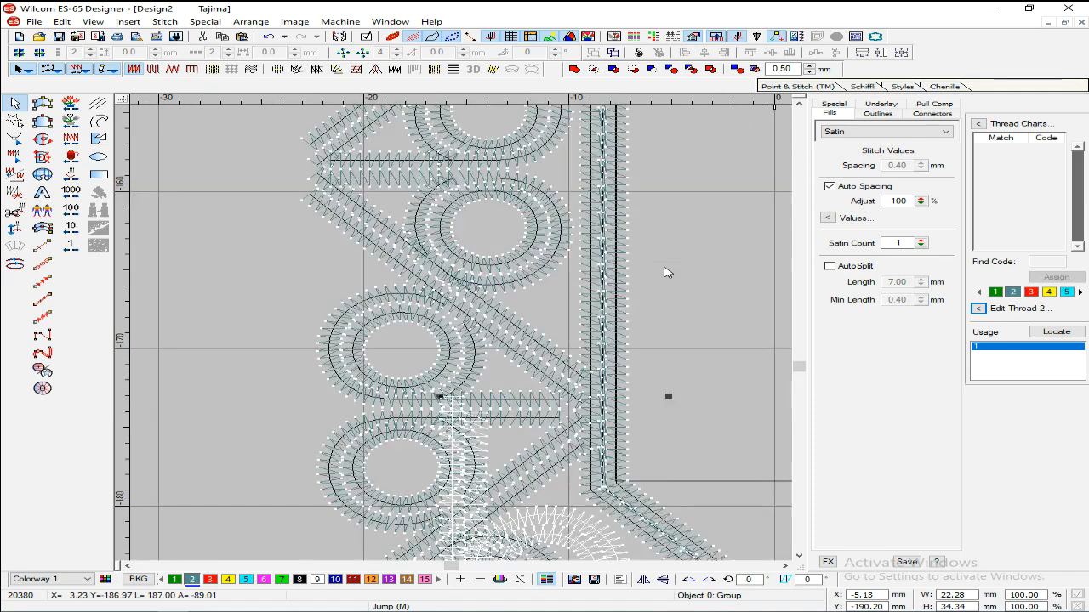
{"action": "scroll", "coordinate": [666, 272], "scroll_direction": "down", "scroll_amount": 2}
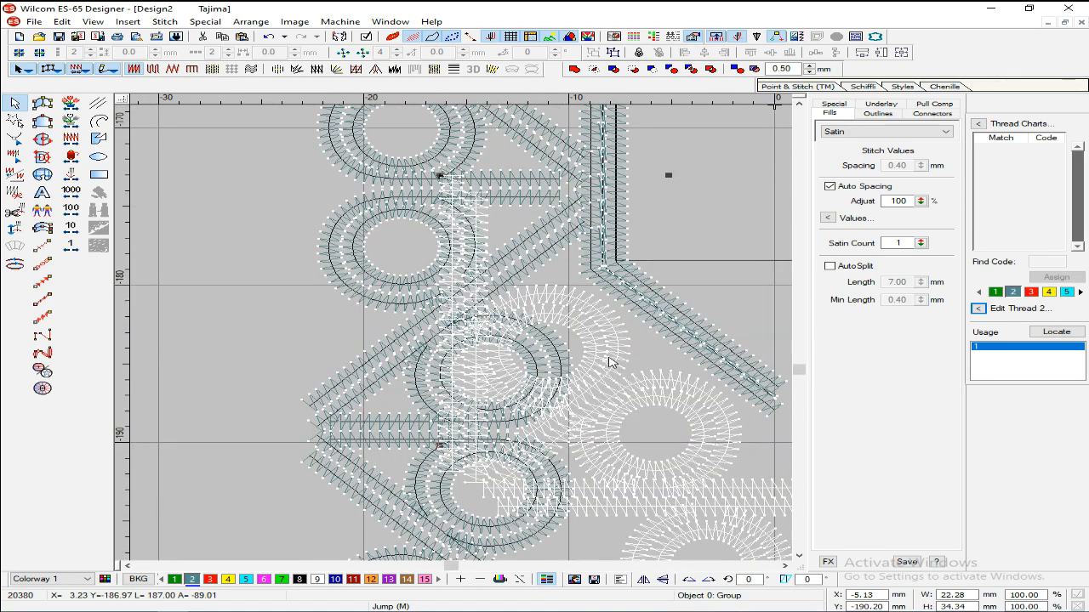
{"action": "left_click_drag", "start_coordinate": [598, 354], "coordinate": [608, 358]}
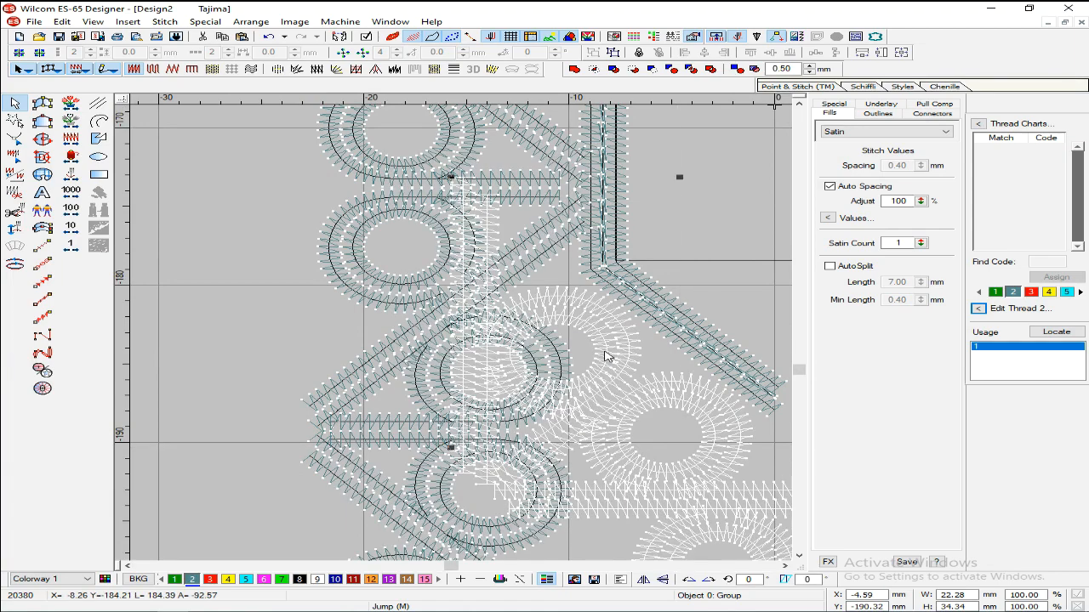
- Delete the two uppermost ring motifs of the vertical lace column
{"action": "key", "text": "shift+z"}
{"action": "left_click", "coordinate": [491, 396]}
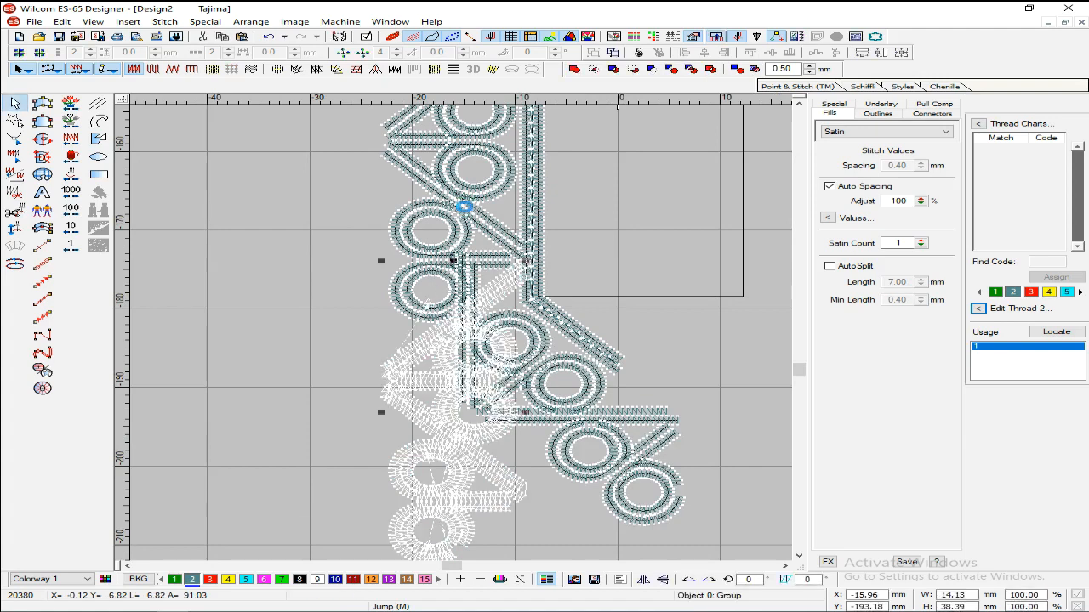
{"action": "key", "text": "Escape"}
{"action": "key", "text": "shift+z"}
{"action": "key", "text": "shift+z"}
{"action": "scroll", "coordinate": [462, 225], "scroll_direction": "up", "scroll_amount": 7}
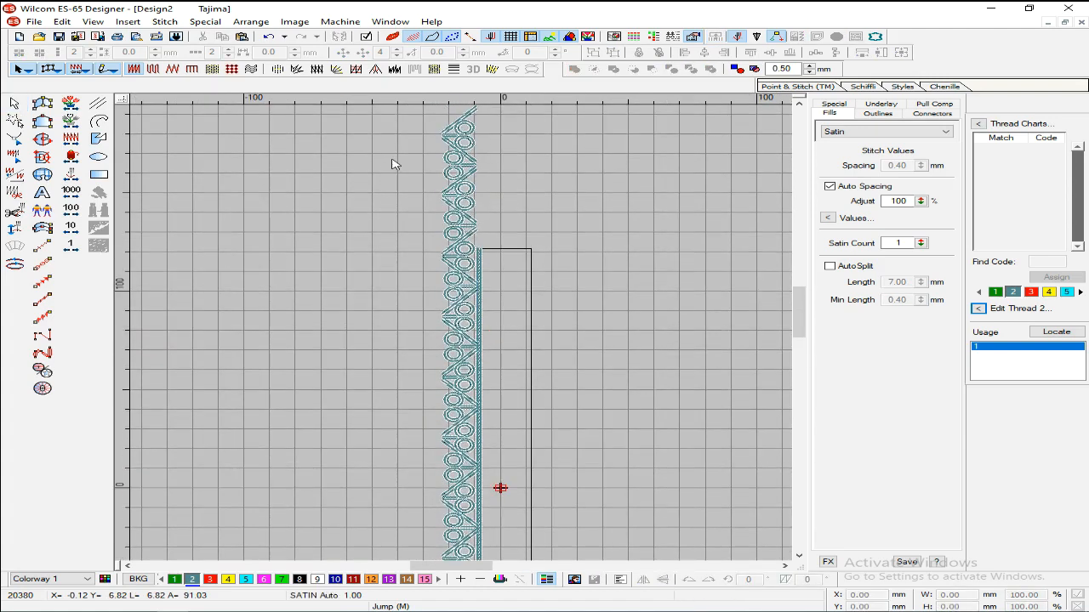
{"action": "scroll", "coordinate": [392, 160], "scroll_direction": "up", "scroll_amount": 3}
{"action": "left_click", "coordinate": [463, 207]}
{"action": "key", "text": "Delete"}
{"action": "left_click", "coordinate": [461, 262]}
{"action": "key", "text": "Delete"}
- Select all remaining ring motifs of the vertical column and combine them into one group
{"action": "left_click_drag", "start_coordinate": [373, 233], "coordinate": [436, 509]}
{"action": "key", "text": "shift+z"}
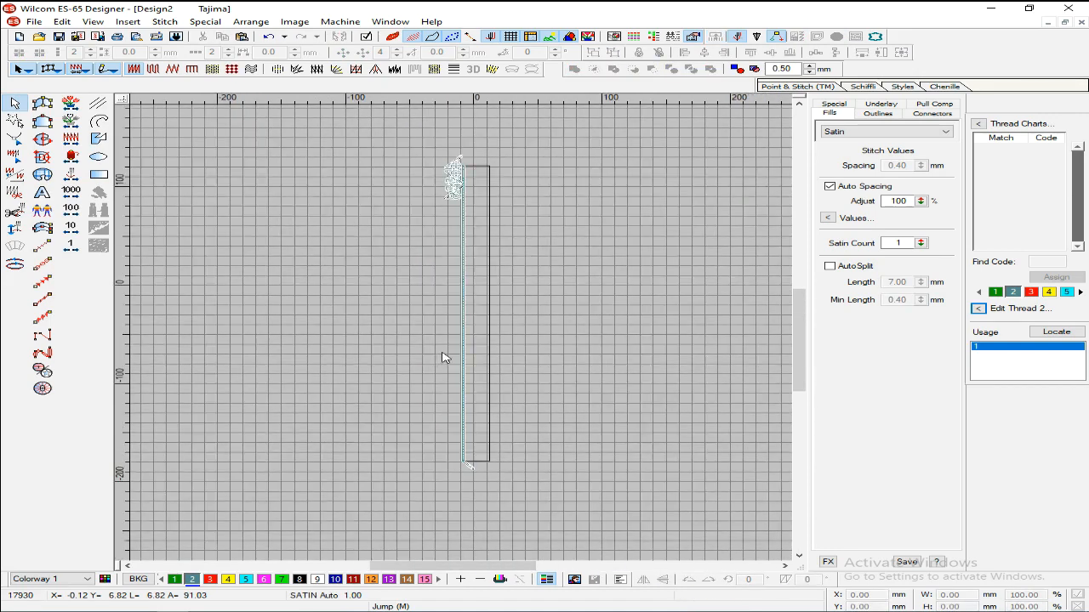
{"action": "left_click_drag", "start_coordinate": [482, 457], "coordinate": [468, 527]}
{"action": "key", "text": "z"}
{"action": "scroll", "coordinate": [498, 408], "scroll_direction": "down", "scroll_amount": 3}
{"action": "scroll", "coordinate": [501, 410], "scroll_direction": "down", "scroll_amount": 3}
{"action": "key", "text": "z"}
{"action": "key", "text": "z"}
{"action": "scroll", "coordinate": [501, 410], "scroll_direction": "up", "scroll_amount": 4}
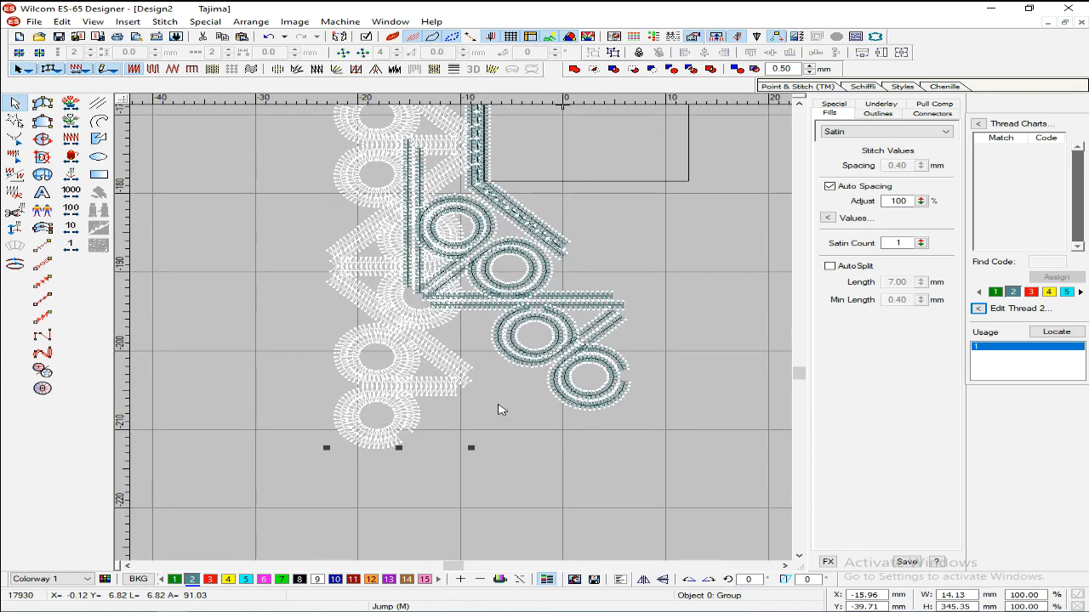
- Shift the grouped ring column upward until its centre is at about Y -23.37 mm, keeping X at -15.96 mm
{"action": "key", "text": "shift+z"}
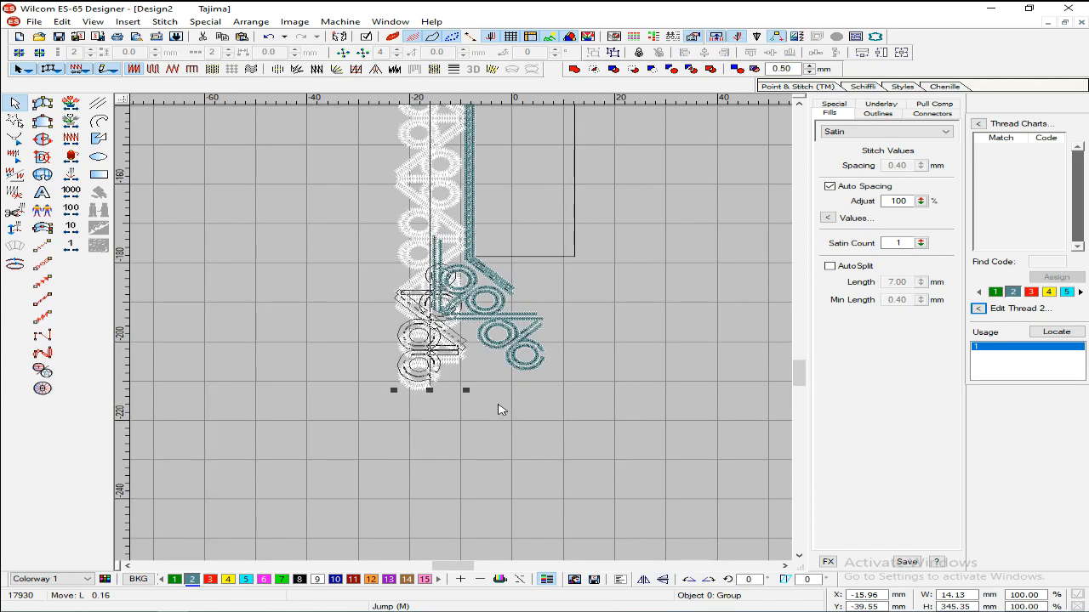
{"action": "key", "text": "Up"}
{"action": "key", "text": "Up"}
{"action": "key", "text": "Up"}
{"action": "key", "text": "Up"}
{"action": "key", "text": "Up"}
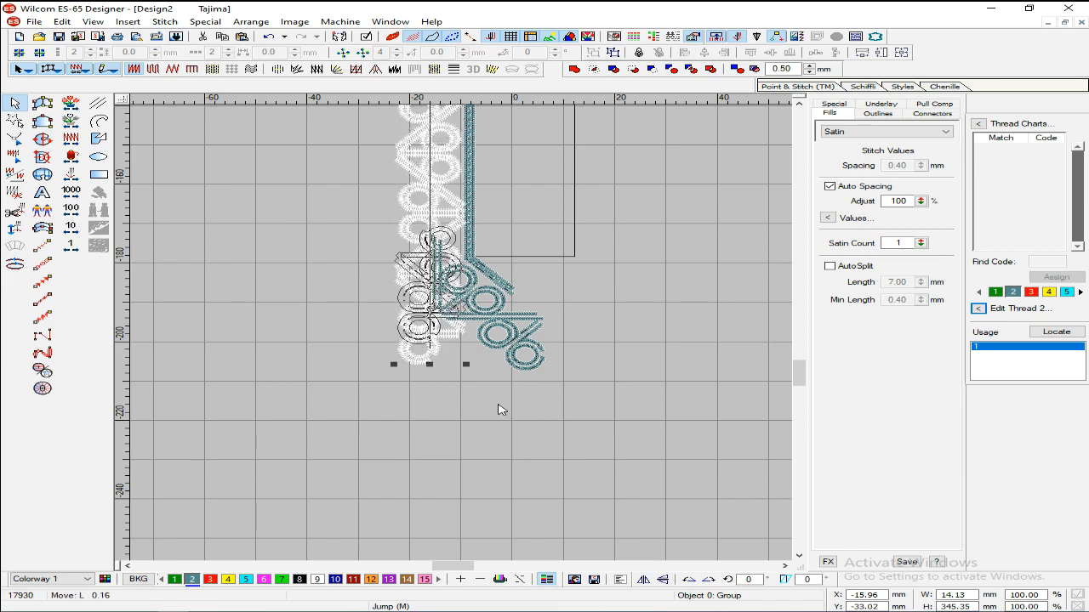
{"action": "key", "text": "Up"}
{"action": "key", "text": "Up"}
{"action": "key", "text": "Up"}
{"action": "key", "text": "Up"}
{"action": "key", "text": "Up"}
{"action": "key", "text": "Up"}
{"action": "key", "text": "Up"}
{"action": "key", "text": "Up"}
{"action": "key", "text": "Down"}
{"action": "key", "text": "Down"}
{"action": "key", "text": "Down"}
{"action": "key", "text": "Down"}
{"action": "key", "text": "Down"}
{"action": "key", "text": "Down"}
{"action": "key", "text": "Down"}
{"action": "key", "text": "Down"}
{"action": "key", "text": "Down"}
{"action": "key", "text": "Down"}
{"action": "key", "text": "Down"}
{"action": "key", "text": "Down"}
{"action": "key", "text": "Down"}
{"action": "key", "text": "Down"}
{"action": "key", "text": "Down"}
{"action": "key", "text": "Up"}
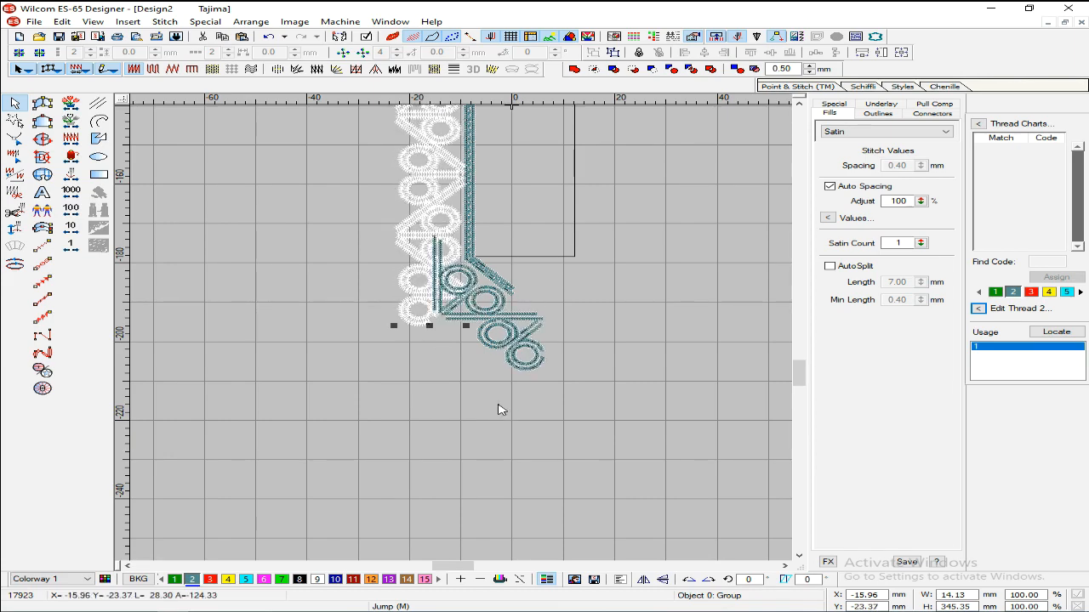
{"action": "key", "text": "Escape"}
- Delete the diagonal ring motif below the rectangle's lower corner
{"action": "key", "text": "z"}
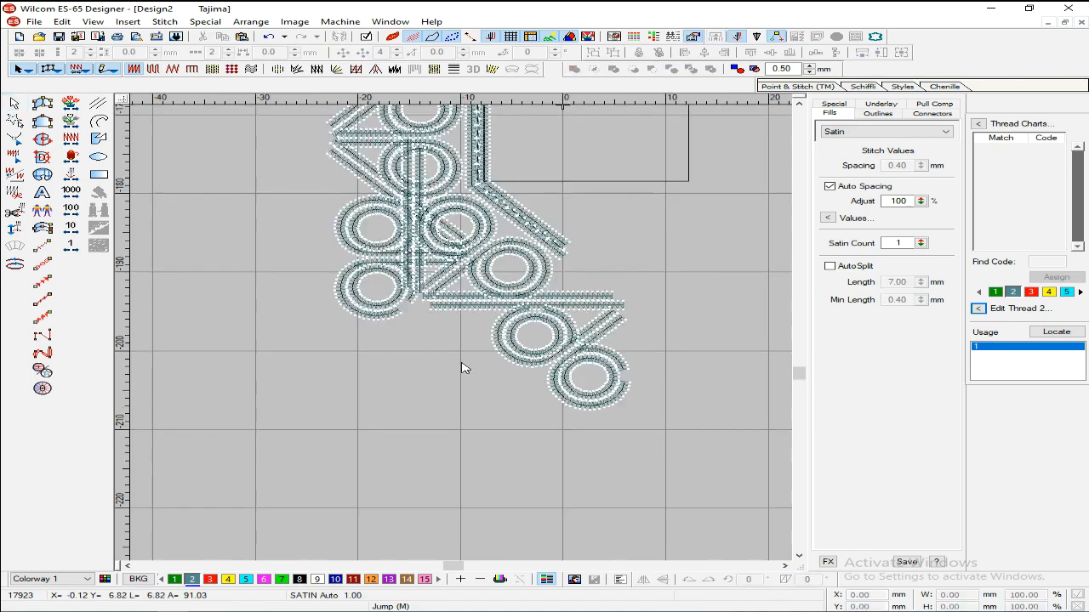
{"action": "scroll", "coordinate": [464, 366], "scroll_direction": "up", "scroll_amount": 1}
{"action": "left_click", "coordinate": [483, 385]}
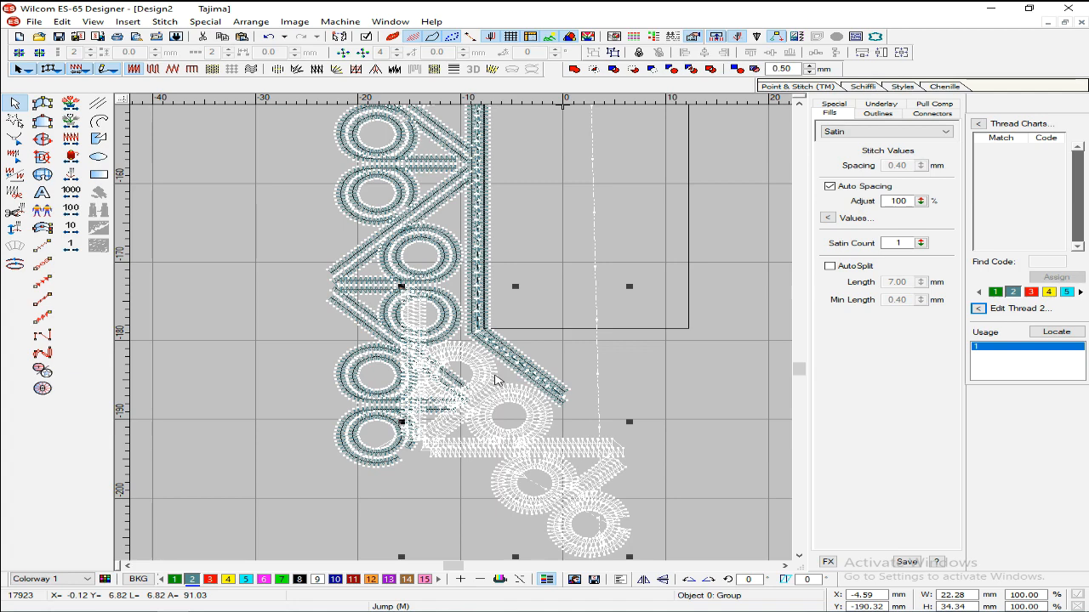
{"action": "key", "text": "Delete"}
- Ungroup the vertical ring column and duplicate its three lowest motifs
{"action": "left_click", "coordinate": [408, 224]}
{"action": "key", "text": "shift+z"}
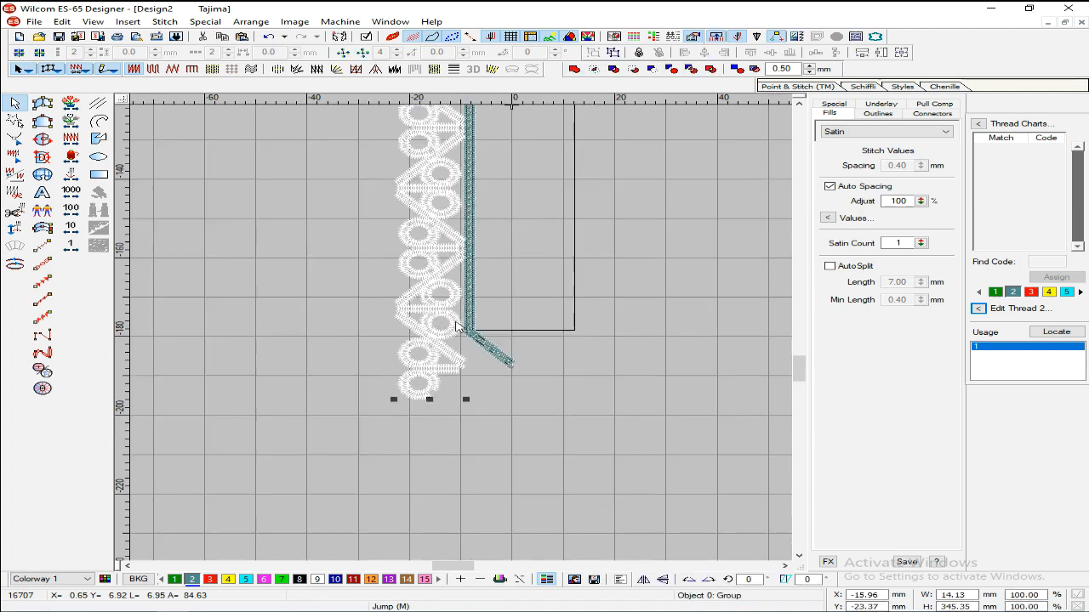
{"action": "left_click", "coordinate": [616, 54]}
{"action": "left_click", "coordinate": [440, 306]}
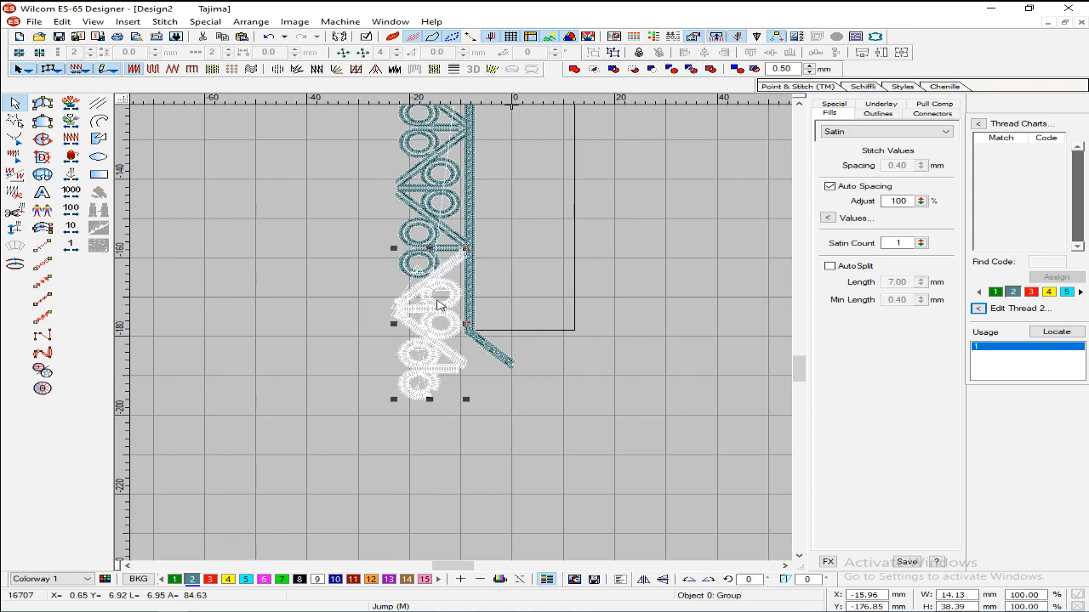
{"action": "left_click", "coordinate": [440, 215], "text": "ctrl"}
{"action": "left_click", "coordinate": [429, 142], "text": "ctrl"}
{"action": "key", "text": "ctrl+d"}
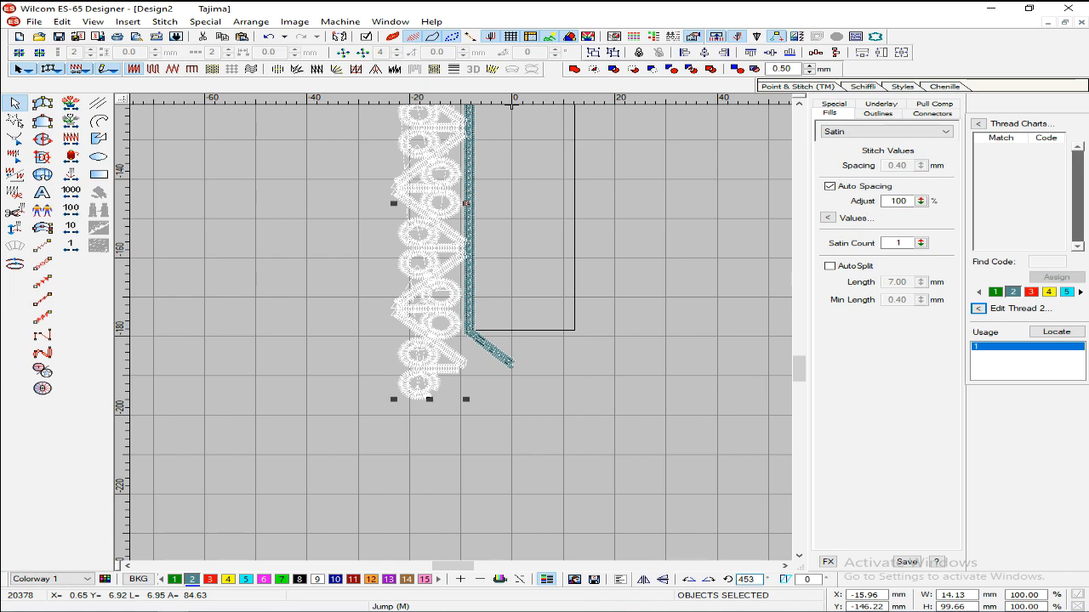
- Rotate the three duplicated ring motifs by 45 degrees and group them
{"action": "key", "text": "BackSpace"}
{"action": "key", "text": "Return"}
{"action": "left_click_drag", "start_coordinate": [568, 207], "coordinate": [626, 442]}
{"action": "key", "text": "Escape"}
{"action": "left_click", "coordinate": [532, 275]}
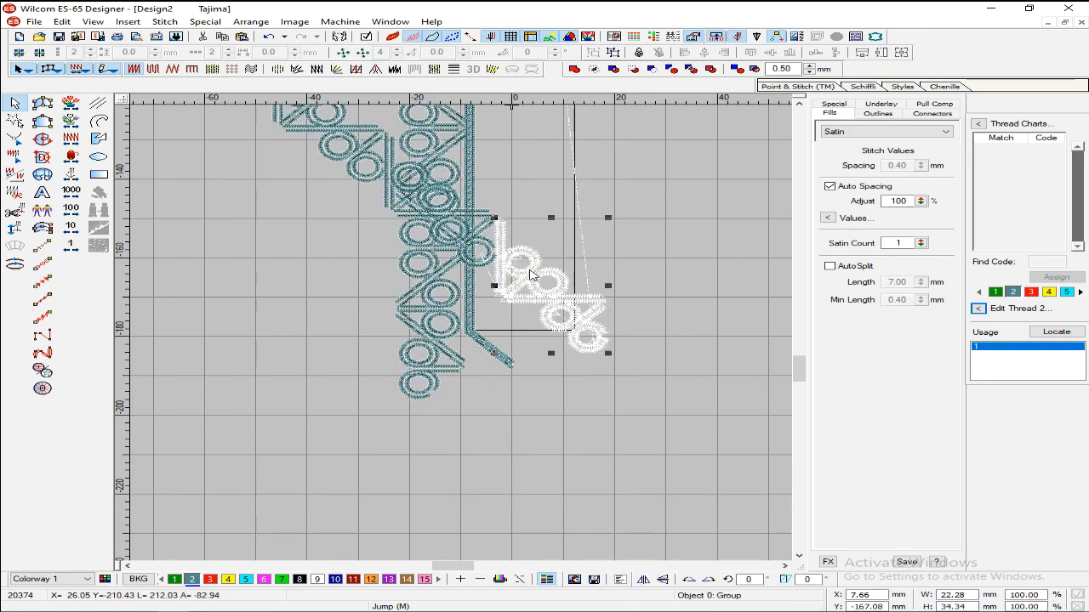
{"action": "left_click", "coordinate": [486, 246], "text": "ctrl"}
{"action": "left_click", "coordinate": [358, 171], "text": "ctrl"}
{"action": "scroll", "coordinate": [466, 282], "scroll_direction": "down", "scroll_amount": 1}
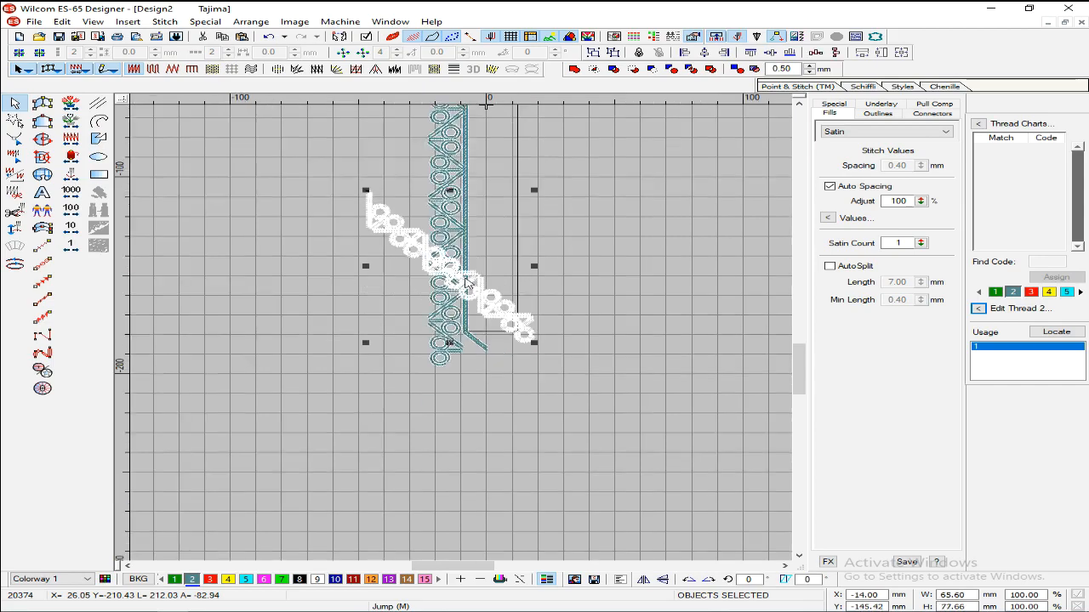
{"action": "key", "text": "ctrl+g"}
- Move the rotated ring group below the border corner, centred at about X -3.77 mm, Y -200.51 mm
{"action": "key", "text": "b"}
{"action": "left_click_drag", "start_coordinate": [349, 241], "coordinate": [540, 370]}
{"action": "left_click_drag", "start_coordinate": [595, 257], "coordinate": [604, 503]}
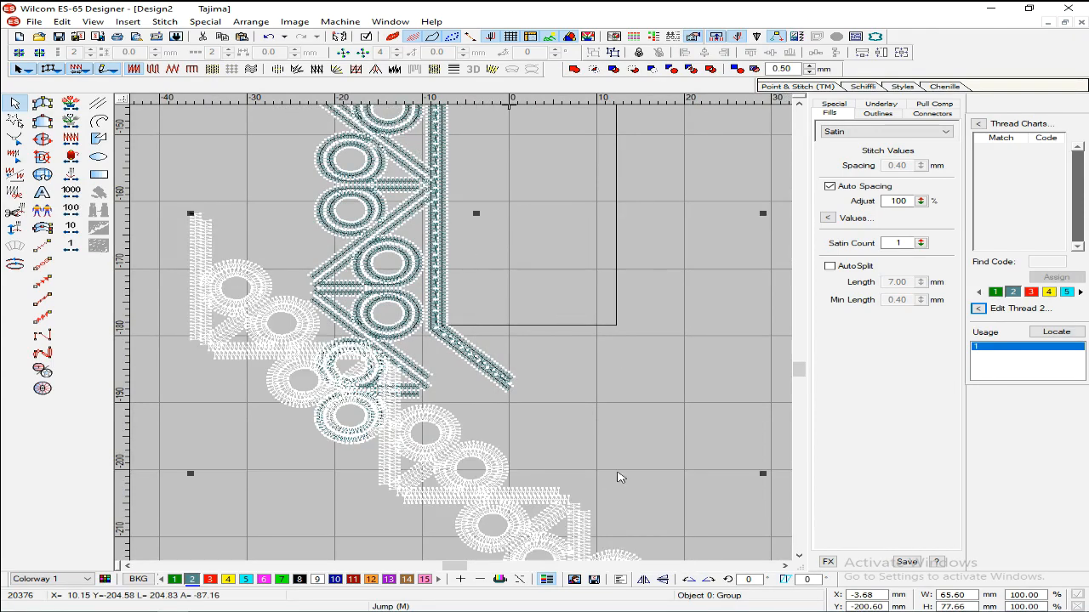
{"action": "key", "text": "z"}
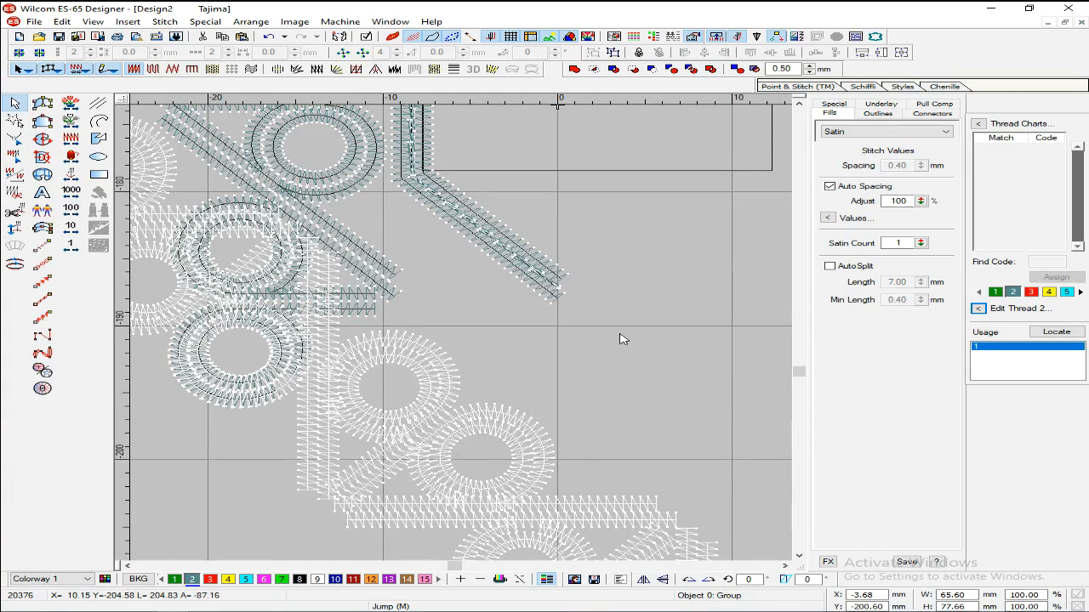
{"action": "left_click", "coordinate": [619, 334]}
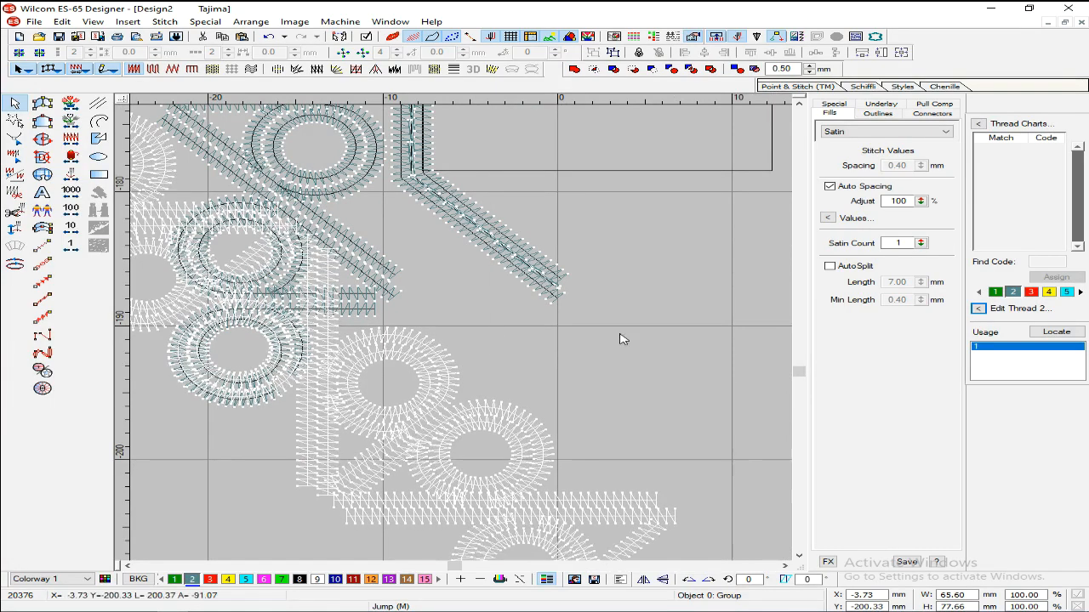
{"action": "left_click", "coordinate": [620, 334]}
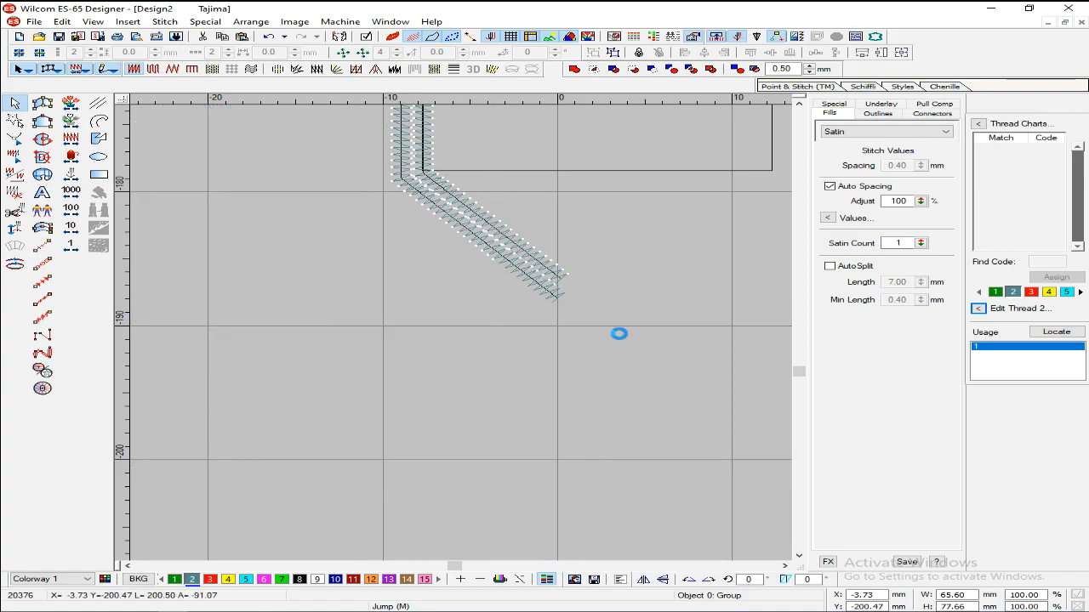
{"action": "key", "text": "Down"}
{"action": "key", "text": "shift+z"}
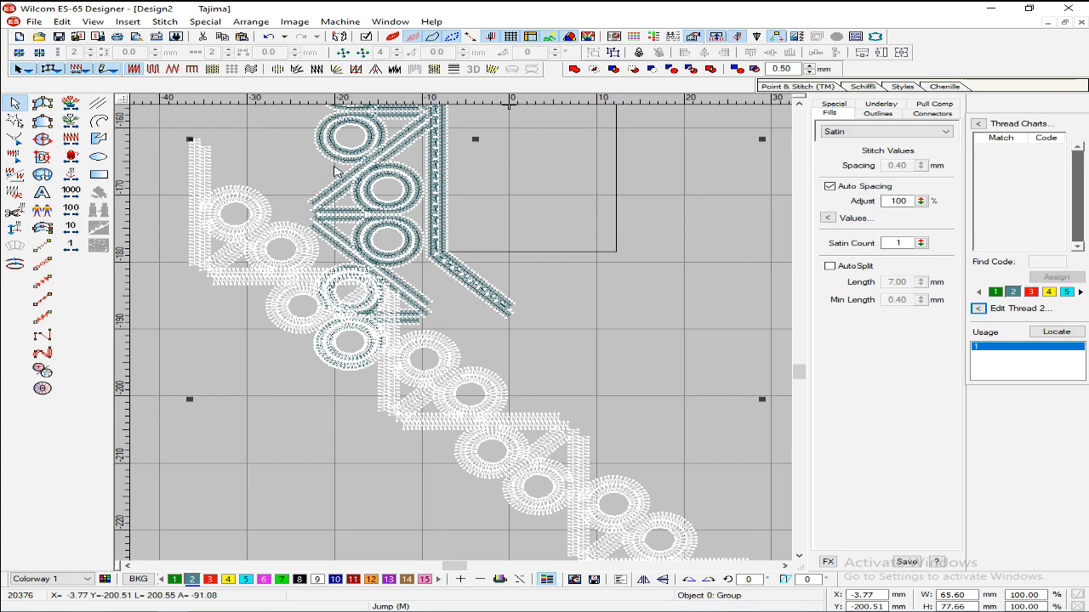
- Ungroup the diagonal ring strip and delete the surplus pieces of its first motif outside the vertical column
{"action": "left_click", "coordinate": [277, 237]}
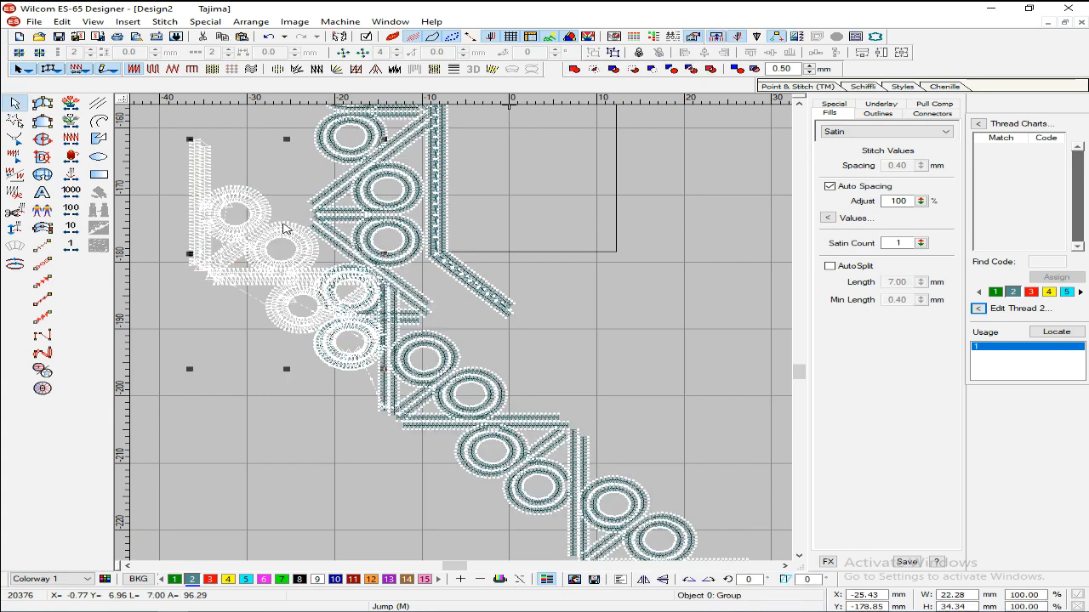
{"action": "left_click", "coordinate": [256, 251]}
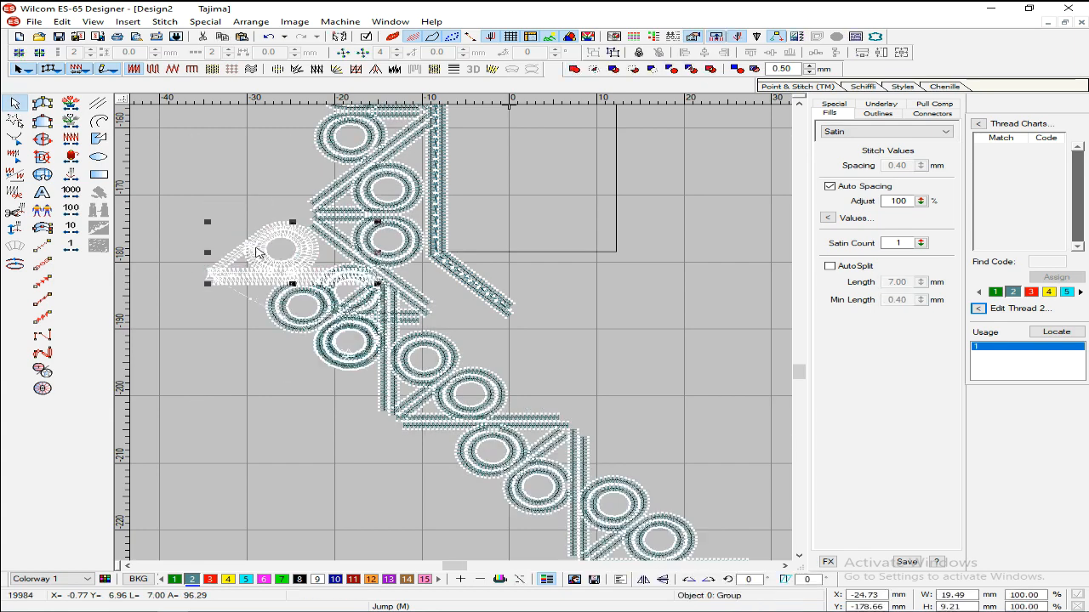
{"action": "key", "text": "Delete"}
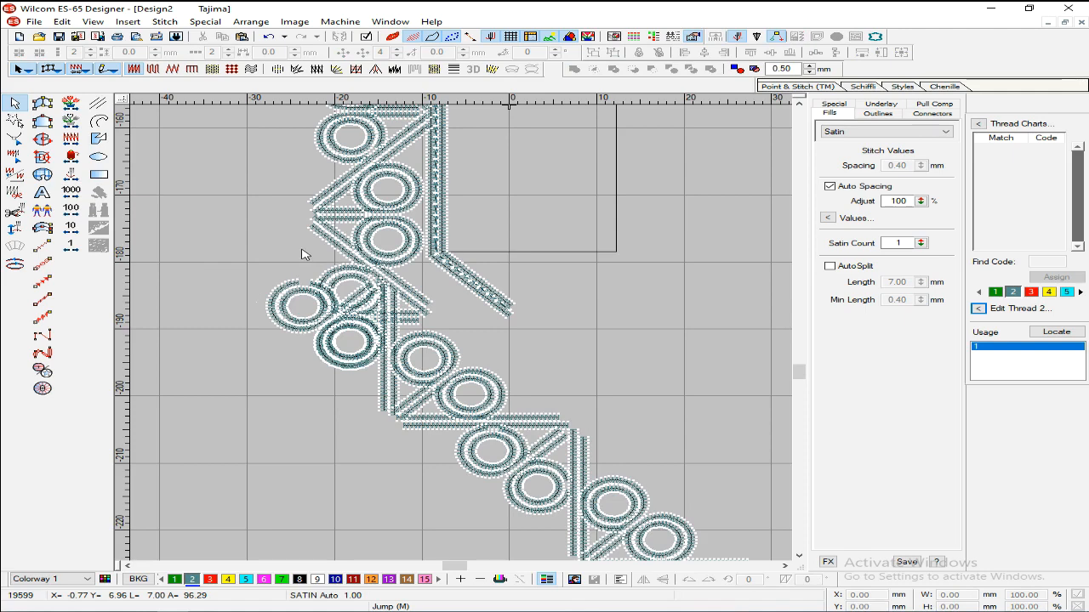
{"action": "key", "text": "ctrl+z"}
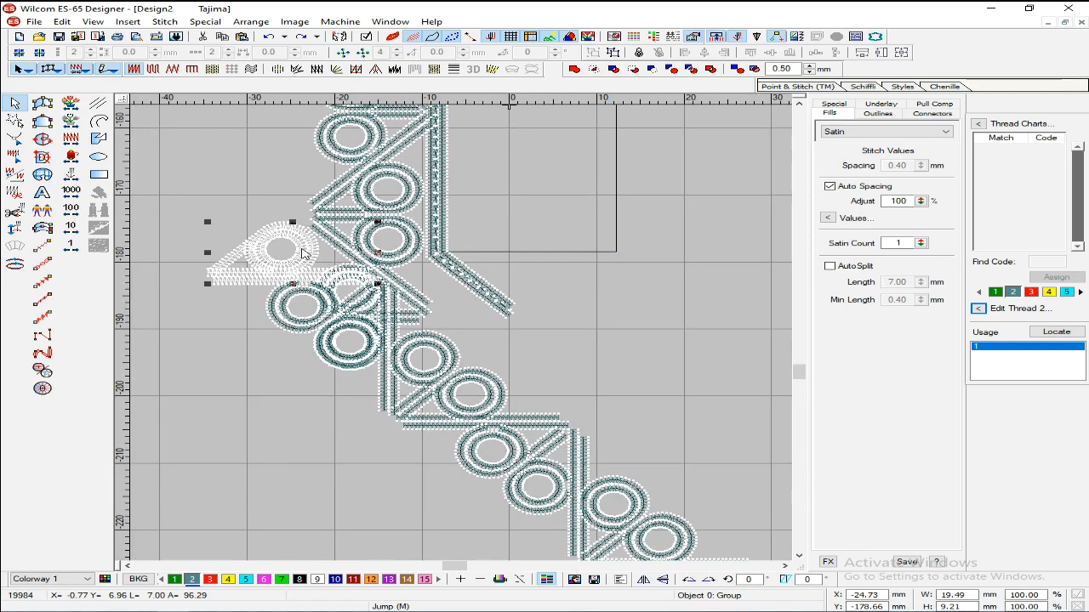
{"action": "key", "text": "Delete"}
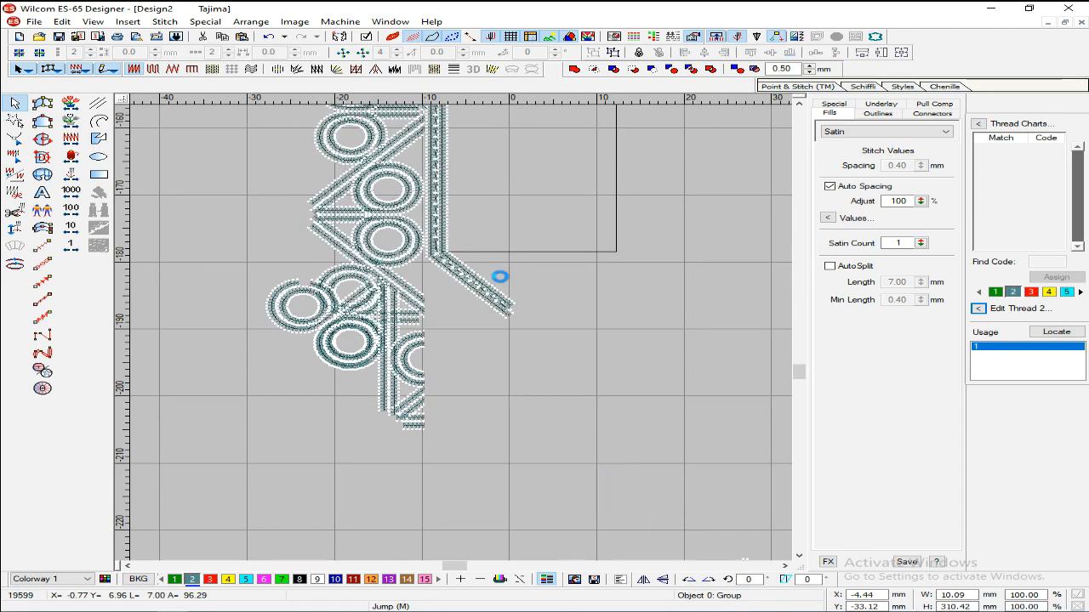
- Duplicate the angled satin border line and move the copy to the ring column's outer side, at about X -19.22 mm, Y -52.32 mm
{"action": "key", "text": "shift+z"}
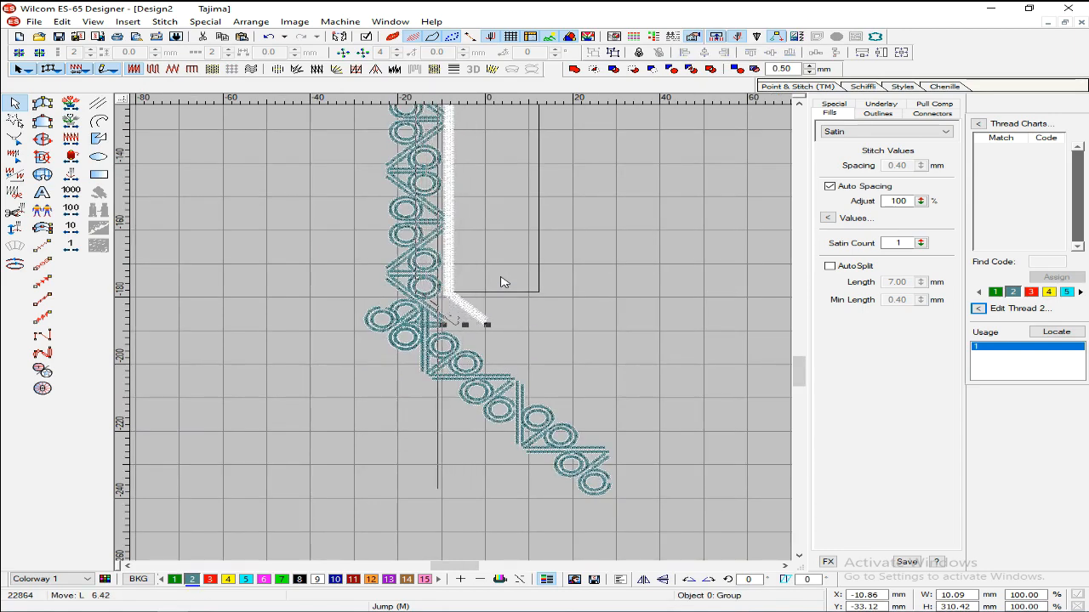
{"action": "key", "text": "Left"}
{"action": "key", "text": "Left"}
{"action": "key", "text": "Left"}
{"action": "key", "text": "Left"}
{"action": "key", "text": "Left"}
{"action": "key", "text": "Left"}
{"action": "key", "text": "Down"}
{"action": "key", "text": "Down"}
{"action": "key", "text": "Down"}
{"action": "key", "text": "Down"}
{"action": "key", "text": "Down"}
{"action": "key", "text": "Down"}
{"action": "key", "text": "Down"}
{"action": "key", "text": "Down"}
{"action": "key", "text": "Down"}
{"action": "key", "text": "Down"}
{"action": "key", "text": "Down"}
{"action": "key", "text": "Down"}
{"action": "key", "text": "Down"}
{"action": "key", "text": "Down"}
{"action": "key", "text": "Down"}
{"action": "key", "text": "Down"}
{"action": "key", "text": "Down"}
{"action": "key", "text": "Down"}
{"action": "key", "text": "Down"}
{"action": "key", "text": "Down"}
{"action": "key", "text": "Down"}
{"action": "key", "text": "Down"}
{"action": "key", "text": "Down"}
{"action": "key", "text": "Down"}
{"action": "key", "text": "Down"}
{"action": "key", "text": "Down"}
{"action": "key", "text": "Down"}
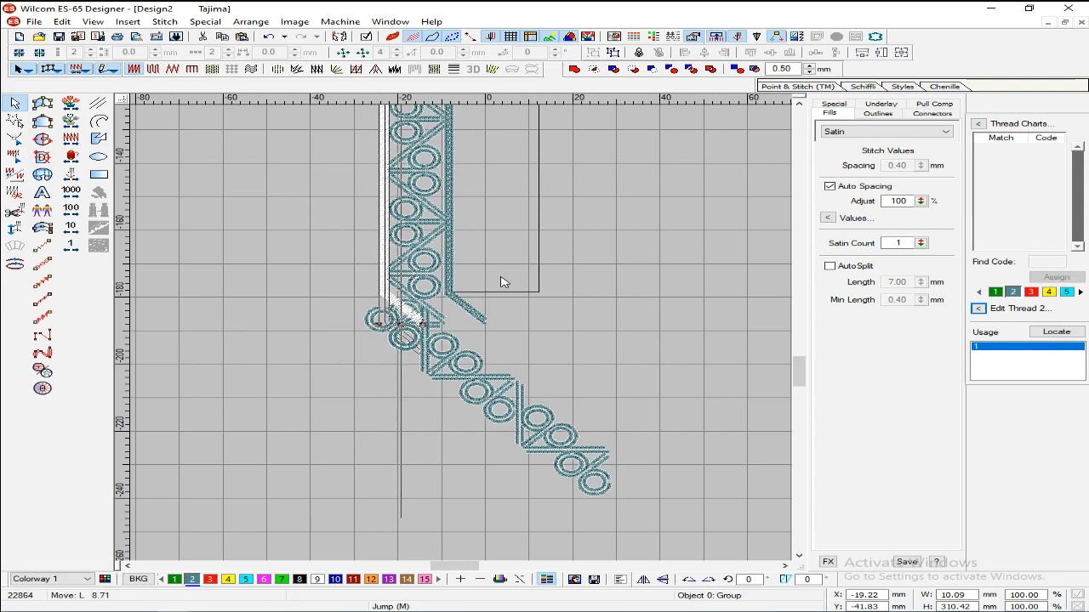
{"action": "key", "text": "Down"}
{"action": "key", "text": "Down"}
{"action": "key", "text": "Down"}
{"action": "key", "text": "Down"}
{"action": "key", "text": "Down"}
{"action": "key", "text": "Down"}
{"action": "key", "text": "Down"}
{"action": "key", "text": "Down"}
{"action": "key", "text": "Down"}
{"action": "key", "text": "Down"}
{"action": "key", "text": "Down"}
{"action": "key", "text": "Down"}
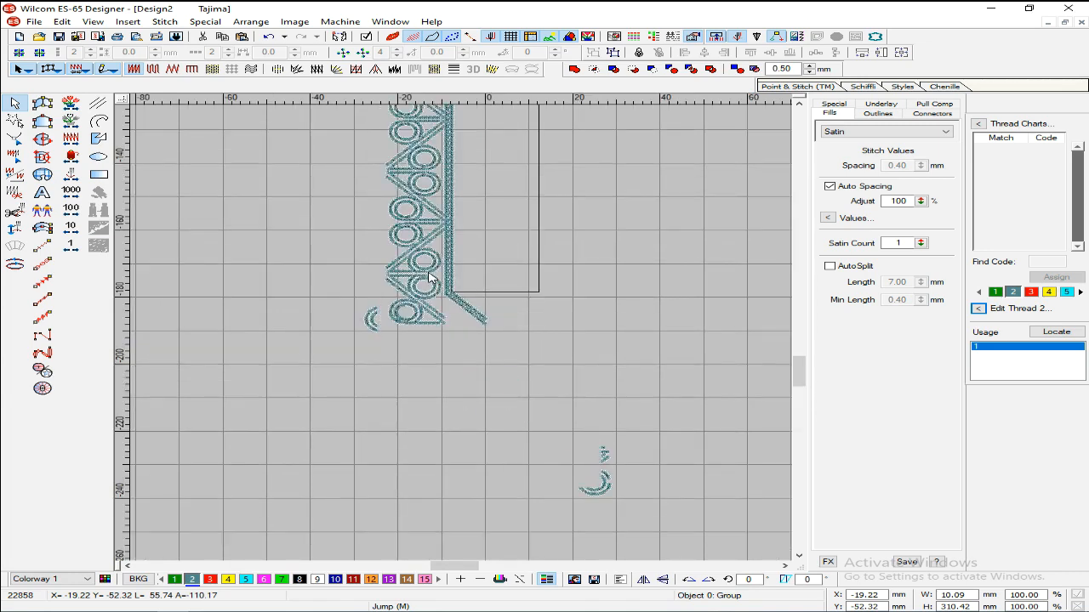
- Select the vertical column's ring motifs, including the lowest one, and group them again
{"action": "left_click", "coordinate": [433, 202]}
{"action": "key", "text": "shift+z"}
{"action": "left_click_drag", "start_coordinate": [395, 316], "coordinate": [463, 134]}
{"action": "key", "text": "z"}
{"action": "scroll", "coordinate": [449, 316], "scroll_direction": "down", "scroll_amount": 3}
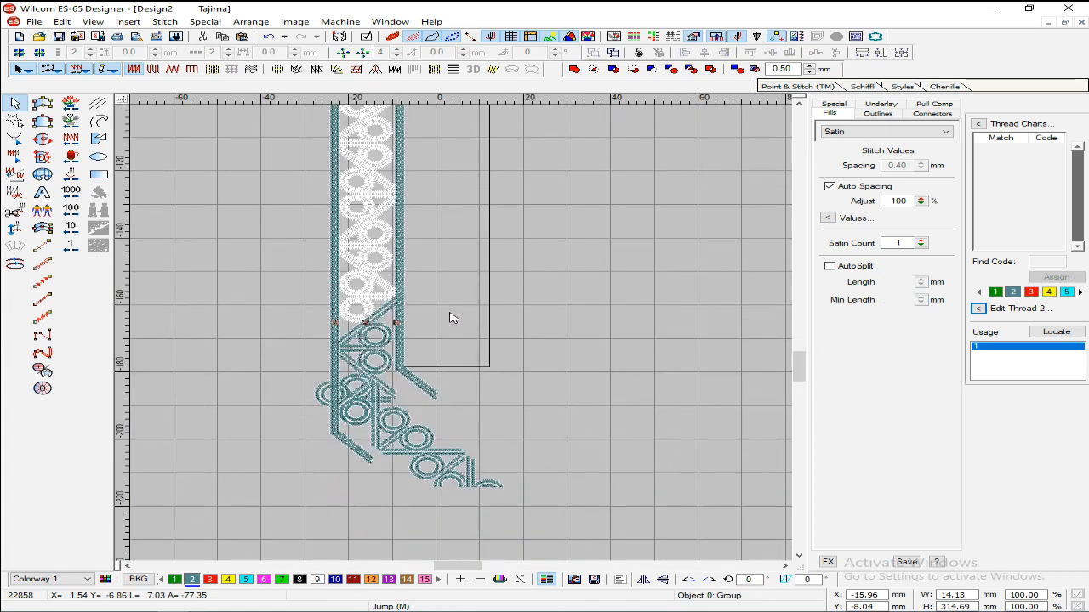
{"action": "left_click", "coordinate": [386, 218], "text": "ctrl"}
{"action": "key", "text": "ctrl+g"}
- Move the grouped ring column up between the border lines to a centre of about Y -14.13 mm
{"action": "left_click", "coordinate": [403, 293]}
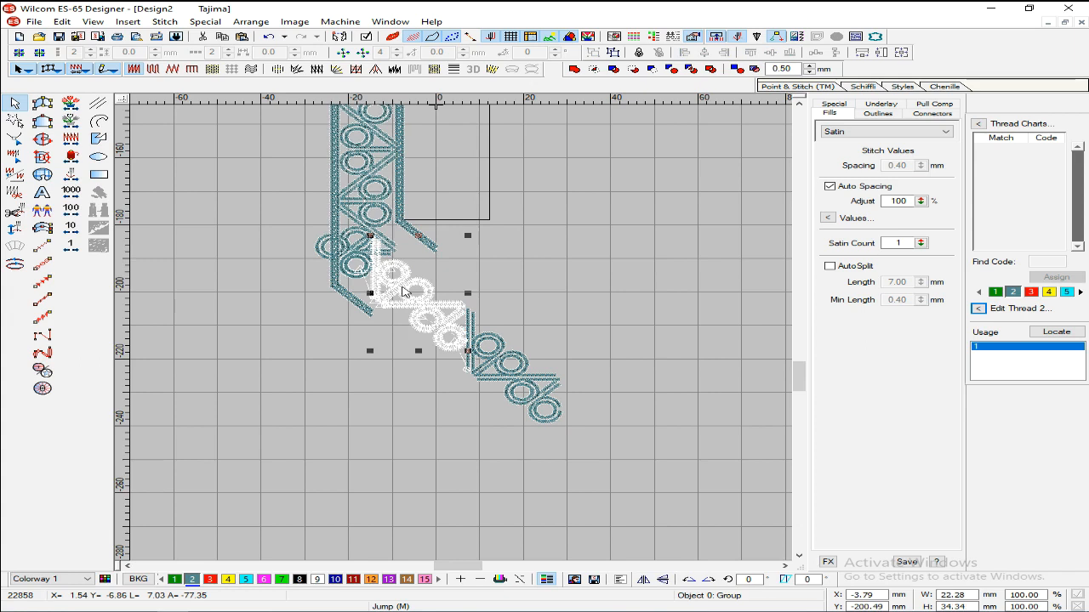
{"action": "left_click", "coordinate": [352, 271], "text": "ctrl"}
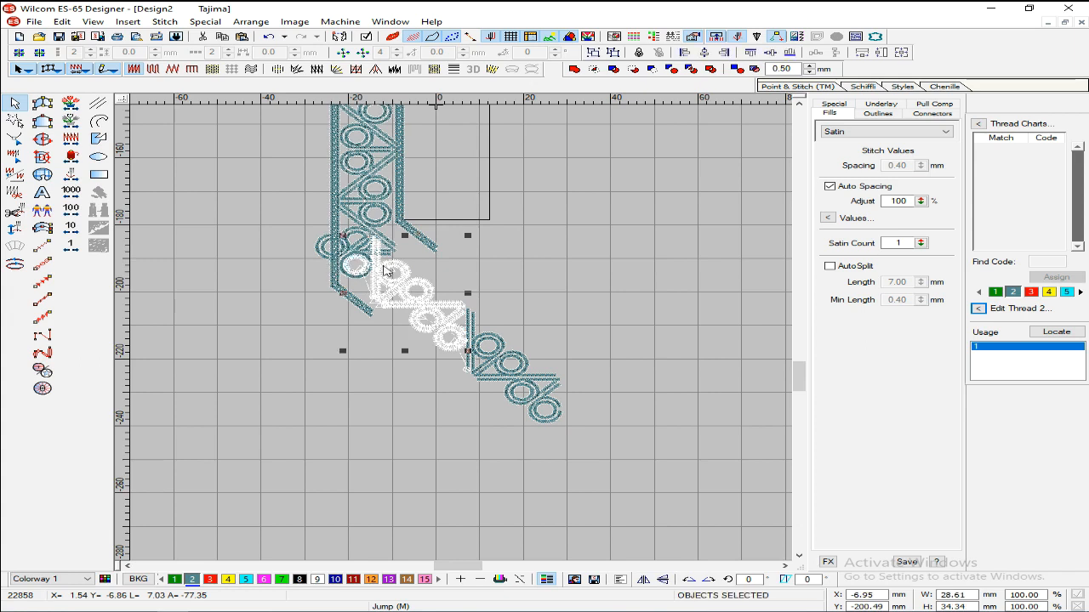
{"action": "left_click", "coordinate": [364, 221]}
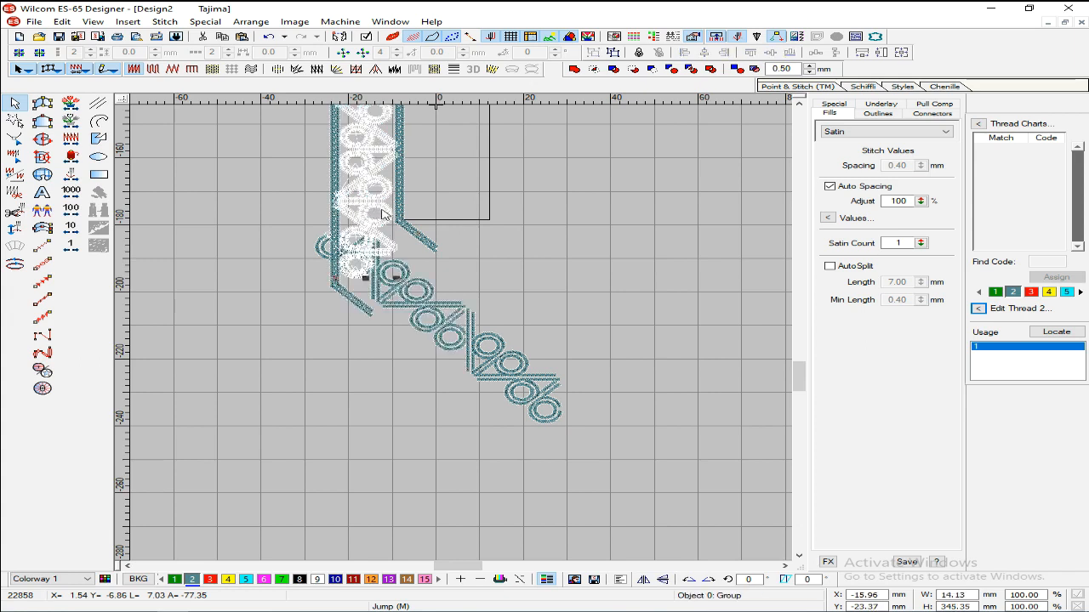
{"action": "left_click_drag", "start_coordinate": [383, 215], "coordinate": [382, 214]}
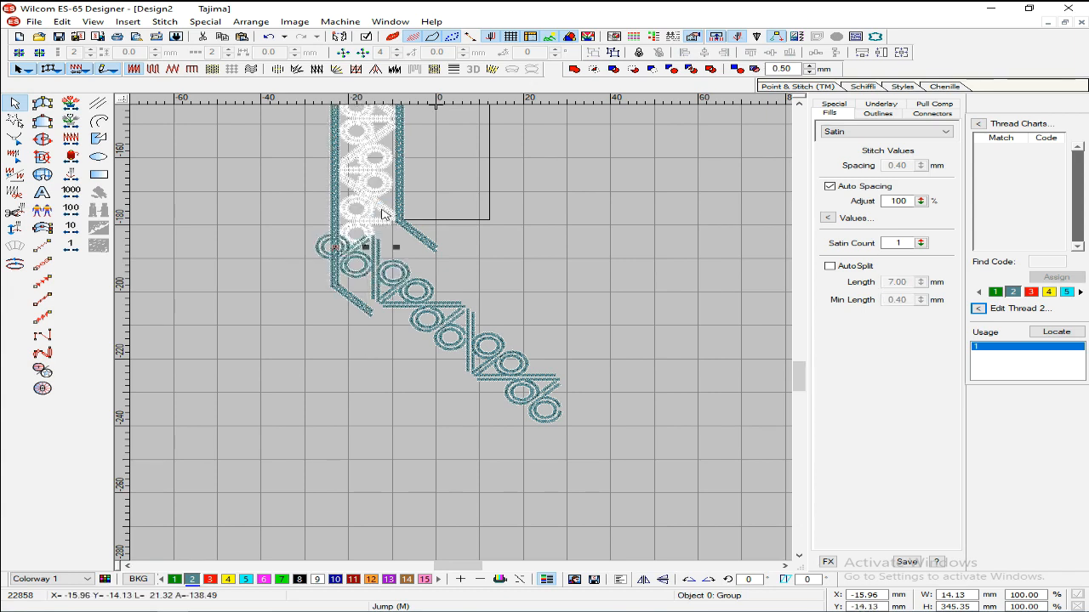
- Move the two complete diagonal ring motifs up to the inner border corner, centred at about X 11.14 mm, Y -207.12 mm
{"action": "left_click", "coordinate": [394, 289]}
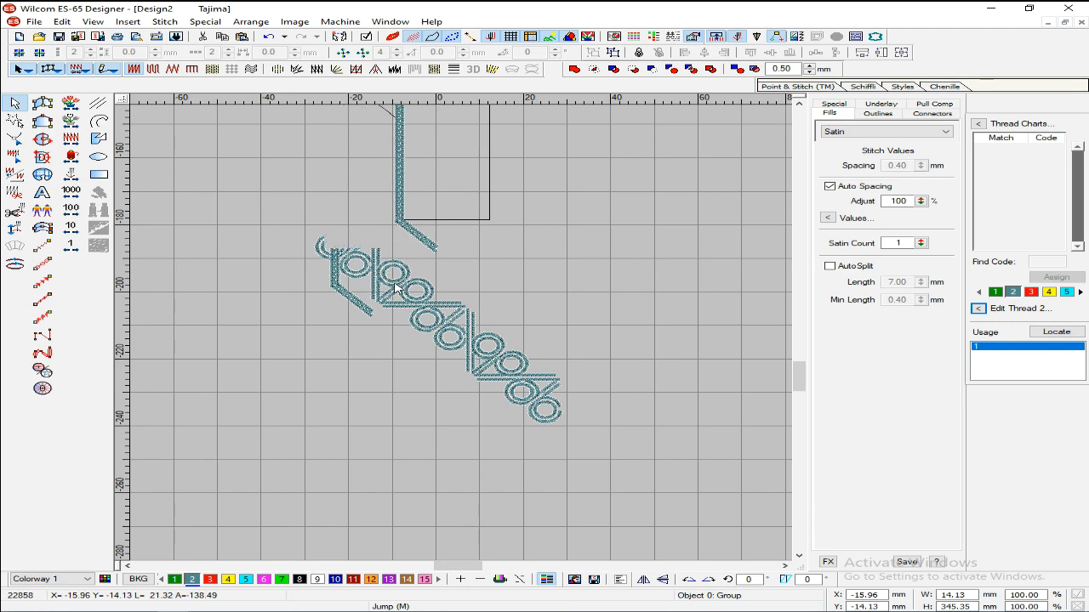
{"action": "left_click", "coordinate": [471, 333], "text": "ctrl"}
{"action": "left_click_drag", "start_coordinate": [487, 273], "coordinate": [508, 264]}
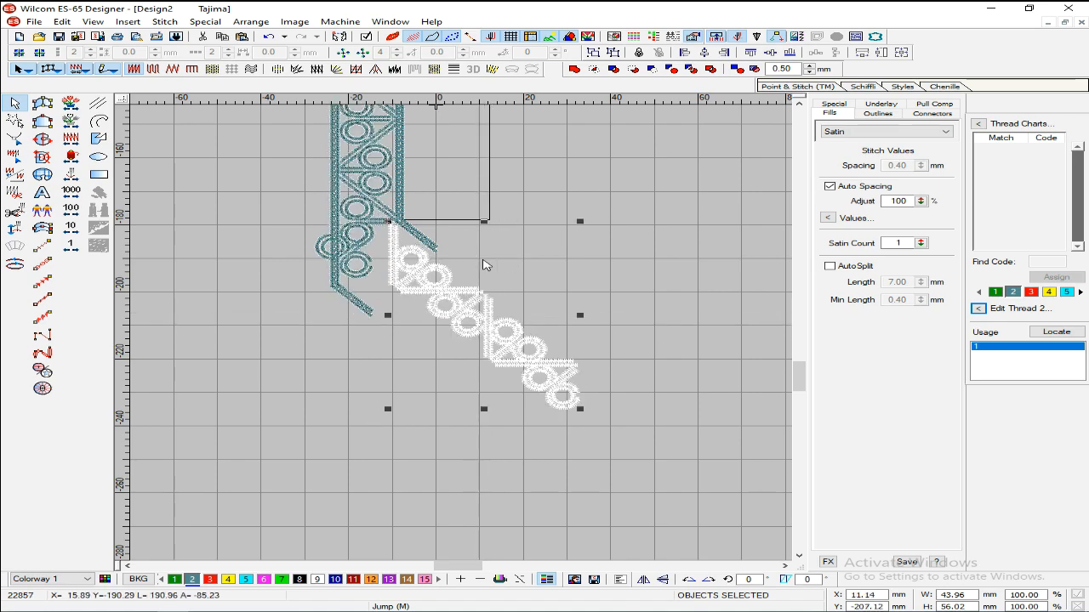
{"action": "key", "text": "b"}
{"action": "left_click_drag", "start_coordinate": [267, 201], "coordinate": [465, 335]}
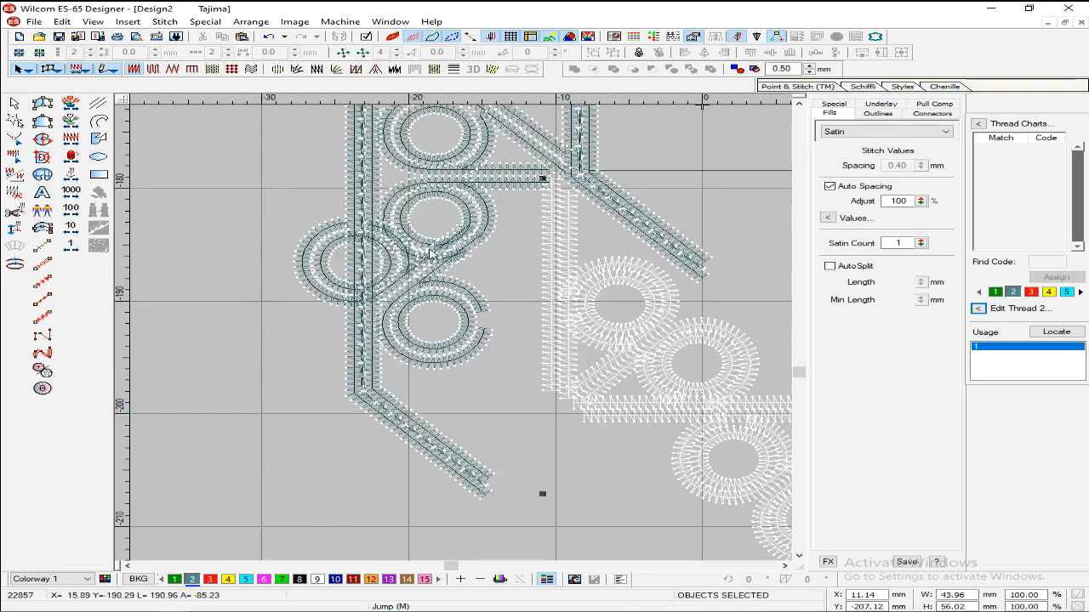
{"action": "left_click", "coordinate": [458, 295], "text": "ctrl"}
{"action": "left_click", "coordinate": [459, 307], "text": "ctrl"}
{"action": "left_click", "coordinate": [458, 358], "text": "ctrl"}
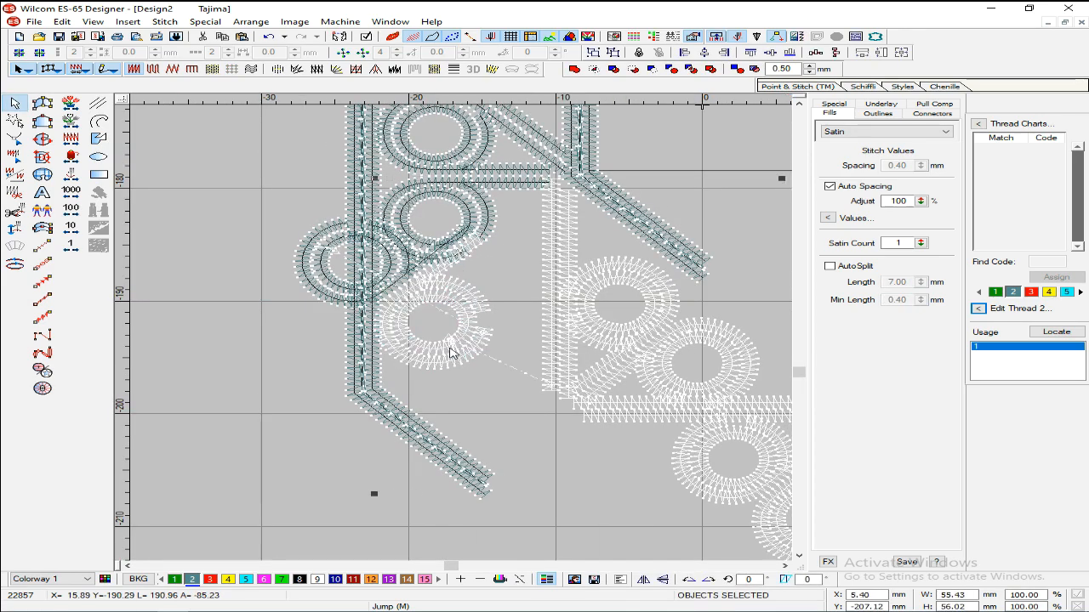
{"action": "left_click", "coordinate": [400, 271], "text": "ctrl"}
{"action": "left_click", "coordinate": [405, 271], "text": "ctrl"}
{"action": "left_click", "coordinate": [408, 274], "text": "ctrl"}
{"action": "left_click", "coordinate": [409, 274], "text": "ctrl"}
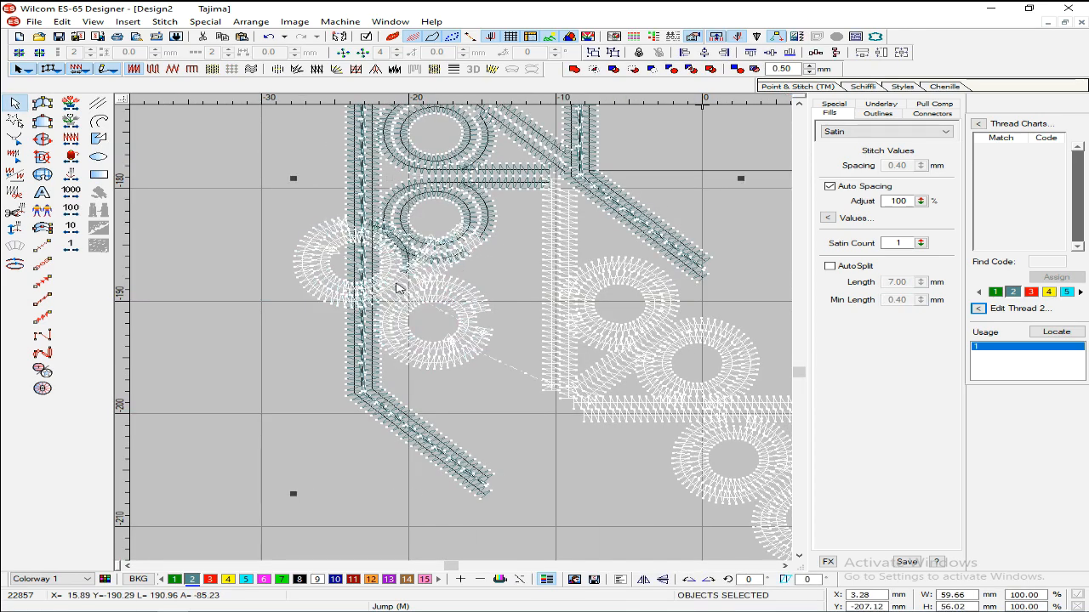
{"action": "left_click", "coordinate": [407, 255], "text": "ctrl"}
{"action": "left_click_drag", "start_coordinate": [437, 304], "coordinate": [510, 315]}
{"action": "key", "text": "ctrl+z"}
- Select only the two loose ring pieces, group them, and move them inside the lower corner to about X -15.77 mm, Y -185.71 mm
{"action": "left_click", "coordinate": [446, 298]}
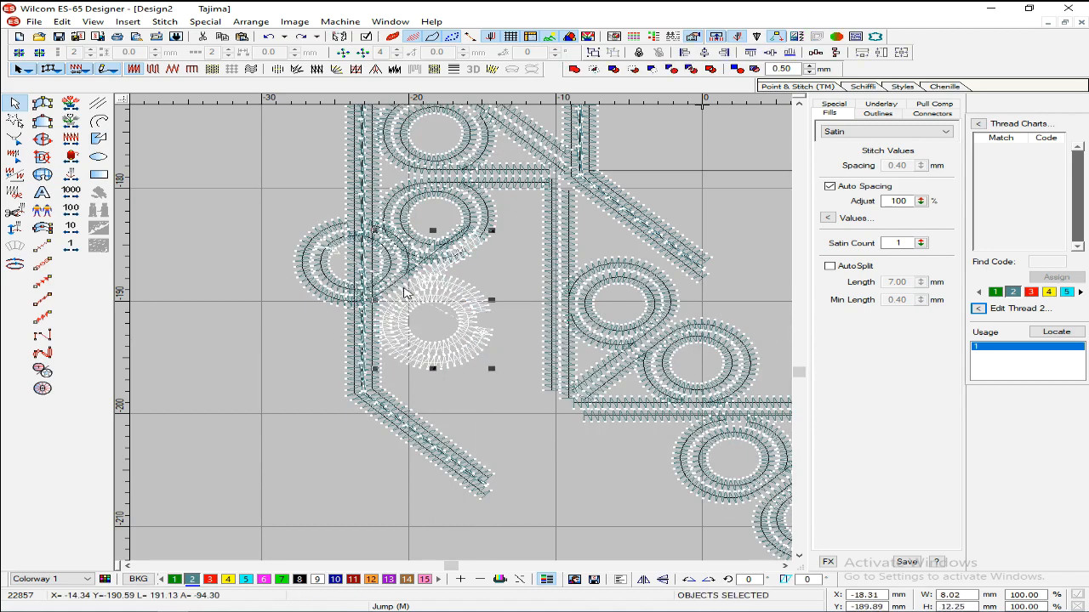
{"action": "left_click", "coordinate": [381, 276], "text": "ctrl"}
{"action": "left_click", "coordinate": [381, 276], "text": "ctrl"}
{"action": "left_click", "coordinate": [383, 272], "text": "ctrl"}
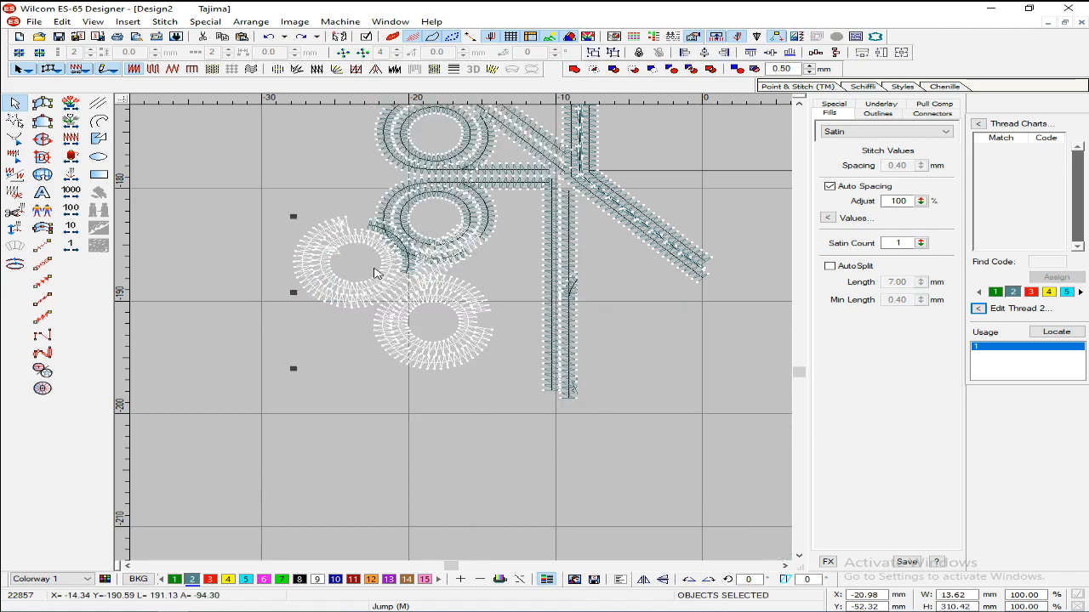
{"action": "left_click_drag", "start_coordinate": [477, 296], "coordinate": [513, 271]}
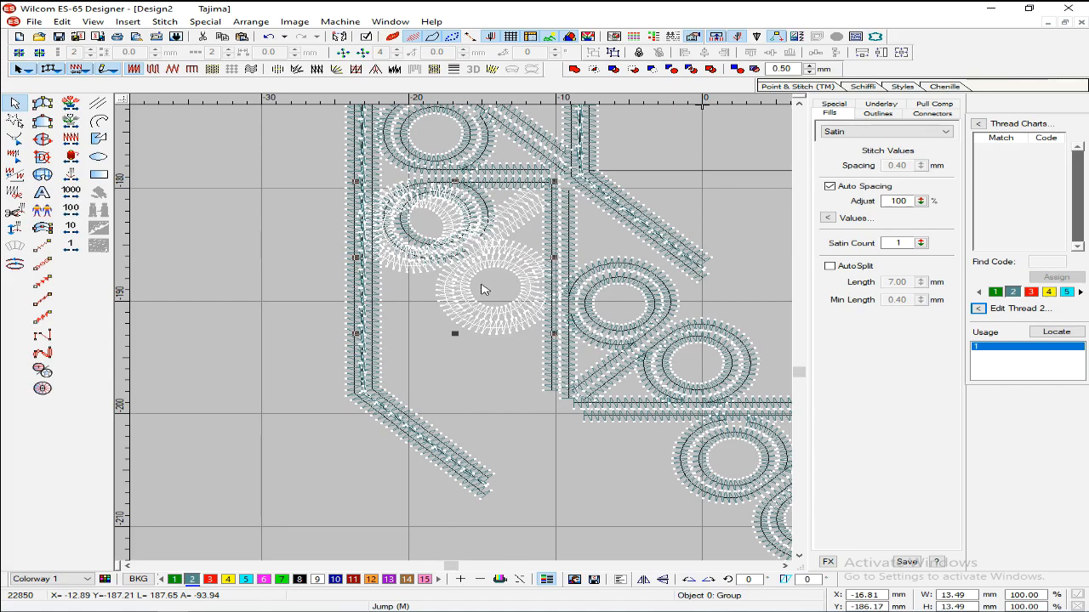
{"action": "scroll", "coordinate": [482, 289], "scroll_direction": "up", "scroll_amount": 3}
{"action": "left_click_drag", "start_coordinate": [477, 294], "coordinate": [500, 311]}
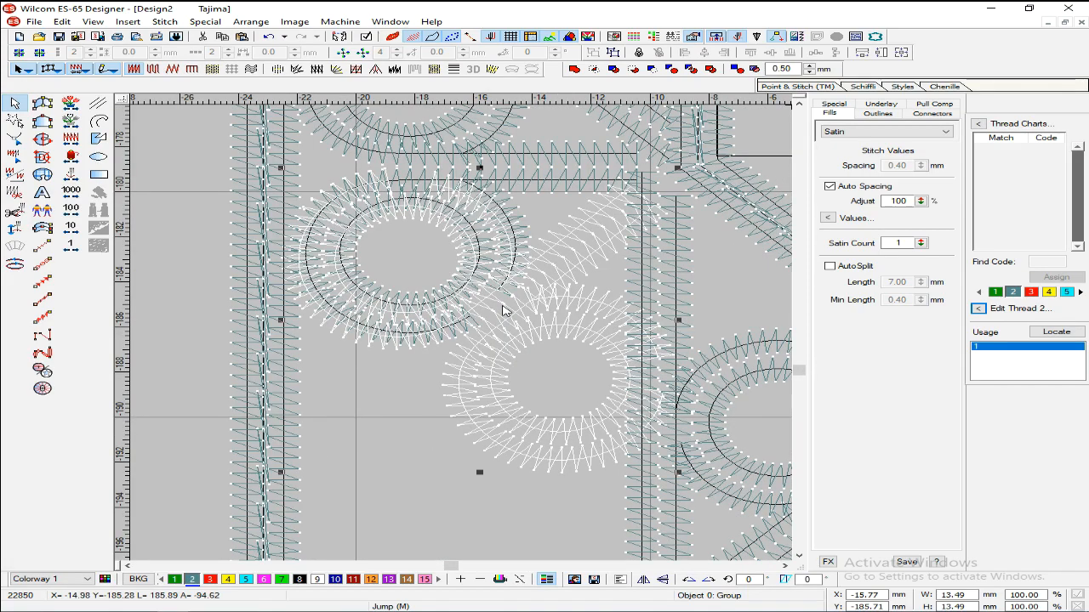
{"action": "scroll", "coordinate": [502, 310], "scroll_direction": "down", "scroll_amount": 2}
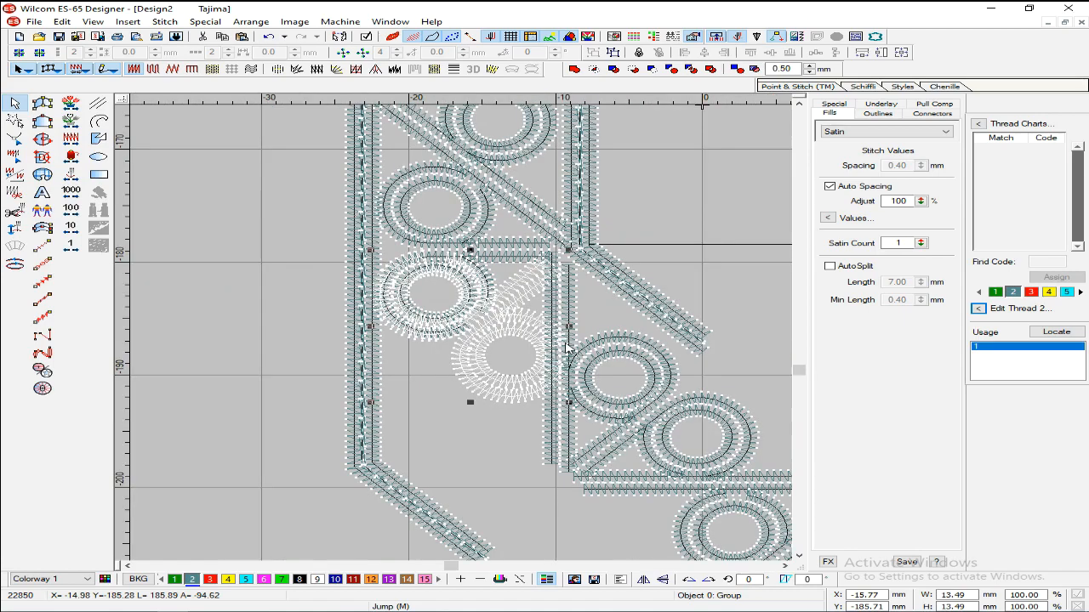
- Recolour the grouped corner ring motif to yellow thread colour 4
{"action": "scroll", "coordinate": [567, 348], "scroll_direction": "up", "scroll_amount": 2}
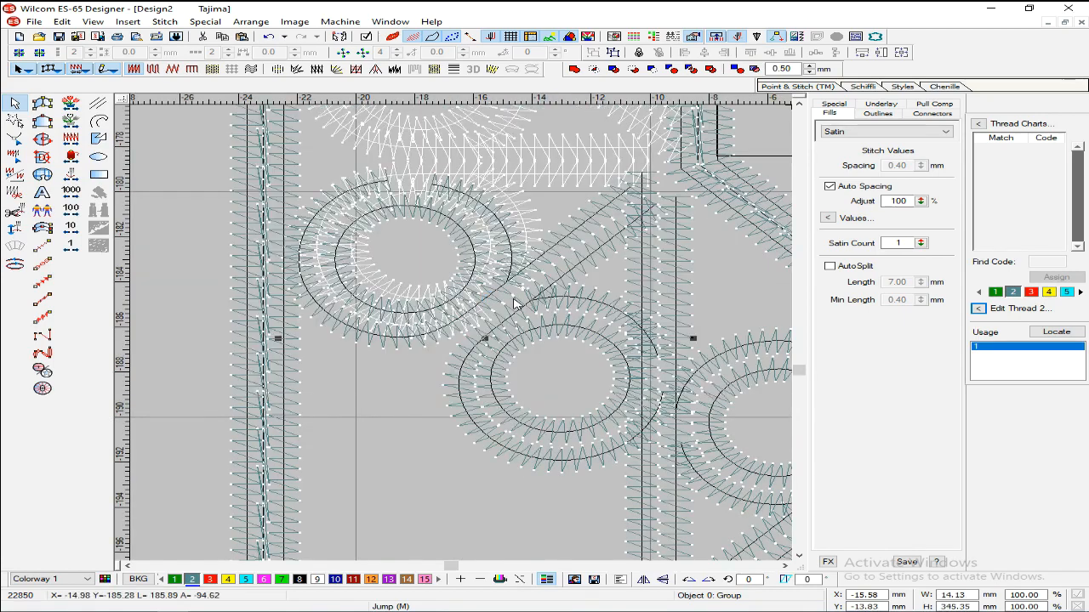
{"action": "left_click", "coordinate": [539, 301]}
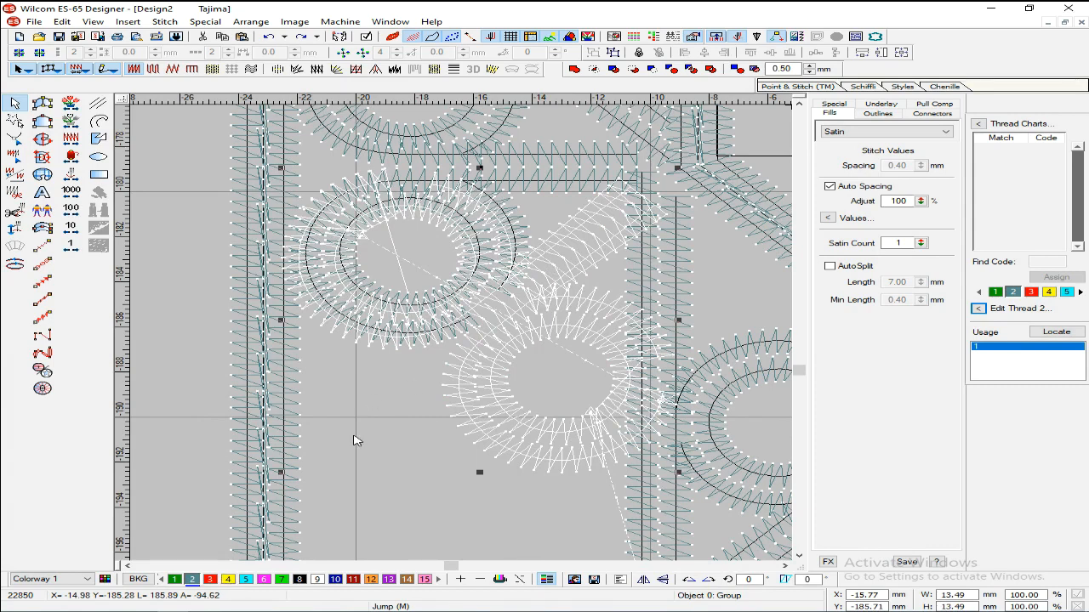
{"action": "left_click", "coordinate": [227, 581]}
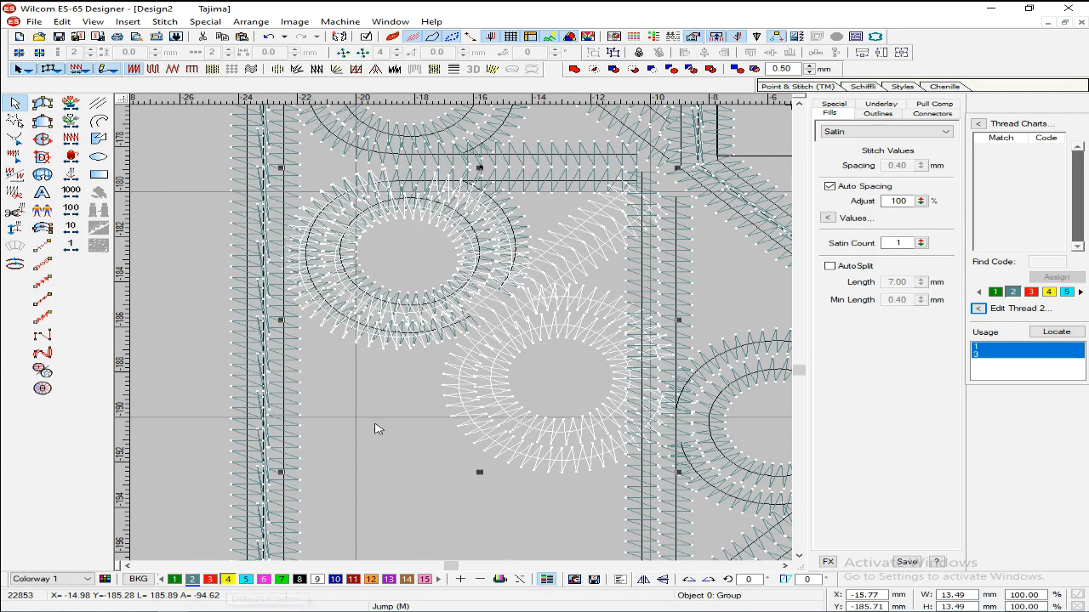
- Align the yellow ring group over the column's lowest ring, centring it at about X -15.61 mm, Y -185.37 mm
{"action": "left_click_drag", "start_coordinate": [554, 287], "coordinate": [569, 273]}
{"action": "key", "text": "Down"}
{"action": "key", "text": "Down"}
{"action": "key", "text": "Down"}
{"action": "key", "text": "Down"}
{"action": "key", "text": "Down"}
{"action": "key", "text": "Down"}
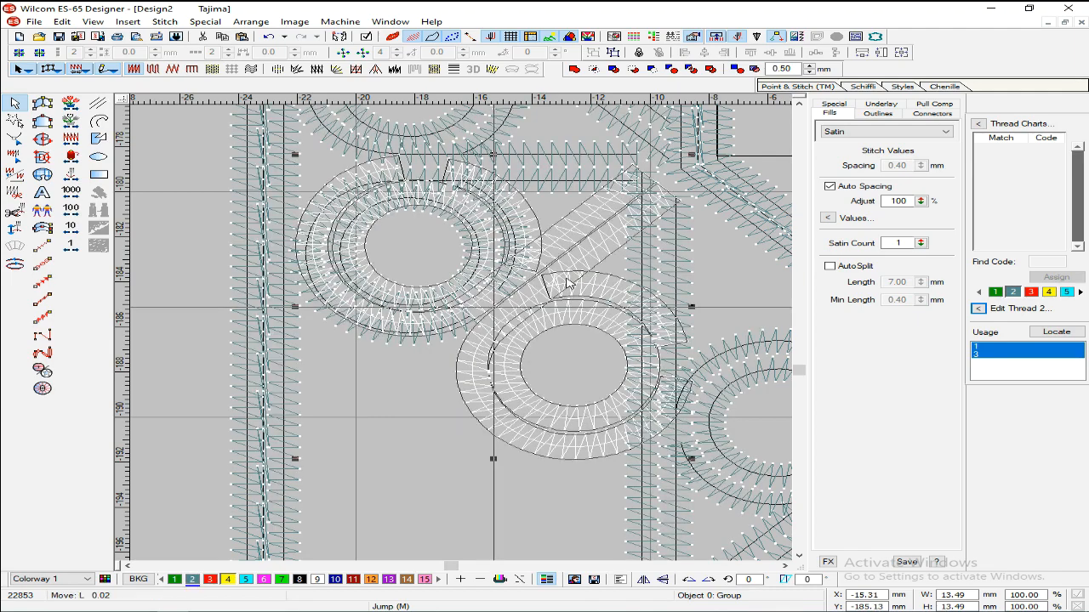
{"action": "key", "text": "Left"}
{"action": "key", "text": "Left"}
{"action": "key", "text": "Left"}
{"action": "key", "text": "Left"}
{"action": "key", "text": "Left"}
{"action": "key", "text": "Left"}
{"action": "key", "text": "Left"}
{"action": "key", "text": "Left"}
{"action": "key", "text": "Left"}
{"action": "key", "text": "Left"}
{"action": "key", "text": "Left"}
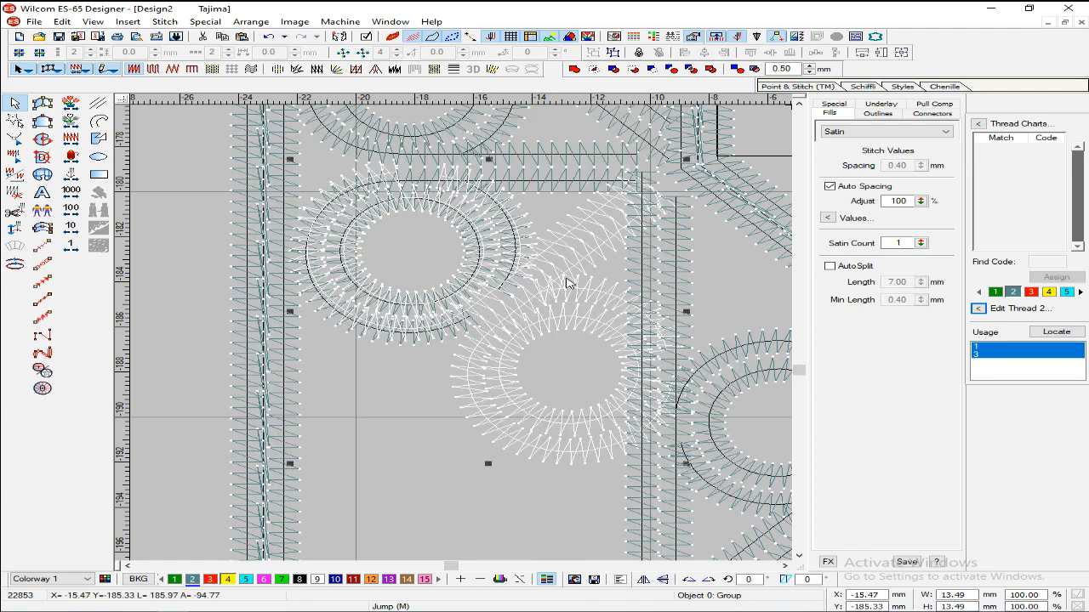
{"action": "key", "text": "Down"}
{"action": "key", "text": "Right"}
{"action": "key", "text": "Down"}
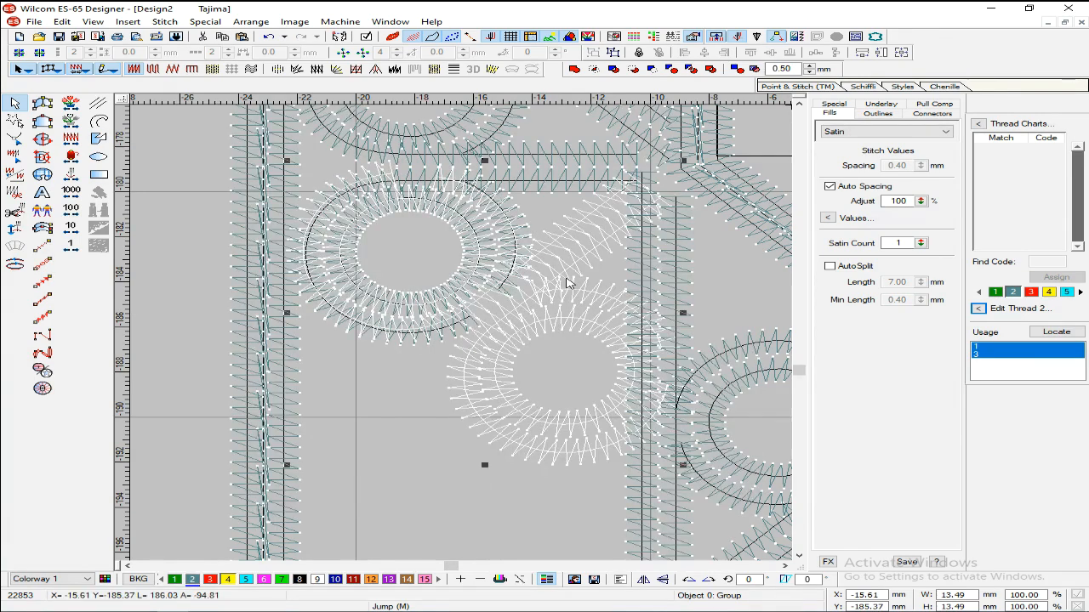
{"action": "key", "text": "shift+z"}
{"action": "key", "text": "z"}
{"action": "key", "text": "shift+z"}
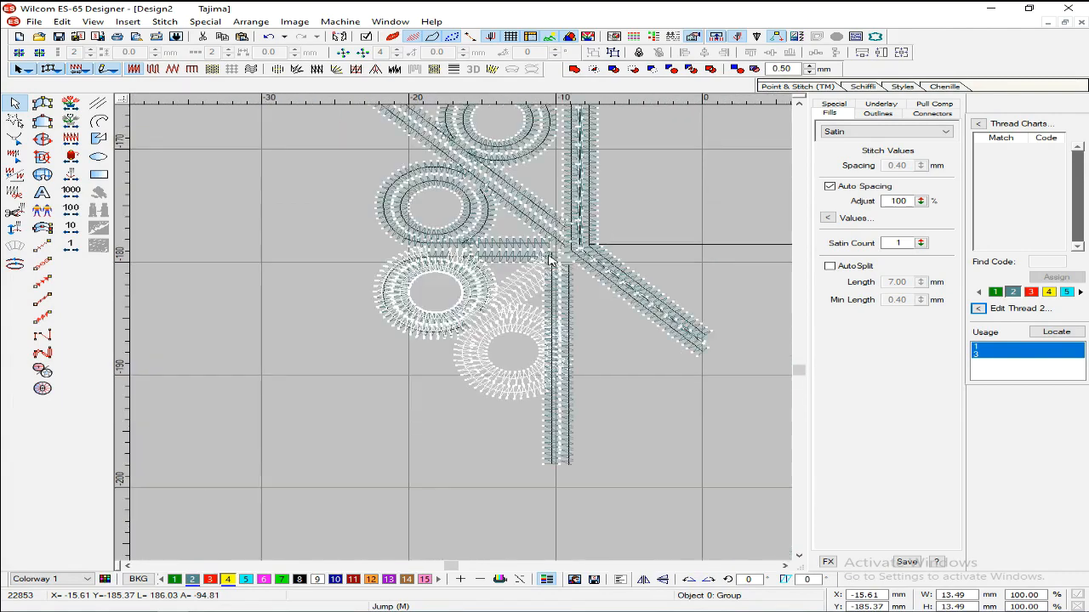
{"action": "key", "text": "z"}
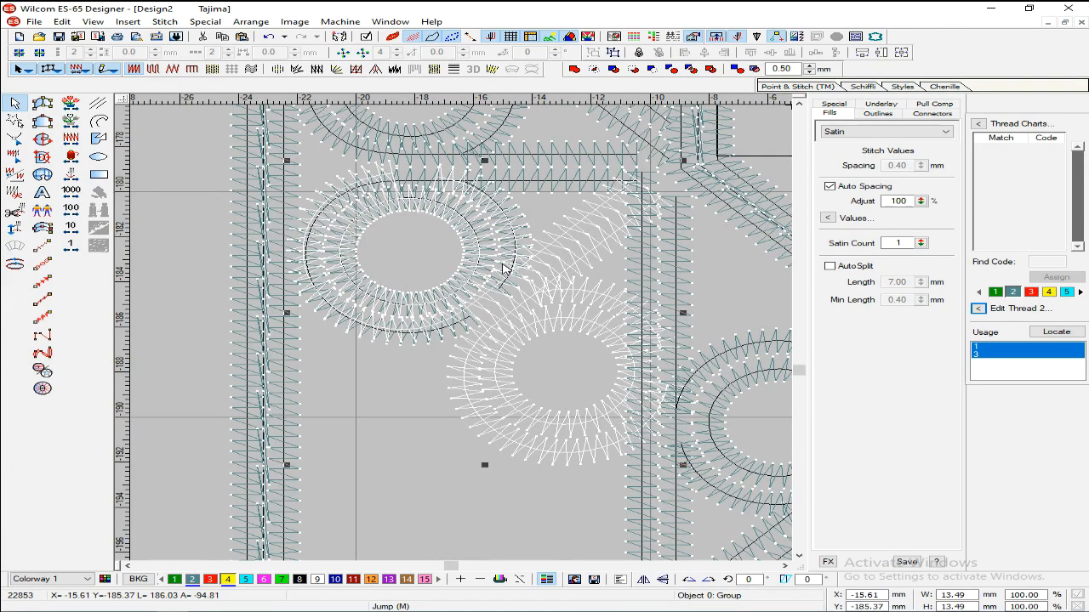
{"action": "key", "text": "Escape"}
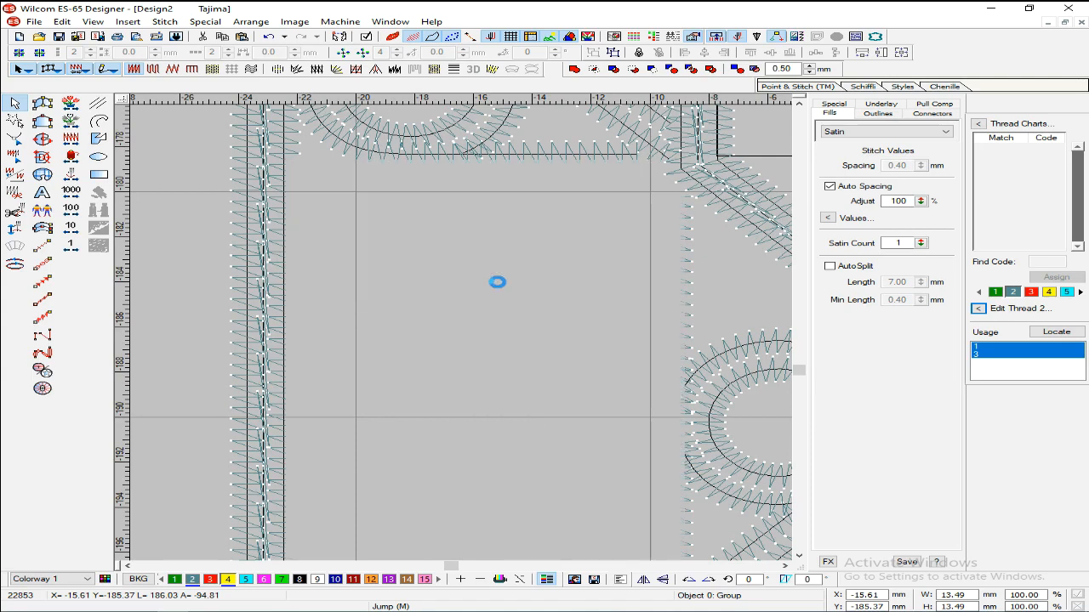
- Ungroup the yellow motif and delete its short arc and inner ring that duplicate the column's lowest ring
{"action": "left_click", "coordinate": [515, 252]}
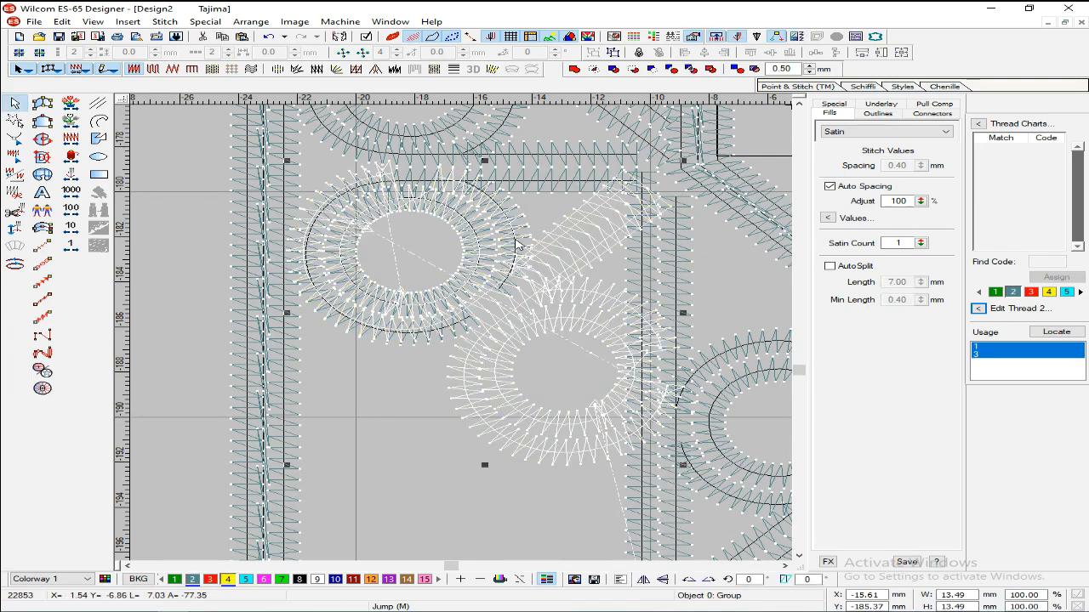
{"action": "key", "text": "ctrl+u"}
{"action": "key", "text": "Escape"}
{"action": "left_click", "coordinate": [505, 212]}
{"action": "key", "text": "Delete"}
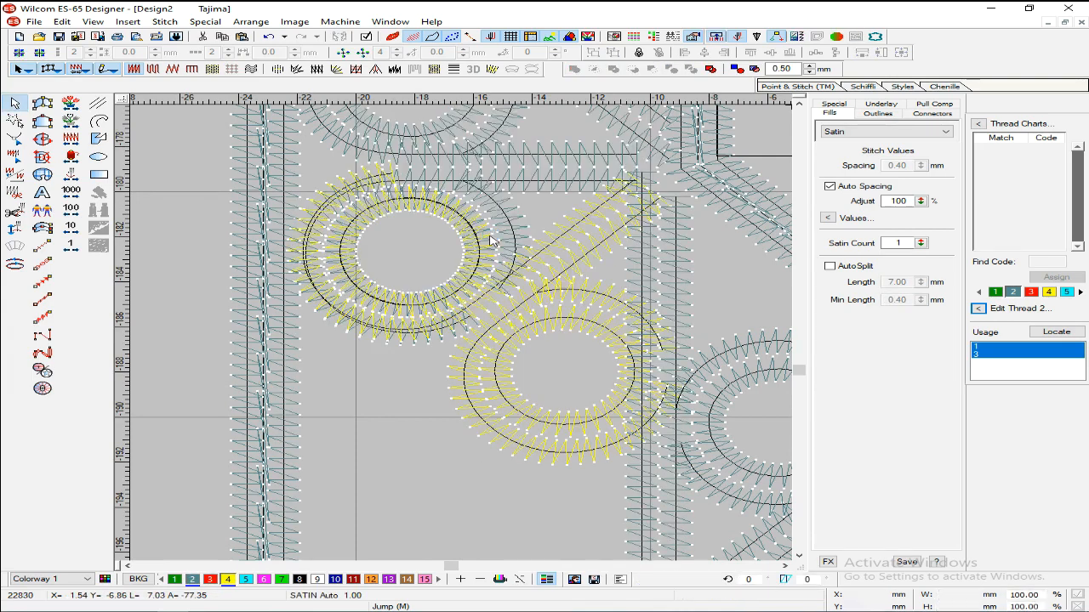
{"action": "left_click", "coordinate": [466, 242]}
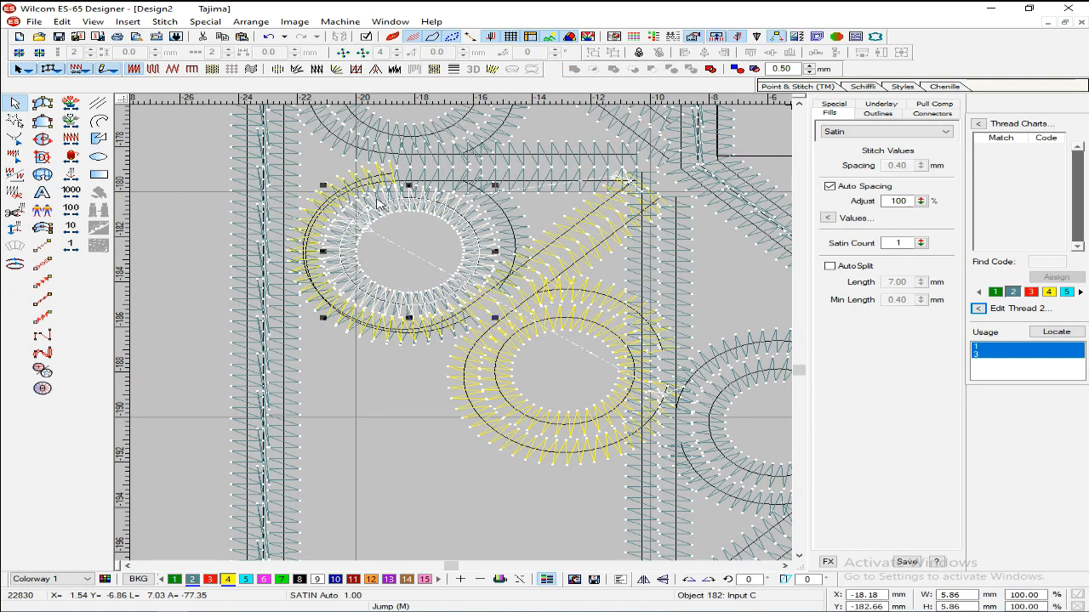
- Select the remaining yellow arc and ring pieces and nudge them together to about X -15.53 mm, Y -185.53 mm
{"action": "left_click", "coordinate": [366, 183]}
{"action": "left_click", "coordinate": [363, 182]}
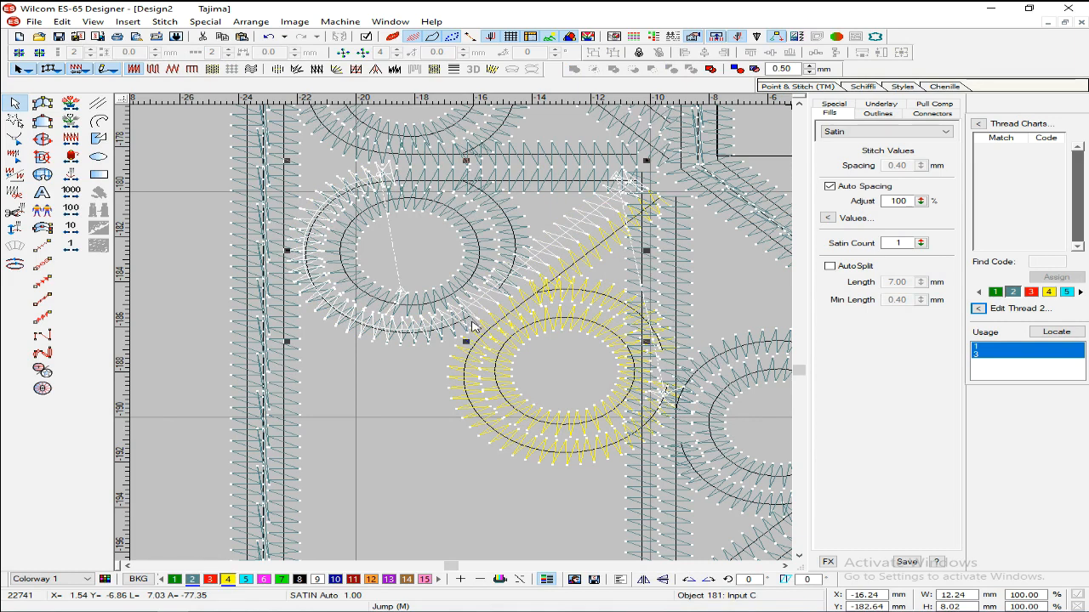
{"action": "left_click", "coordinate": [514, 308], "text": "ctrl"}
{"action": "left_click", "coordinate": [557, 297], "text": "ctrl"}
{"action": "left_click", "coordinate": [569, 321], "text": "ctrl"}
{"action": "key", "text": "Down"}
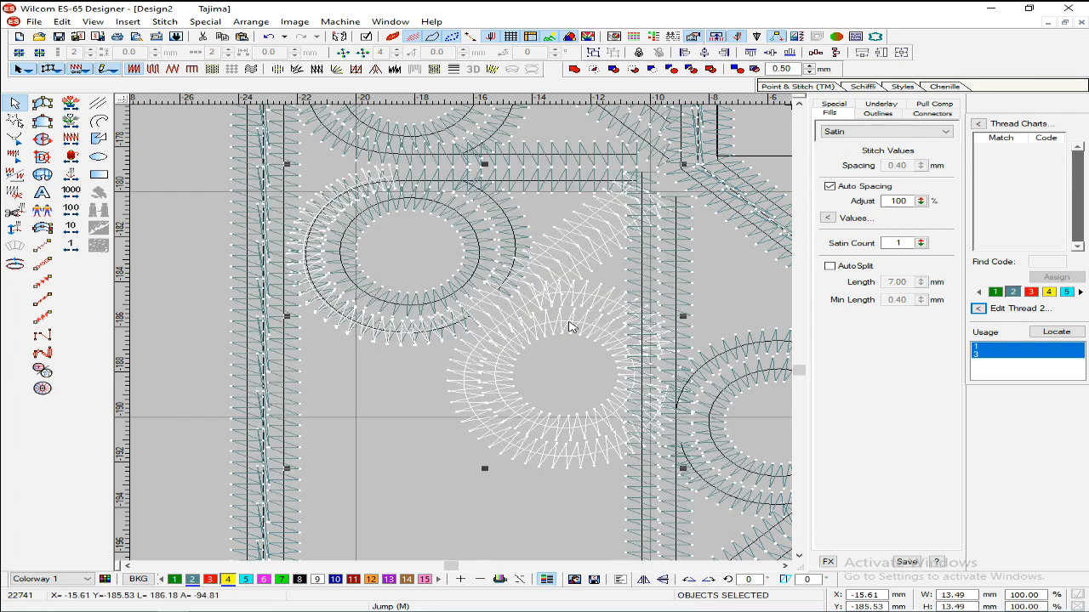
{"action": "key", "text": "Down"}
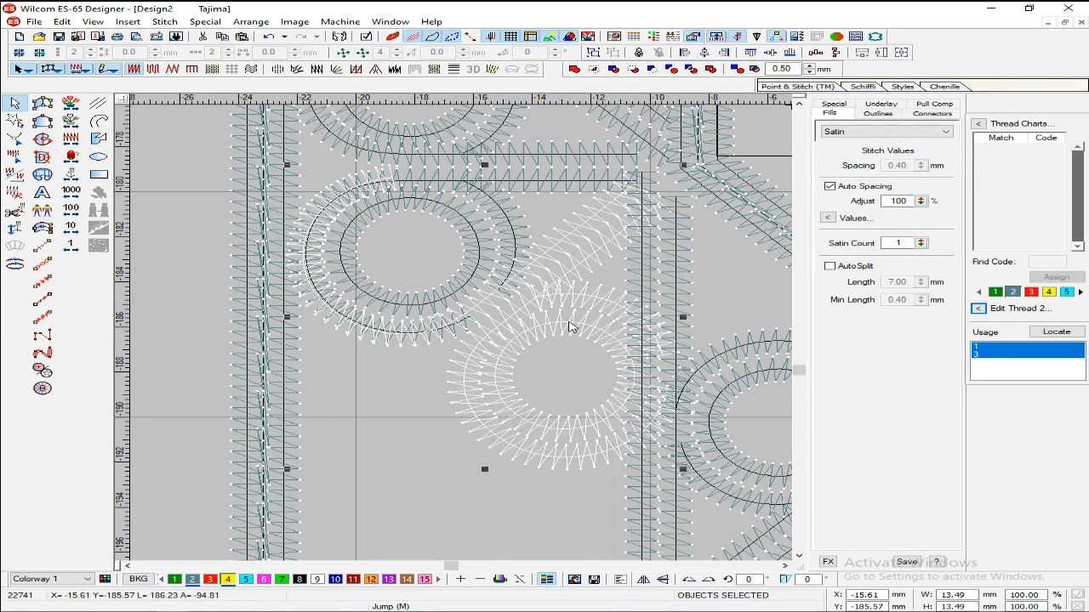
{"action": "key", "text": "Down"}
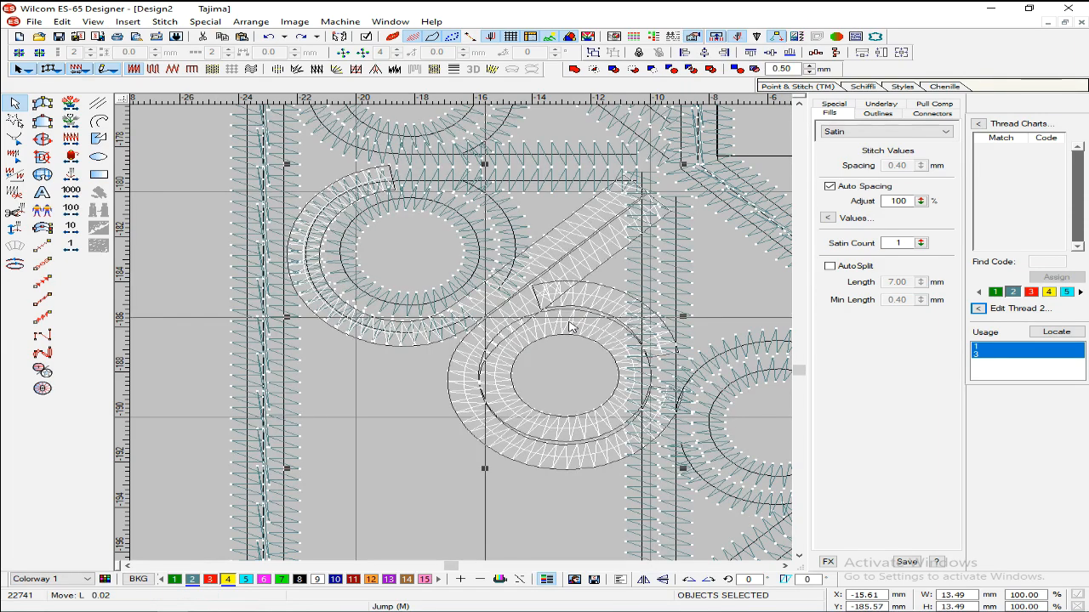
{"action": "key", "text": "Down"}
{"action": "key", "text": "Down"}
{"action": "key", "text": "Down"}
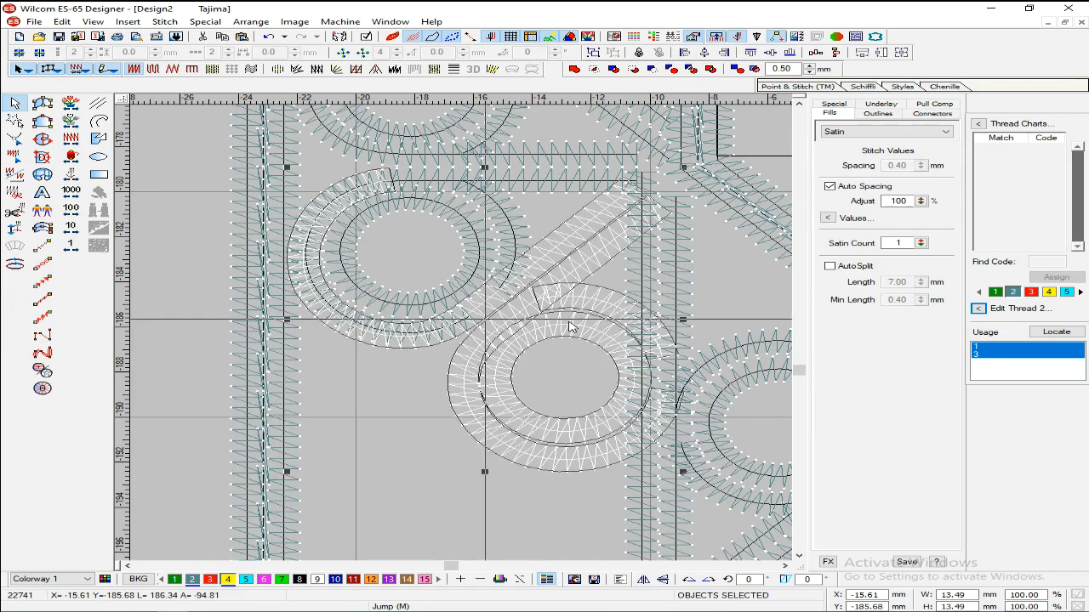
{"action": "key", "text": "Up"}
{"action": "key", "text": "Right"}
{"action": "key", "text": "Right"}
{"action": "key", "text": "Right"}
{"action": "key", "text": "Up"}
{"action": "key", "text": "Up"}
{"action": "key", "text": "Up"}
{"action": "key", "text": "Up"}
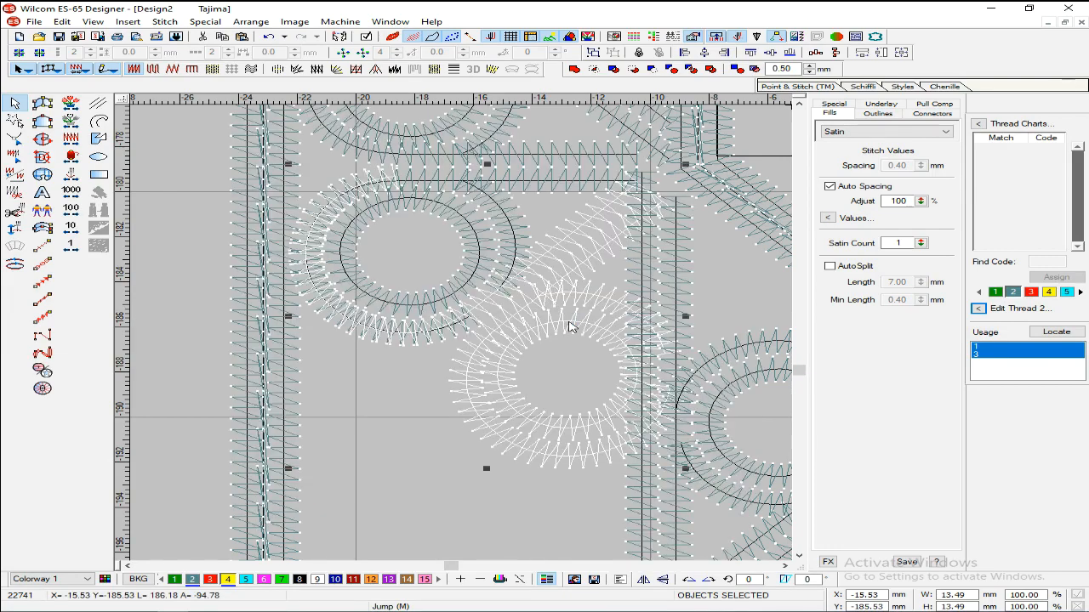
{"action": "key", "text": "Escape"}
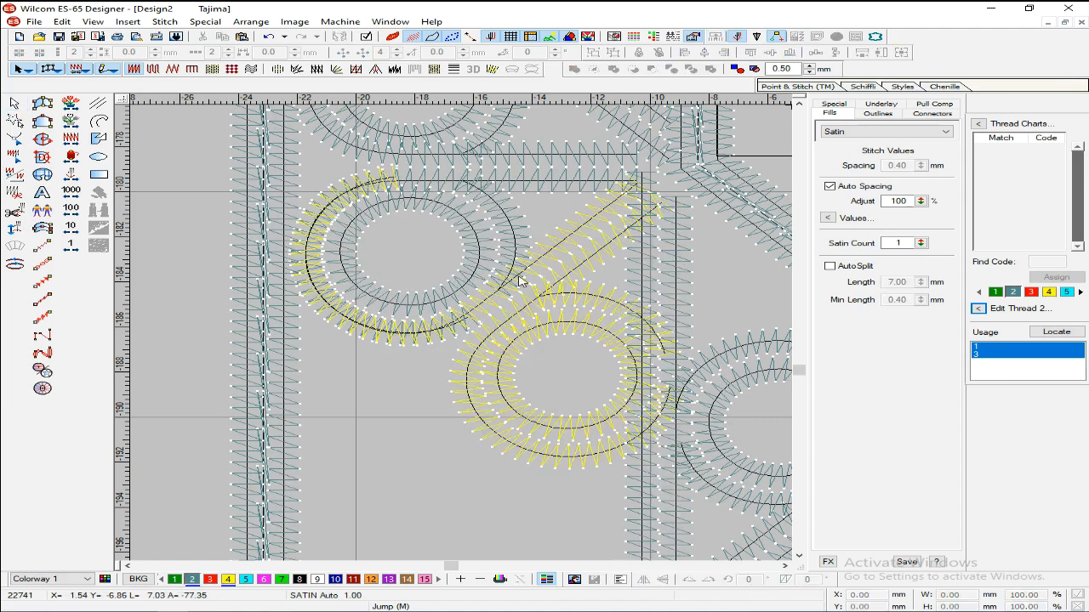
- Reshape the outer satin line of the column's lowest ring, extending its open end along the yellow diagonal to the inner corner
{"action": "left_click", "coordinate": [342, 217]}
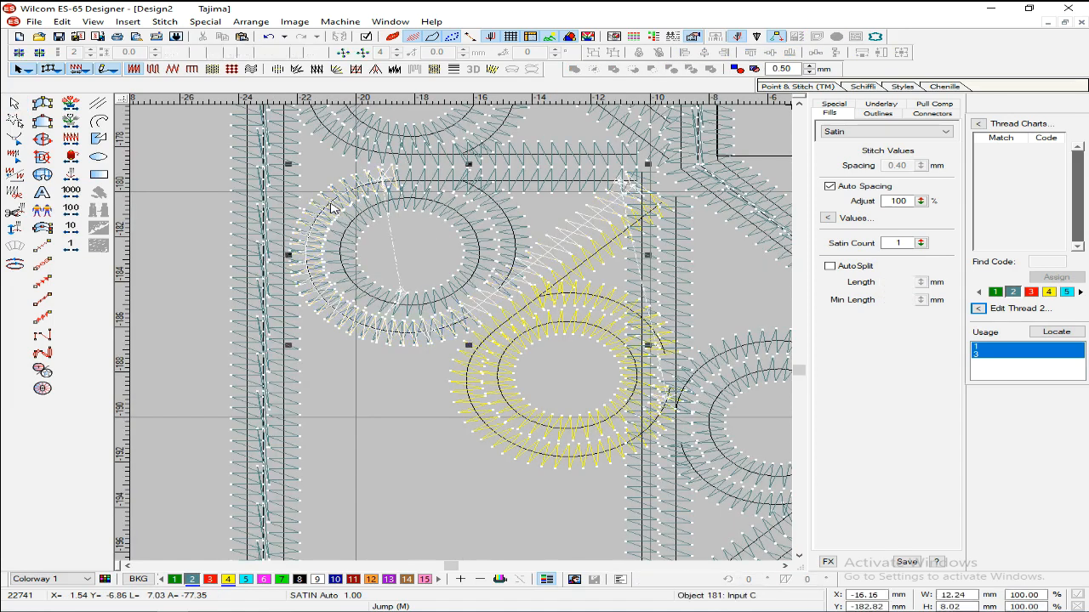
{"action": "left_click", "coordinate": [471, 324]}
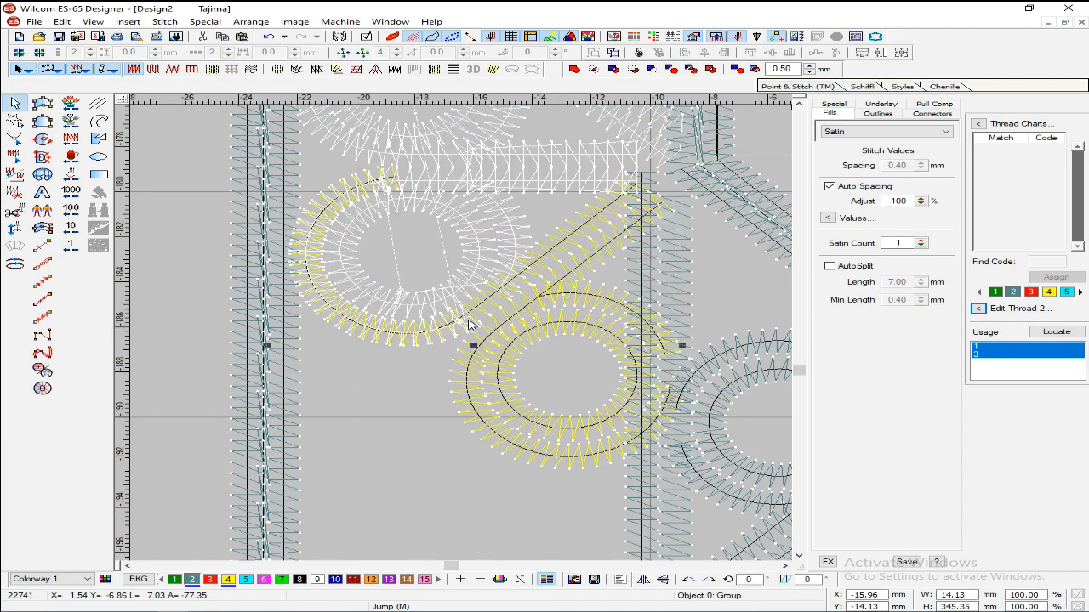
{"action": "key", "text": "h"}
{"action": "key", "text": "b"}
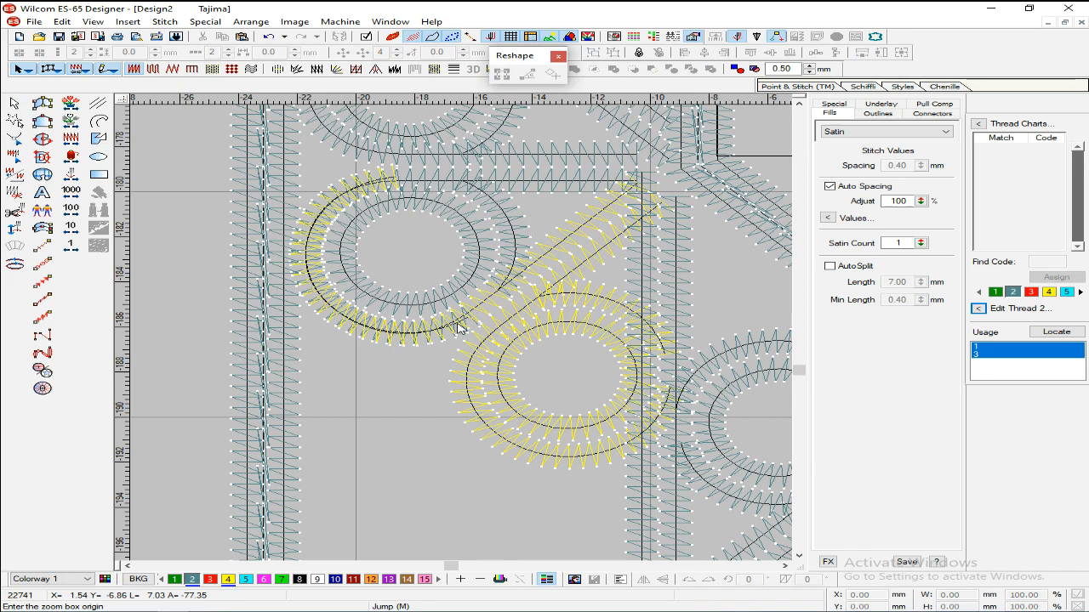
{"action": "key", "text": "Escape"}
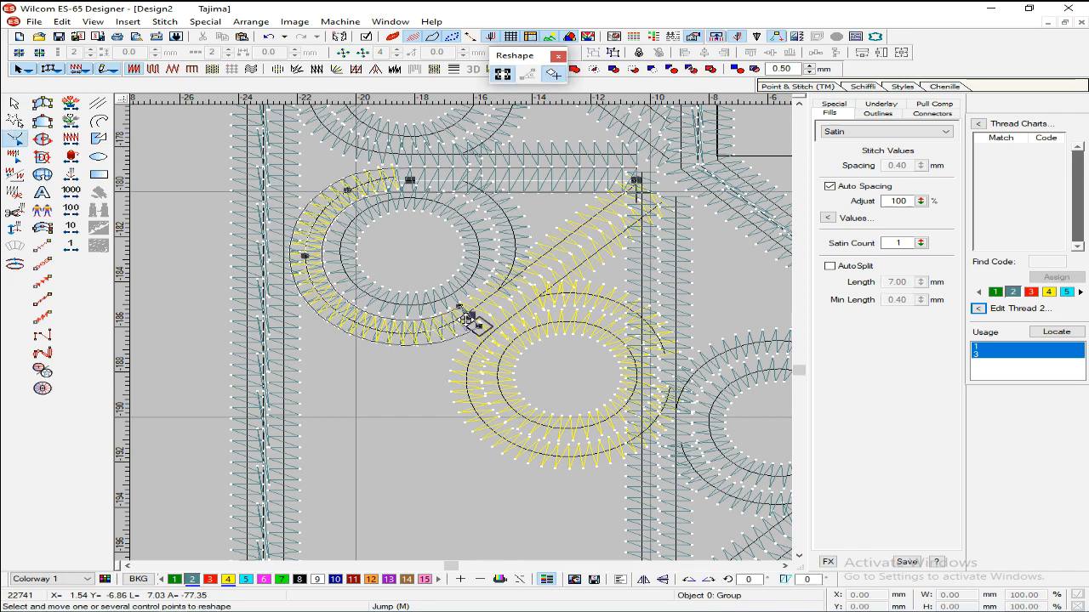
{"action": "scroll", "coordinate": [444, 353], "scroll_direction": "up", "scroll_amount": 3}
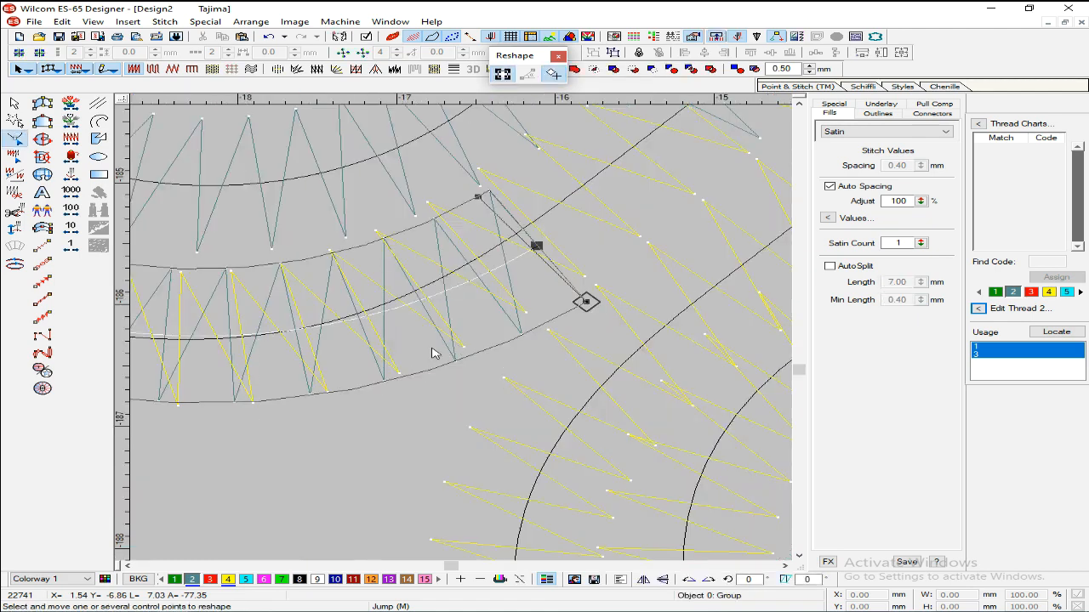
{"action": "left_click_drag", "start_coordinate": [536, 245], "coordinate": [525, 230]}
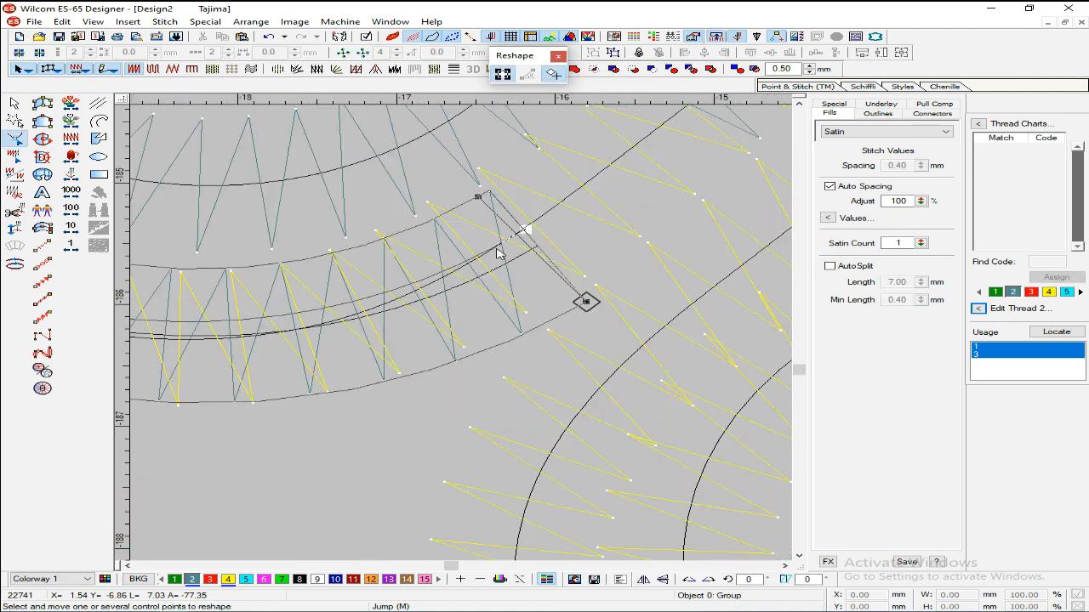
{"action": "left_click", "coordinate": [504, 242]}
{"action": "left_click_drag", "start_coordinate": [525, 230], "coordinate": [602, 240]}
{"action": "key", "text": "Return"}
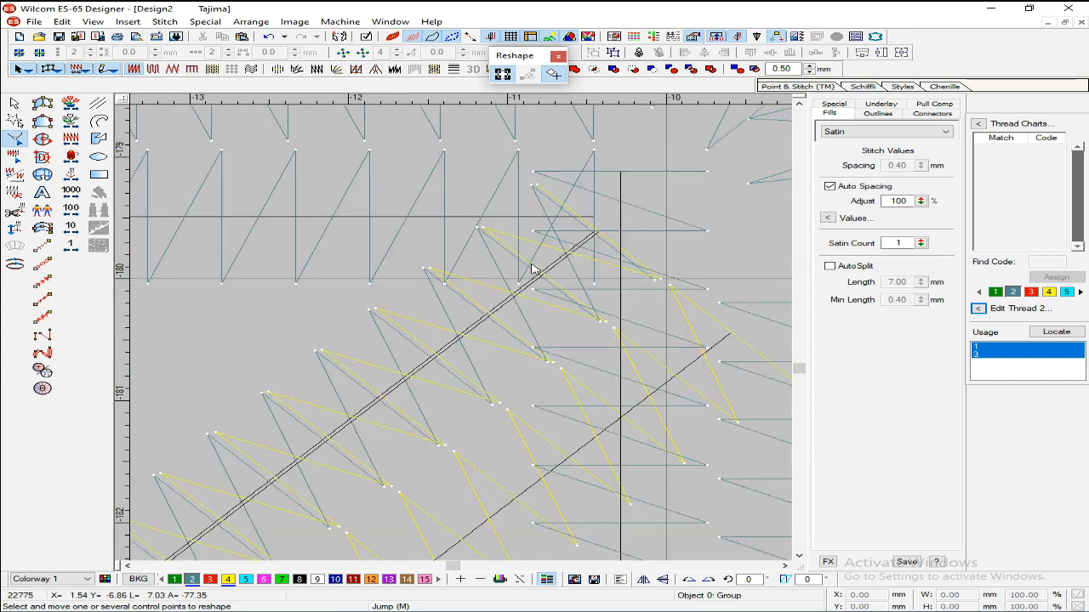
{"action": "key", "text": "shift+z"}
{"action": "key", "text": "shift+z"}
{"action": "key", "text": "shift+z"}
{"action": "key", "text": "shift+z"}
{"action": "key", "text": "Escape"}
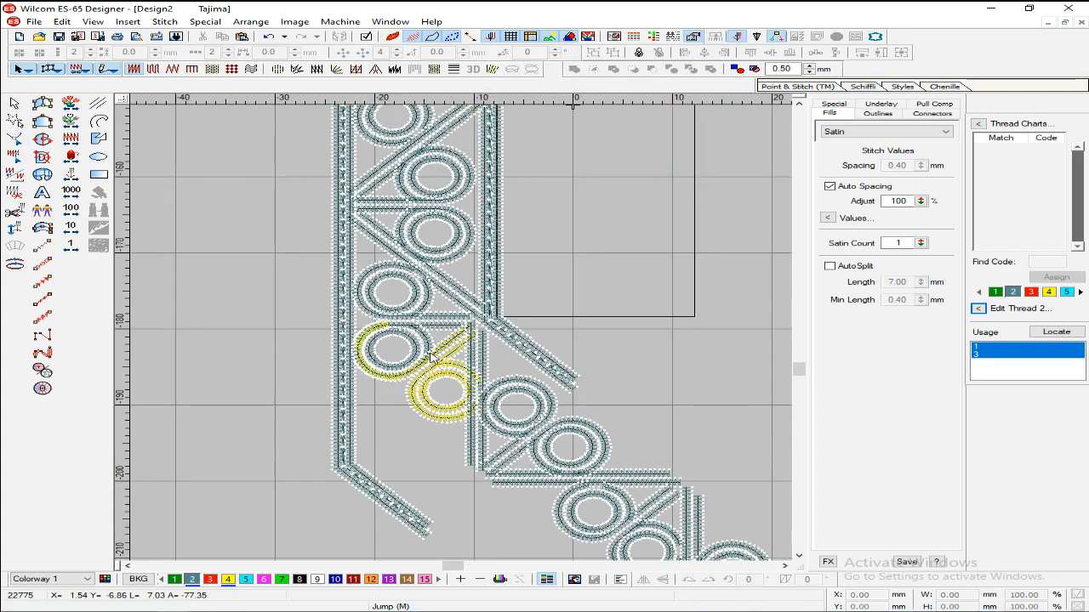
- Reshape the short yellow arc of the corner ring, trimming its end back to the vertical satin line at about X -10.3 mm
{"action": "key", "text": "z"}
{"action": "left_click", "coordinate": [431, 366]}
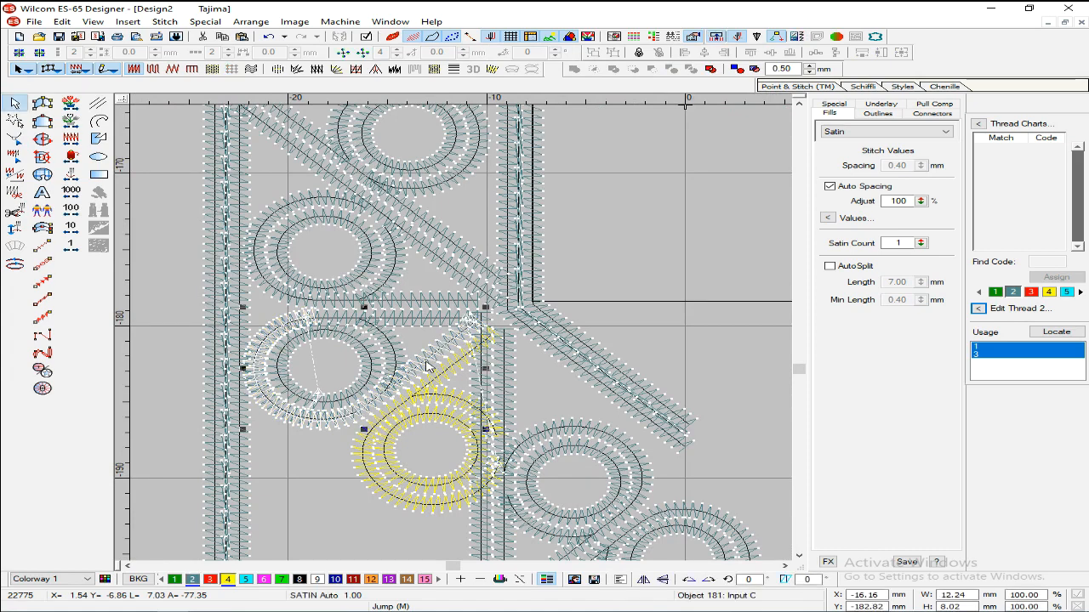
{"action": "key", "text": "Escape"}
{"action": "left_click", "coordinate": [430, 385]}
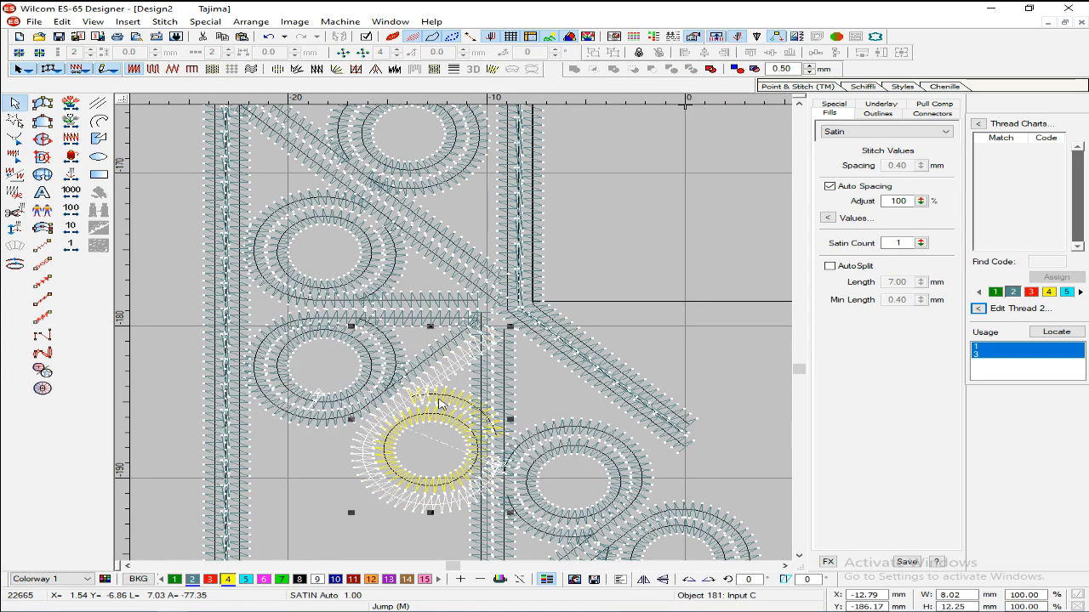
{"action": "key", "text": "Escape"}
{"action": "left_click", "coordinate": [458, 399]}
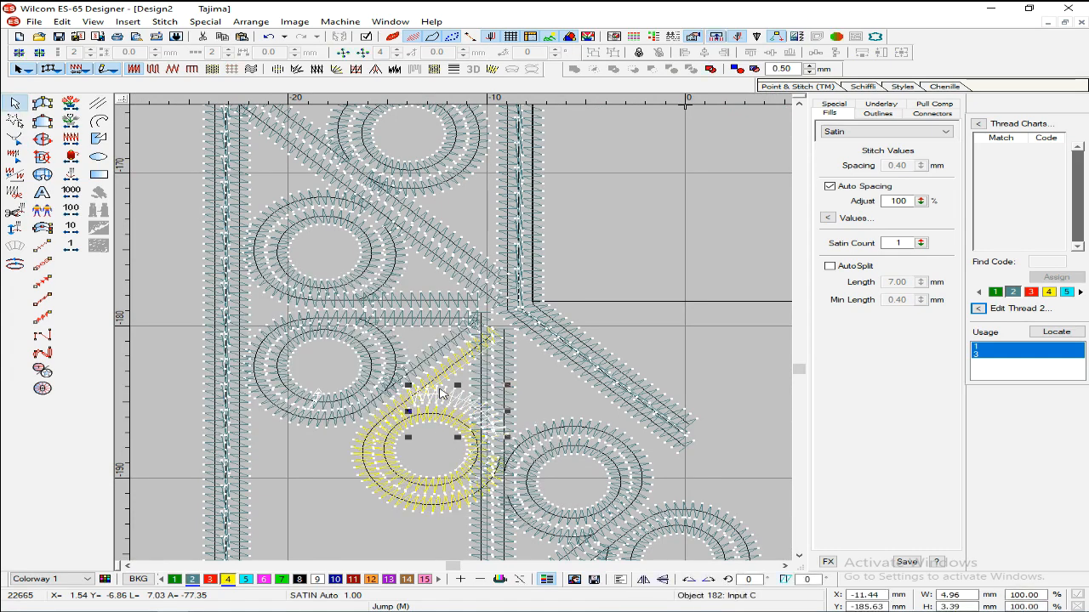
{"action": "key", "text": "b"}
{"action": "left_click_drag", "start_coordinate": [345, 372], "coordinate": [587, 508]}
{"action": "key", "text": "h"}
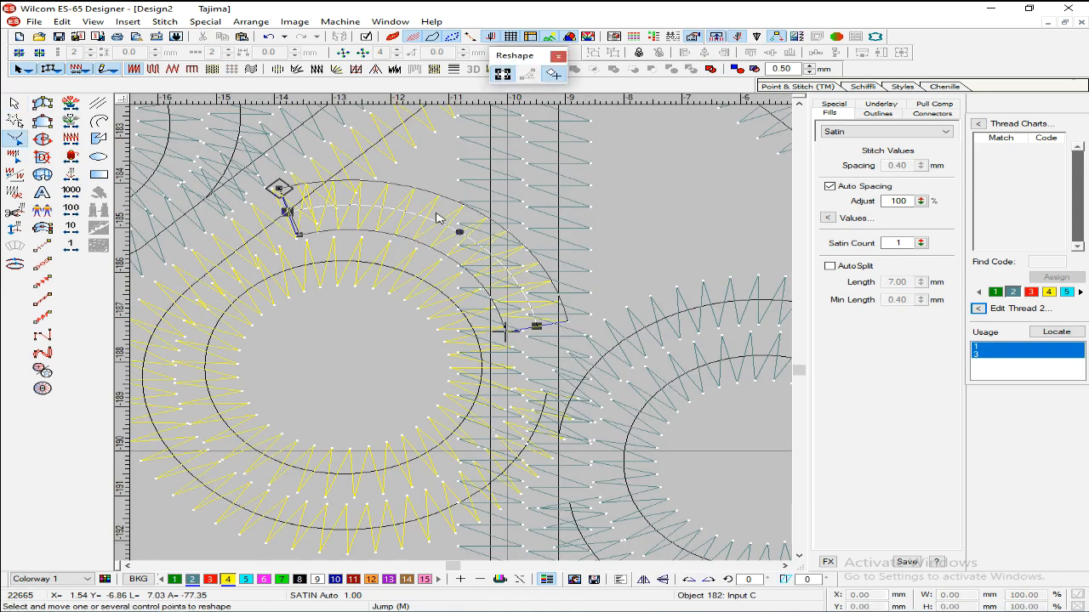
{"action": "left_click", "coordinate": [491, 254]}
{"action": "left_click_drag", "start_coordinate": [515, 339], "coordinate": [517, 337]}
{"action": "key", "text": "Delete"}
{"action": "key", "text": "Escape"}
- Reshape the outer yellow satin line of the corner ring, trimming its lower end back to the vertical satin line
{"action": "scroll", "coordinate": [508, 337], "scroll_direction": "down", "scroll_amount": 2}
{"action": "scroll", "coordinate": [509, 340], "scroll_direction": "down", "scroll_amount": 1}
{"action": "left_click", "coordinate": [458, 287]}
{"action": "key", "text": "h"}
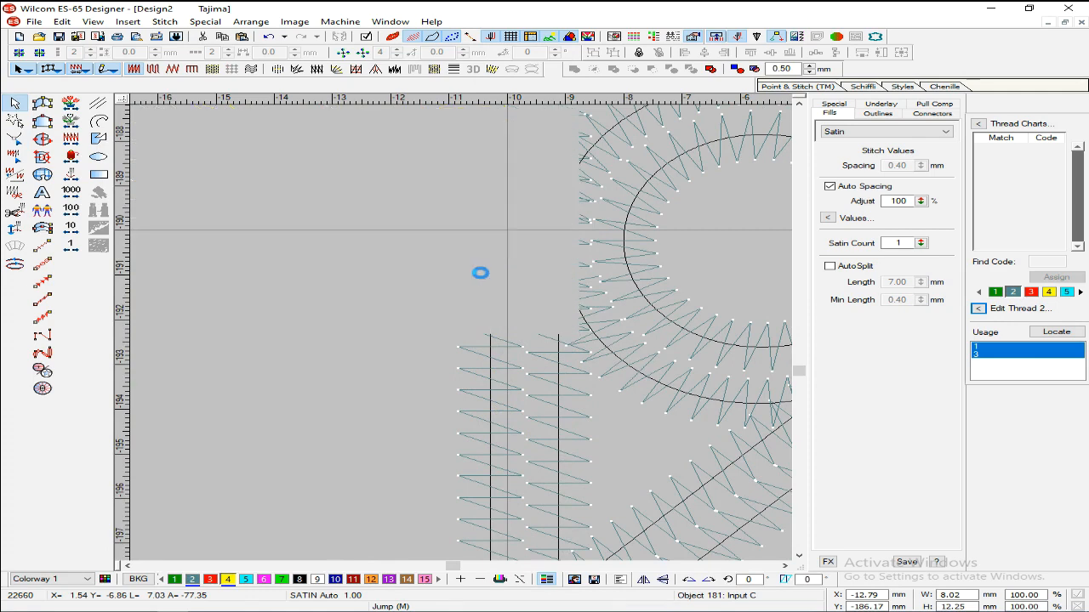
{"action": "left_click_drag", "start_coordinate": [491, 269], "coordinate": [489, 266]}
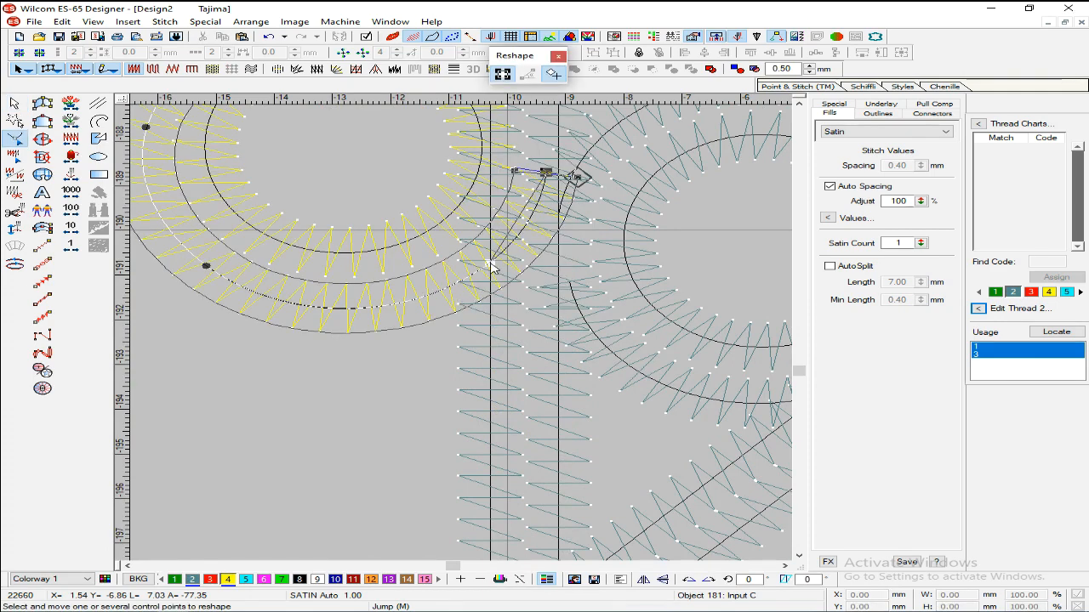
{"action": "key", "text": "Return"}
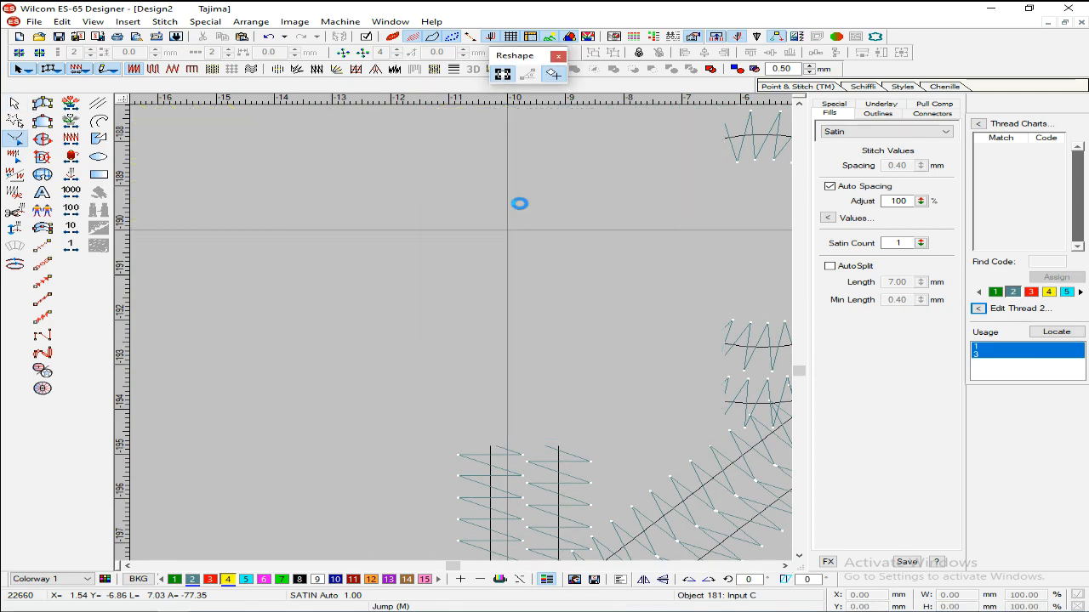
- Nudge the outer border group with the diagonal lower end upward, centring it at about X -19.22 mm, Y -39.87 mm
{"action": "key", "text": "shift+z"}
{"action": "key", "text": "shift+z"}
{"action": "key", "text": "shift+z"}
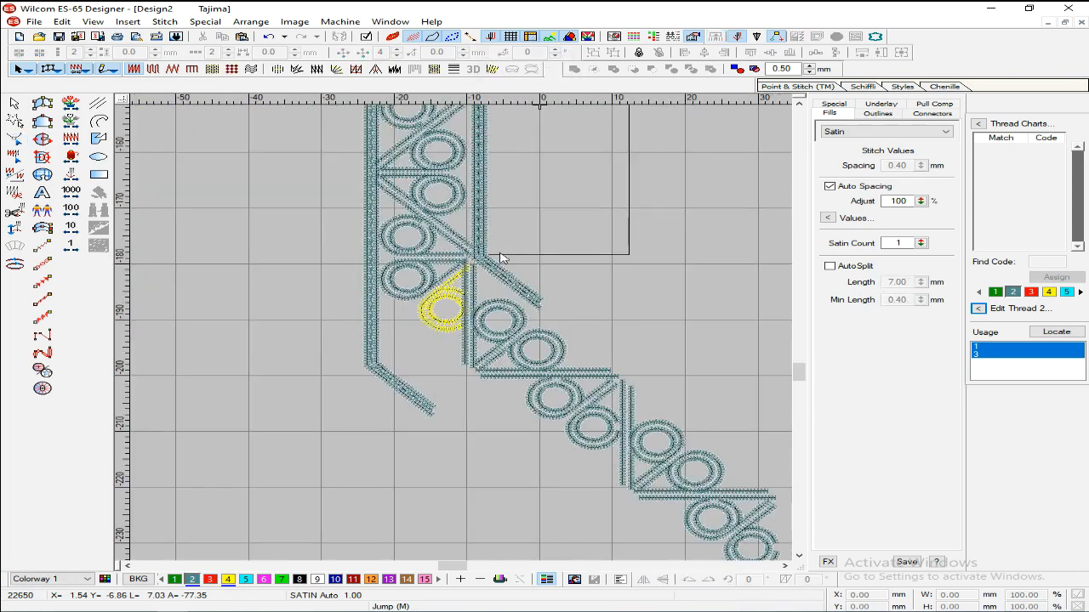
{"action": "left_click", "coordinate": [378, 371]}
{"action": "key", "text": "Up"}
{"action": "key", "text": "Up"}
{"action": "key", "text": "Up"}
{"action": "key", "text": "Up"}
{"action": "key", "text": "Up"}
{"action": "key", "text": "Up"}
{"action": "key", "text": "Up"}
{"action": "key", "text": "Up"}
{"action": "key", "text": "Up"}
{"action": "key", "text": "Up"}
{"action": "key", "text": "Up"}
{"action": "key", "text": "Up"}
{"action": "key", "text": "Up"}
{"action": "key", "text": "Up"}
{"action": "key", "text": "Up"}
{"action": "key", "text": "Up"}
{"action": "key", "text": "Up"}
{"action": "key", "text": "Up"}
{"action": "key", "text": "Up"}
{"action": "key", "text": "Up"}
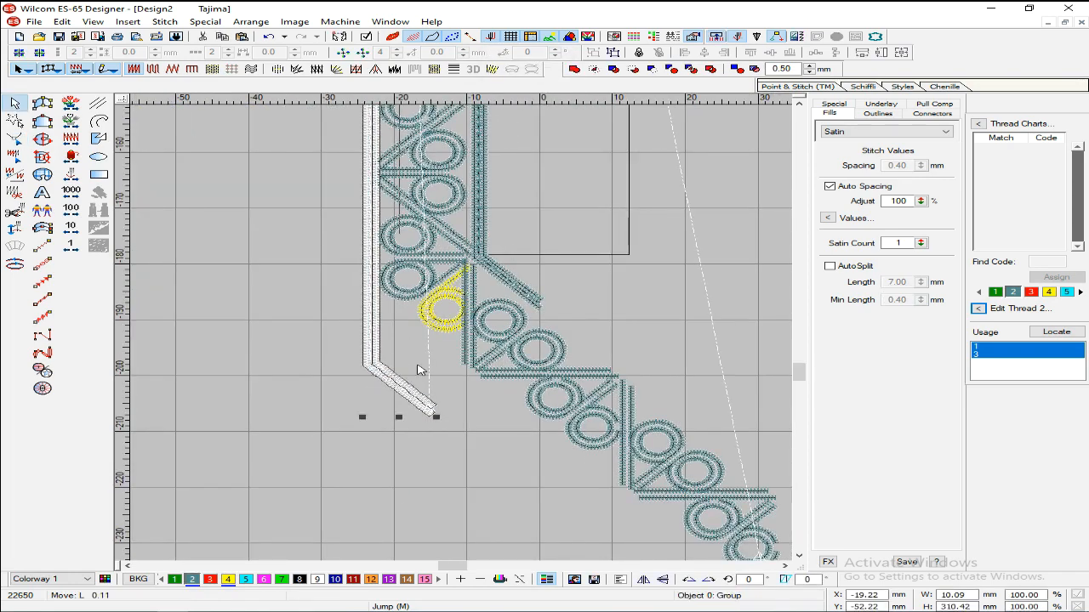
{"action": "key", "text": "Up"}
{"action": "key", "text": "Up"}
{"action": "key", "text": "Up"}
{"action": "key", "text": "Up"}
{"action": "key", "text": "Up"}
{"action": "key", "text": "Up"}
{"action": "key", "text": "Up"}
{"action": "key", "text": "Up"}
{"action": "key", "text": "Up"}
{"action": "key", "text": "Up"}
{"action": "key", "text": "Up"}
{"action": "key", "text": "Up"}
{"action": "key", "text": "Up"}
{"action": "key", "text": "Up"}
{"action": "key", "text": "Up"}
{"action": "key", "text": "Up"}
{"action": "key", "text": "Up"}
{"action": "key", "text": "Up"}
{"action": "key", "text": "Up"}
{"action": "key", "text": "Up"}
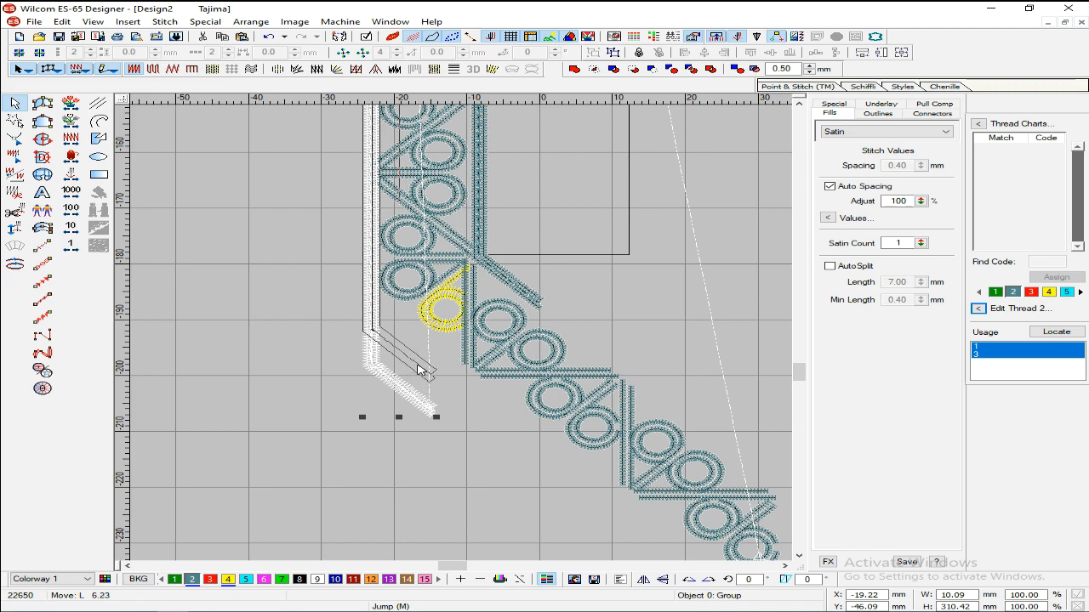
{"action": "key", "text": "Up"}
{"action": "key", "text": "Up"}
{"action": "key", "text": "Up"}
{"action": "key", "text": "Up"}
{"action": "key", "text": "Up"}
{"action": "key", "text": "Up"}
{"action": "key", "text": "Up"}
{"action": "key", "text": "Up"}
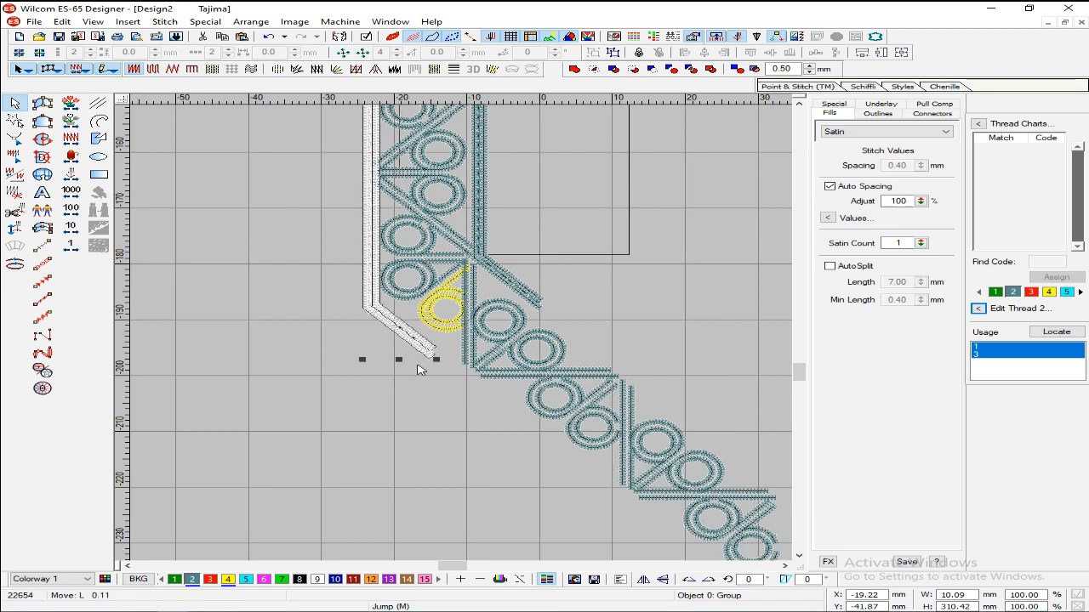
{"action": "key", "text": "Up"}
{"action": "key", "text": "Up"}
{"action": "key", "text": "Up"}
{"action": "key", "text": "Up"}
{"action": "key", "text": "Up"}
{"action": "key", "text": "Up"}
{"action": "key", "text": "Up"}
{"action": "key", "text": "Up"}
{"action": "key", "text": "Up"}
{"action": "key", "text": "Up"}
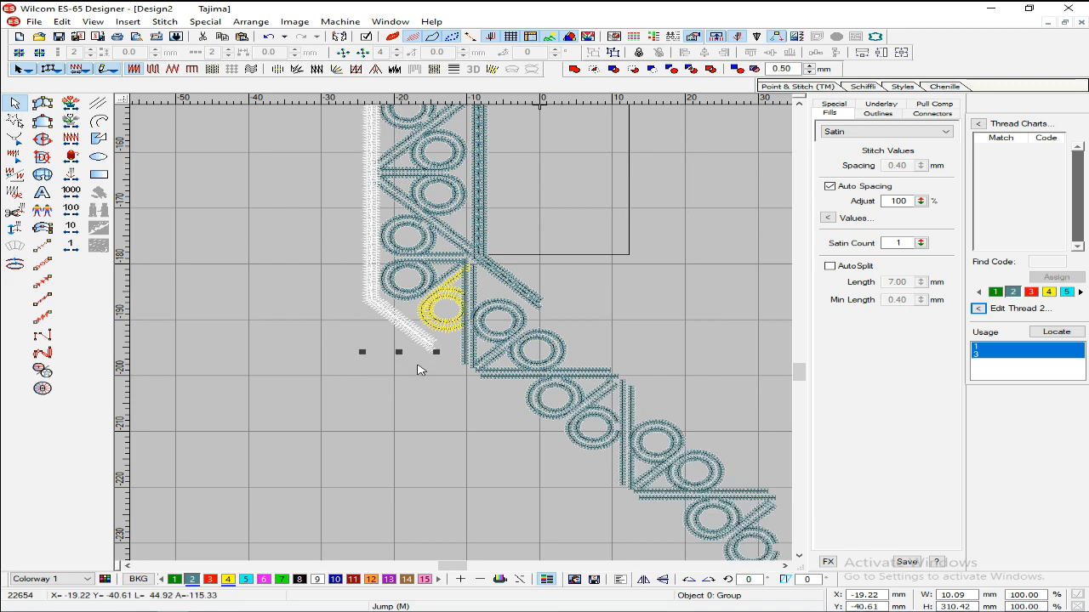
{"action": "key", "text": "Up"}
{"action": "key", "text": "Up"}
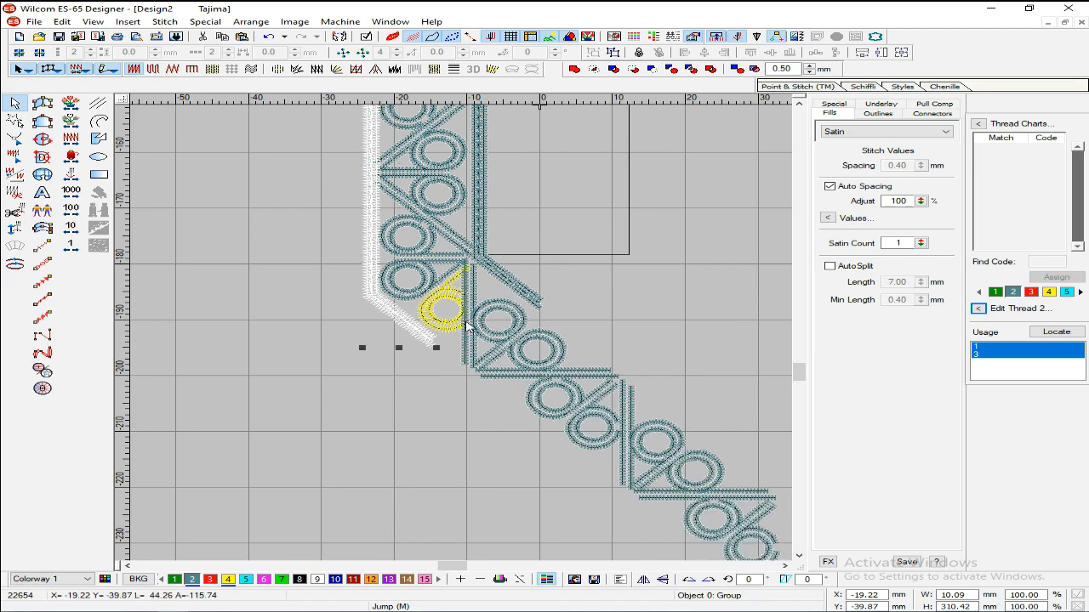
- Reshape the outer border's inner satin line, extending its diagonal end past the corner to about X 0 mm, Y -208 mm
{"action": "key", "text": "h"}
{"action": "left_click_drag", "start_coordinate": [454, 363], "coordinate": [456, 399]}
{"action": "key", "text": "b"}
{"action": "left_click_drag", "start_coordinate": [382, 307], "coordinate": [621, 479]}
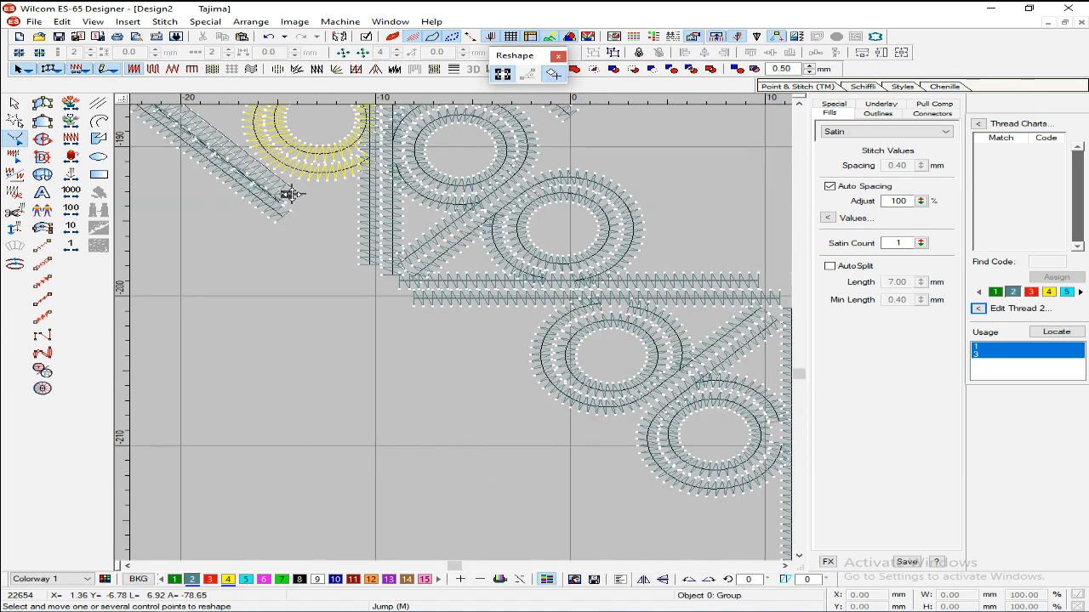
{"action": "left_click_drag", "start_coordinate": [285, 198], "coordinate": [572, 414]}
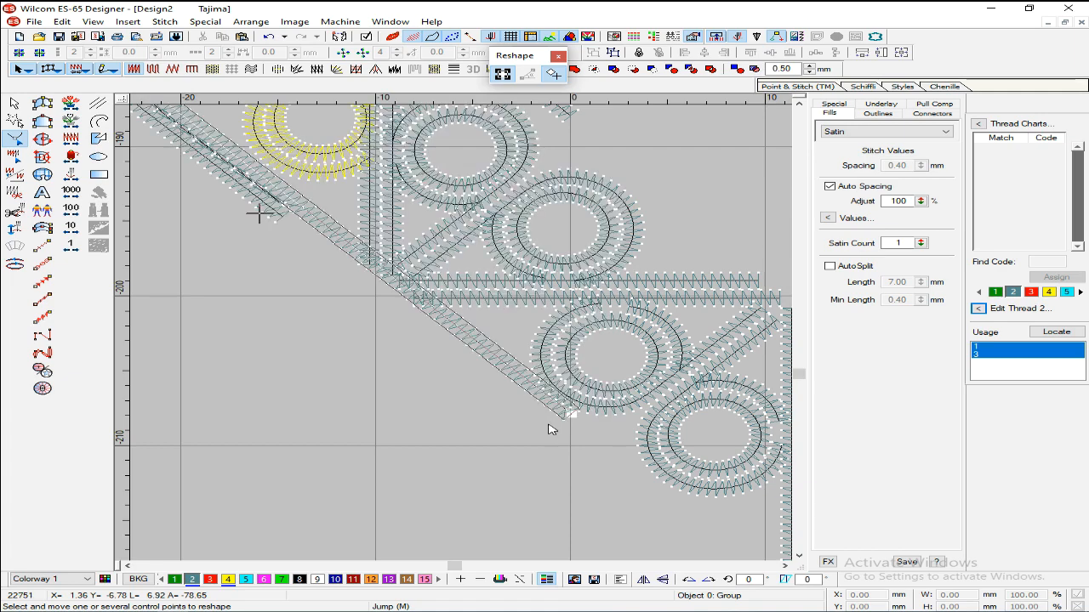
- Extend the diagonal end of the outer border's outer satin line to the corner at about X -10 mm, Y -200 mm
{"action": "left_click", "coordinate": [239, 187]}
{"action": "key", "text": "b"}
{"action": "left_click_drag", "start_coordinate": [380, 321], "coordinate": [278, 233]}
{"action": "key", "text": "shift+z"}
{"action": "key", "text": "shift+z"}
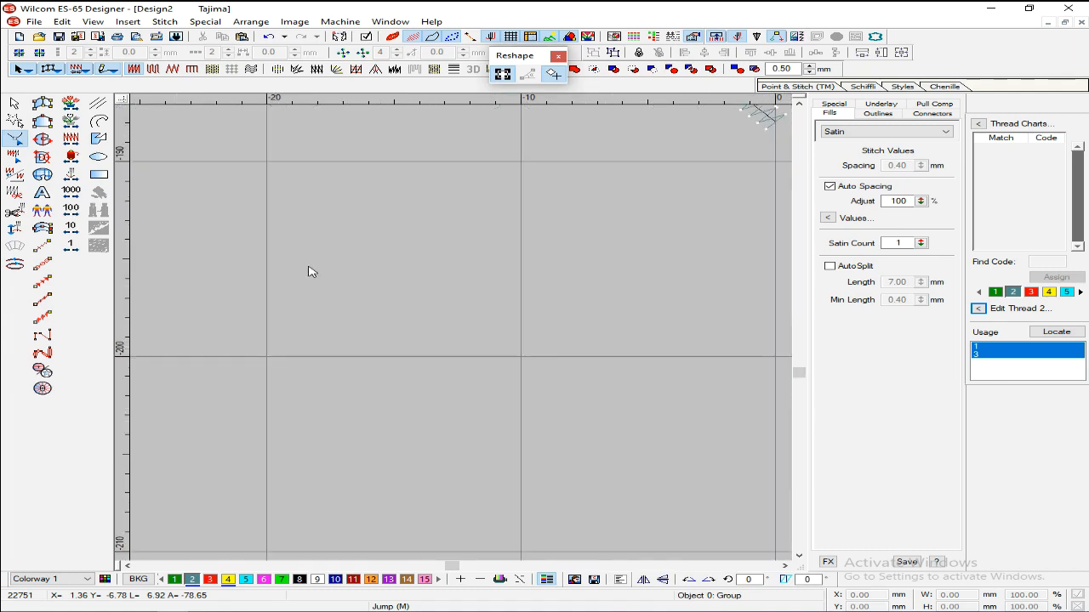
{"action": "key", "text": "b"}
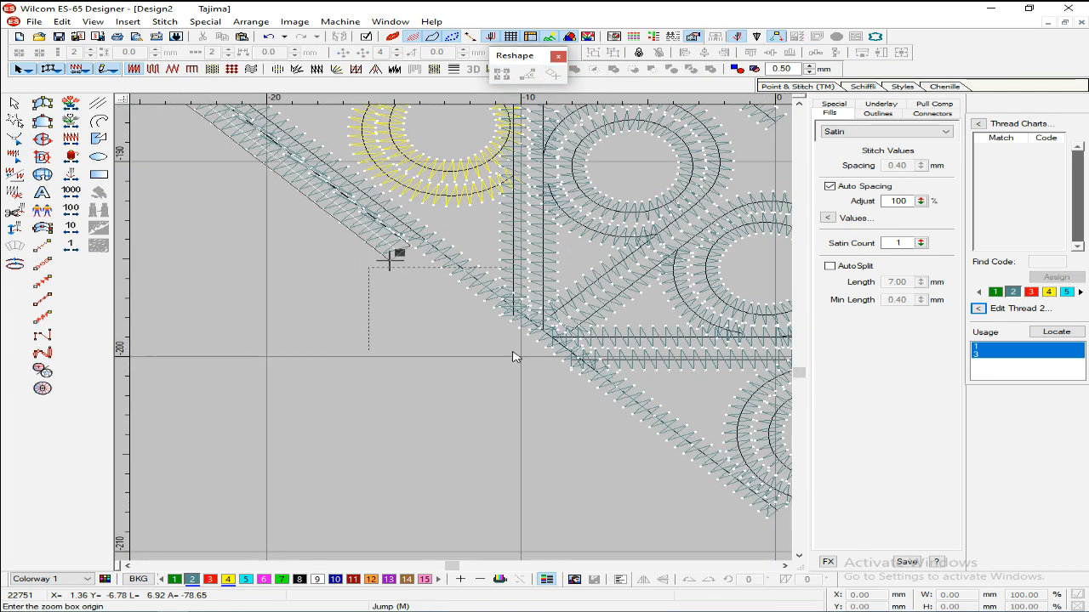
{"action": "left_click_drag", "start_coordinate": [513, 353], "coordinate": [372, 269]}
{"action": "scroll", "coordinate": [347, 361], "scroll_direction": "up", "scroll_amount": 2}
{"action": "key", "text": "shift+z"}
{"action": "mouse_move", "coordinate": [375, 322]}
{"action": "left_mouse_down"}
{"action": "mouse_move", "coordinate": [634, 515]}
{"action": "mouse_move", "coordinate": [534, 437]}
{"action": "left_mouse_up"}
{"action": "scroll", "coordinate": [508, 405], "scroll_direction": "down", "scroll_amount": 2}
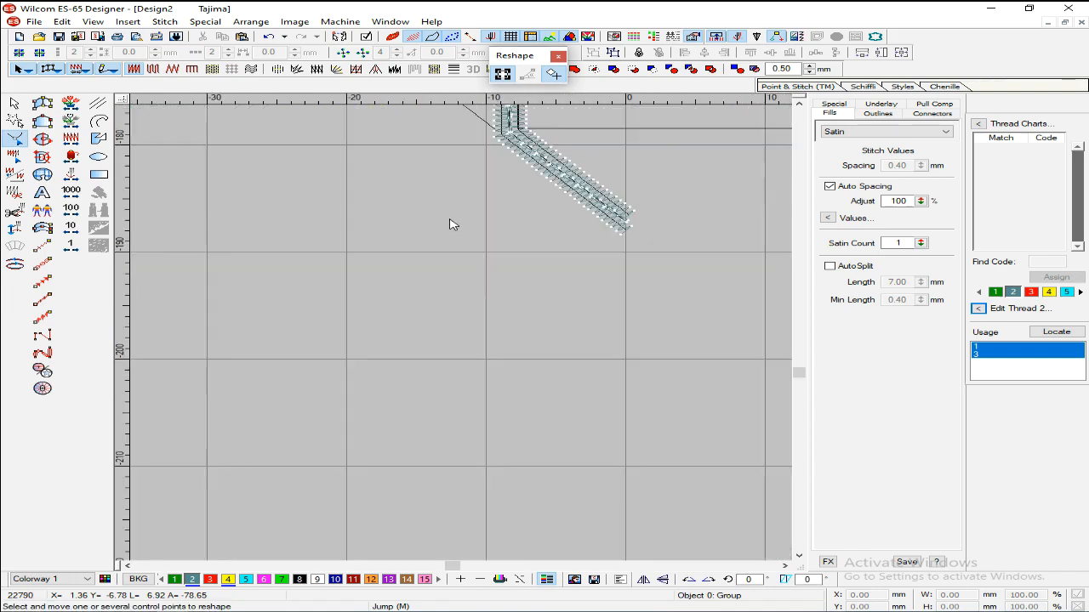
{"action": "key", "text": "Escape"}
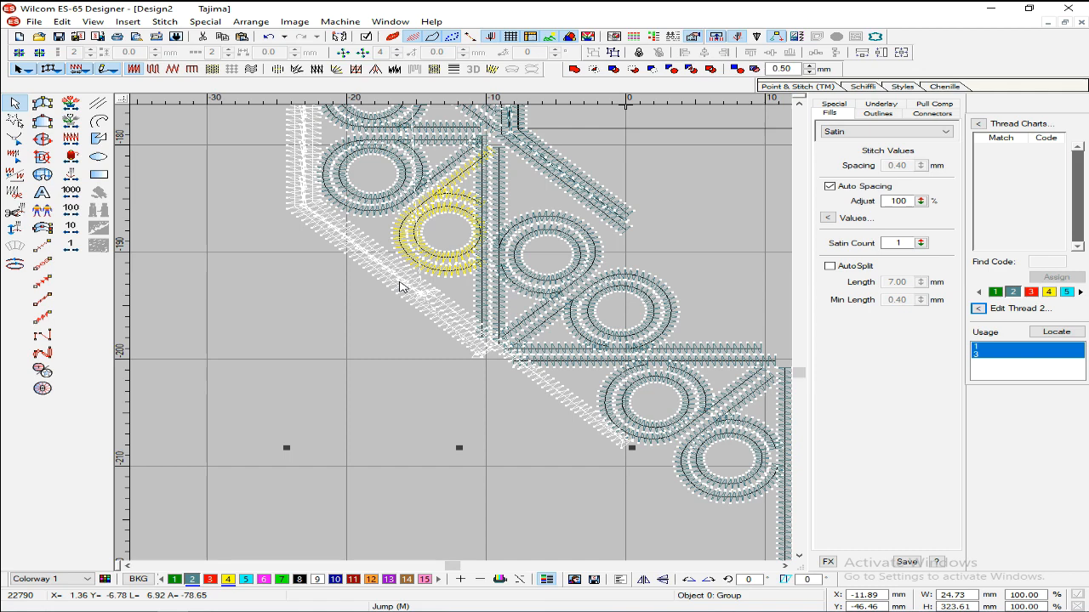
- Reshape the outer border's central backstitch line, extending its diagonal end to the corner at about X -10 mm, Y -199 mm
{"action": "left_click", "coordinate": [402, 287]}
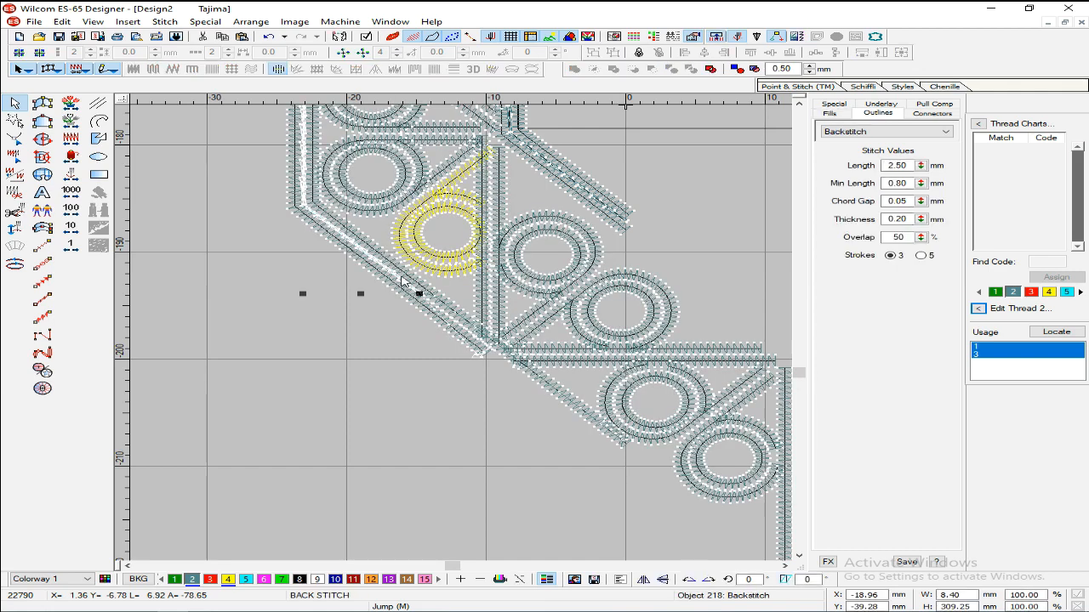
{"action": "key", "text": "h"}
{"action": "key", "text": "b"}
{"action": "left_click_drag", "start_coordinate": [324, 223], "coordinate": [554, 417]}
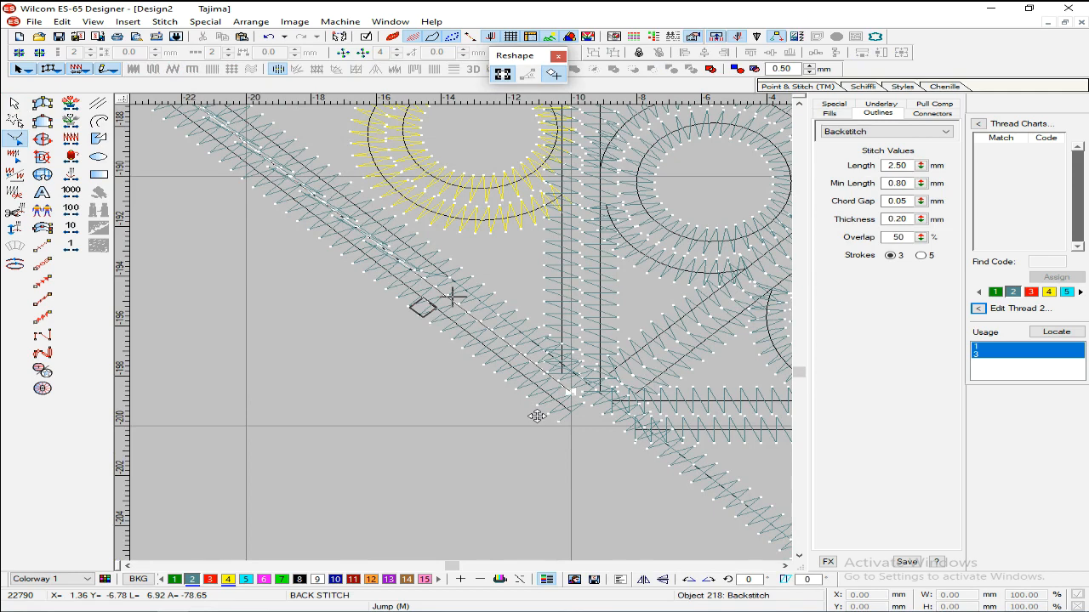
{"action": "key", "text": "Return"}
{"action": "key", "text": "shift+z"}
{"action": "key", "text": "shift+z"}
{"action": "key", "text": "Escape"}
{"action": "key", "text": "shift+z"}
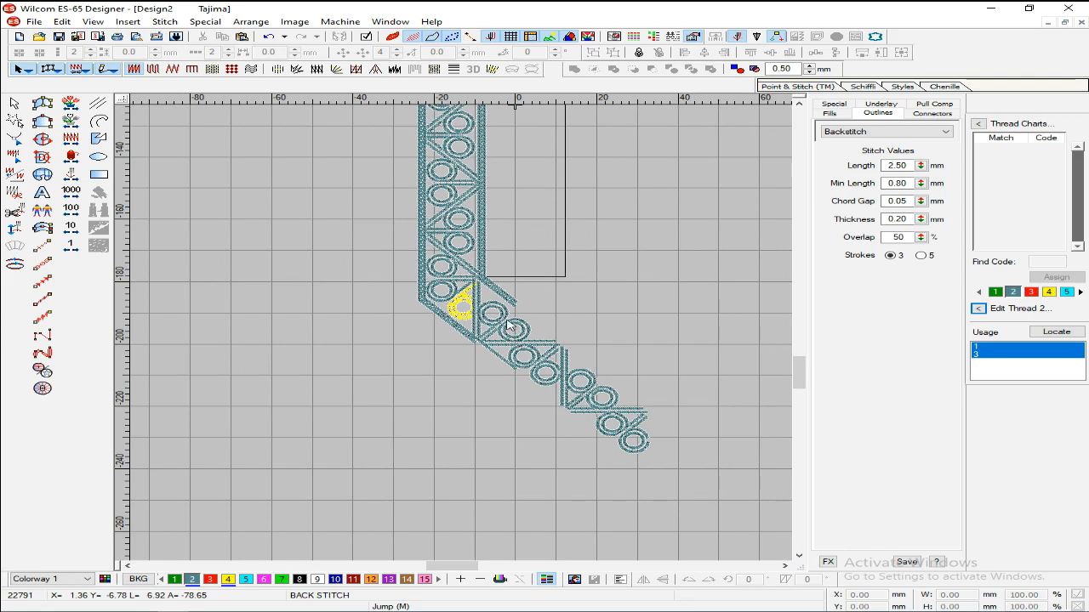
- Delete the diagonal pattern pieces beyond the first ring below the horizontal lines, including the second ring's outer satin line
{"action": "key", "text": "z"}
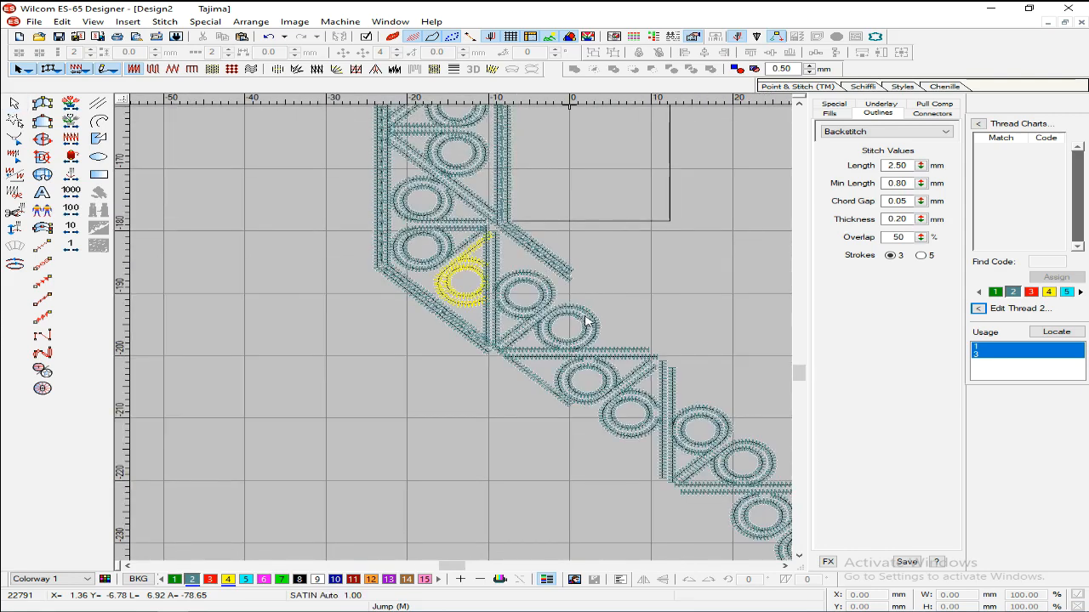
{"action": "left_click", "coordinate": [593, 352]}
{"action": "key", "text": "Escape"}
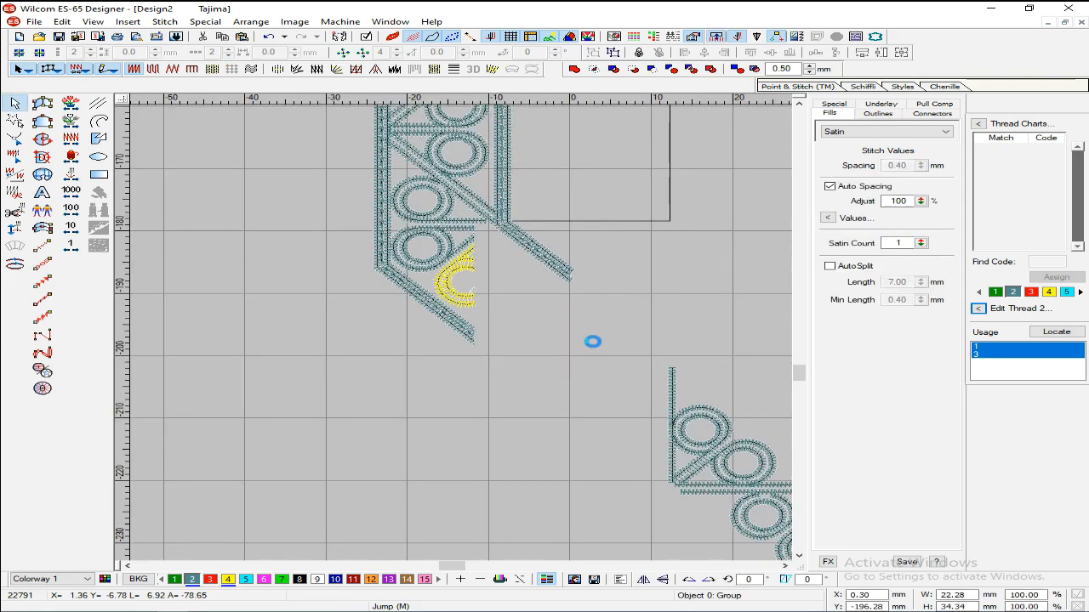
{"action": "left_click", "coordinate": [609, 360]}
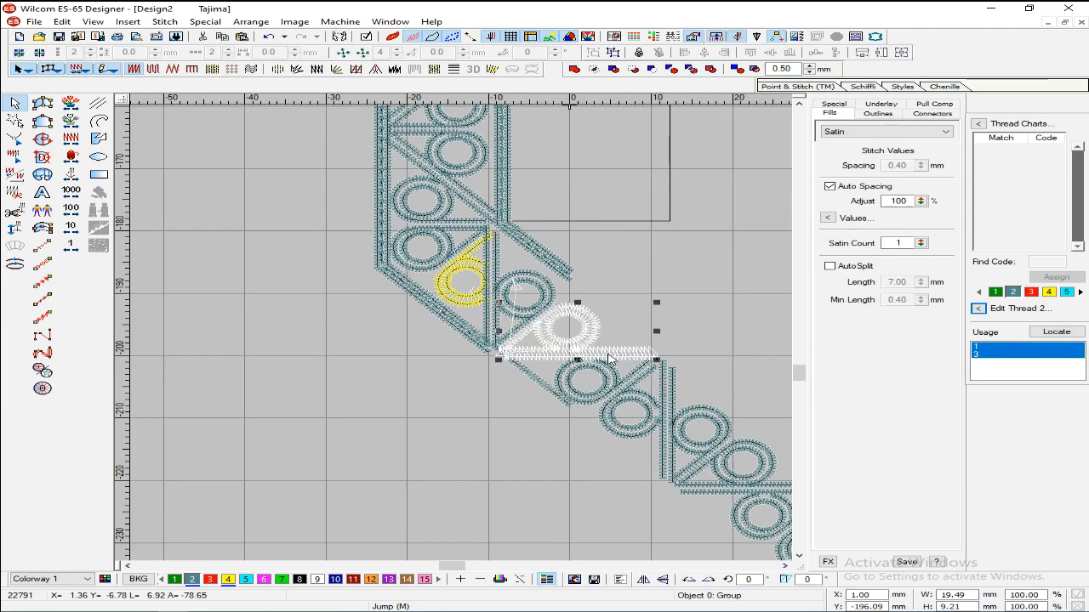
{"action": "left_click", "coordinate": [640, 387]}
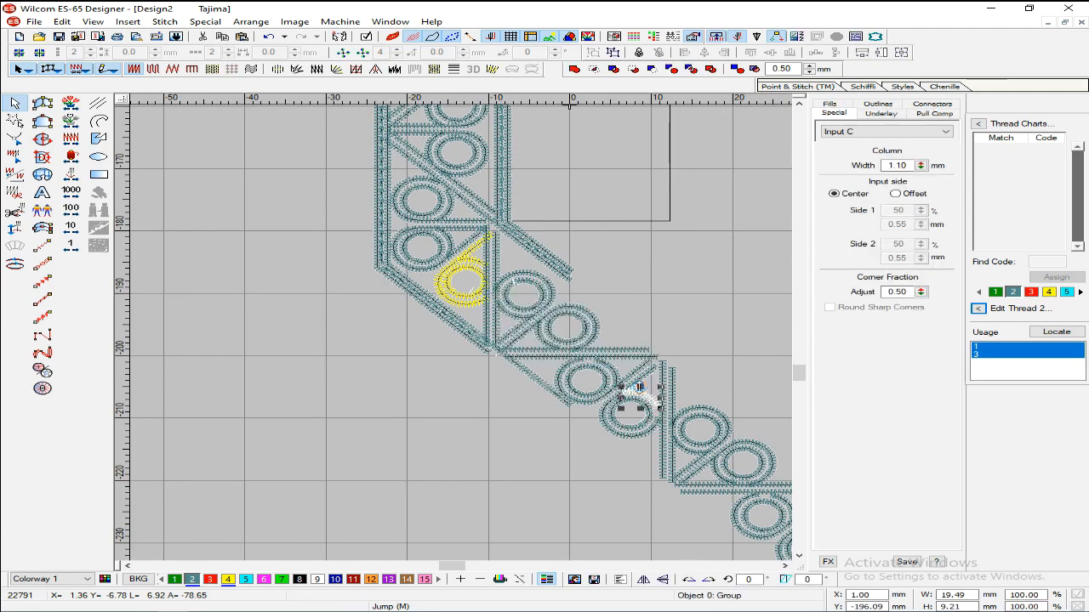
{"action": "key", "text": "shift+z"}
{"action": "key", "text": "Escape"}
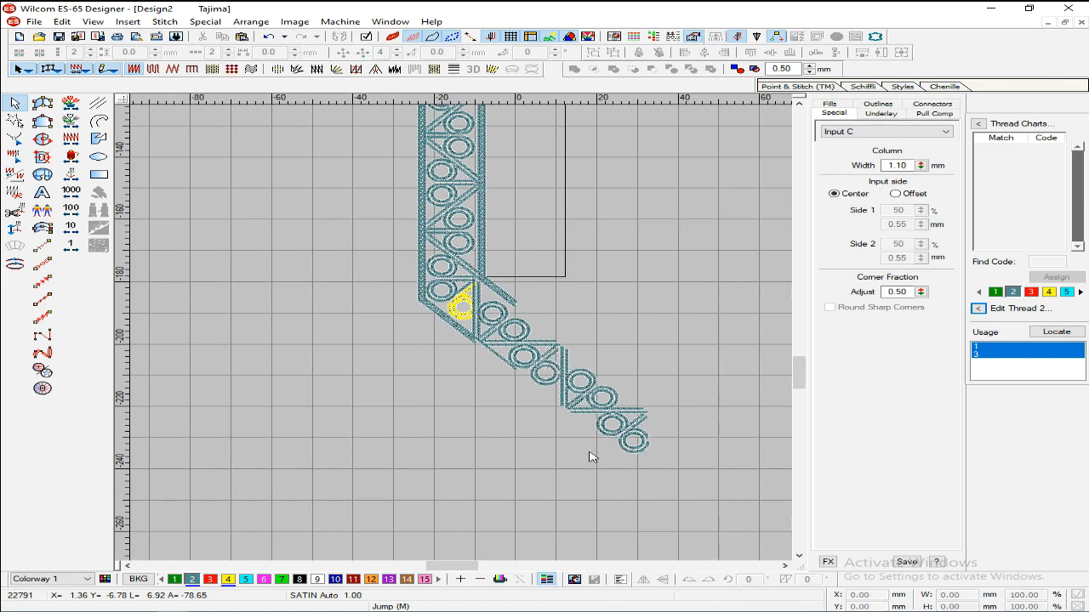
{"action": "left_click_drag", "start_coordinate": [537, 496], "coordinate": [533, 500]}
{"action": "key", "text": "Delete"}
{"action": "key", "text": "b"}
{"action": "left_click_drag", "start_coordinate": [601, 324], "coordinate": [489, 416]}
{"action": "left_click", "coordinate": [476, 315]}
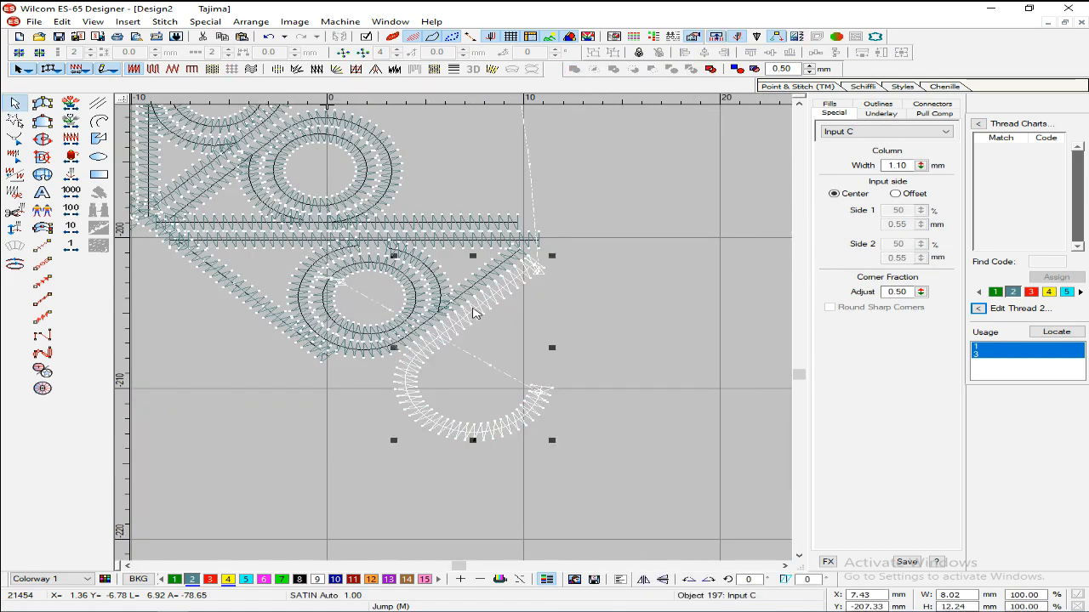
- Reshape the outer satin line of the ring below the horizontal lines, trimming its upper end back to about X 0 mm
{"action": "key", "text": "h"}
{"action": "scroll", "coordinate": [325, 315], "scroll_direction": "up", "scroll_amount": 3}
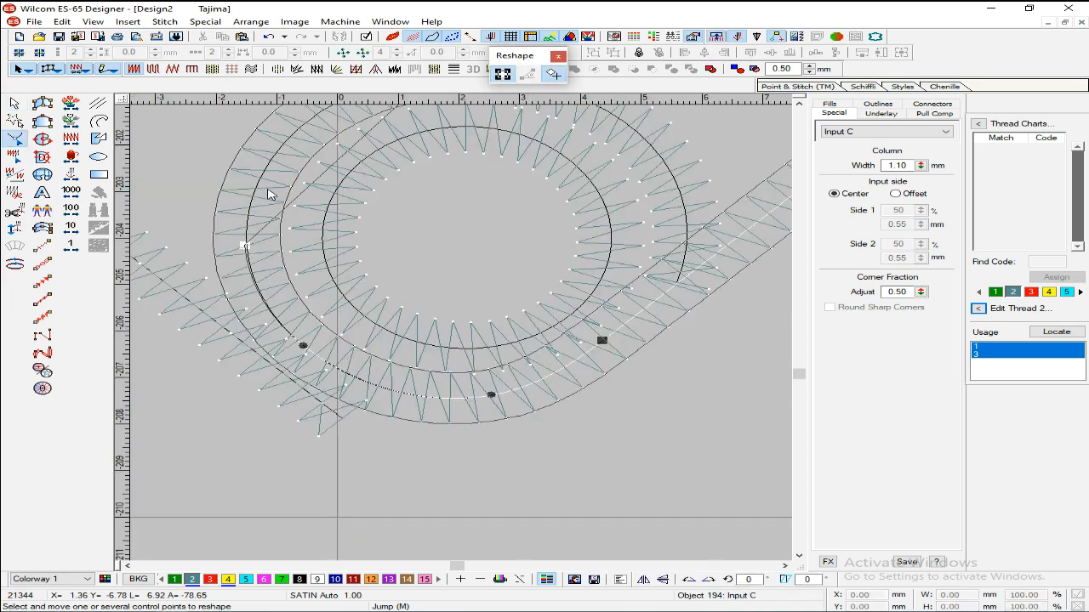
{"action": "left_click_drag", "start_coordinate": [289, 233], "coordinate": [289, 249]}
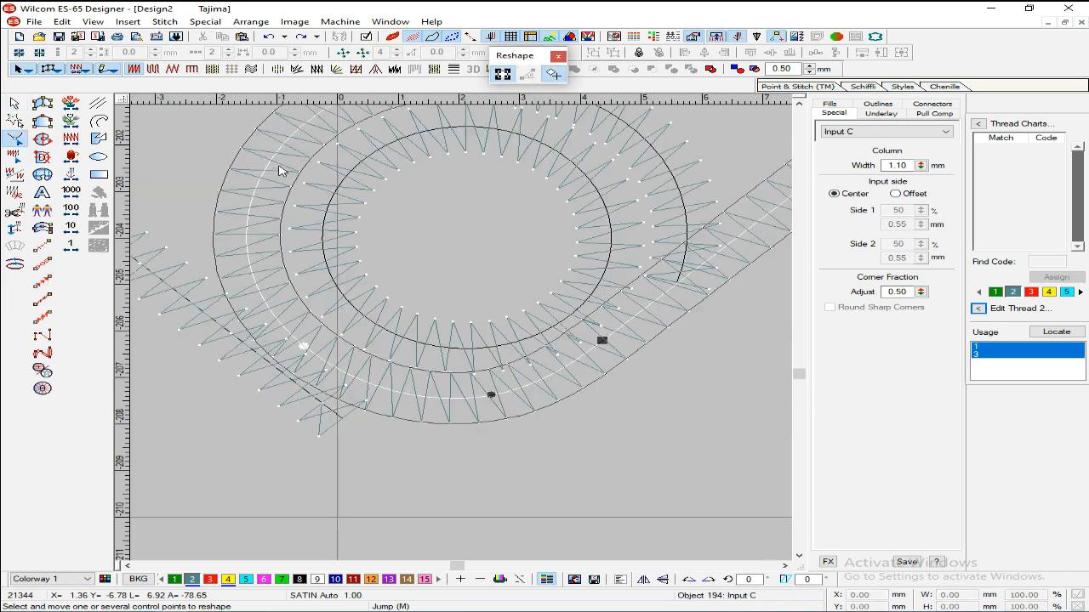
{"action": "scroll", "coordinate": [357, 231], "scroll_direction": "up", "scroll_amount": 3}
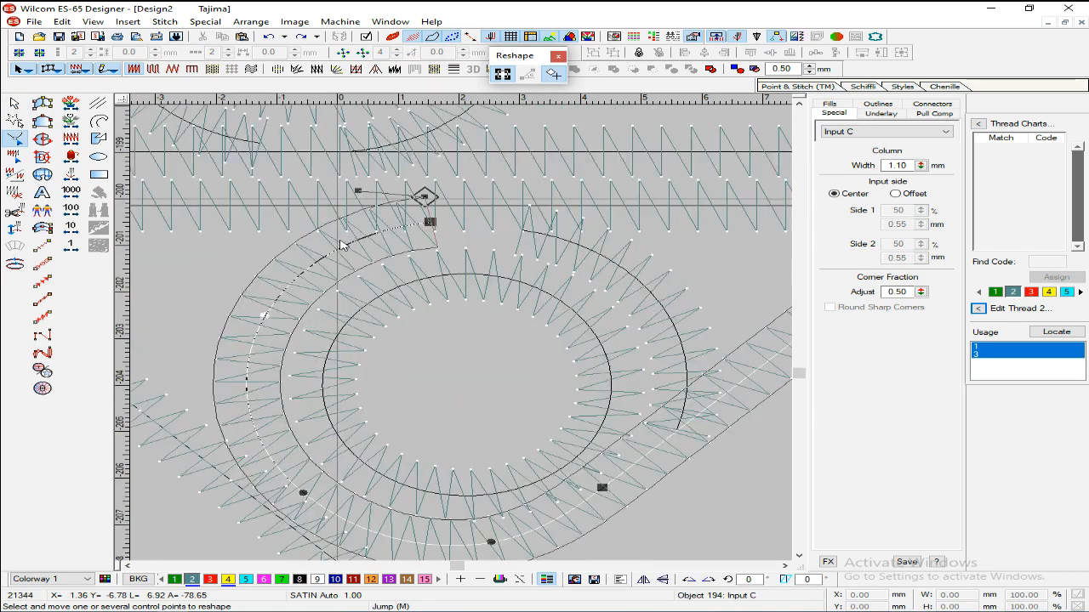
{"action": "left_click", "coordinate": [337, 250]}
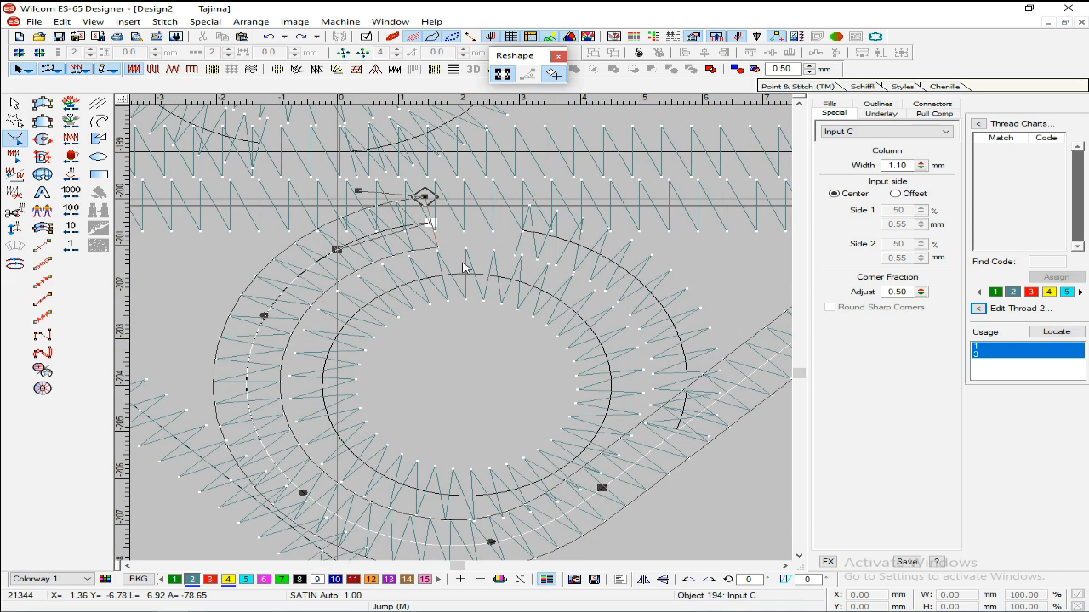
{"action": "key", "text": "Delete"}
{"action": "key", "text": "Return"}
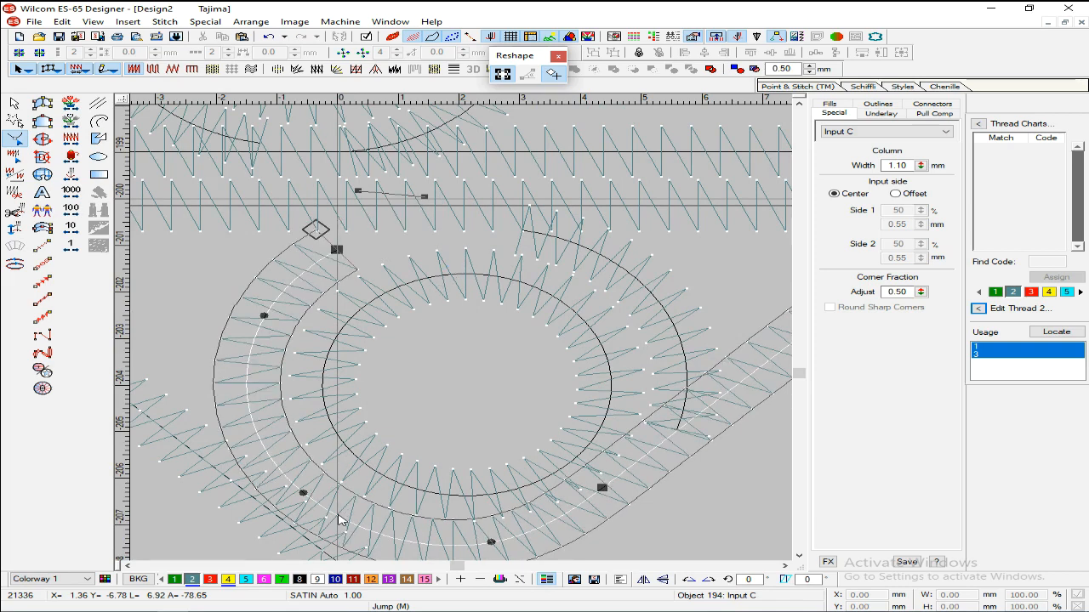
- Trim the lower end and diagonal tail of that ring's outer satin line back to about X 0 mm and delete its inner ring
{"action": "key", "text": "shift+z"}
{"action": "left_click_drag", "start_coordinate": [753, 223], "coordinate": [450, 502]}
{"action": "key", "text": "Delete"}
{"action": "key", "text": "Return"}
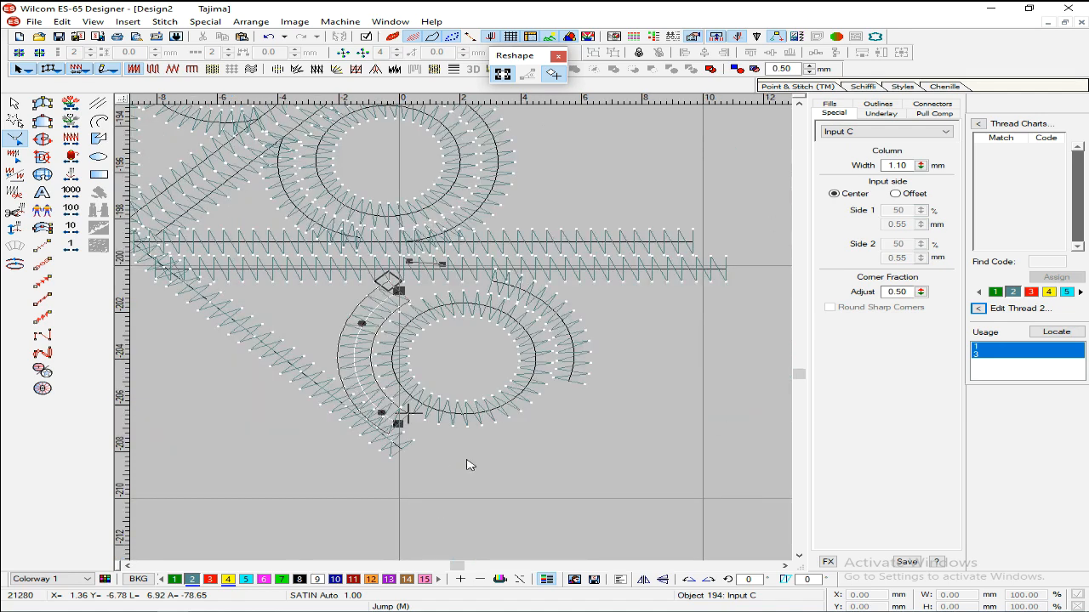
{"action": "key", "text": "Escape"}
{"action": "left_click", "coordinate": [466, 417]}
{"action": "key", "text": "Delete"}
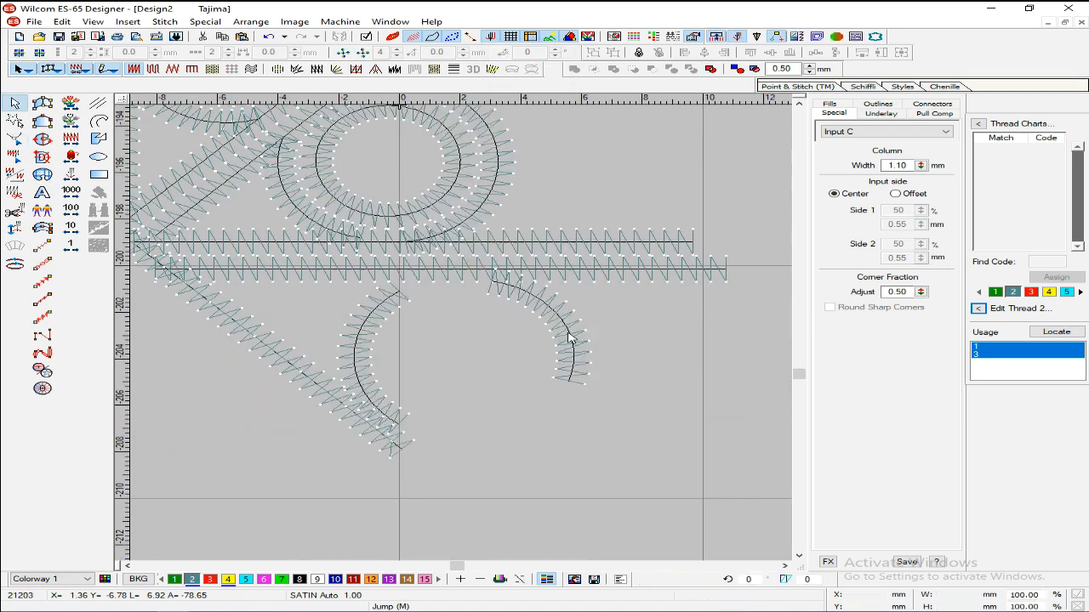
- Delete the leftover ring arc below the horizontal lines and trim the upper horizontal satin line back to about X 0 mm
{"action": "left_click", "coordinate": [568, 334]}
{"action": "key", "text": "Delete"}
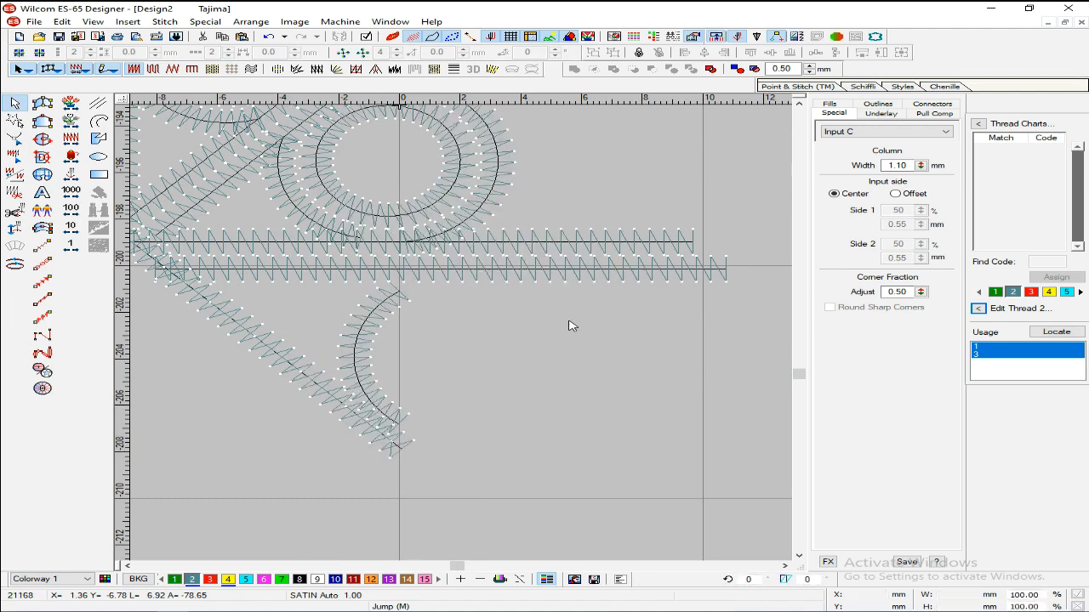
{"action": "left_click", "coordinate": [521, 273]}
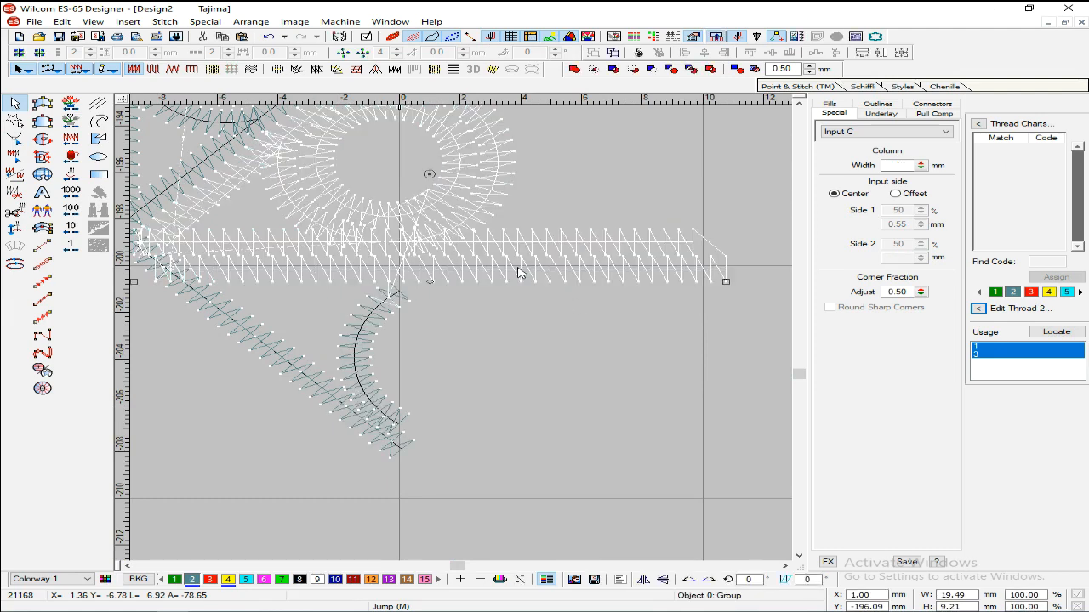
{"action": "key", "text": "Escape"}
{"action": "left_click", "coordinate": [545, 242]}
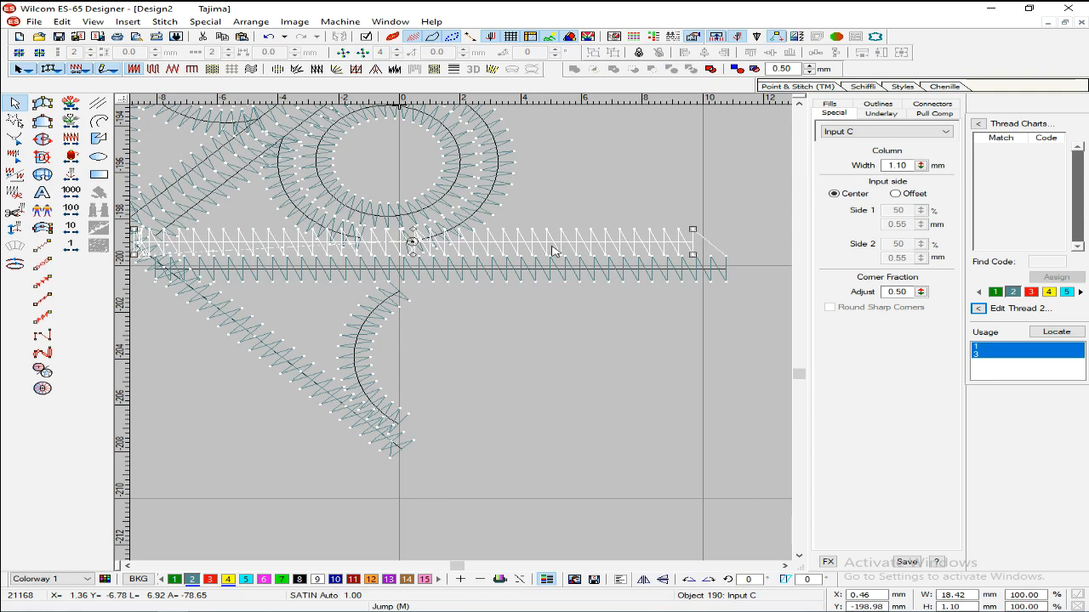
{"action": "key", "text": "h"}
{"action": "left_click_drag", "start_coordinate": [694, 243], "coordinate": [402, 243]}
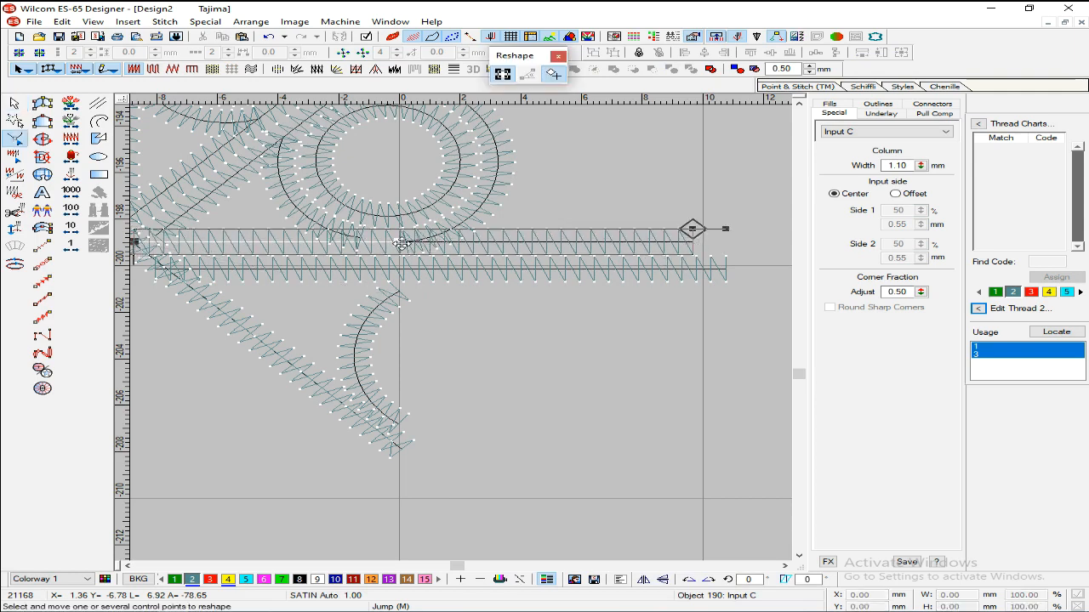
{"action": "key", "text": "Escape"}
- Reshape the lower horizontal satin line, trimming its free end back to about X 0 mm
{"action": "left_click", "coordinate": [448, 278]}
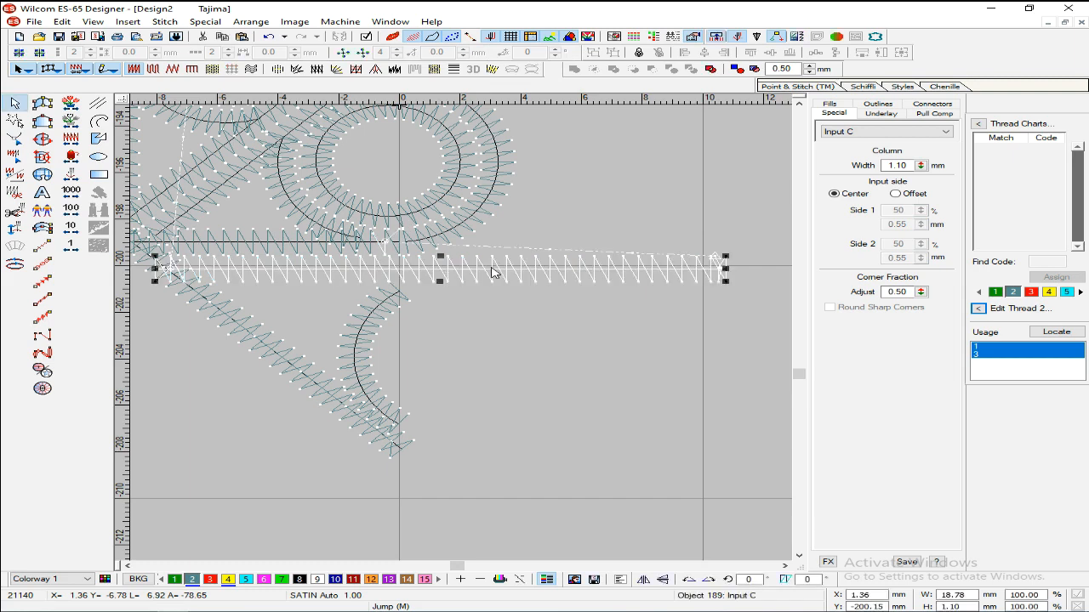
{"action": "key", "text": "h"}
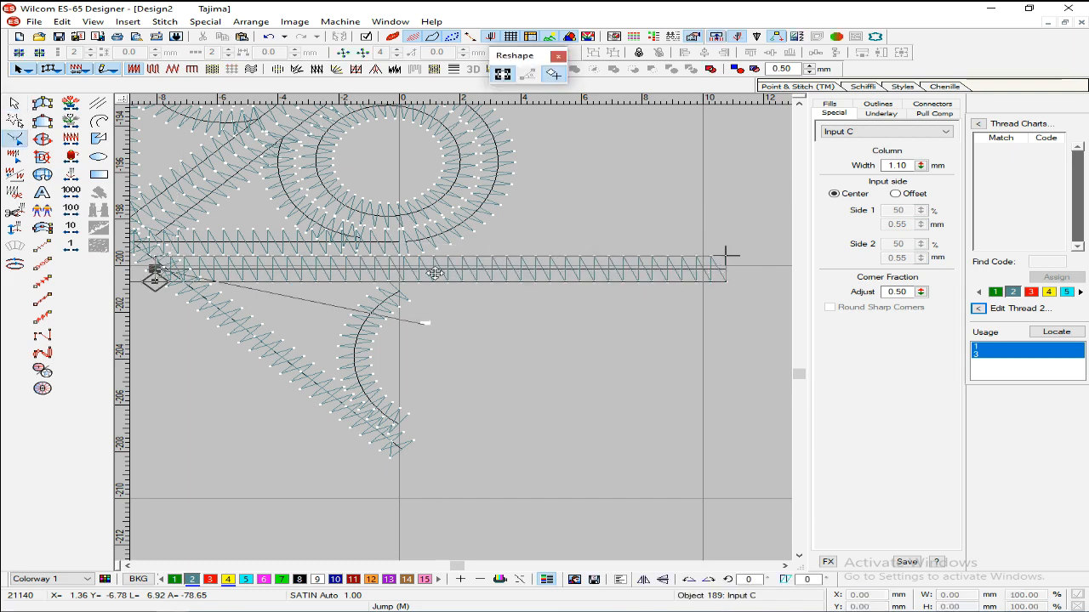
{"action": "left_click_drag", "start_coordinate": [405, 272], "coordinate": [401, 271]}
{"action": "key", "text": "Escape"}
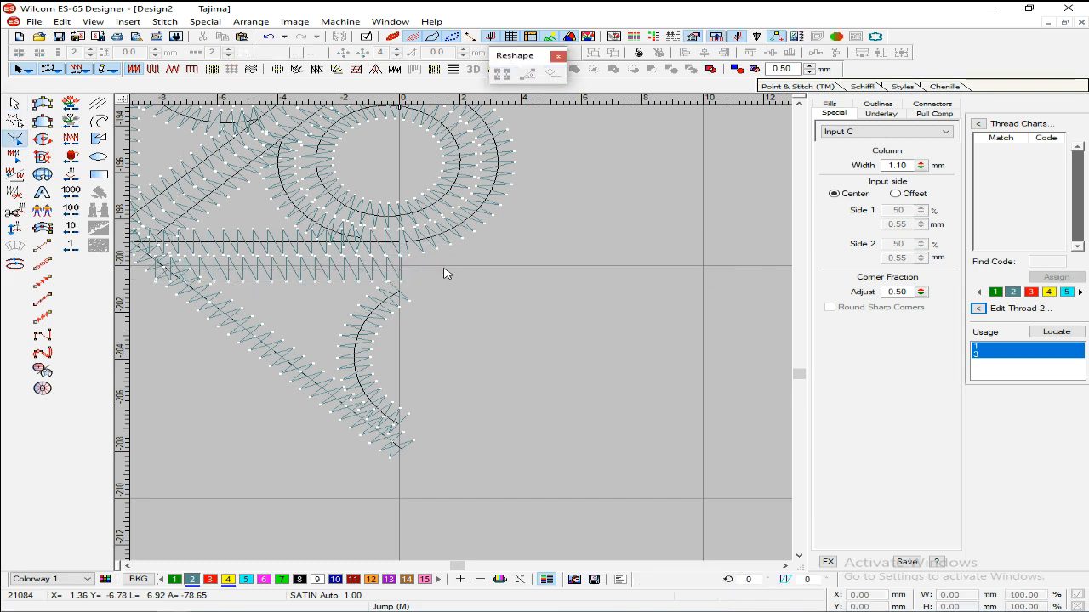
- Delete the reshape points beyond X 0 mm on the outer satin line around the ring above the horizontal lines
{"action": "scroll", "coordinate": [434, 298], "scroll_direction": "up", "scroll_amount": 3}
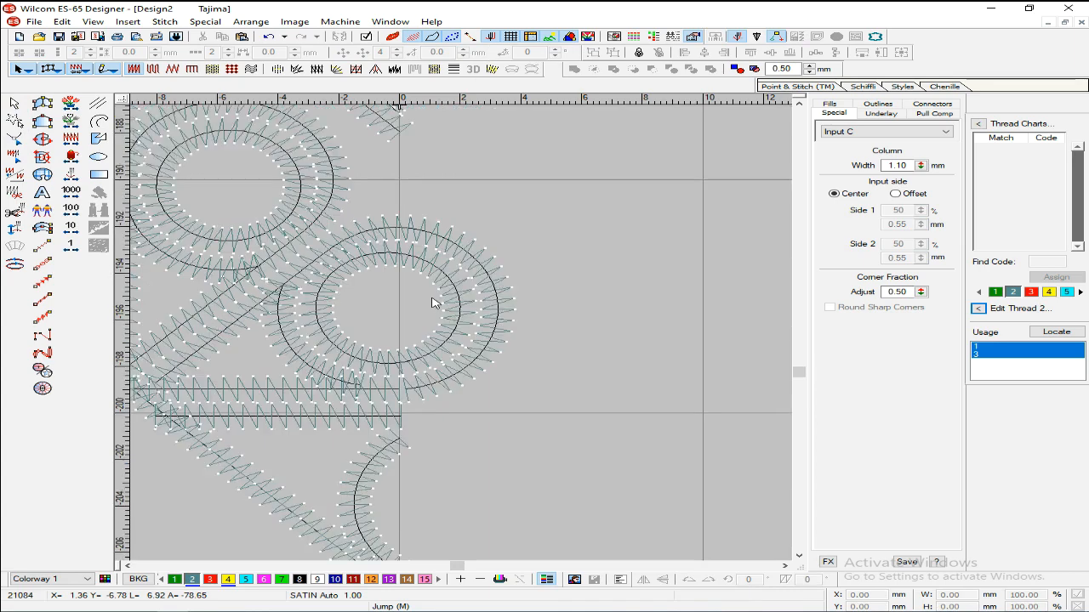
{"action": "left_click", "coordinate": [433, 240]}
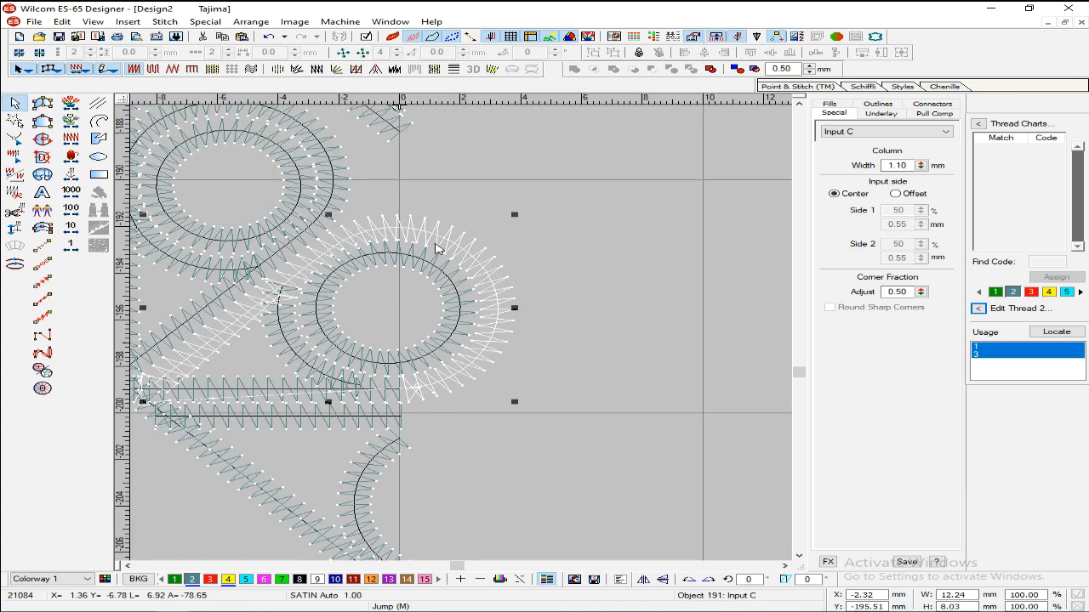
{"action": "key", "text": "h"}
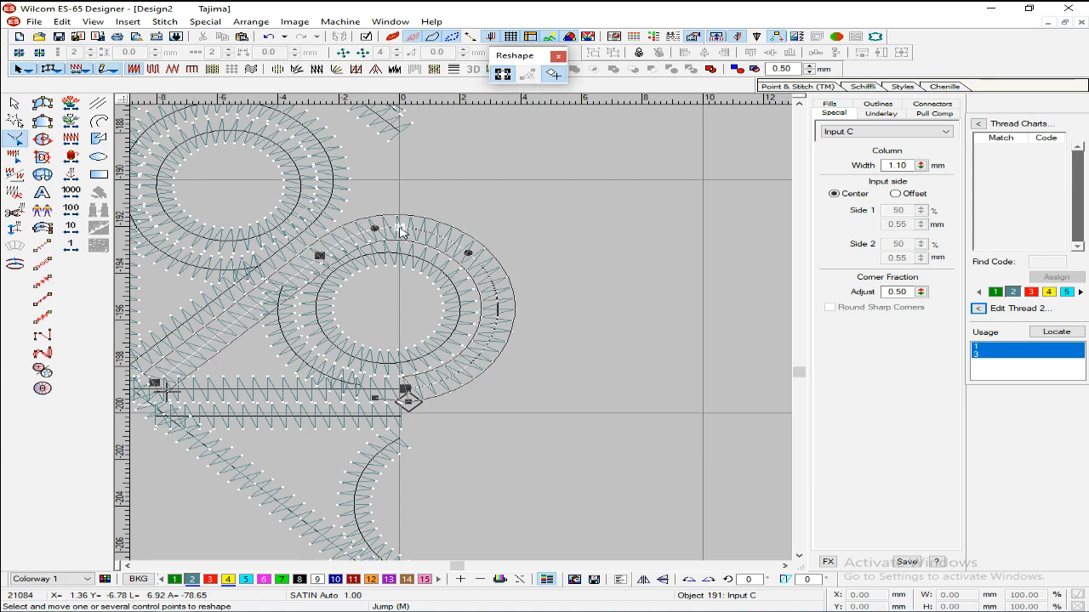
{"action": "left_click_drag", "start_coordinate": [559, 211], "coordinate": [406, 430]}
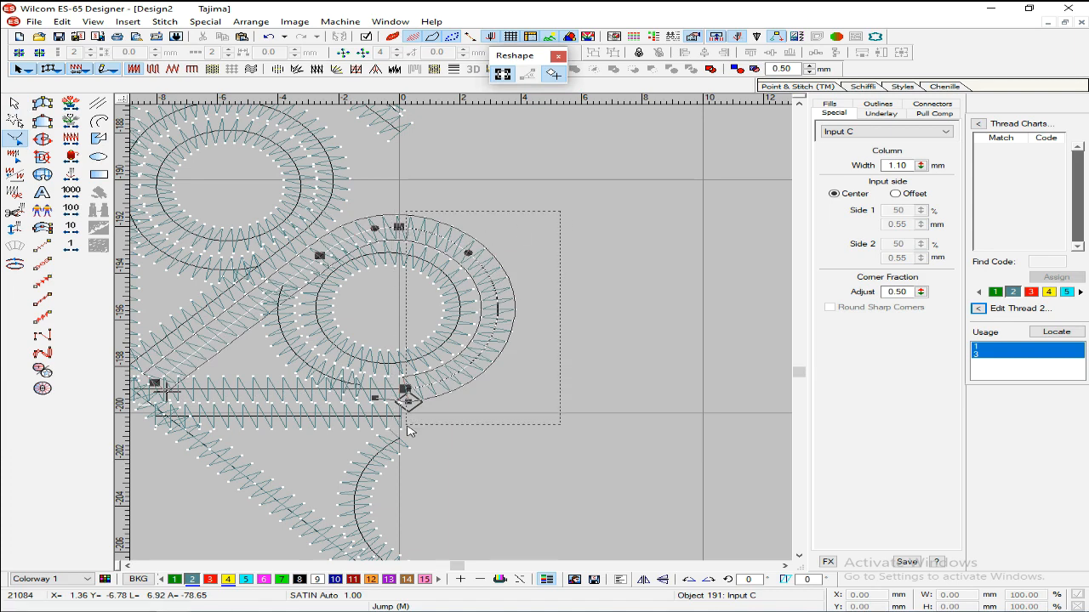
{"action": "key", "text": "Delete"}
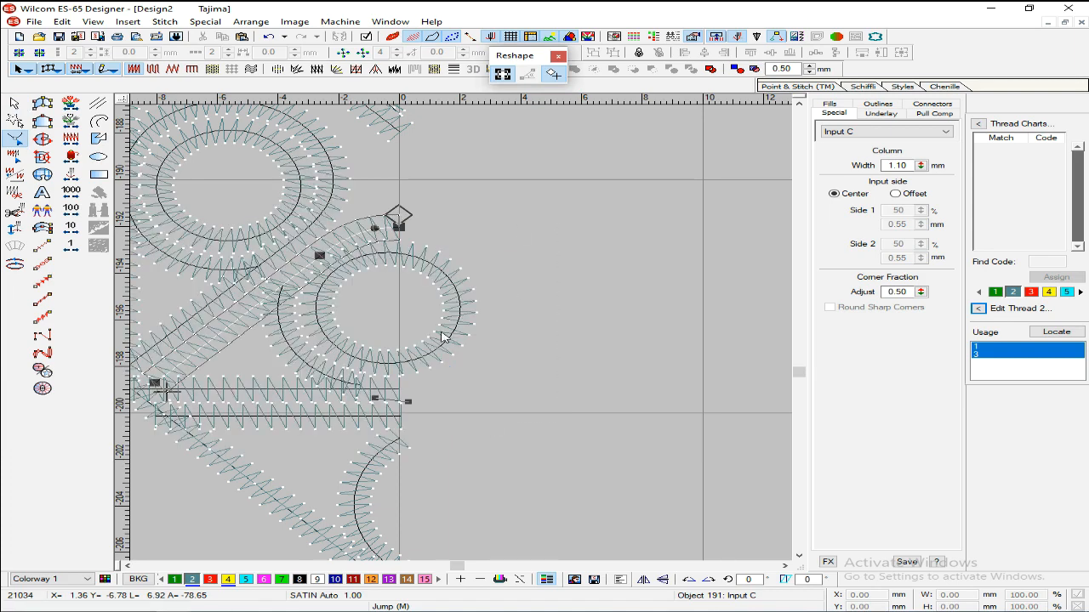
{"action": "key", "text": "Escape"}
- Set the X position of the inner ring above the horizontal lines to 0 mm
{"action": "scroll", "coordinate": [368, 303], "scroll_direction": "down", "scroll_amount": 2}
{"action": "scroll", "coordinate": [455, 306], "scroll_direction": "up", "scroll_amount": 1}
{"action": "left_click", "coordinate": [460, 309]}
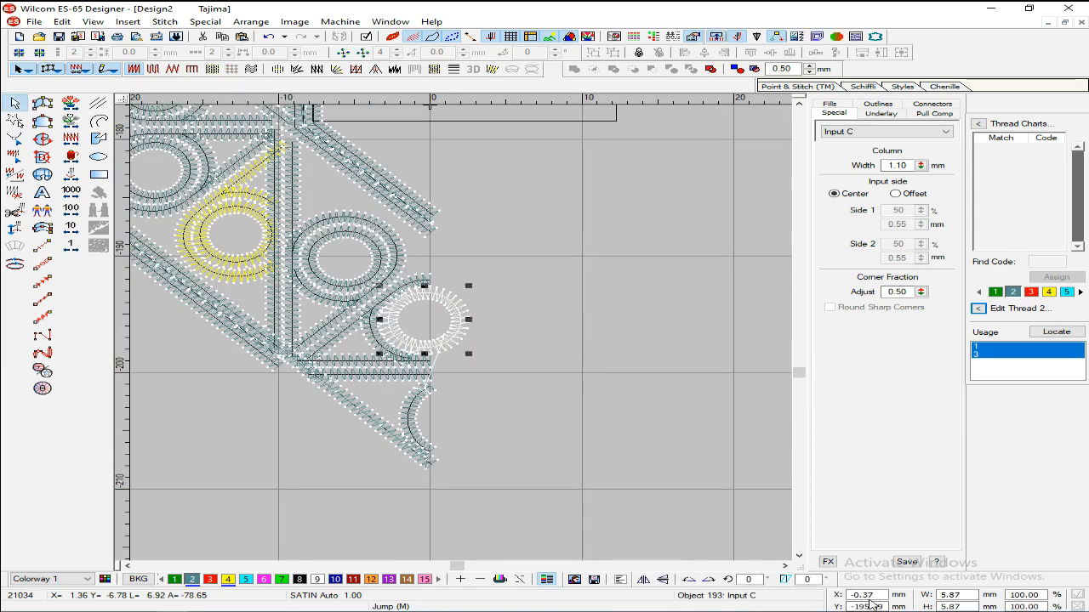
{"action": "left_click_drag", "start_coordinate": [876, 595], "coordinate": [817, 596]}
{"action": "type", "text": "0"}
{"action": "key", "text": "Return"}
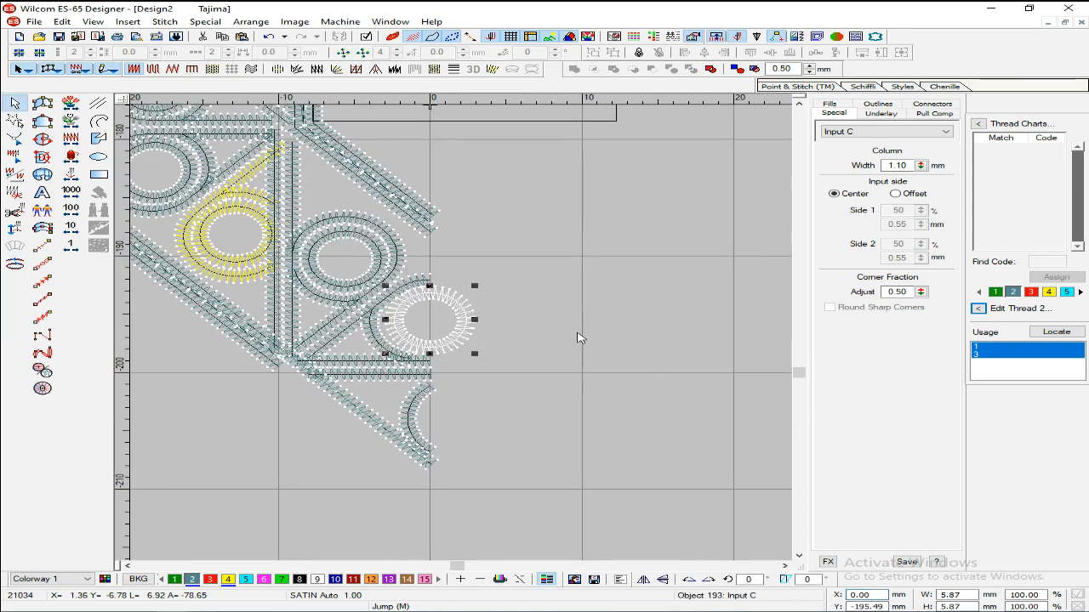
{"action": "left_click", "coordinate": [523, 314]}
- Resize the short satin arc beside the centred ring to about 3.21 mm wide and 5.16 mm high
{"action": "key", "text": "z"}
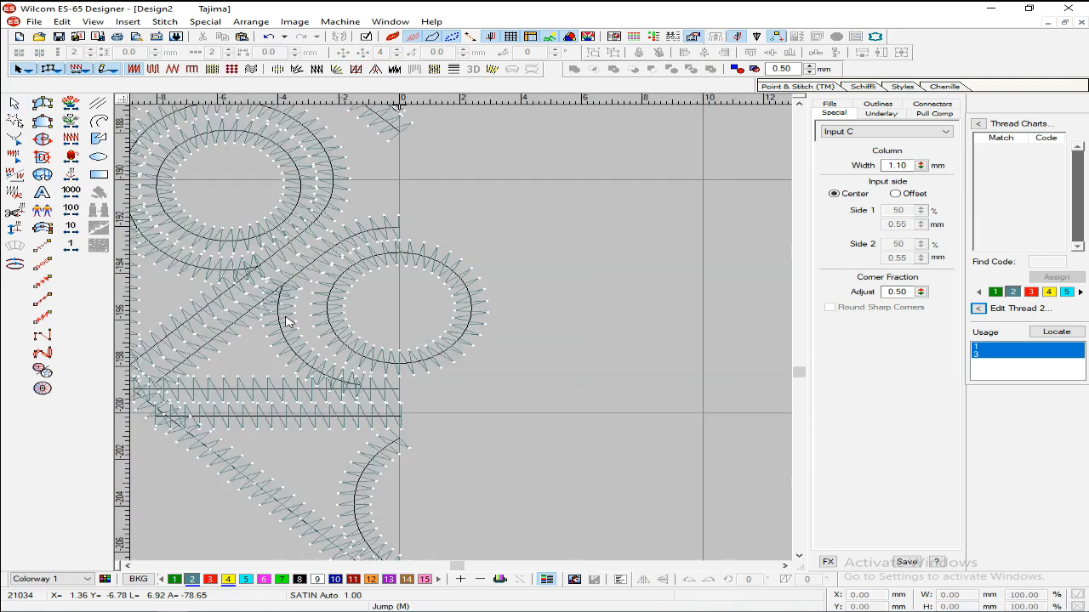
{"action": "left_click", "coordinate": [272, 332]}
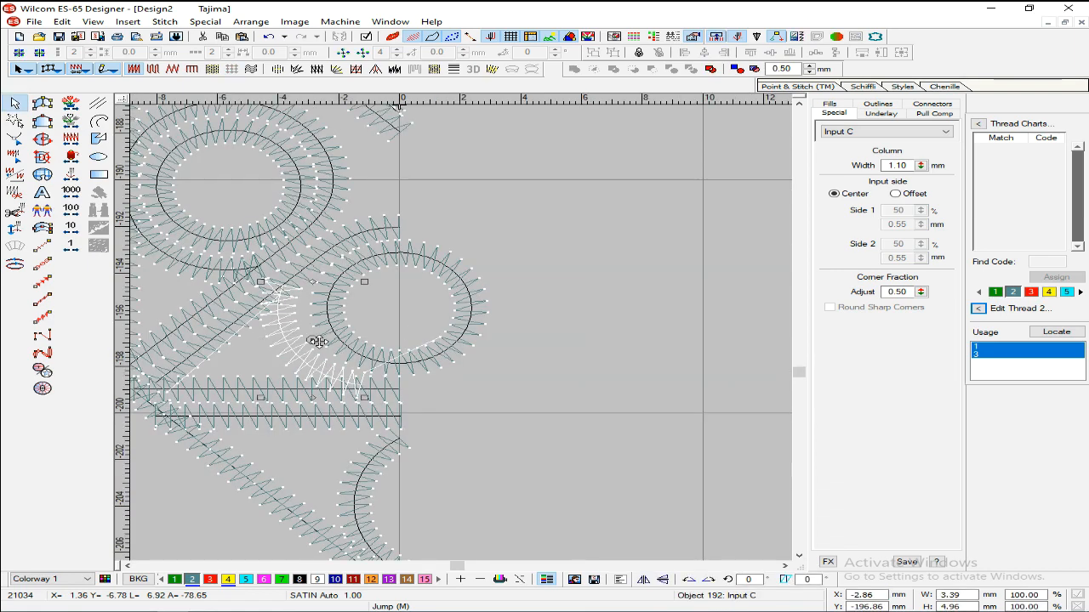
{"action": "left_click_drag", "start_coordinate": [365, 281], "coordinate": [372, 283]}
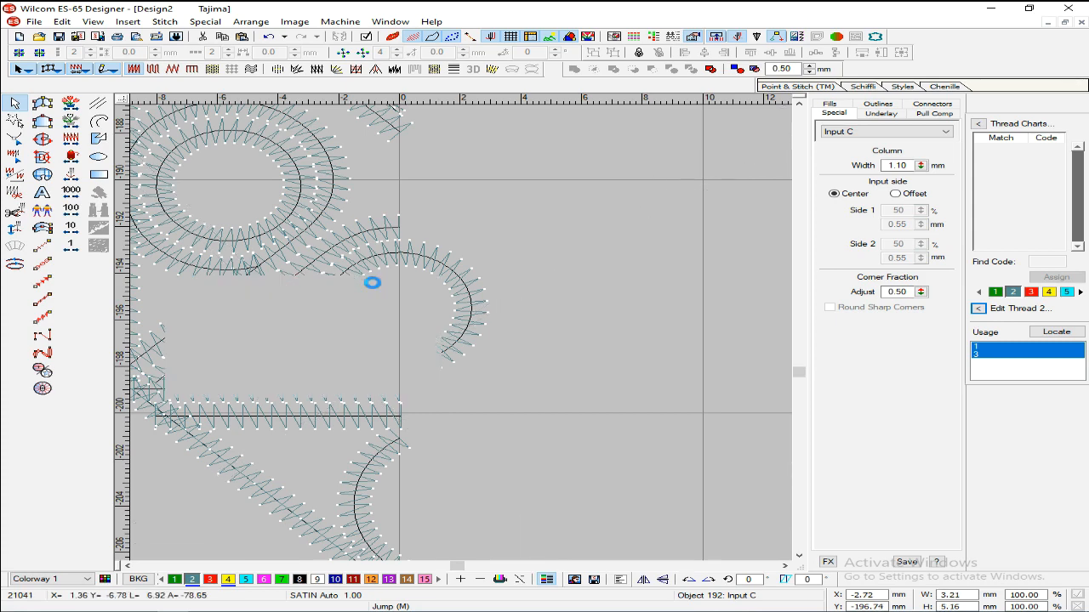
{"action": "key", "text": "Escape"}
{"action": "scroll", "coordinate": [383, 382], "scroll_direction": "down", "scroll_amount": 2}
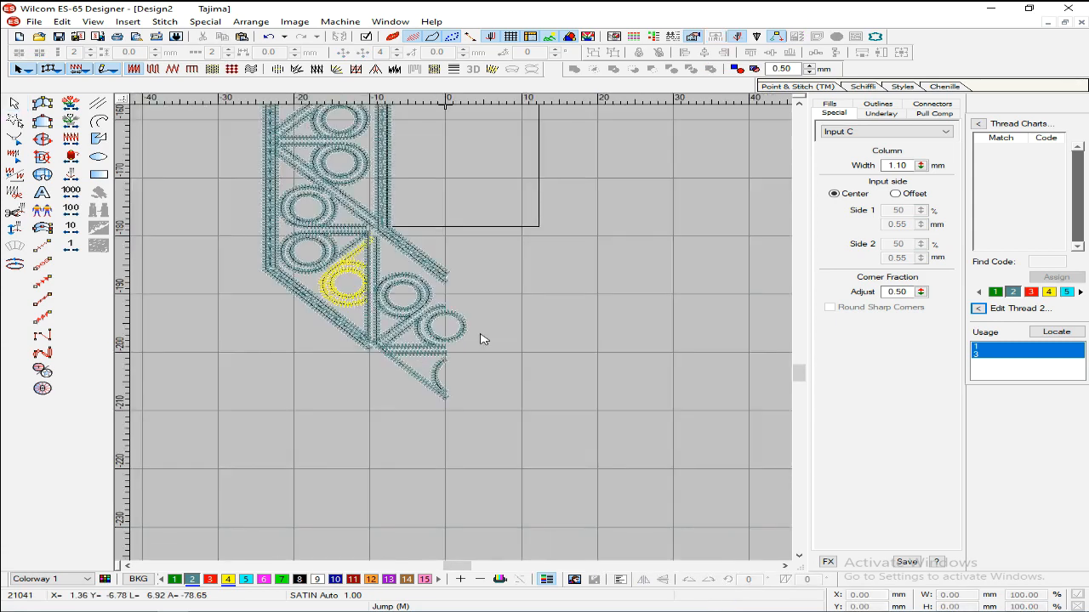
{"action": "scroll", "coordinate": [470, 336], "scroll_direction": "up", "scroll_amount": 1}
{"action": "left_click", "coordinate": [466, 333]}
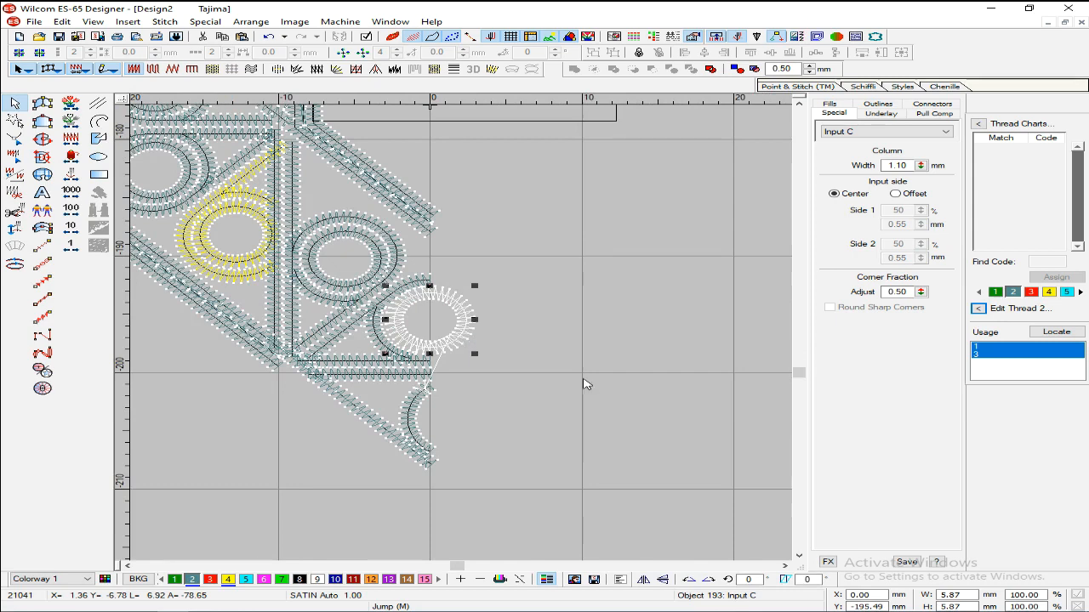
{"action": "key", "text": "Escape"}
- Select all inner ring and connector motifs of the column and corner, leaving the border lines out, and move them up about 1.1 mm
{"action": "scroll", "coordinate": [382, 377], "scroll_direction": "down", "scroll_amount": 2}
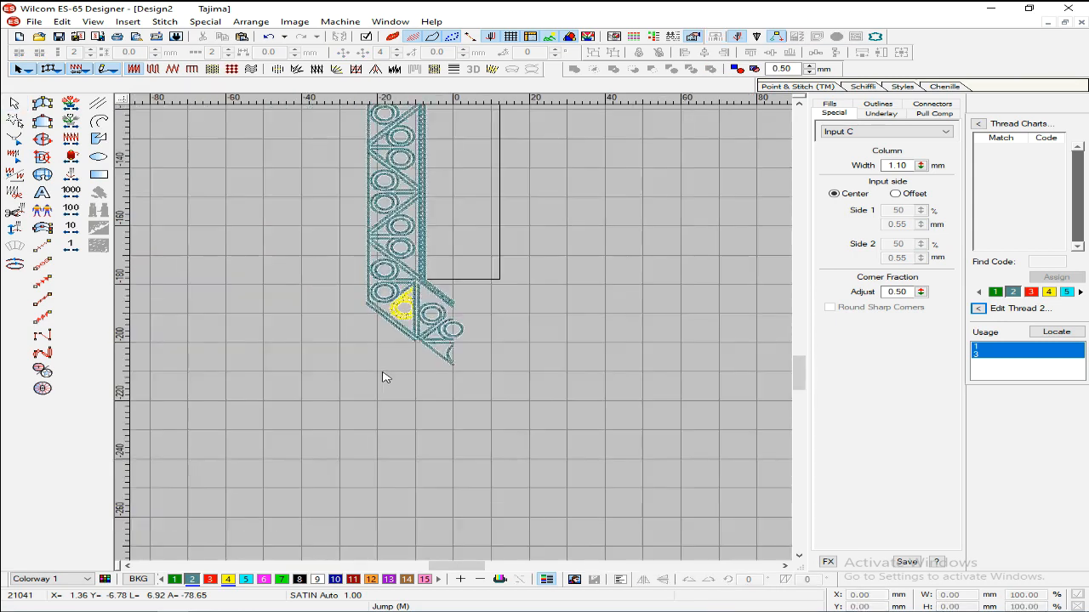
{"action": "scroll", "coordinate": [423, 325], "scroll_direction": "up", "scroll_amount": 1}
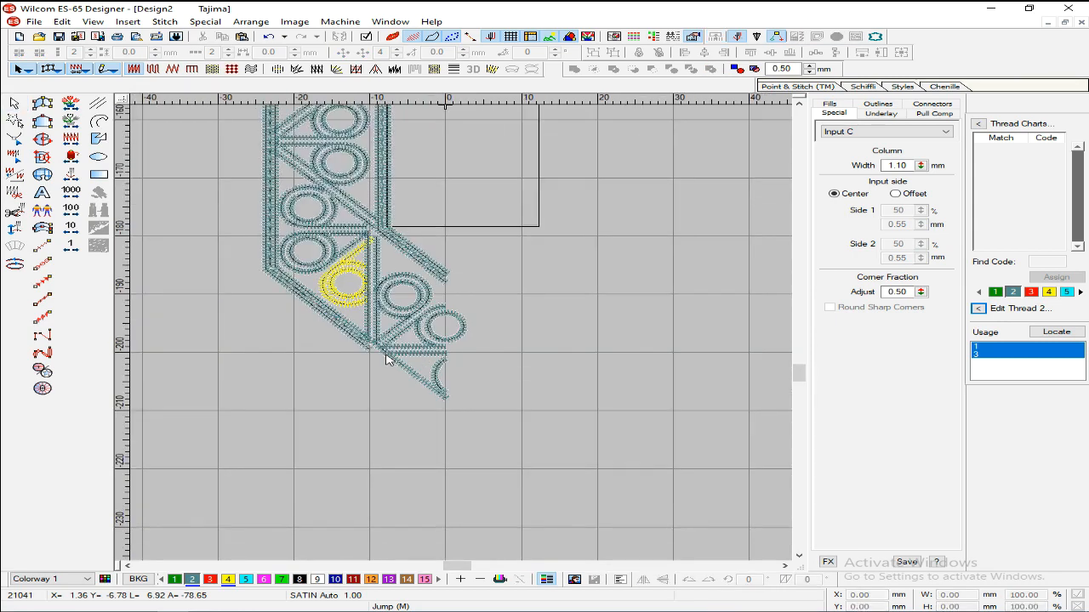
{"action": "left_click", "coordinate": [332, 189]}
{"action": "left_click", "coordinate": [350, 307], "text": "ctrl"}
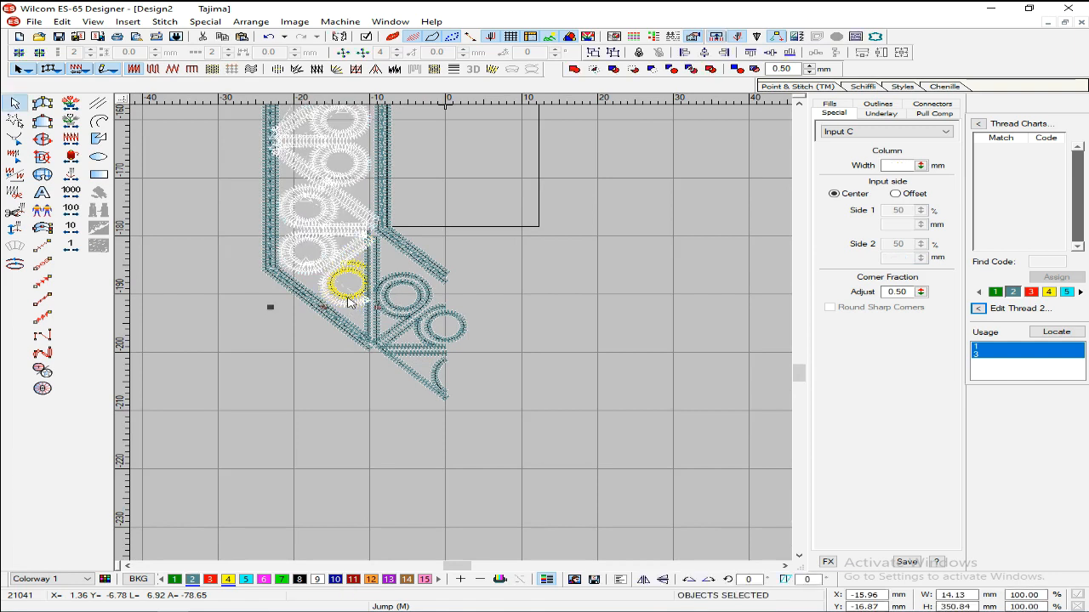
{"action": "left_click", "coordinate": [385, 279], "text": "ctrl"}
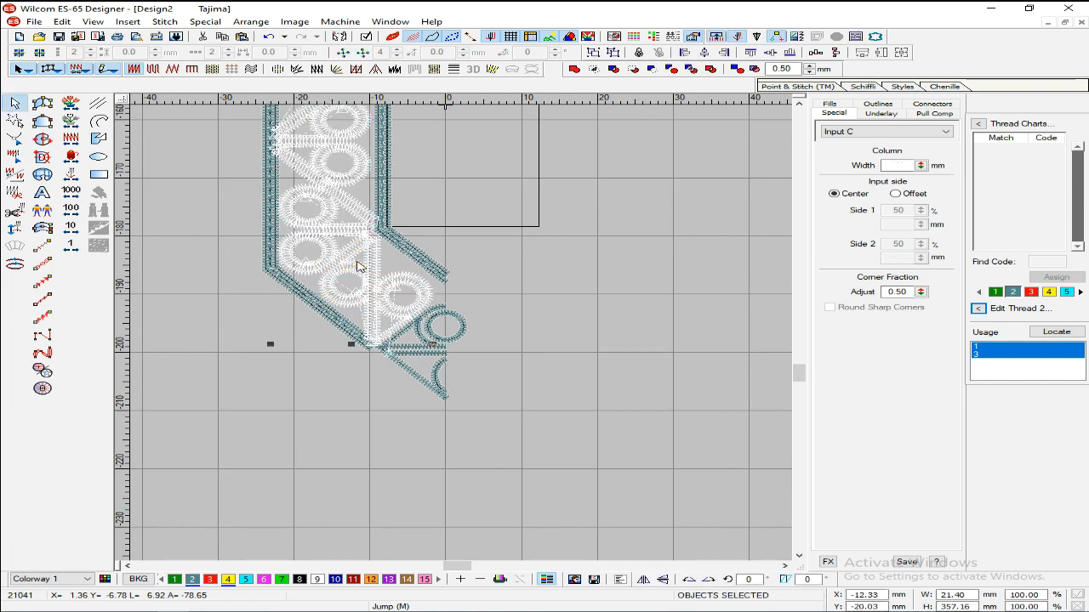
{"action": "left_click", "coordinate": [461, 330], "text": "ctrl"}
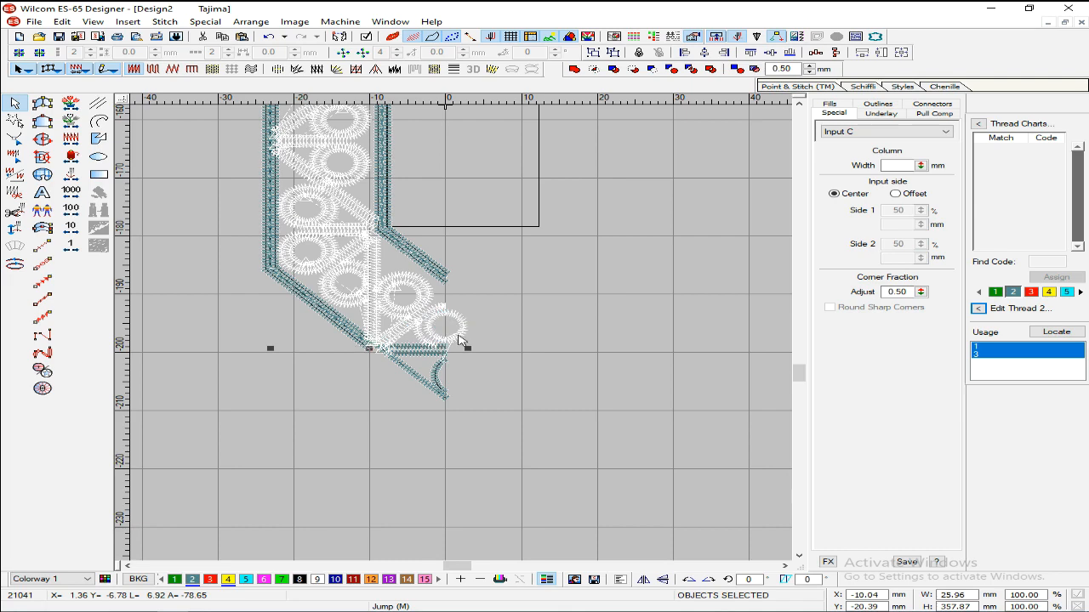
{"action": "left_click", "coordinate": [423, 355], "text": "ctrl"}
{"action": "left_click", "coordinate": [436, 374], "text": "ctrl"}
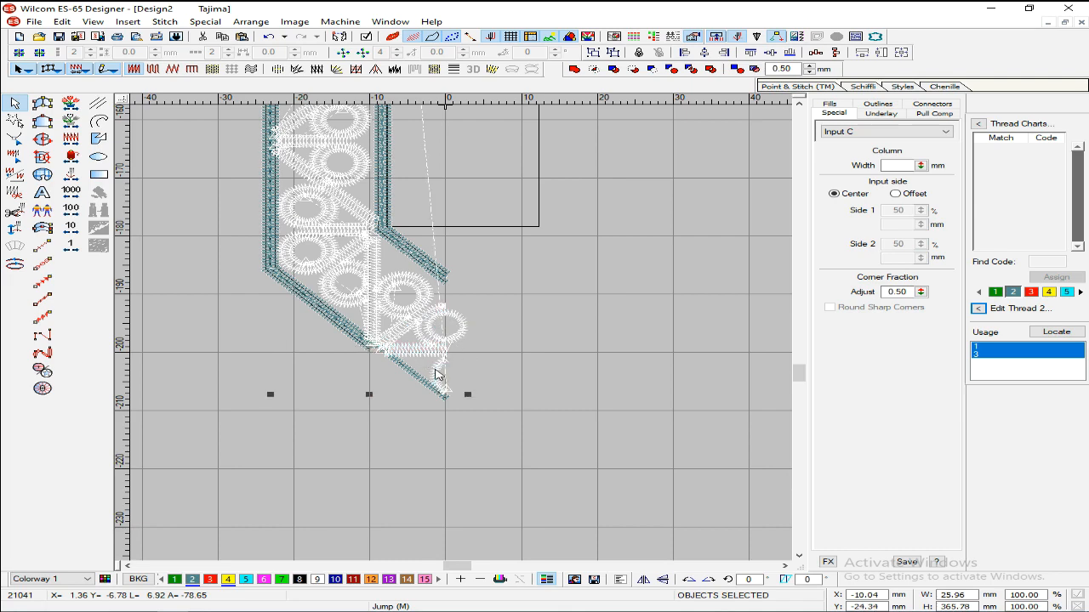
{"action": "key", "text": "Up"}
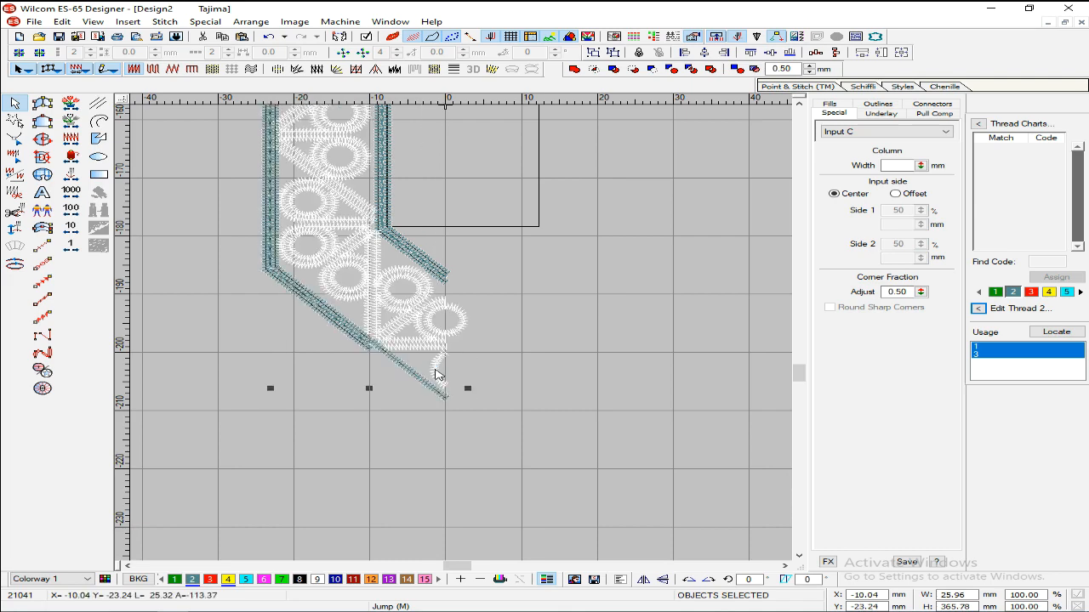
- Fine-tune the selected motifs' vertical position between the borders, nudging them up in 0.05 mm increments and slightly back down
{"action": "scroll", "coordinate": [436, 375], "scroll_direction": "up", "scroll_amount": 2}
{"action": "key", "text": "Up"}
{"action": "key", "text": "Up"}
{"action": "key", "text": "Up"}
{"action": "key", "text": "Up"}
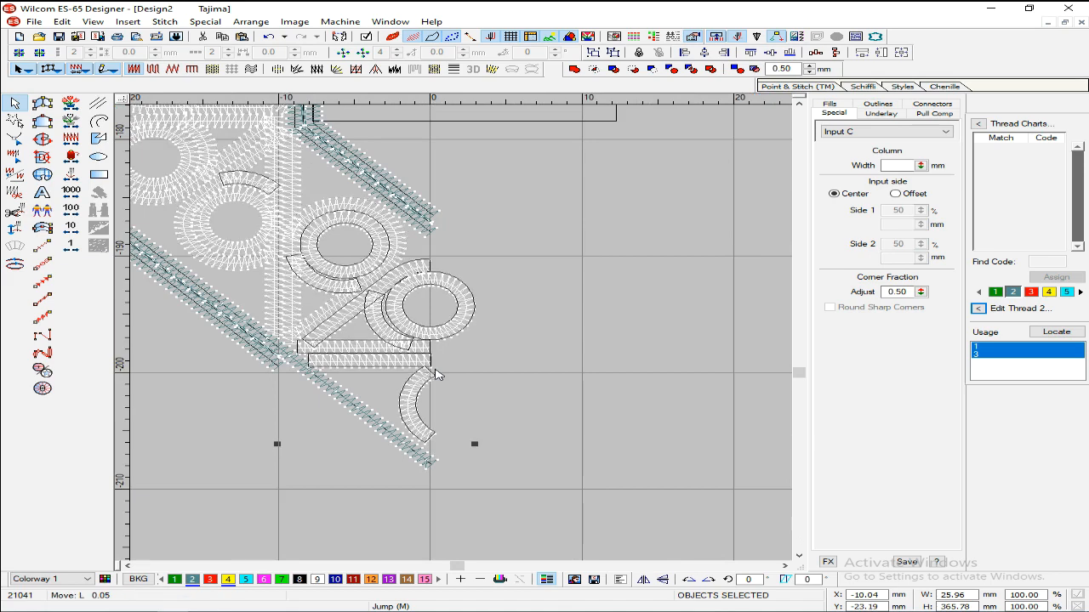
{"action": "key", "text": "Up"}
{"action": "key", "text": "Up"}
{"action": "key", "text": "Up"}
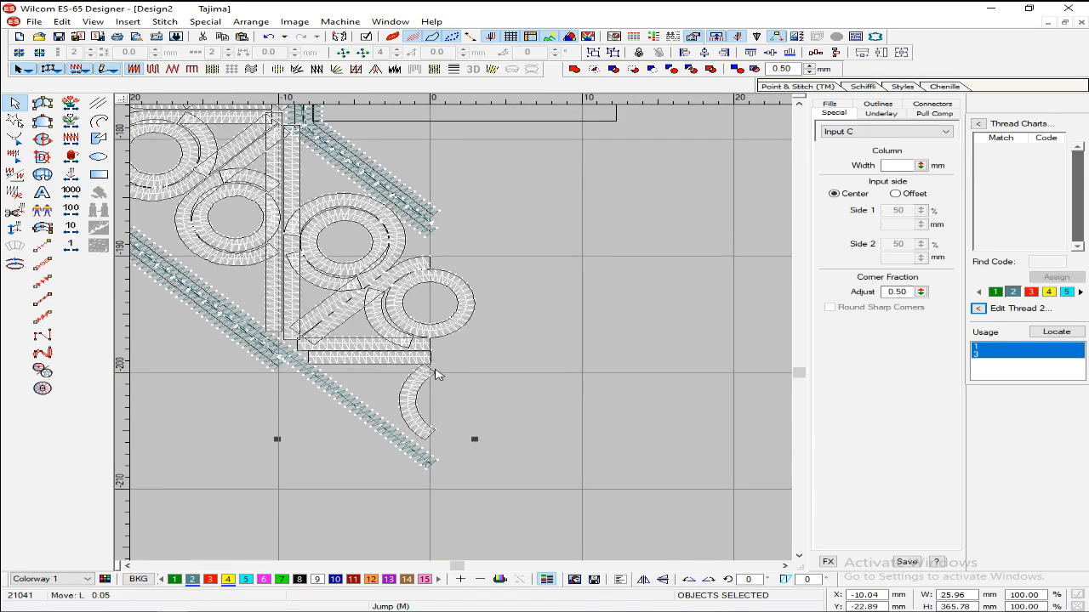
{"action": "scroll", "coordinate": [435, 374], "scroll_direction": "down", "scroll_amount": 2}
{"action": "scroll", "coordinate": [435, 374], "scroll_direction": "up", "scroll_amount": 2}
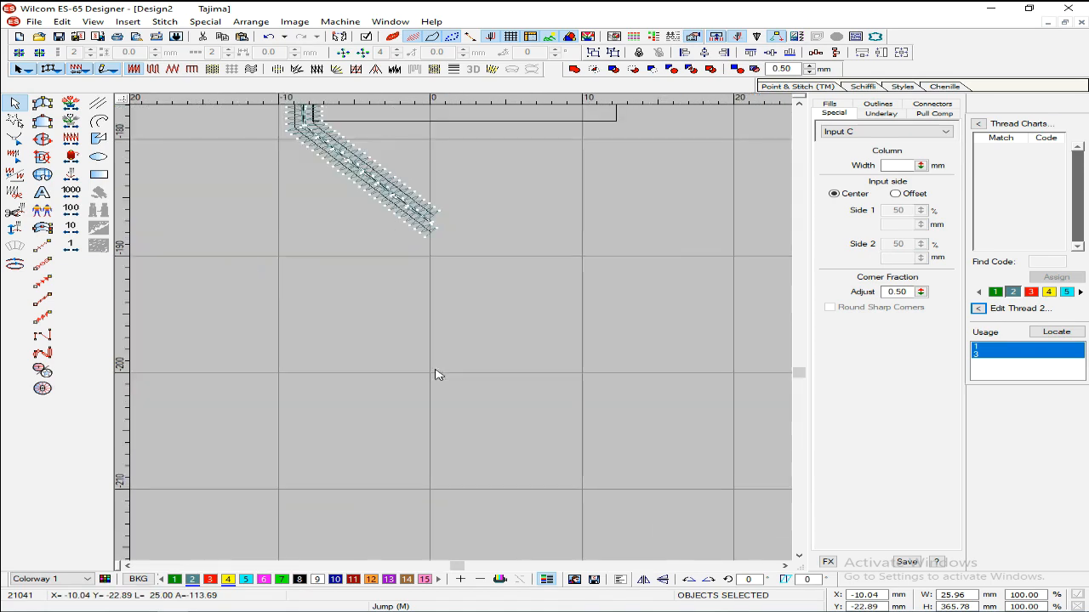
{"action": "key", "text": "Down"}
{"action": "key", "text": "Down"}
{"action": "key", "text": "Escape"}
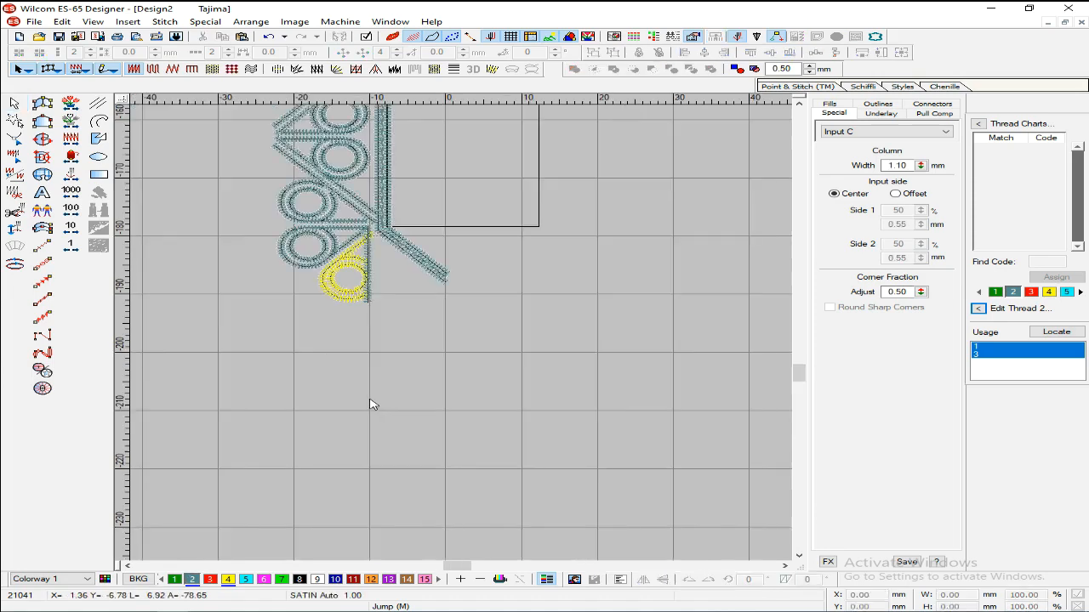
- Reshape the outer border's central backstitch line, extending its diagonal end to about X 0 mm
{"action": "left_click", "coordinate": [337, 389]}
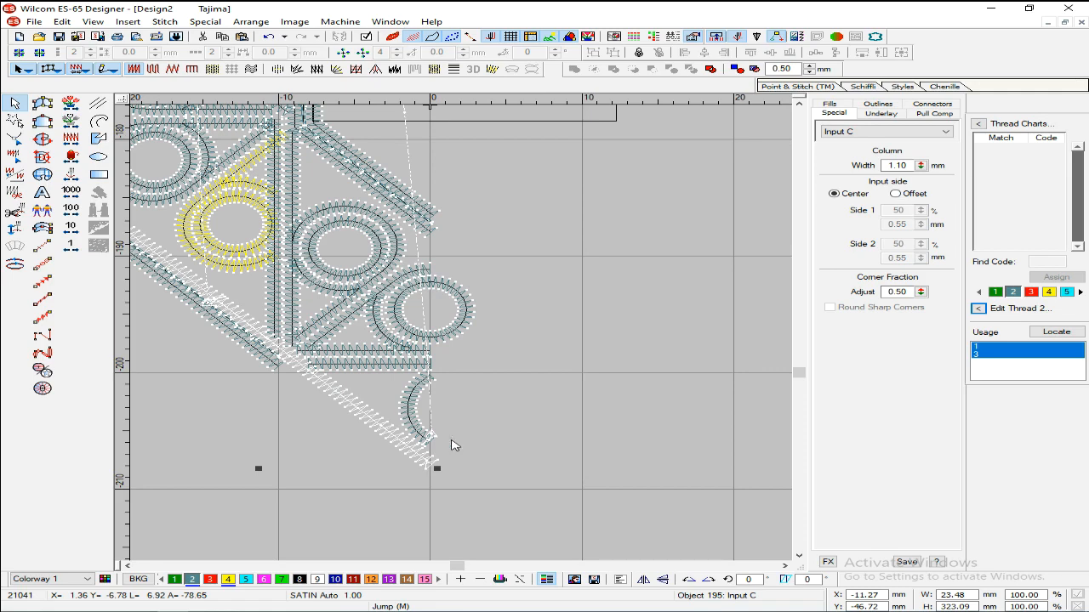
{"action": "left_click", "coordinate": [259, 350]}
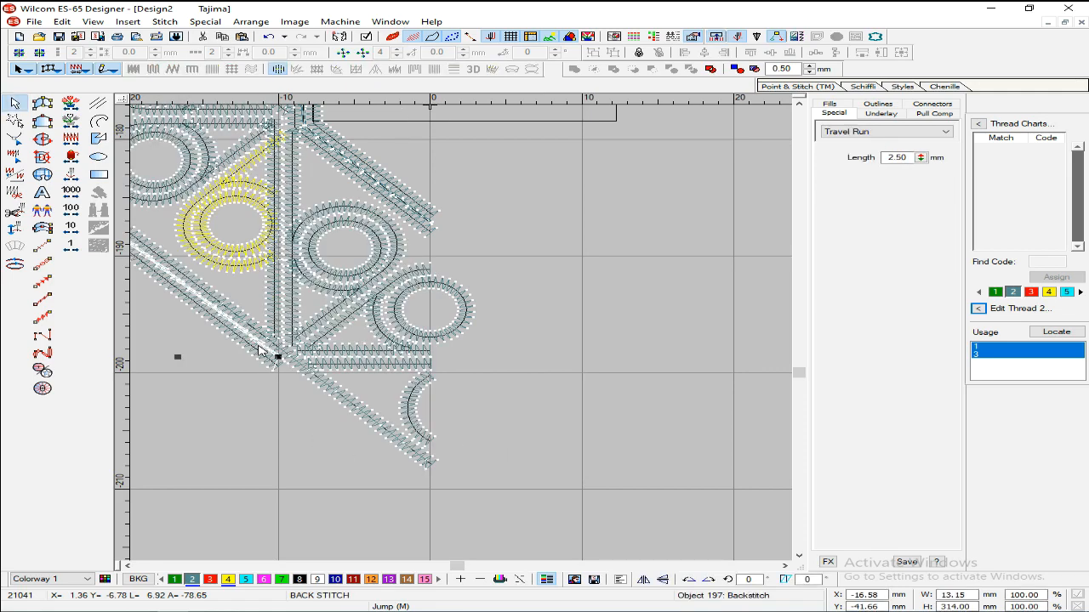
{"action": "key", "text": "h"}
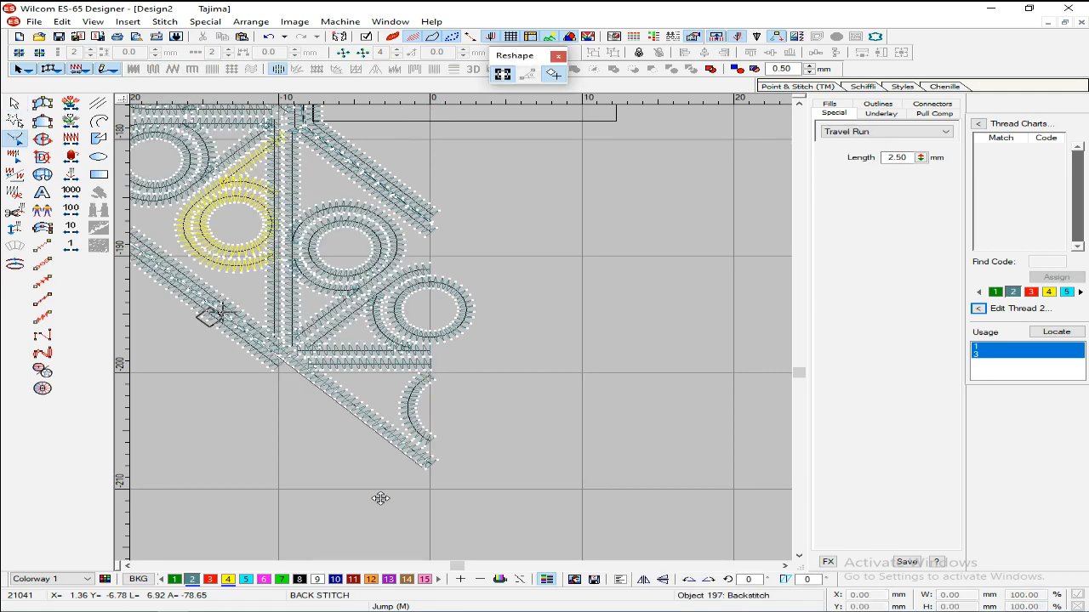
{"action": "left_click_drag", "start_coordinate": [390, 510], "coordinate": [387, 505]}
{"action": "key", "text": "Return"}
- Reshape the outer border's outermost satin line, extending its diagonal end to about X 0 mm, Y -209.5 mm
{"action": "left_click", "coordinate": [259, 361]}
{"action": "key", "text": "h"}
{"action": "key", "text": "b"}
{"action": "left_click_drag", "start_coordinate": [242, 328], "coordinate": [427, 459]}
{"action": "left_click_drag", "start_coordinate": [278, 244], "coordinate": [589, 458]}
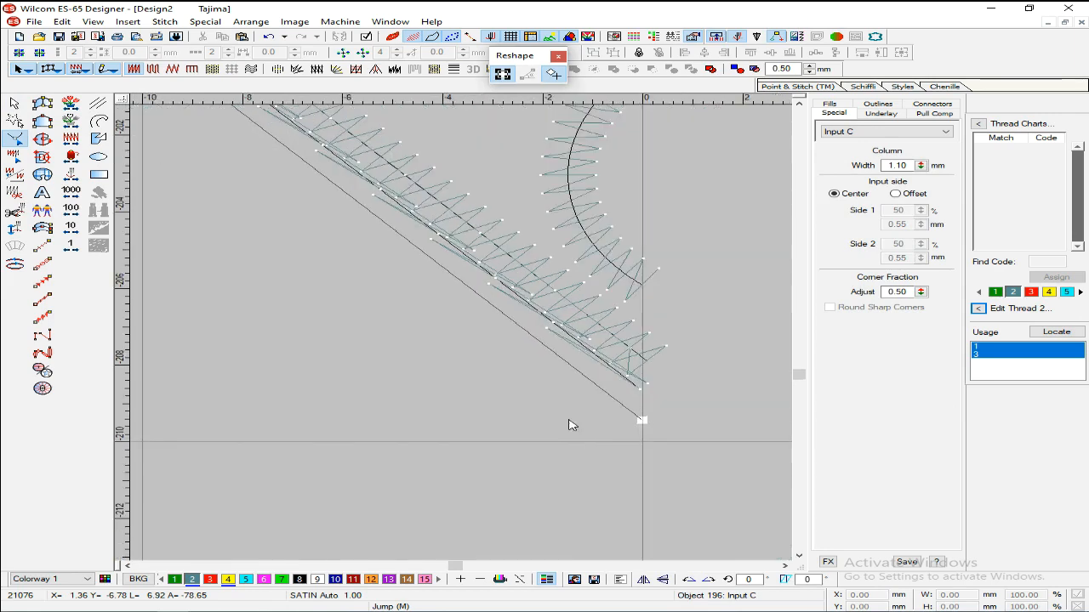
{"action": "key", "text": "Return"}
{"action": "key", "text": "Escape"}
{"action": "key", "text": "shift+z"}
{"action": "key", "text": "shift+z"}
{"action": "key", "text": "shift+z"}
{"action": "scroll", "coordinate": [502, 344], "scroll_direction": "up", "scroll_amount": 3}
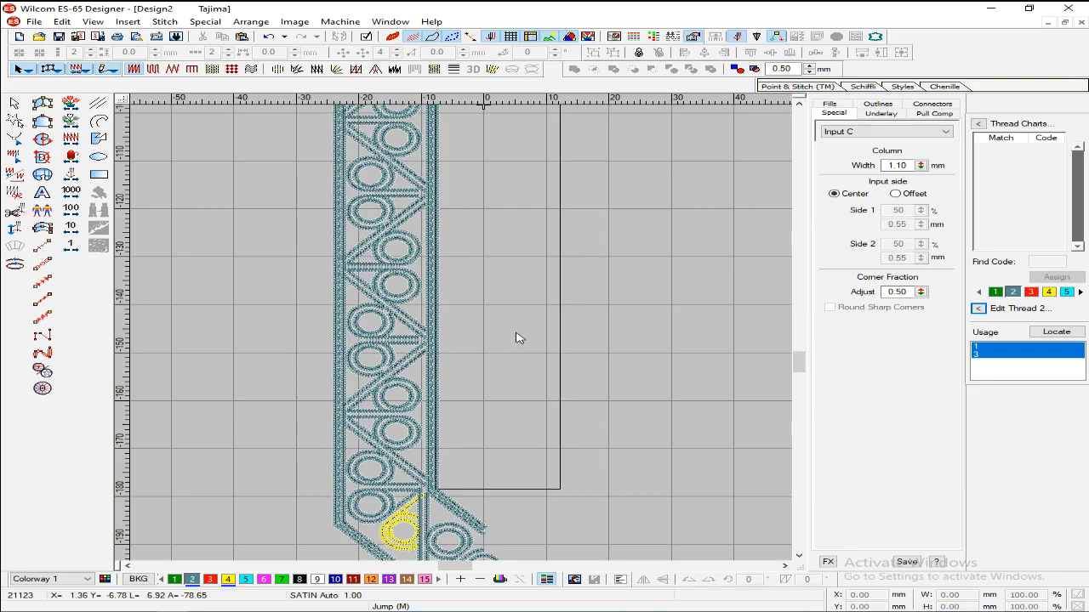
- Reshape the outer border's central backstitch line, extending its upper end to about Y 125 mm
{"action": "key", "text": "shift+z"}
{"action": "scroll", "coordinate": [474, 341], "scroll_direction": "up", "scroll_amount": 3}
{"action": "key", "text": "z"}
{"action": "left_click", "coordinate": [337, 411]}
{"action": "key", "text": "h"}
{"action": "key", "text": "b"}
{"action": "left_click_drag", "start_coordinate": [275, 355], "coordinate": [435, 471]}
{"action": "left_click_drag", "start_coordinate": [398, 302], "coordinate": [486, 173]}
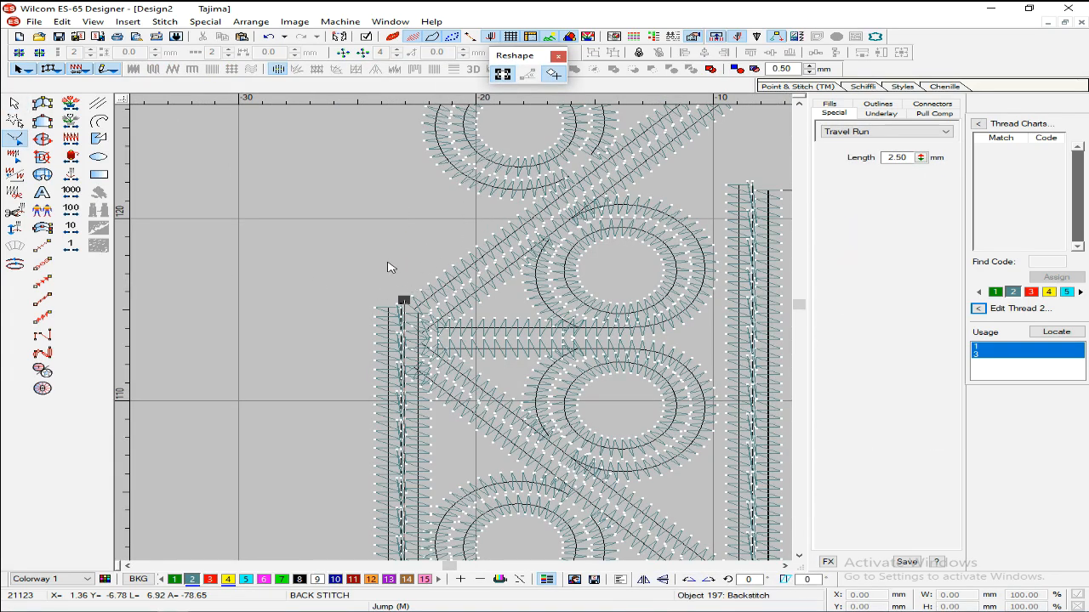
{"action": "left_click_drag", "start_coordinate": [404, 303], "coordinate": [457, 137]}
- Reshape the outer border's outermost satin line, extending its upper end to about Y 126.5 mm
{"action": "left_click", "coordinate": [389, 318]}
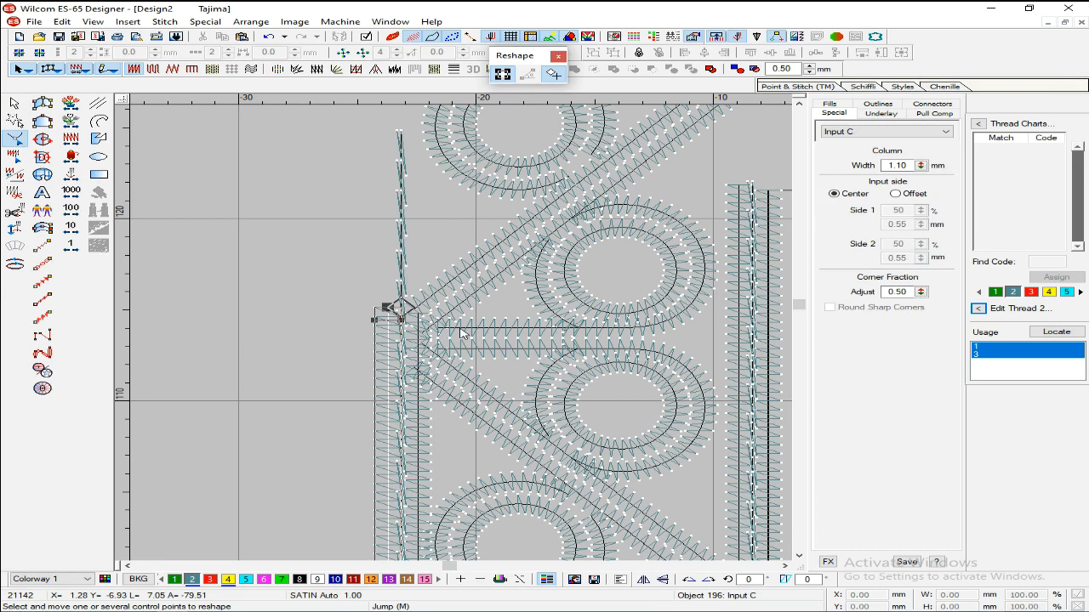
{"action": "key", "text": "b"}
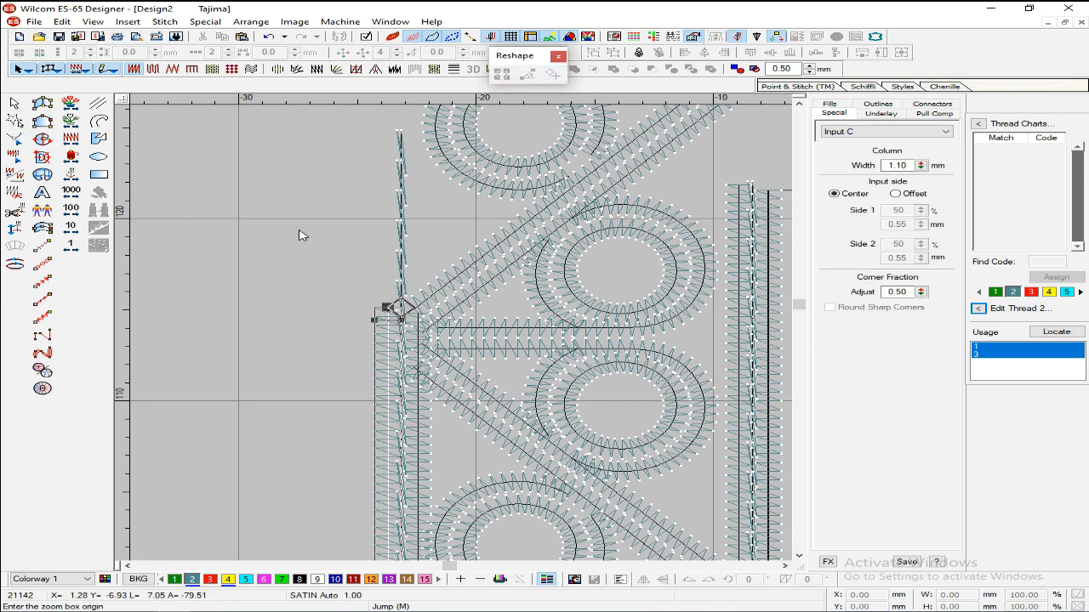
{"action": "left_click_drag", "start_coordinate": [301, 230], "coordinate": [312, 239]}
{"action": "key", "text": "0"}
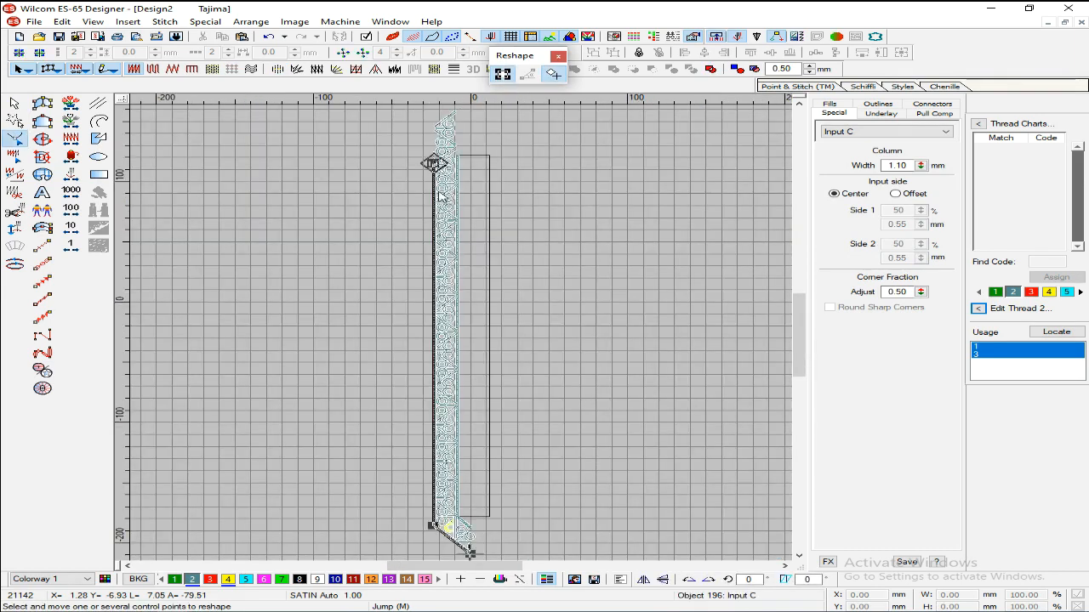
{"action": "key", "text": "b"}
{"action": "left_click_drag", "start_coordinate": [422, 161], "coordinate": [464, 187]}
{"action": "key", "text": "b"}
{"action": "left_click_drag", "start_coordinate": [359, 236], "coordinate": [534, 369]}
{"action": "left_click_drag", "start_coordinate": [433, 352], "coordinate": [471, 179]}
{"action": "key", "text": "shift+z"}
{"action": "key", "text": "shift+z"}
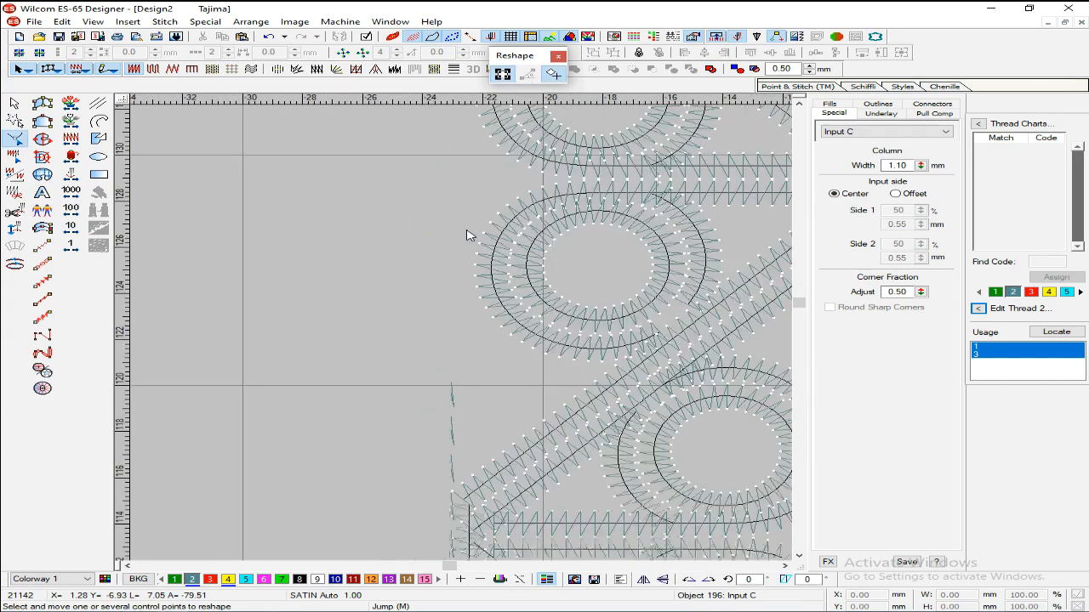
{"action": "left_click_drag", "start_coordinate": [446, 296], "coordinate": [449, 285]}
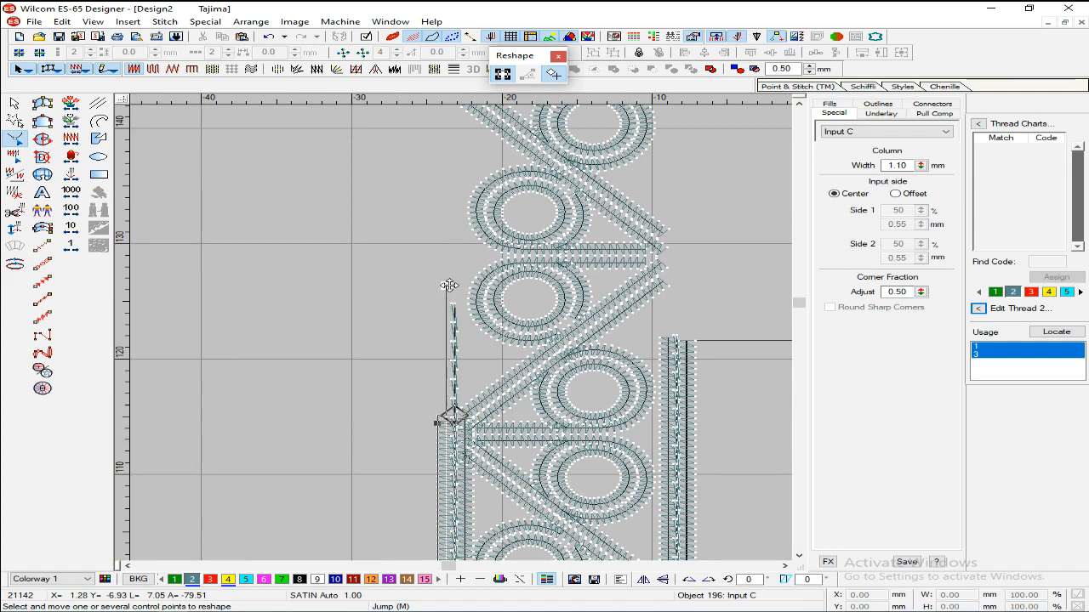
{"action": "key", "text": "Return"}
{"action": "key", "text": "Escape"}
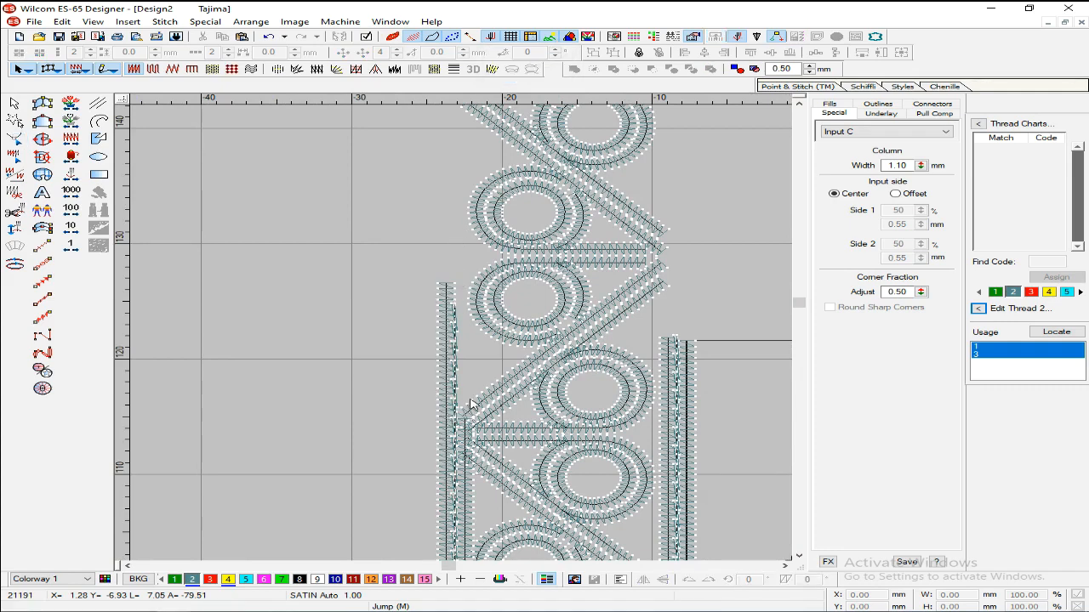
- Reshape the outer border's inner satin line, extending its upper end to about Y 126 mm
{"action": "scroll", "coordinate": [470, 392], "scroll_direction": "down", "scroll_amount": 1}
{"action": "left_click", "coordinate": [463, 357]}
{"action": "key", "text": "h"}
{"action": "key", "text": "b"}
{"action": "left_click_drag", "start_coordinate": [445, 326], "coordinate": [471, 344]}
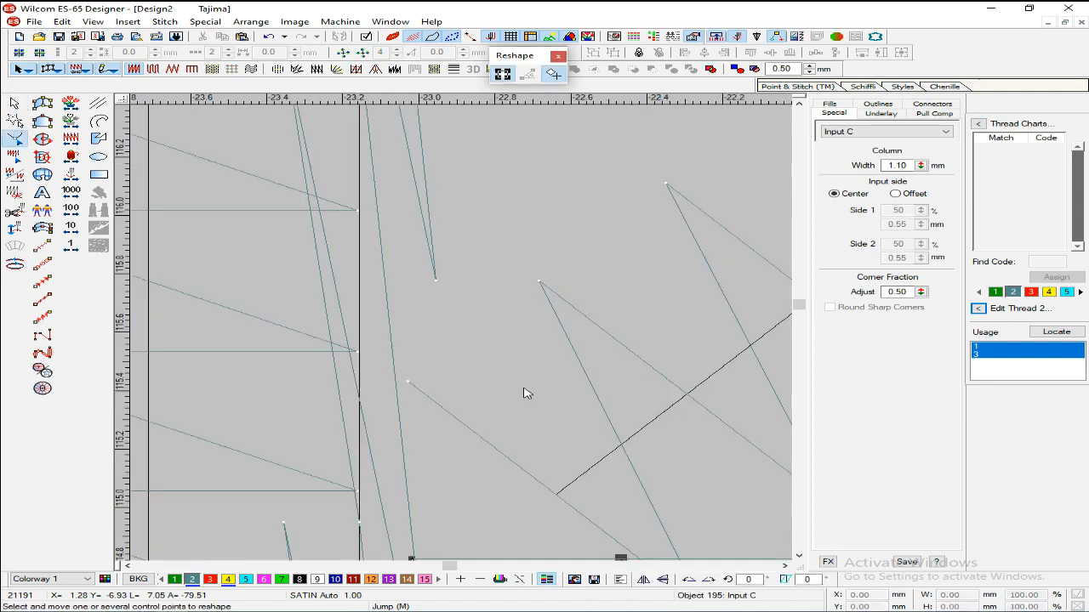
{"action": "key", "text": "shift+z"}
{"action": "scroll", "coordinate": [517, 308], "scroll_direction": "down", "scroll_amount": 2}
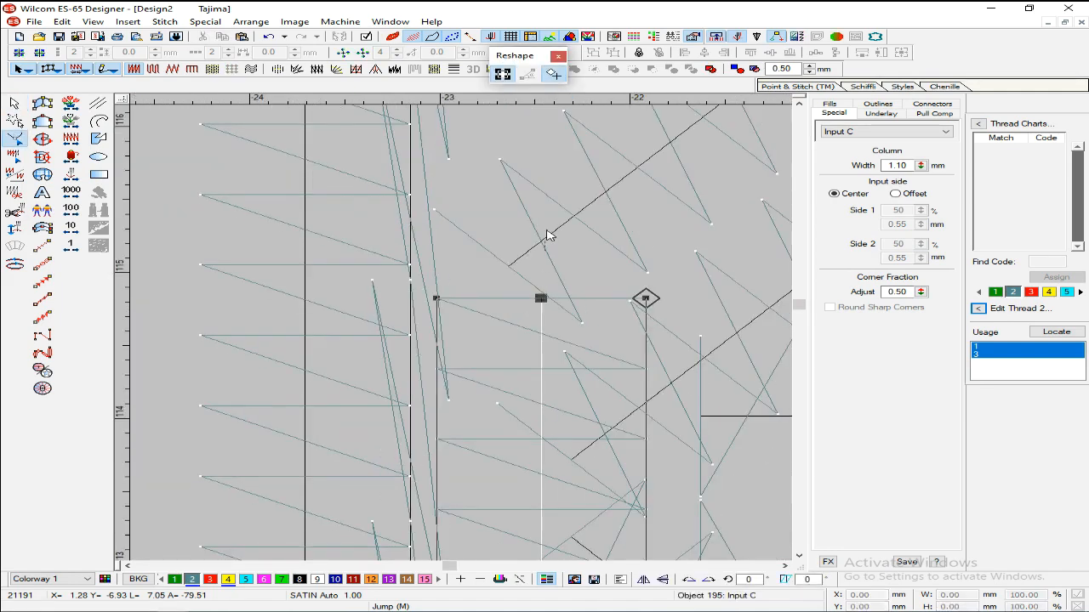
{"action": "scroll", "coordinate": [485, 219], "scroll_direction": "up", "scroll_amount": 3}
{"action": "key", "text": "shift+z"}
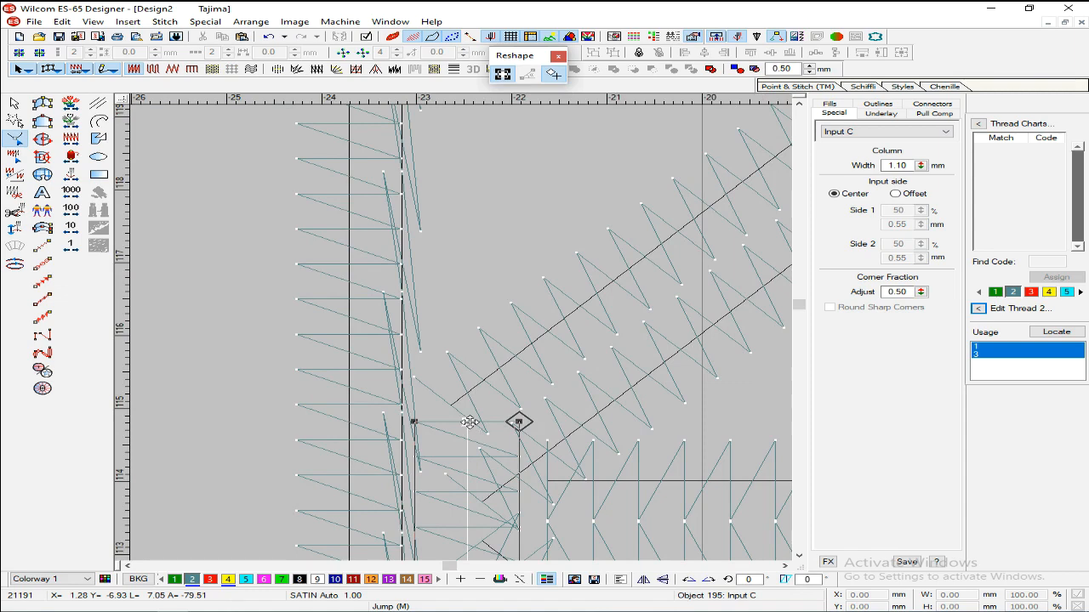
{"action": "left_click", "coordinate": [492, 102]}
{"action": "mouse_move", "coordinate": [469, 422]}
{"action": "left_mouse_down"}
{"action": "mouse_move", "coordinate": [499, 150]}
{"action": "mouse_move", "coordinate": [476, 182]}
{"action": "mouse_move", "coordinate": [487, 129]}
{"action": "mouse_move", "coordinate": [466, 324]}
{"action": "left_mouse_up"}
{"action": "left_click", "coordinate": [464, 343]}
{"action": "key", "text": "Escape"}
- Adjust the upper end of the outer border's central backstitch line to finish beside the ends of its two satin lines
{"action": "left_click", "coordinate": [298, 426]}
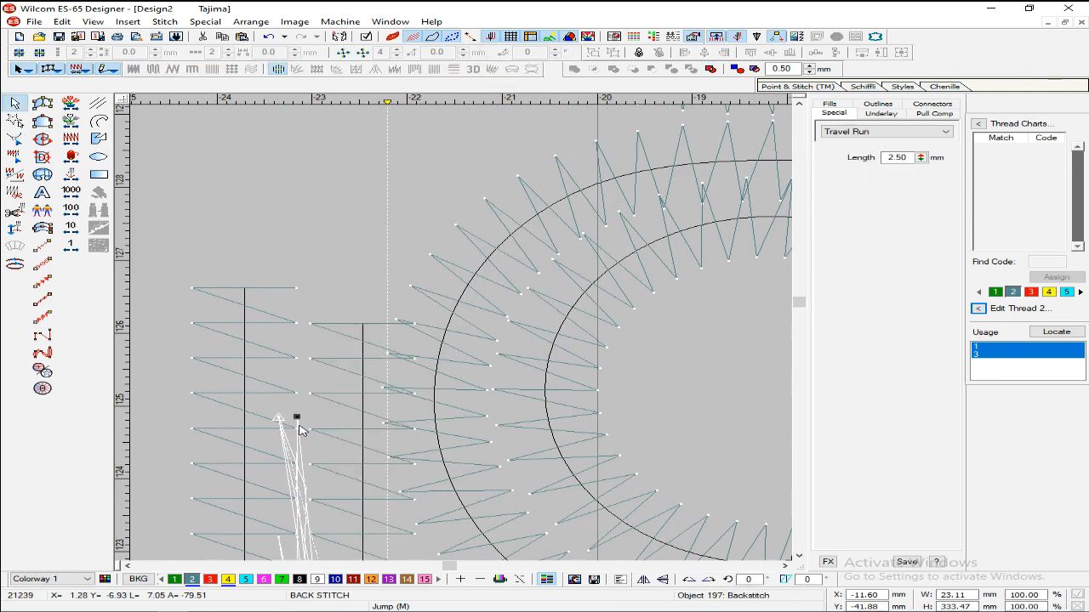
{"action": "key", "text": "h"}
{"action": "key", "text": "Delete"}
{"action": "key", "text": "shift+z"}
{"action": "key", "text": "shift+z"}
{"action": "scroll", "coordinate": [434, 258], "scroll_direction": "up", "scroll_amount": 1}
{"action": "key", "text": "Escape"}
{"action": "scroll", "coordinate": [479, 277], "scroll_direction": "down", "scroll_amount": 3}
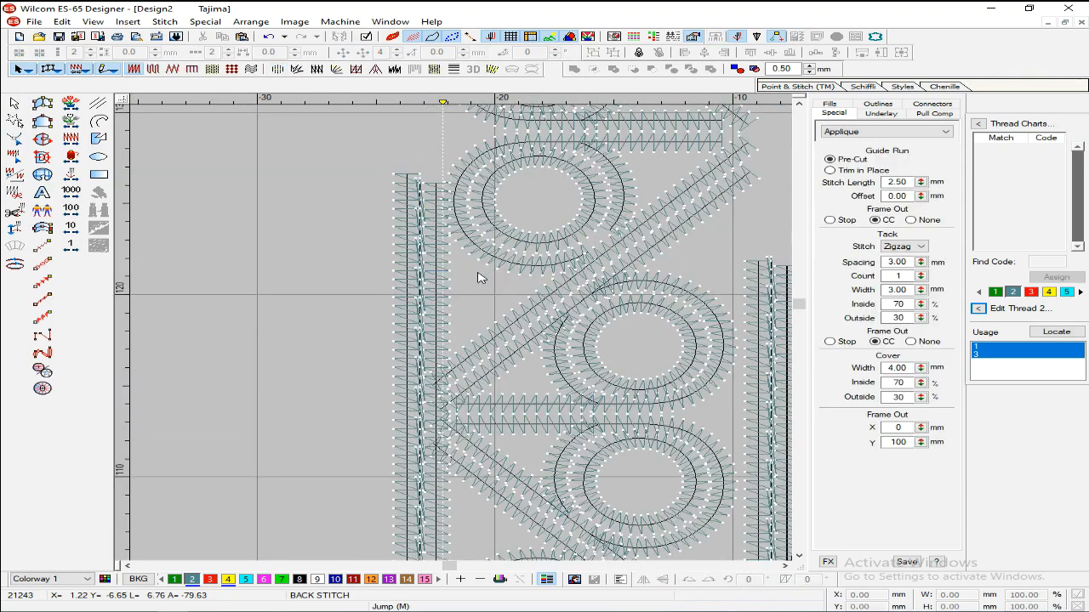
- Delete the surplus ring and connector motifs above the border's upper end, down to the horizontal connector near Y 128 mm
{"action": "key", "text": "shift+z"}
{"action": "key", "text": "shift+z"}
{"action": "left_click", "coordinate": [481, 211]}
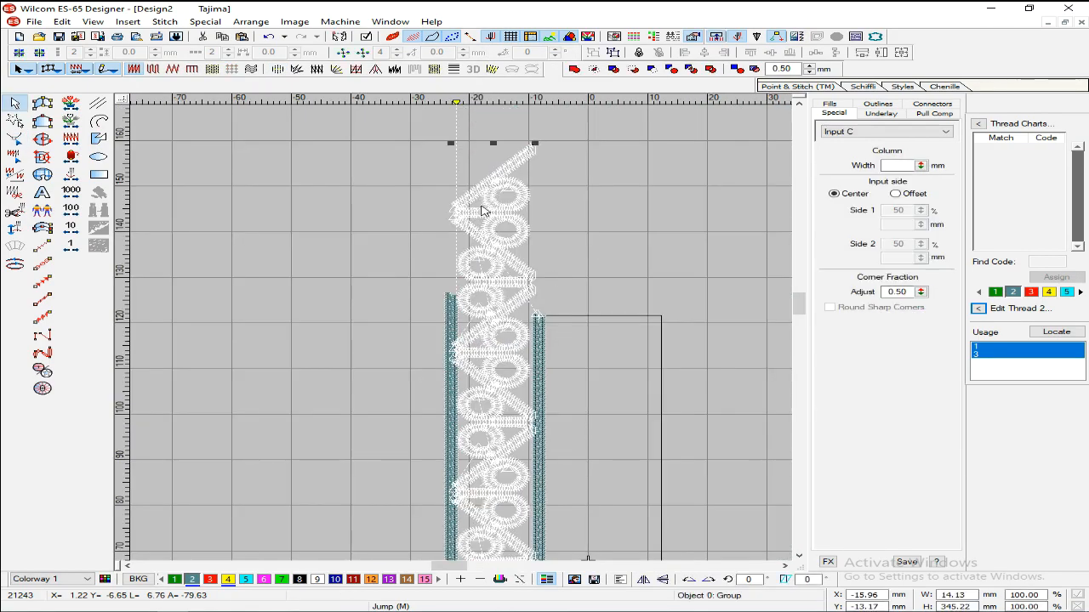
{"action": "left_click", "coordinate": [491, 201]}
{"action": "left_click", "coordinate": [491, 201]}
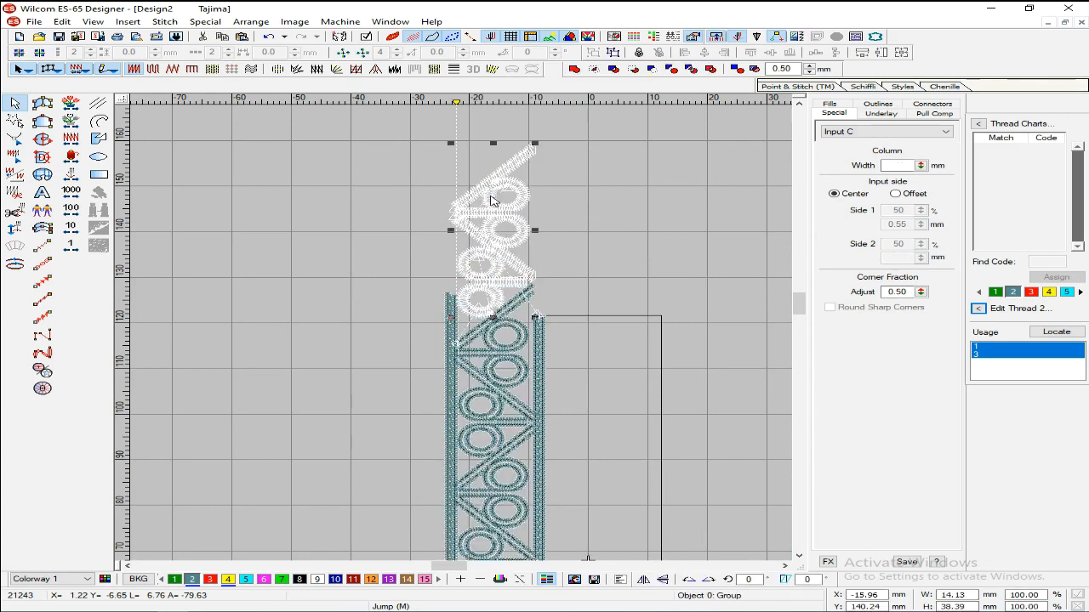
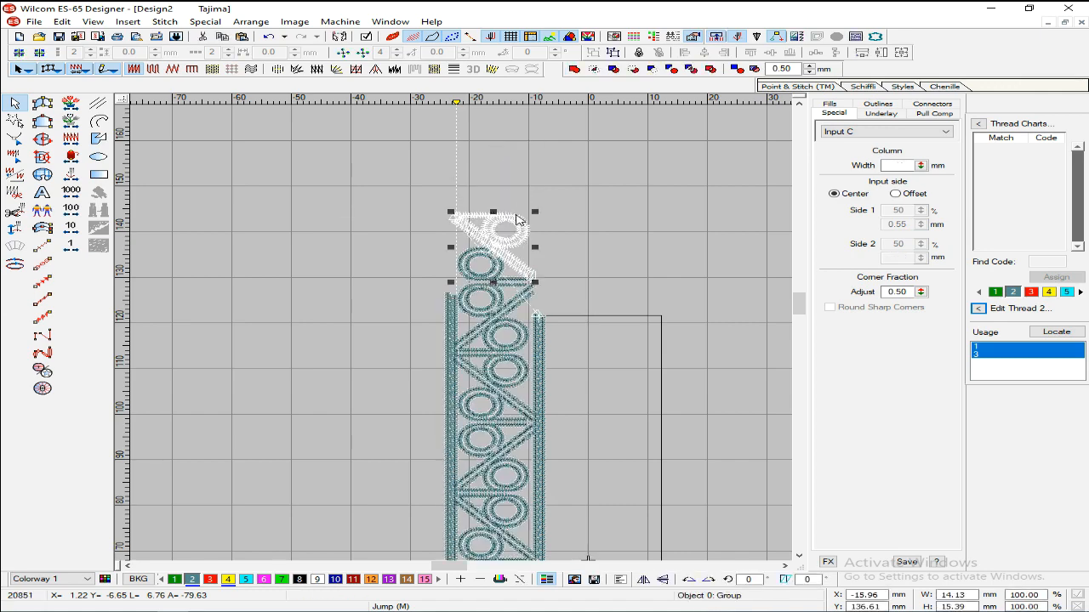
{"action": "key", "text": "Delete"}
{"action": "left_click", "coordinate": [492, 247]}
{"action": "key", "text": "Delete"}
{"action": "left_click", "coordinate": [497, 260]}
{"action": "key", "text": "Delete"}
{"action": "scroll", "coordinate": [490, 282], "scroll_direction": "down", "scroll_amount": 3}
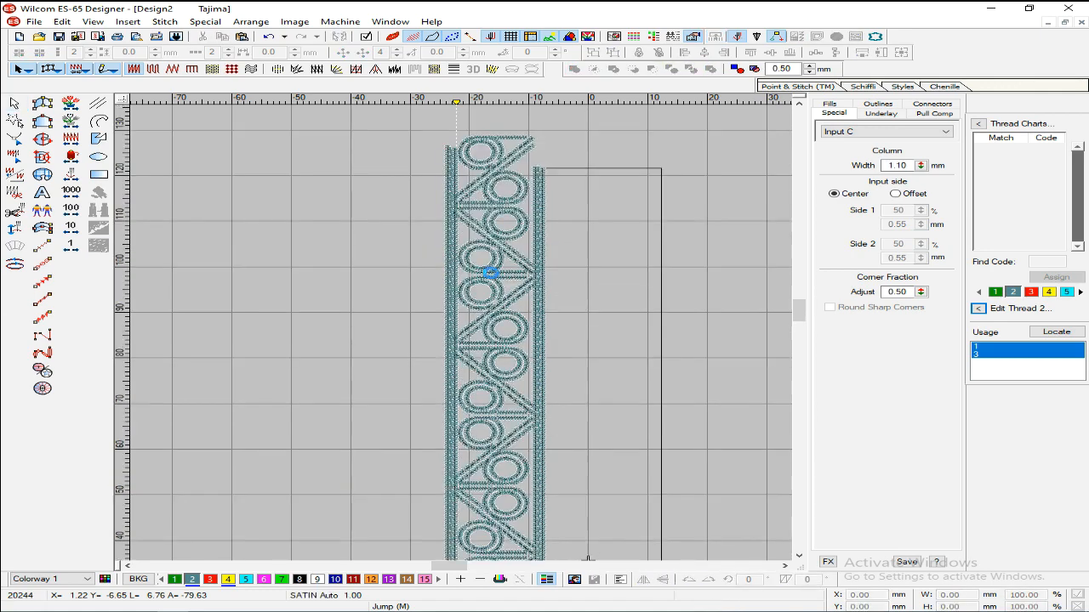
- Group all motifs and border lines of the column and corner, and assign the group the thread colour Default 2 Blue
{"action": "key", "text": "shift+z"}
{"action": "key", "text": "shift+z"}
{"action": "key", "text": "z"}
{"action": "key", "text": "o"}
{"action": "left_click_drag", "start_coordinate": [396, 215], "coordinate": [462, 540]}
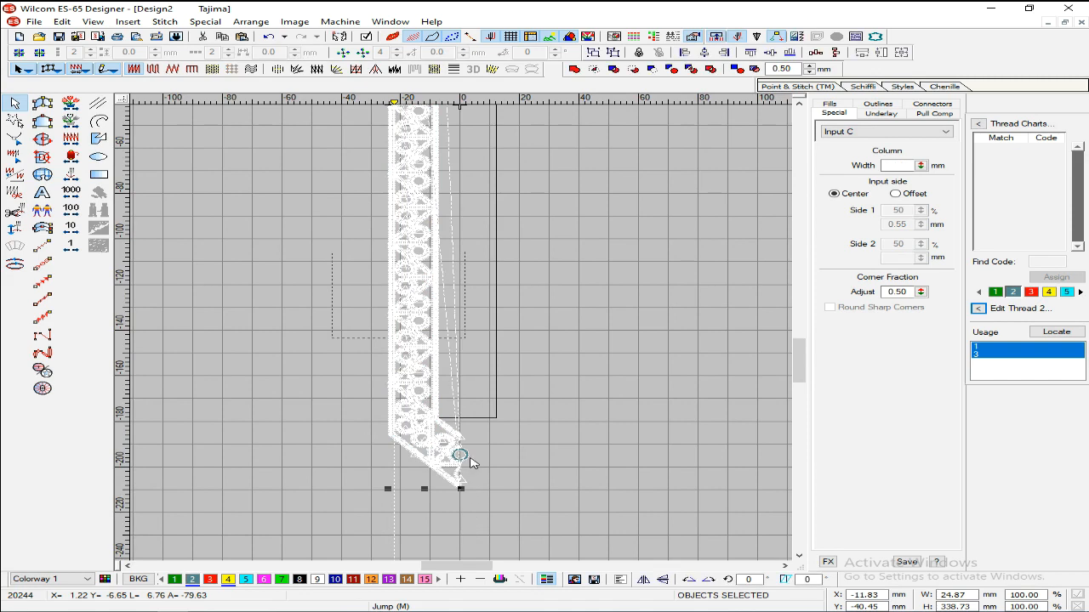
{"action": "key", "text": "ctrl+g"}
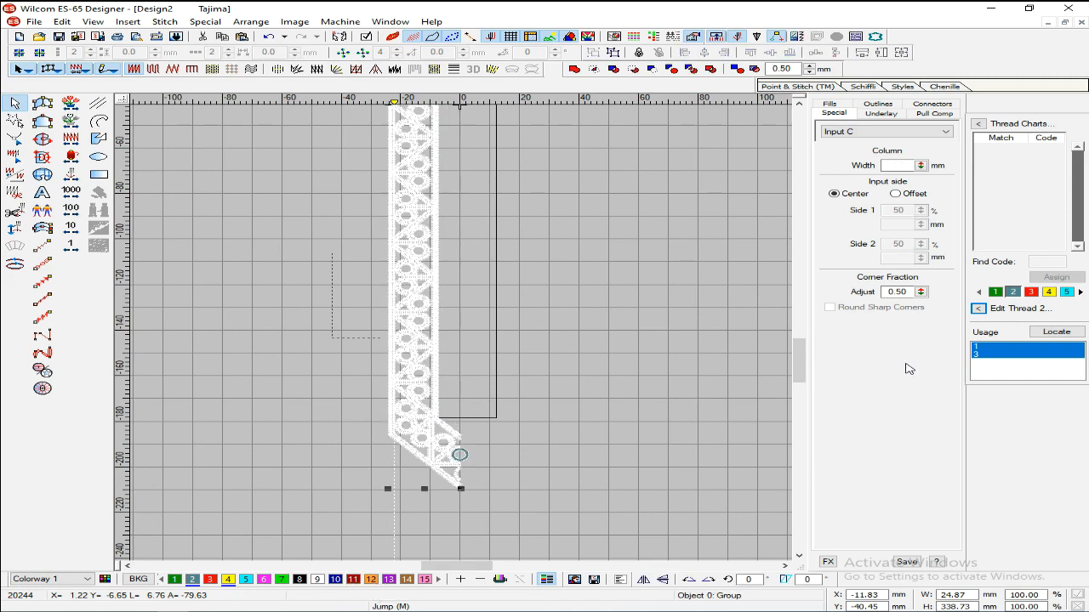
{"action": "left_click", "coordinate": [193, 579]}
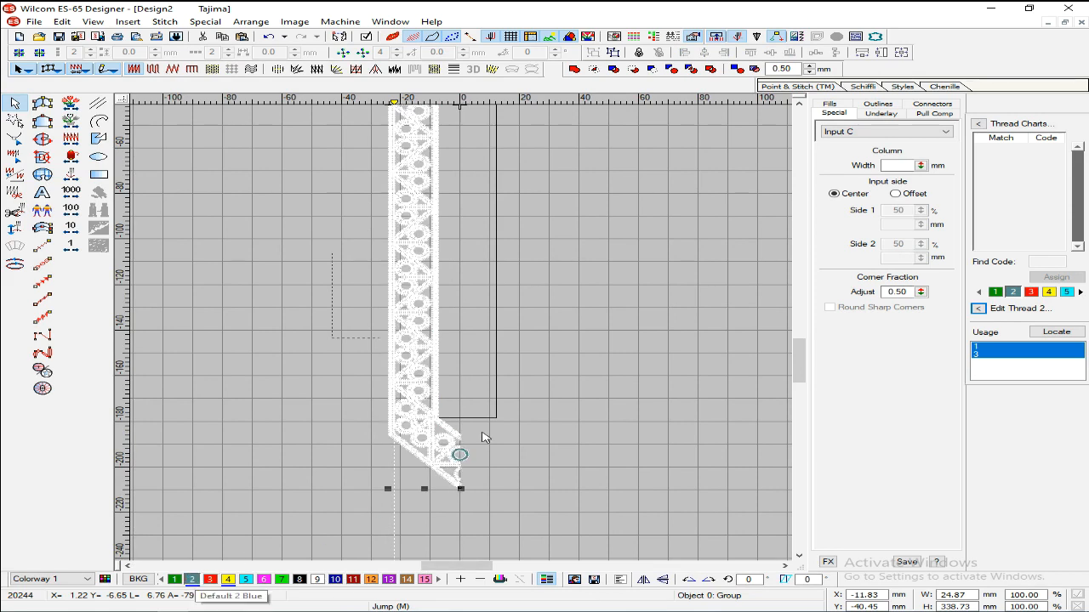
{"action": "key", "text": "Escape"}
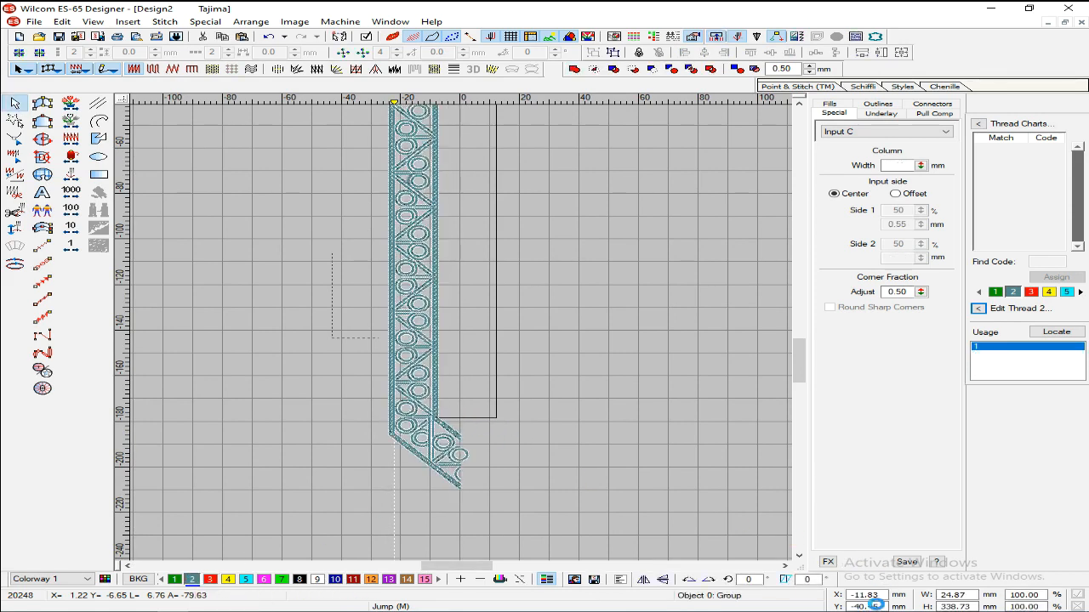
- Duplicate the grouped border to X 11.83 mm and mirror the copy horizontally to complete the pointed corner
{"action": "key", "text": "BackSpace"}
{"action": "key", "text": "Return"}
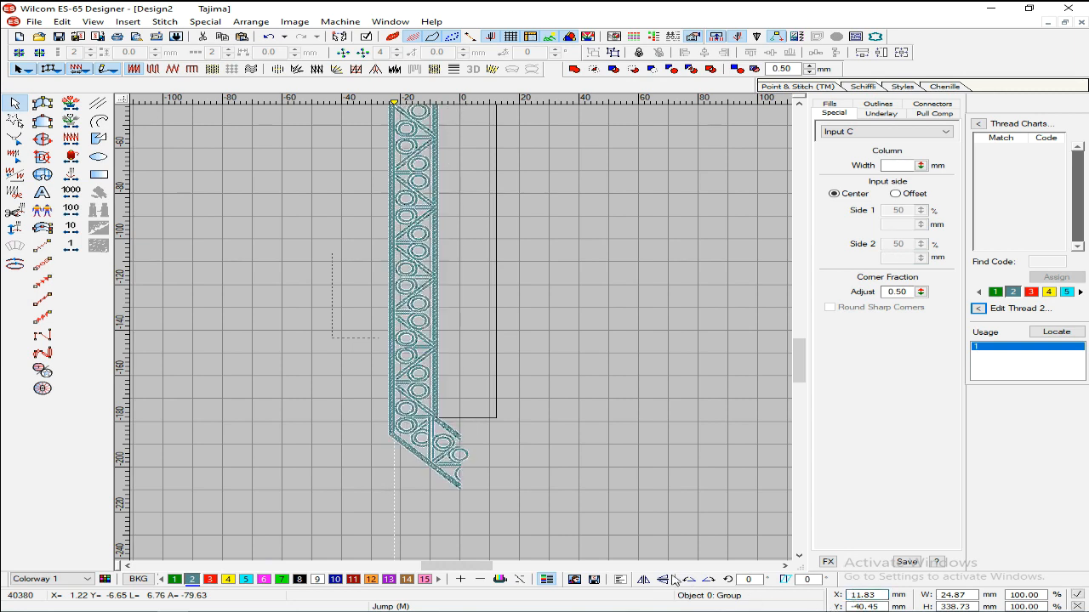
{"action": "left_click", "coordinate": [644, 581]}
{"action": "left_click", "coordinate": [672, 439]}
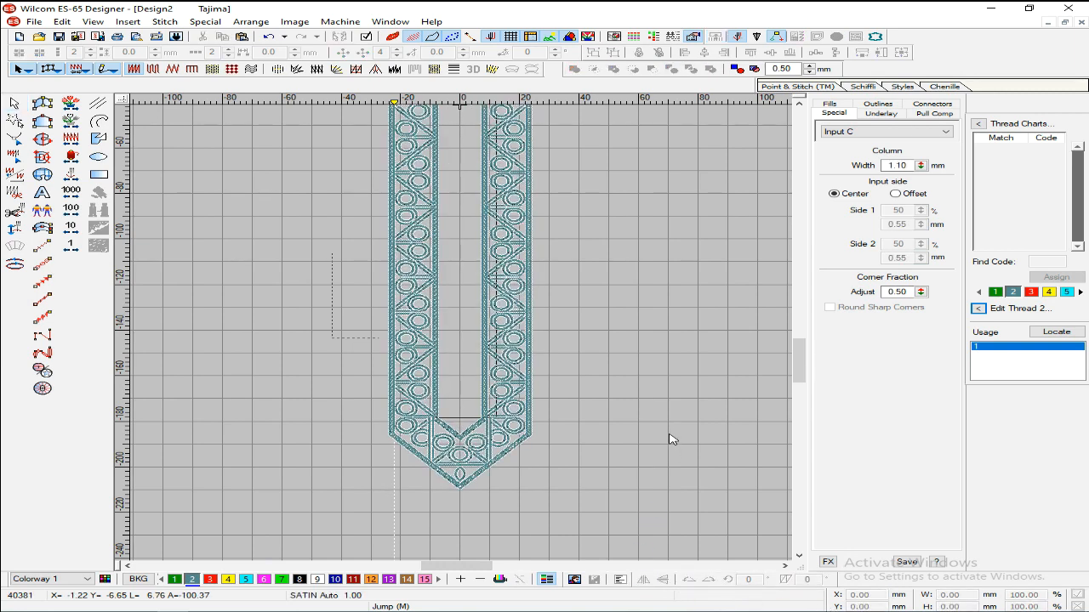
- Turn on the realistic stitch preview and examine the mirrored columns and the pointed lower corner
{"action": "key", "text": "0"}
{"action": "key", "text": "z"}
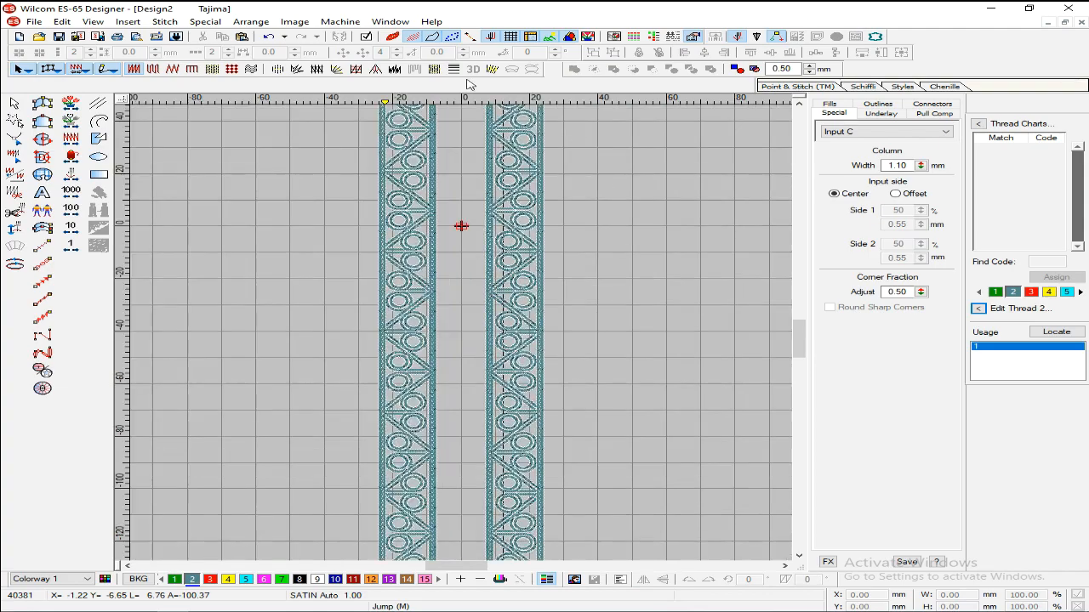
{"action": "left_click", "coordinate": [395, 38]}
{"action": "key", "text": "0"}
{"action": "scroll", "coordinate": [539, 218], "scroll_direction": "down", "scroll_amount": 3}
{"action": "key", "text": "z"}
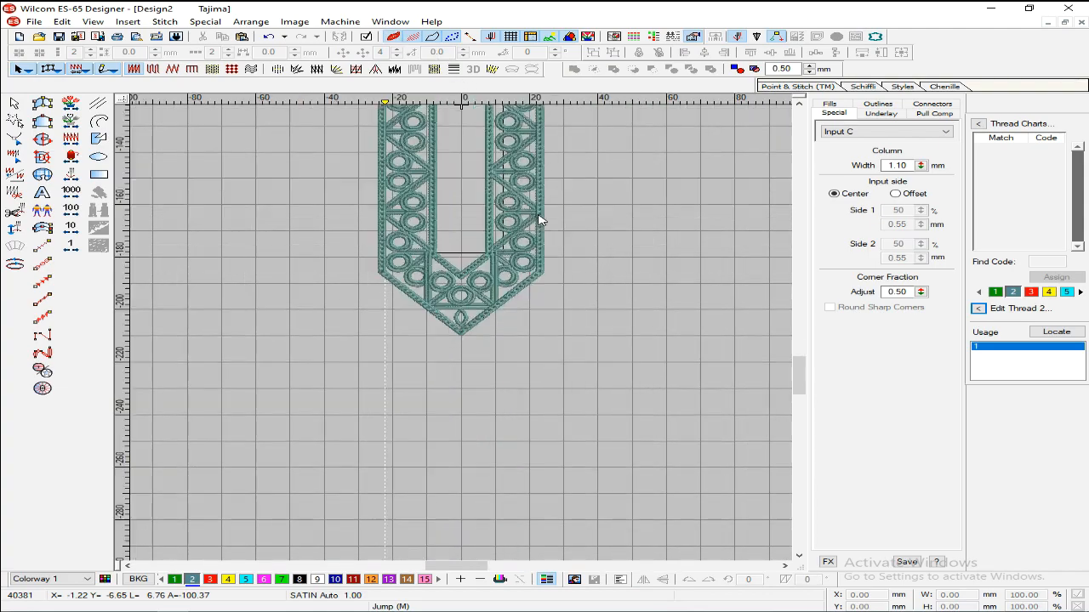
{"action": "key", "text": "z"}
{"action": "scroll", "coordinate": [541, 218], "scroll_direction": "up", "scroll_amount": 2}
{"action": "key", "text": "shift+z"}
{"action": "key", "text": "z"}
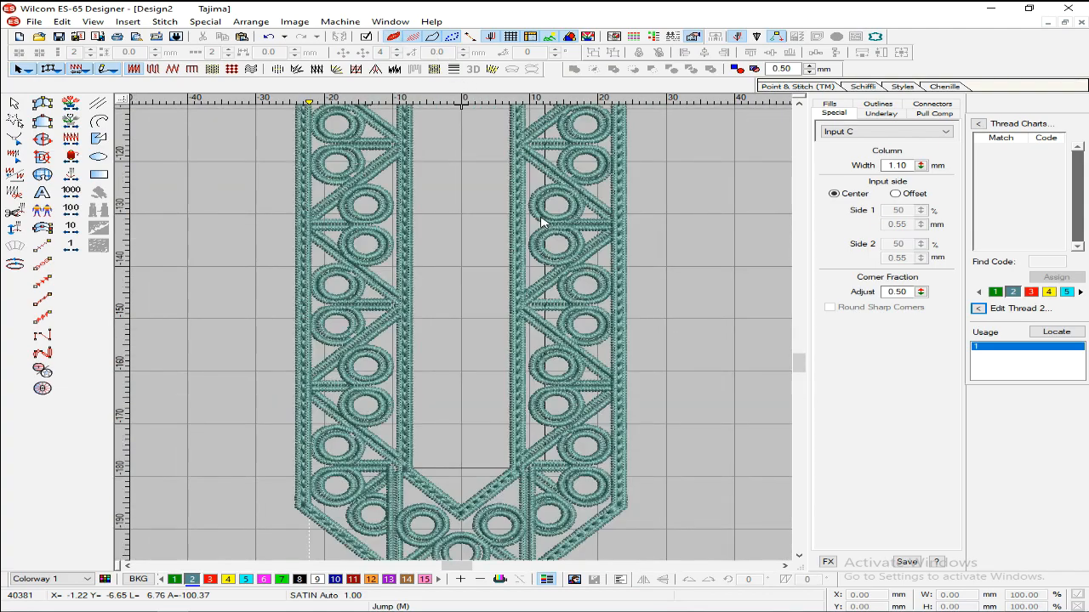
- Hide the stitches and set the long rectangular vector outline's X position to 0 mm
{"action": "key", "text": "shift+z"}
{"action": "scroll", "coordinate": [541, 223], "scroll_direction": "up", "scroll_amount": 3}
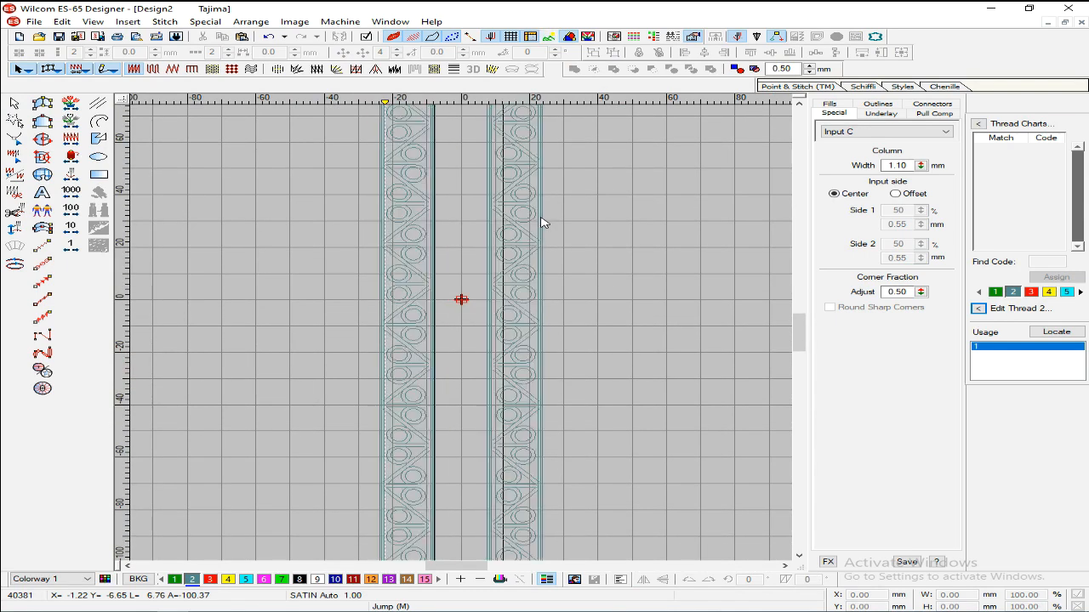
{"action": "key", "text": "z"}
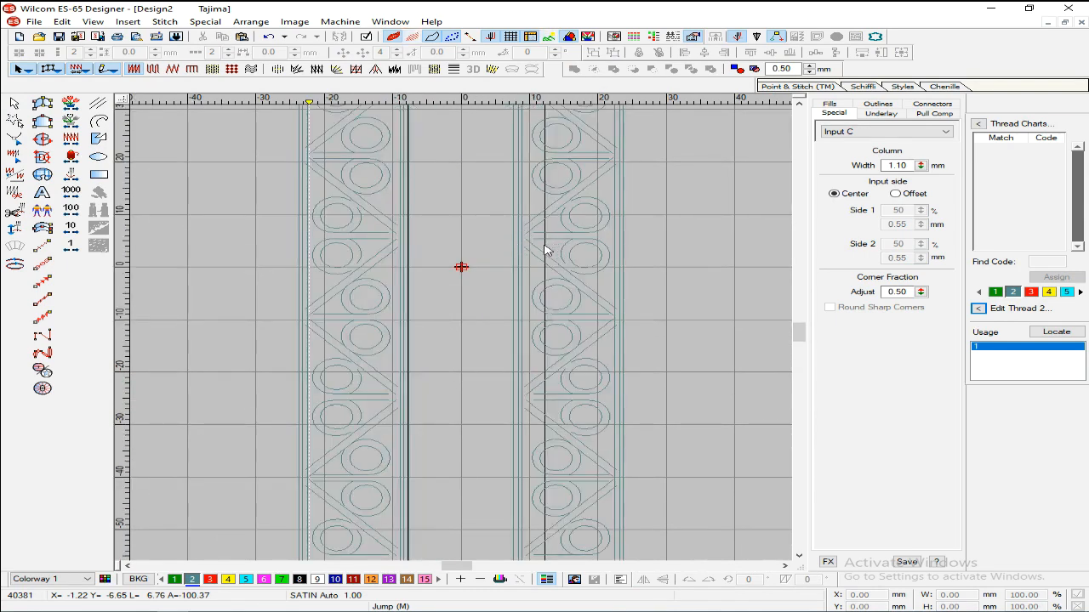
{"action": "left_click", "coordinate": [546, 250]}
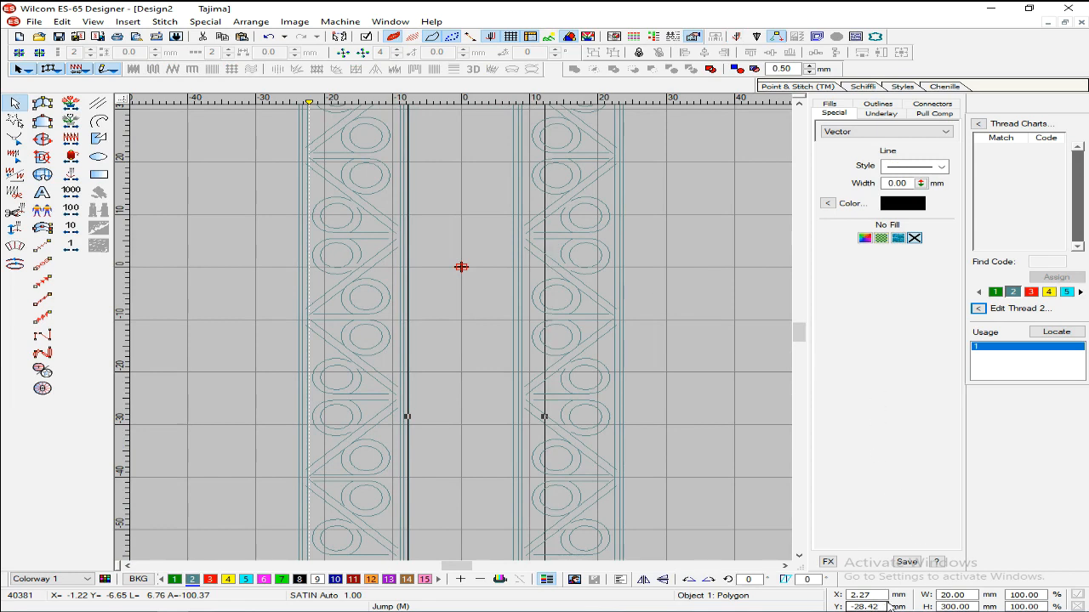
{"action": "left_click_drag", "start_coordinate": [880, 596], "coordinate": [808, 597]}
{"action": "type", "text": "0"}
{"action": "key", "text": "Return"}
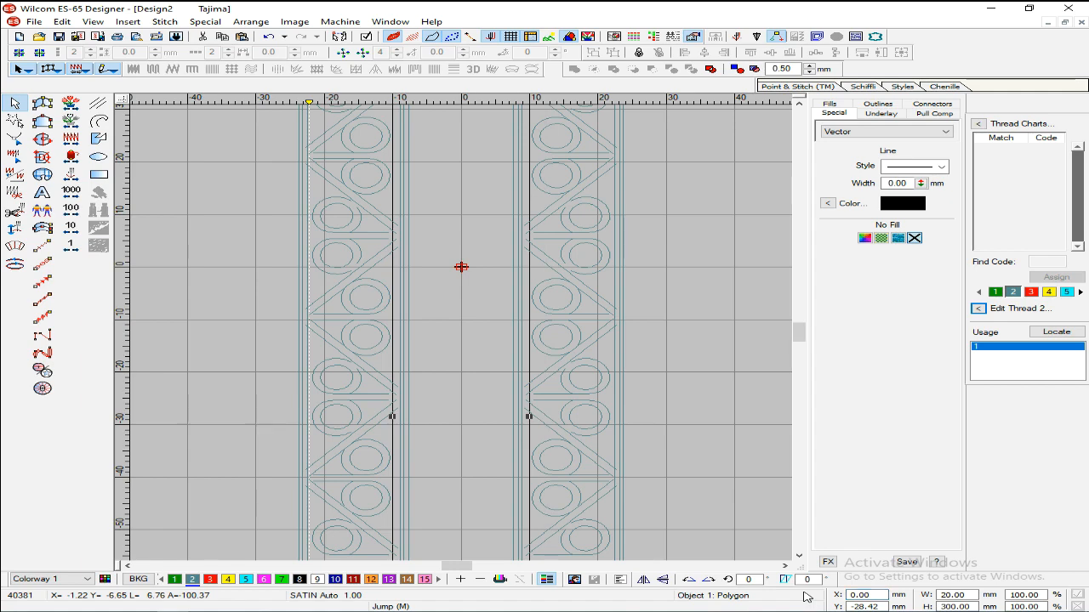
- Show the stitches without the outlines and examine both border columns up to their open upper ends
{"action": "key", "text": "Escape"}
{"action": "scroll", "coordinate": [686, 423], "scroll_direction": "down", "scroll_amount": 6}
{"action": "key", "text": "shift+z"}
{"action": "key", "text": "z"}
{"action": "left_click", "coordinate": [412, 36]}
{"action": "key", "text": "shift+z"}
{"action": "scroll", "coordinate": [508, 245], "scroll_direction": "up", "scroll_amount": 8}
{"action": "scroll", "coordinate": [503, 248], "scroll_direction": "down", "scroll_amount": 5}
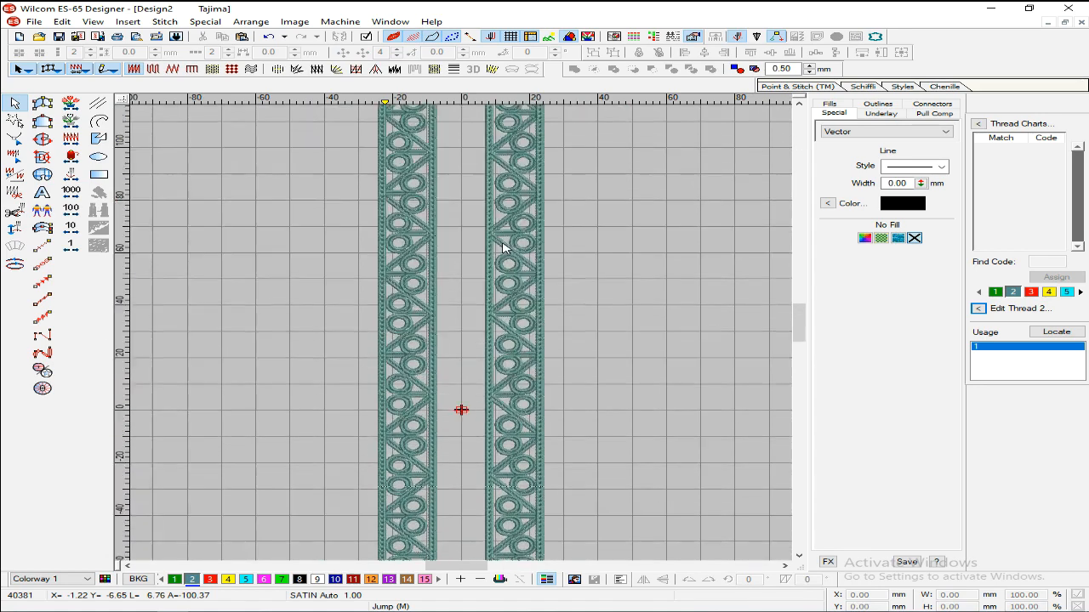
{"action": "scroll", "coordinate": [341, 251], "scroll_direction": "up", "scroll_amount": 3}
{"action": "key", "text": "z"}
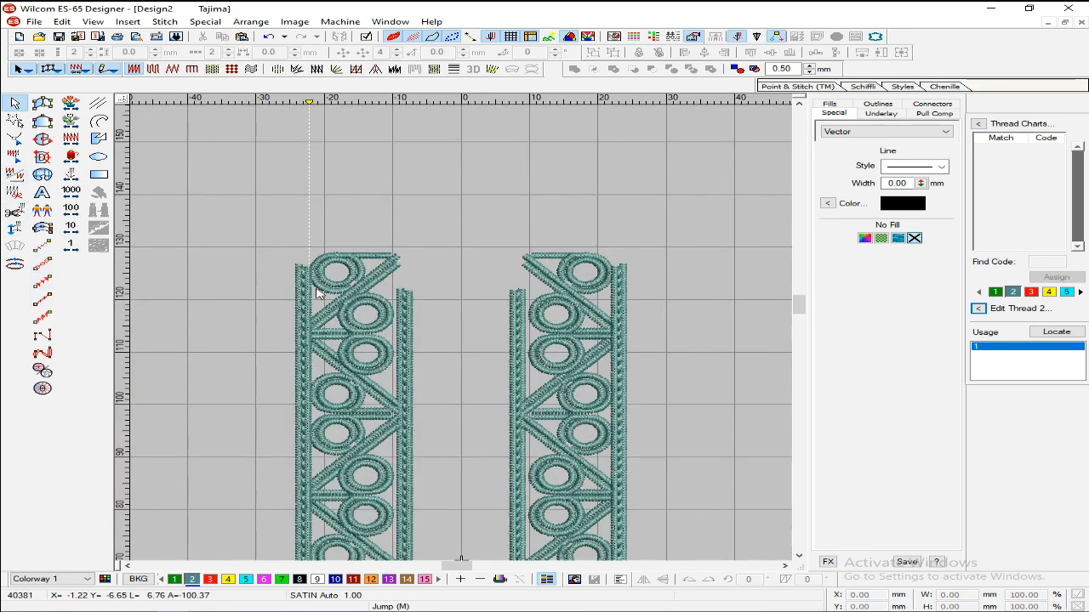
- Draw a V-shaped satin column about 4 mm wide and 7 mm tall, pointing left, above the left border column
{"action": "left_click", "coordinate": [43, 228]}
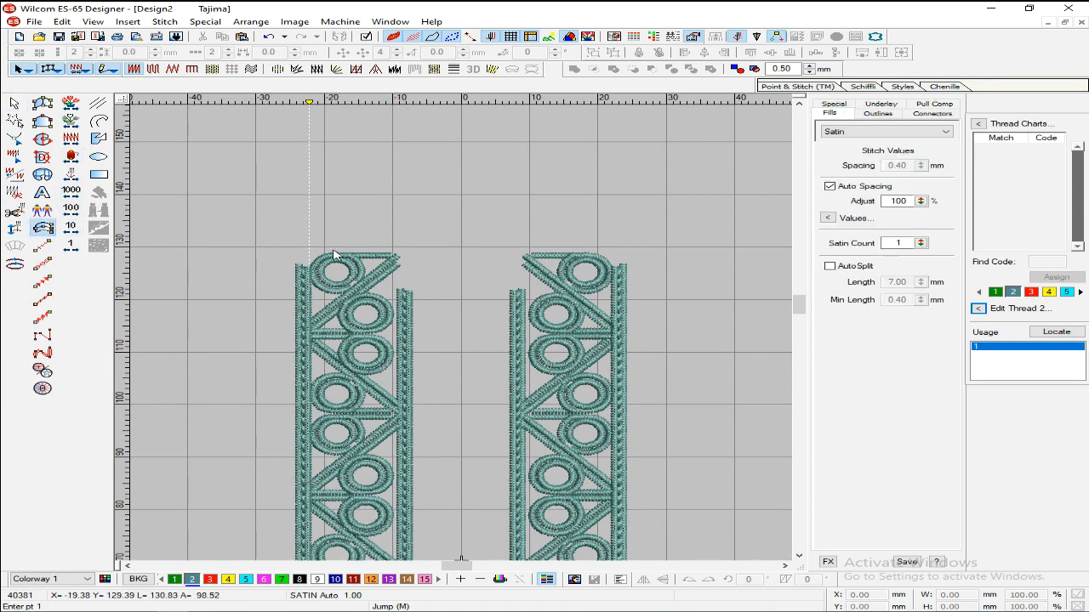
{"action": "left_click", "coordinate": [340, 198]}
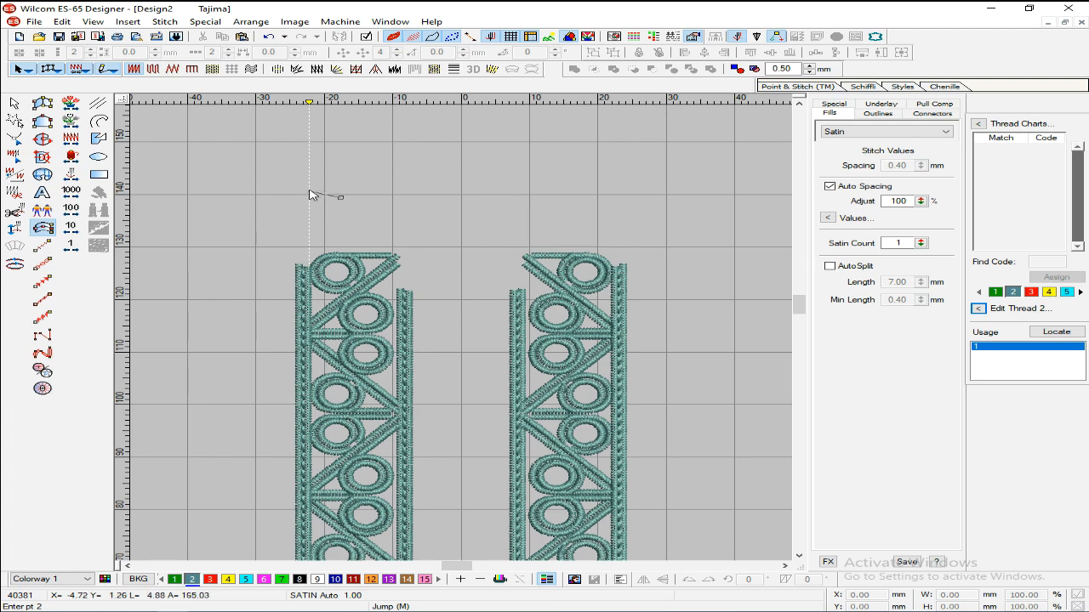
{"action": "left_click", "coordinate": [323, 182]}
{"action": "key", "text": "Escape"}
{"action": "left_click", "coordinate": [314, 168]}
{"action": "left_click", "coordinate": [298, 181]}
{"action": "left_click", "coordinate": [324, 203]}
{"action": "key", "text": "Return"}
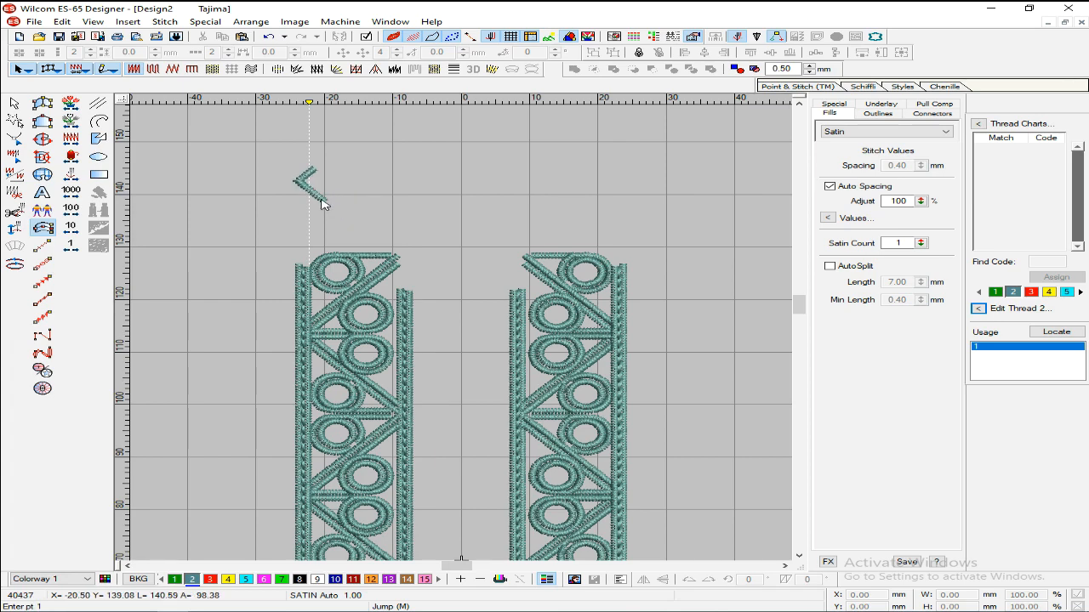
- Duplicate the V-shaped satin column and place the copy about 5 mm below the original, forming a zigzag
{"action": "key", "text": "Escape"}
{"action": "key", "text": "ctrl+d"}
{"action": "left_click_drag", "start_coordinate": [319, 187], "coordinate": [317, 212]}
{"action": "left_click", "coordinate": [431, 188]}
{"action": "scroll", "coordinate": [419, 197], "scroll_direction": "down", "scroll_amount": 1}
{"action": "scroll", "coordinate": [382, 212], "scroll_direction": "up", "scroll_amount": 2}
{"action": "scroll", "coordinate": [362, 217], "scroll_direction": "down", "scroll_amount": 1}
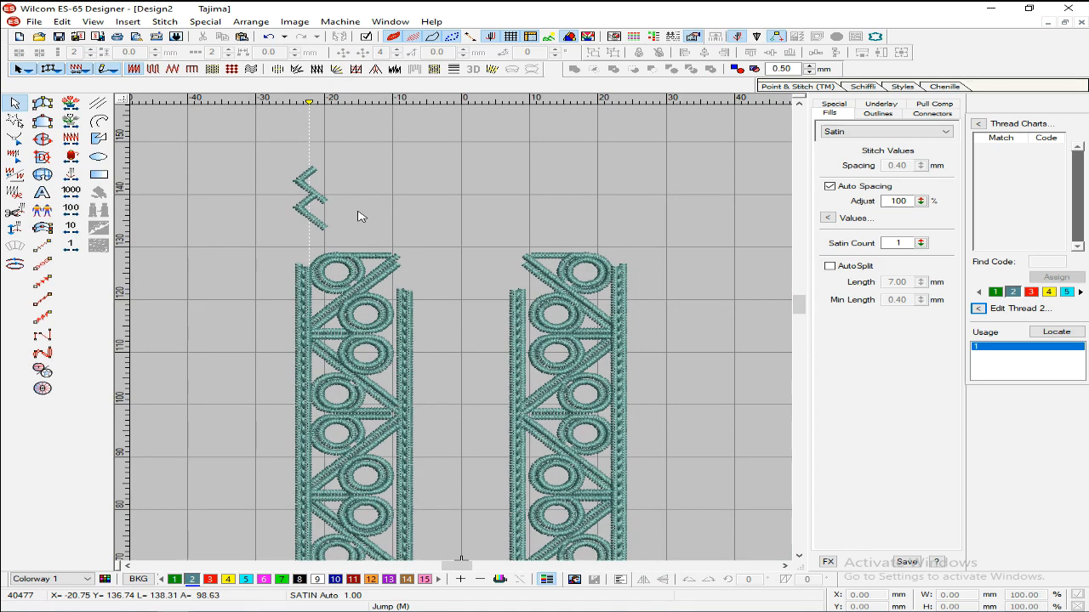
- Move the zigzag onto the vertical centre line between the border columns and delete its lower V-shaped column
{"action": "left_click_drag", "start_coordinate": [254, 253], "coordinate": [254, 253]}
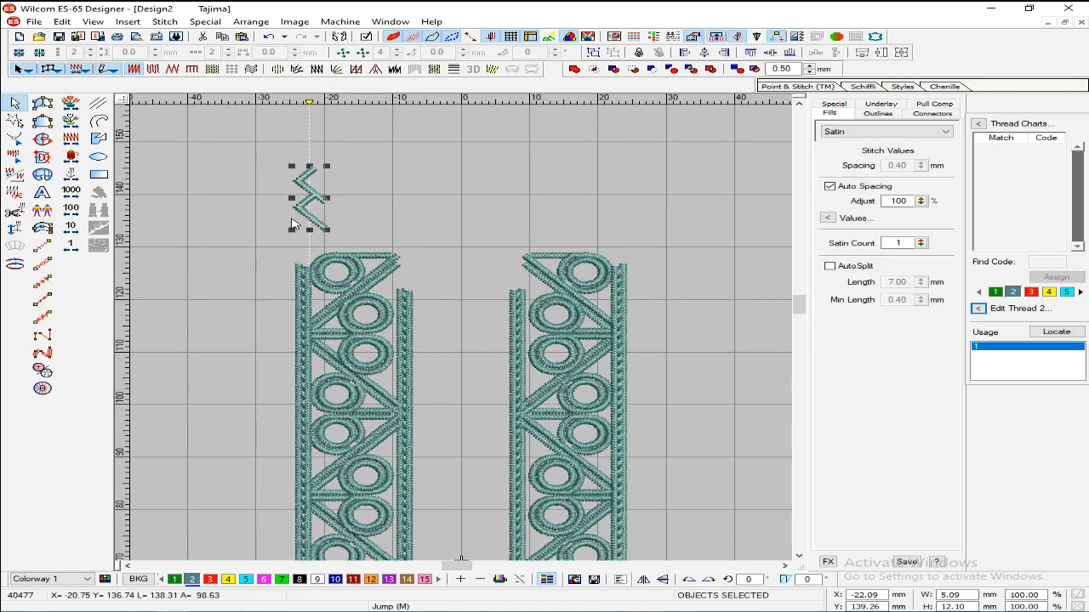
{"action": "left_click_drag", "start_coordinate": [317, 206], "coordinate": [453, 214]}
{"action": "key", "text": "b"}
{"action": "left_click_drag", "start_coordinate": [519, 221], "coordinate": [389, 140]}
{"action": "scroll", "coordinate": [525, 230], "scroll_direction": "down", "scroll_amount": 3}
{"action": "left_click", "coordinate": [454, 300]}
{"action": "left_click", "coordinate": [454, 305]}
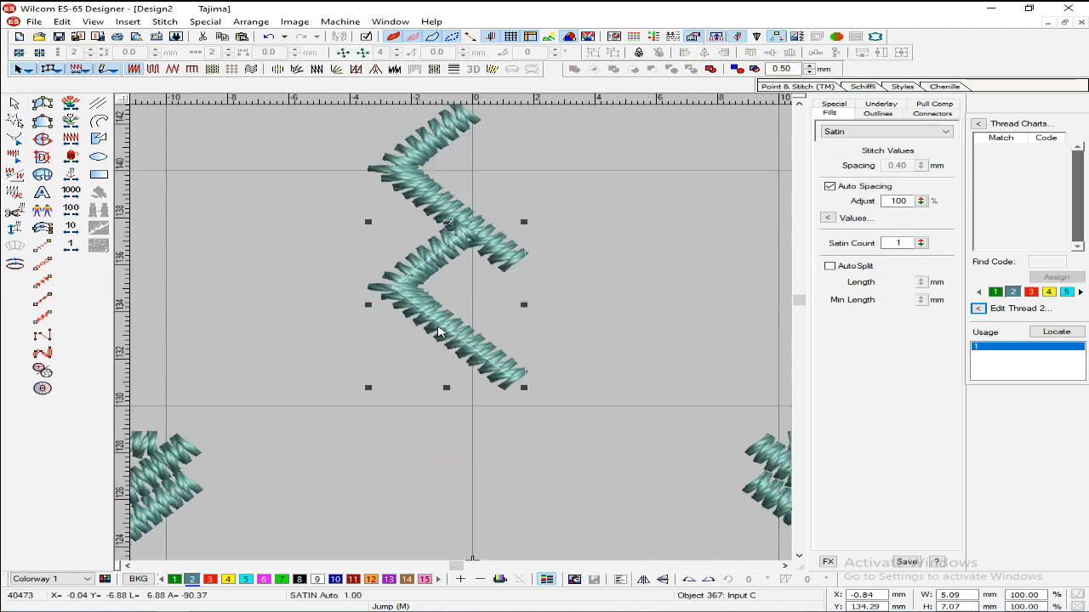
{"action": "key", "text": "Delete"}
- Reshape the remaining V-shaped satin column to about 4 mm wide and 6 mm tall, with both ends on the vertical zero line
{"action": "key", "text": "h"}
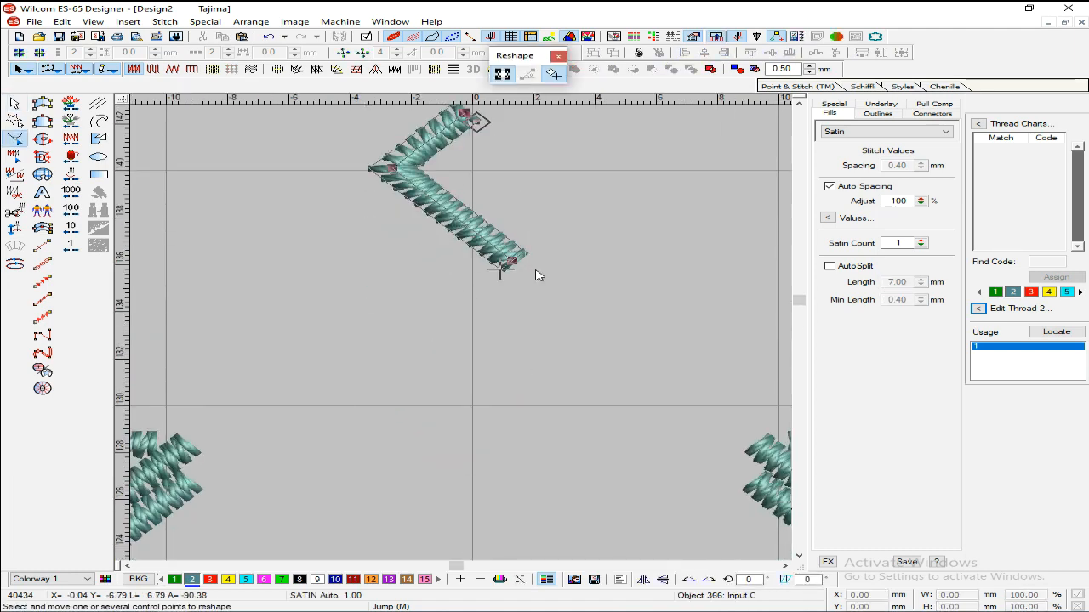
{"action": "key", "text": "b"}
{"action": "left_click_drag", "start_coordinate": [554, 295], "coordinate": [394, 226]}
{"action": "left_click_drag", "start_coordinate": [605, 452], "coordinate": [519, 380]}
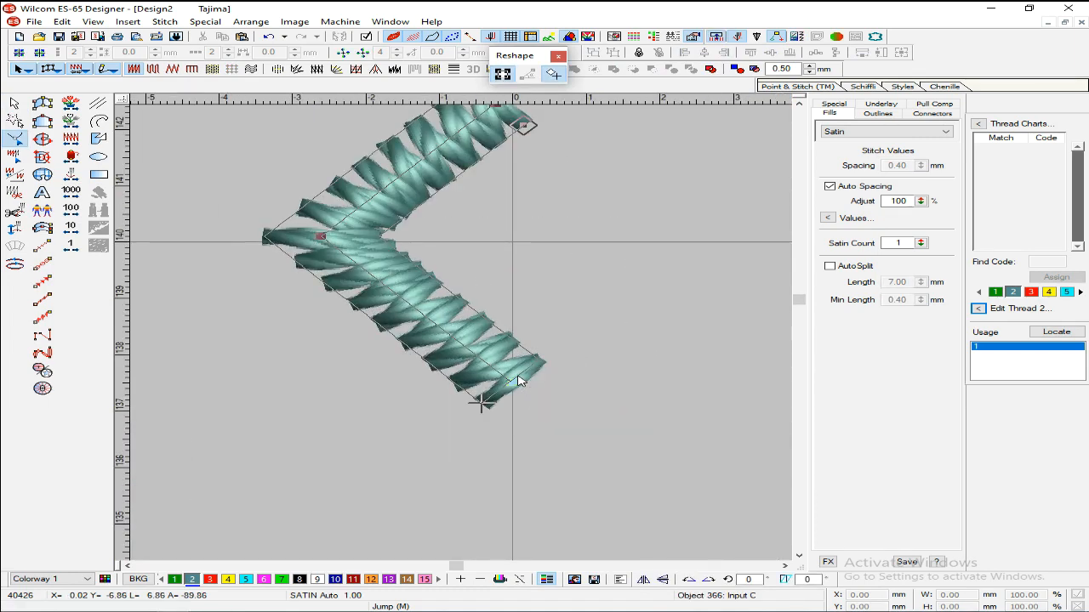
{"action": "scroll", "coordinate": [548, 293], "scroll_direction": "up", "scroll_amount": 3}
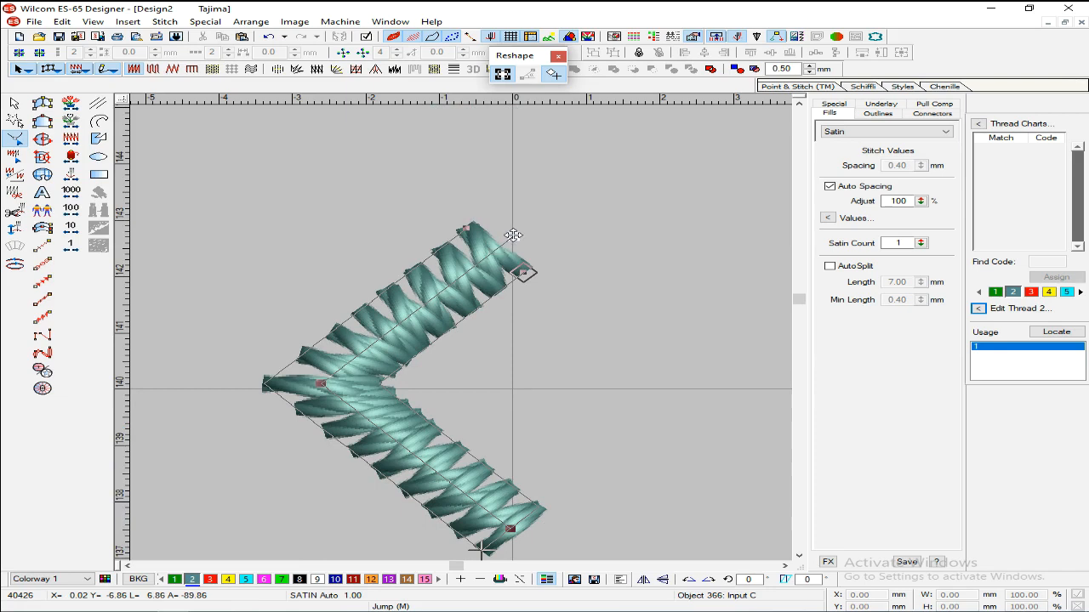
{"action": "left_click_drag", "start_coordinate": [512, 237], "coordinate": [515, 235]}
{"action": "key", "text": "Escape"}
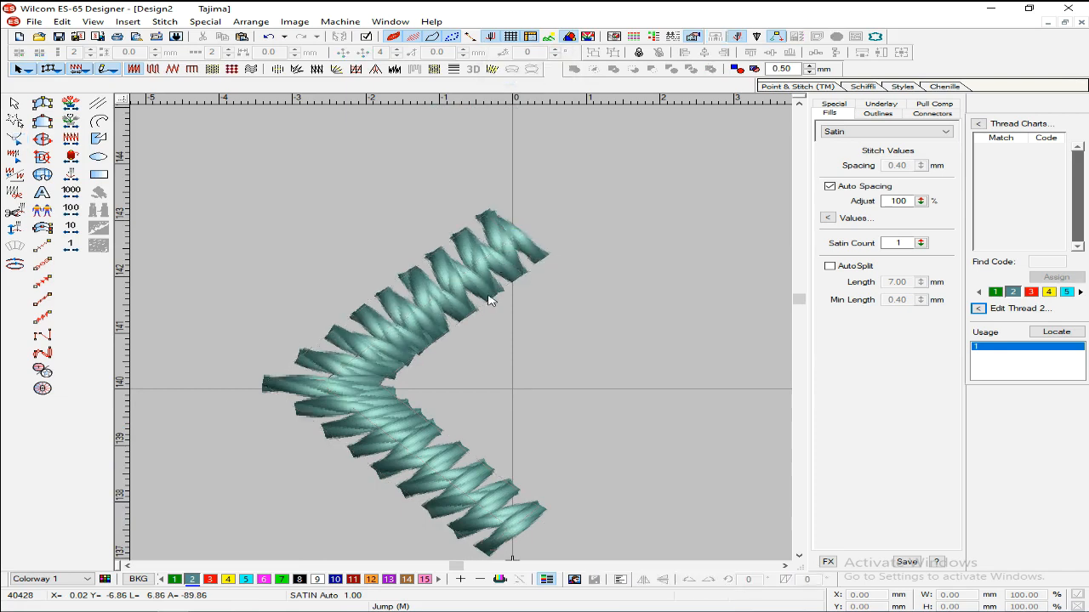
- Duplicate the V-shaped satin column and place the copy about 4 mm below the original
{"action": "key", "text": "shift+z"}
{"action": "key", "text": "shift+z"}
{"action": "left_click", "coordinate": [457, 322]}
{"action": "left_click_drag", "start_coordinate": [453, 330], "coordinate": [446, 409]}
{"action": "key", "text": "z"}
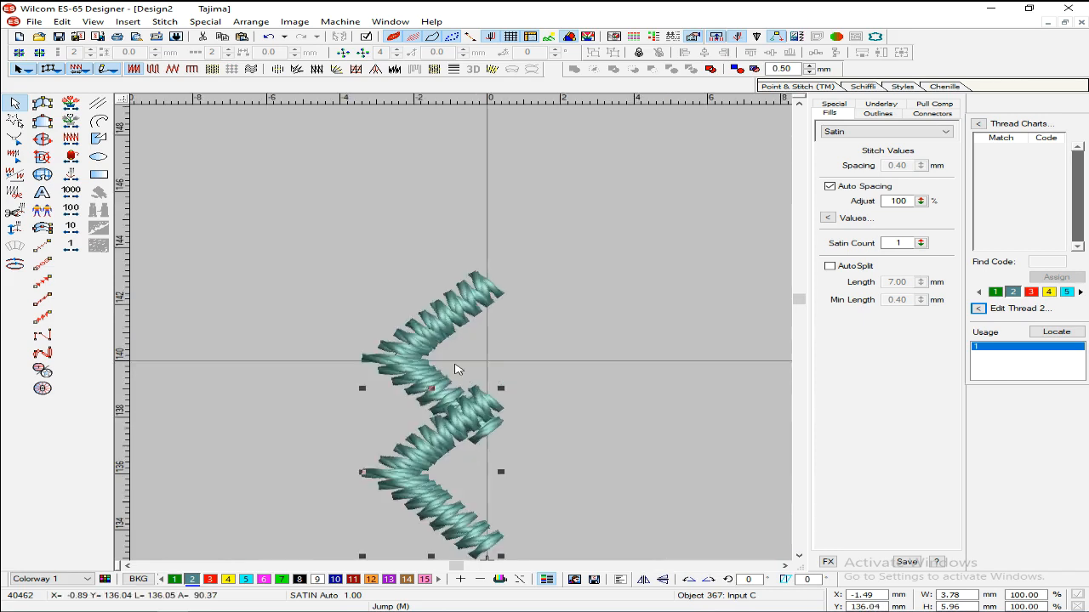
{"action": "key", "text": "h"}
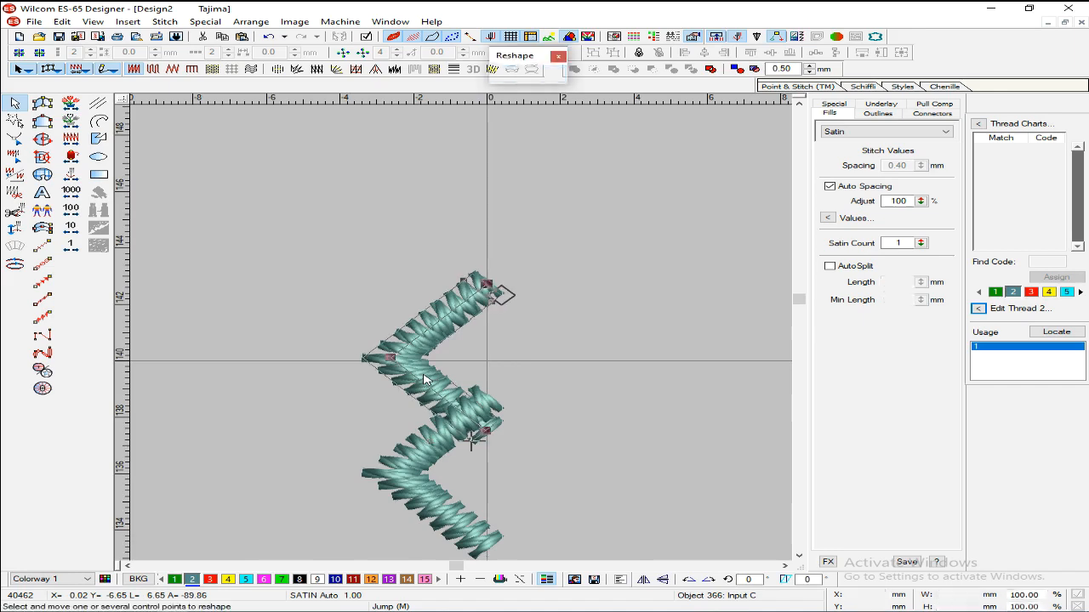
{"action": "left_click_drag", "start_coordinate": [318, 491], "coordinate": [317, 492]}
{"action": "key", "text": "Escape"}
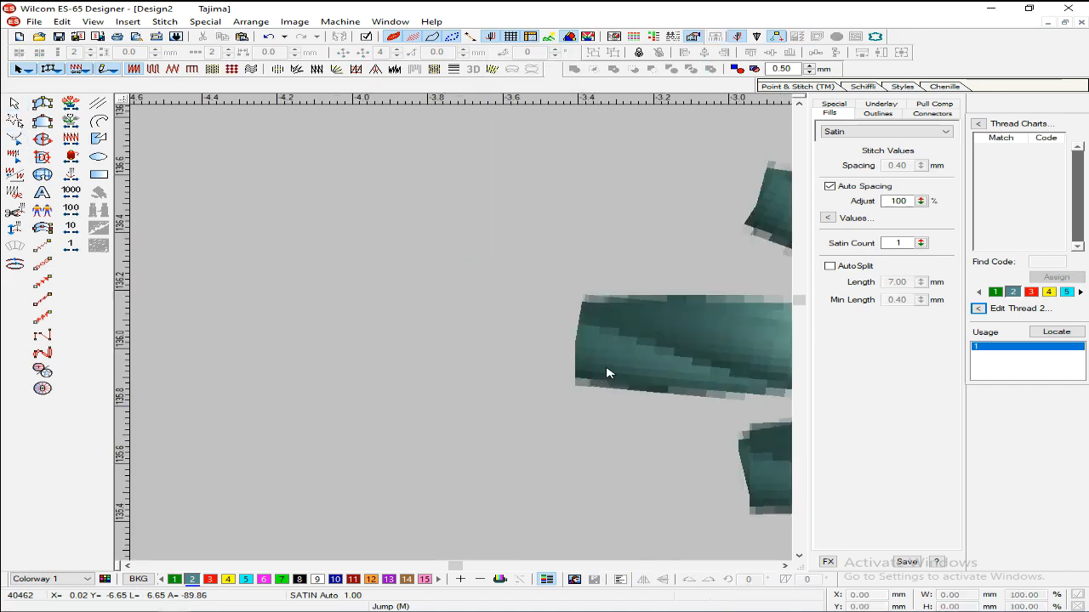
- Move the lower V-shaped column up so it overlaps the original, offset about 2.5 mm below it
{"action": "key", "text": "shift+z"}
{"action": "key", "text": "shift+z"}
{"action": "key", "text": "shift+z"}
{"action": "key", "text": "shift+z"}
{"action": "left_click", "coordinate": [518, 330]}
{"action": "left_click_drag", "start_coordinate": [515, 332], "coordinate": [519, 308]}
{"action": "key", "text": "Escape"}
{"action": "key", "text": "shift+z"}
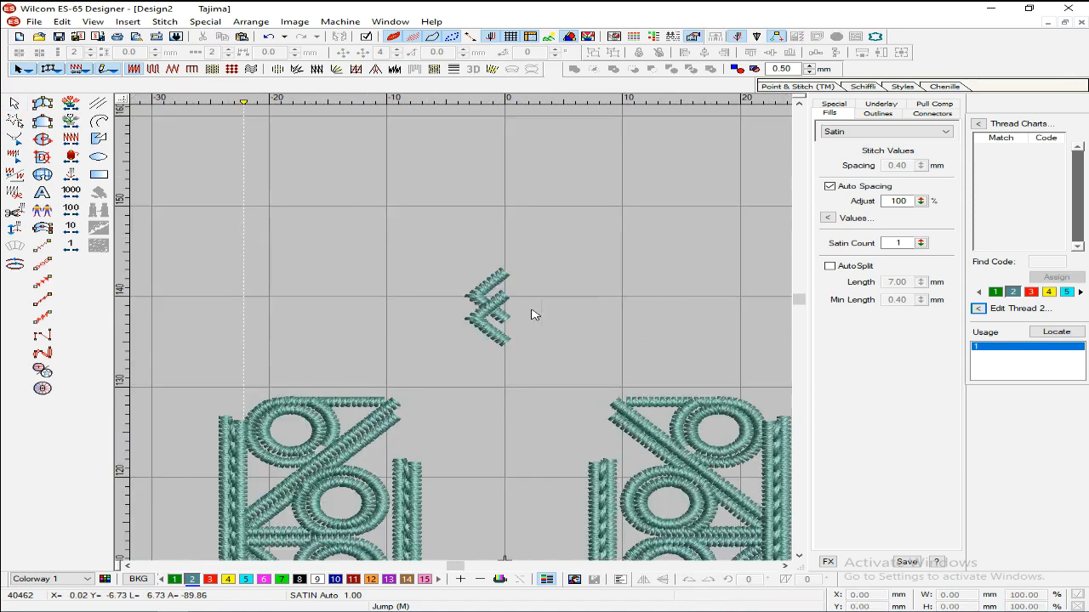
{"action": "key", "text": "z"}
{"action": "key", "text": "z"}
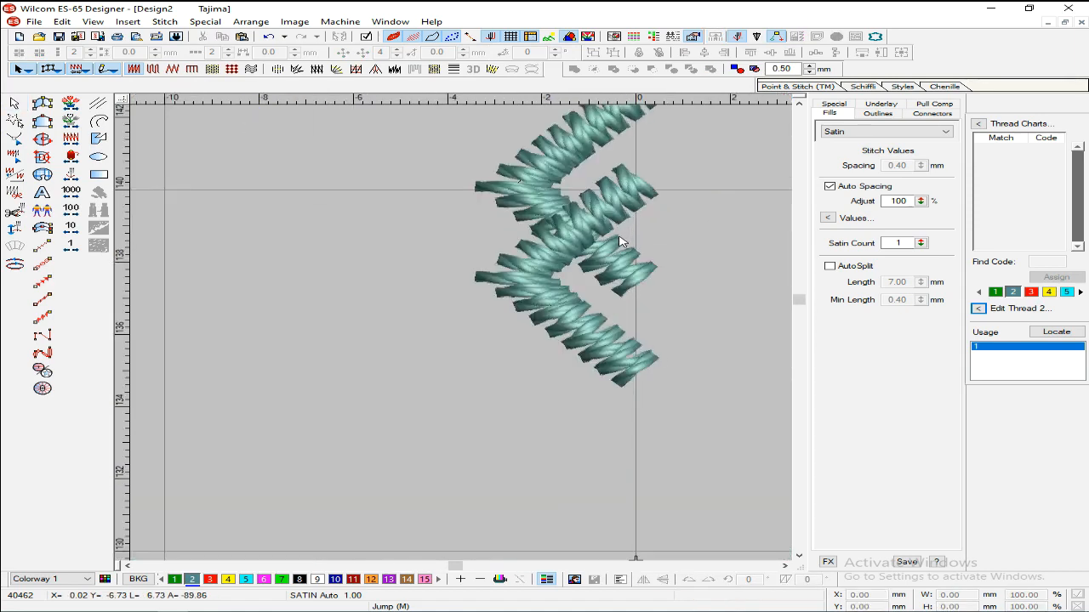
- Duplicate the two overlapping V-shaped columns and place the copies about 5 mm lower in a continuous chain
{"action": "key", "text": "shift+z"}
{"action": "key", "text": "Escape"}
{"action": "left_click_drag", "start_coordinate": [576, 221], "coordinate": [423, 384]}
{"action": "left_click_drag", "start_coordinate": [634, 164], "coordinate": [466, 387]}
{"action": "left_click_drag", "start_coordinate": [498, 341], "coordinate": [556, 377]}
{"action": "key", "text": "shift+z"}
{"action": "key", "text": "Escape"}
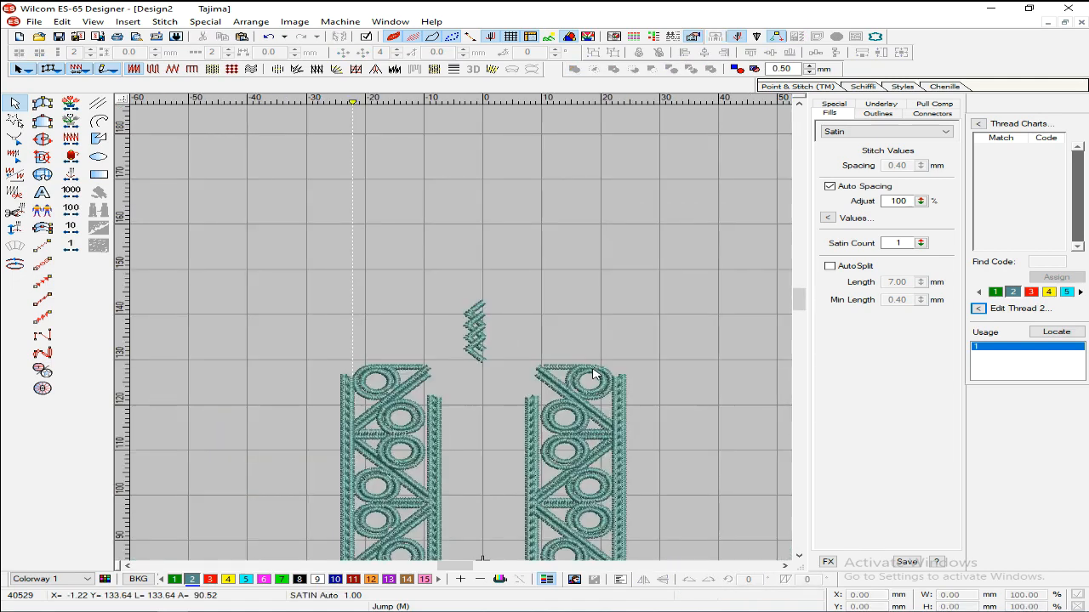
{"action": "key", "text": "z"}
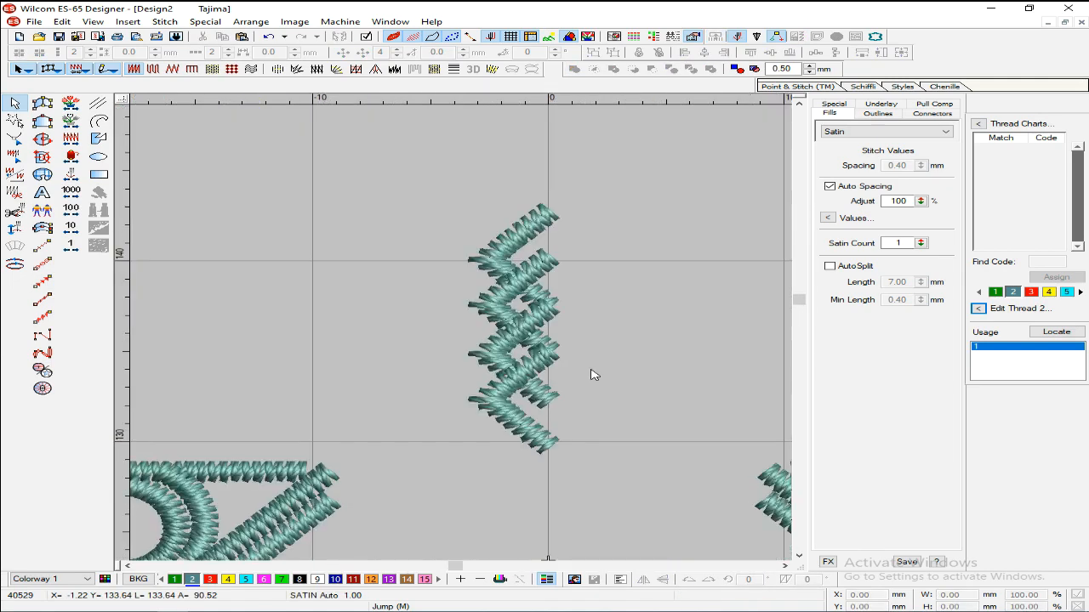
{"action": "key", "text": "shift+z"}
{"action": "key", "text": "z"}
{"action": "key", "text": "z"}
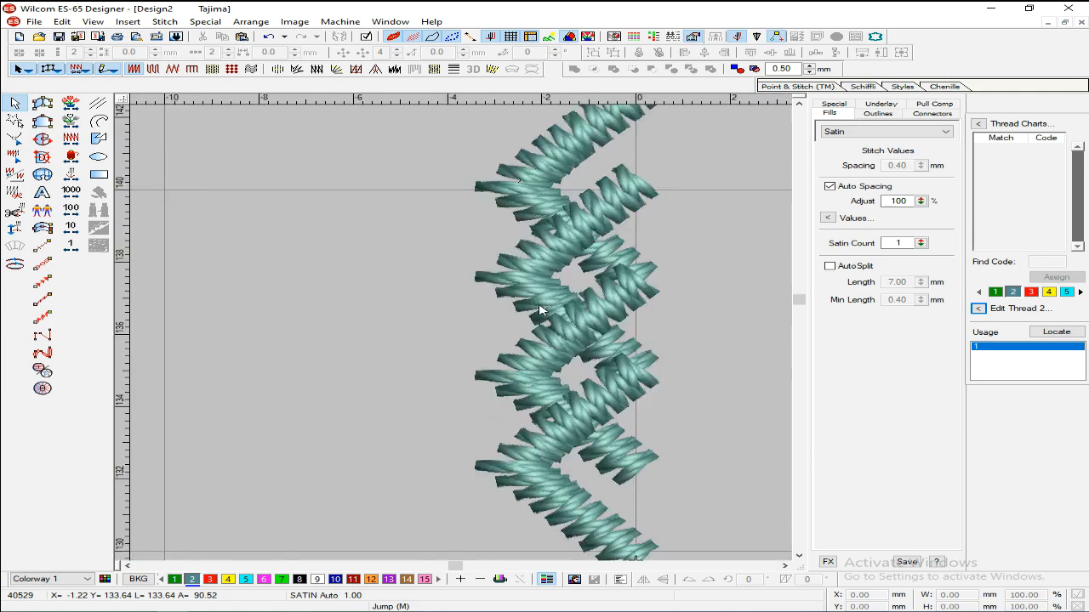
- Switch to plain stitch and outline display and check the column width settings of the top V-shaped column
{"action": "left_click", "coordinate": [393, 37]}
{"action": "left_click", "coordinate": [411, 37]}
{"action": "left_click", "coordinate": [539, 149]}
{"action": "left_click", "coordinate": [835, 103]}
{"action": "key", "text": "Escape"}
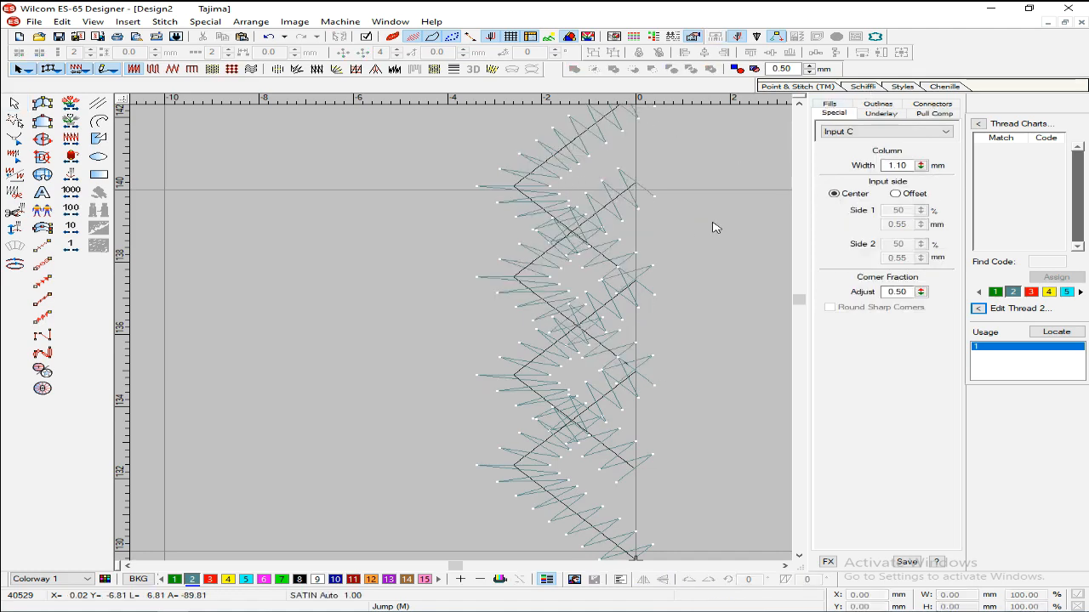
- Delete the lower pair of V-shaped columns and move the remaining pair against the outer side of the left border column's upper end
{"action": "scroll", "coordinate": [681, 234], "scroll_direction": "down", "scroll_amount": 2}
{"action": "scroll", "coordinate": [637, 236], "scroll_direction": "up", "scroll_amount": 1}
{"action": "left_click", "coordinate": [508, 373]}
{"action": "key", "text": "Delete"}
{"action": "left_click_drag", "start_coordinate": [615, 159], "coordinate": [425, 398]}
{"action": "scroll", "coordinate": [502, 327], "scroll_direction": "down", "scroll_amount": 1}
{"action": "left_click_drag", "start_coordinate": [500, 326], "coordinate": [199, 454]}
{"action": "scroll", "coordinate": [199, 454], "scroll_direction": "down", "scroll_amount": 3}
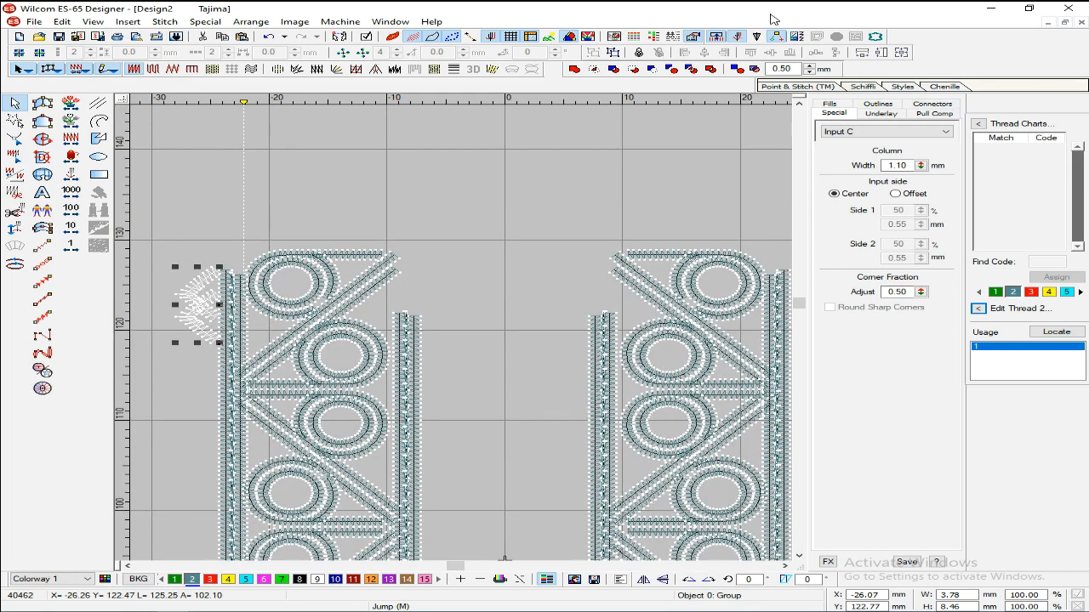
- Array the V-shaped pair down the outer side of the left border column in 1 column and 28 rows with 8.5 mm vertical spacing
{"action": "left_click", "coordinate": [19, 52]}
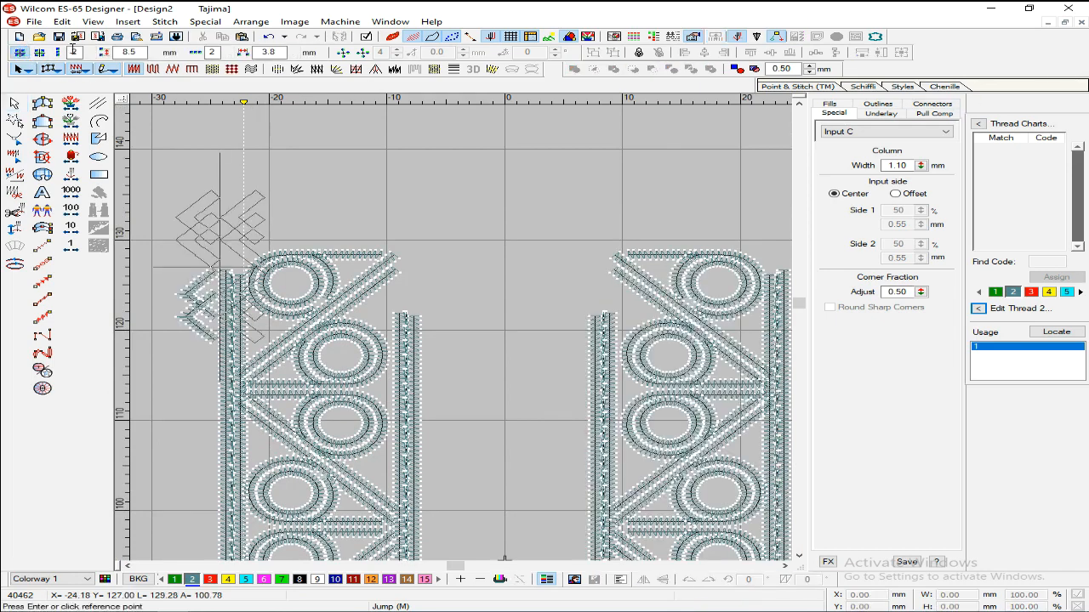
{"action": "left_click", "coordinate": [228, 55]}
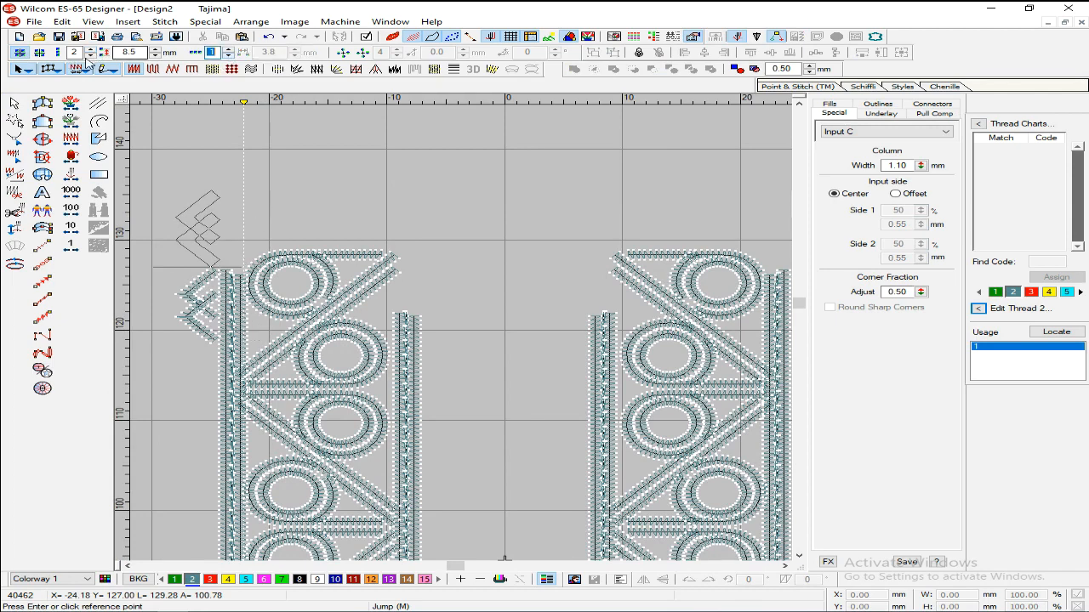
{"action": "left_click", "coordinate": [91, 50]}
{"action": "left_click", "coordinate": [93, 50]}
{"action": "left_click", "coordinate": [92, 50]}
{"action": "left_click", "coordinate": [93, 49]}
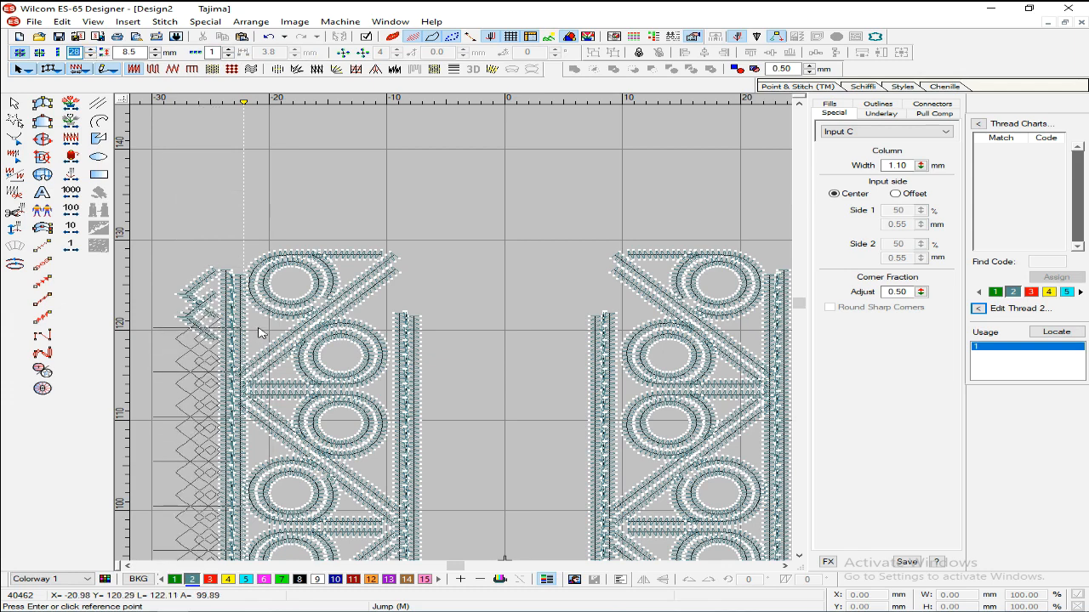
{"action": "left_click", "coordinate": [258, 331]}
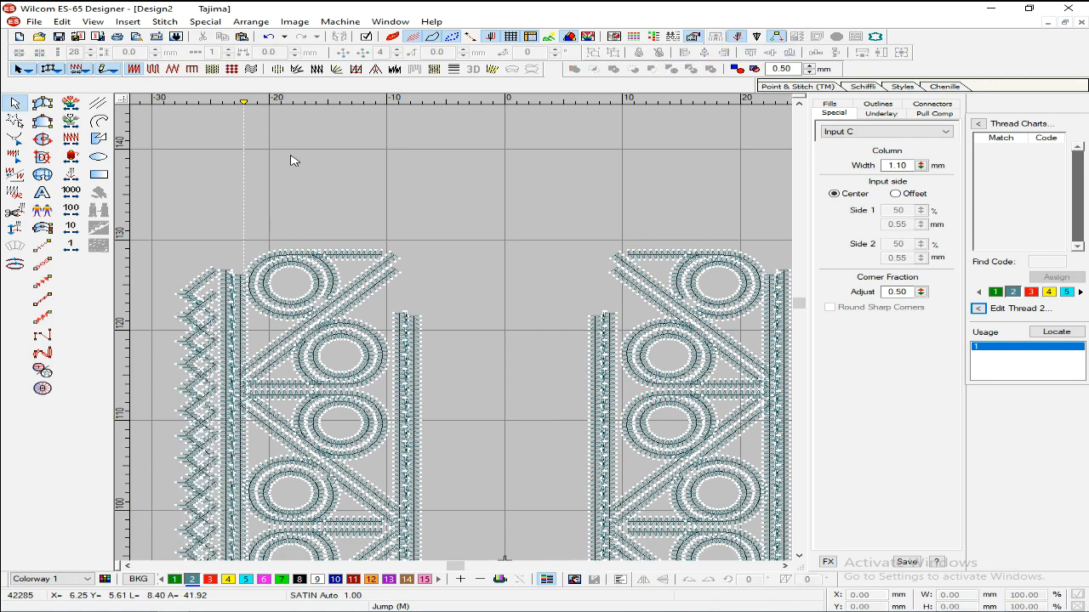
- Examine the arrayed zigzag edging along the left border column, in both plain and realistic stitch display
{"action": "scroll", "coordinate": [310, 183], "scroll_direction": "down", "scroll_amount": 1}
{"action": "key", "text": "shift+z"}
{"action": "scroll", "coordinate": [309, 185], "scroll_direction": "down", "scroll_amount": 2}
{"action": "key", "text": "shift+z"}
{"action": "scroll", "coordinate": [371, 202], "scroll_direction": "down", "scroll_amount": 5}
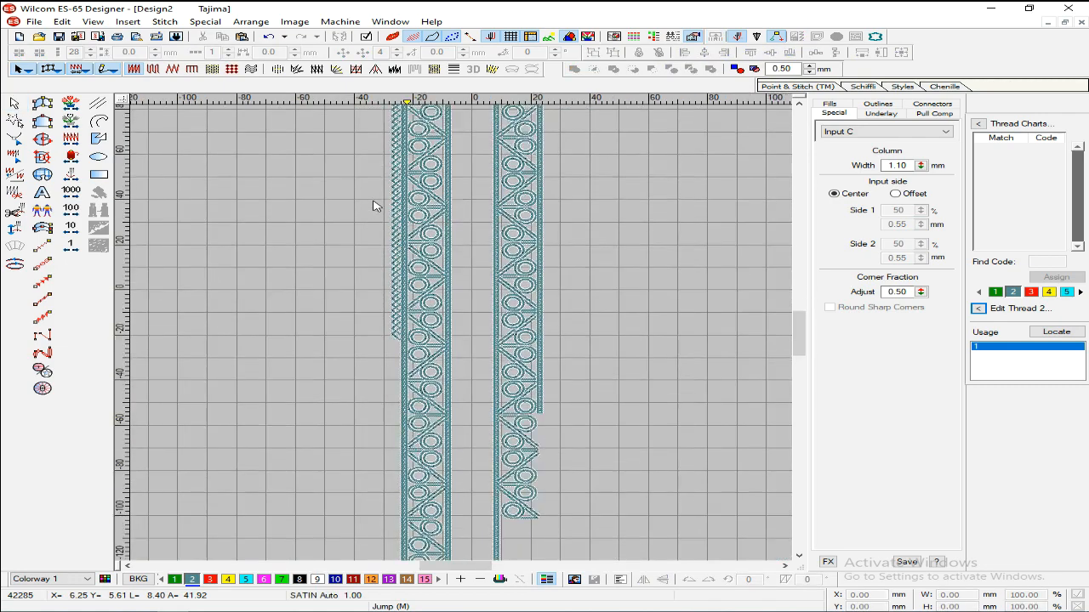
{"action": "key", "text": "z"}
{"action": "scroll", "coordinate": [377, 205], "scroll_direction": "up", "scroll_amount": 5}
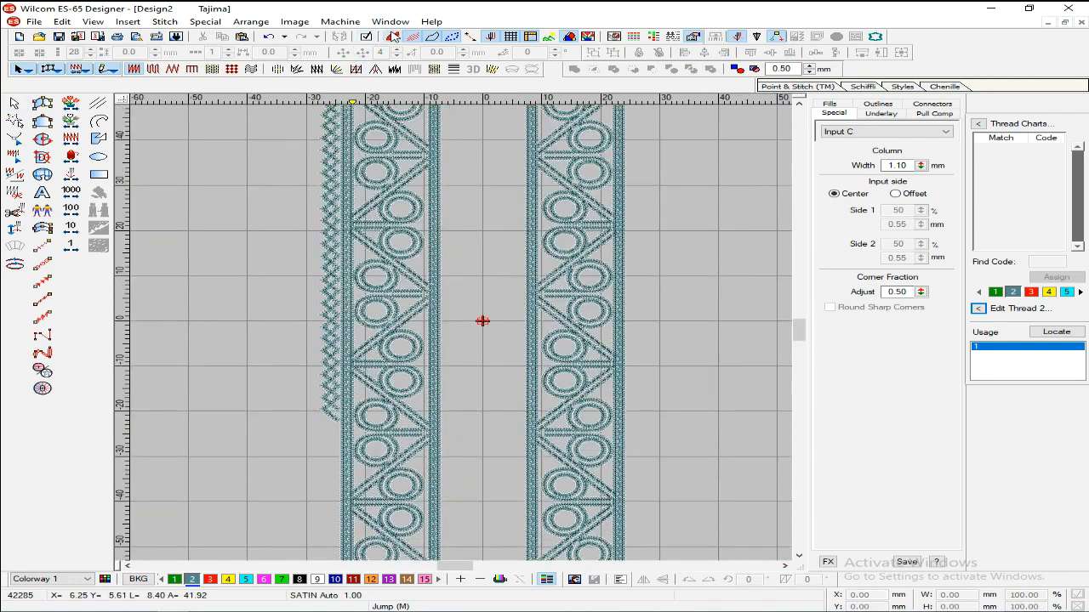
{"action": "left_click", "coordinate": [393, 37]}
{"action": "key", "text": "shift+z"}
{"action": "key", "text": "z"}
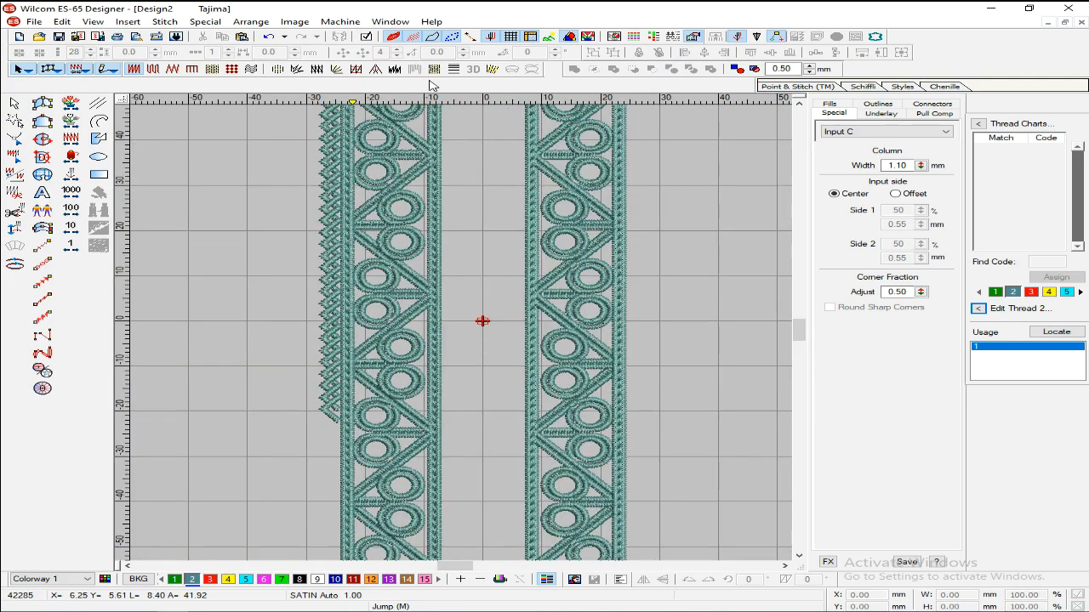
{"action": "key", "text": "z"}
{"action": "key", "text": "shift+z"}
{"action": "scroll", "coordinate": [328, 405], "scroll_direction": "up", "scroll_amount": 5}
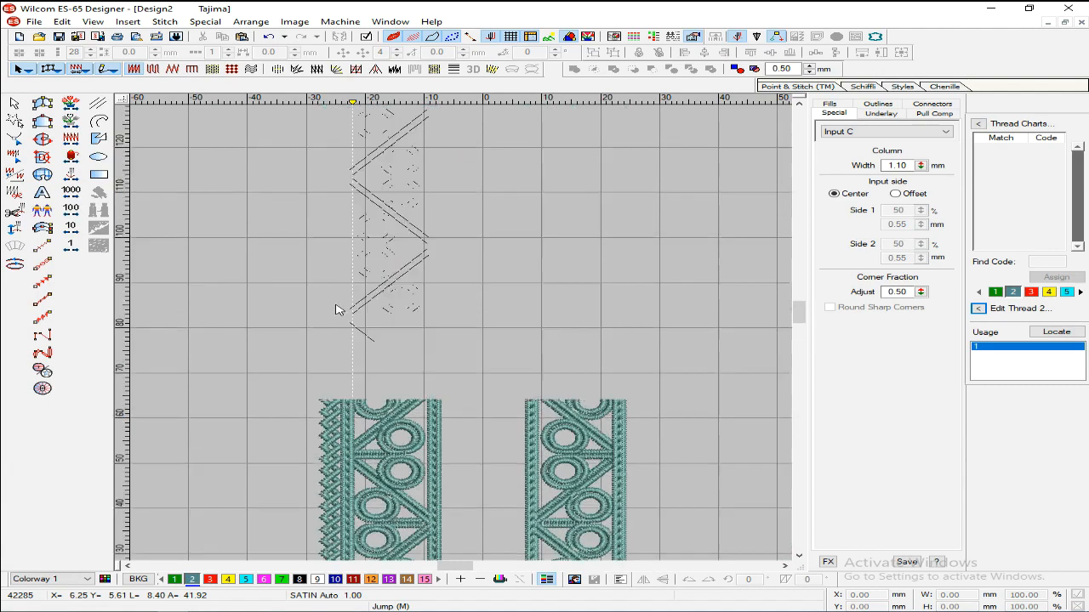
- Undo the array and convert the upper V of the original pair to a run stitch with 1.00 mm length
{"action": "key", "text": "ctrl+z"}
{"action": "key", "text": "b"}
{"action": "left_click_drag", "start_coordinate": [315, 165], "coordinate": [397, 275]}
{"action": "left_click", "coordinate": [340, 233]}
{"action": "left_click", "coordinate": [345, 244], "text": "ctrl"}
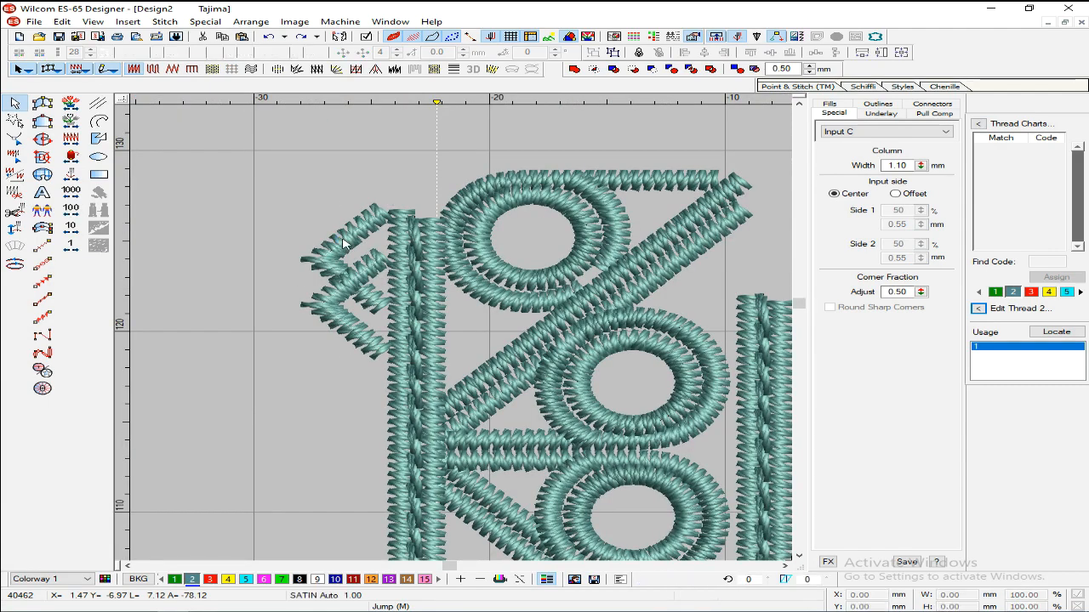
{"action": "left_click", "coordinate": [42, 247]}
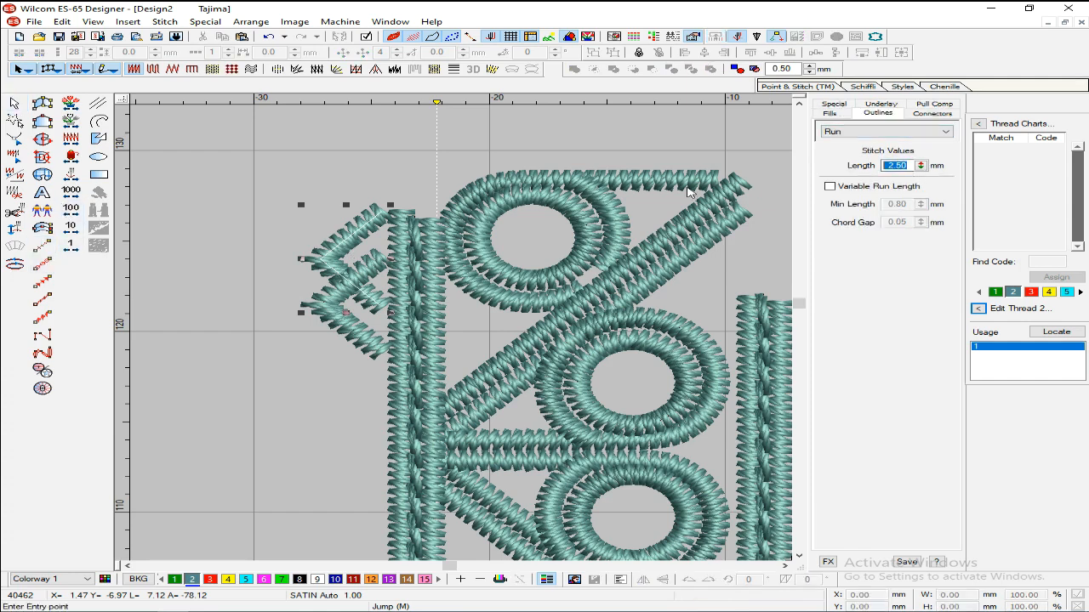
{"action": "key", "text": "Return"}
{"action": "key", "text": "Return"}
{"action": "left_click", "coordinate": [349, 296]}
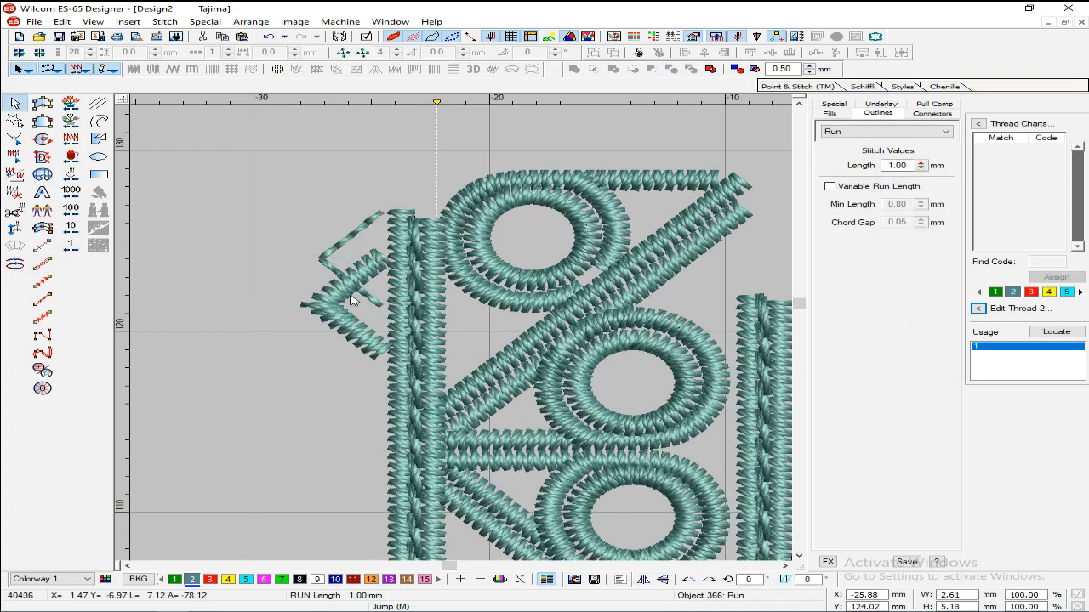
{"action": "left_click", "coordinate": [42, 247]}
{"action": "key", "text": "Escape"}
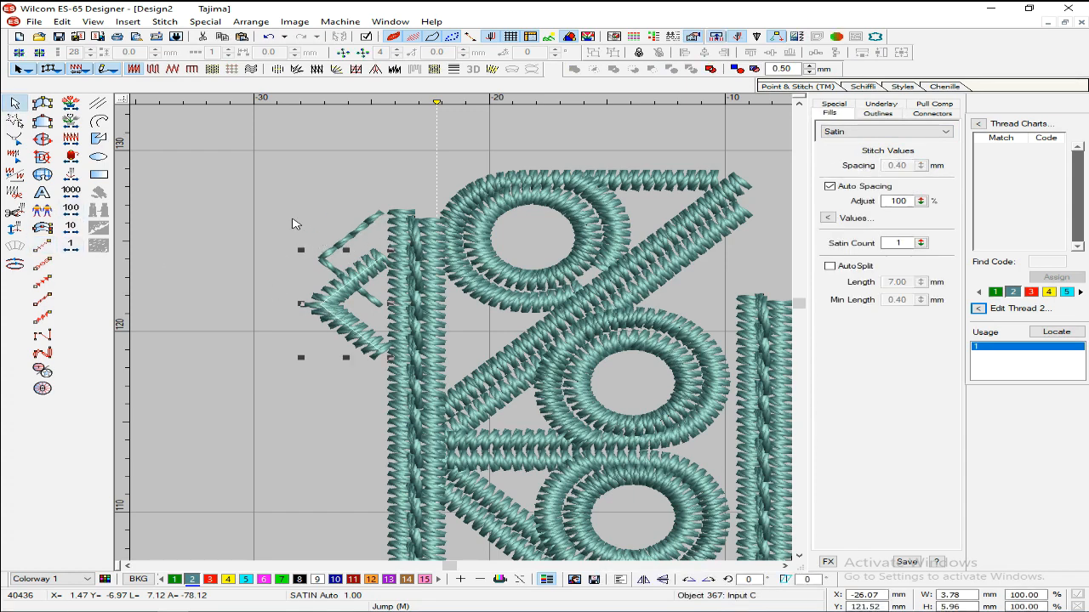
- Group the run-stitch V with the satin V and duplicate the group about 5 mm below the original
{"action": "left_click_drag", "start_coordinate": [410, 409], "coordinate": [409, 408]}
{"action": "key", "text": "ctrl+g"}
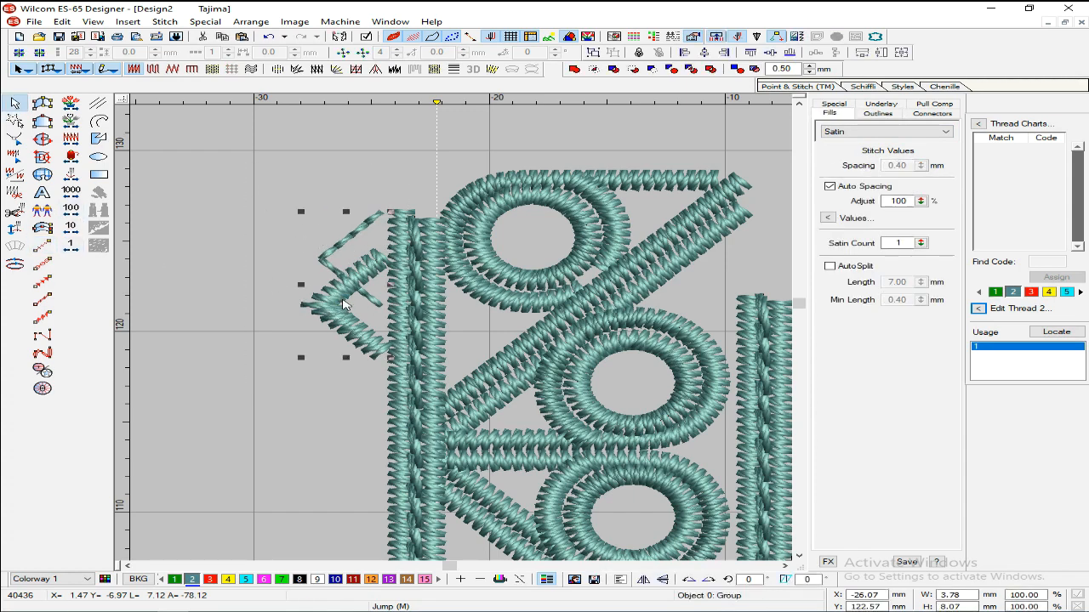
{"action": "left_click_drag", "start_coordinate": [358, 286], "coordinate": [360, 378]}
{"action": "key", "text": "Escape"}
{"action": "key", "text": "shift+z"}
{"action": "key", "text": "shift+z"}
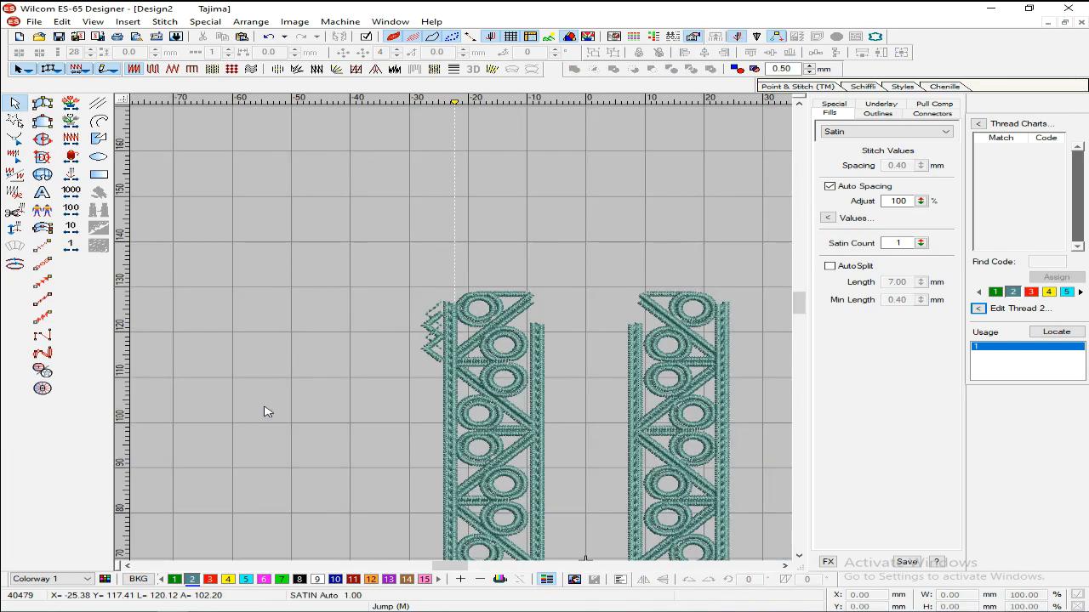
- Duplicate the upper V-shaped group and move the copy about 3 mm to the left, away from the border column
{"action": "key", "text": "z"}
{"action": "key", "text": "z"}
{"action": "key", "text": "shift+z"}
{"action": "key", "text": "z"}
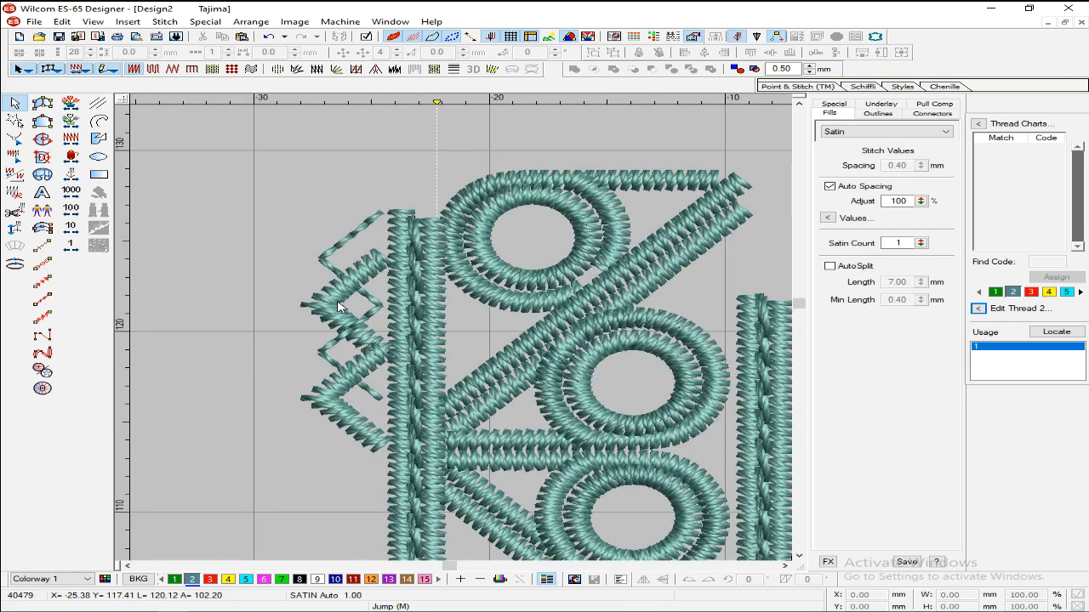
{"action": "left_click", "coordinate": [322, 259]}
{"action": "left_click", "coordinate": [327, 260]}
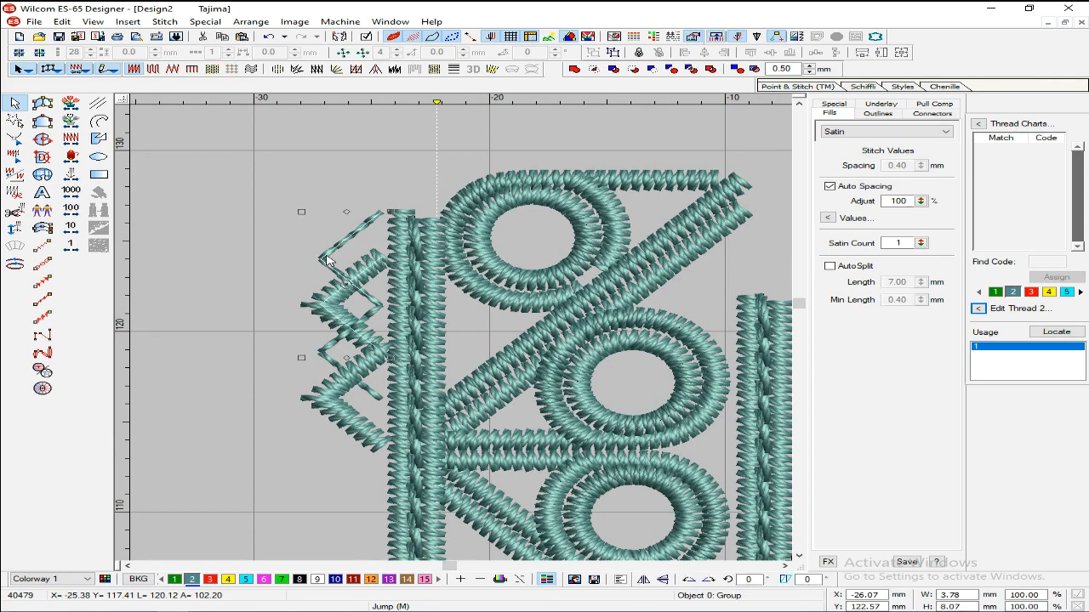
{"action": "left_click", "coordinate": [311, 303]}
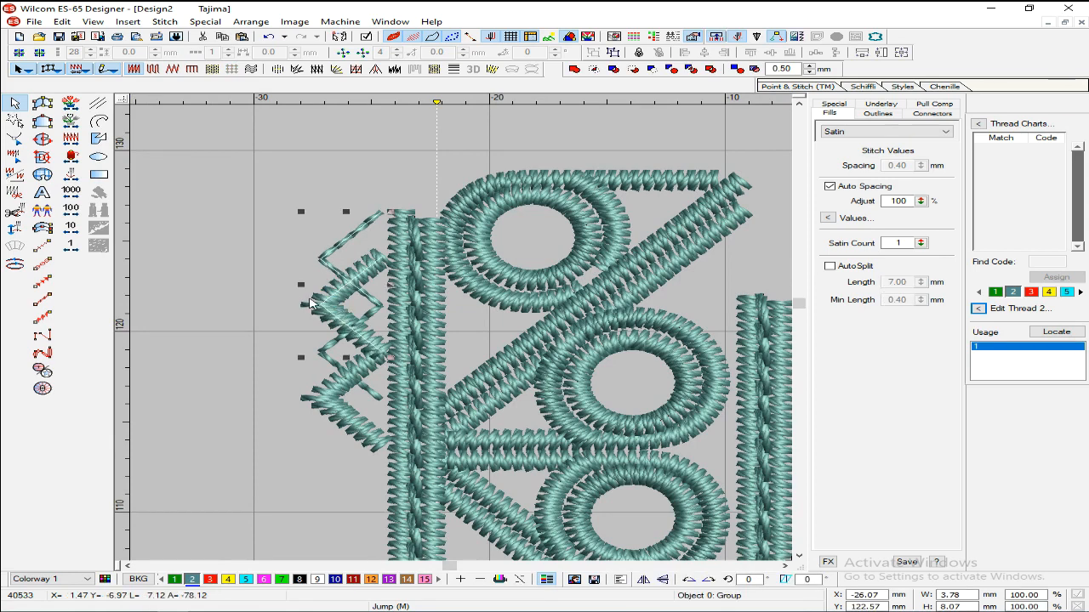
{"action": "left_click_drag", "start_coordinate": [316, 306], "coordinate": [240, 306]}
{"action": "key", "text": "shift+z"}
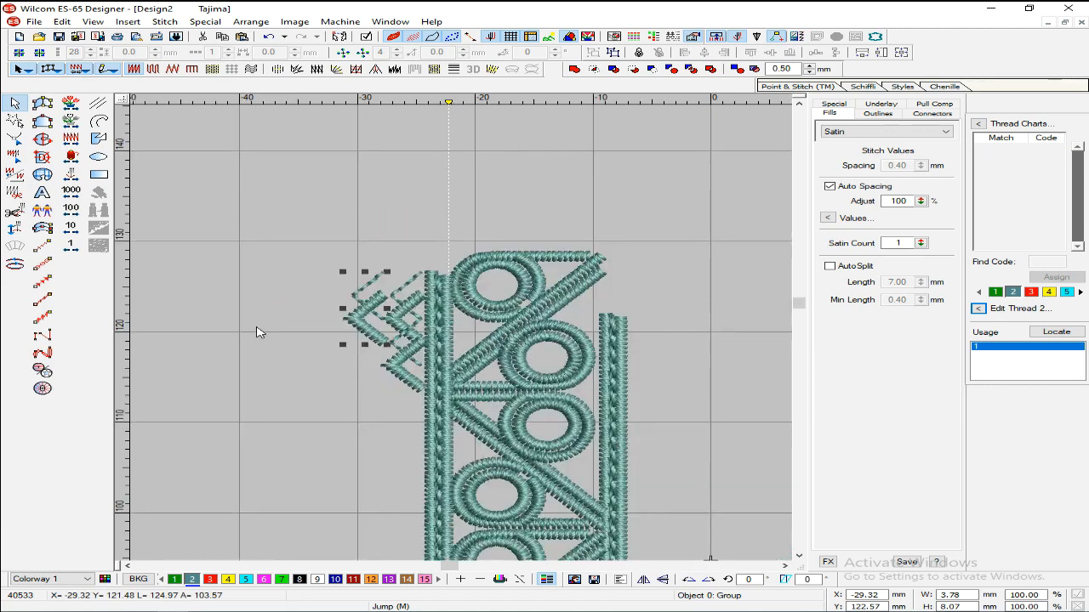
{"action": "left_click", "coordinate": [283, 253]}
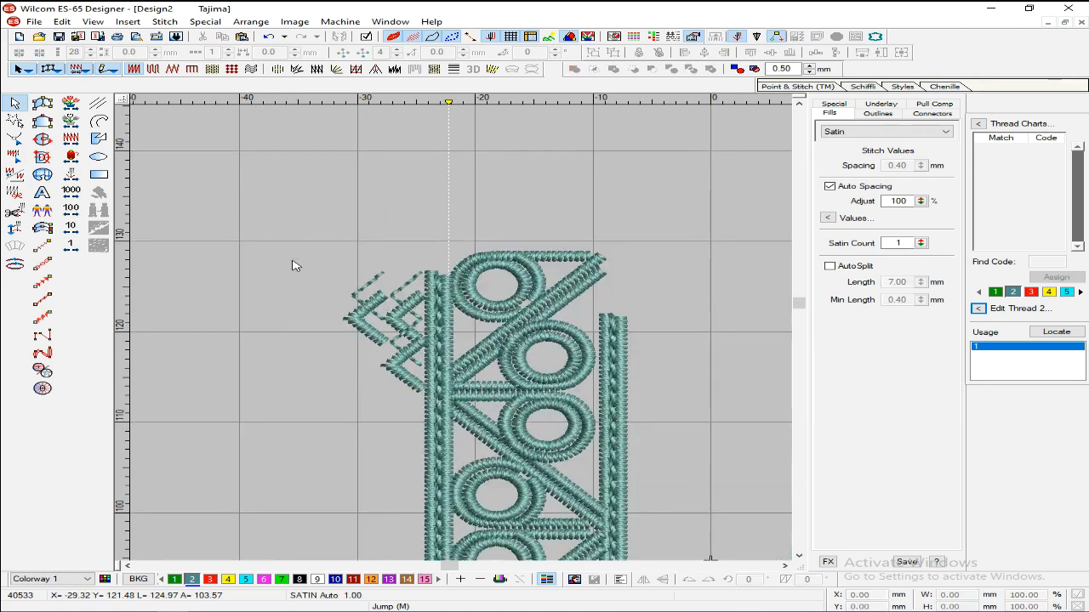
- Delete the lower V-shaped group, then duplicate the two remaining side-by-side groups about 8 mm below the originals
{"action": "left_click", "coordinate": [390, 371]}
{"action": "key", "text": "Delete"}
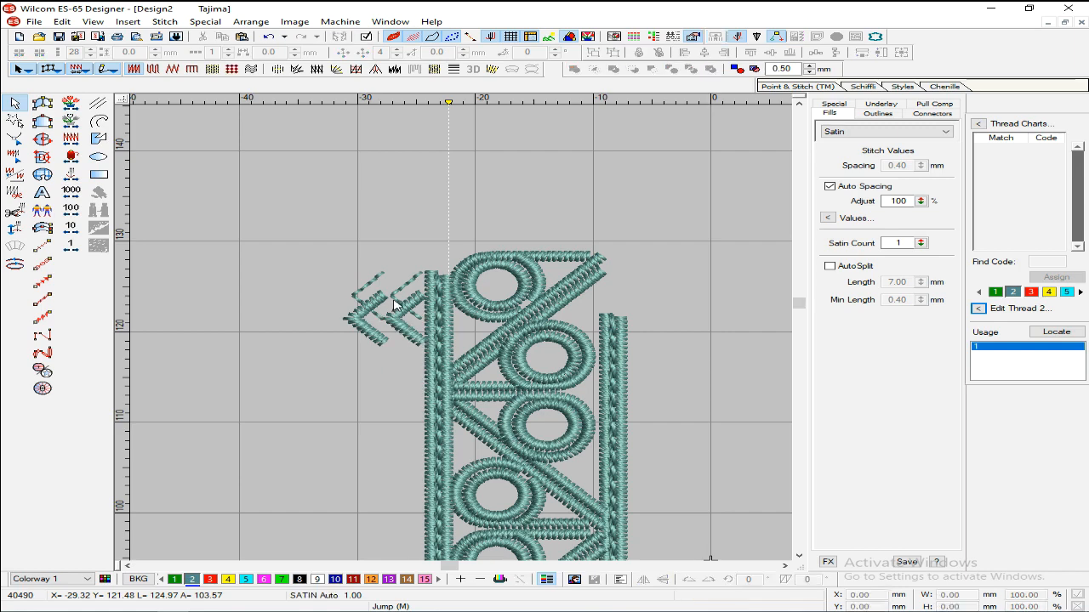
{"action": "left_click", "coordinate": [372, 321]}
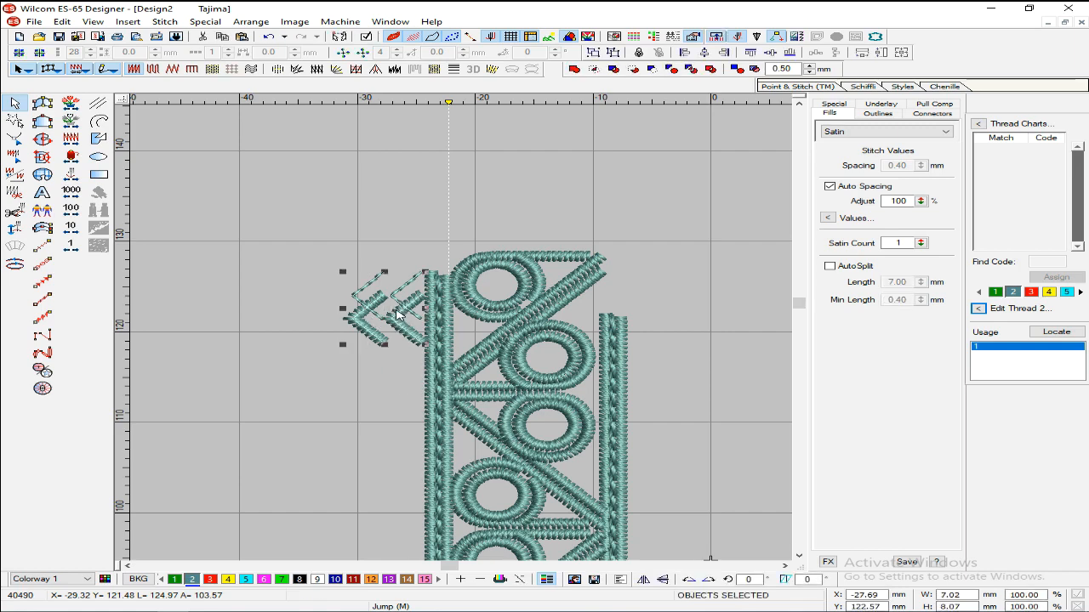
{"action": "left_click_drag", "start_coordinate": [396, 310], "coordinate": [397, 380]}
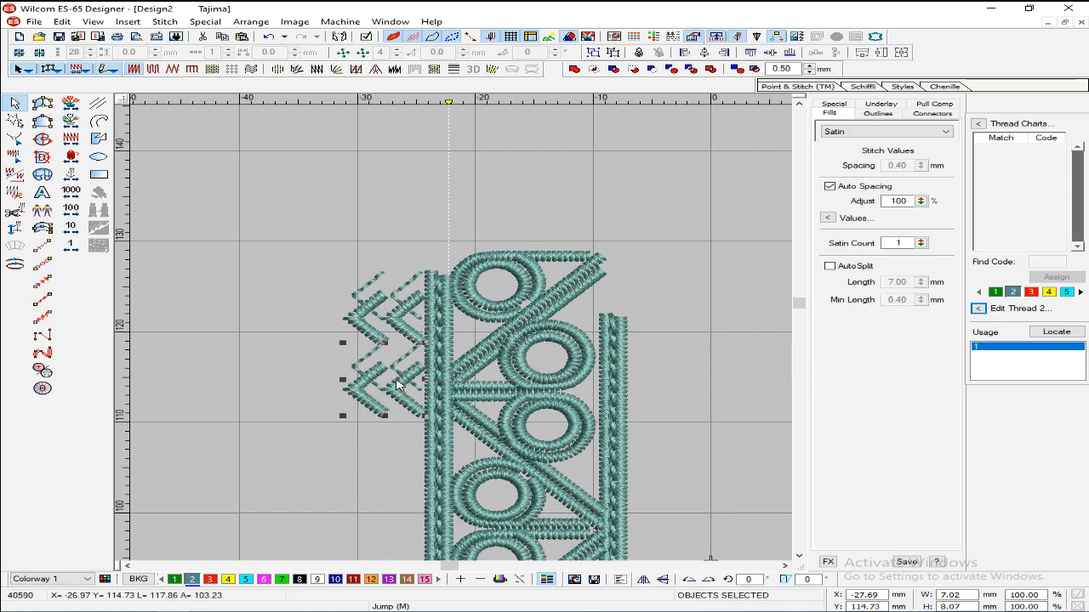
{"action": "left_click", "coordinate": [332, 381]}
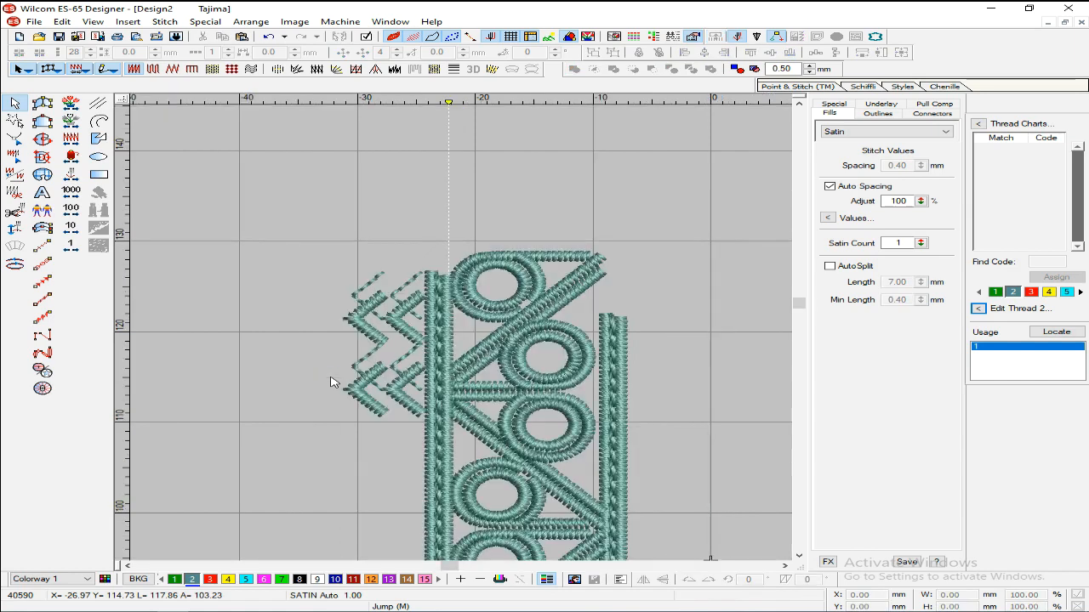
- Select both rows of V-shaped groups and duplicate them directly below along the left border column
{"action": "key", "text": "shift+z"}
{"action": "key", "text": "z"}
{"action": "left_click", "coordinate": [375, 320]}
{"action": "left_click", "coordinate": [400, 374], "text": "ctrl"}
{"action": "left_click_drag", "start_coordinate": [417, 315], "coordinate": [396, 493]}
{"action": "key", "text": "shift+z"}
{"action": "left_click", "coordinate": [326, 455]}
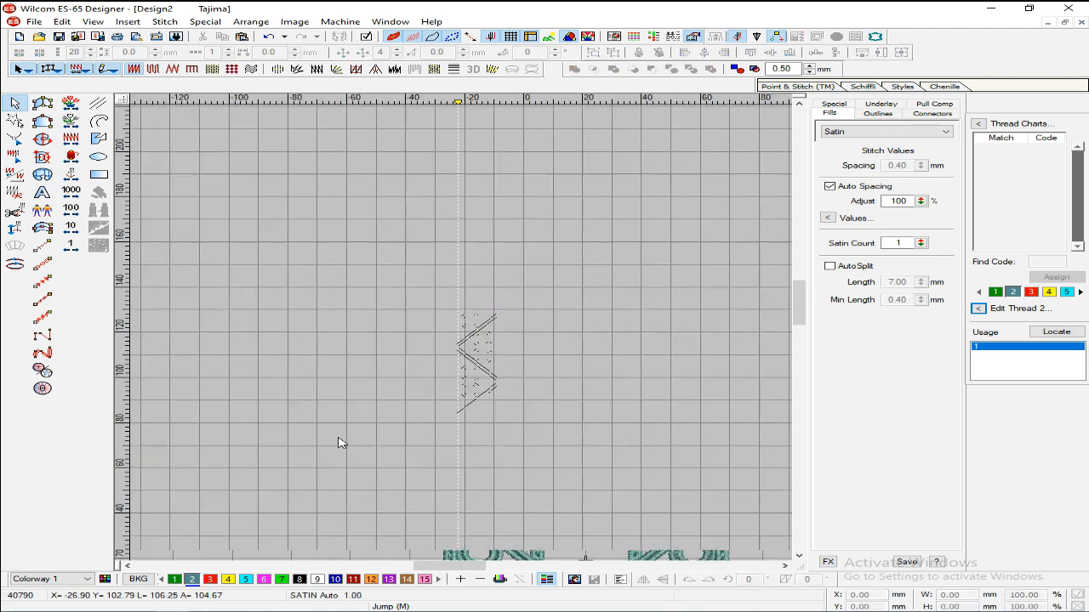
- Delete all the V-shaped groups beside the left border column
{"action": "left_click", "coordinate": [413, 317]}
{"action": "key", "text": "Delete"}
{"action": "left_click", "coordinate": [415, 435]}
{"action": "key", "text": "Delete"}
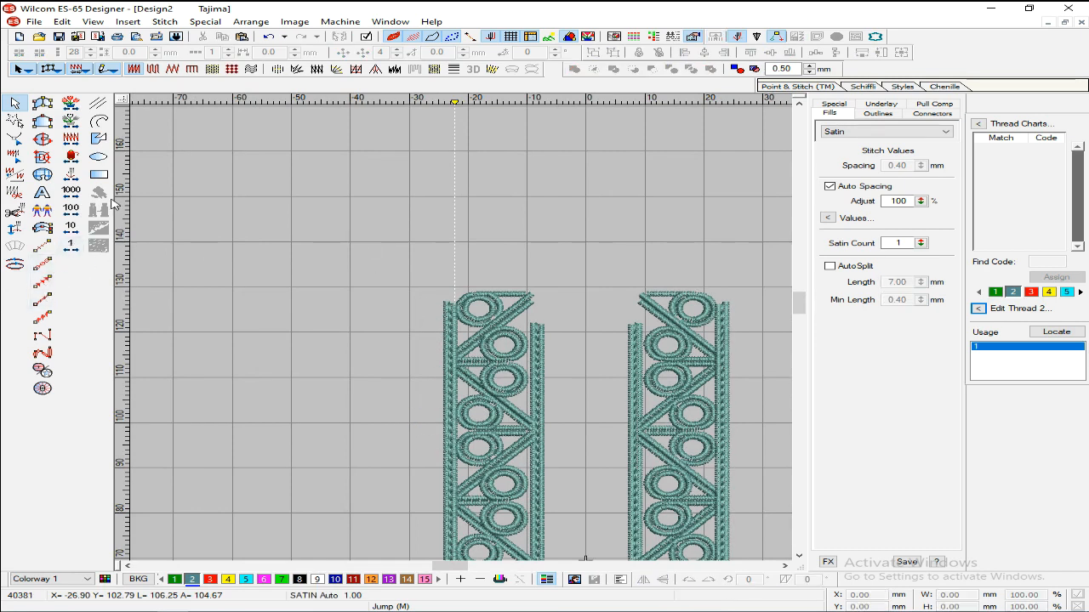
- Try a motif run using motif 05 down the outer side of the left border column, and delete it
{"action": "left_click", "coordinate": [43, 282]}
{"action": "left_click", "coordinate": [827, 181]}
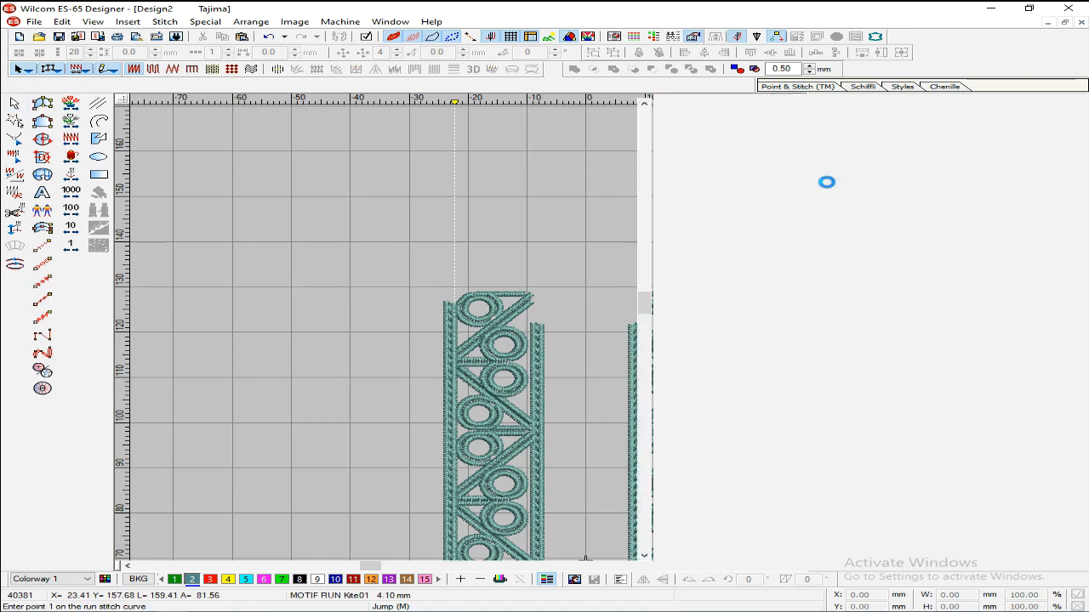
{"action": "left_click_drag", "start_coordinate": [798, 332], "coordinate": [805, 244]}
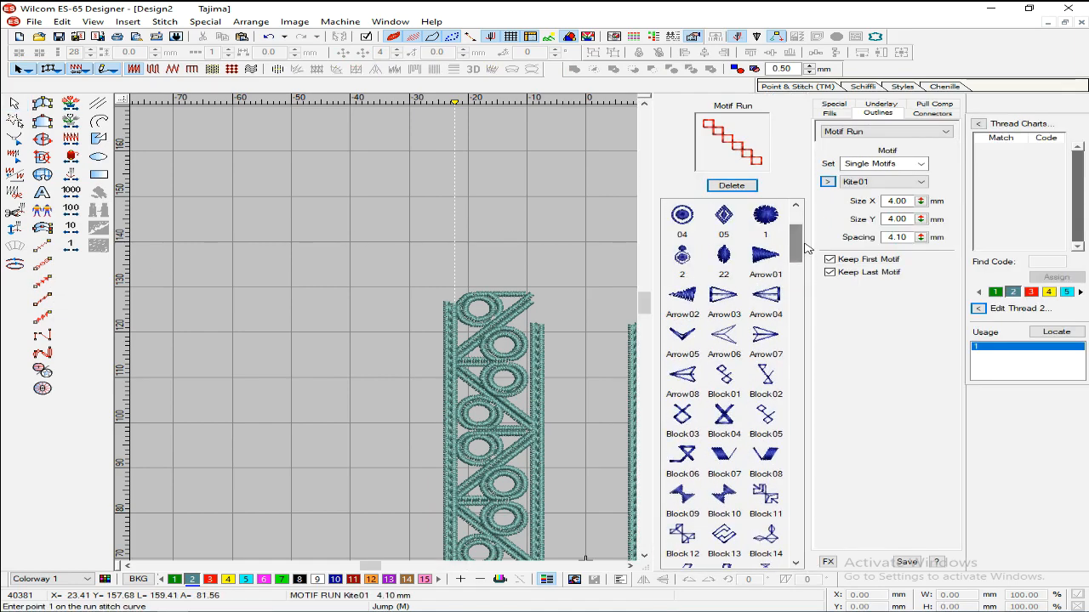
{"action": "left_click", "coordinate": [724, 223]}
{"action": "left_click", "coordinate": [431, 306]}
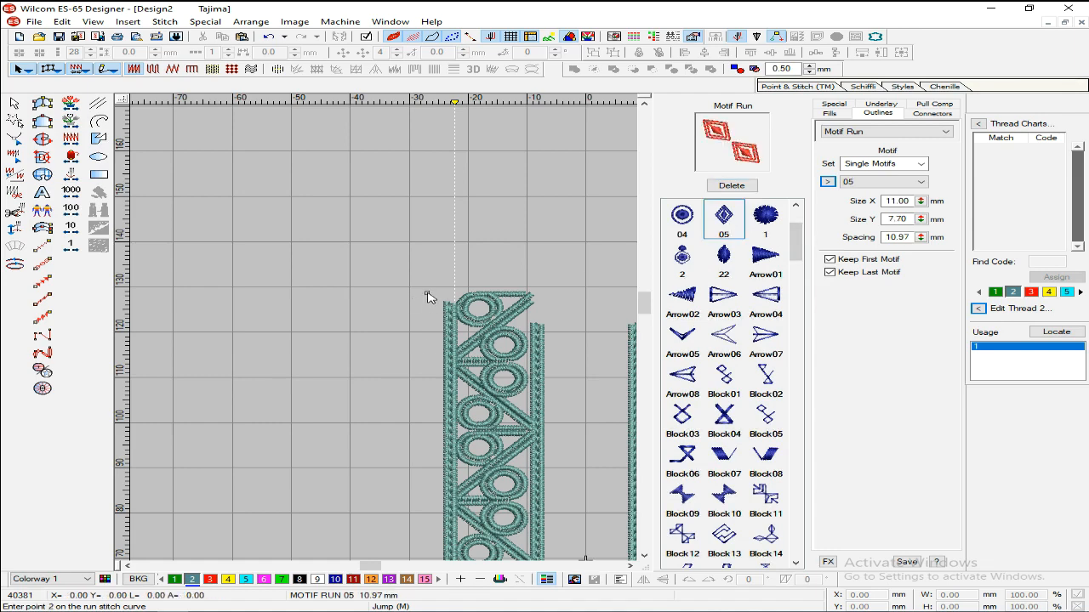
{"action": "left_click", "coordinate": [394, 446], "text": "ctrl"}
{"action": "key", "text": "Return"}
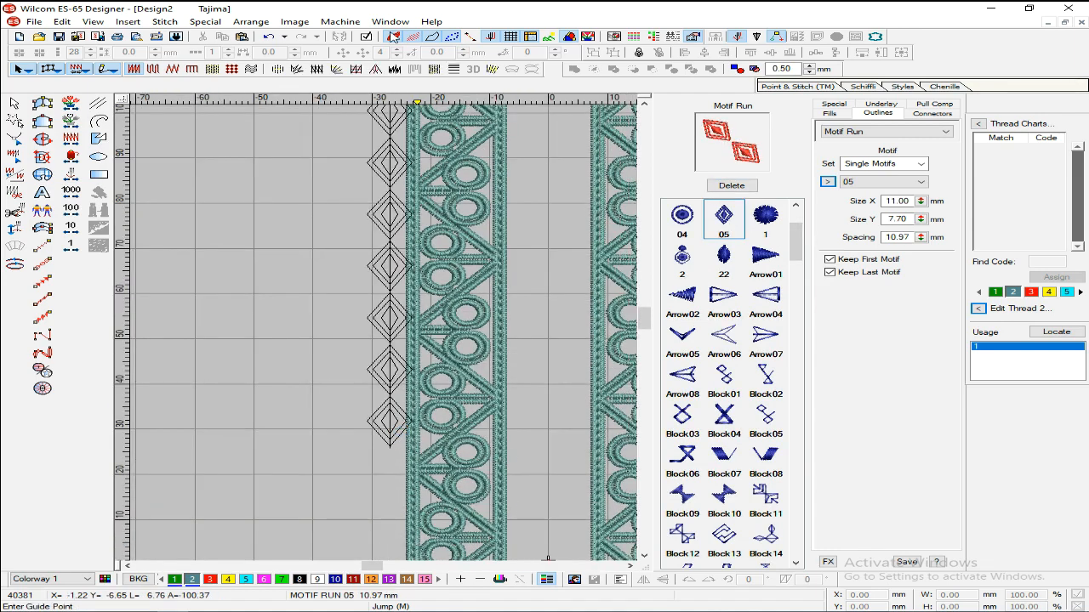
{"action": "key", "text": "shift+z"}
{"action": "key", "text": "Return"}
{"action": "key", "text": "z"}
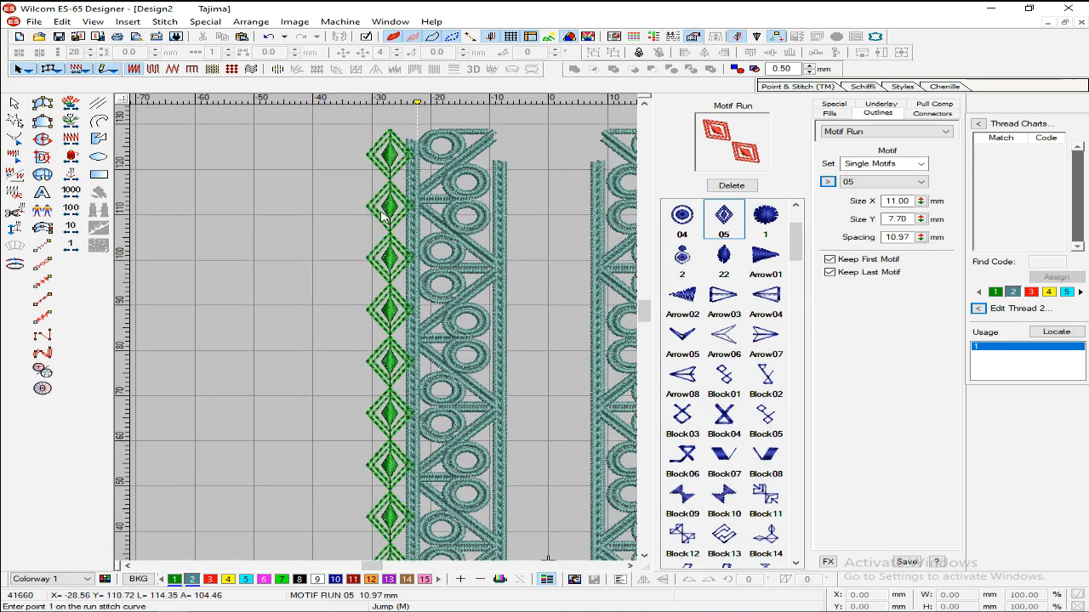
{"action": "key", "text": "Escape"}
{"action": "key", "text": "Delete"}
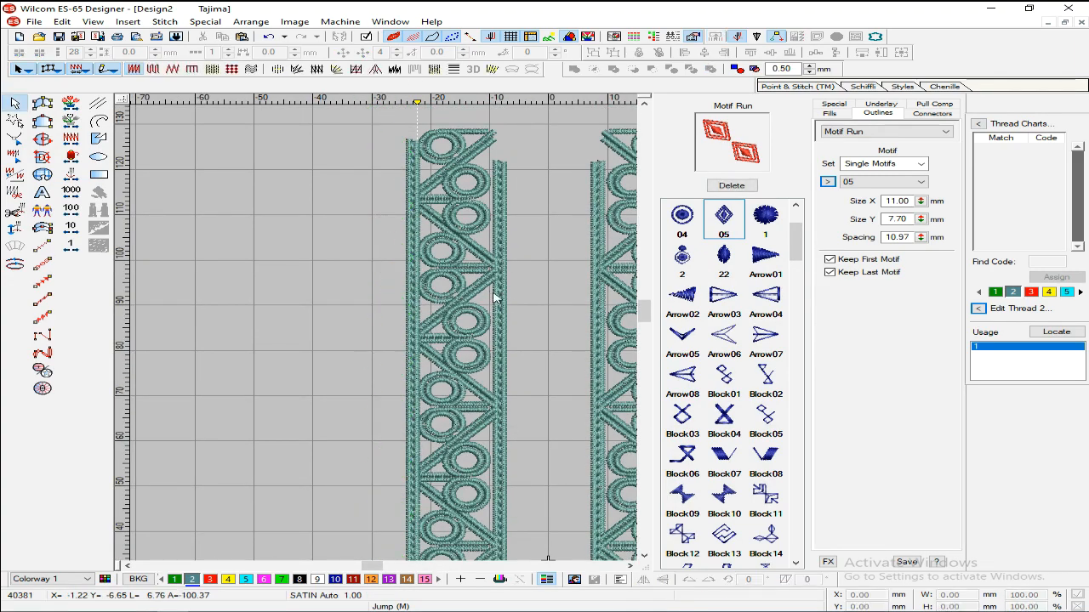
- Choose motif 22 and try a triple run line about 58 mm long beside the left border column
{"action": "left_click", "coordinate": [683, 217]}
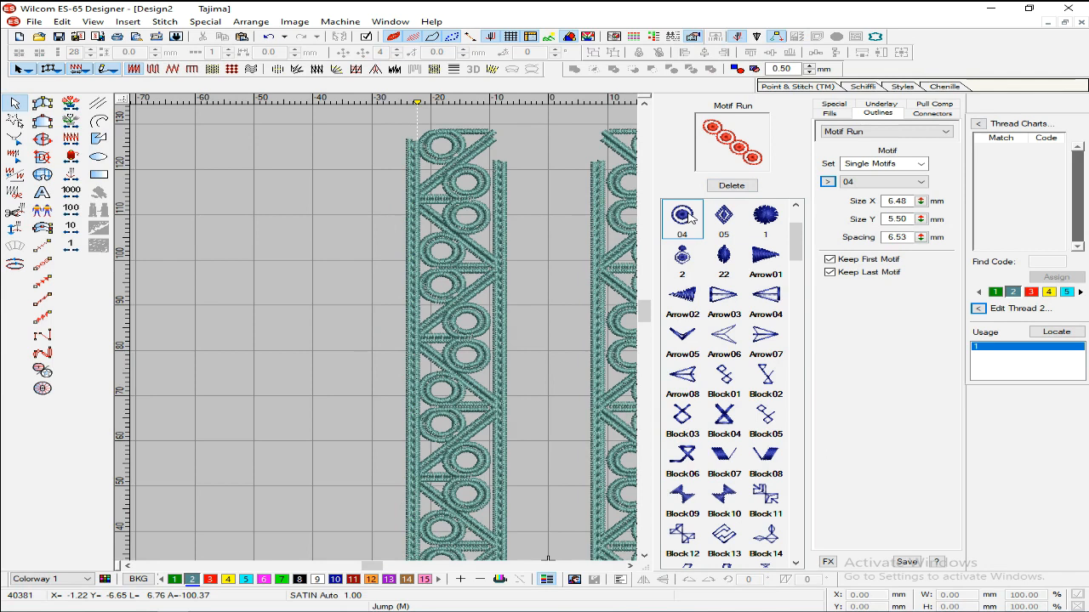
{"action": "left_click", "coordinate": [726, 259]}
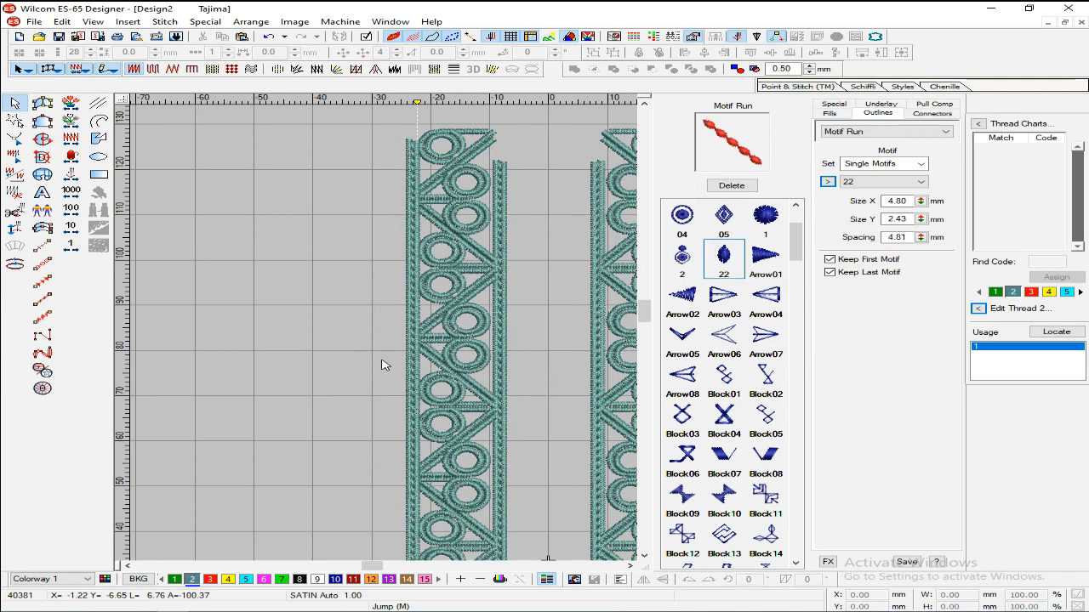
{"action": "left_click", "coordinate": [42, 265]}
{"action": "left_click", "coordinate": [382, 136]}
{"action": "left_click", "coordinate": [382, 398]}
{"action": "key", "text": "Return"}
{"action": "key", "text": "Escape"}
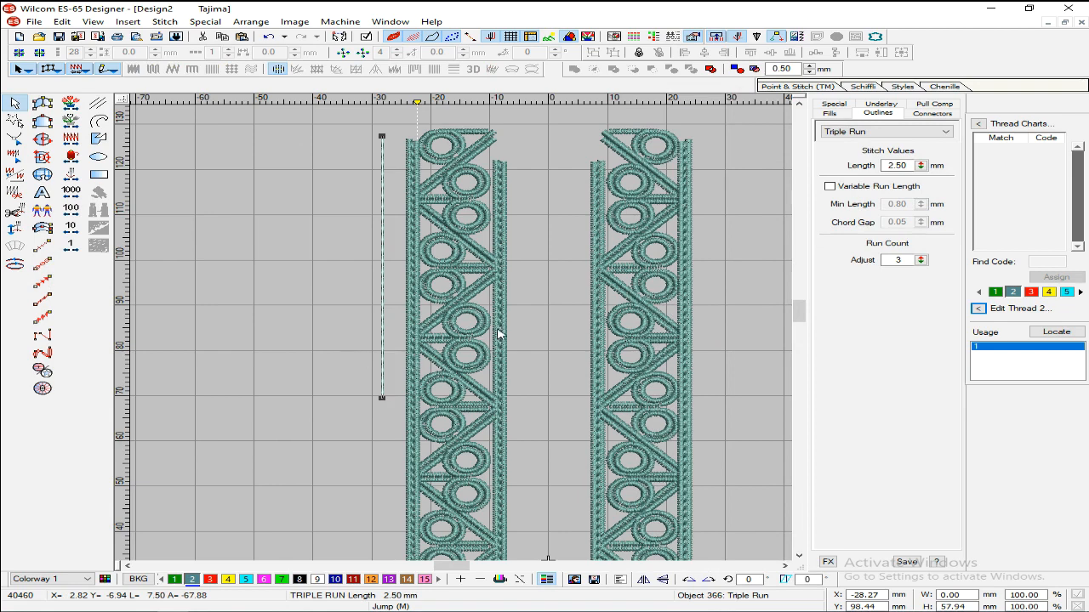
{"action": "key", "text": "Delete"}
- Draw a vertical motif run of motif 22, about 74 mm long, just outside the upper part of the left border column
{"action": "left_click", "coordinate": [42, 281]}
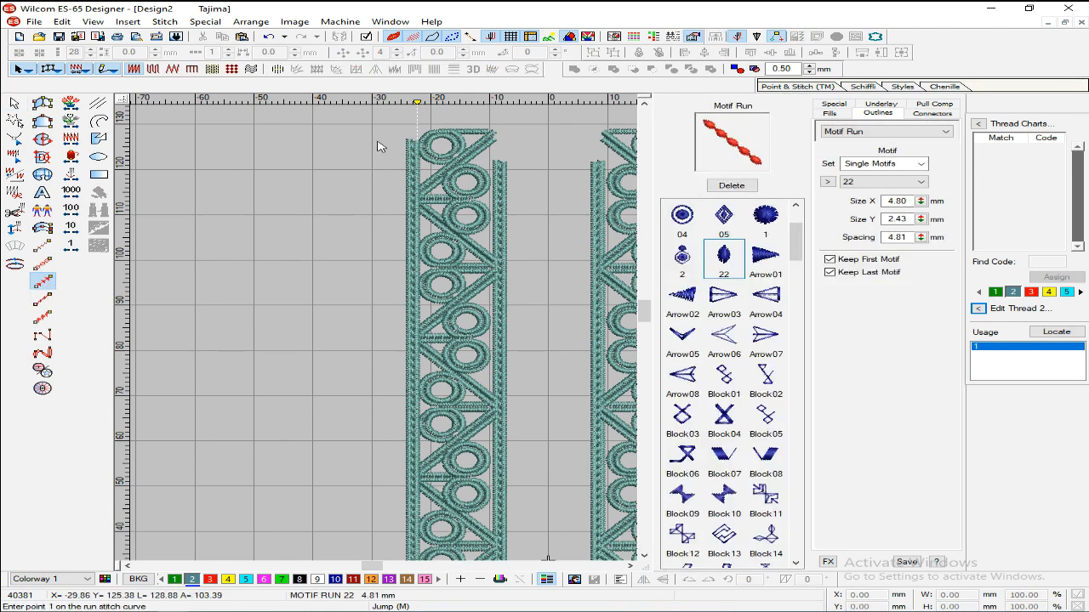
{"action": "left_click", "coordinate": [381, 474], "text": "ctrl"}
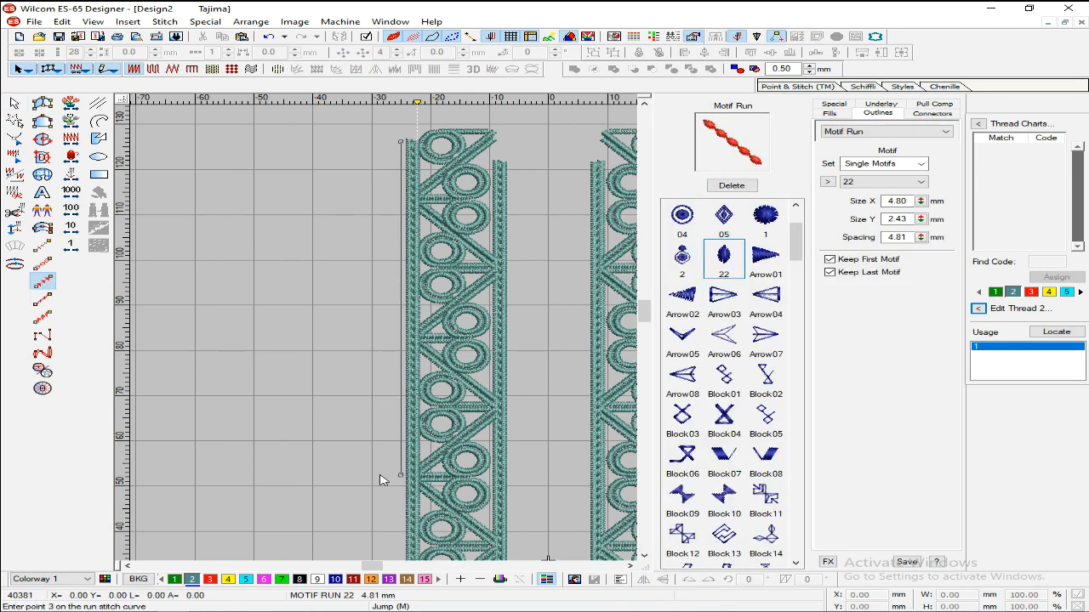
{"action": "key", "text": "Return"}
{"action": "key", "text": "Return"}
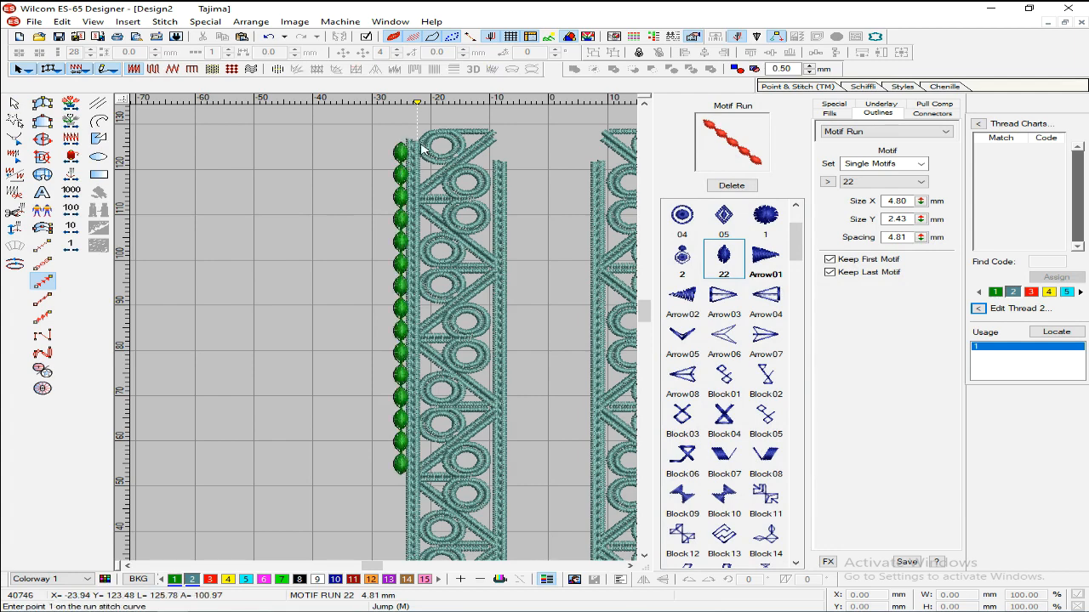
{"action": "left_click_drag", "start_coordinate": [371, 174], "coordinate": [389, 204]}
{"action": "key", "text": "Escape"}
{"action": "left_click", "coordinate": [396, 184]}
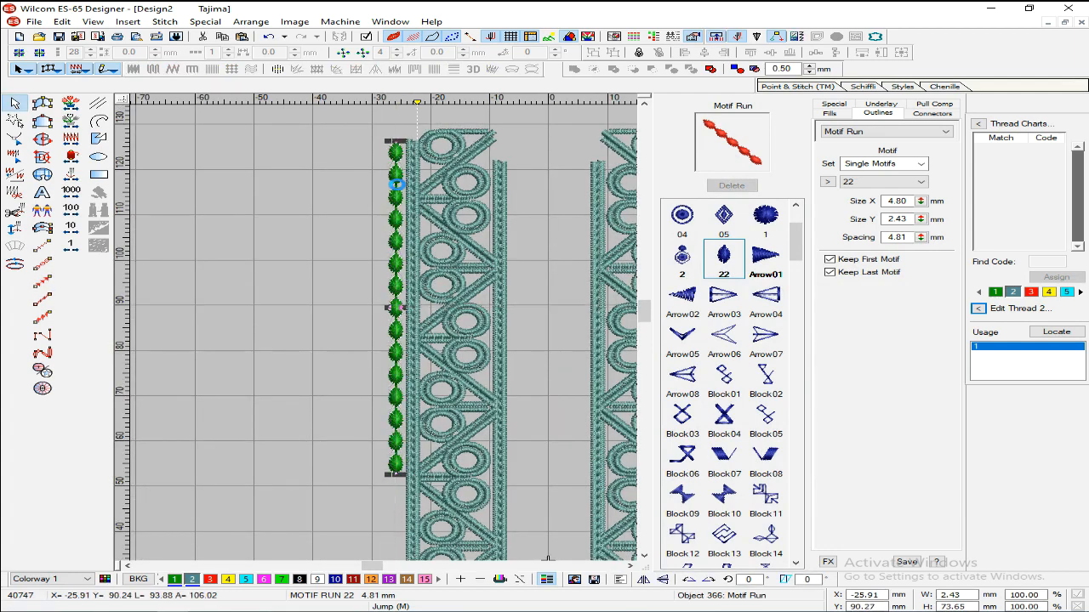
{"action": "key", "text": "shift+z"}
{"action": "key", "text": "z"}
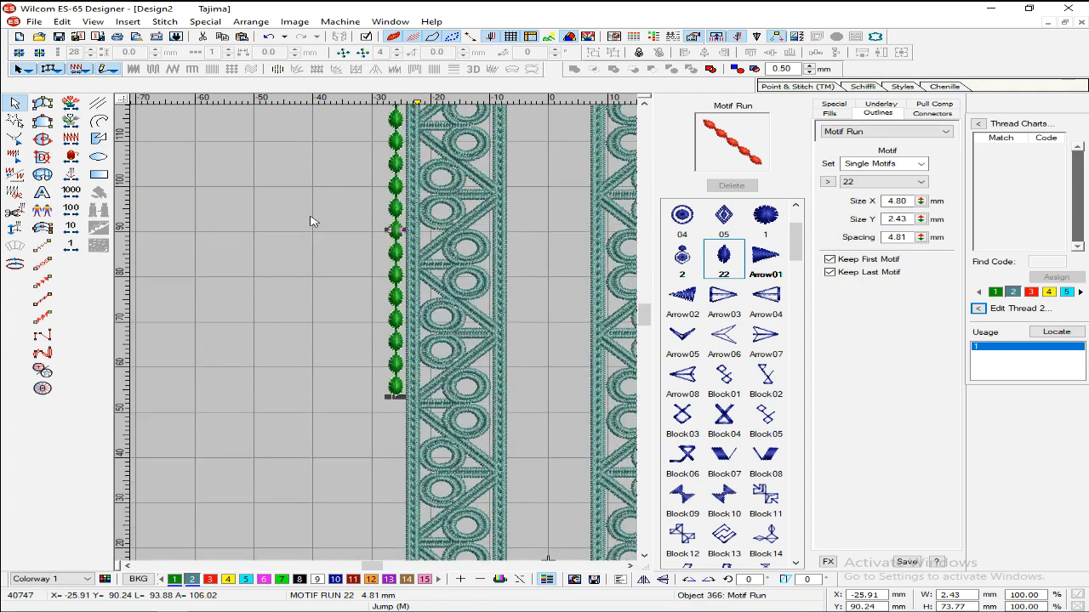
{"action": "key", "text": "z"}
- Change the run's motif to 04 and shift it about 1.5 mm outward and 3 mm up from the left border column
{"action": "left_click", "coordinate": [680, 218]}
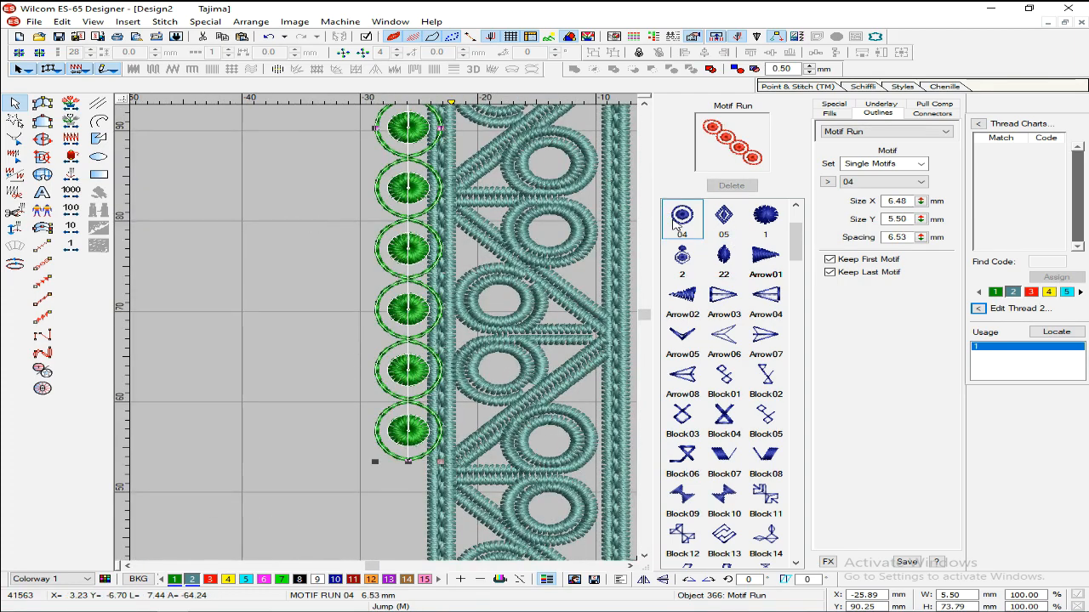
{"action": "left_click", "coordinate": [353, 279]}
{"action": "key", "text": "shift+z"}
{"action": "key", "text": "shift+z"}
{"action": "key", "text": "shift+z"}
{"action": "key", "text": "z"}
{"action": "key", "text": "z"}
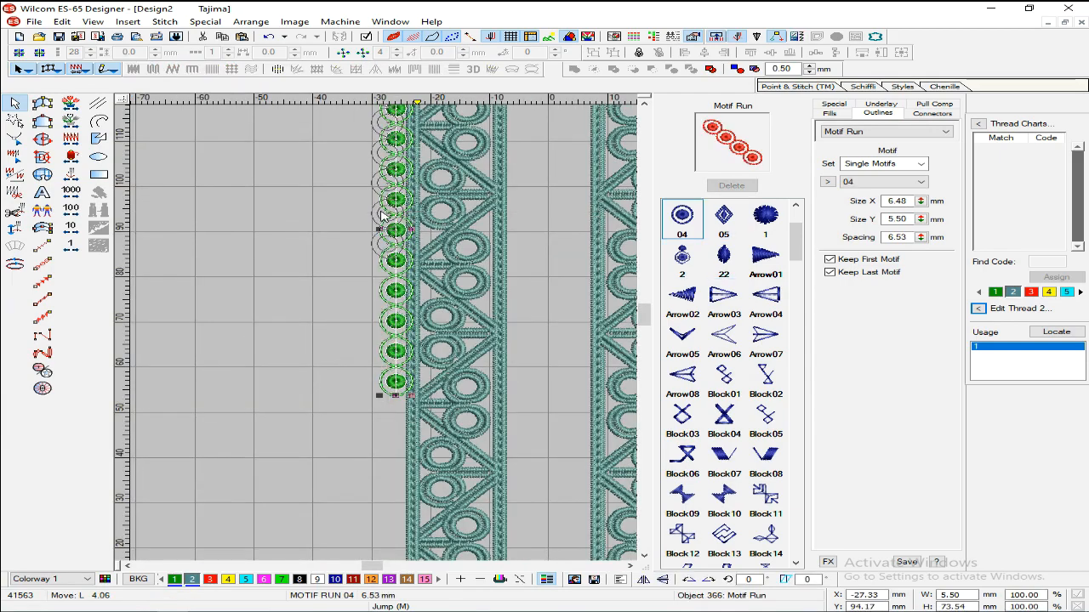
{"action": "left_click", "coordinate": [382, 219]}
{"action": "key", "text": "shift+z"}
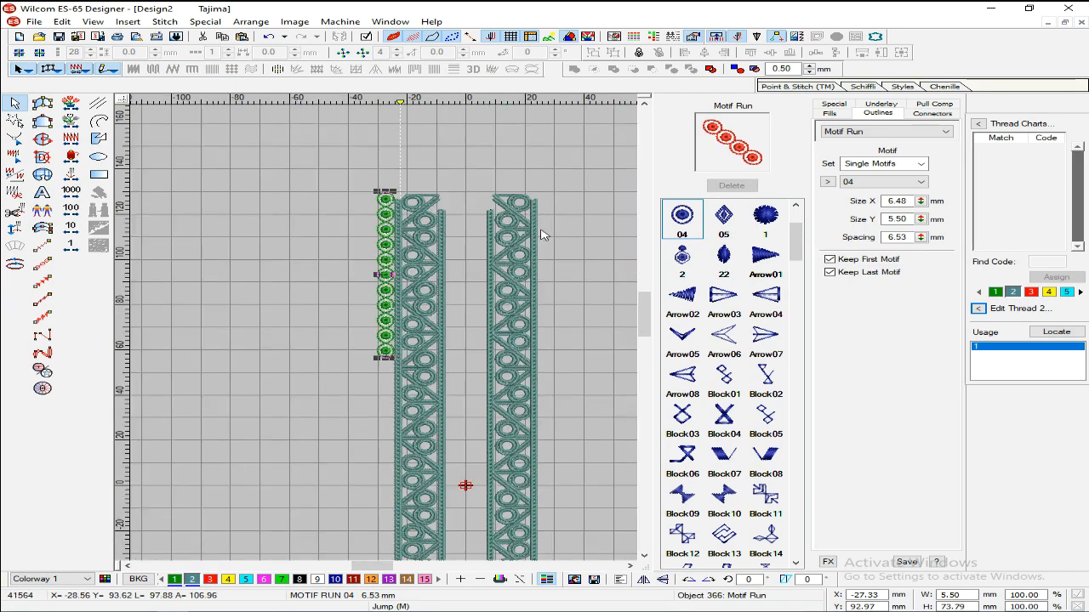
{"action": "key", "text": "z"}
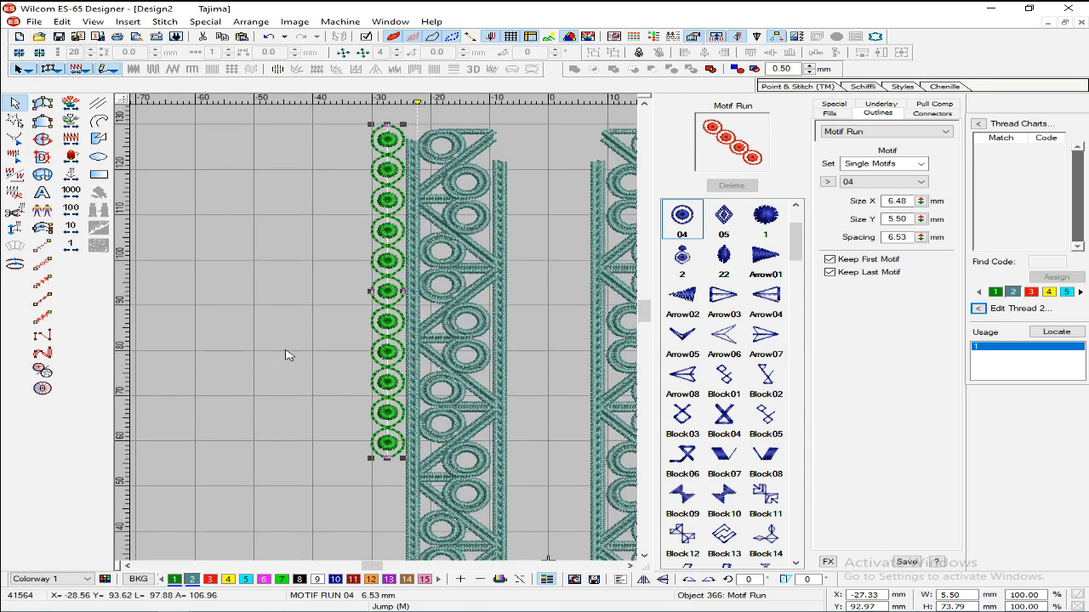
- Reshape the motif run to follow the whole left column, turn at its lower corner and end below the neckline's tip
{"action": "key", "text": "h"}
{"action": "scroll", "coordinate": [387, 477], "scroll_direction": "down", "scroll_amount": 10}
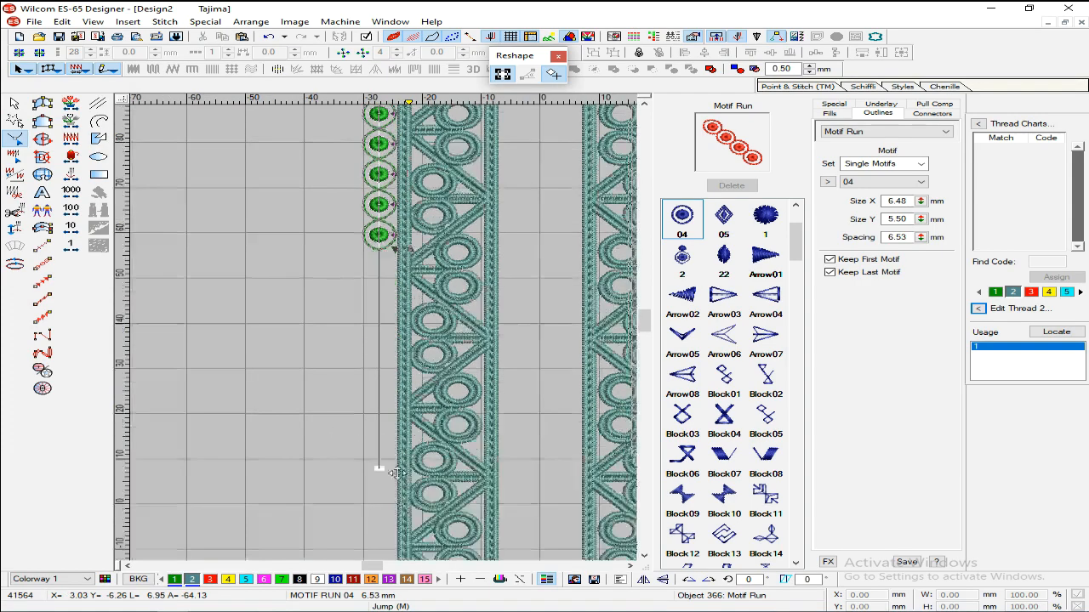
{"action": "scroll", "coordinate": [376, 465], "scroll_direction": "down", "scroll_amount": 10}
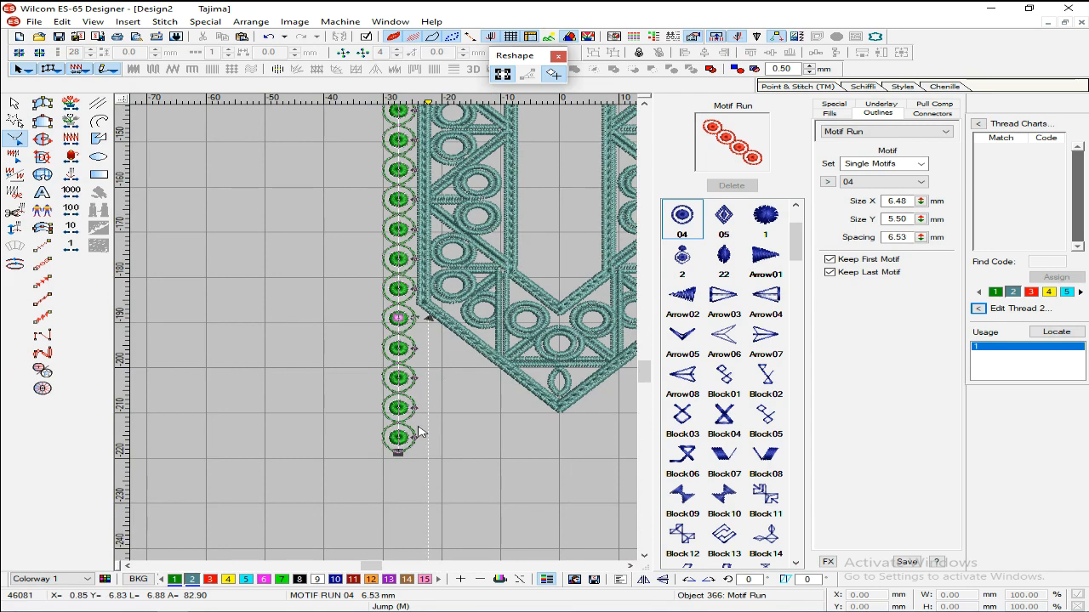
{"action": "left_click_drag", "start_coordinate": [400, 450], "coordinate": [547, 433]}
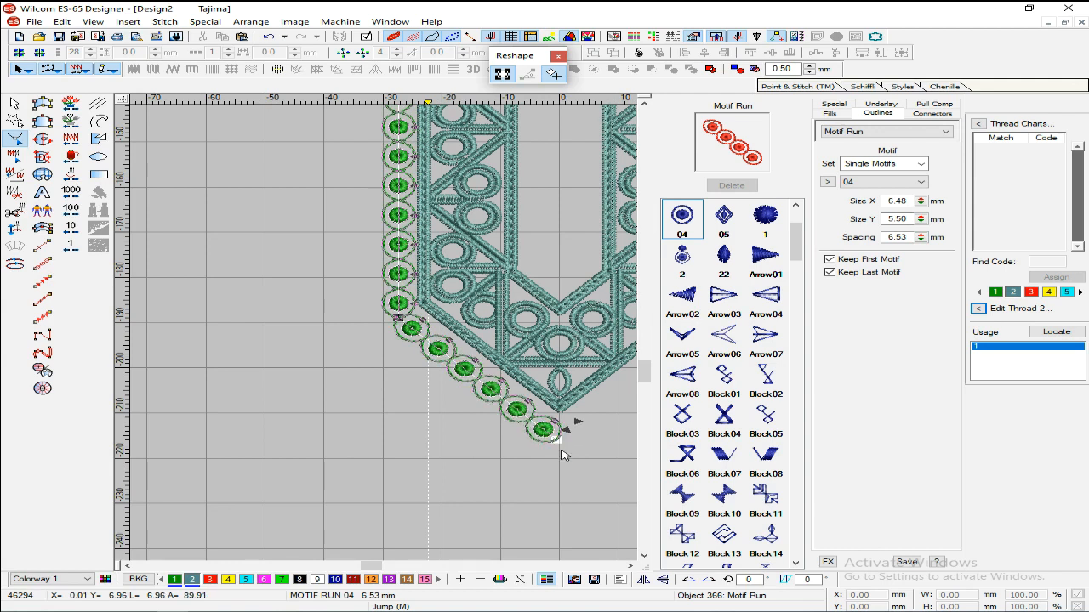
{"action": "key", "text": "Escape"}
- Nudge the motif run up about 1.6 mm, closer to the neckline's slanted lower edge
{"action": "left_click", "coordinate": [466, 368]}
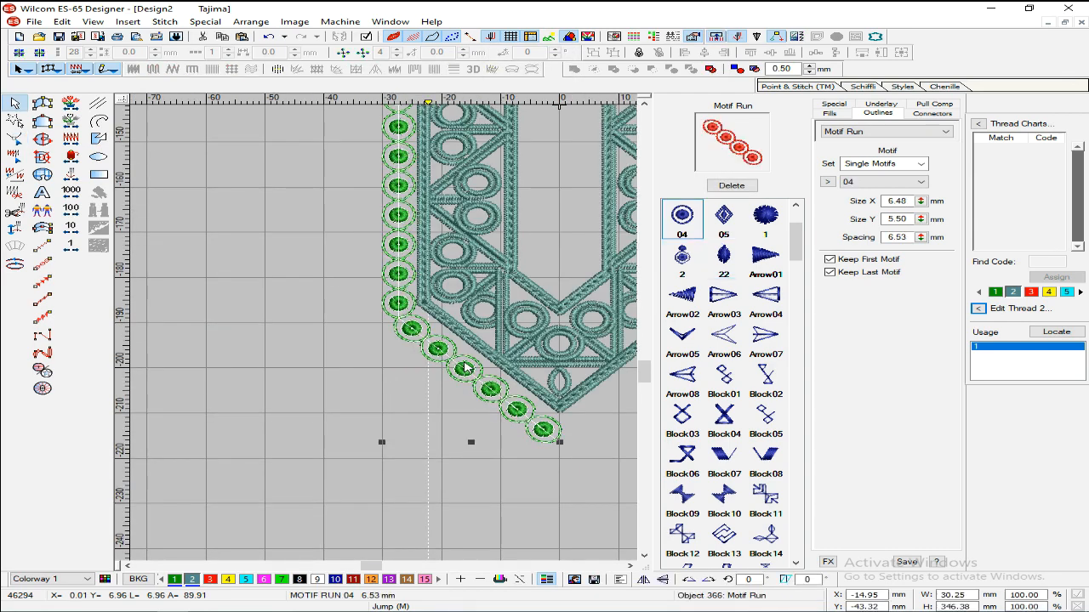
{"action": "key", "text": "Up"}
{"action": "key", "text": "Up"}
{"action": "key", "text": "Up"}
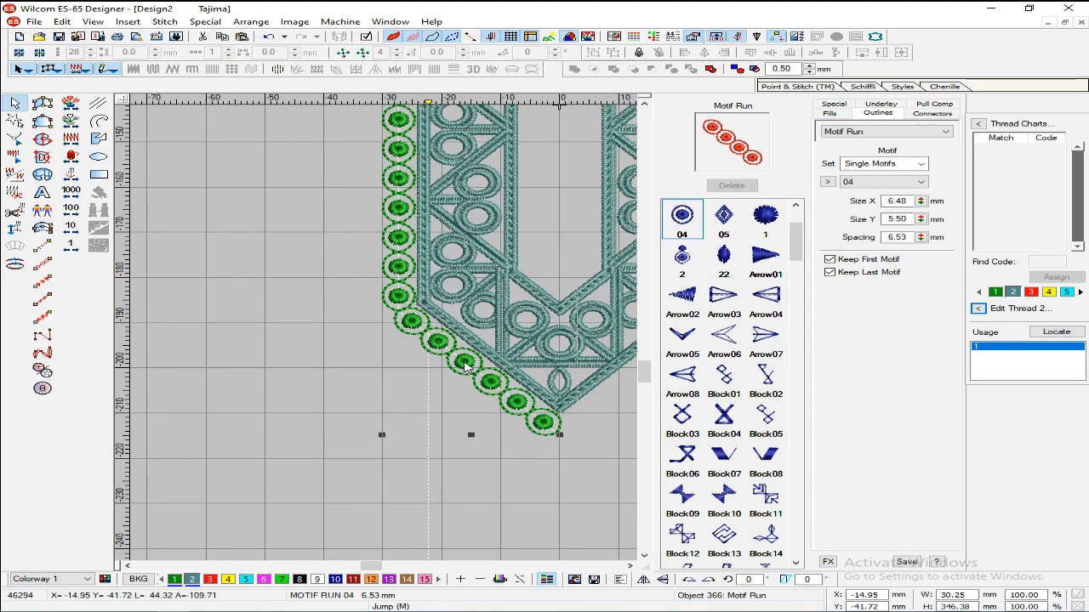
- Duplicate the motif run and mirror the copy horizontally about the neckline's centre line to edge the right side
{"action": "key", "text": "ctrl+d"}
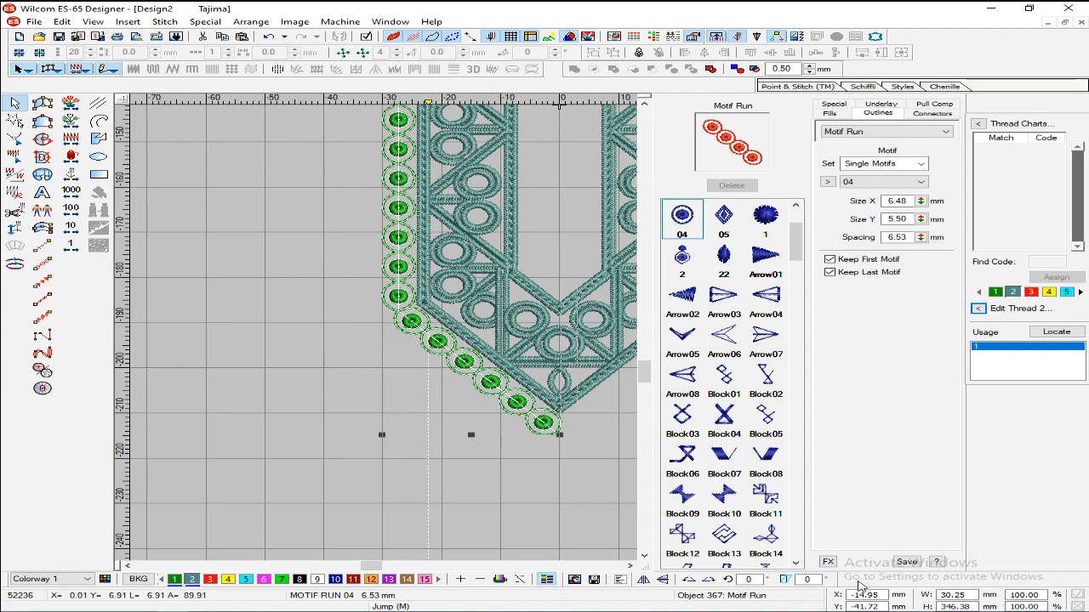
{"action": "left_click", "coordinate": [661, 581]}
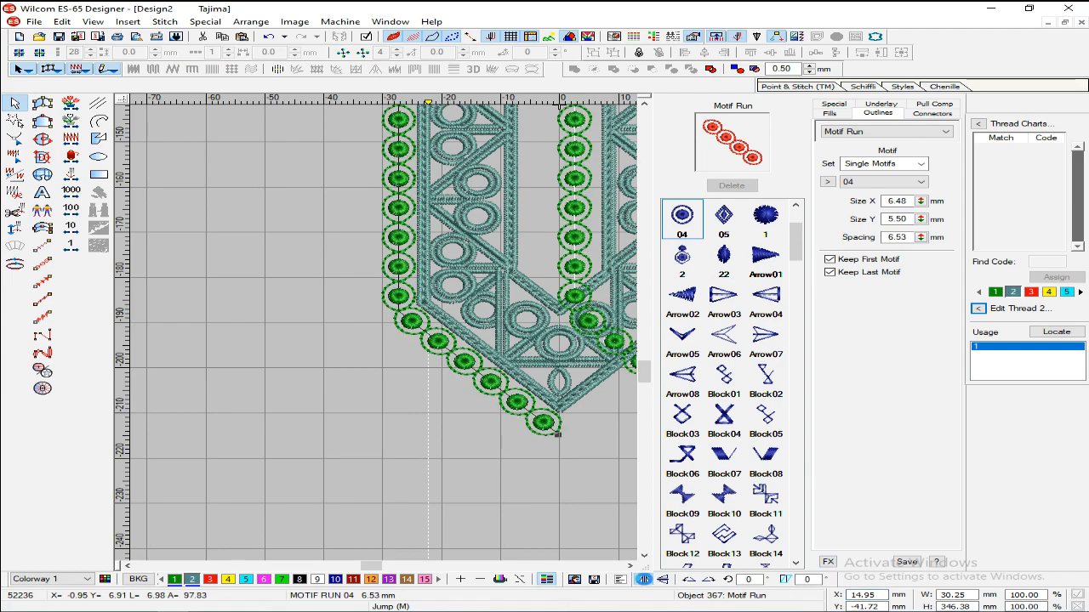
{"action": "key", "text": "Escape"}
{"action": "key", "text": "shift+z"}
{"action": "key", "text": "shift+z"}
{"action": "key", "text": "z"}
{"action": "key", "text": "z"}
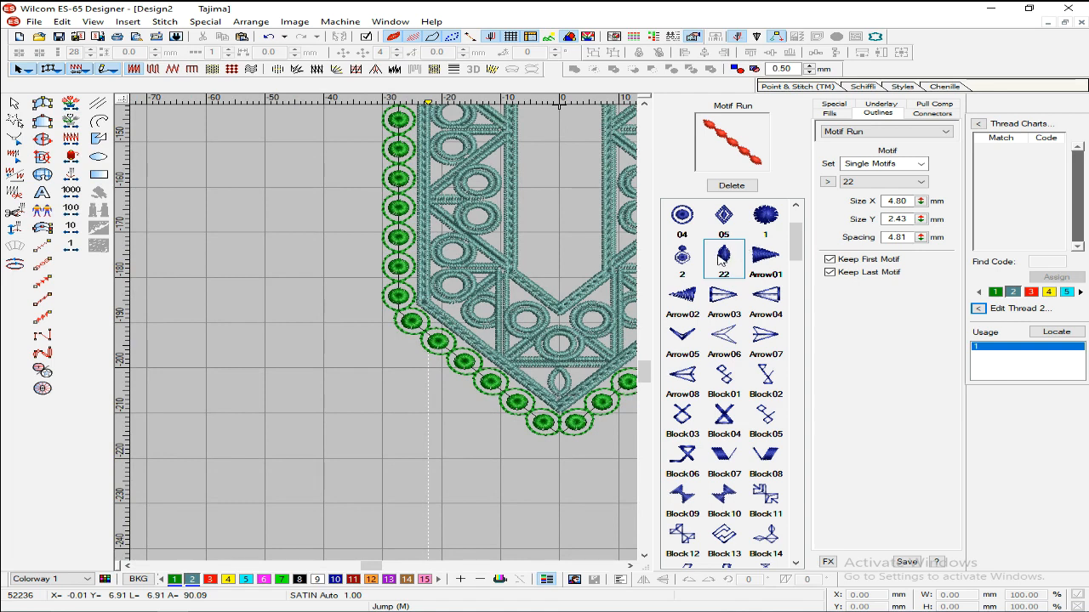
- Draw a vertical motif run with motif 22, about 19 mm long, on the centre line below the neckline's tip
{"action": "left_click", "coordinate": [39, 37]}
{"action": "key", "text": "Escape"}
{"action": "scroll", "coordinate": [522, 254], "scroll_direction": "up", "scroll_amount": 3}
{"action": "scroll", "coordinate": [508, 262], "scroll_direction": "down", "scroll_amount": 4}
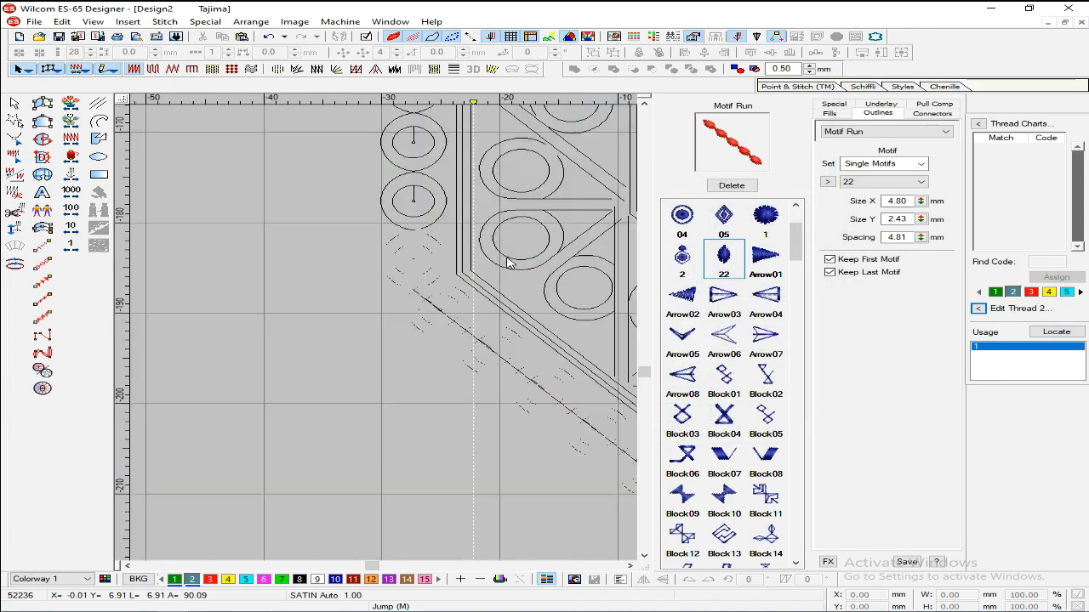
{"action": "scroll", "coordinate": [509, 263], "scroll_direction": "down", "scroll_amount": 2}
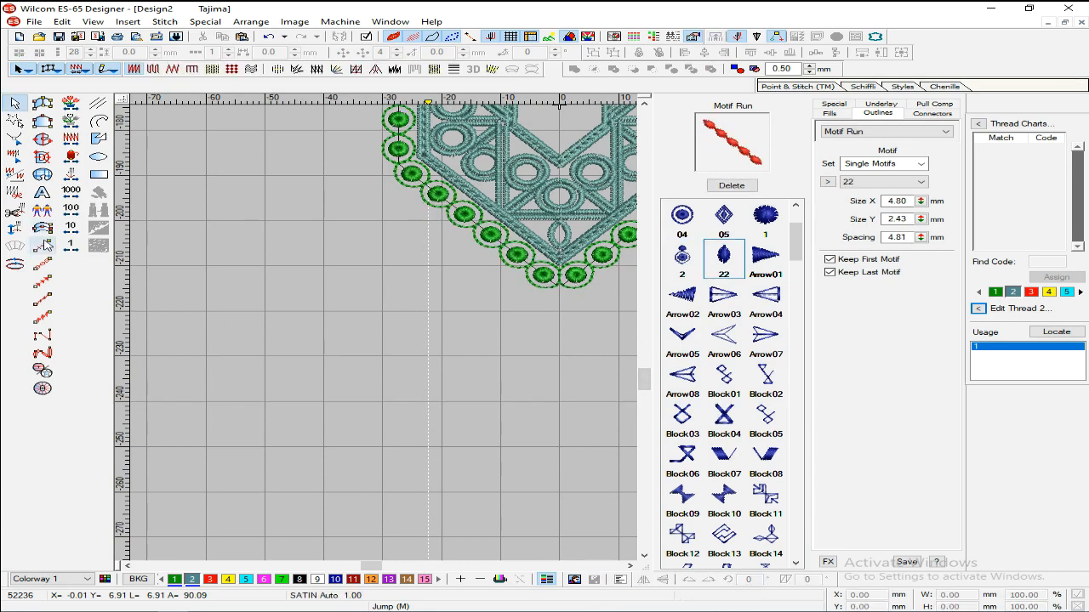
{"action": "left_click", "coordinate": [42, 264]}
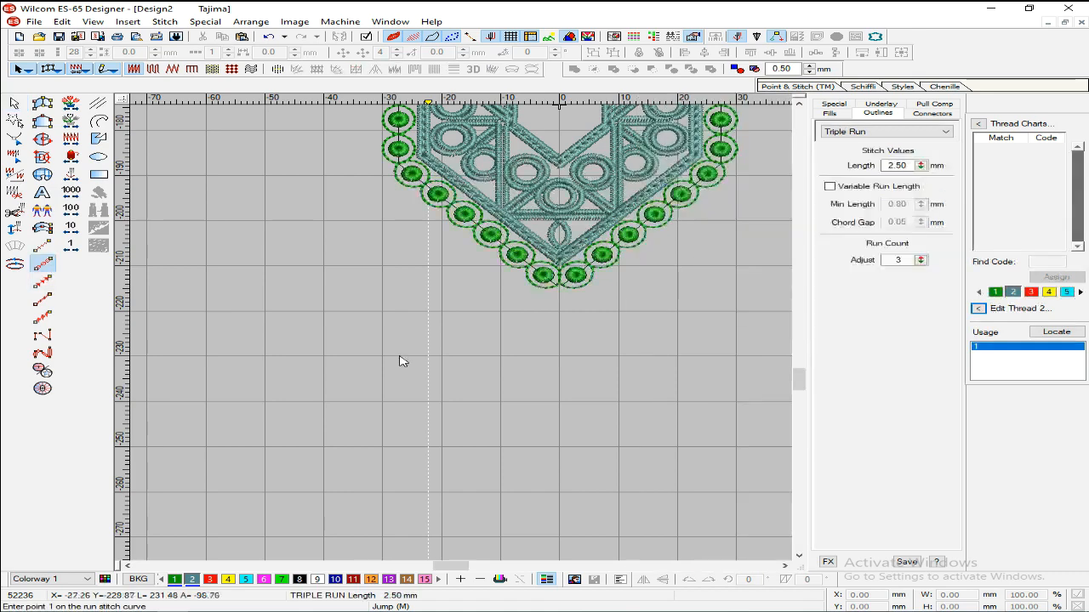
{"action": "left_click", "coordinate": [43, 281]}
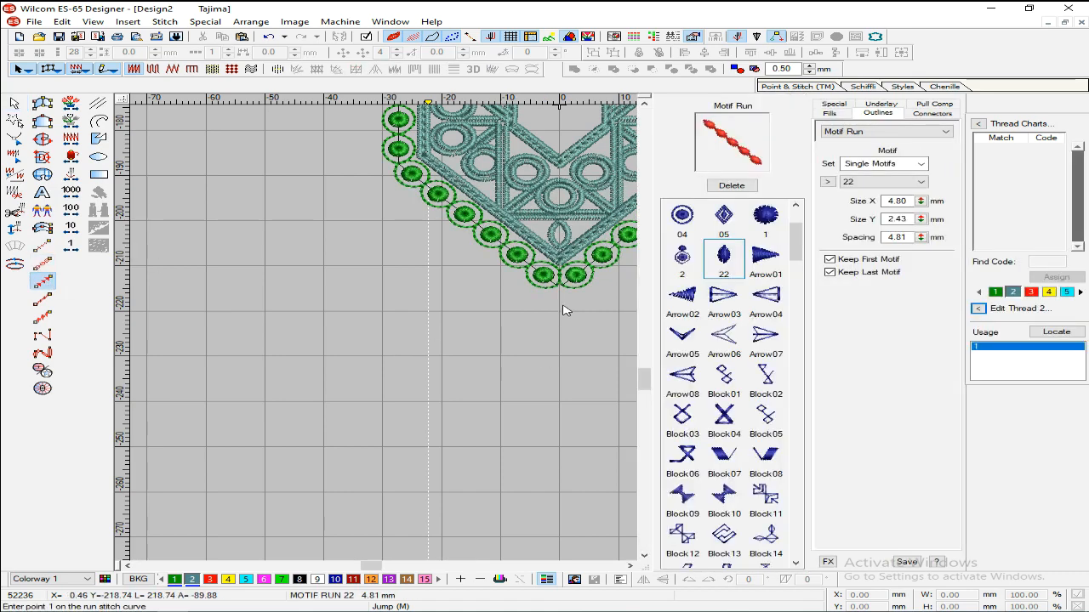
{"action": "left_click", "coordinate": [559, 302]}
{"action": "key", "text": "Return"}
{"action": "key", "text": "Escape"}
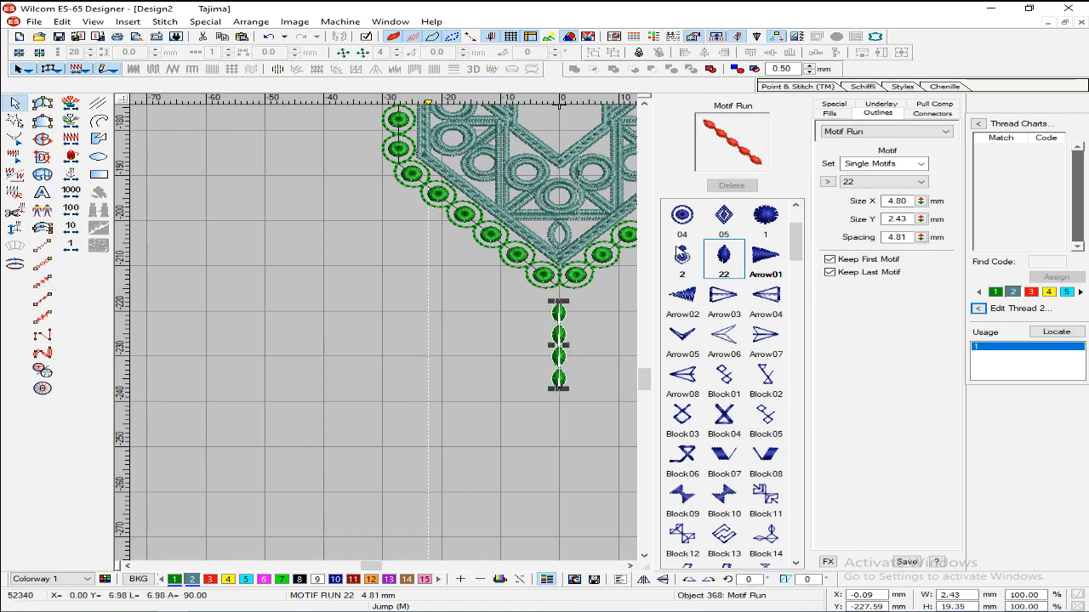
- Change the vertical run's motif to 04 and shorten the run to a single motif at its upper end
{"action": "left_click", "coordinate": [681, 218]}
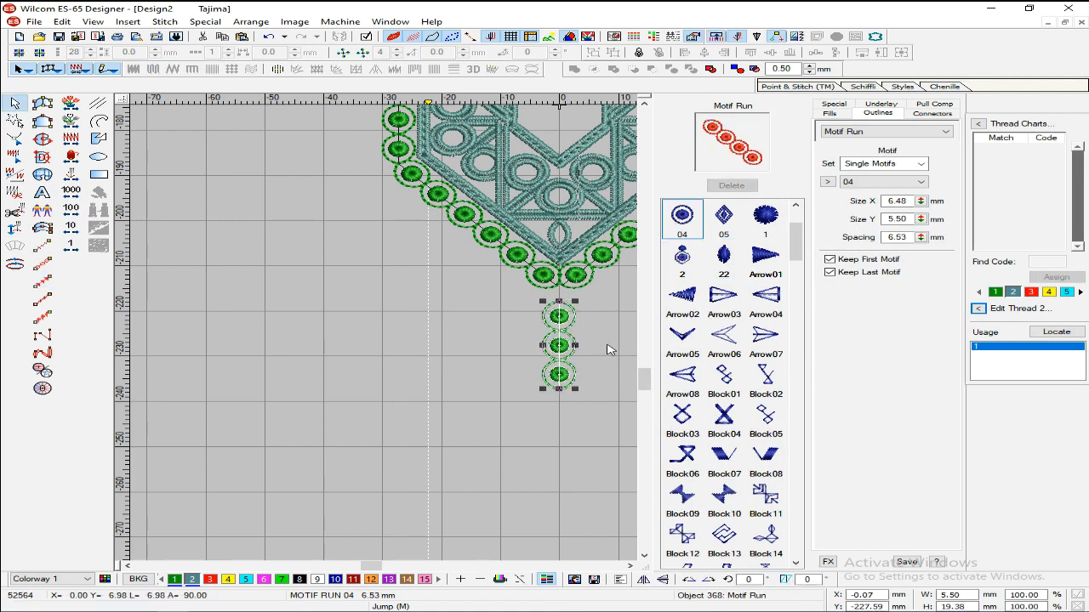
{"action": "key", "text": "h"}
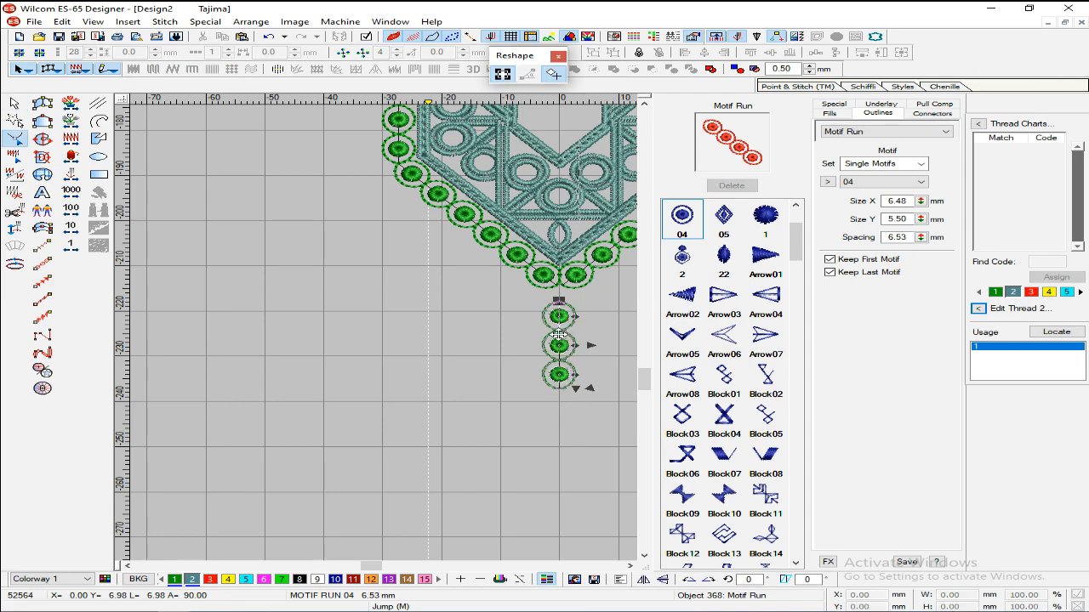
{"action": "left_click", "coordinate": [723, 255]}
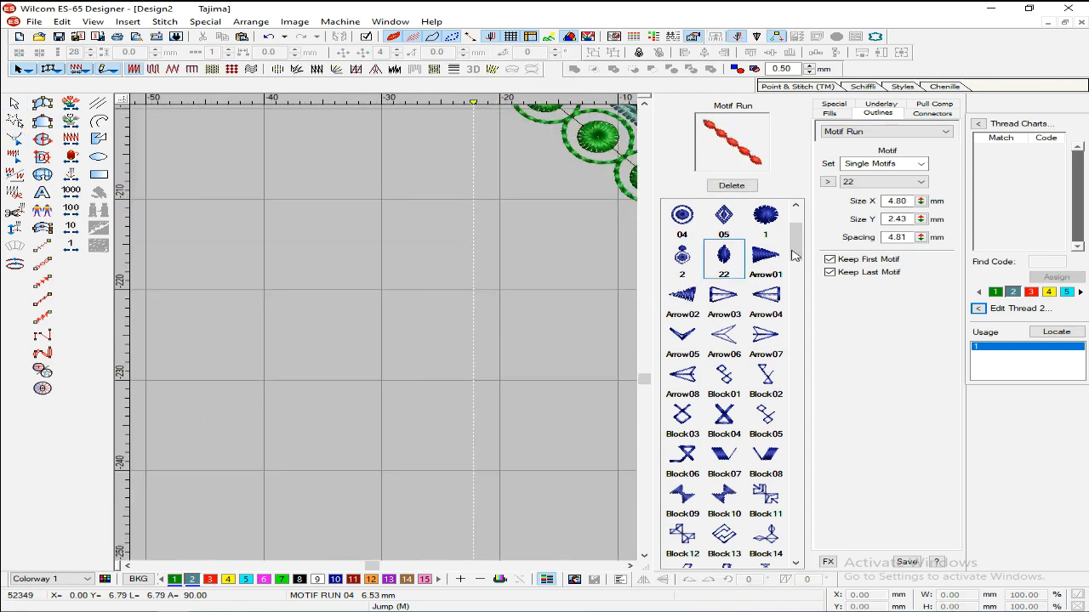
{"action": "left_click", "coordinate": [827, 181]}
{"action": "left_click", "coordinate": [559, 316]}
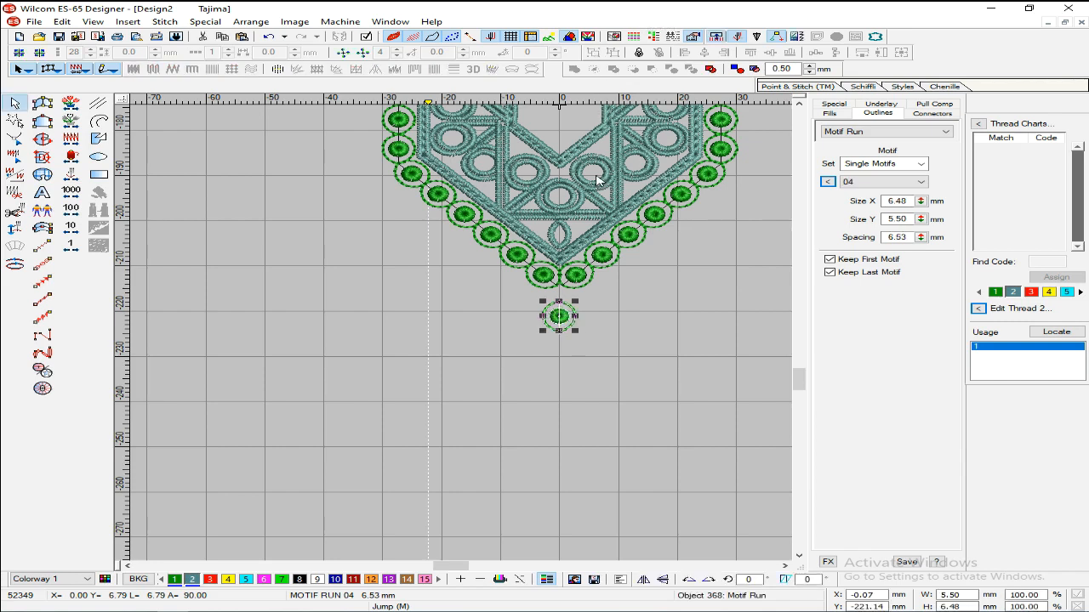
{"action": "left_click", "coordinate": [651, 271]}
- Move the single motif up about 3.5 mm against the lowest pair of edging motifs
{"action": "key", "text": "z"}
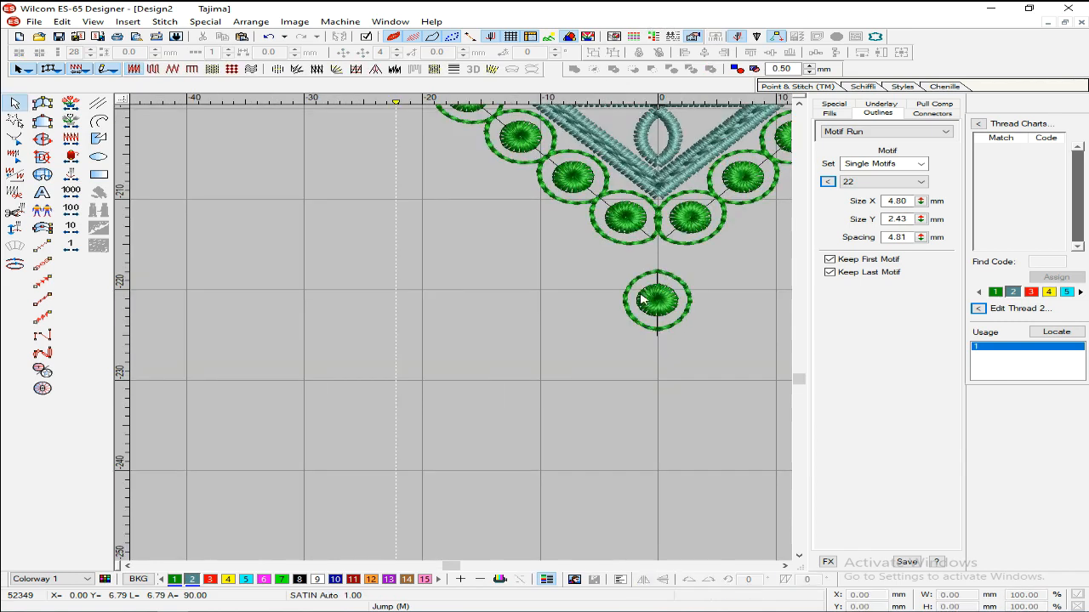
{"action": "key", "text": "z"}
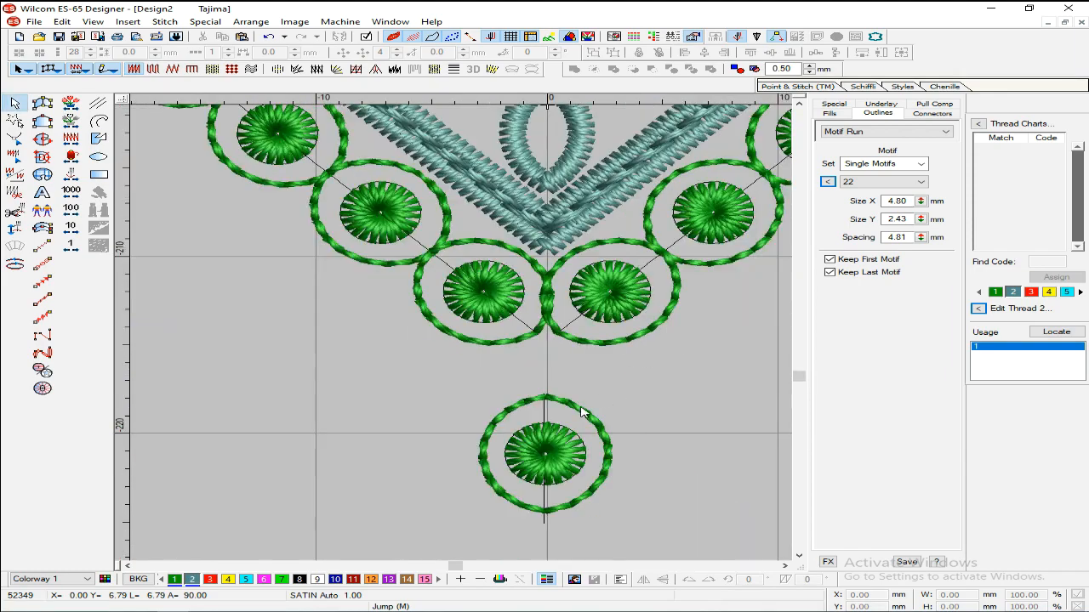
{"action": "left_click", "coordinate": [546, 456]}
{"action": "left_click_drag", "start_coordinate": [545, 456], "coordinate": [547, 396]}
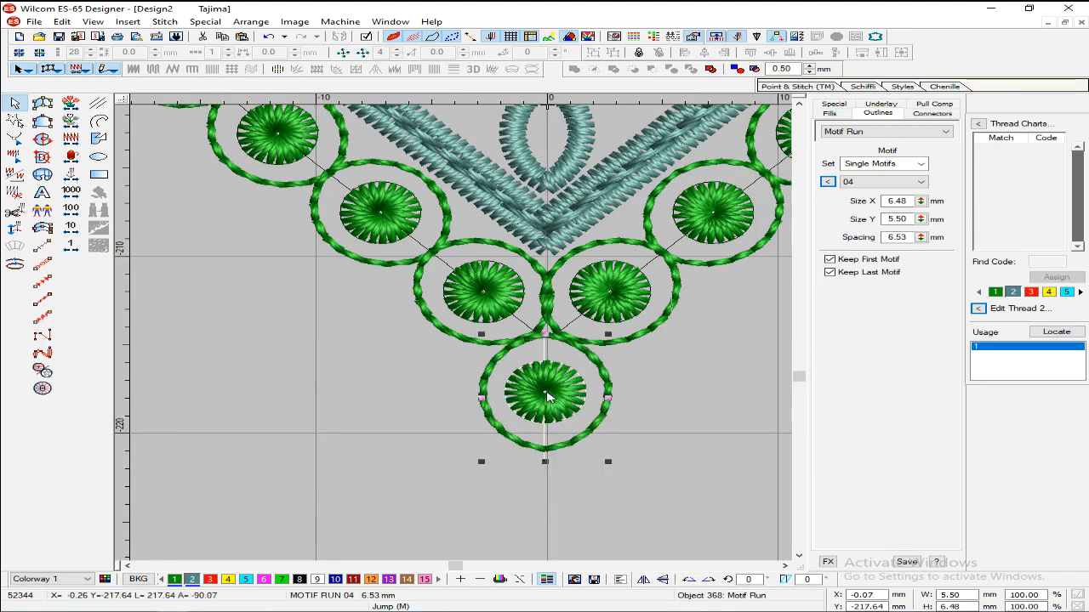
{"action": "key", "text": "shift+z"}
{"action": "key", "text": "shift+z"}
{"action": "key", "text": "Escape"}
{"action": "key", "text": "Escape"}
{"action": "key", "text": "shift+z"}
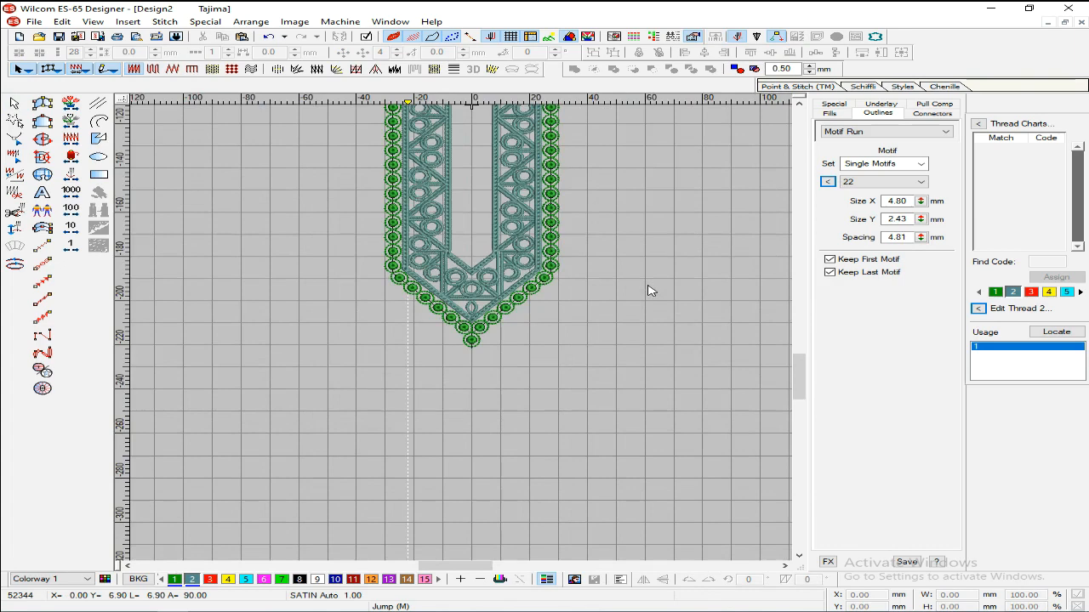
- Ungroup the left border's outer line and regroup its backstitch with the adjoining satin lines
{"action": "key", "text": "z"}
{"action": "left_click", "coordinate": [433, 277]}
{"action": "left_click", "coordinate": [436, 275]}
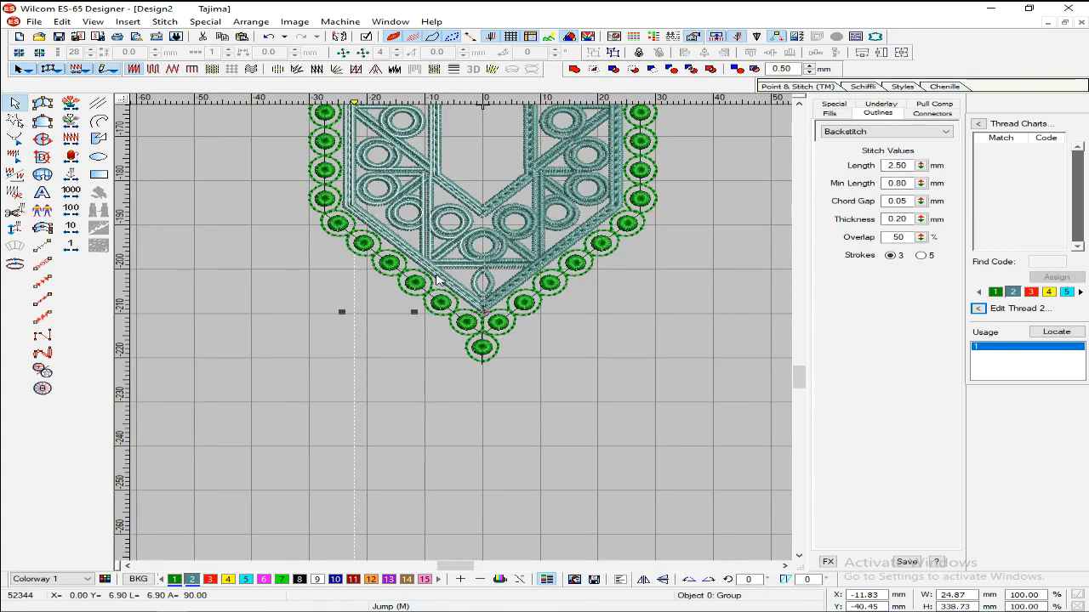
{"action": "key", "text": "ctrl+u"}
{"action": "left_click", "coordinate": [436, 274]}
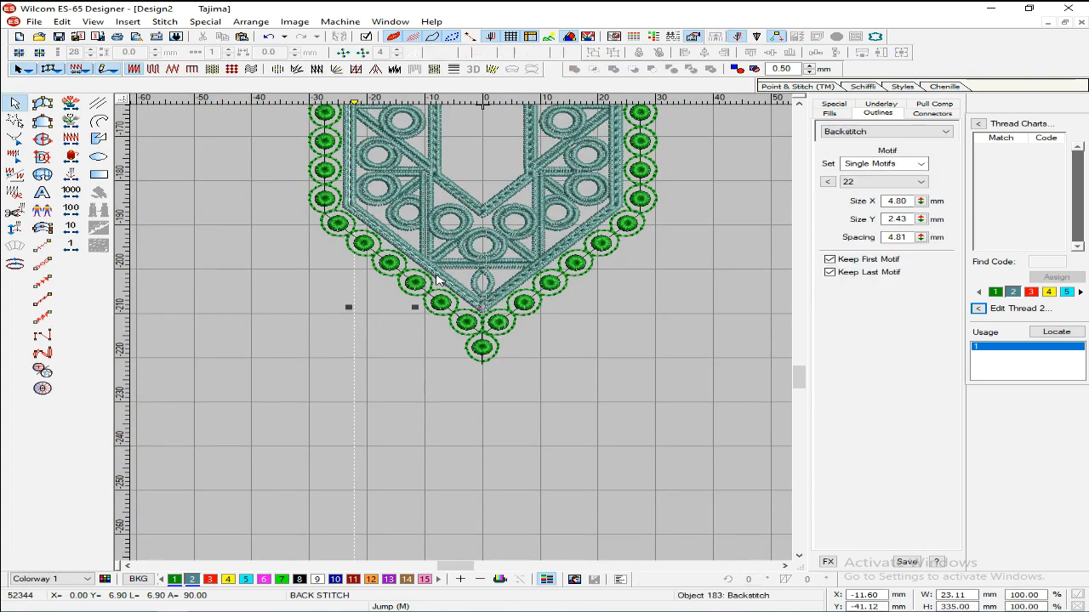
{"action": "left_click", "coordinate": [446, 272], "text": "ctrl"}
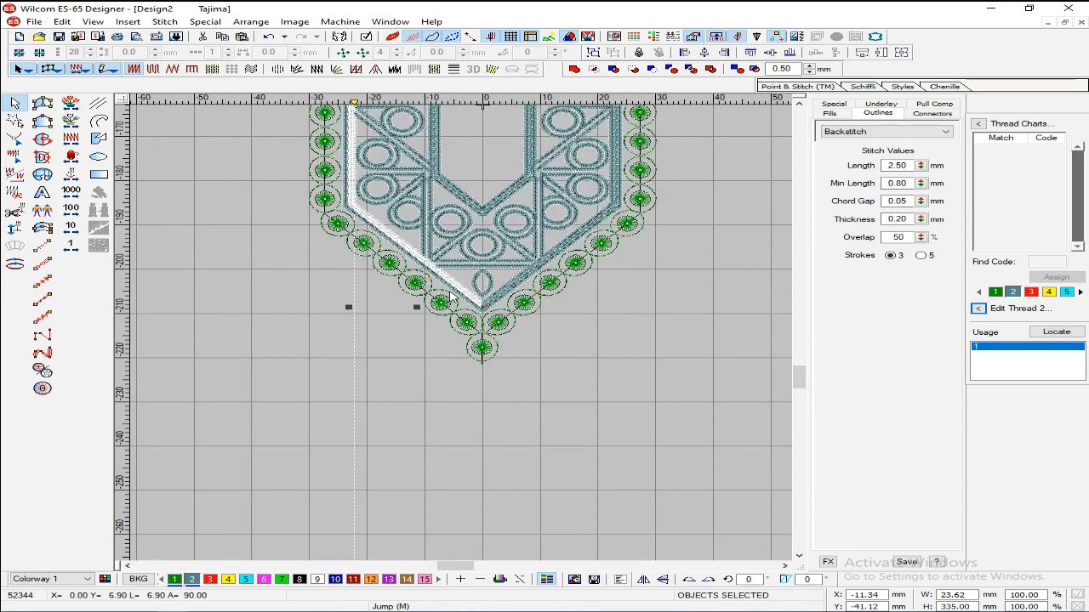
{"action": "key", "text": "z"}
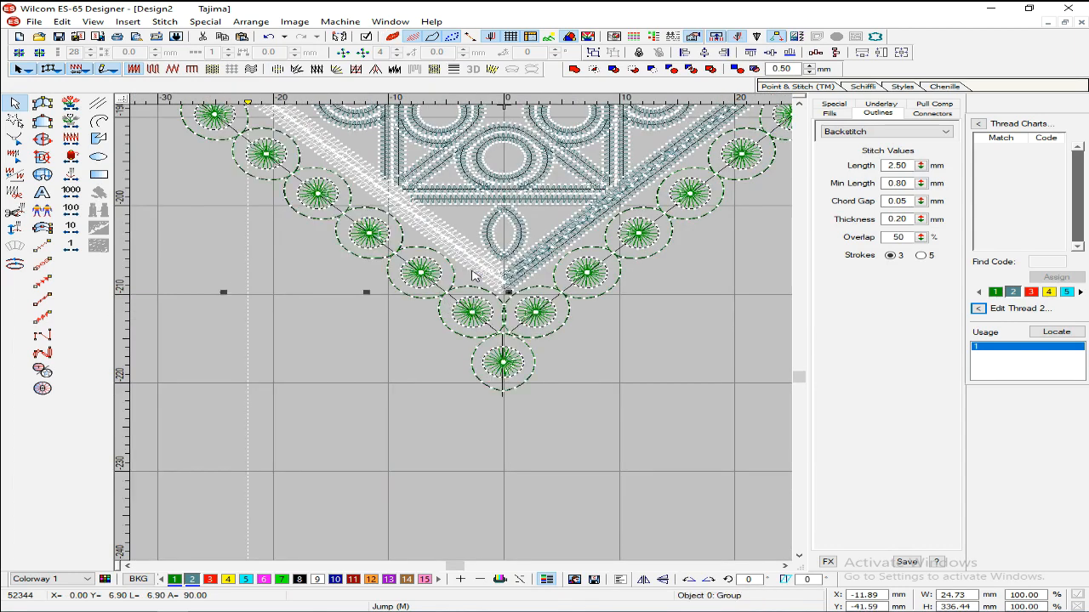
{"action": "key", "text": "ctrl+g"}
- Duplicate the grouped lines and shift the copy about 9.7 mm left, outside the left motif edging
{"action": "key", "text": "shift+z"}
{"action": "key", "text": "shift+z"}
{"action": "key", "text": "Left"}
{"action": "key", "text": "Left"}
{"action": "key", "text": "Left"}
{"action": "key", "text": "Left"}
{"action": "key", "text": "Left"}
{"action": "key", "text": "Left"}
{"action": "key", "text": "Left"}
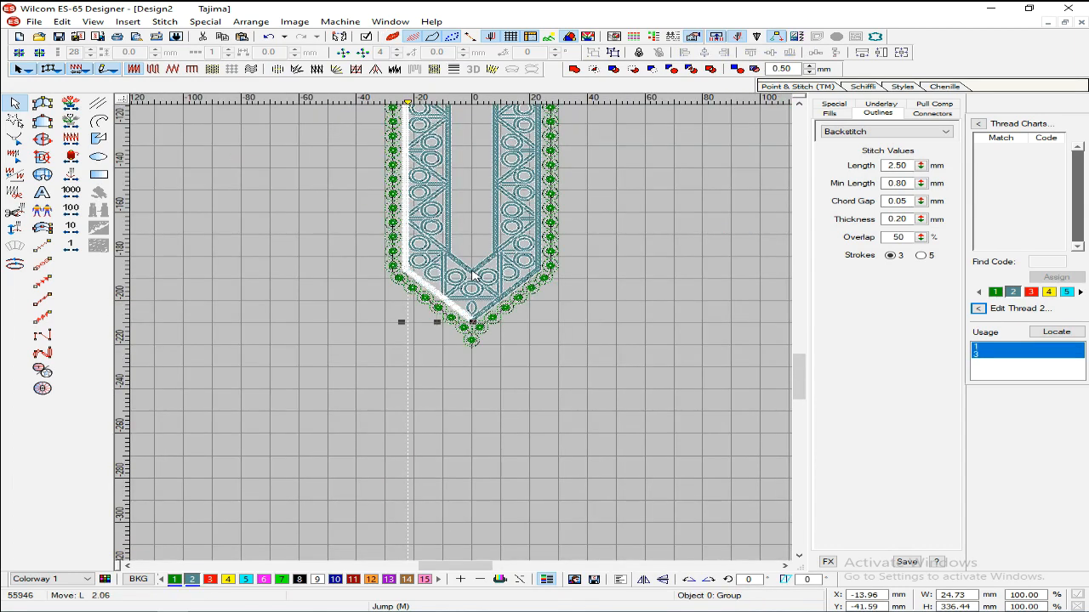
- Nudge the copied lines about 0.9 mm right and 3 mm down alongside the edging's slanted lower part
{"action": "key", "text": "z"}
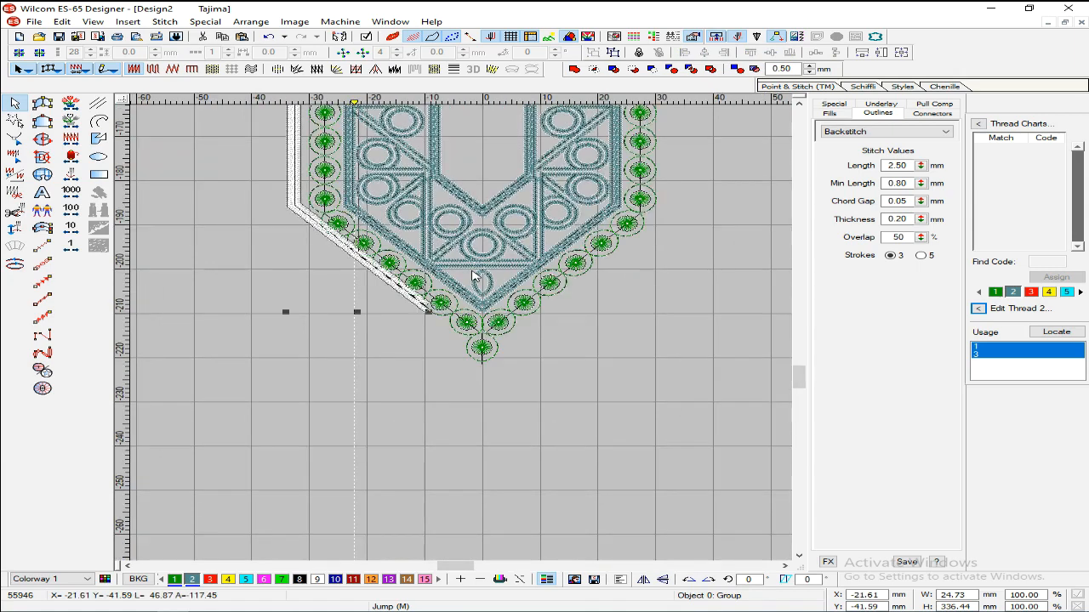
{"action": "key", "text": "Right"}
{"action": "key", "text": "Down"}
{"action": "key", "text": "Down"}
{"action": "key", "text": "Down"}
{"action": "key", "text": "Down"}
{"action": "key", "text": "Down"}
{"action": "key", "text": "Down"}
{"action": "key", "text": "Down"}
{"action": "key", "text": "Down"}
{"action": "key", "text": "Down"}
{"action": "key", "text": "Down"}
{"action": "key", "text": "Down"}
{"action": "key", "text": "Down"}
{"action": "key", "text": "Down"}
{"action": "key", "text": "Down"}
{"action": "key", "text": "Down"}
{"action": "key", "text": "Down"}
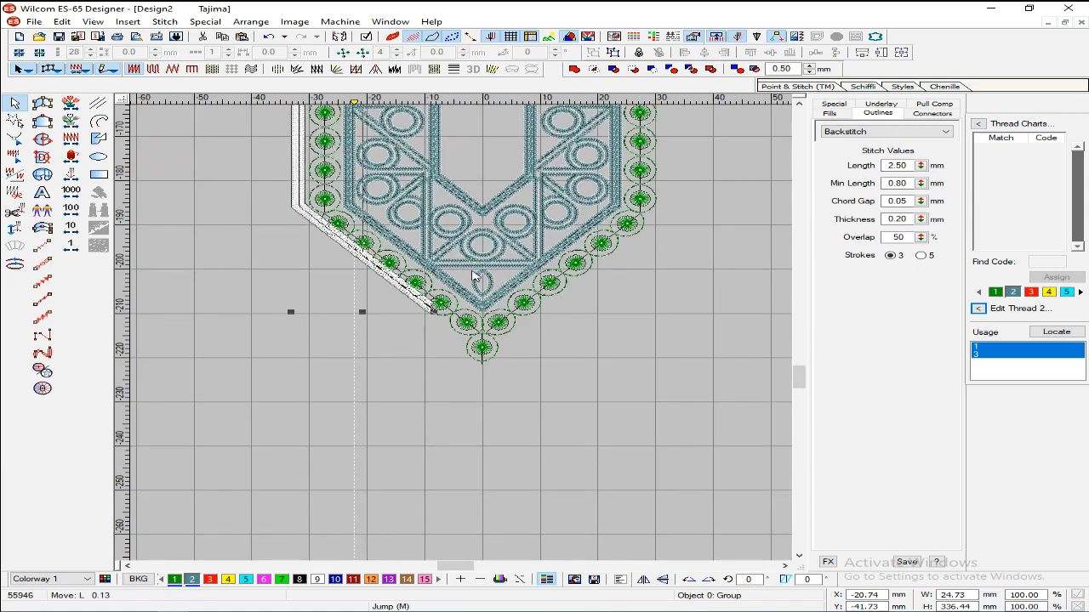
{"action": "key", "text": "z"}
{"action": "key", "text": "Down"}
{"action": "key", "text": "Down"}
{"action": "key", "text": "Down"}
{"action": "key", "text": "Down"}
{"action": "key", "text": "Down"}
{"action": "key", "text": "Down"}
{"action": "key", "text": "Down"}
{"action": "key", "text": "Right"}
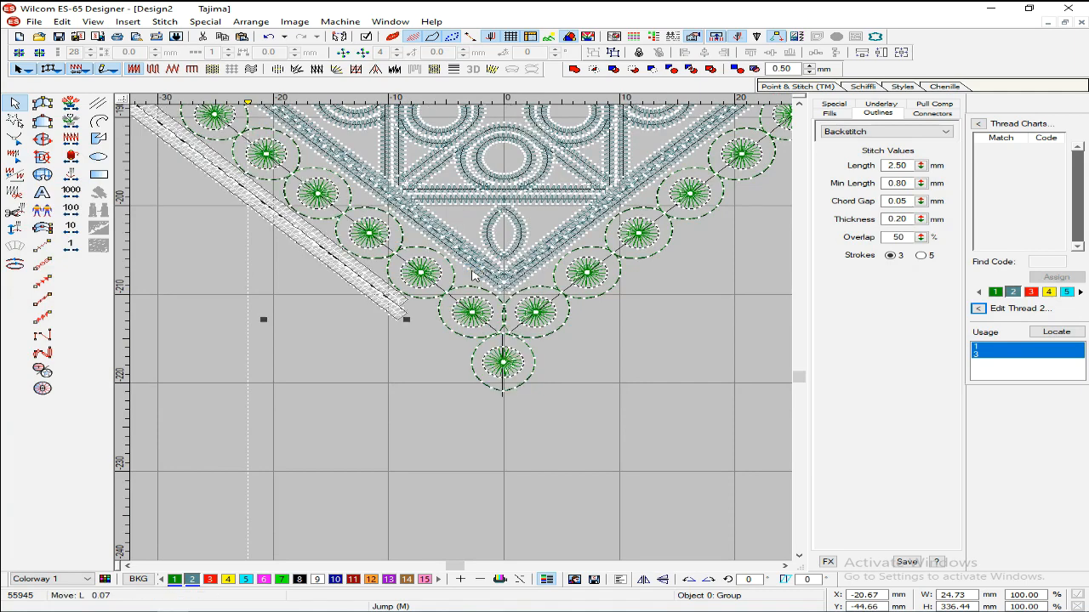
- Fine-tune the copied lines about 0.2 mm right, closer to the left column of edging motifs
{"action": "key", "text": "shift+z"}
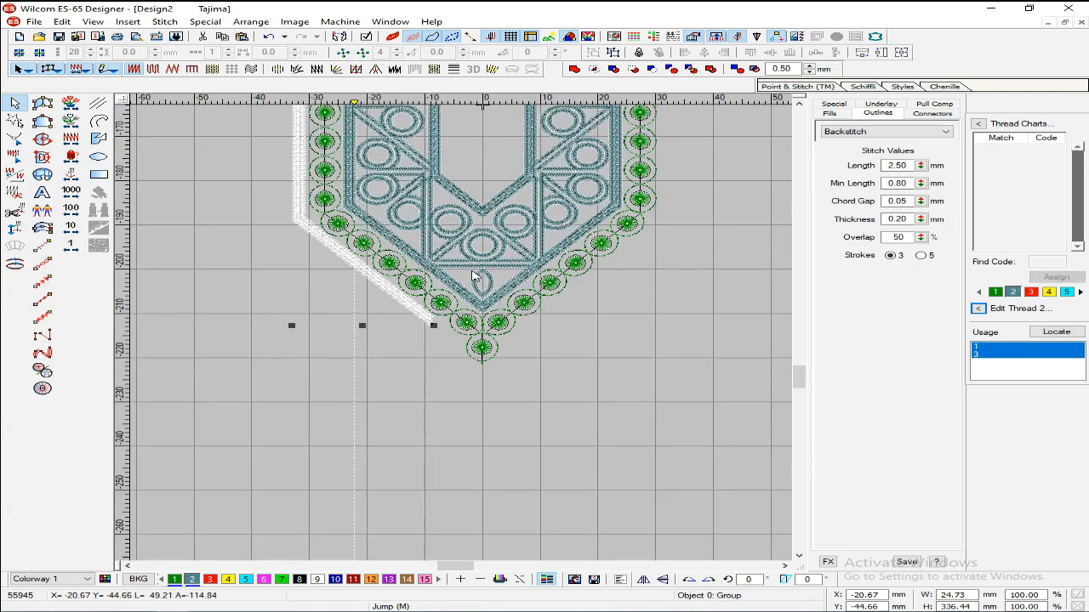
{"action": "key", "text": "t"}
{"action": "key", "text": "b"}
{"action": "left_click_drag", "start_coordinate": [284, 211], "coordinate": [379, 151]}
{"action": "key", "text": "Right"}
{"action": "key", "text": "Right"}
{"action": "key", "text": "Right"}
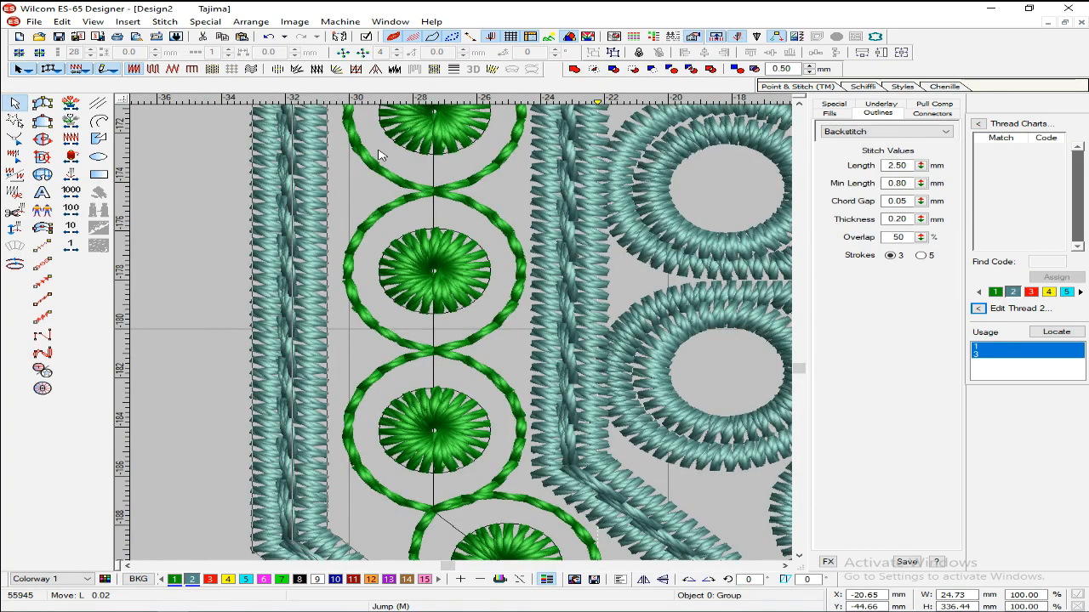
{"action": "key", "text": "shift+z"}
{"action": "key", "text": "Down"}
{"action": "key", "text": "Down"}
{"action": "key", "text": "Down"}
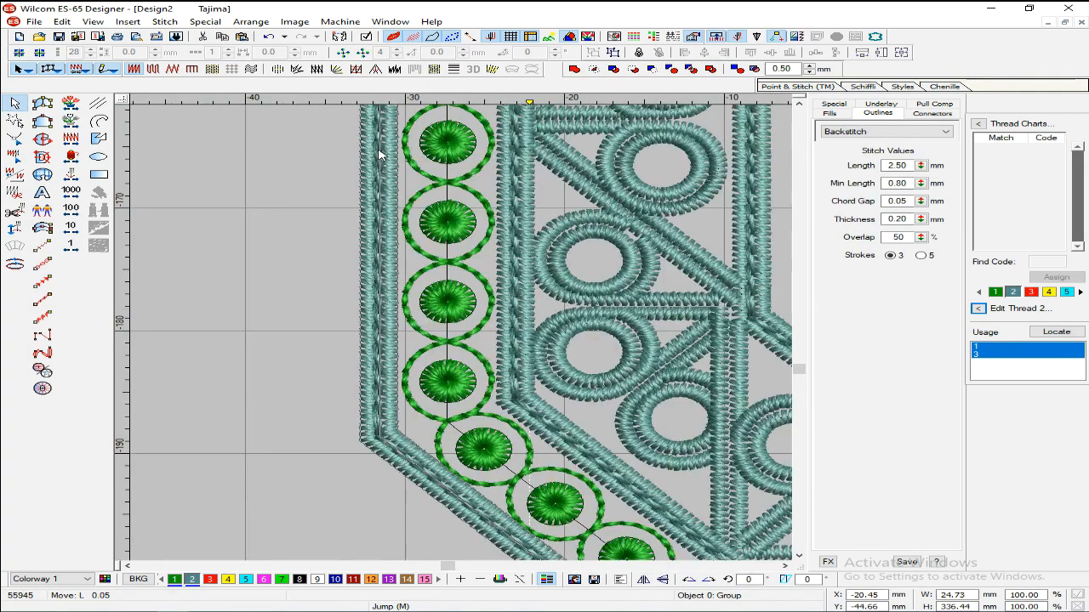
{"action": "key", "text": "Down"}
{"action": "key", "text": "Down"}
{"action": "key", "text": "Down"}
{"action": "key", "text": "Down"}
{"action": "key", "text": "Down"}
{"action": "key", "text": "shift+z"}
{"action": "key", "text": "shift+z"}
- Move the single motif about 13 mm down the centre line, clear of the neckline's tip
{"action": "scroll", "coordinate": [426, 183], "scroll_direction": "down", "scroll_amount": 3}
{"action": "key", "text": "Escape"}
{"action": "key", "text": "b"}
{"action": "left_click_drag", "start_coordinate": [466, 223], "coordinate": [622, 344]}
{"action": "left_click", "coordinate": [551, 402]}
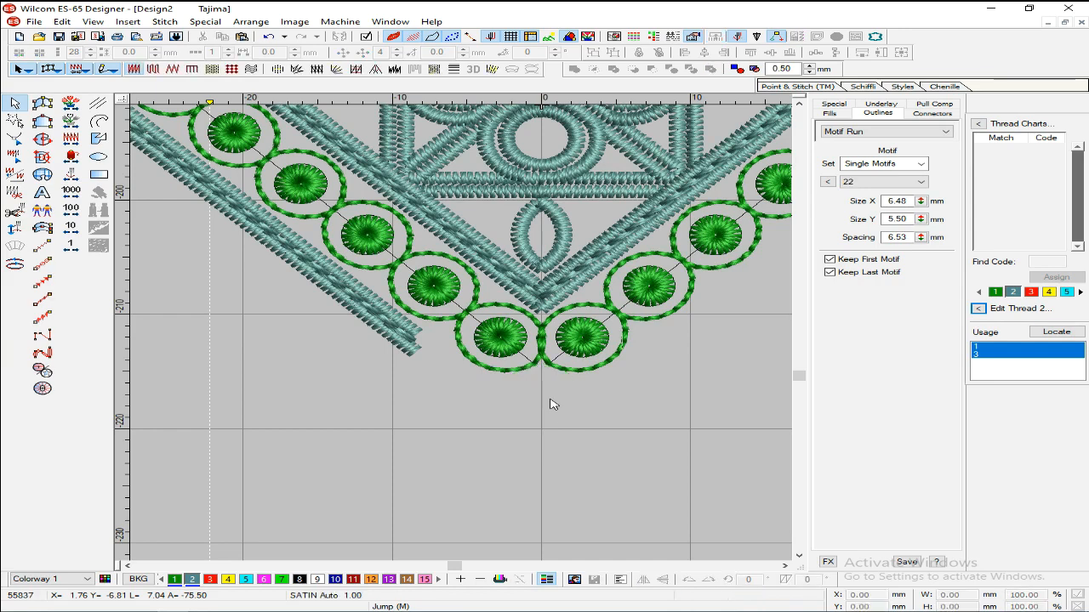
{"action": "left_click_drag", "start_coordinate": [544, 394], "coordinate": [510, 455]}
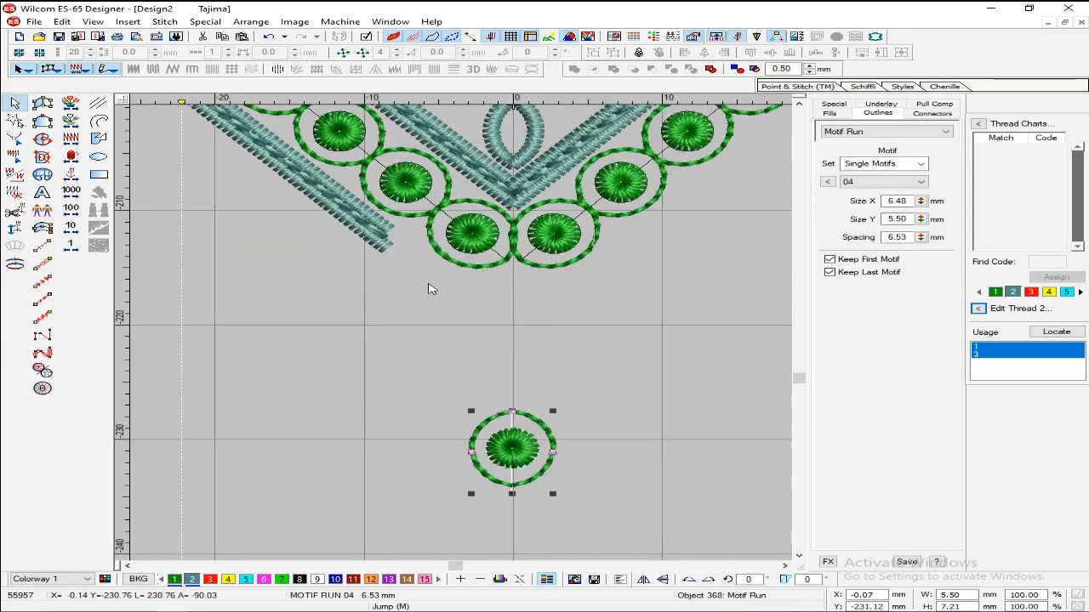
- Reshape the copied lines, extending their lower ends diagonally to the centre line below the motif edging
{"action": "left_click", "coordinate": [383, 224]}
{"action": "key", "text": "h"}
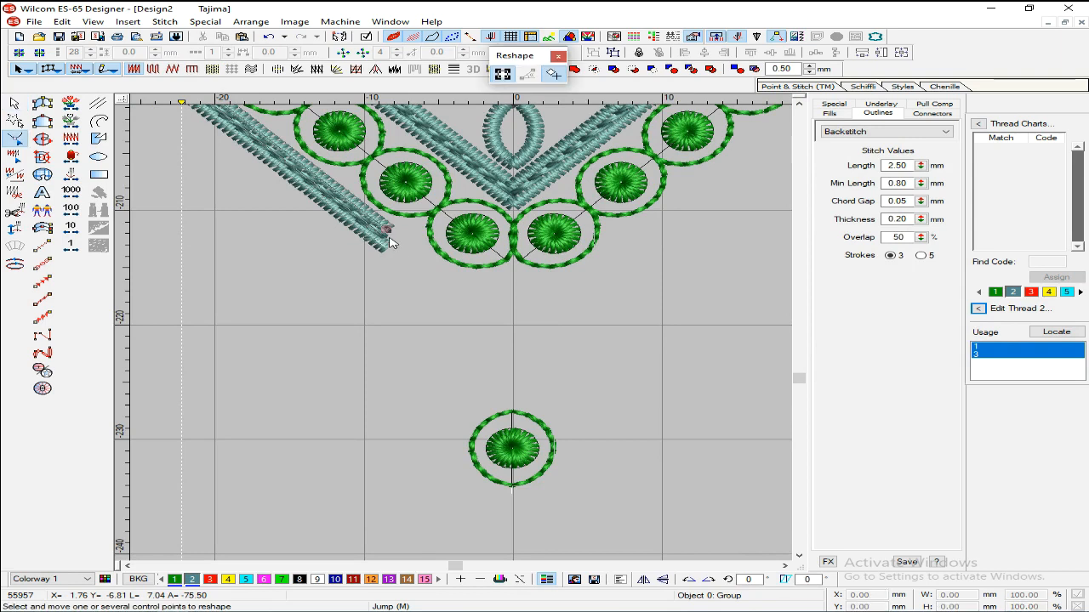
{"action": "left_click_drag", "start_coordinate": [397, 239], "coordinate": [498, 337]}
{"action": "left_click", "coordinate": [367, 231]}
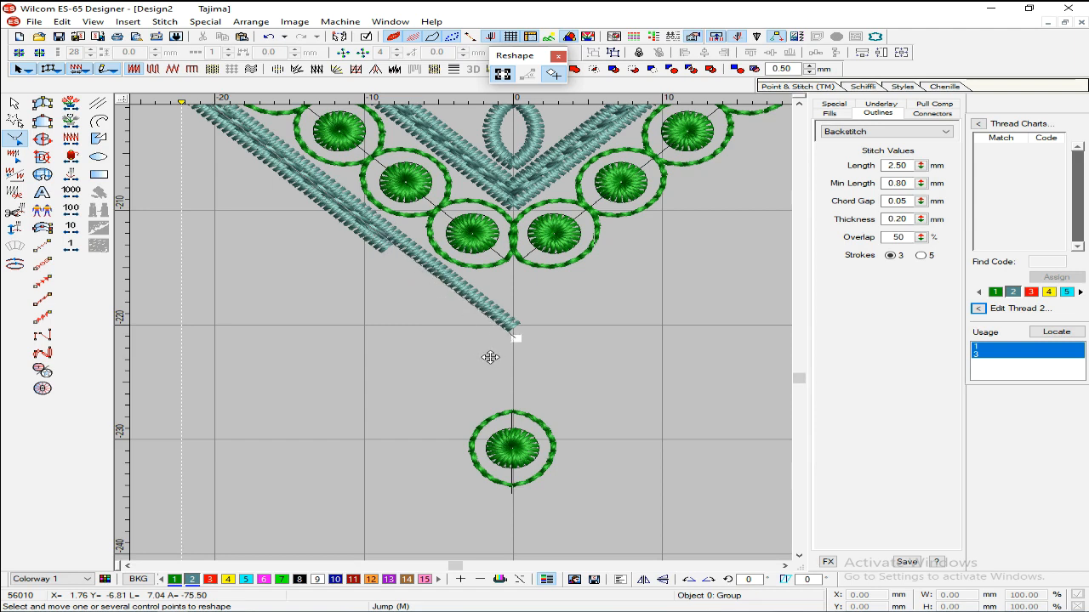
{"action": "key", "text": "Return"}
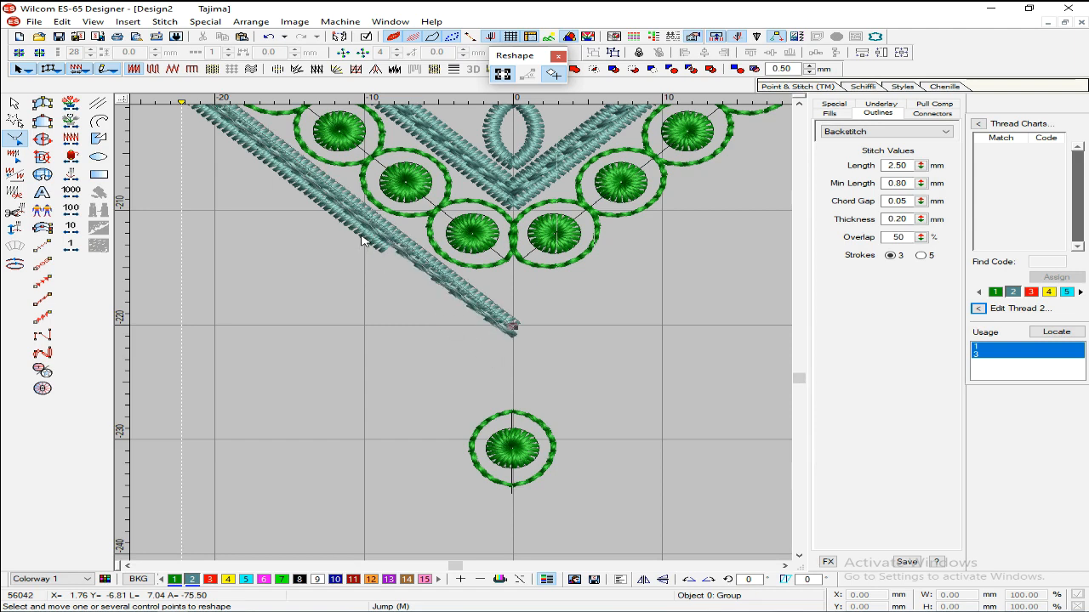
{"action": "left_click", "coordinate": [369, 240]}
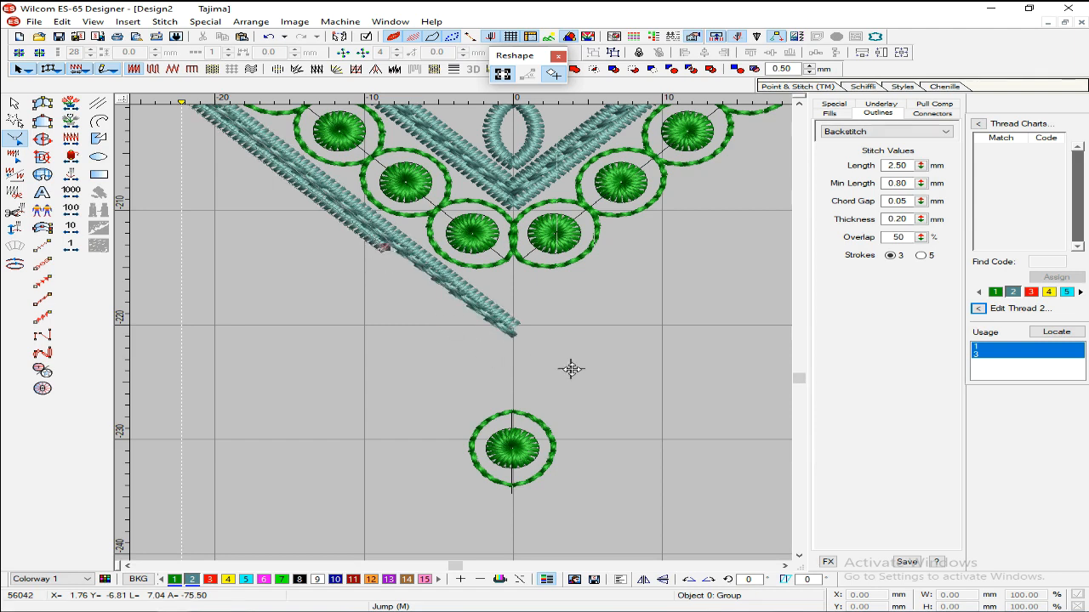
{"action": "mouse_move", "coordinate": [387, 249]}
{"action": "left_mouse_down"}
{"action": "mouse_move", "coordinate": [503, 377]}
{"action": "mouse_move", "coordinate": [479, 352]}
{"action": "left_mouse_up"}
{"action": "key", "text": "Escape"}
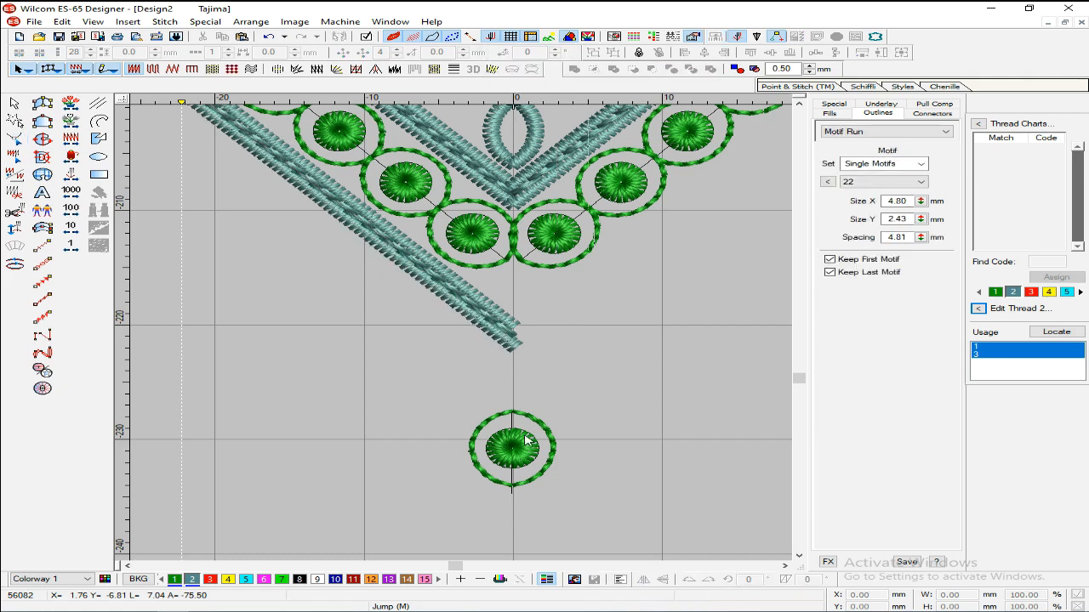
- Digitize a satin ring about 3.5 mm across over the single motif's filled centre, with a tiny hole in the middle
{"action": "left_click", "coordinate": [508, 453]}
{"action": "key", "text": "Escape"}
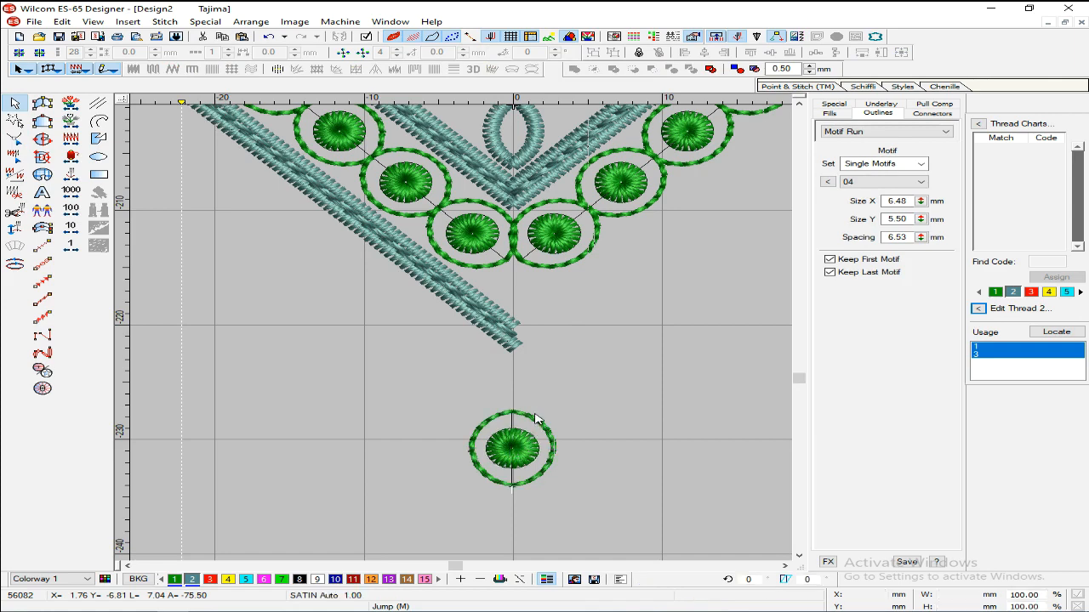
{"action": "key", "text": "b"}
{"action": "left_click_drag", "start_coordinate": [467, 399], "coordinate": [584, 501]}
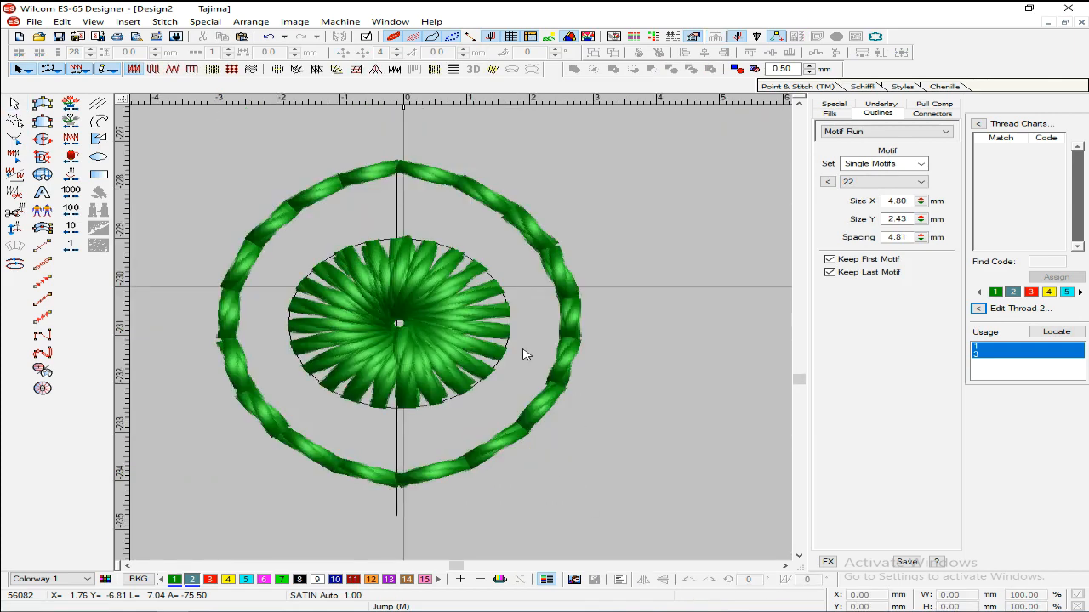
{"action": "key", "text": "s"}
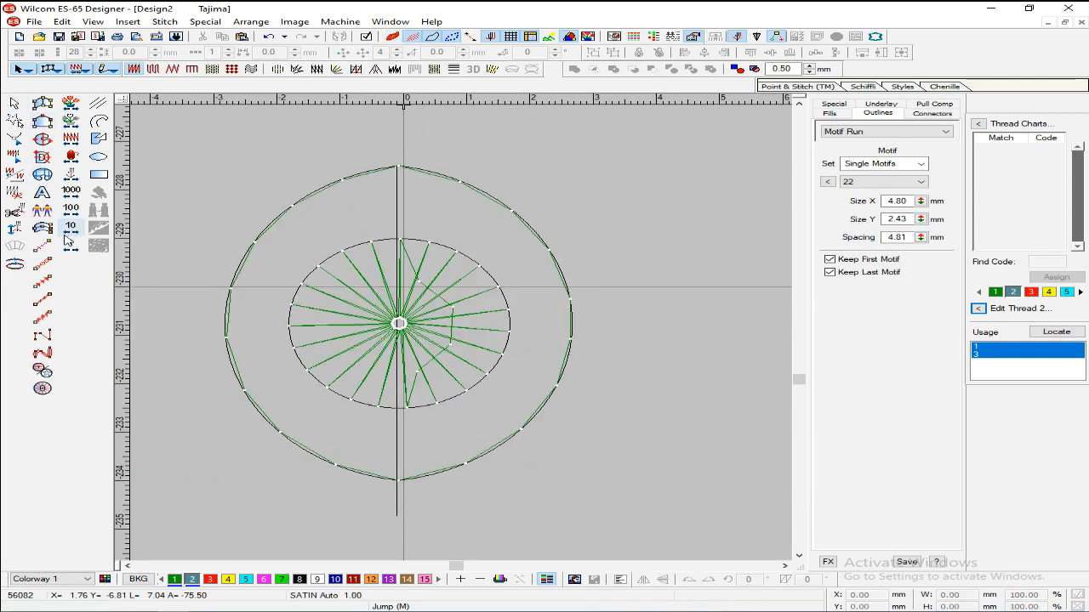
{"action": "left_click", "coordinate": [44, 389]}
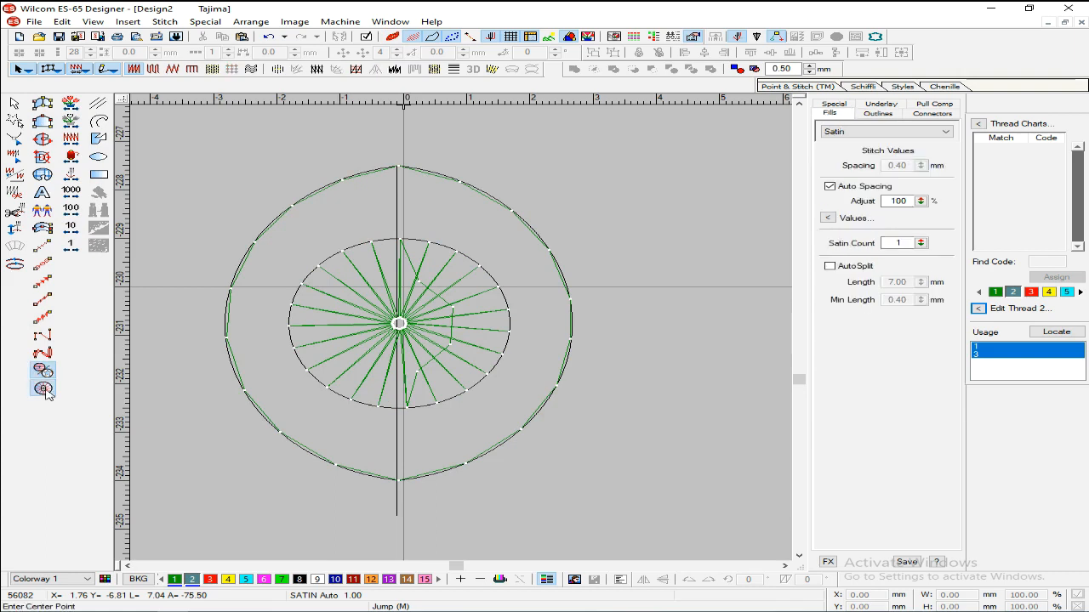
{"action": "left_click", "coordinate": [399, 324]}
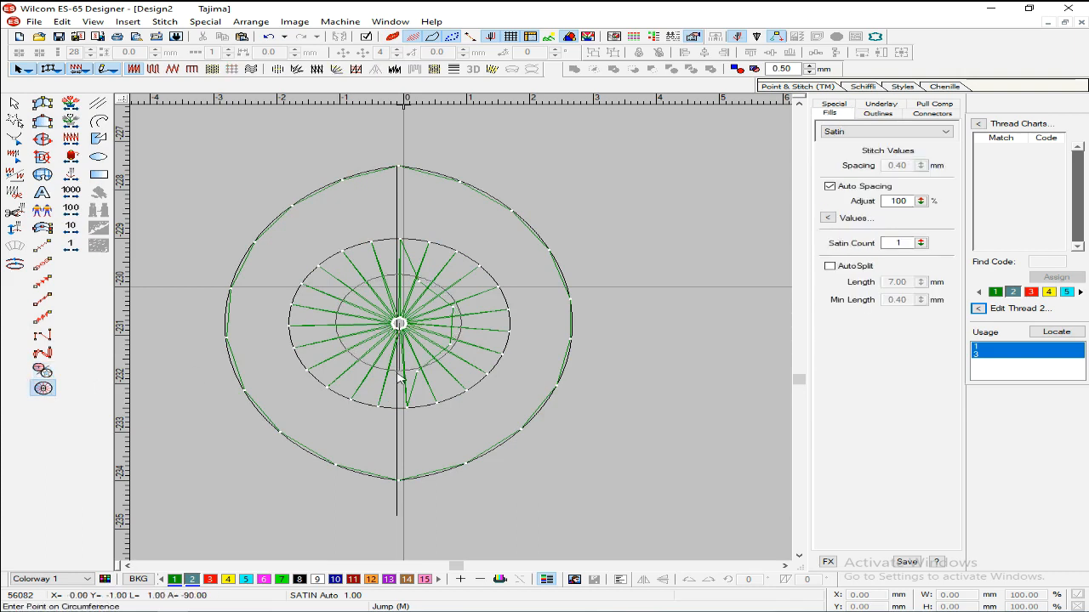
{"action": "left_click", "coordinate": [403, 413]}
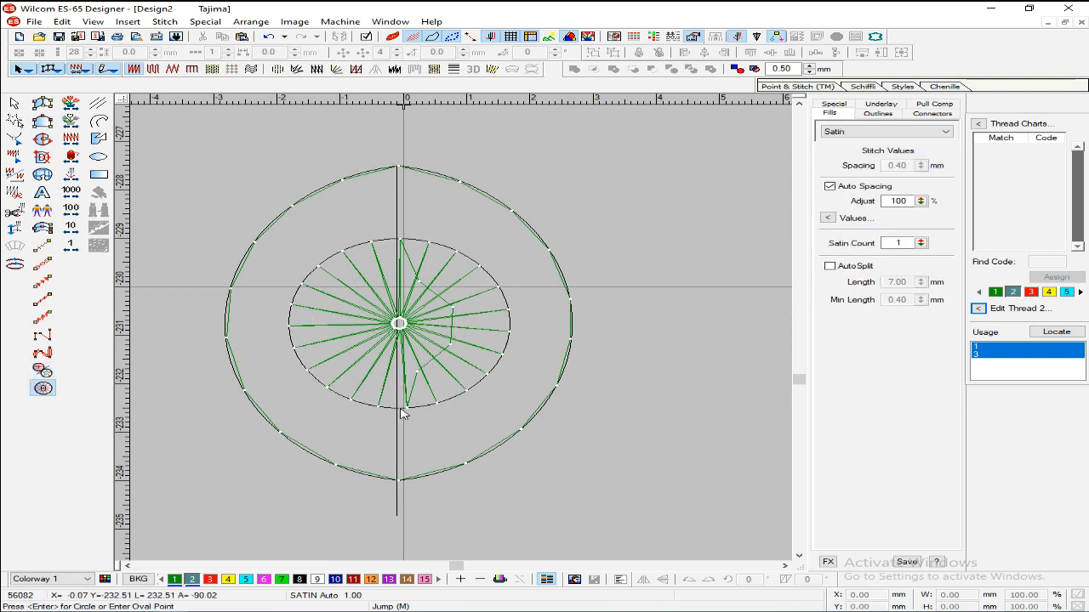
{"action": "key", "text": "Return"}
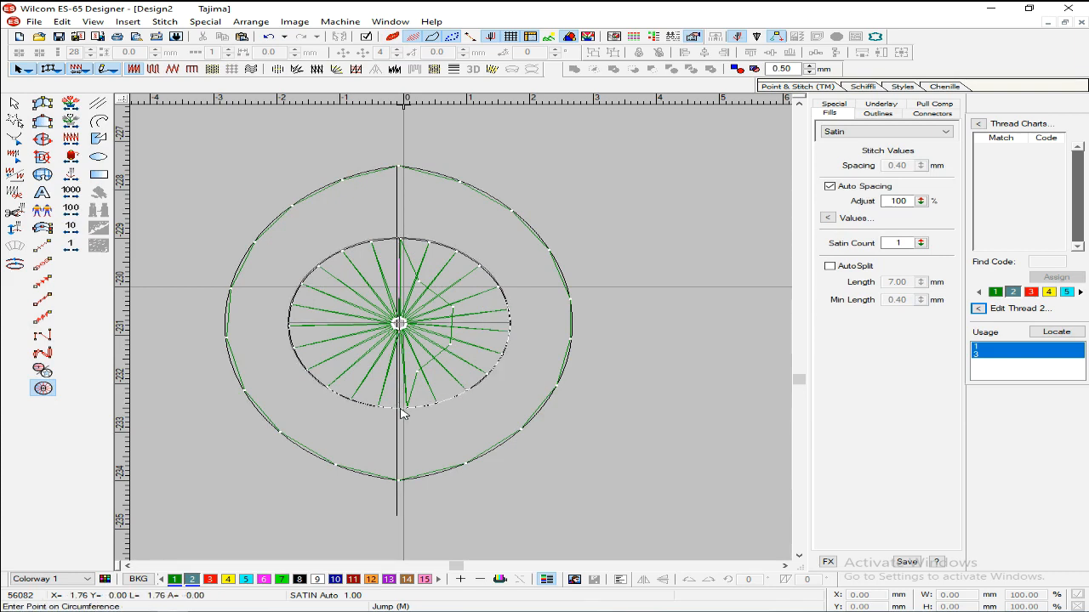
{"action": "left_click", "coordinate": [398, 331]}
{"action": "key", "text": "Return"}
{"action": "key", "text": "Escape"}
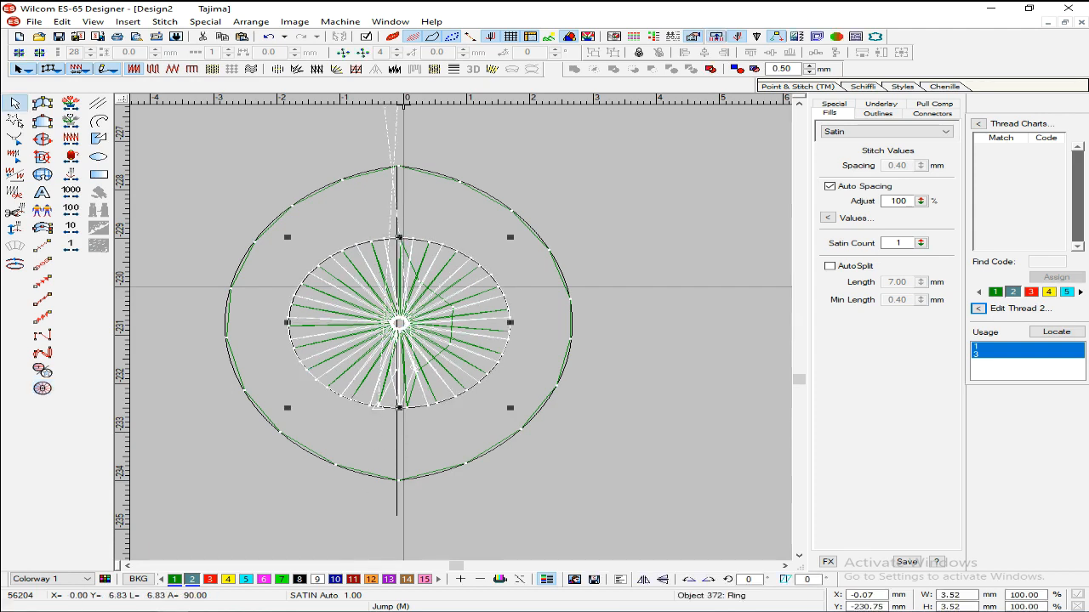
- Move the new satin ring about 14 mm up the centre line, just below the two lowest edging motifs
{"action": "key", "text": "shift+z"}
{"action": "left_click_drag", "start_coordinate": [417, 332], "coordinate": [494, 70]}
{"action": "key", "text": "Escape"}
{"action": "key", "text": "shift+z"}
{"action": "left_click_drag", "start_coordinate": [440, 381], "coordinate": [439, 208]}
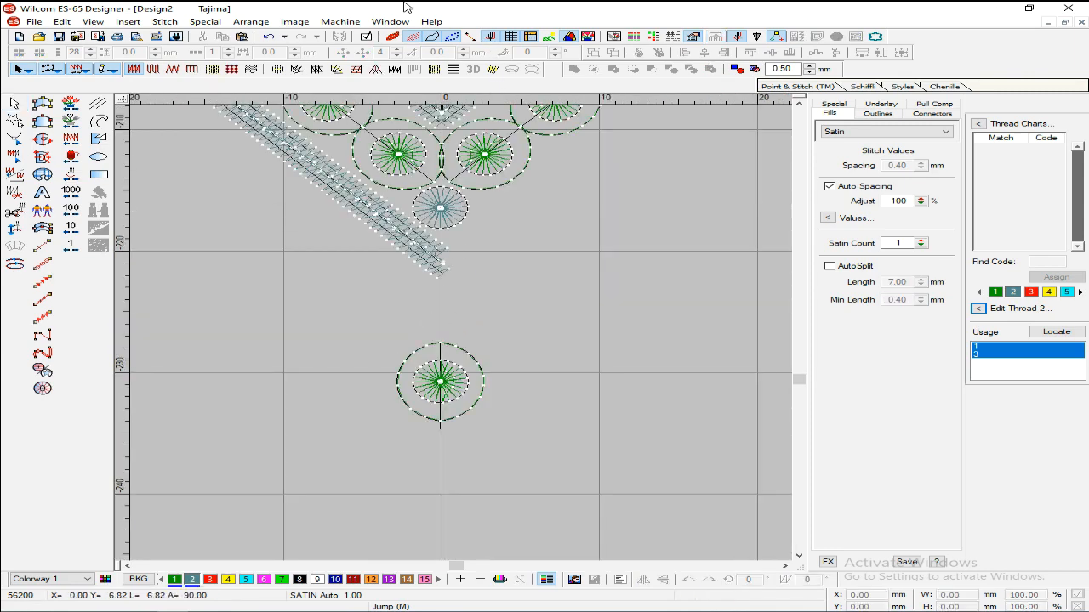
- Recolour the satin ring with thread colour 1 and delete the spare single motif below it on the centre line
{"action": "left_click", "coordinate": [393, 35]}
{"action": "key", "text": "shift+z"}
{"action": "key", "text": "shift+z"}
{"action": "key", "text": "z"}
{"action": "left_click", "coordinate": [448, 276]}
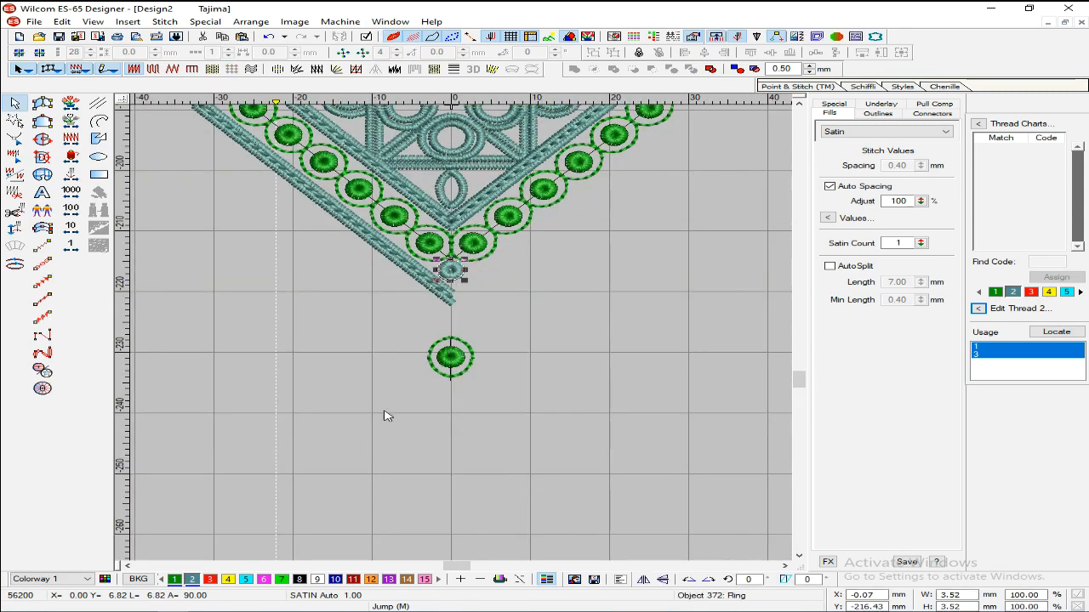
{"action": "left_click", "coordinate": [173, 580]}
{"action": "key", "text": "Escape"}
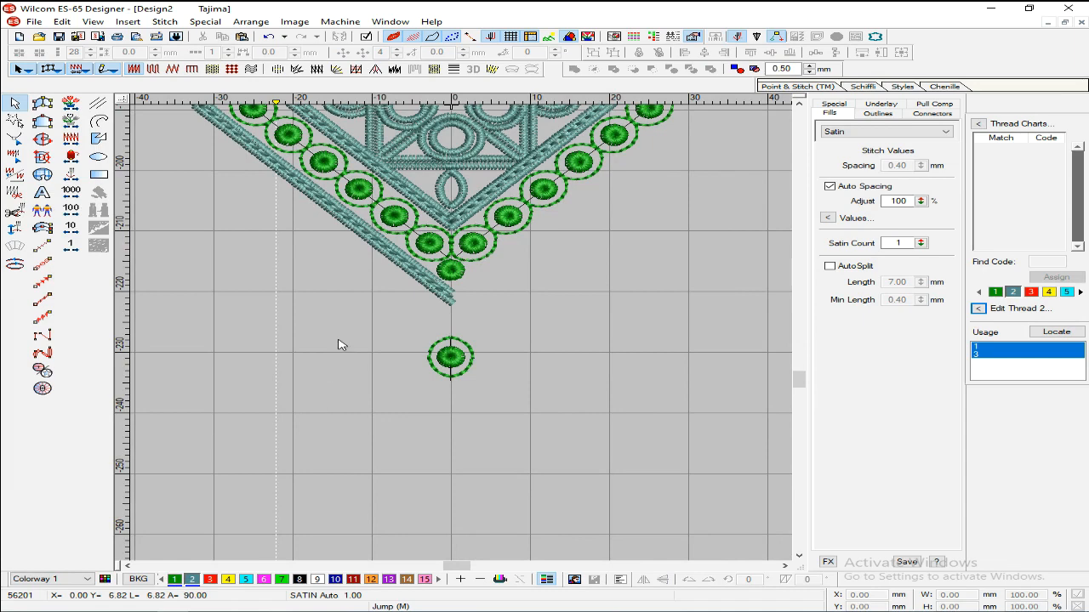
{"action": "left_click", "coordinate": [457, 352]}
{"action": "key", "text": "Delete"}
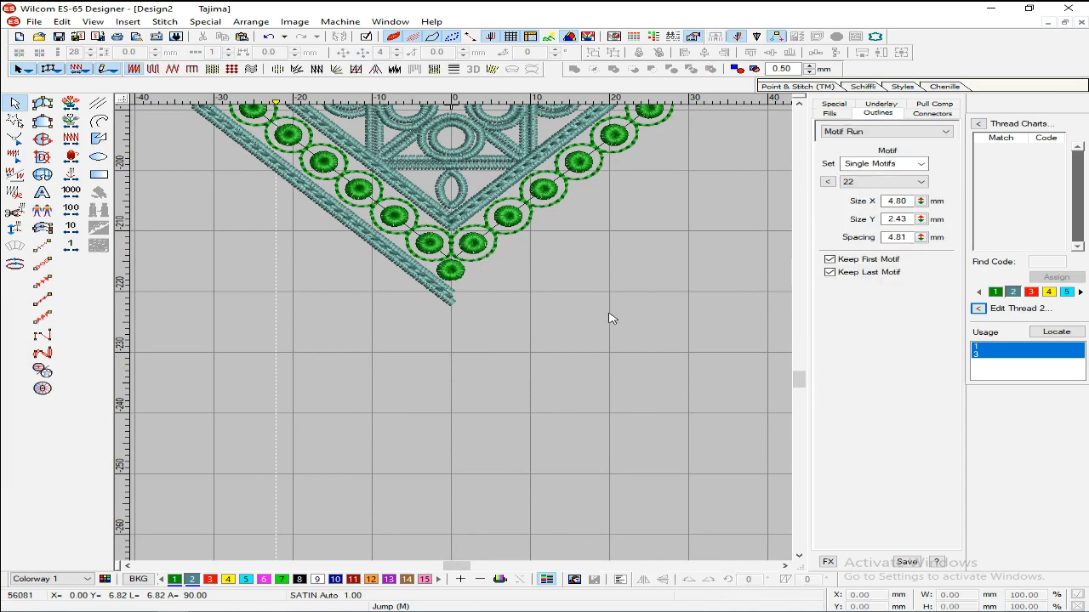
- Mirror a duplicate of the outer lines across the centre line so they meet in a point below the ring
{"action": "key", "text": "shift+z"}
{"action": "key", "text": "shift+z"}
{"action": "key", "text": "z"}
{"action": "key", "text": "z"}
{"action": "left_click", "coordinate": [431, 293]}
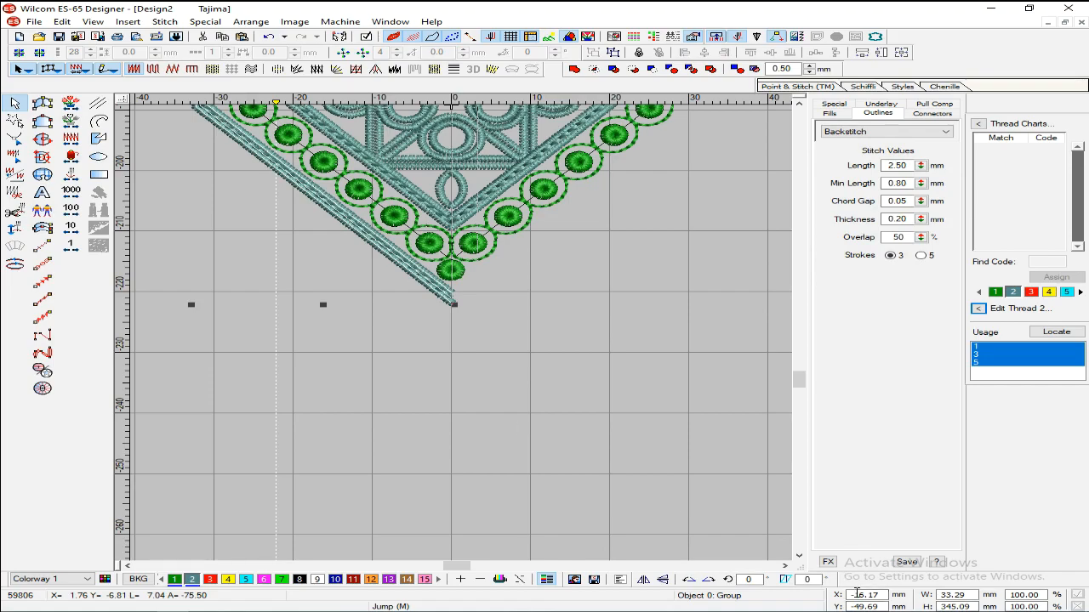
{"action": "key", "text": "BackSpace"}
{"action": "key", "text": "Return"}
{"action": "left_click", "coordinate": [645, 581]}
{"action": "key", "text": "Escape"}
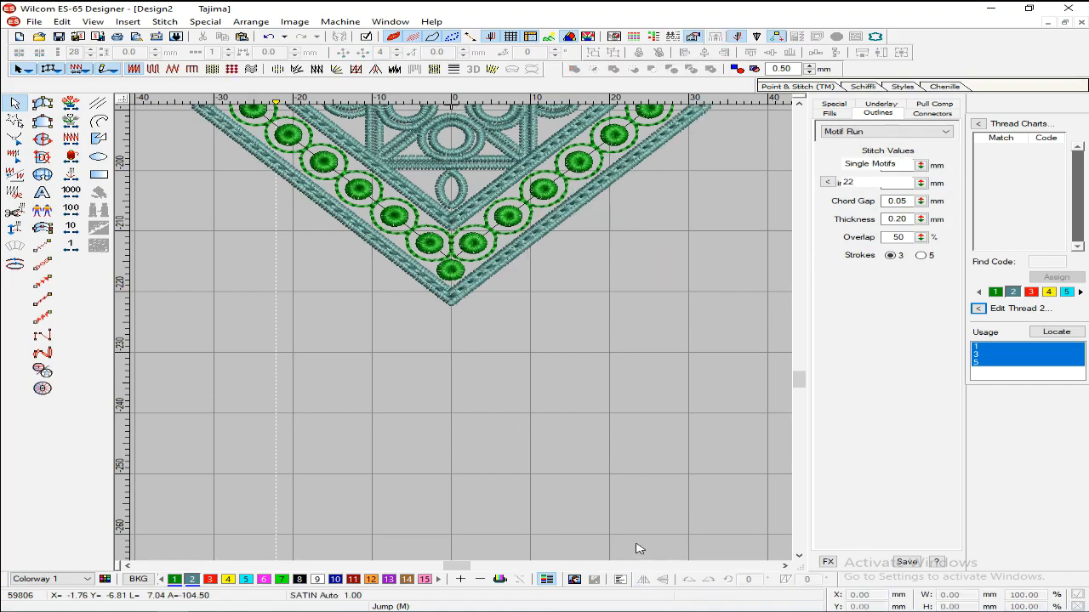
- Inspect the neckline's pointed lower part with the mirrored outer lines
{"action": "key", "text": "0"}
{"action": "key", "text": "z"}
{"action": "key", "text": "z"}
{"action": "scroll", "coordinate": [649, 485], "scroll_direction": "down", "scroll_amount": 5}
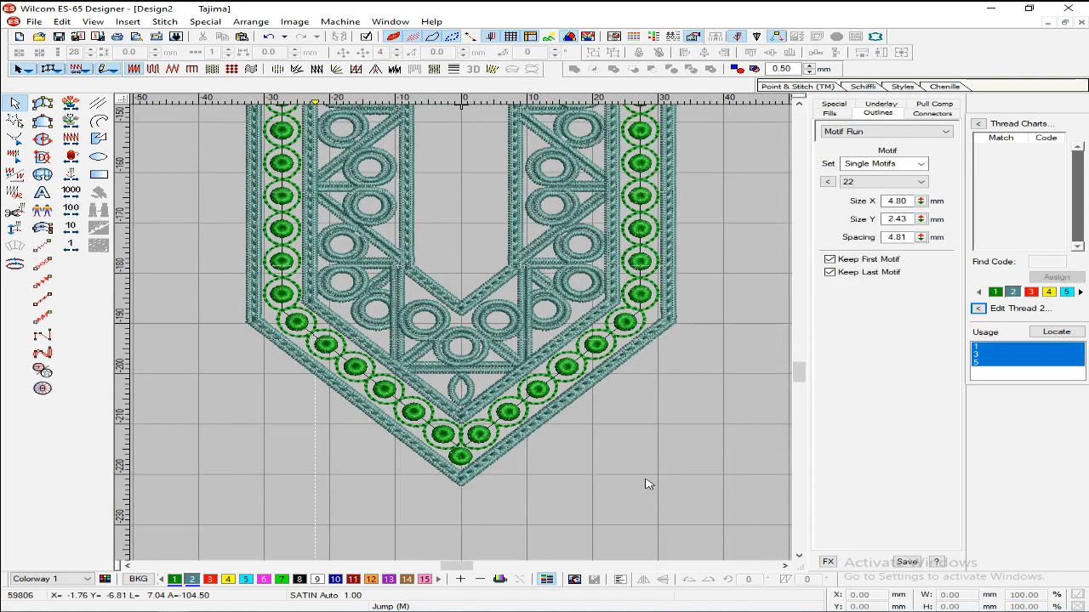
{"action": "left_click_drag", "start_coordinate": [799, 375], "coordinate": [802, 373]}
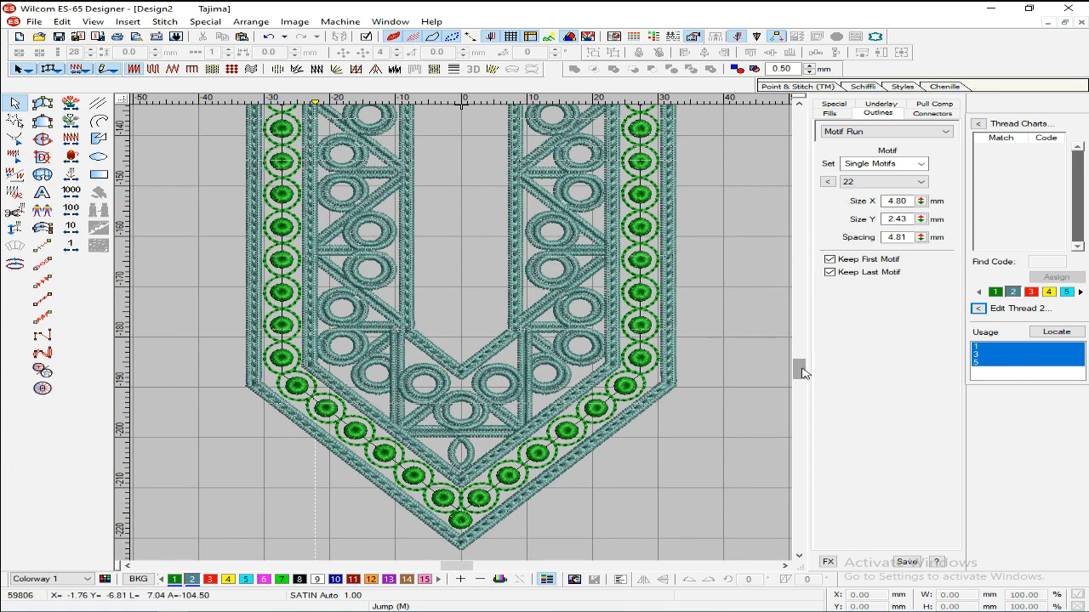